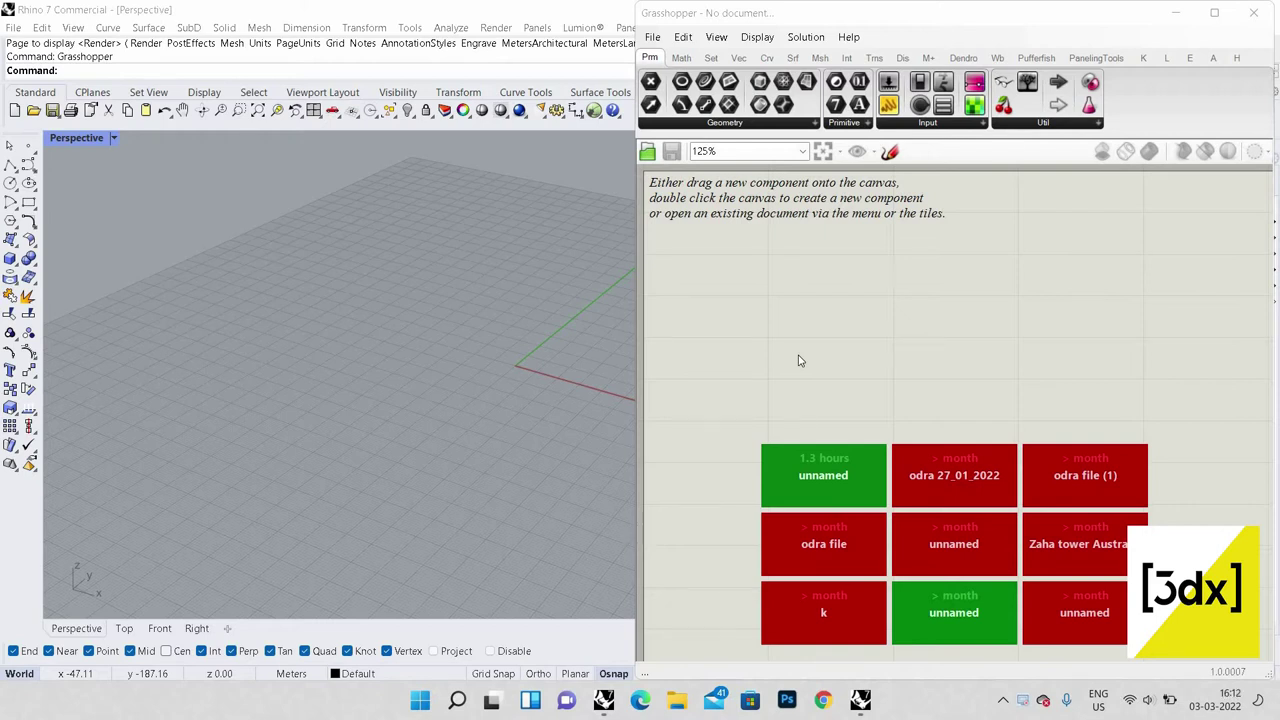
Step: Add a Point parameter to the empty Grasshopper canvas
{"action": "double_click", "coordinate": [799, 356]}
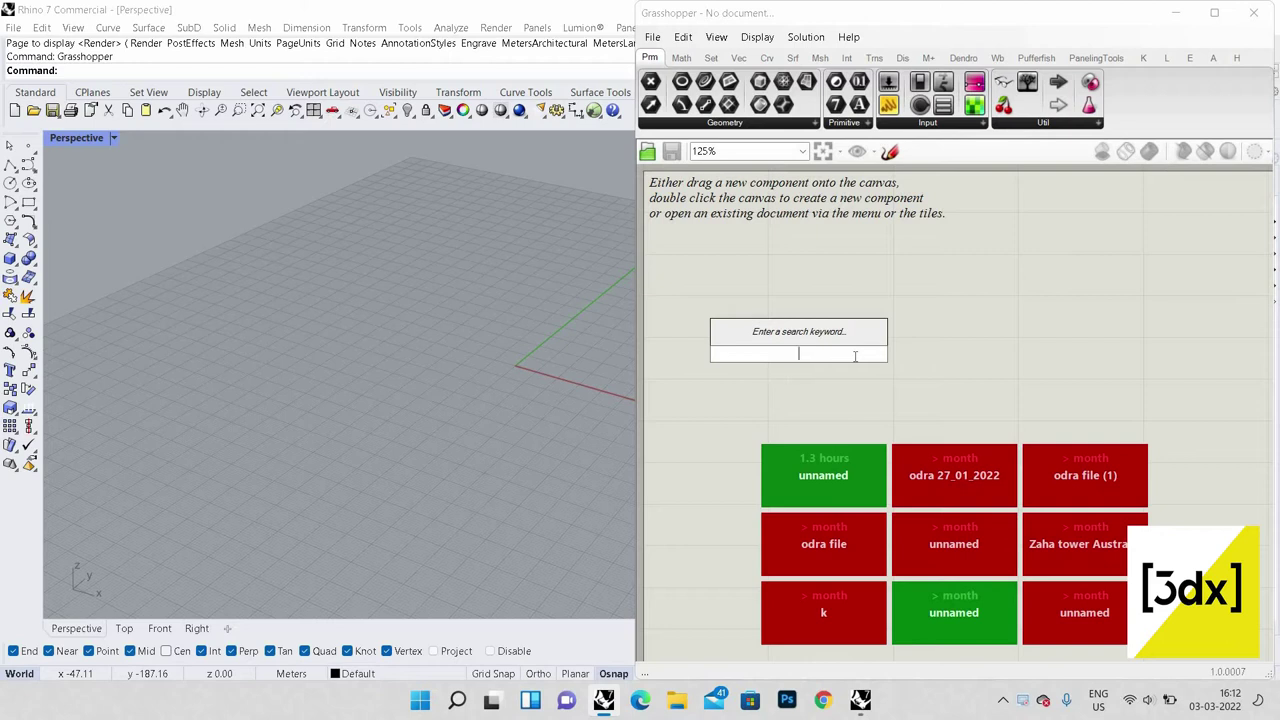
{"action": "type", "text": "POIN"}
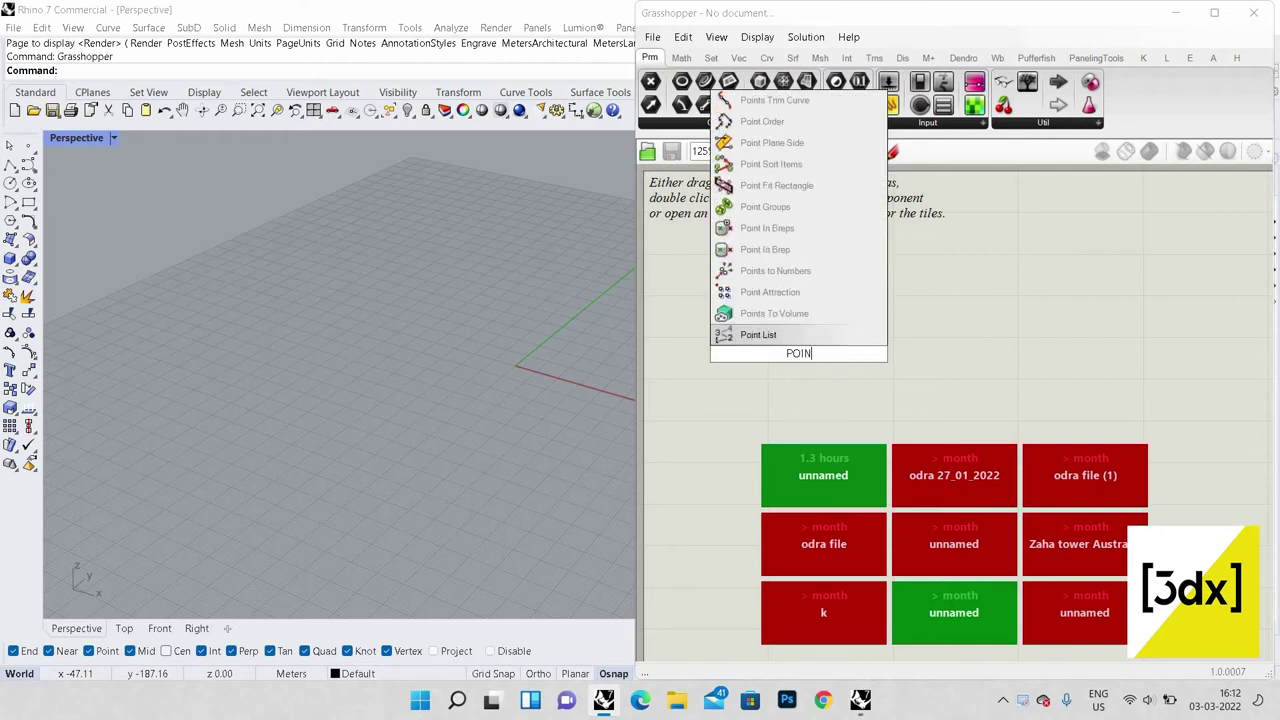
{"action": "type", "text": "T"}
{"action": "left_click", "coordinate": [866, 338]}
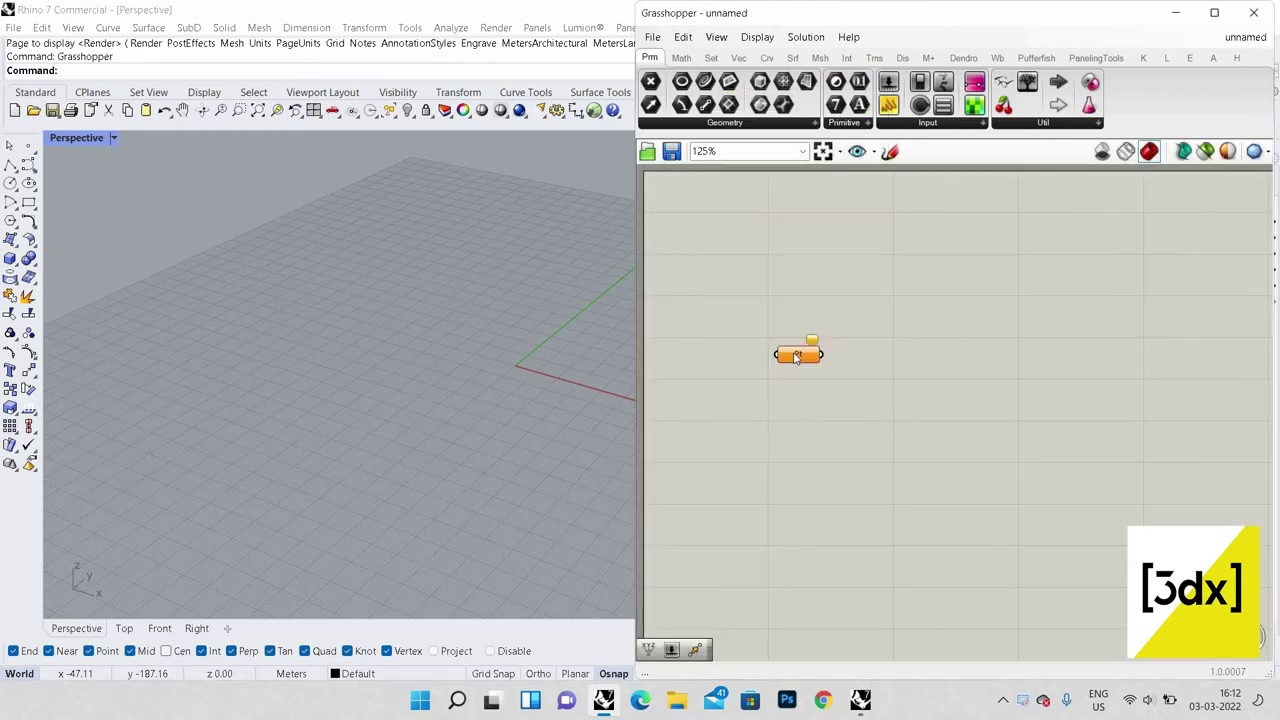
{"action": "scroll", "coordinate": [797, 357], "scroll_direction": "up", "scroll_amount": 3}
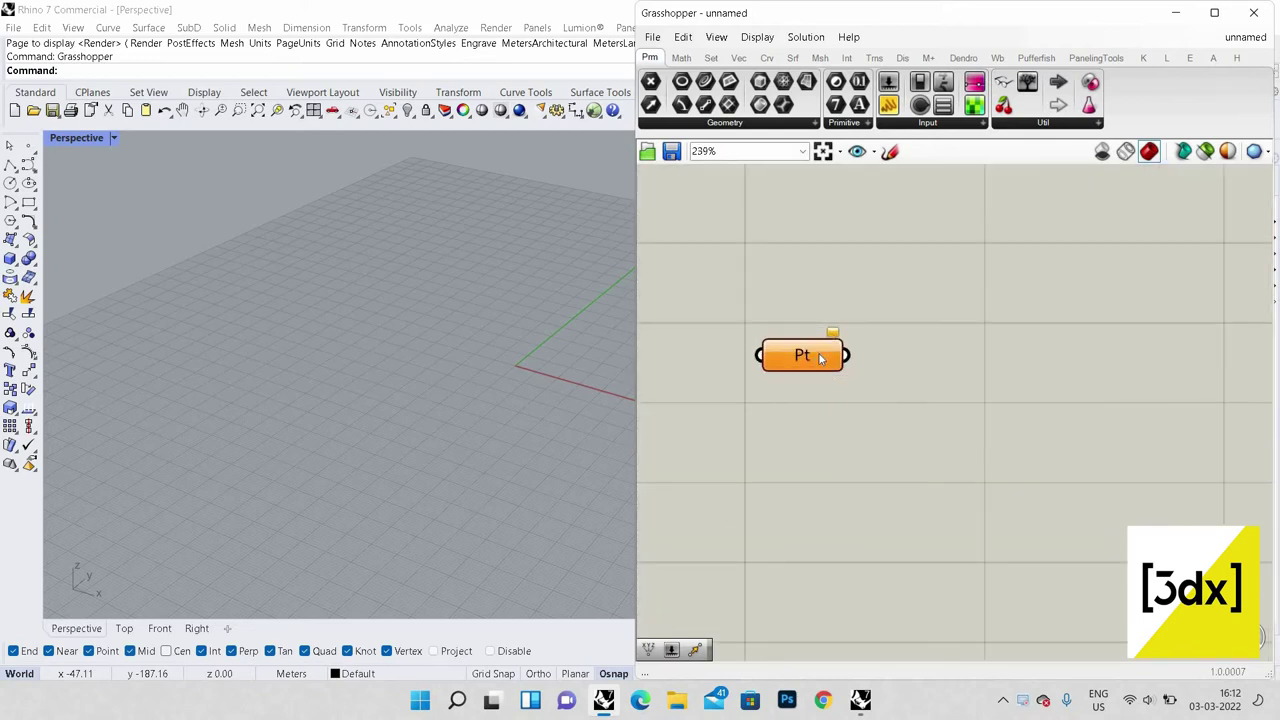
{"action": "scroll", "coordinate": [853, 383], "scroll_direction": "down", "scroll_amount": 2}
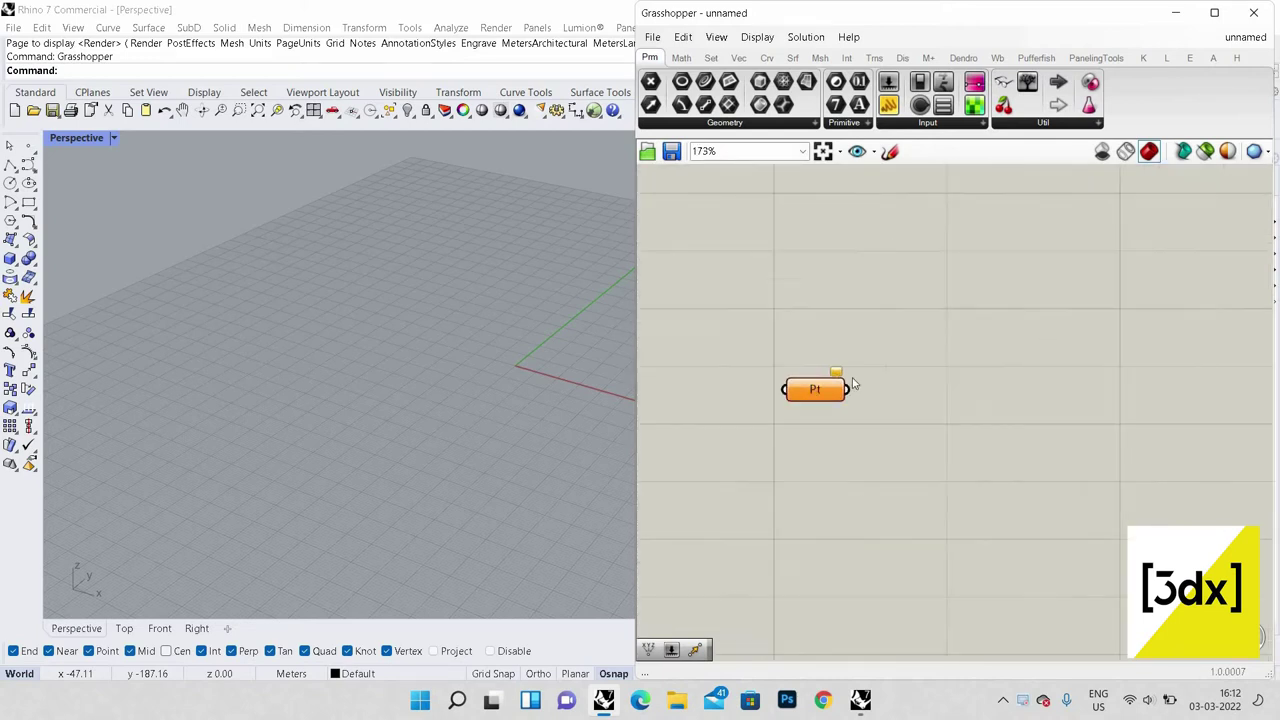
Step: Add a Bifocals component above the Point parameter to label all components
{"action": "scroll", "coordinate": [853, 383], "scroll_direction": "down", "scroll_amount": 3}
{"action": "double_click", "coordinate": [809, 229]}
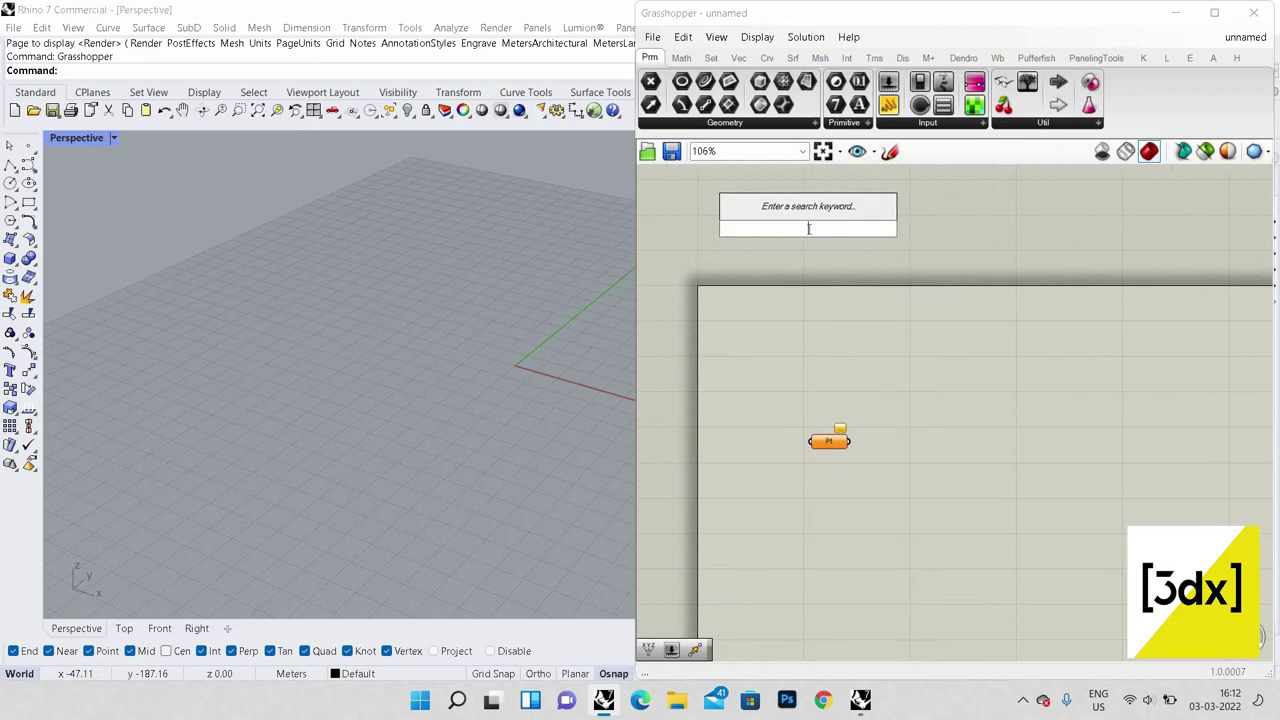
{"action": "type", "text": "BIFO"}
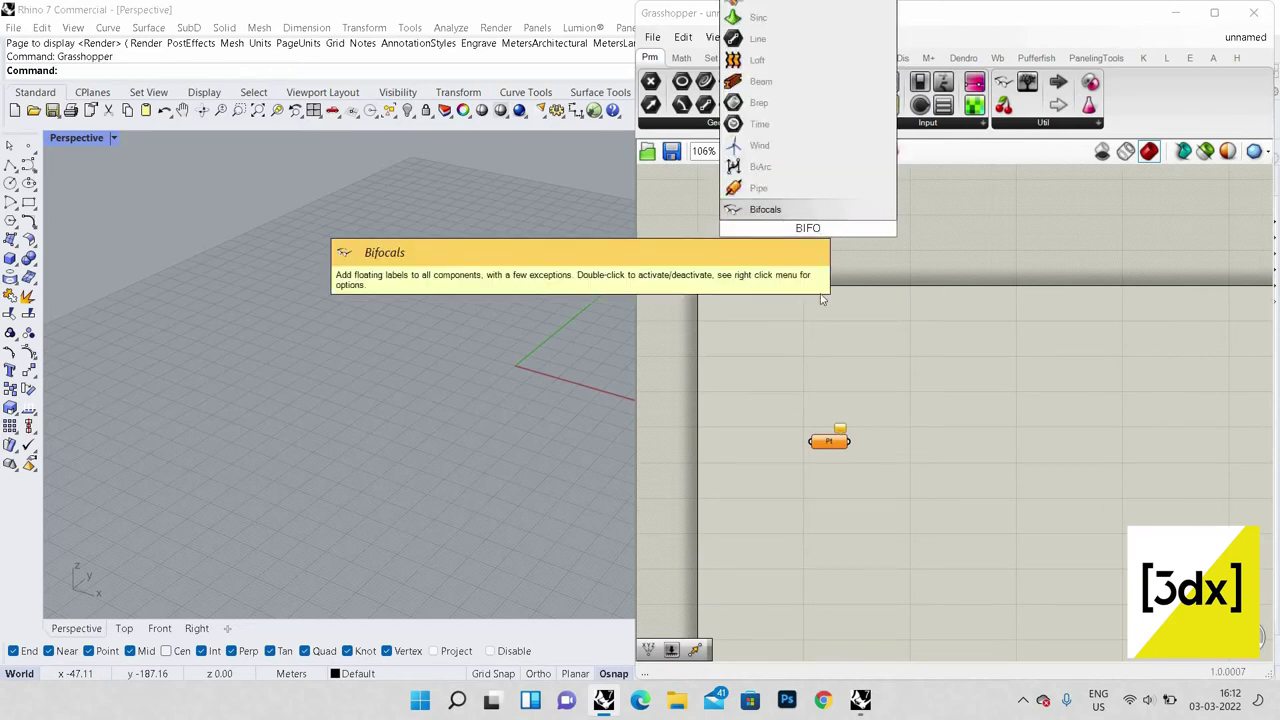
{"action": "left_click", "coordinate": [843, 211]}
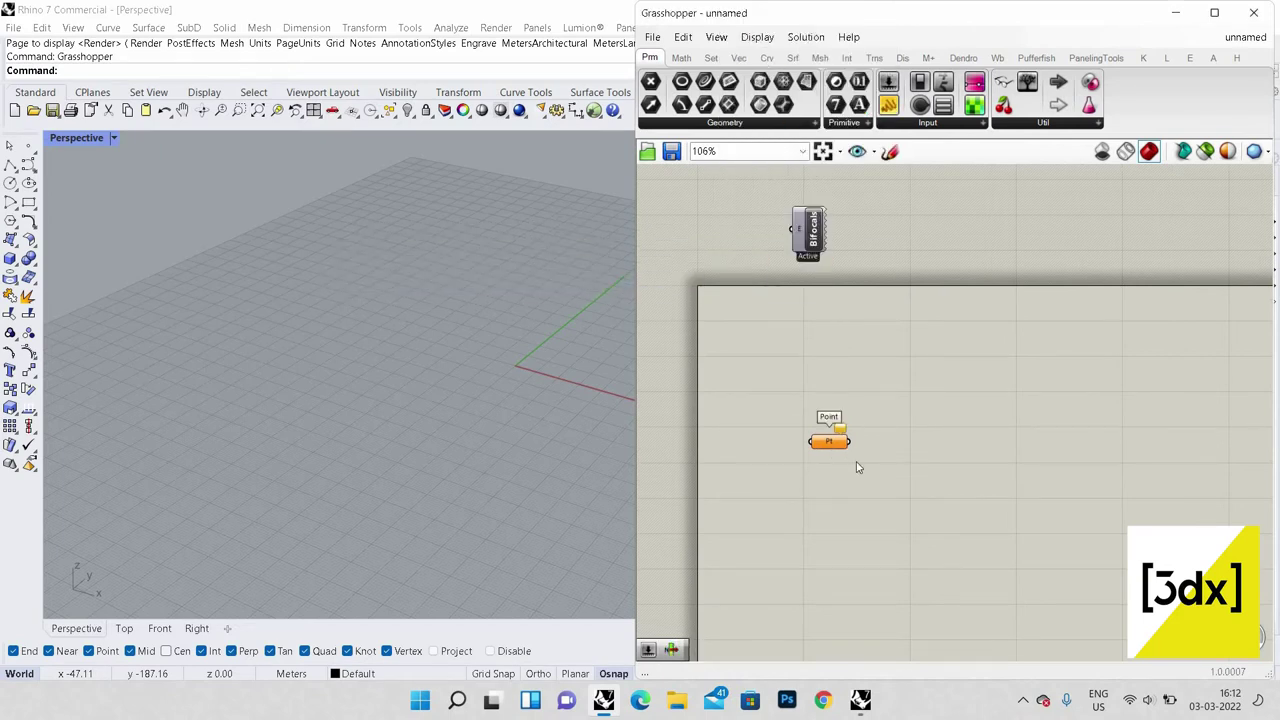
{"action": "scroll", "coordinate": [817, 356], "scroll_direction": "up", "scroll_amount": 2}
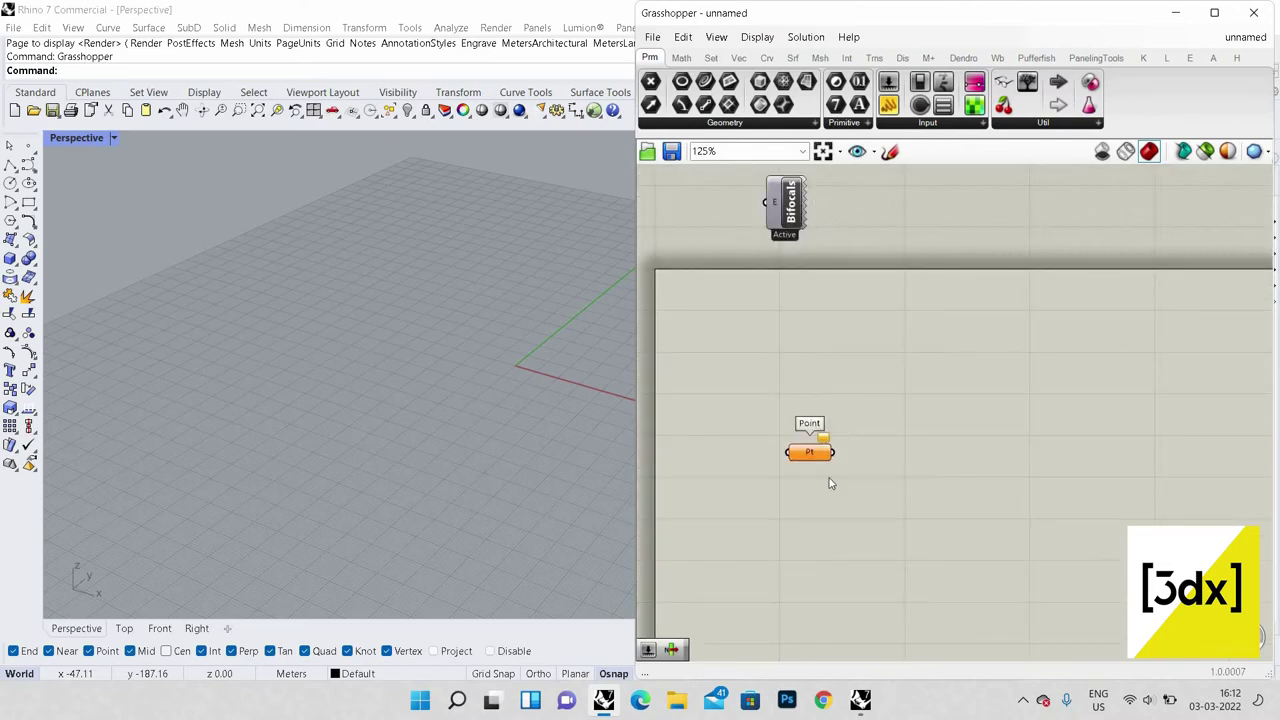
{"action": "scroll", "coordinate": [777, 412], "scroll_direction": "up", "scroll_amount": 3}
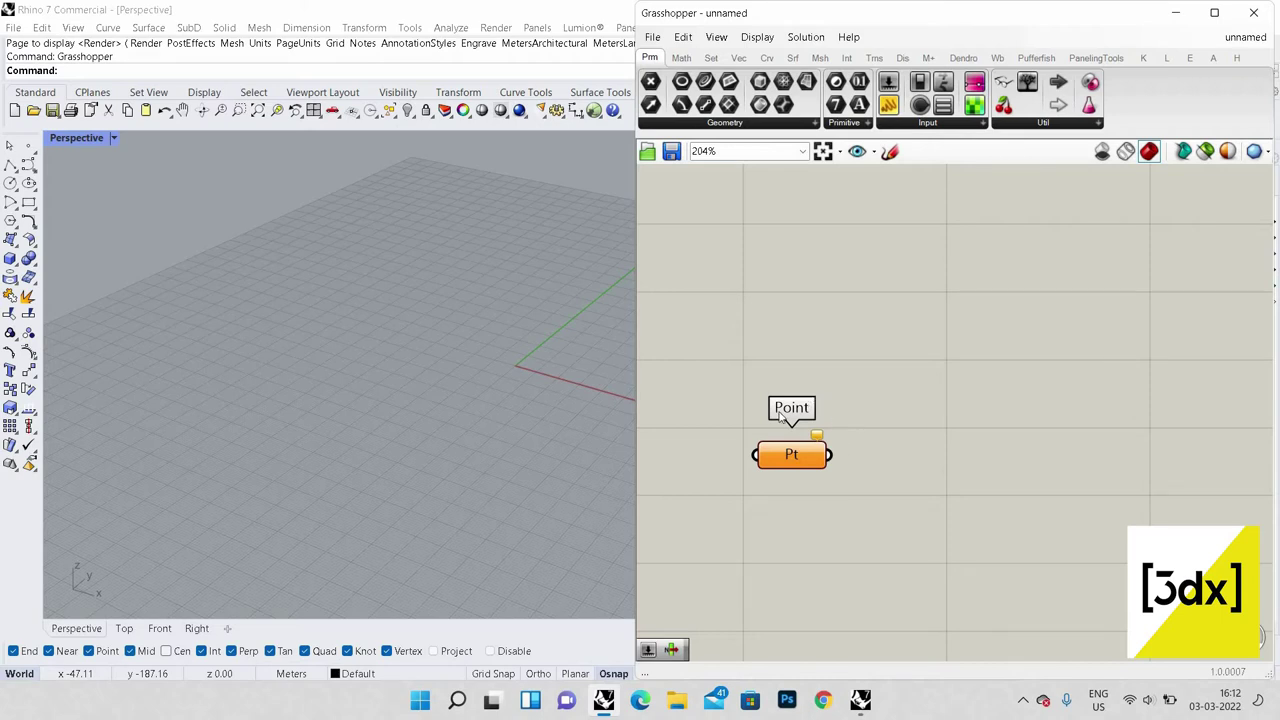
{"action": "scroll", "coordinate": [743, 377], "scroll_direction": "down", "scroll_amount": 1}
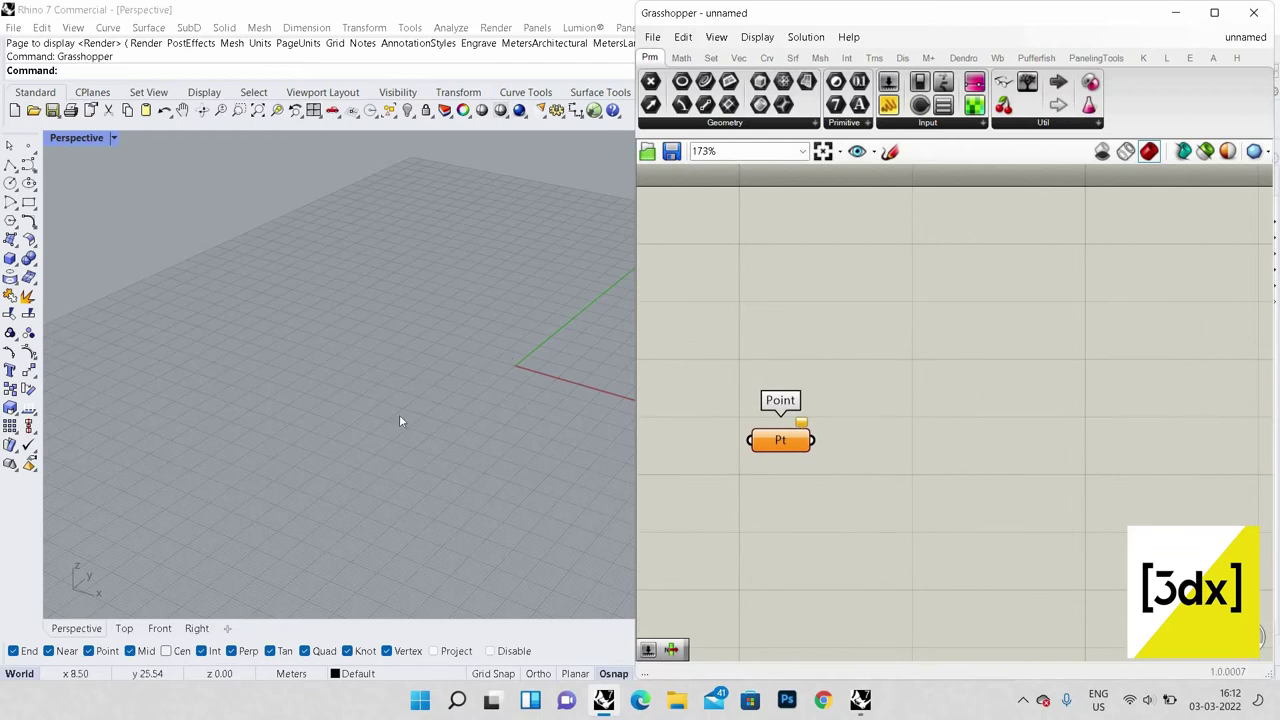
Step: Place a point object at the origin in Rhino's Perspective viewport
{"action": "scroll", "coordinate": [433, 395], "scroll_direction": "up", "scroll_amount": 6}
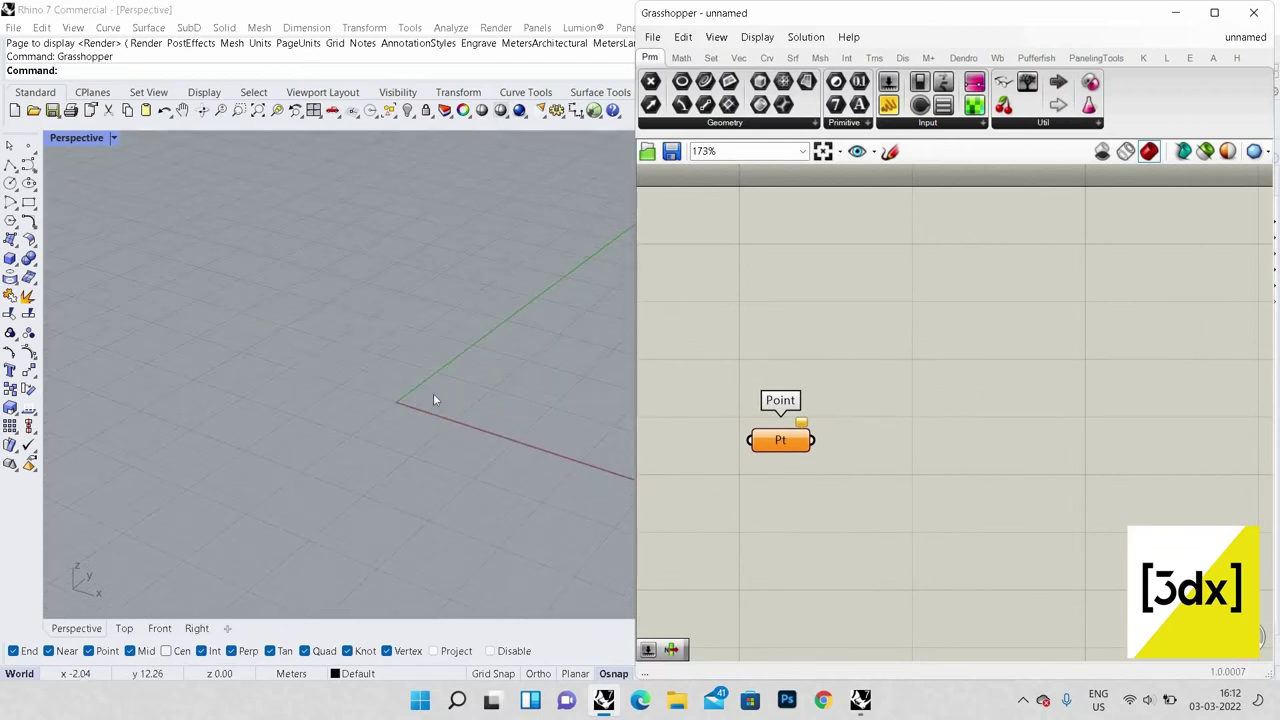
{"action": "left_click", "coordinate": [30, 146]}
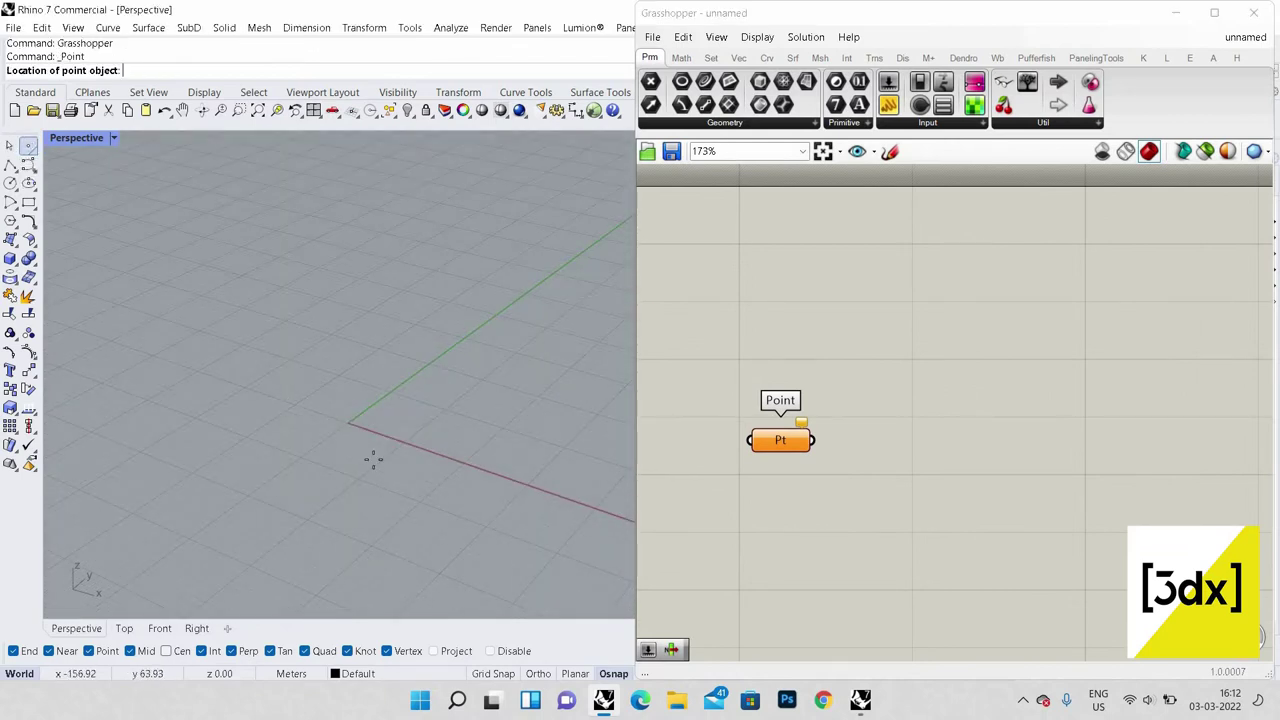
{"action": "scroll", "coordinate": [384, 468], "scroll_direction": "up", "scroll_amount": 5}
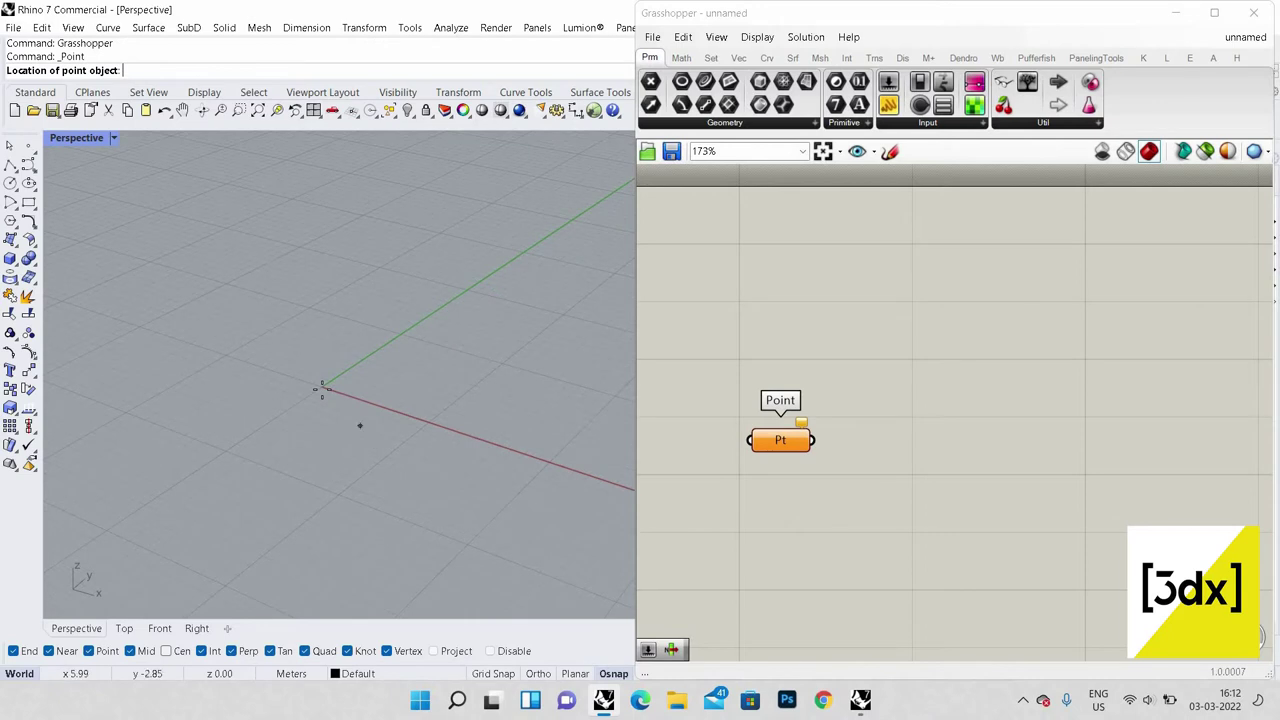
{"action": "left_click", "coordinate": [327, 375]}
{"action": "scroll", "coordinate": [168, 208], "scroll_direction": "up", "scroll_amount": 1}
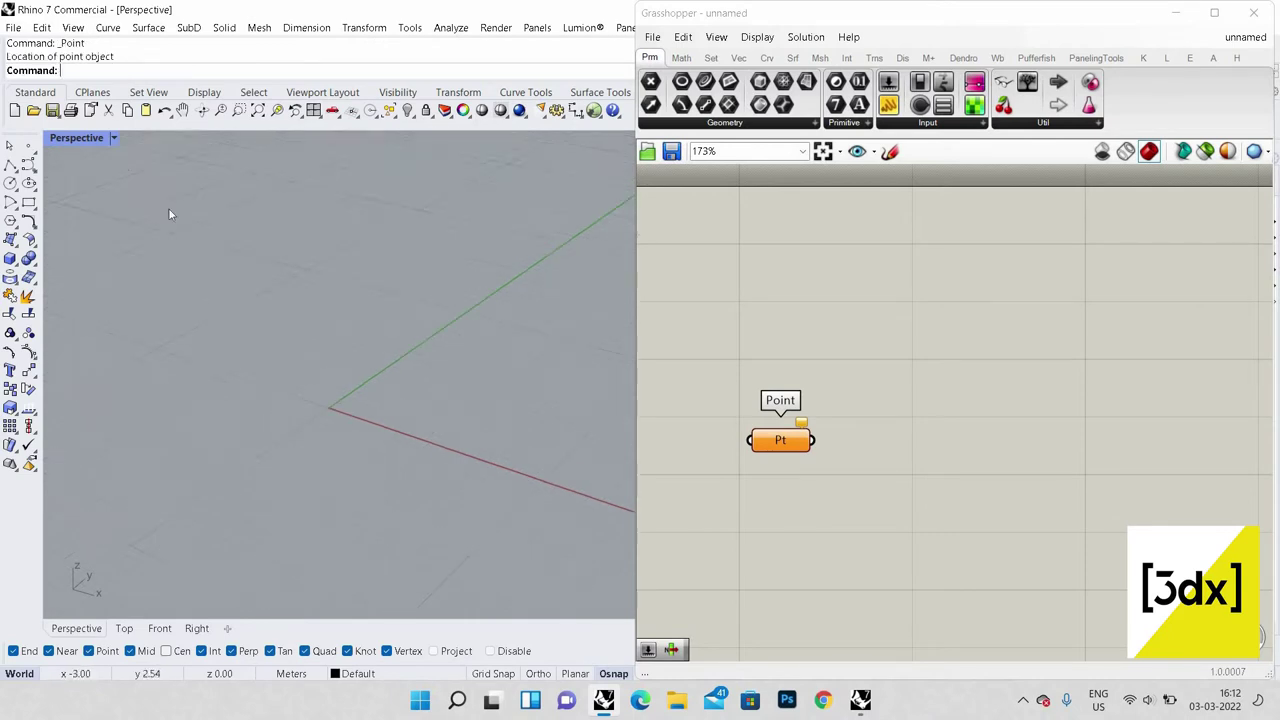
Step: Set the Perspective viewport's display mode to Shaded
{"action": "left_click", "coordinate": [116, 138]}
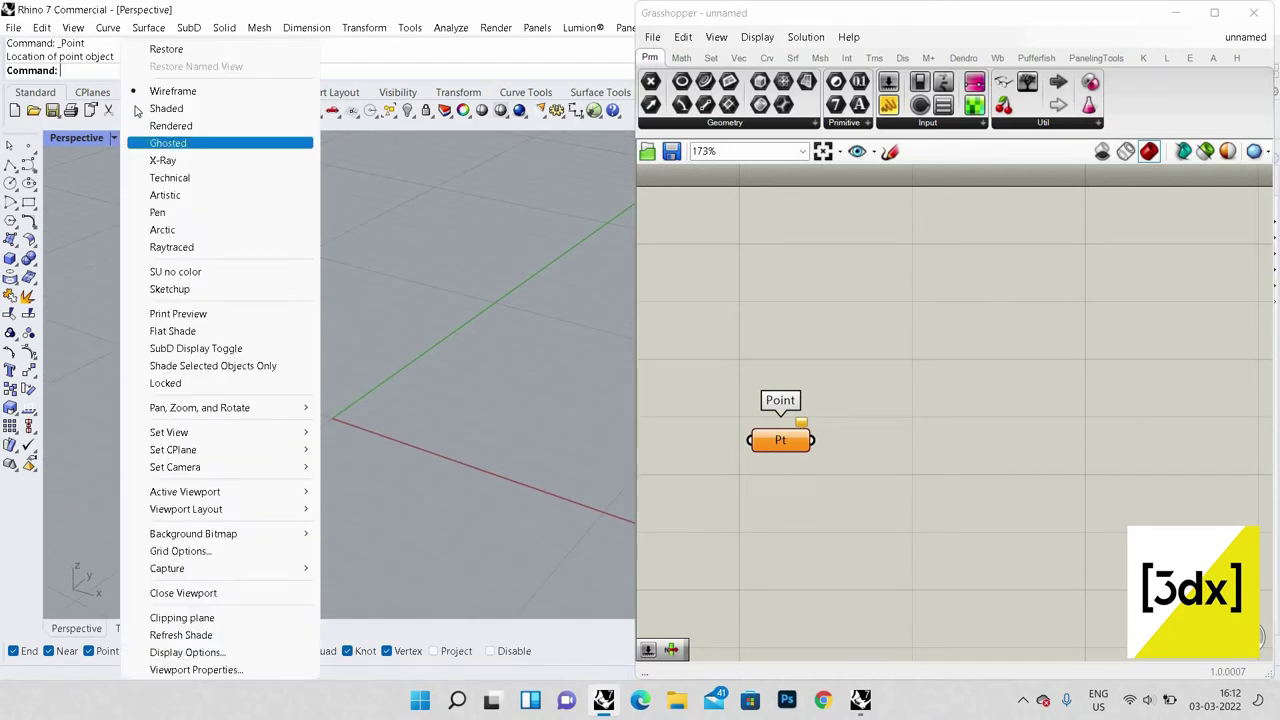
{"action": "left_click", "coordinate": [162, 108]}
{"action": "scroll", "coordinate": [433, 420], "scroll_direction": "down", "scroll_amount": 1}
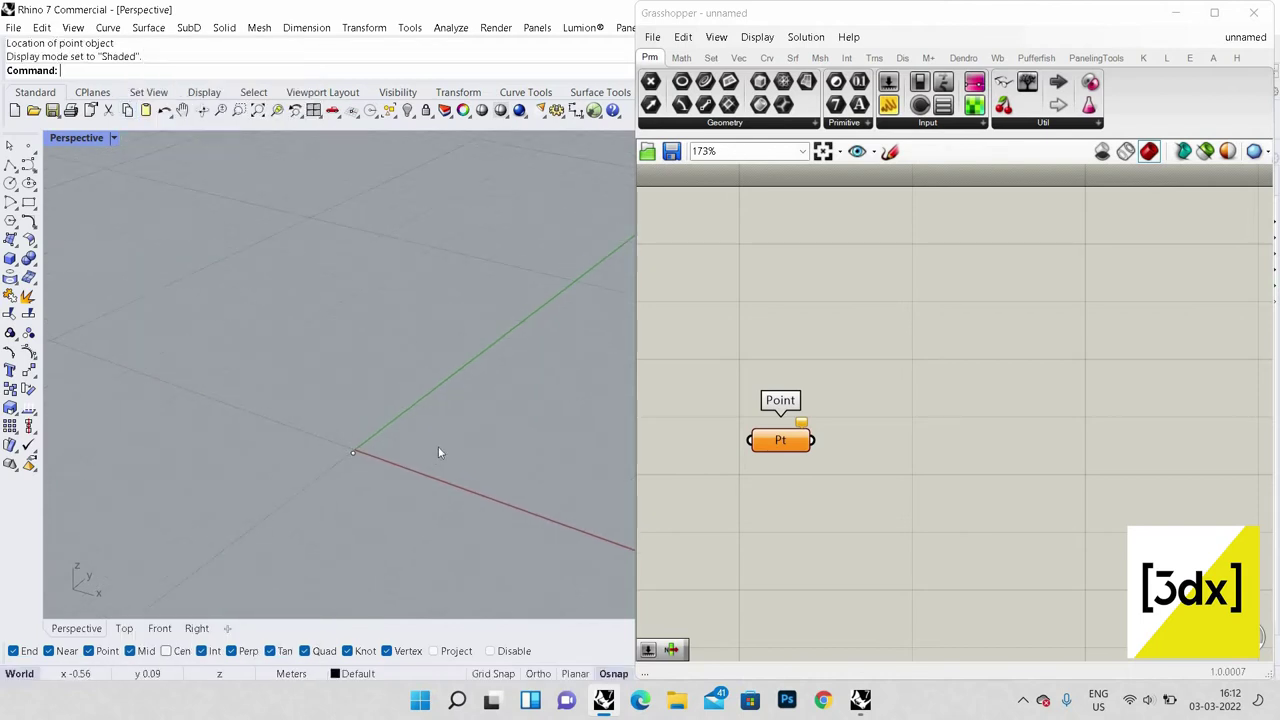
{"action": "right_click", "coordinate": [780, 440]}
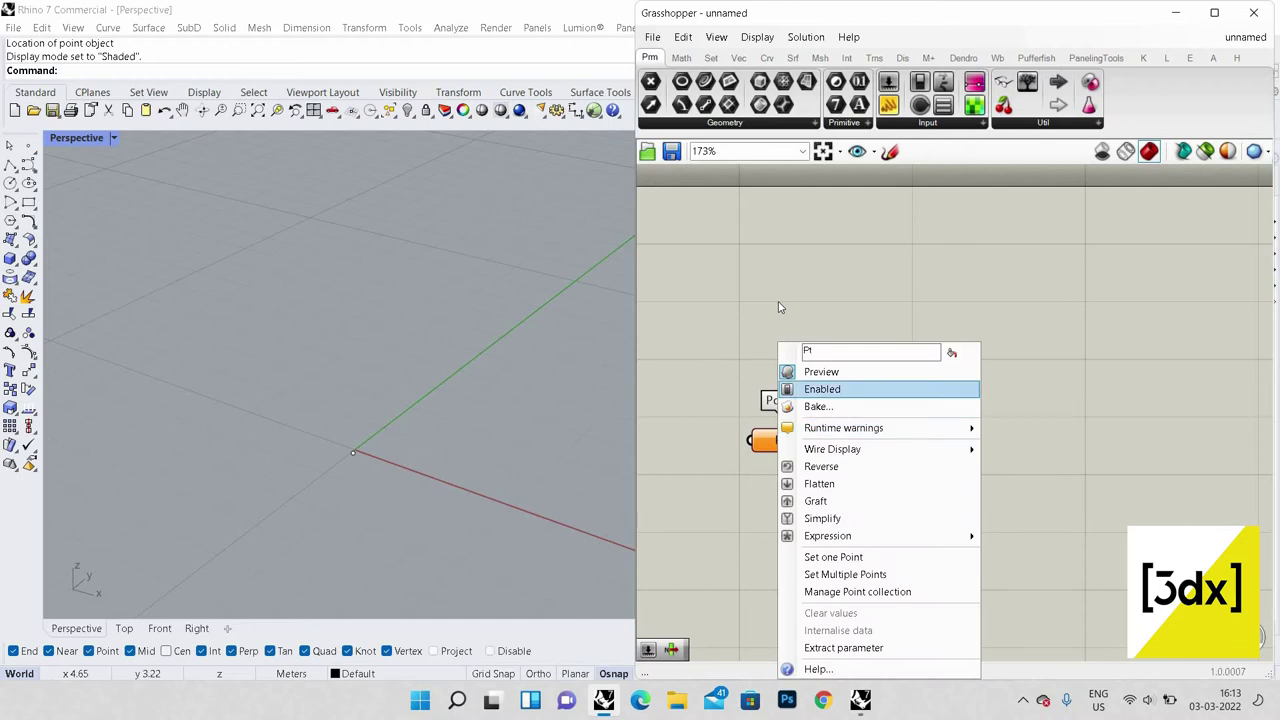
{"action": "left_click_drag", "start_coordinate": [699, 365], "coordinate": [893, 448]}
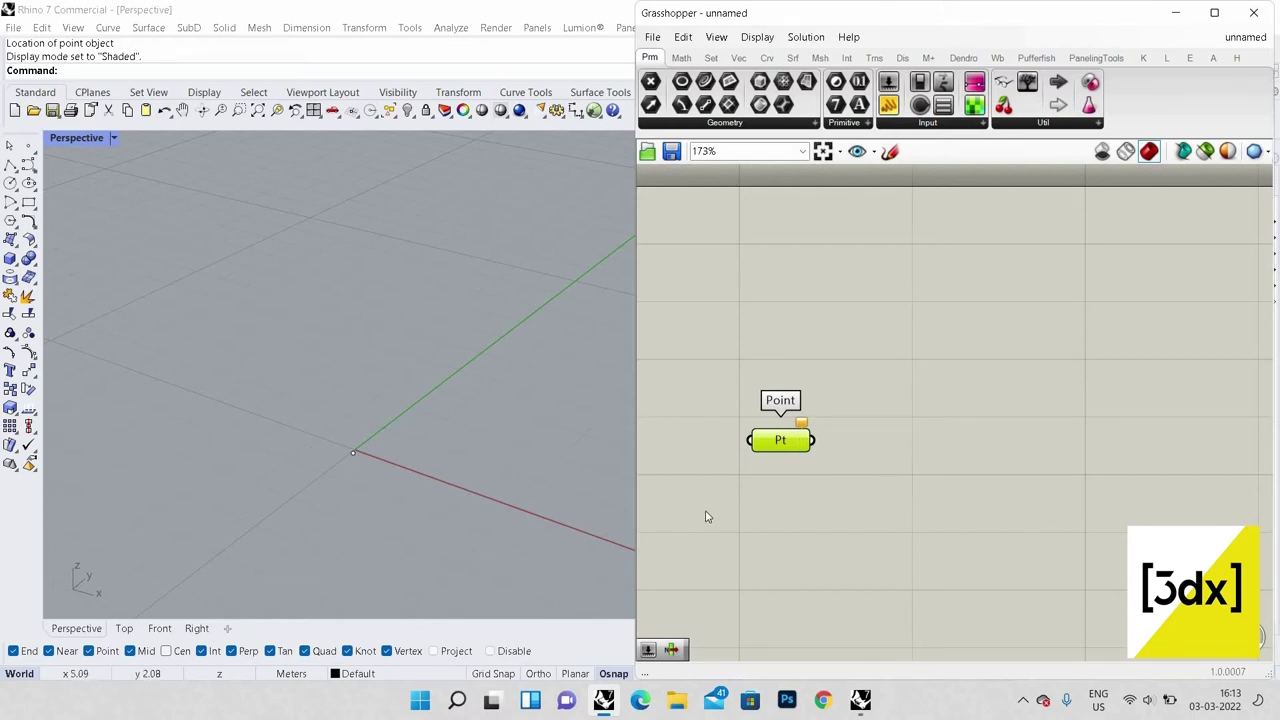
{"action": "double_click", "coordinate": [768, 302]}
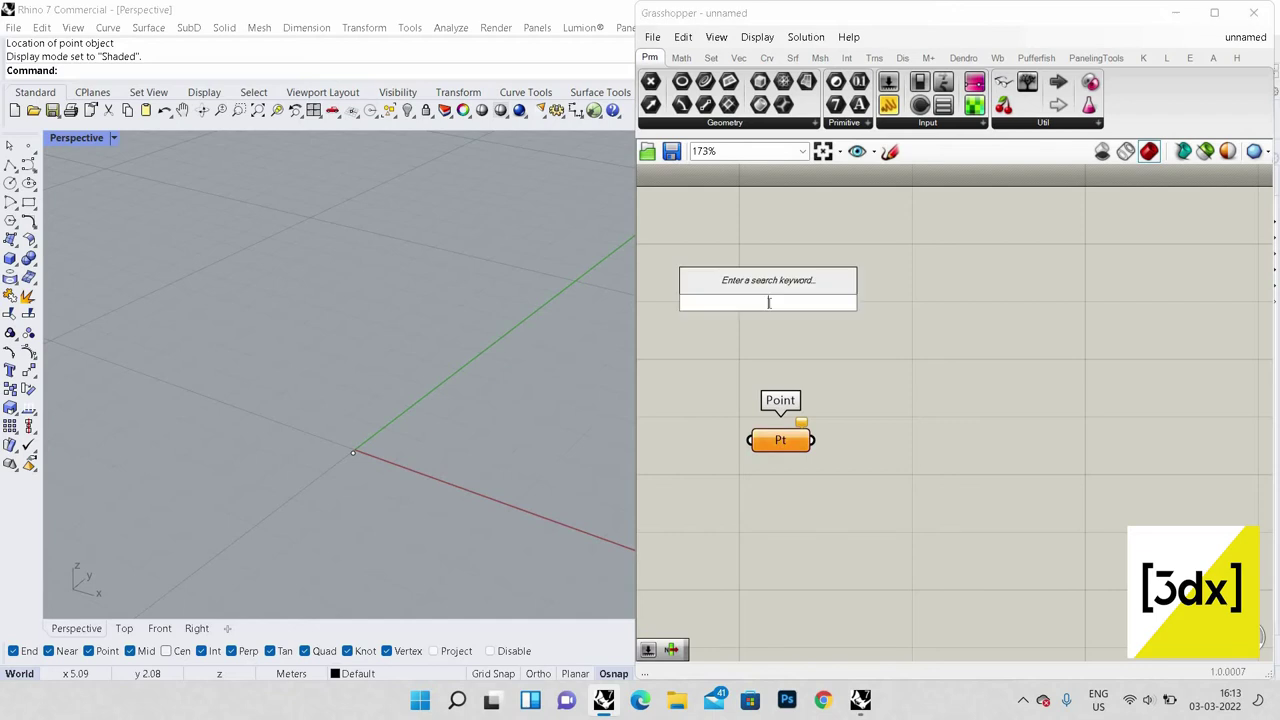
{"action": "type", "text": "CON"}
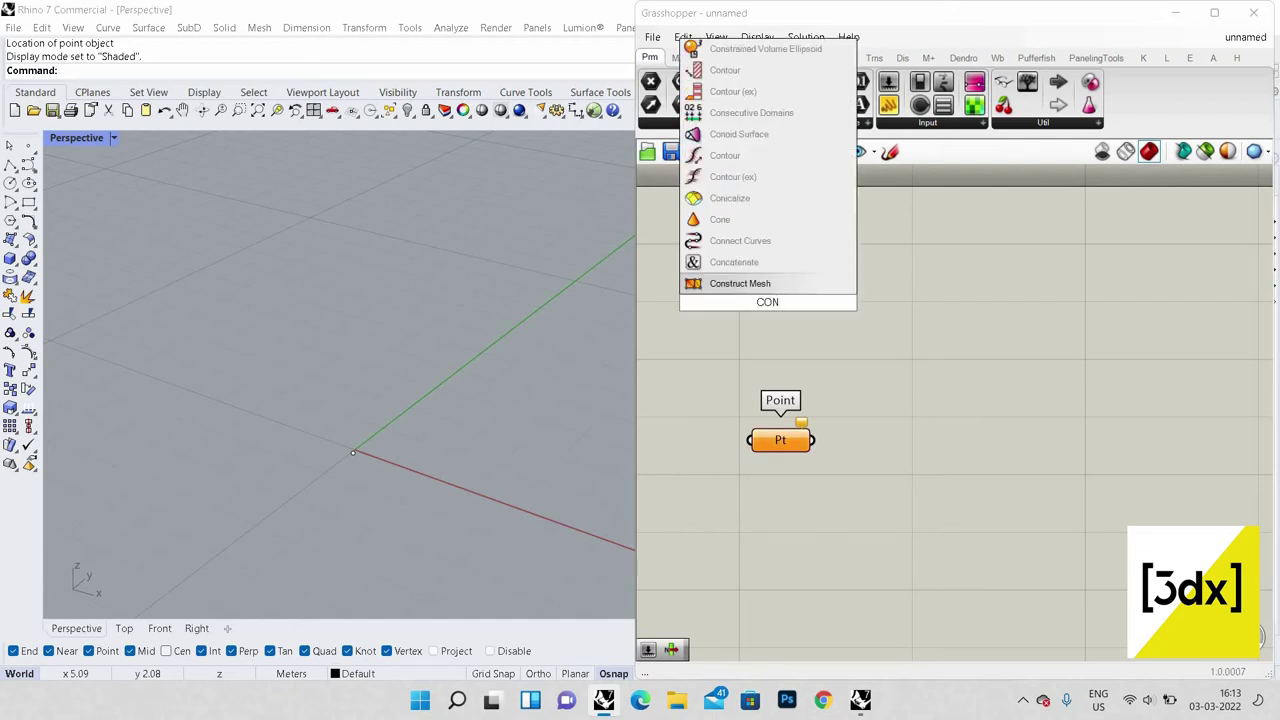
{"action": "key", "text": "Up"}
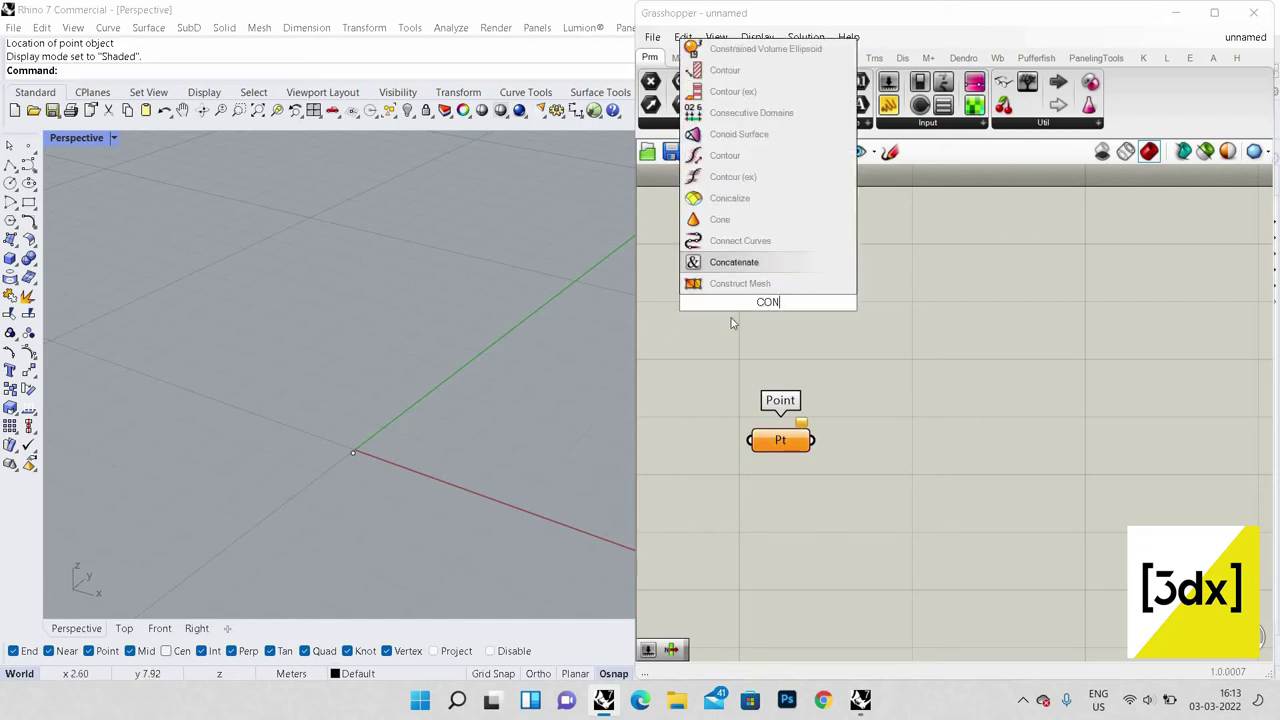
{"action": "key", "text": "Escape"}
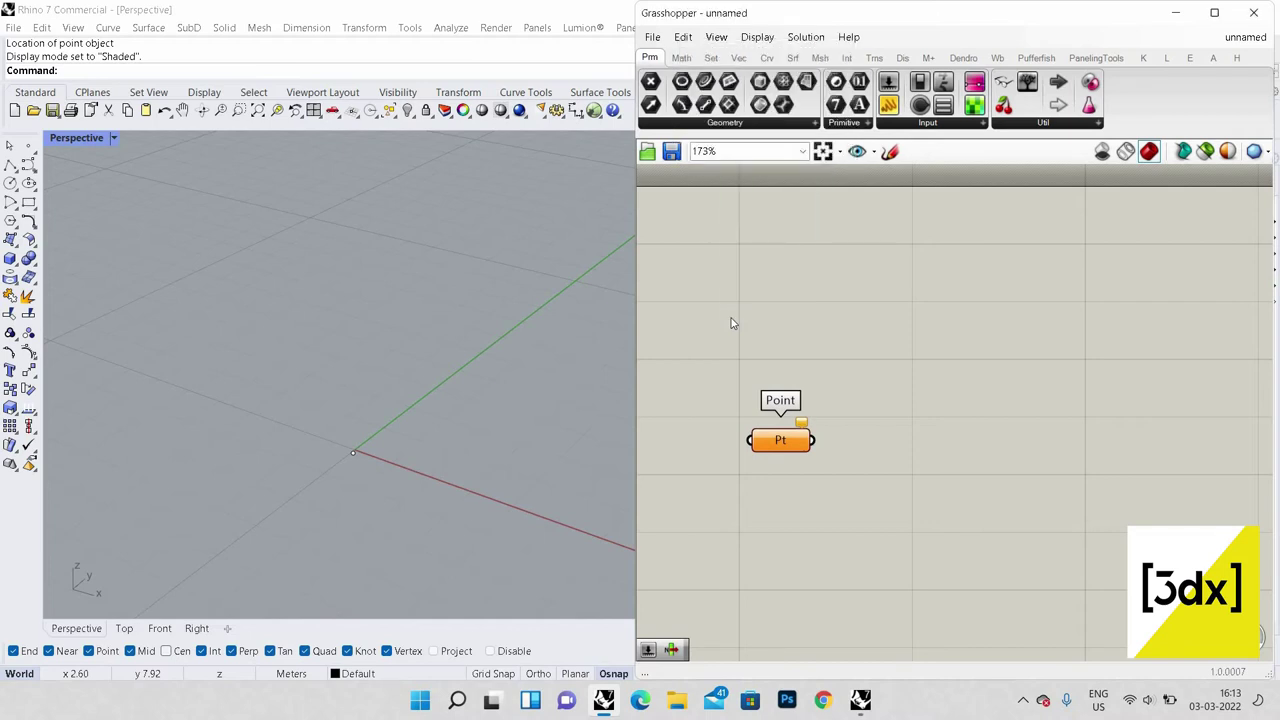
Step: Set the Grasshopper Point parameter to reference the single Rhino point at the origin
{"action": "right_click", "coordinate": [780, 440]}
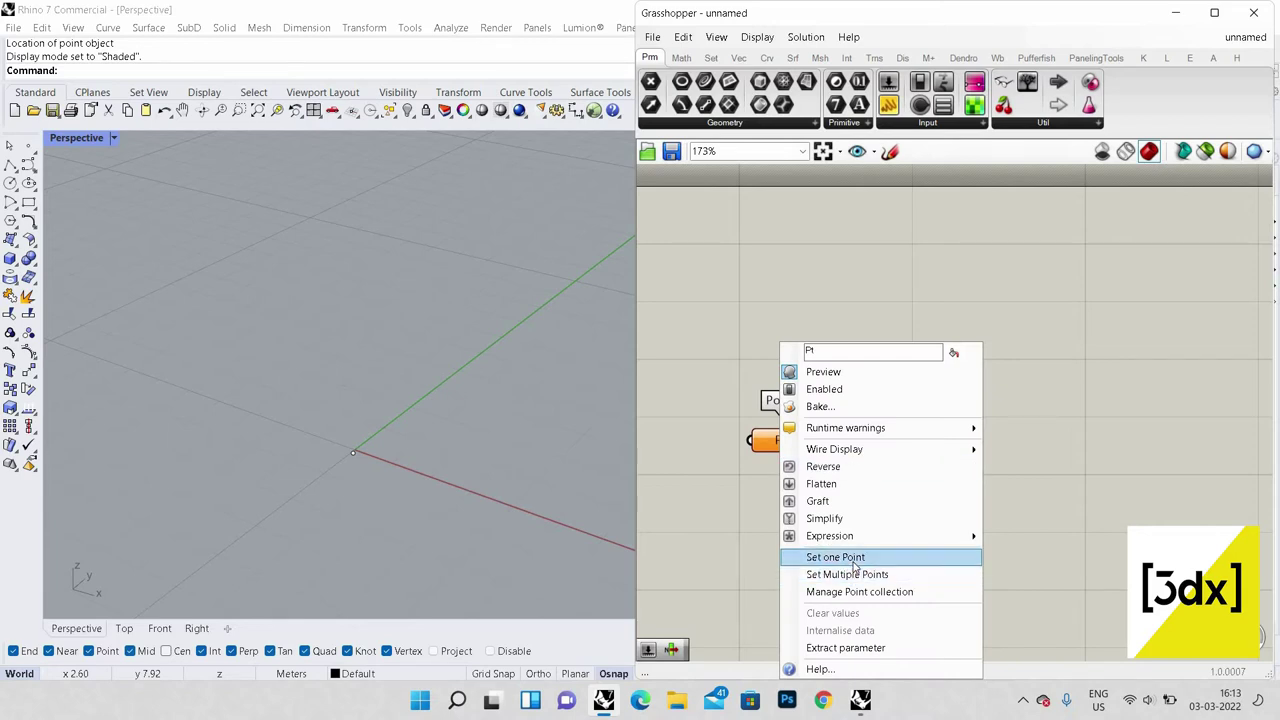
{"action": "left_click", "coordinate": [852, 560]}
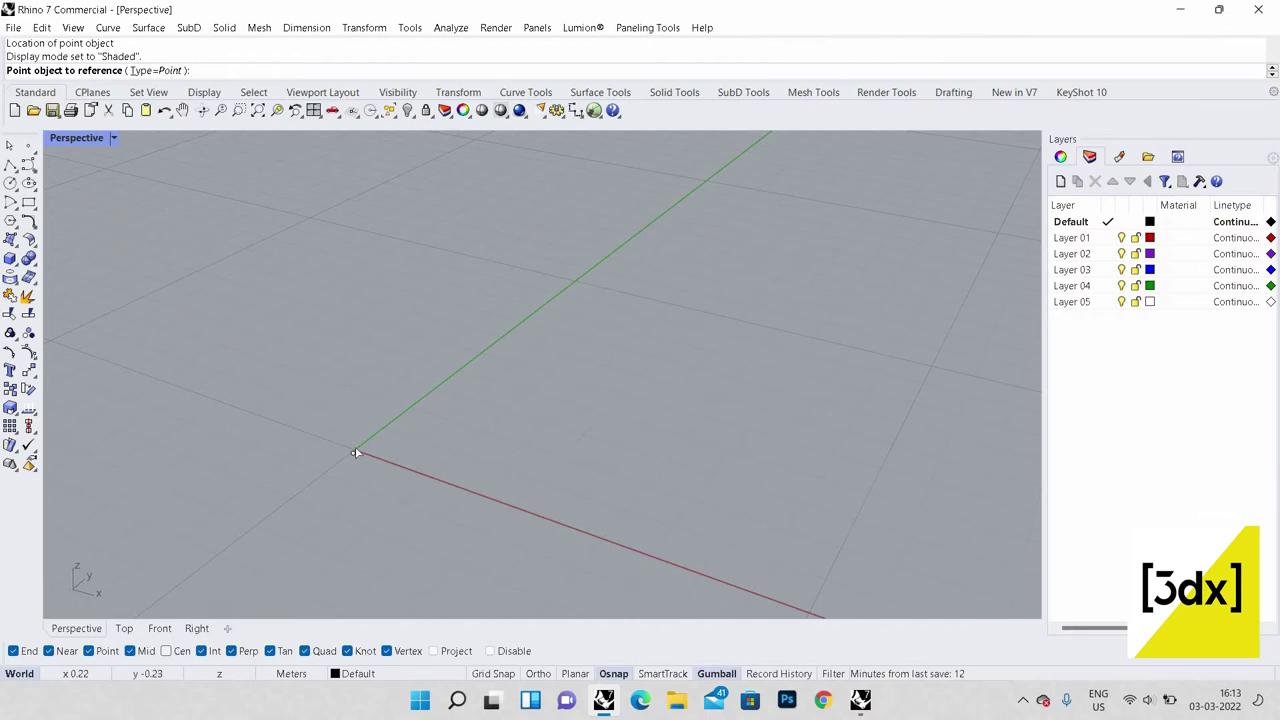
{"action": "left_click", "coordinate": [354, 454]}
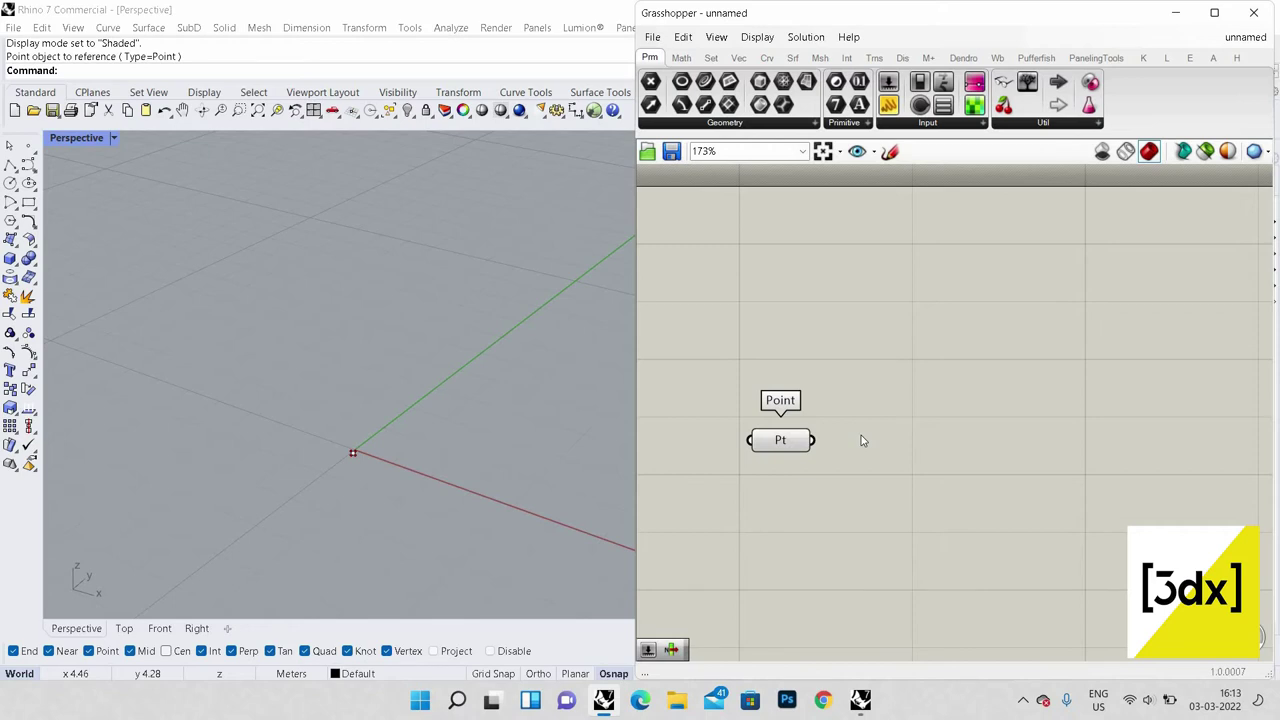
Step: Add a Spirale component to the canvas and position it below and to the right of the Point parameter
{"action": "scroll", "coordinate": [1042, 524], "scroll_direction": "down", "scroll_amount": 3}
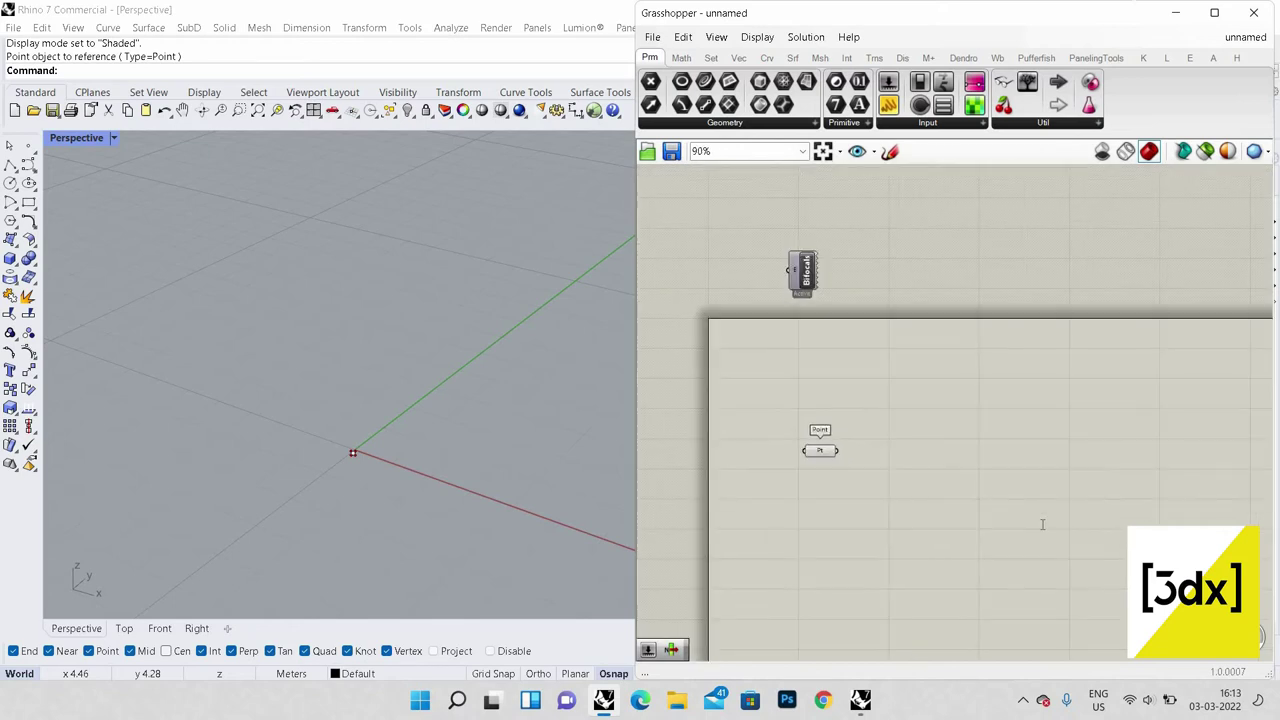
{"action": "double_click", "coordinate": [1042, 524]}
{"action": "type", "text": "S"}
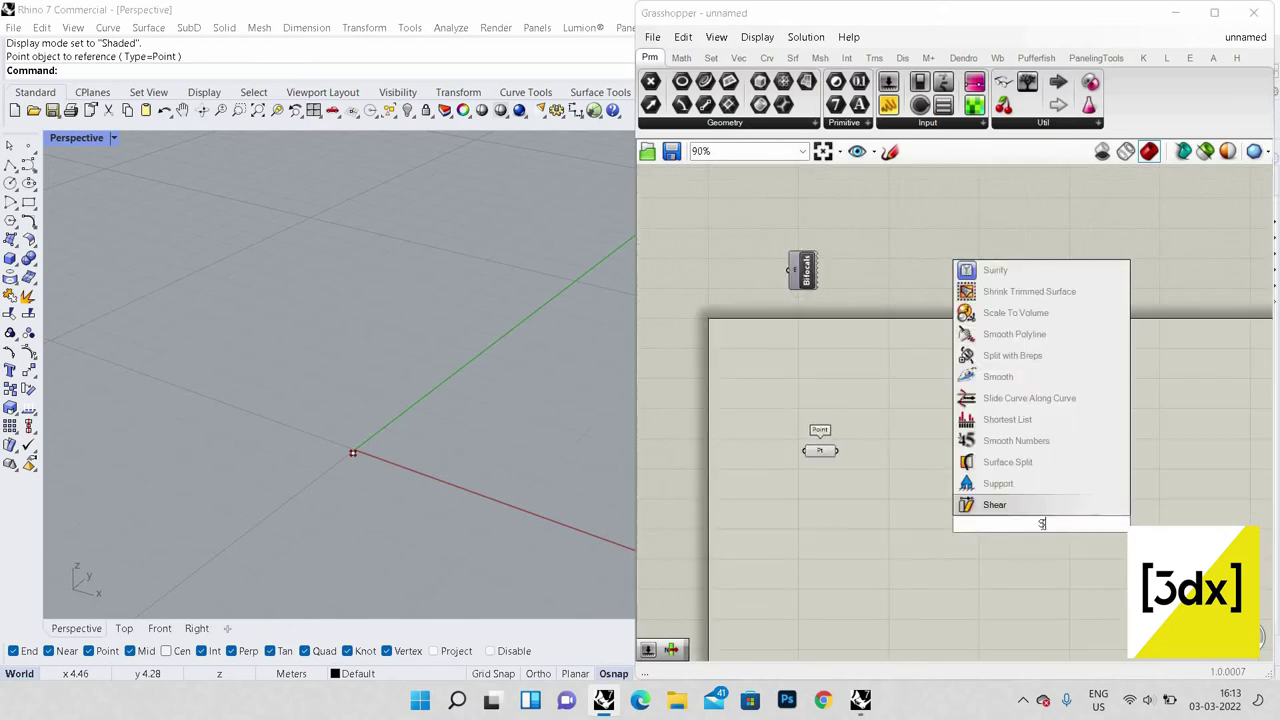
{"action": "type", "text": "PIRALE"}
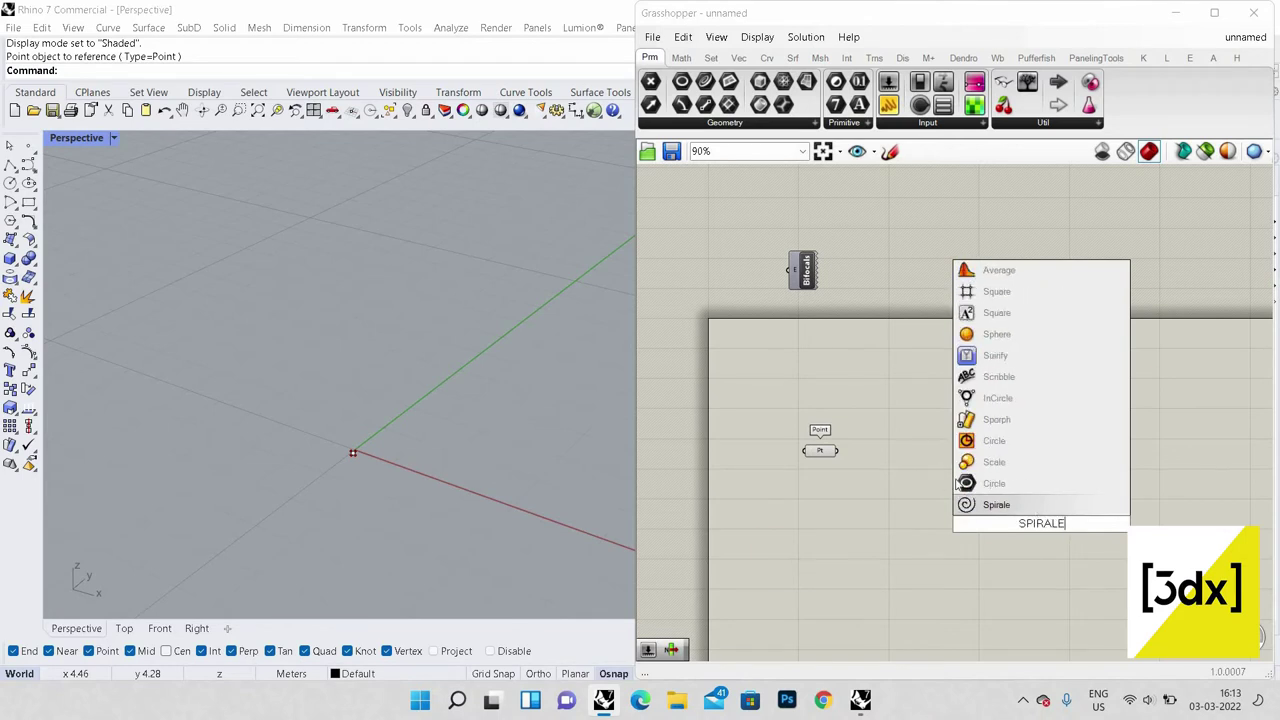
{"action": "left_click", "coordinate": [1035, 512]}
{"action": "scroll", "coordinate": [958, 440], "scroll_direction": "up", "scroll_amount": 3}
{"action": "left_click_drag", "start_coordinate": [1068, 540], "coordinate": [970, 543]}
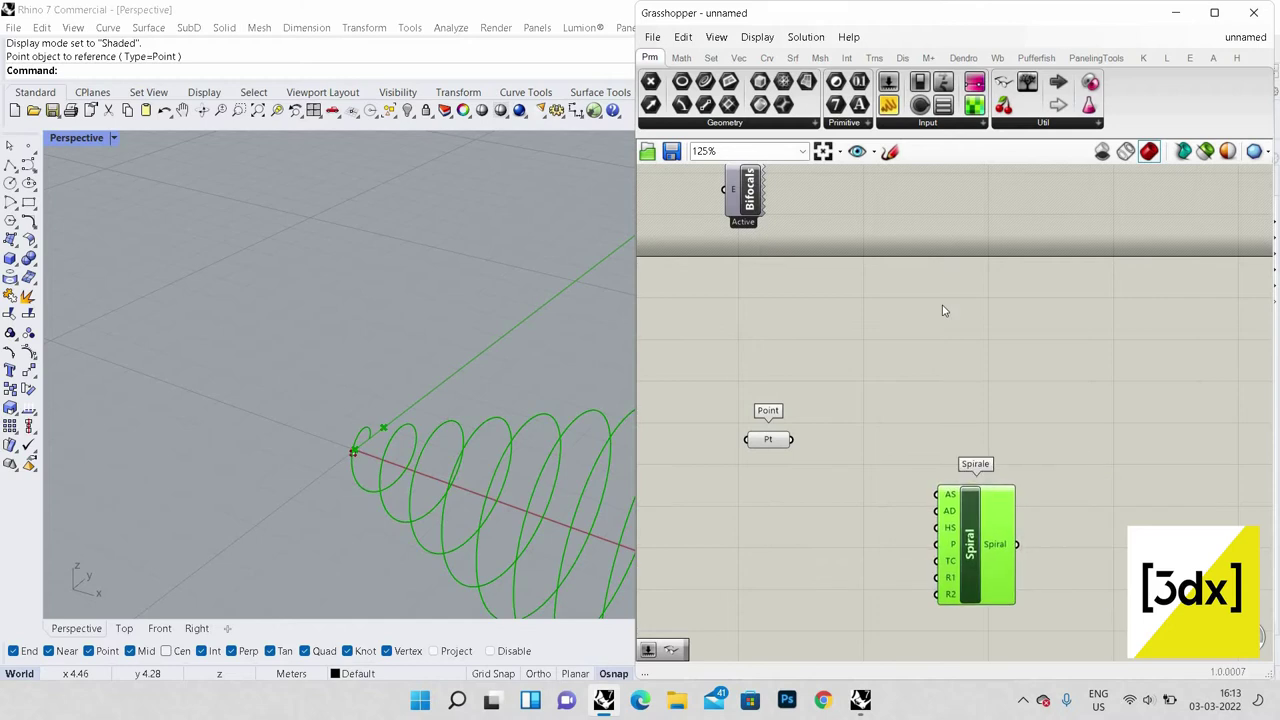
{"action": "left_click", "coordinate": [943, 310]}
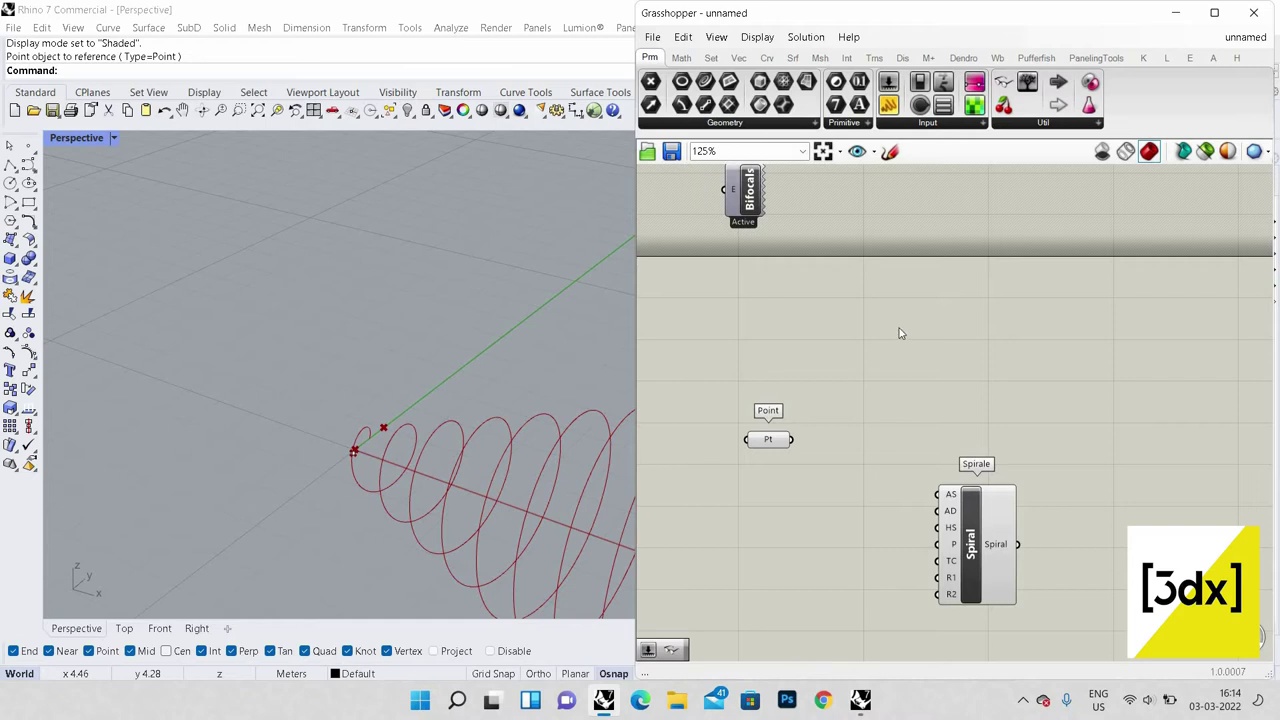
Step: Add an XY Plane component between the Point parameter and the Spirale component, and use the point as the plane's origin
{"action": "scroll", "coordinate": [838, 544], "scroll_direction": "up", "scroll_amount": 2}
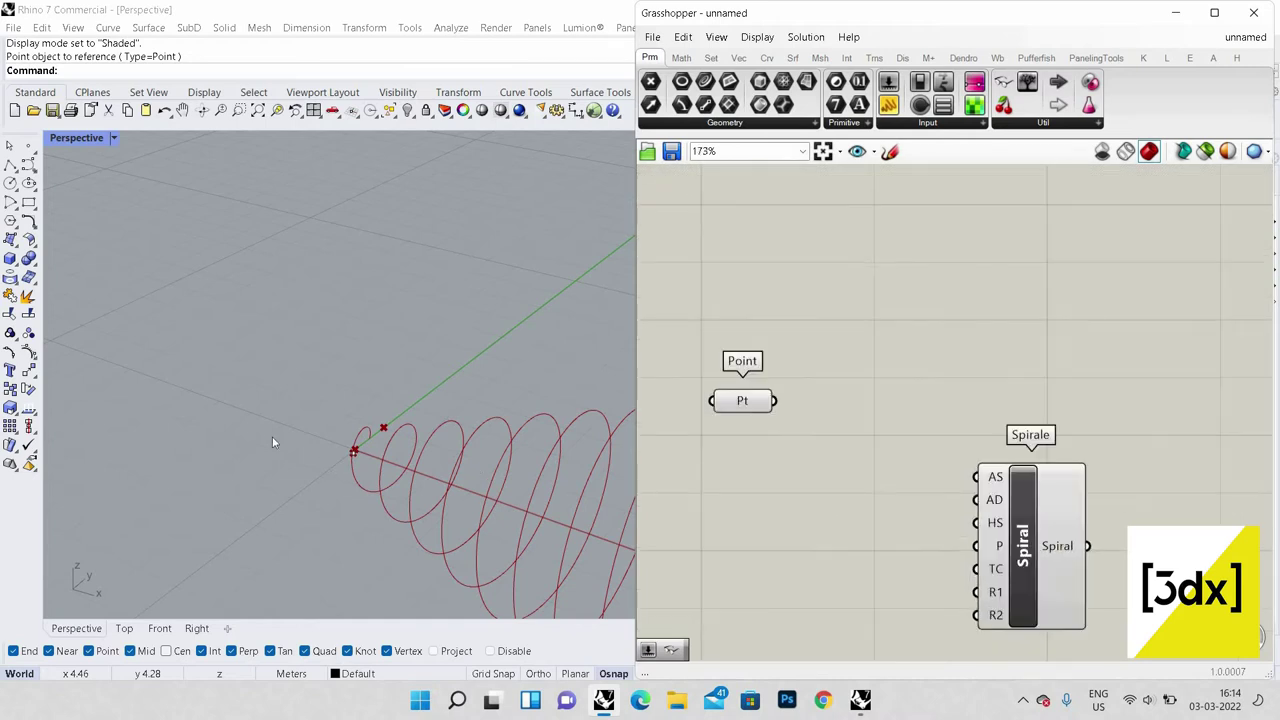
{"action": "scroll", "coordinate": [393, 462], "scroll_direction": "down", "scroll_amount": 2}
{"action": "scroll", "coordinate": [291, 404], "scroll_direction": "up", "scroll_amount": 3}
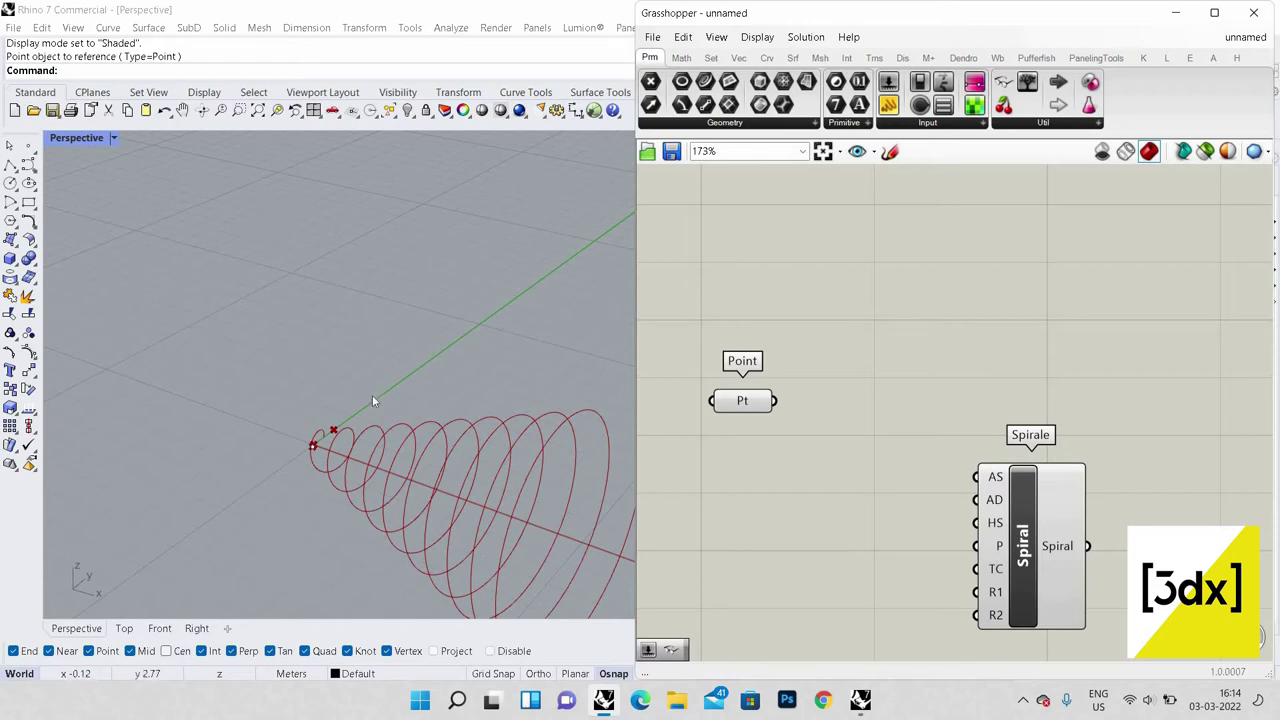
{"action": "double_click", "coordinate": [798, 527]}
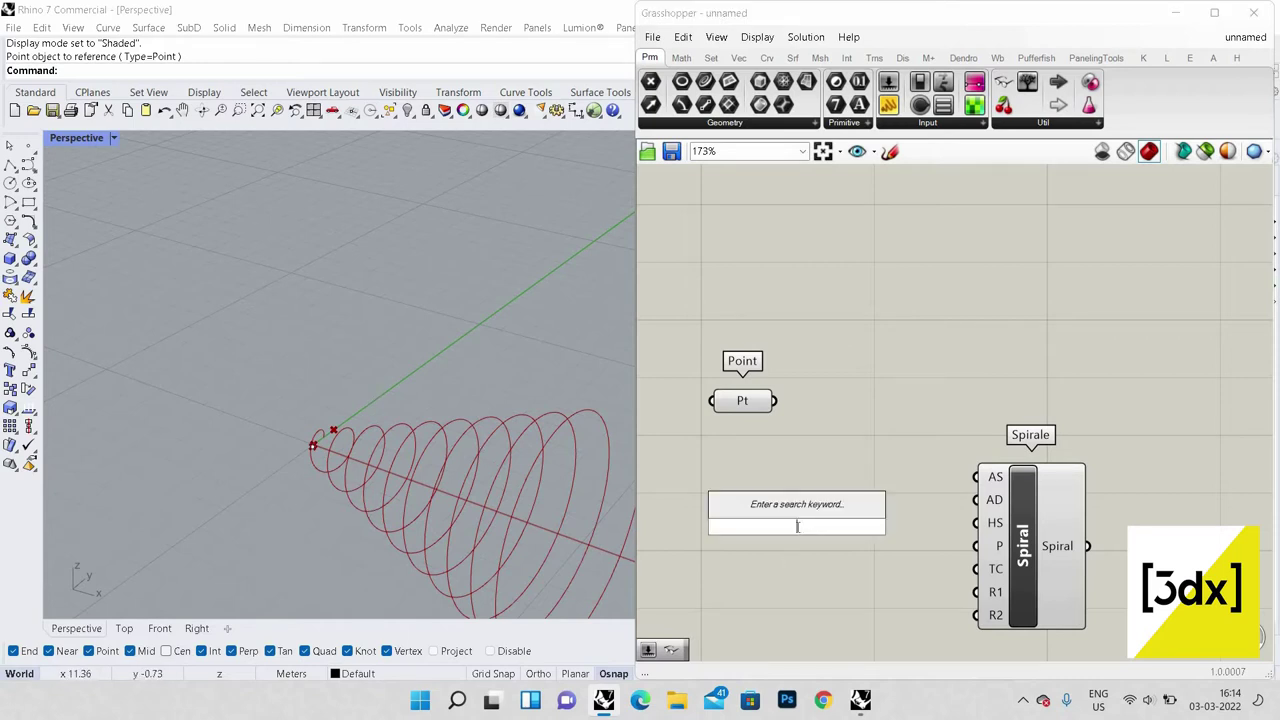
{"action": "type", "text": "XY"}
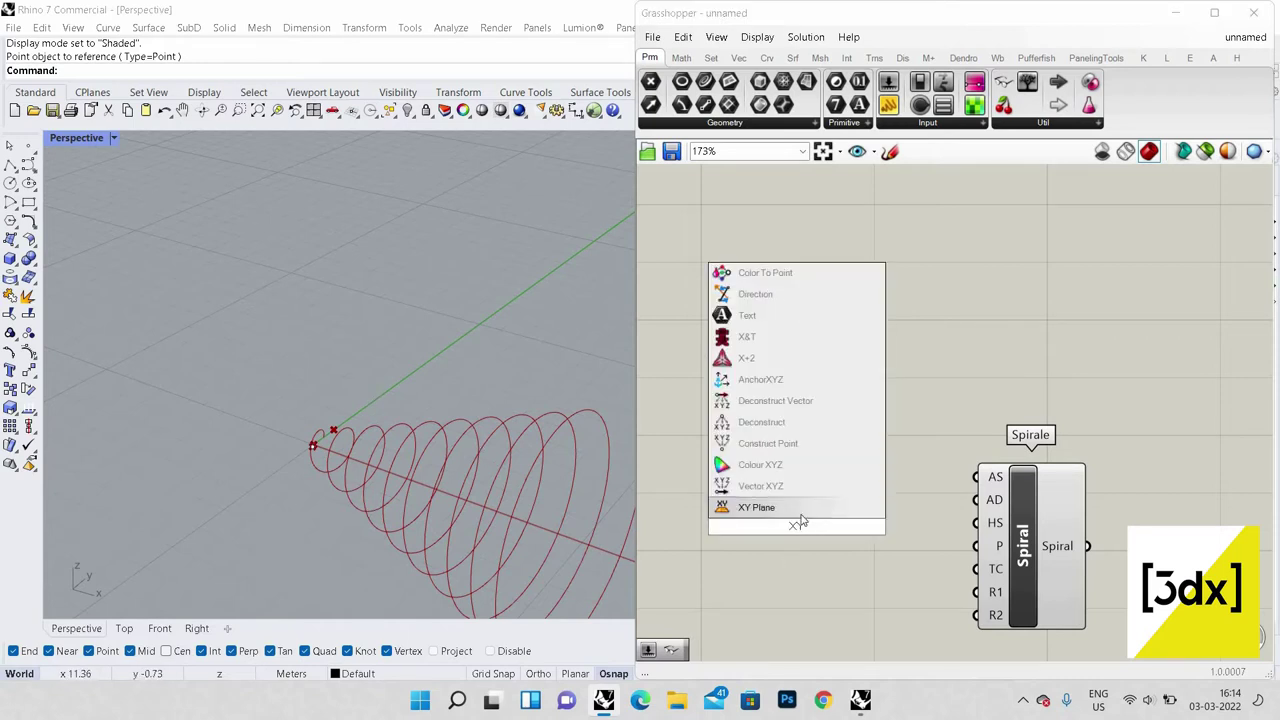
{"action": "left_click", "coordinate": [806, 506]}
{"action": "left_click_drag", "start_coordinate": [775, 402], "coordinate": [773, 522]}
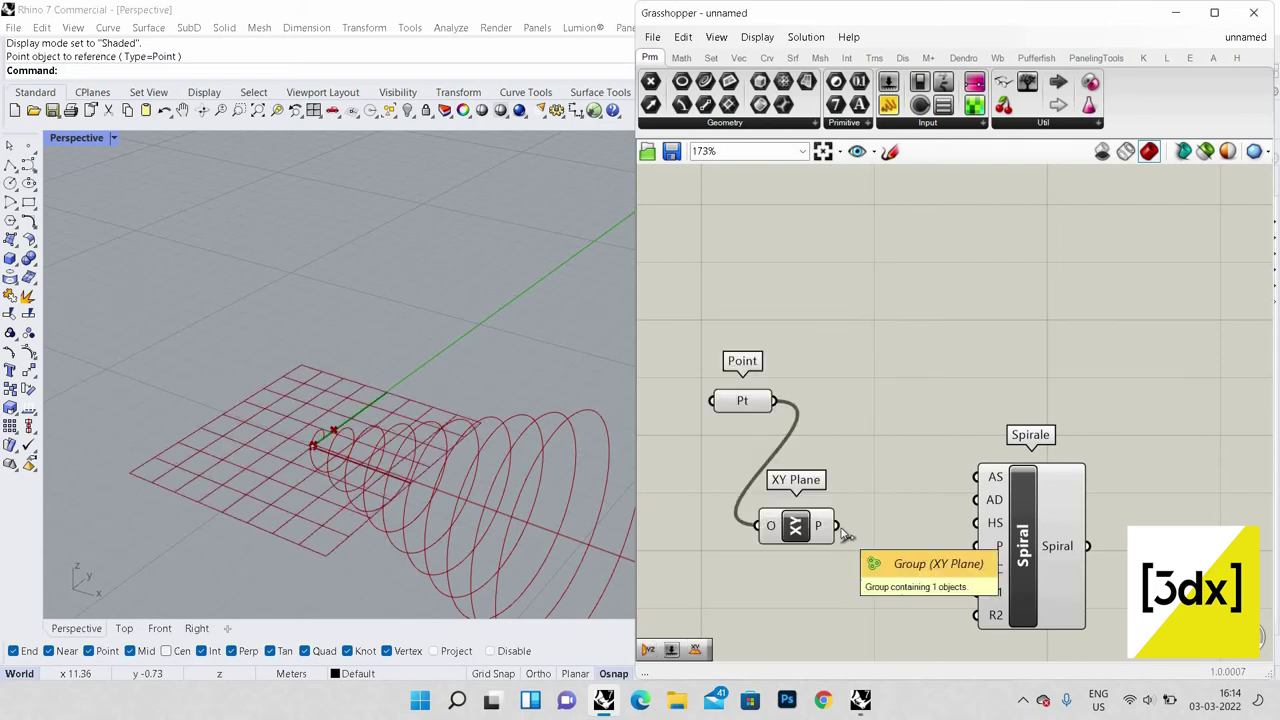
Step: Connect the XY Plane's output to the Spirale's axis direction (AD) input and turn off the plane's preview
{"action": "left_click_drag", "start_coordinate": [840, 528], "coordinate": [994, 503]}
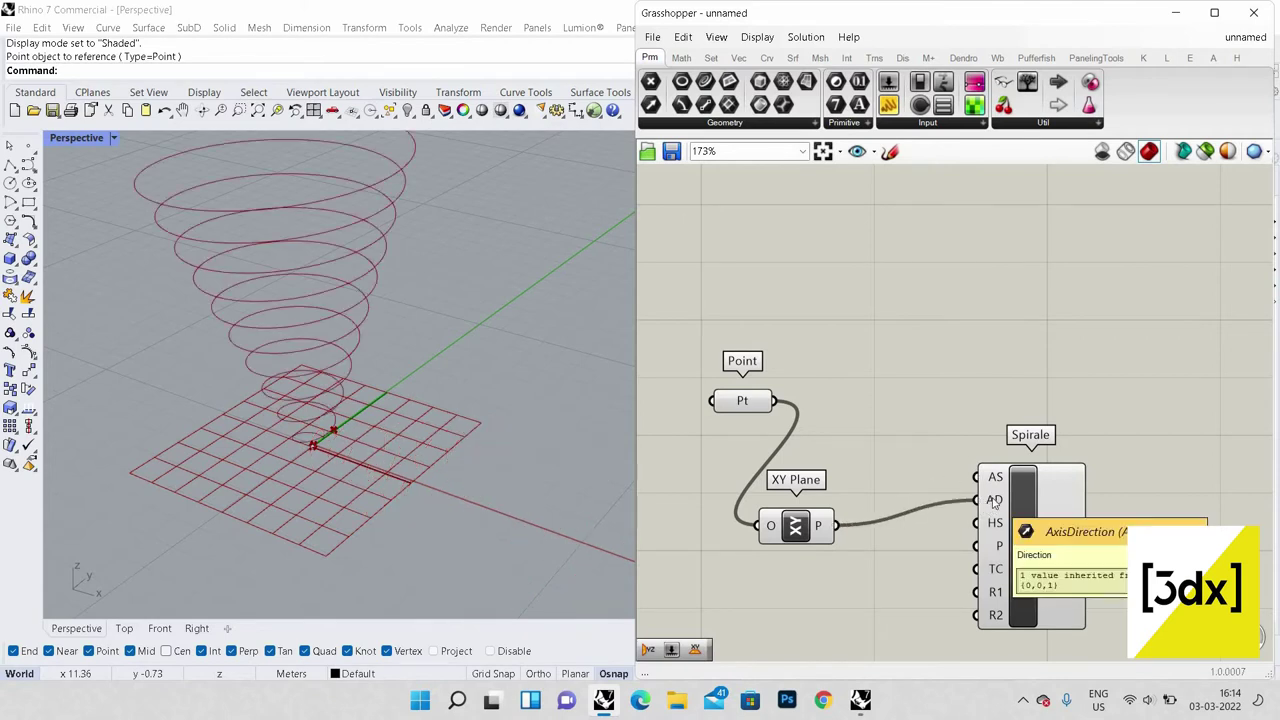
{"action": "scroll", "coordinate": [994, 503], "scroll_direction": "down", "scroll_amount": 1}
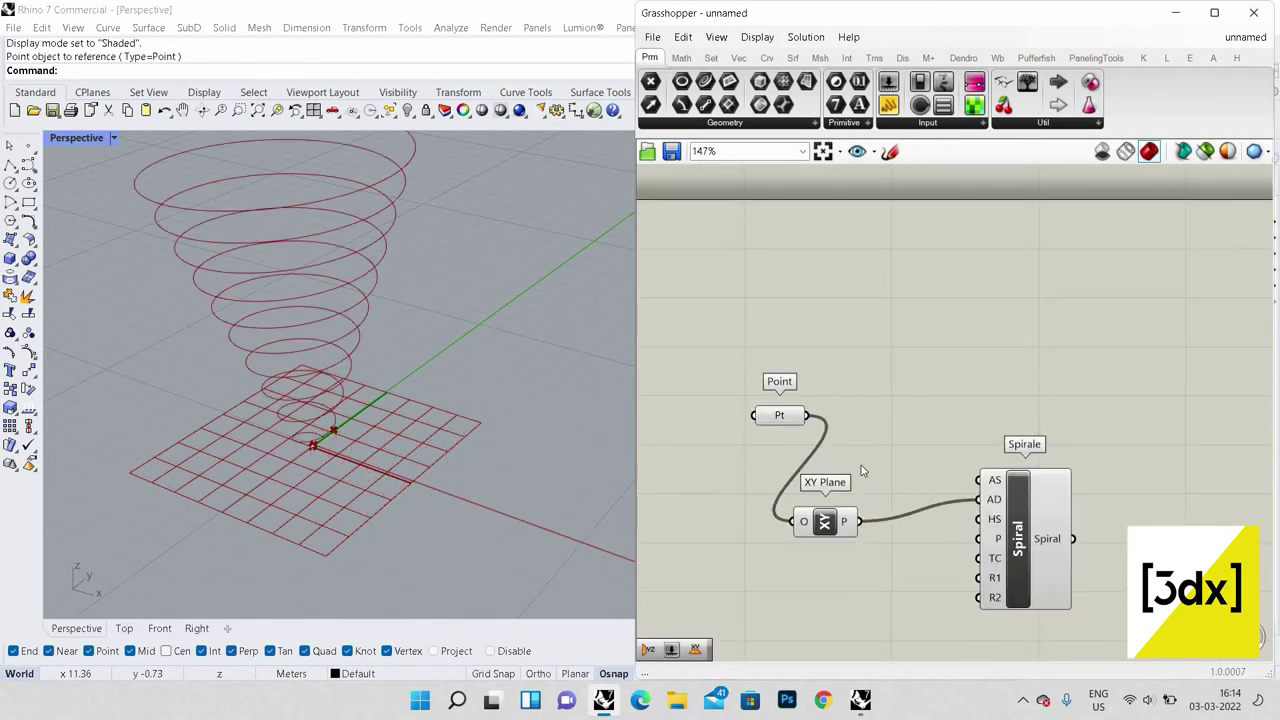
{"action": "left_click", "coordinate": [825, 521]}
{"action": "right_click", "coordinate": [889, 475]}
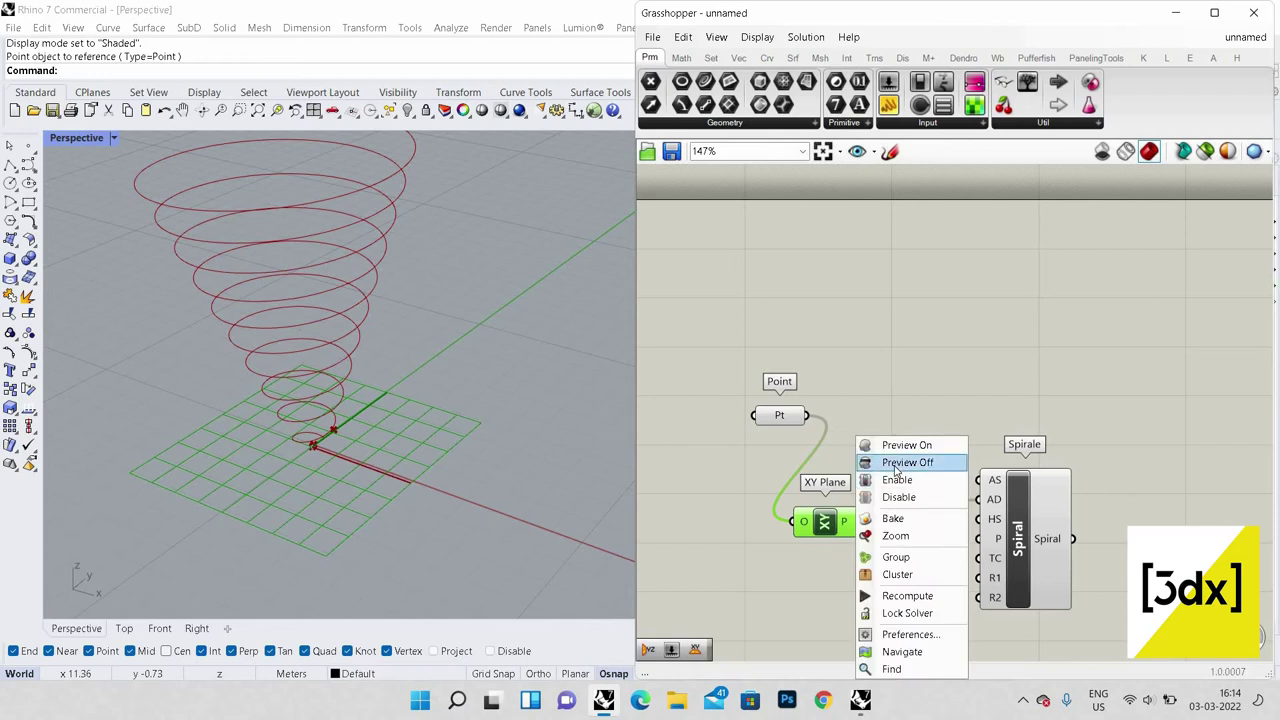
{"action": "left_click", "coordinate": [905, 463]}
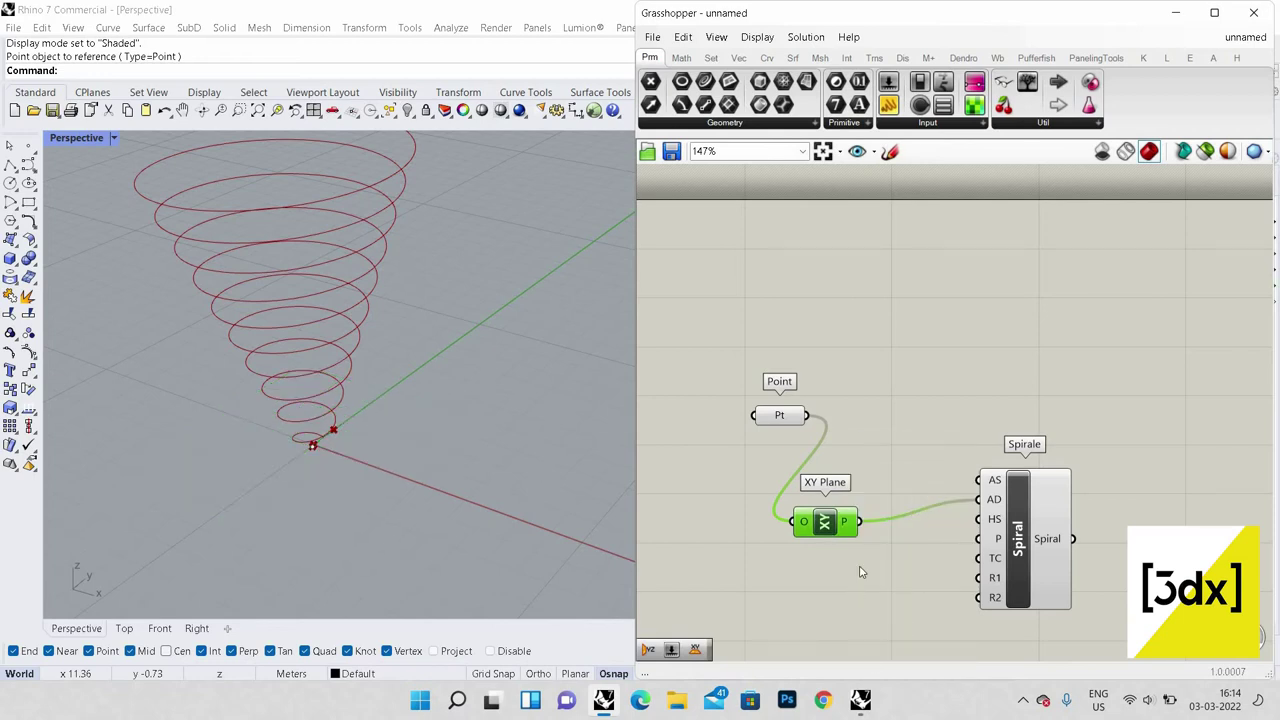
Step: Add a number slider set to 8.00 and connect it to the Spirale's pitch (P) input, leaving the HS input unwired
{"action": "scroll", "coordinate": [860, 572], "scroll_direction": "down", "scroll_amount": 1}
{"action": "double_click", "coordinate": [840, 537]}
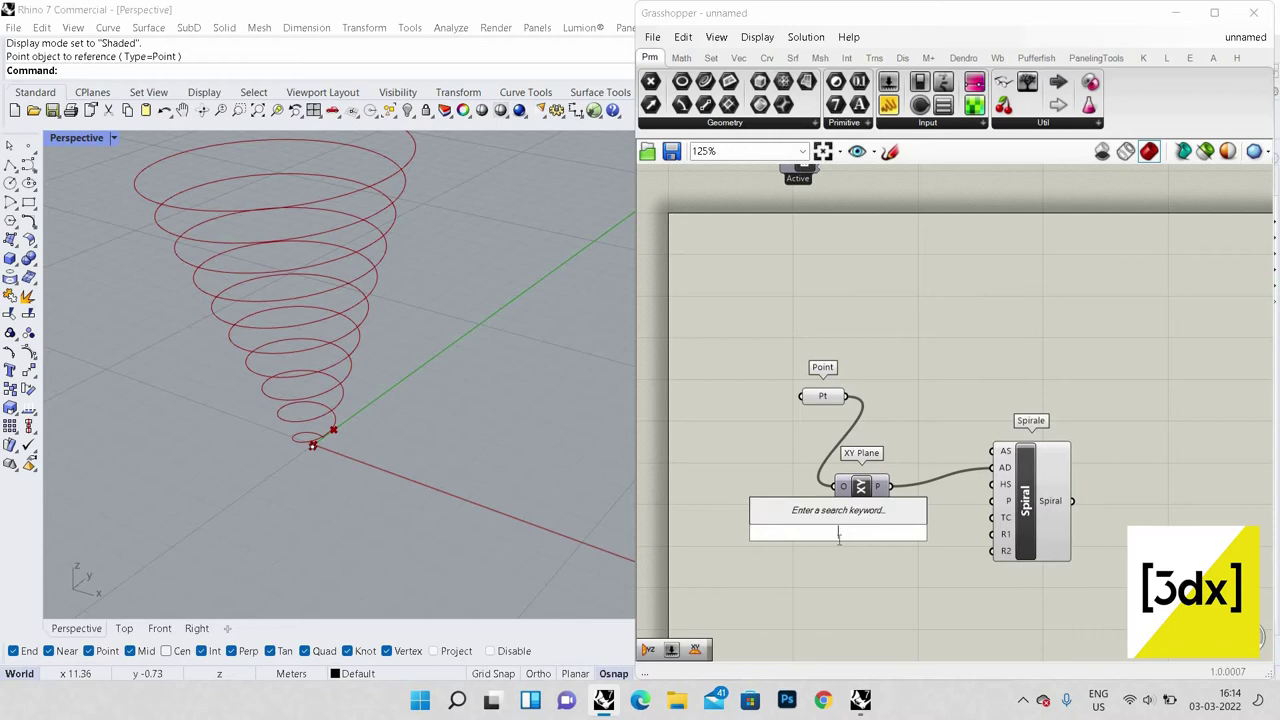
{"action": "type", "text": "8"}
{"action": "key", "text": "Return"}
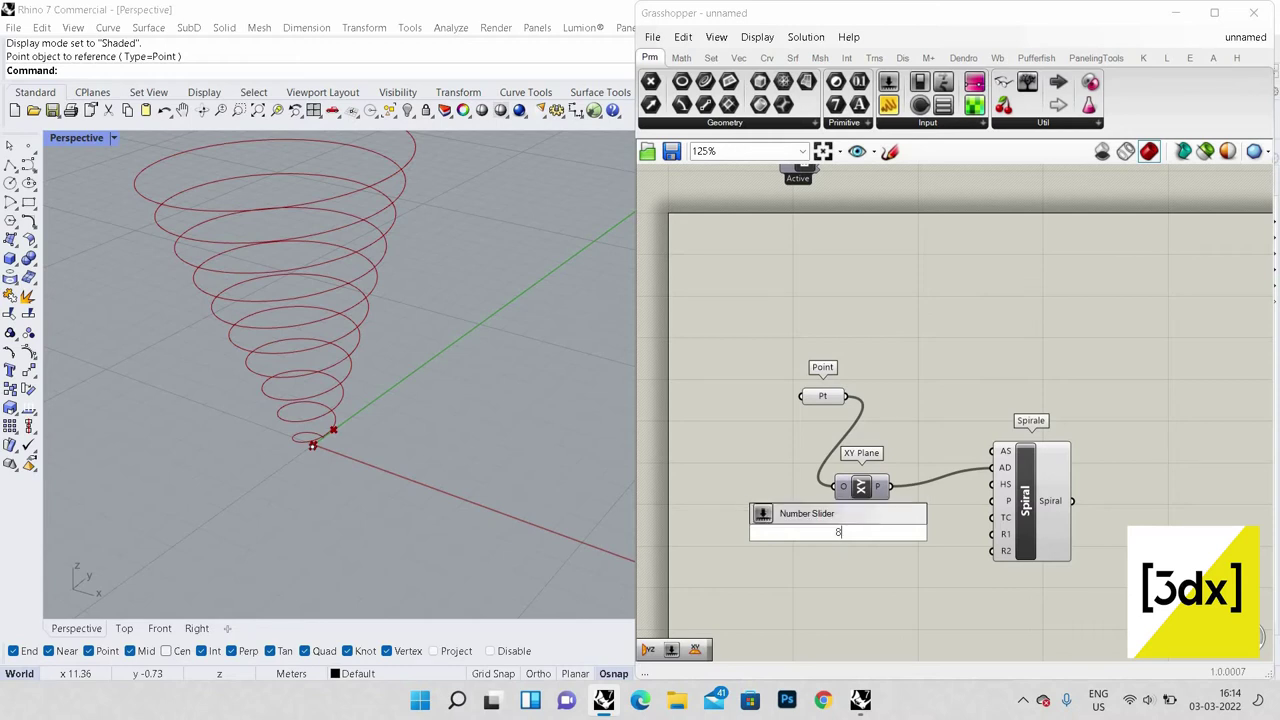
{"action": "double_click", "coordinate": [839, 533]}
{"action": "key", "text": "Return"}
{"action": "left_click_drag", "start_coordinate": [908, 532], "coordinate": [995, 492]}
{"action": "left_click_drag", "start_coordinate": [922, 532], "coordinate": [1000, 488]}
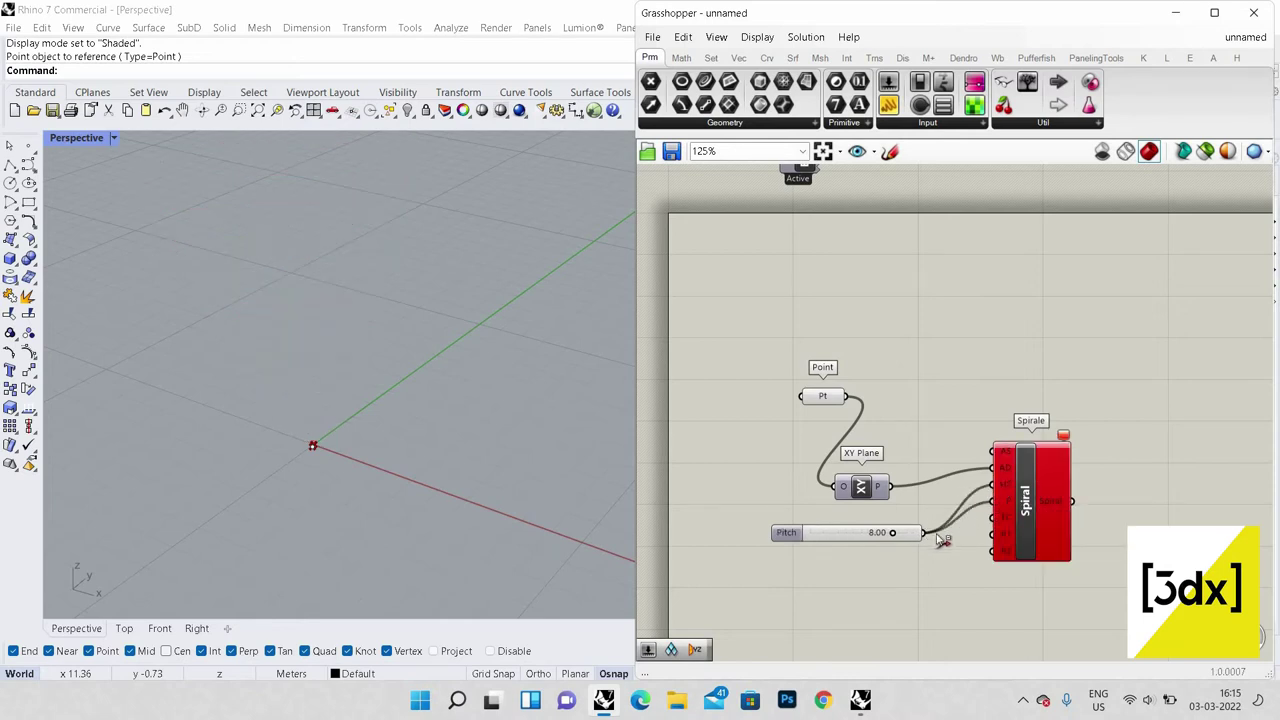
{"action": "left_click_drag", "start_coordinate": [924, 533], "coordinate": [992, 485], "text": "ctrl"}
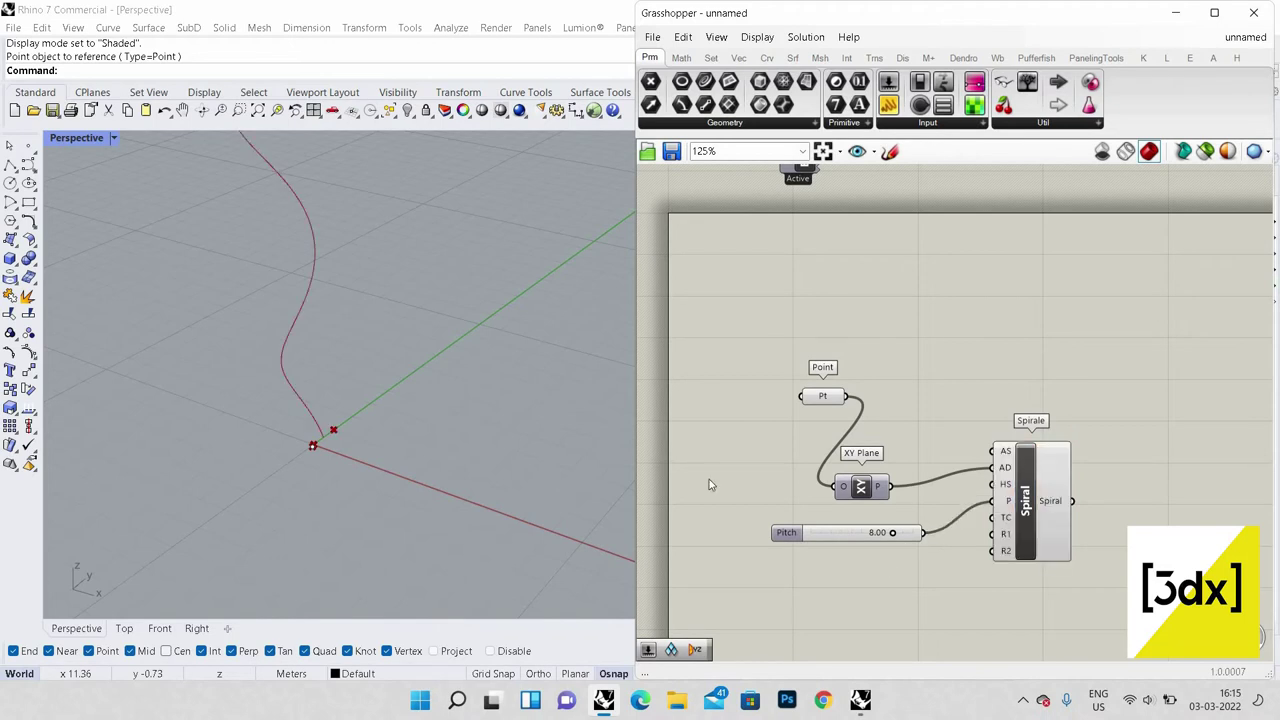
Step: Add a number slider set to 4.000 for the Spirale's turn count (TC) input and place it just below the Pitch slider
{"action": "scroll", "coordinate": [880, 552], "scroll_direction": "down", "scroll_amount": 2}
{"action": "scroll", "coordinate": [356, 482], "scroll_direction": "down", "scroll_amount": 7}
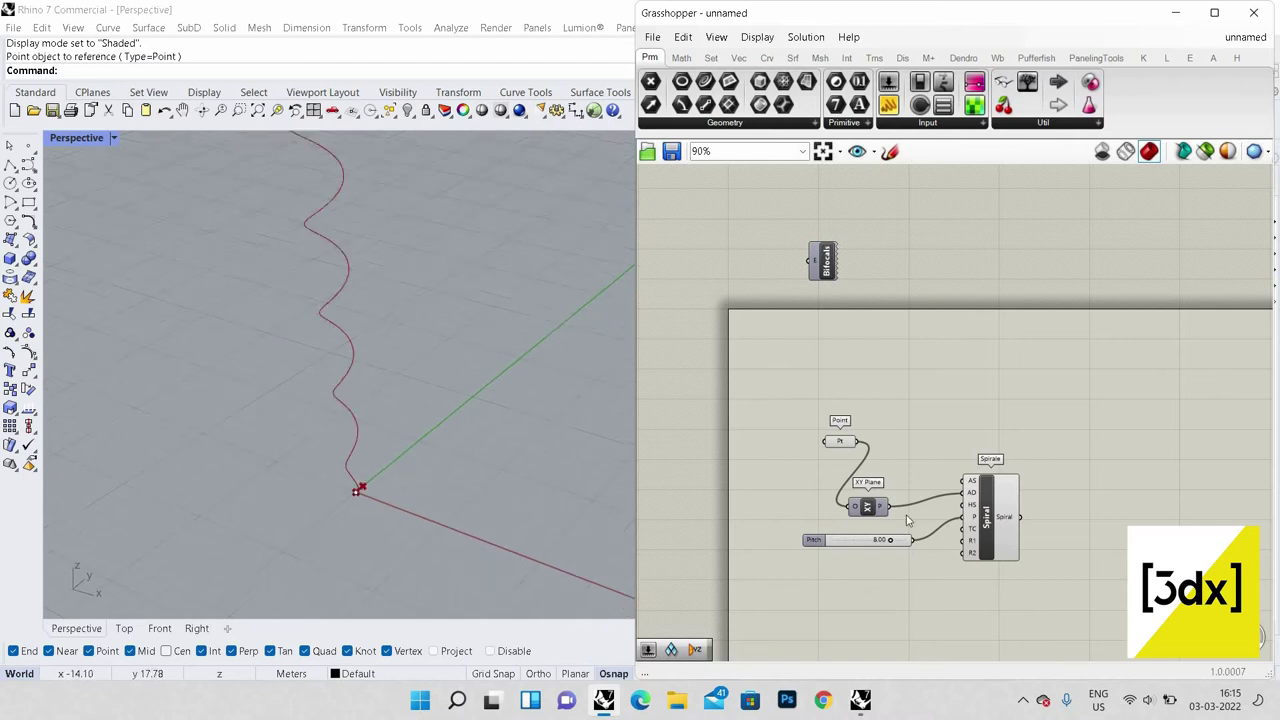
{"action": "scroll", "coordinate": [936, 530], "scroll_direction": "up", "scroll_amount": 3}
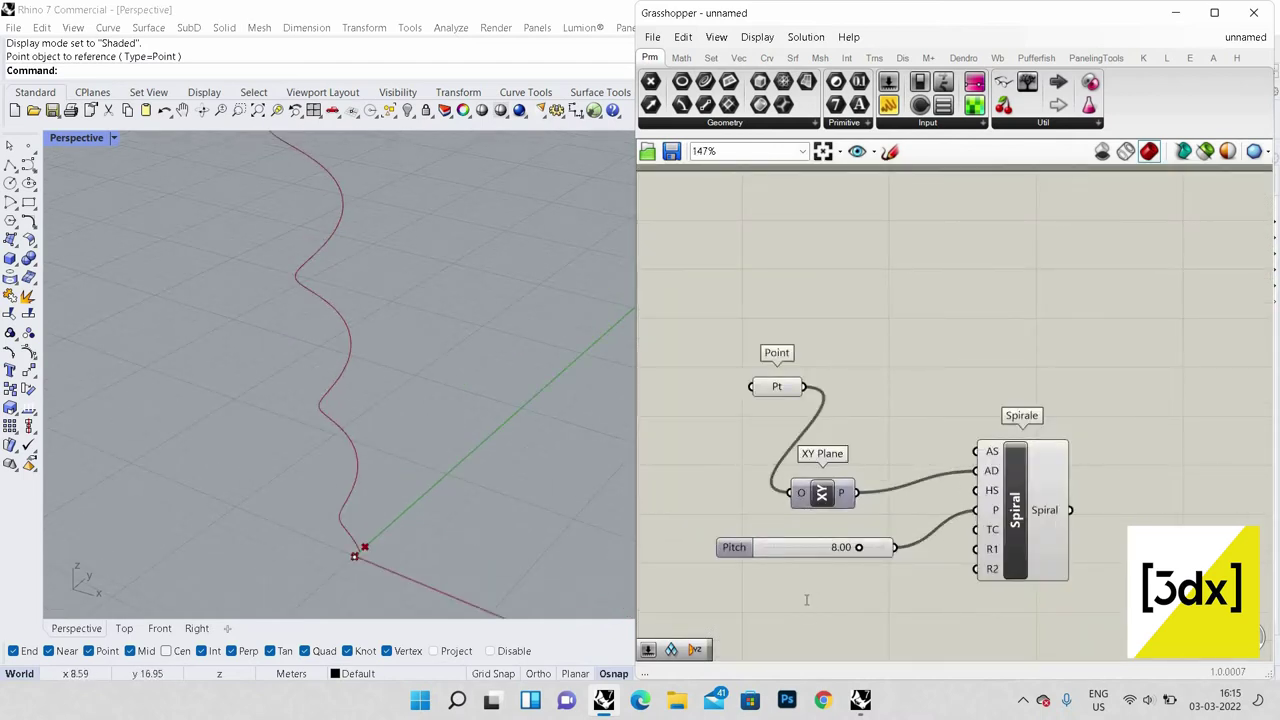
{"action": "double_click", "coordinate": [806, 599]}
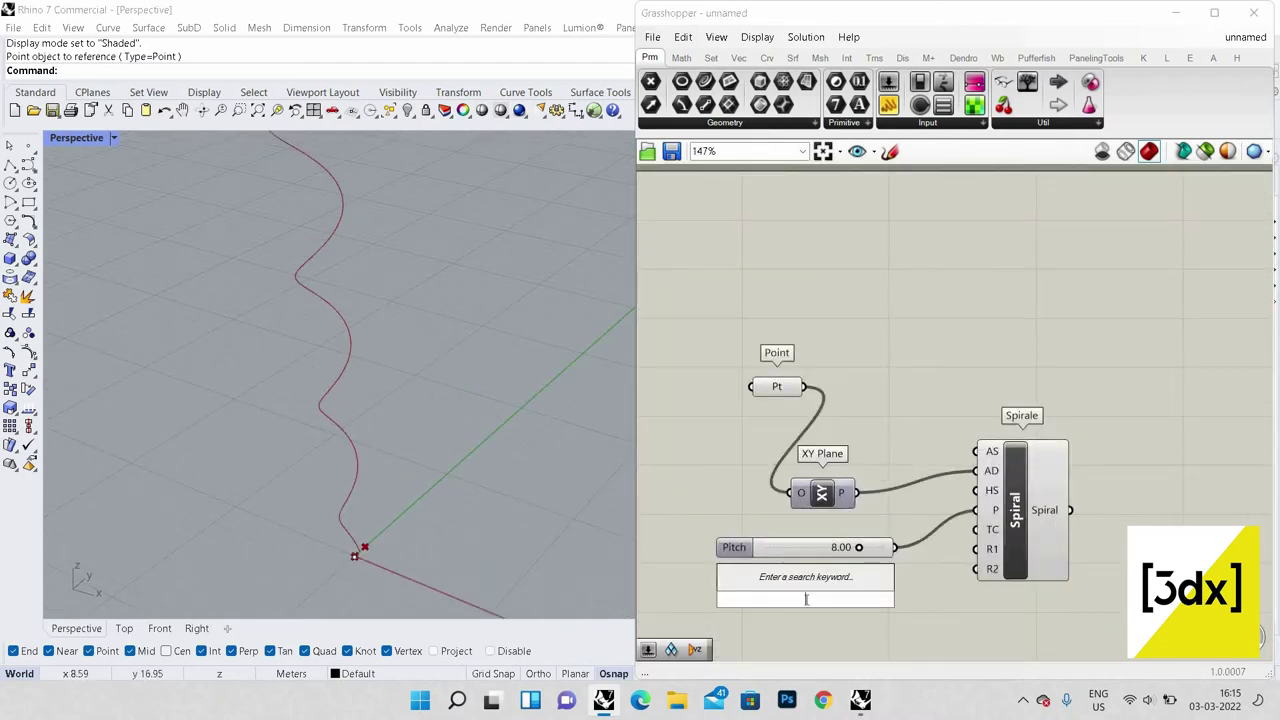
{"action": "type", "text": "3"}
{"action": "key", "text": "BackSpace"}
{"action": "type", "text": "4"}
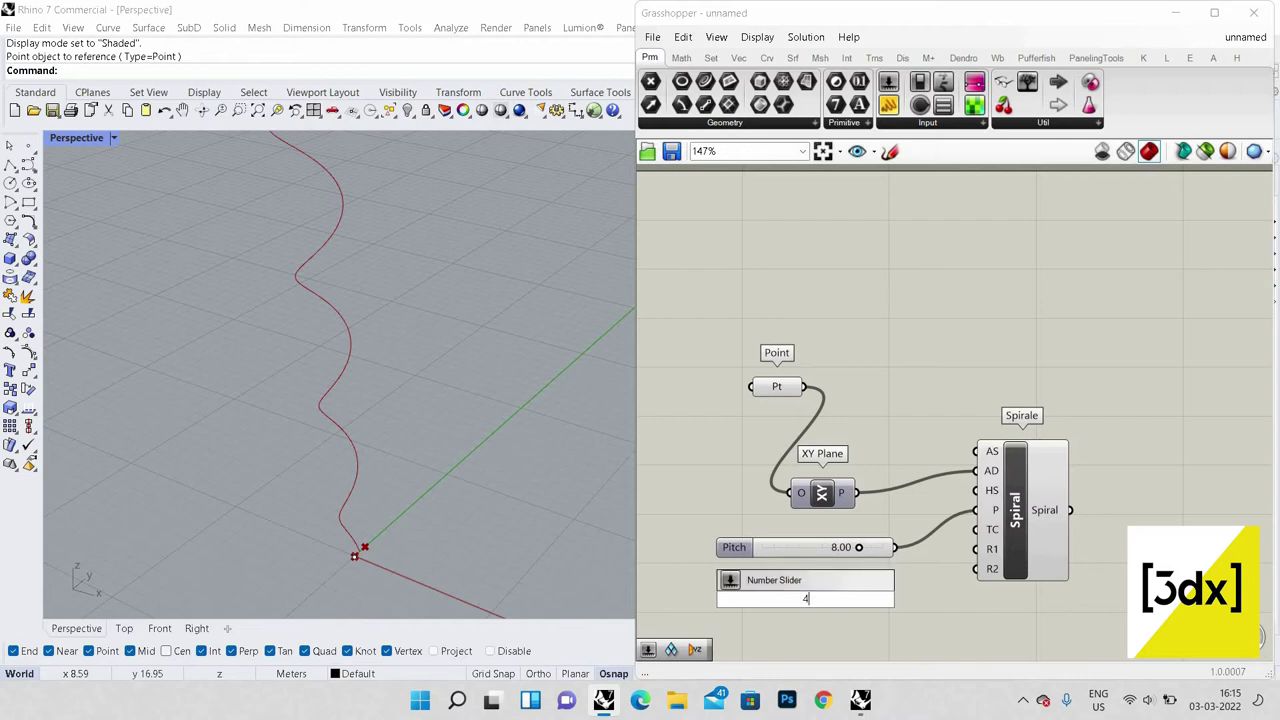
{"action": "type", "text": ".000"}
{"action": "key", "text": "Return"}
{"action": "left_click_drag", "start_coordinate": [976, 529], "coordinate": [886, 599]}
{"action": "right_click_drag", "start_coordinate": [771, 529], "coordinate": [791, 440]}
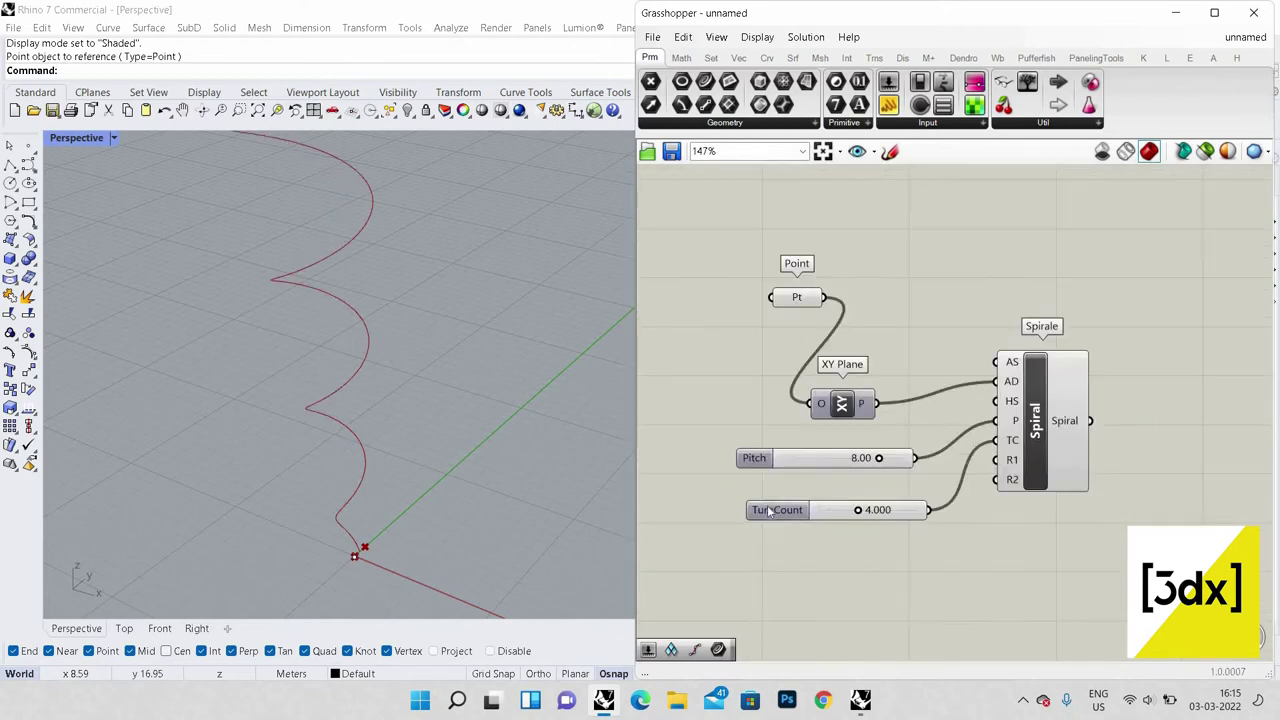
{"action": "left_click", "coordinate": [775, 510]}
{"action": "left_click_drag", "start_coordinate": [775, 510], "coordinate": [763, 496]}
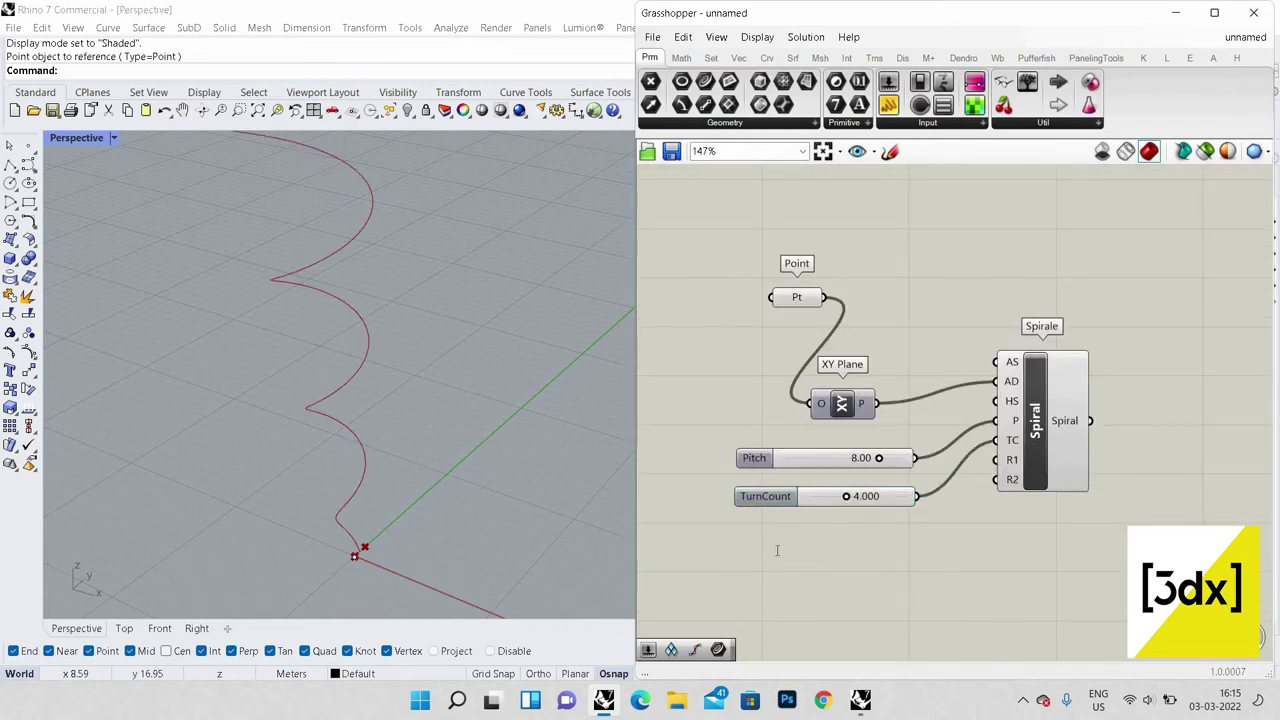
Step: Add a number slider set to 0.800 for the Spirale's R1 input and shift the TurnCount slider farther from the component
{"action": "double_click", "coordinate": [776, 549]}
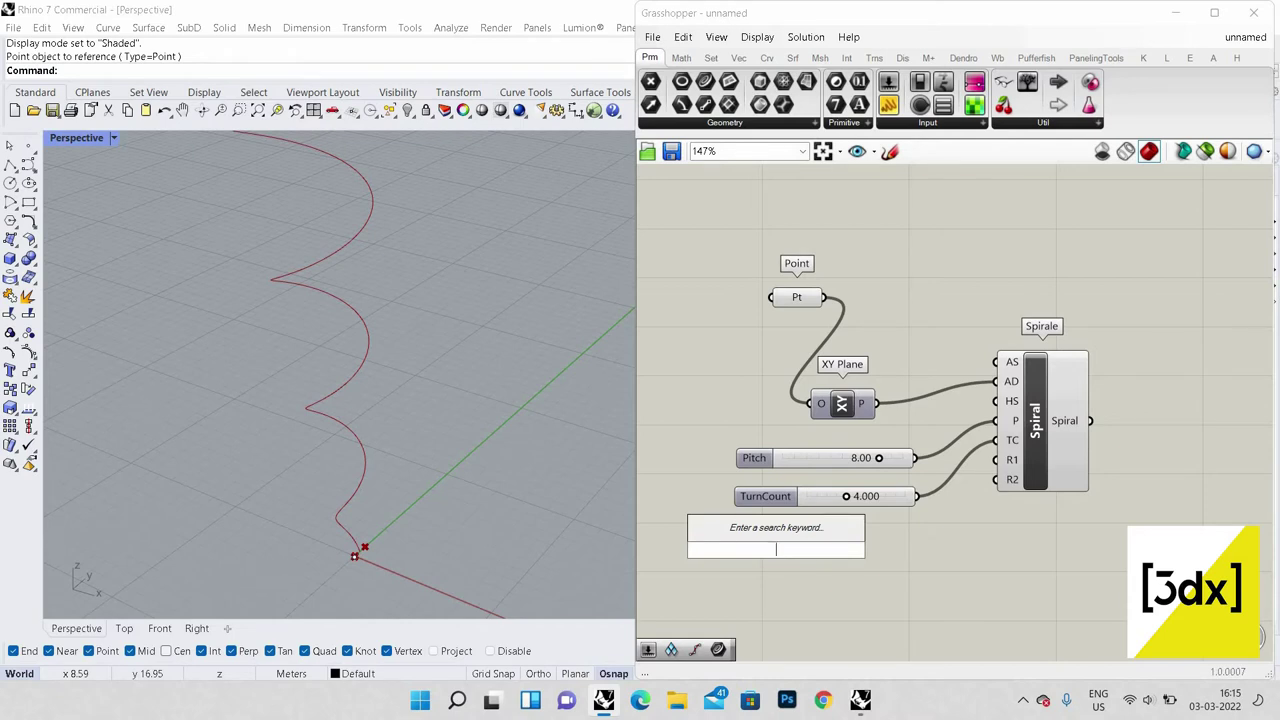
{"action": "type", "text": "0.800"}
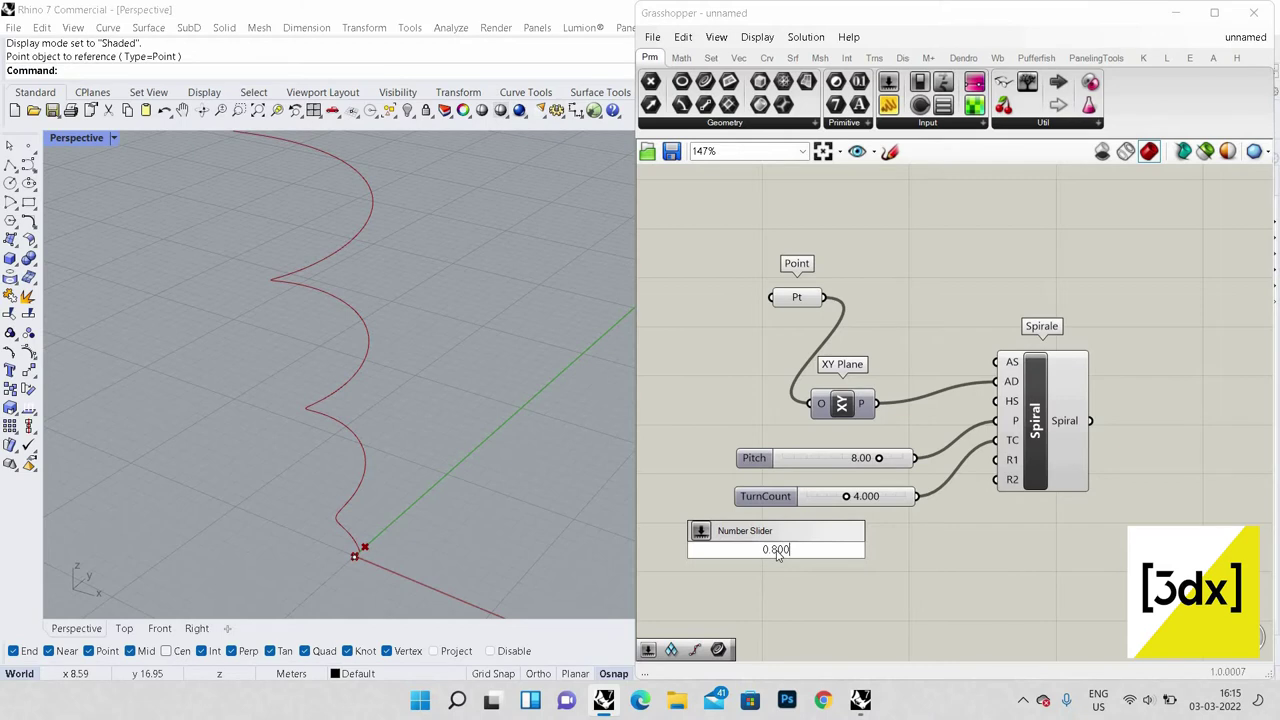
{"action": "key", "text": "Return"}
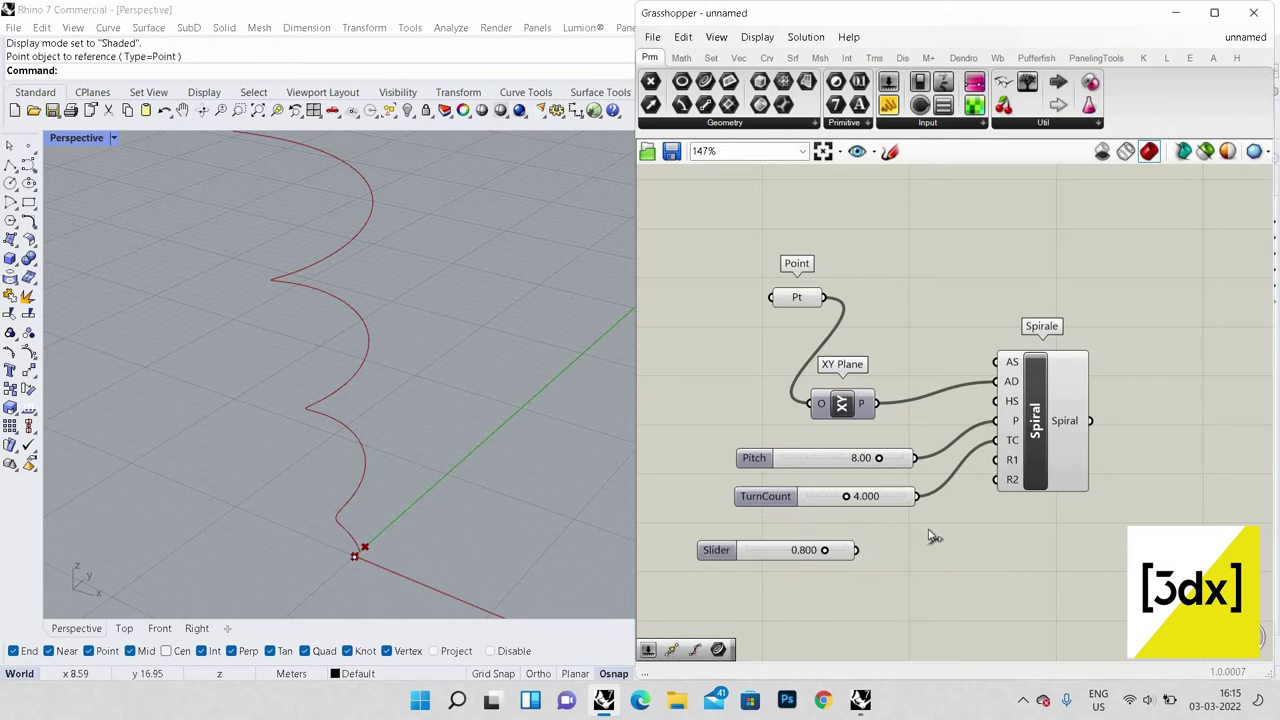
{"action": "left_click_drag", "start_coordinate": [996, 460], "coordinate": [857, 550]}
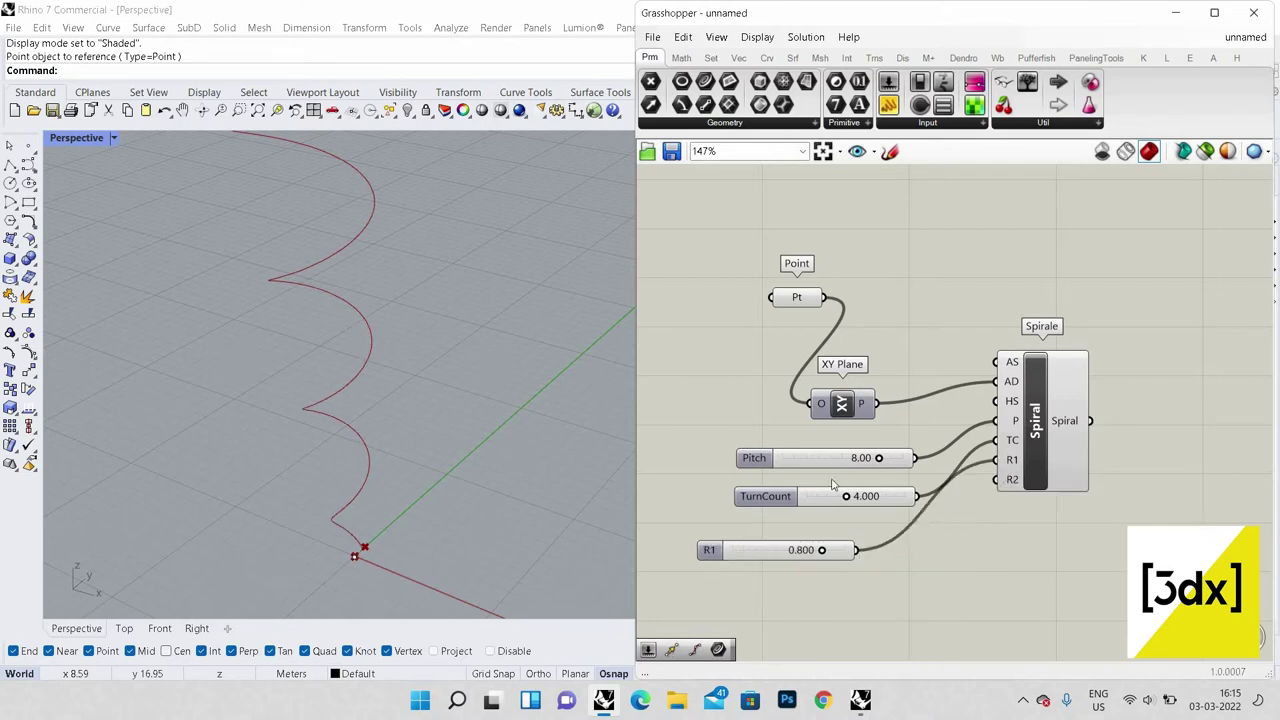
{"action": "left_click_drag", "start_coordinate": [765, 496], "coordinate": [715, 500]}
Step: Add a number slider set to 15 below the R1 slider and connect it to the Spirale's R2 input
{"action": "scroll", "coordinate": [476, 443], "scroll_direction": "down", "scroll_amount": 9}
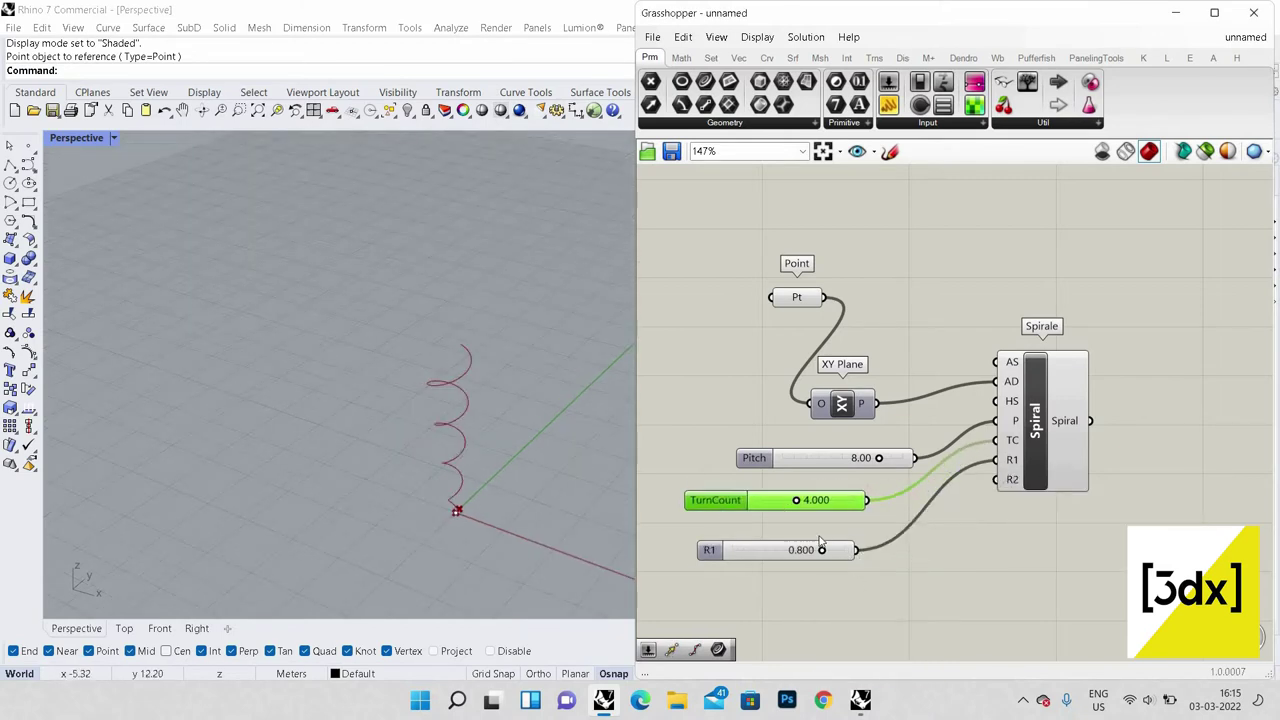
{"action": "scroll", "coordinate": [476, 443], "scroll_direction": "up", "scroll_amount": 4}
{"action": "scroll", "coordinate": [802, 560], "scroll_direction": "up", "scroll_amount": 1}
{"action": "scroll", "coordinate": [802, 562], "scroll_direction": "up", "scroll_amount": 1}
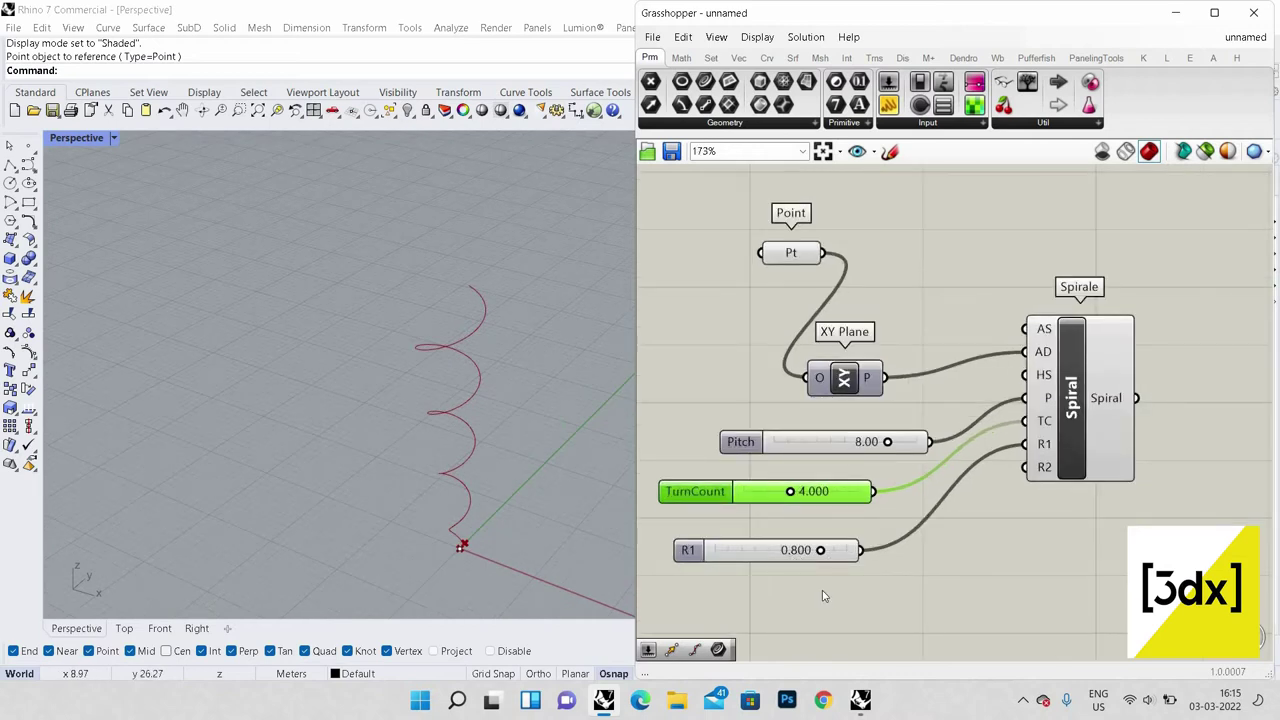
{"action": "double_click", "coordinate": [822, 592]}
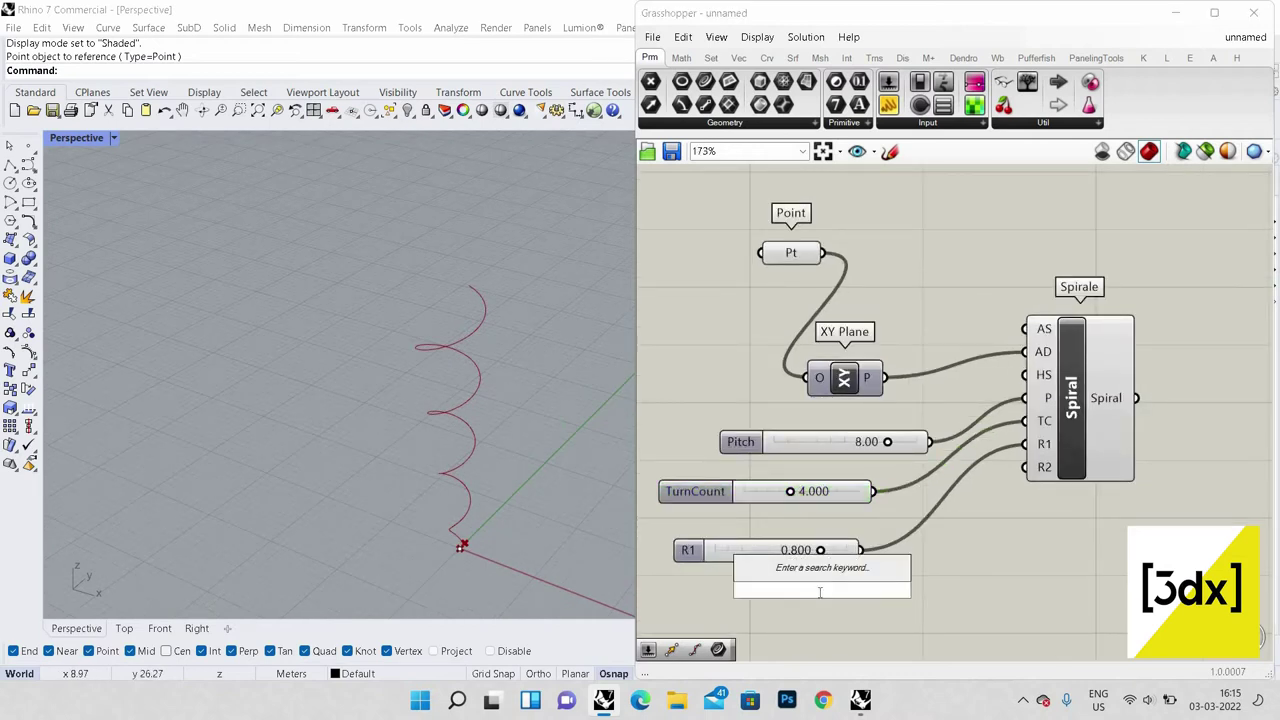
{"action": "type", "text": "1"}
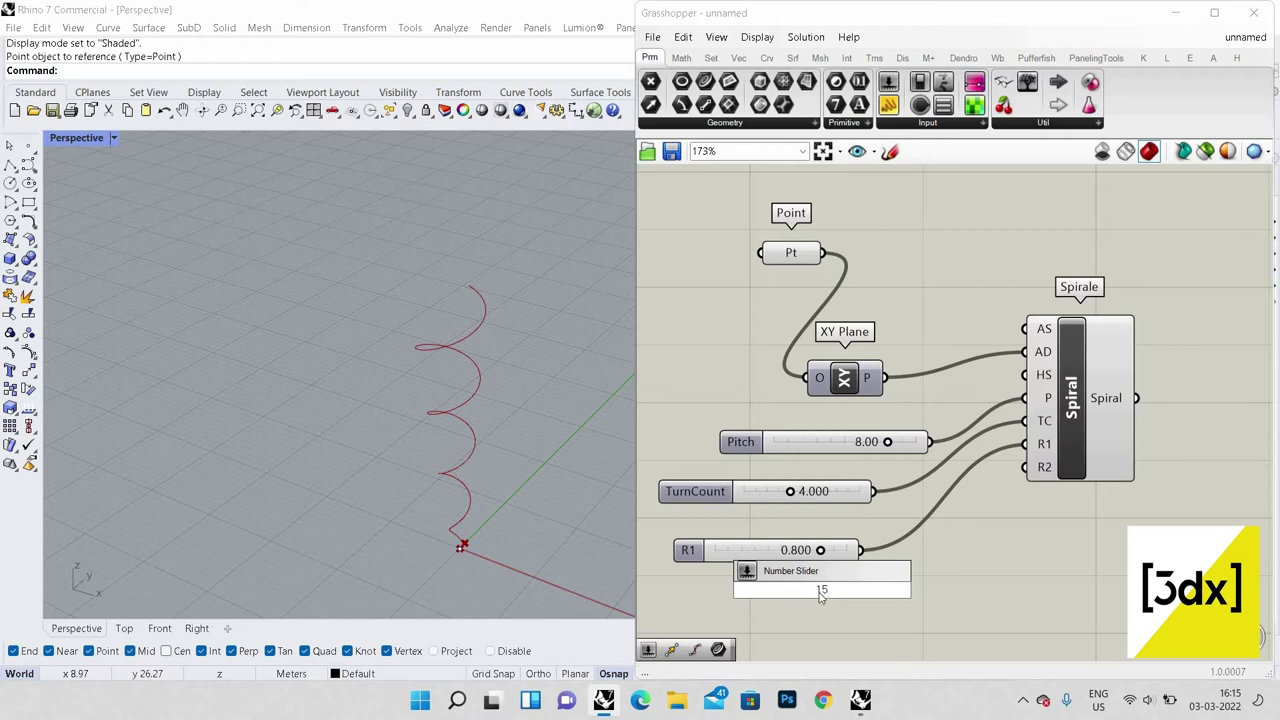
{"action": "type", "text": "5"}
{"action": "key", "text": "Return"}
{"action": "left_click_drag", "start_coordinate": [916, 589], "coordinate": [1026, 467]}
Step: Examine the spiral's shape in the Perspective viewport and highlight the Point parameter to compare the spiral's start with the origin point
{"action": "scroll", "coordinate": [461, 348], "scroll_direction": "down", "scroll_amount": 5}
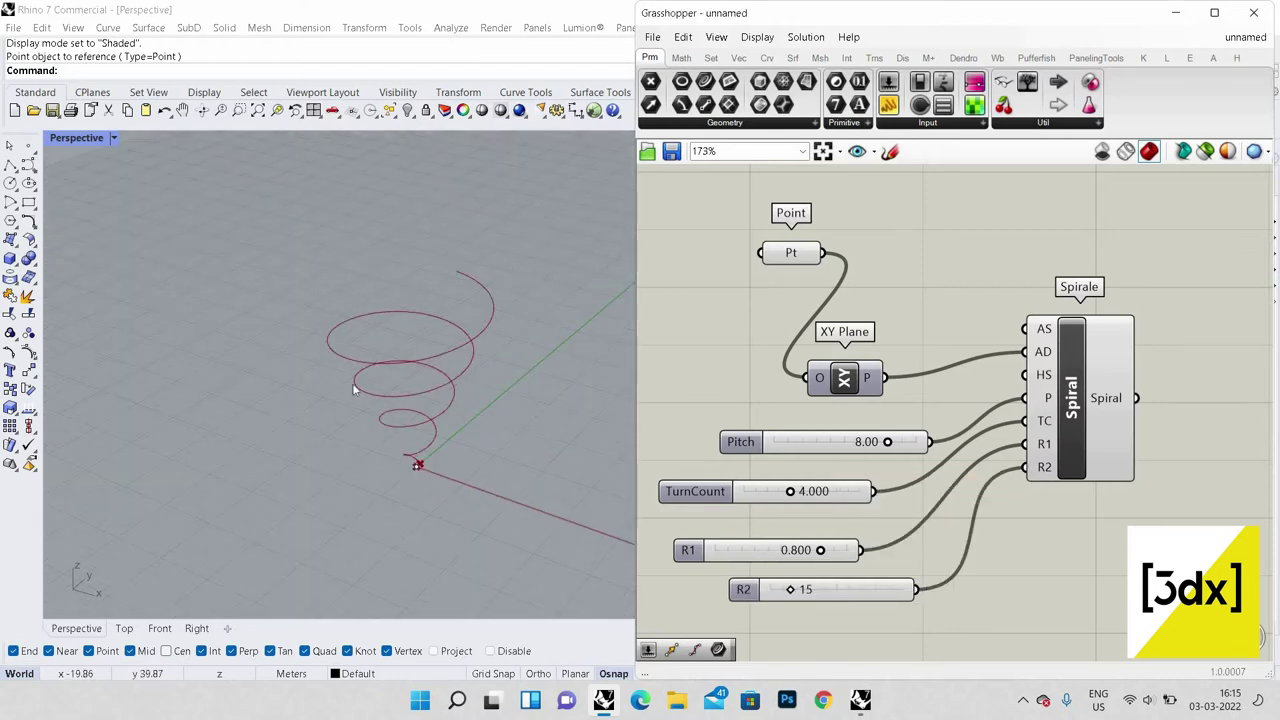
{"action": "right_click_drag", "start_coordinate": [354, 388], "coordinate": [408, 379]}
{"action": "scroll", "coordinate": [405, 374], "scroll_direction": "down", "scroll_amount": 5}
{"action": "scroll", "coordinate": [403, 374], "scroll_direction": "up", "scroll_amount": 9}
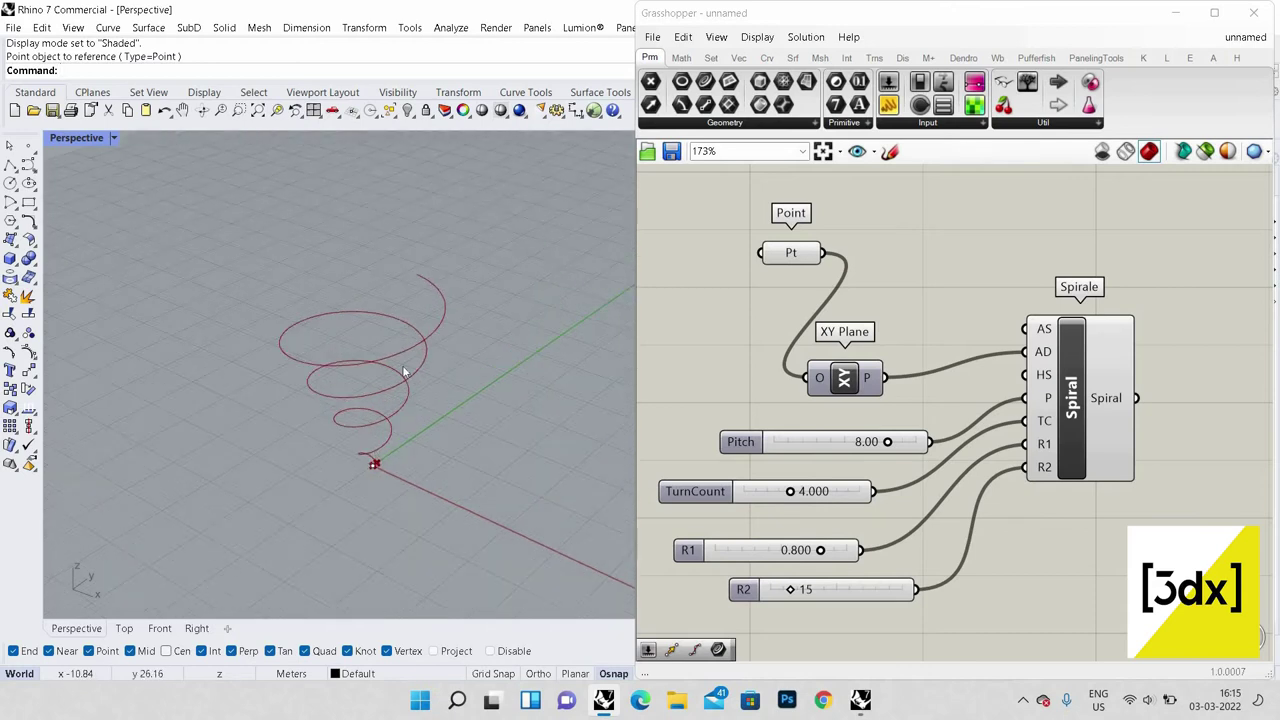
{"action": "scroll", "coordinate": [409, 484], "scroll_direction": "down", "scroll_amount": 2}
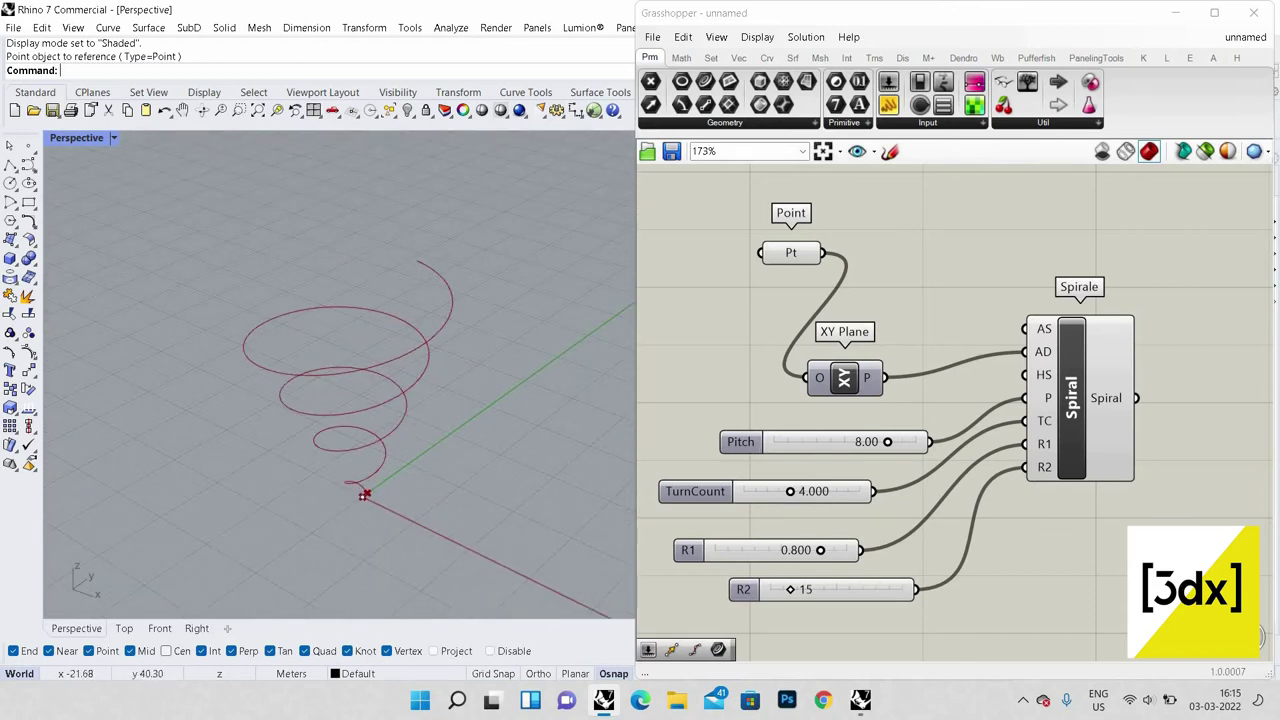
{"action": "scroll", "coordinate": [1057, 451], "scroll_direction": "down", "scroll_amount": 5}
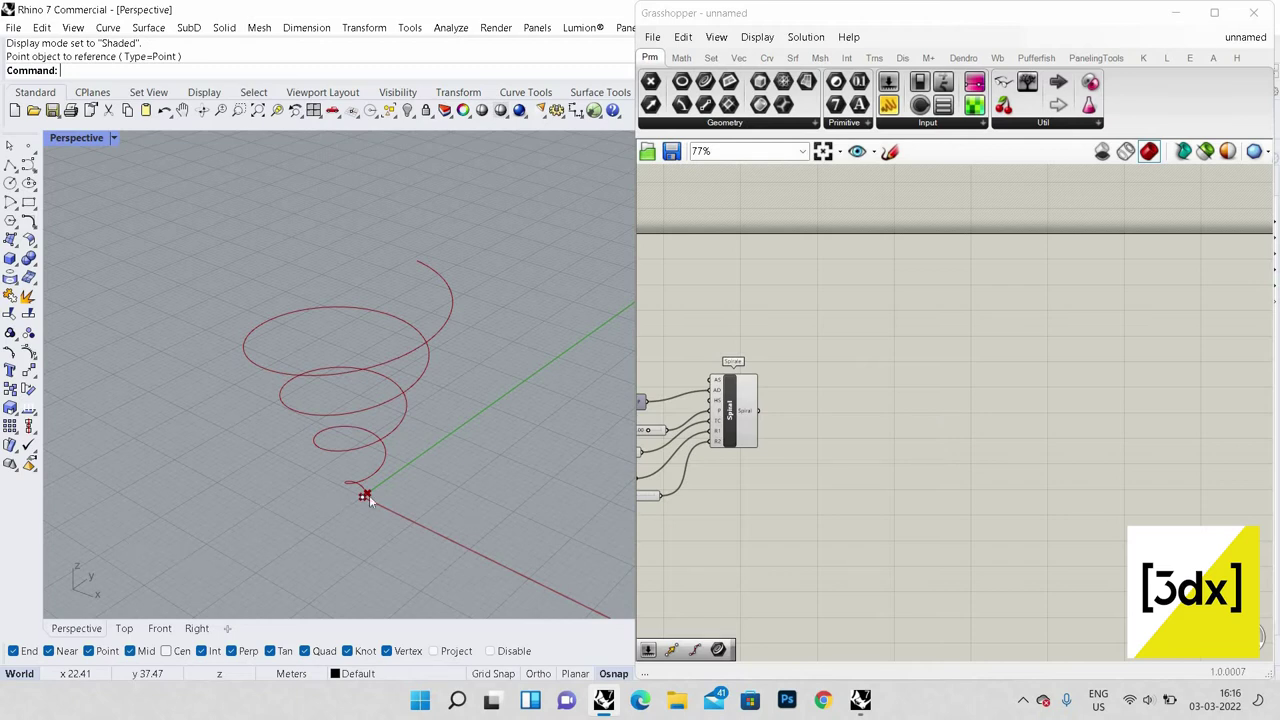
{"action": "scroll", "coordinate": [365, 500], "scroll_direction": "up", "scroll_amount": 5}
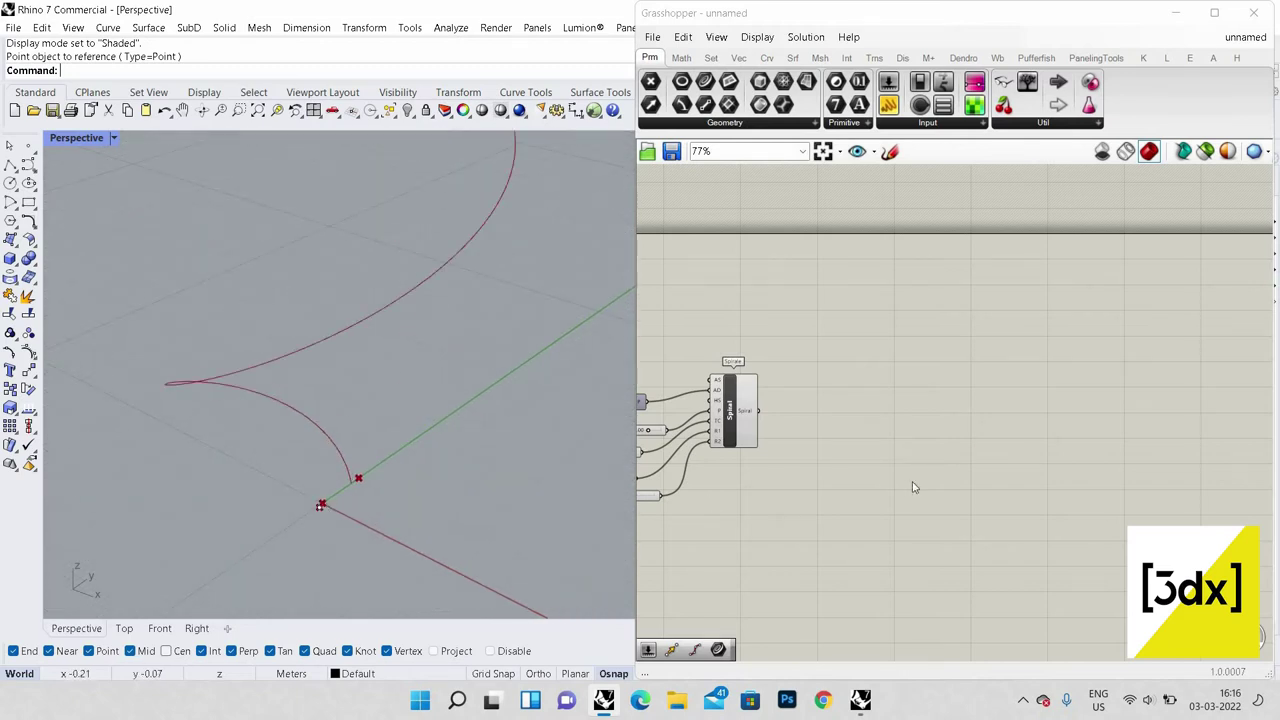
{"action": "scroll", "coordinate": [710, 393], "scroll_direction": "up", "scroll_amount": 4}
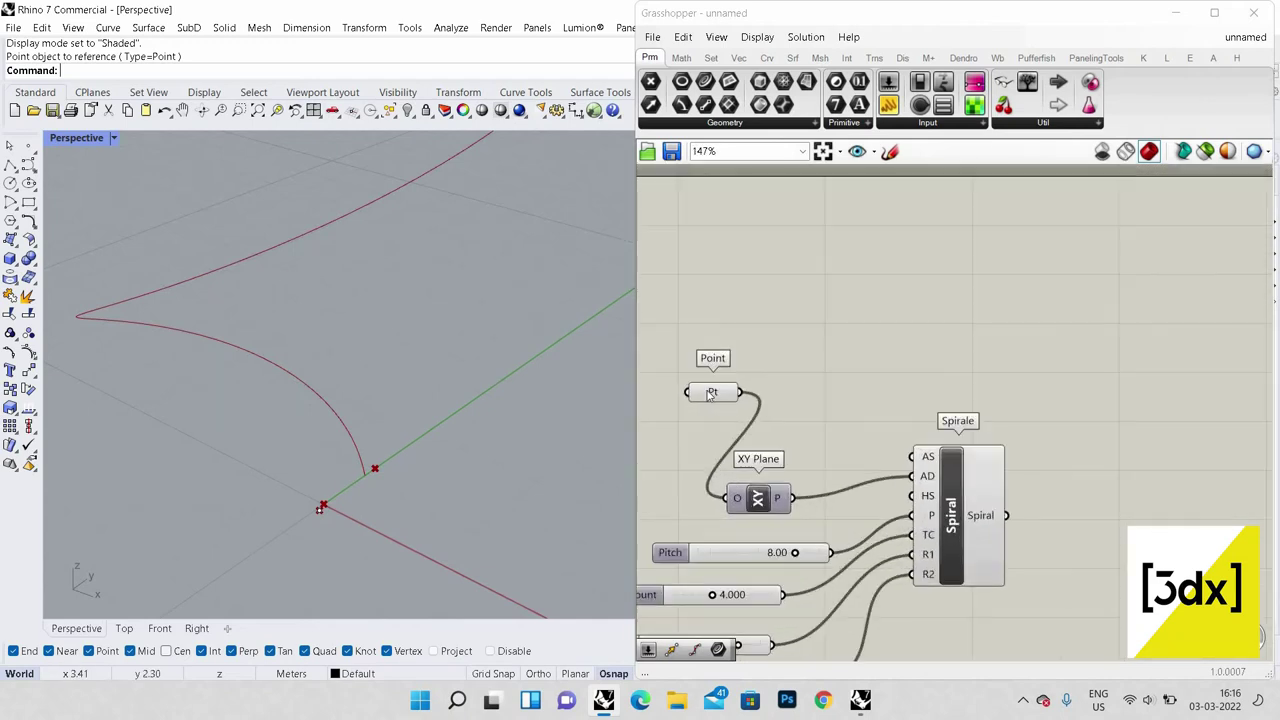
{"action": "left_click", "coordinate": [712, 392]}
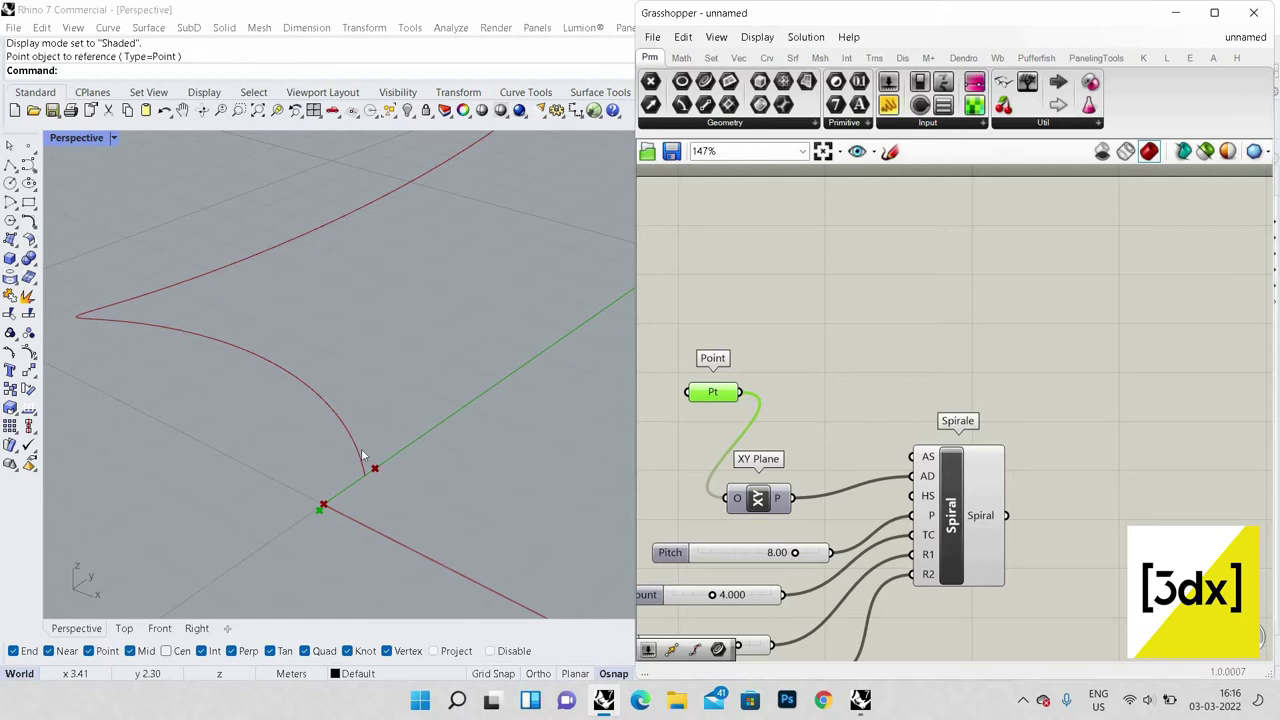
{"action": "scroll", "coordinate": [425, 476], "scroll_direction": "down", "scroll_amount": 8}
{"action": "right_click_drag", "start_coordinate": [448, 494], "coordinate": [439, 467]}
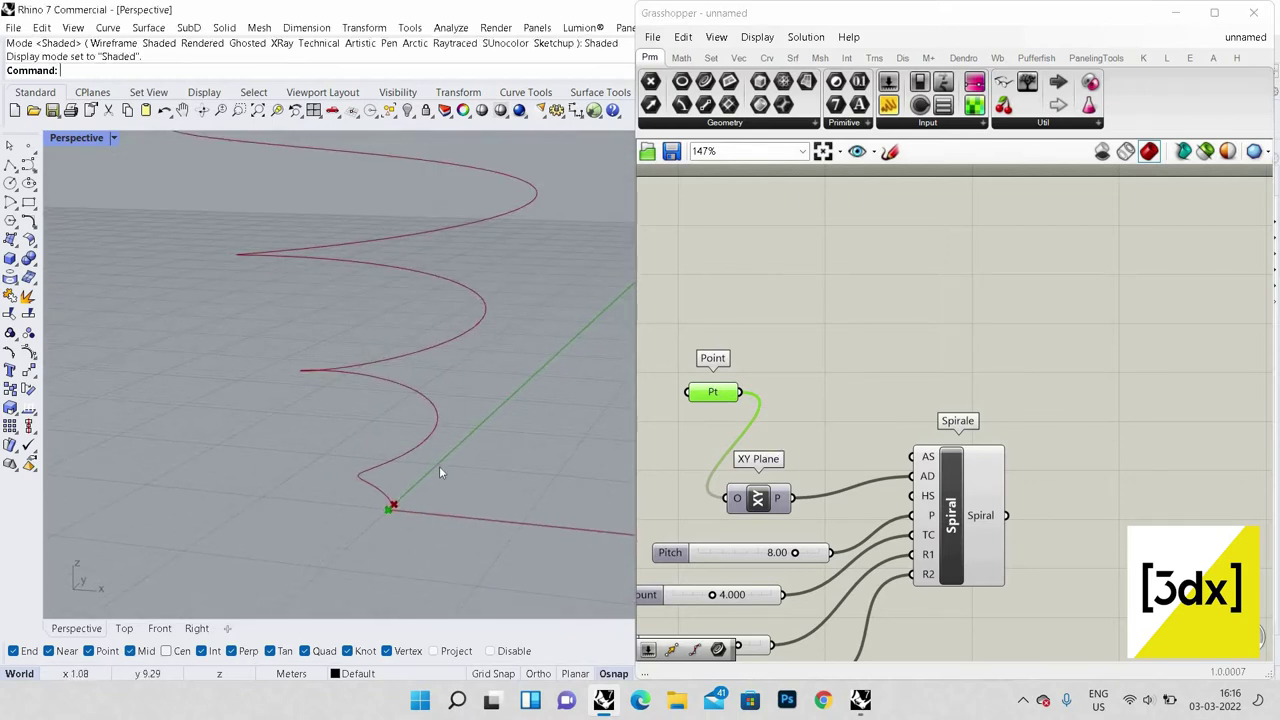
{"action": "scroll", "coordinate": [438, 442], "scroll_direction": "down", "scroll_amount": 2}
{"action": "scroll", "coordinate": [443, 460], "scroll_direction": "down", "scroll_amount": 2}
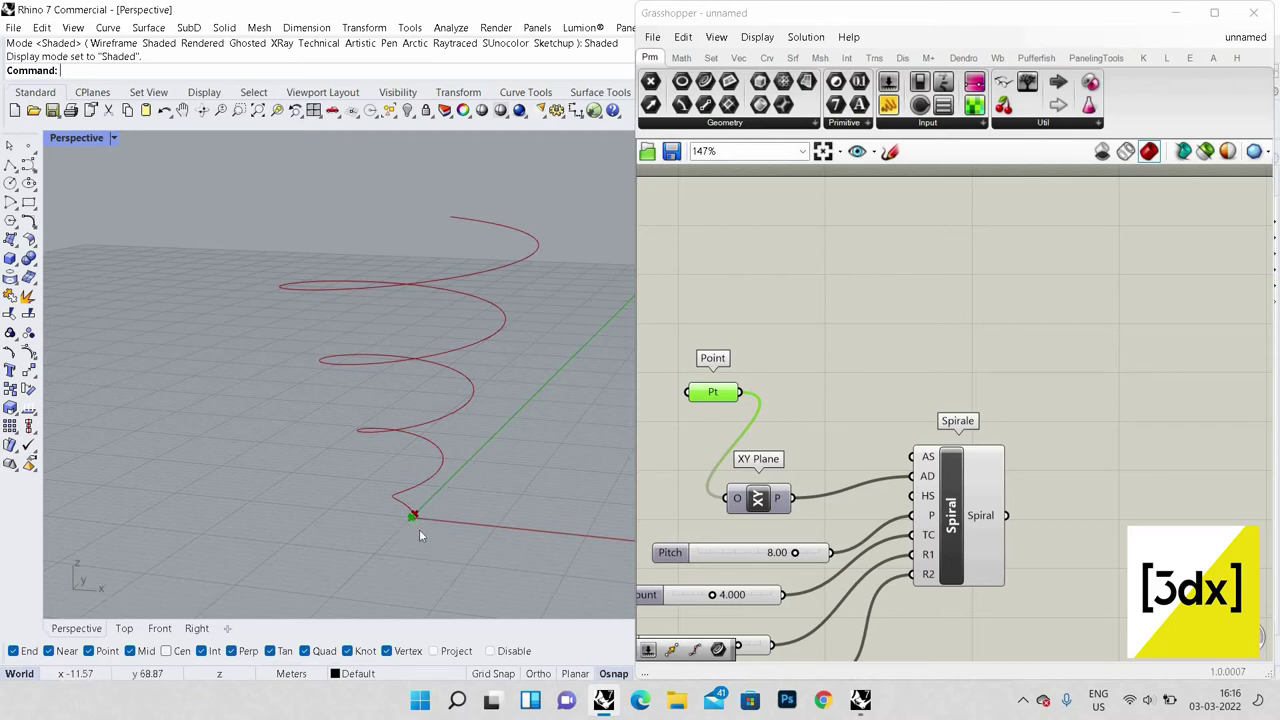
{"action": "left_click", "coordinate": [890, 151]}
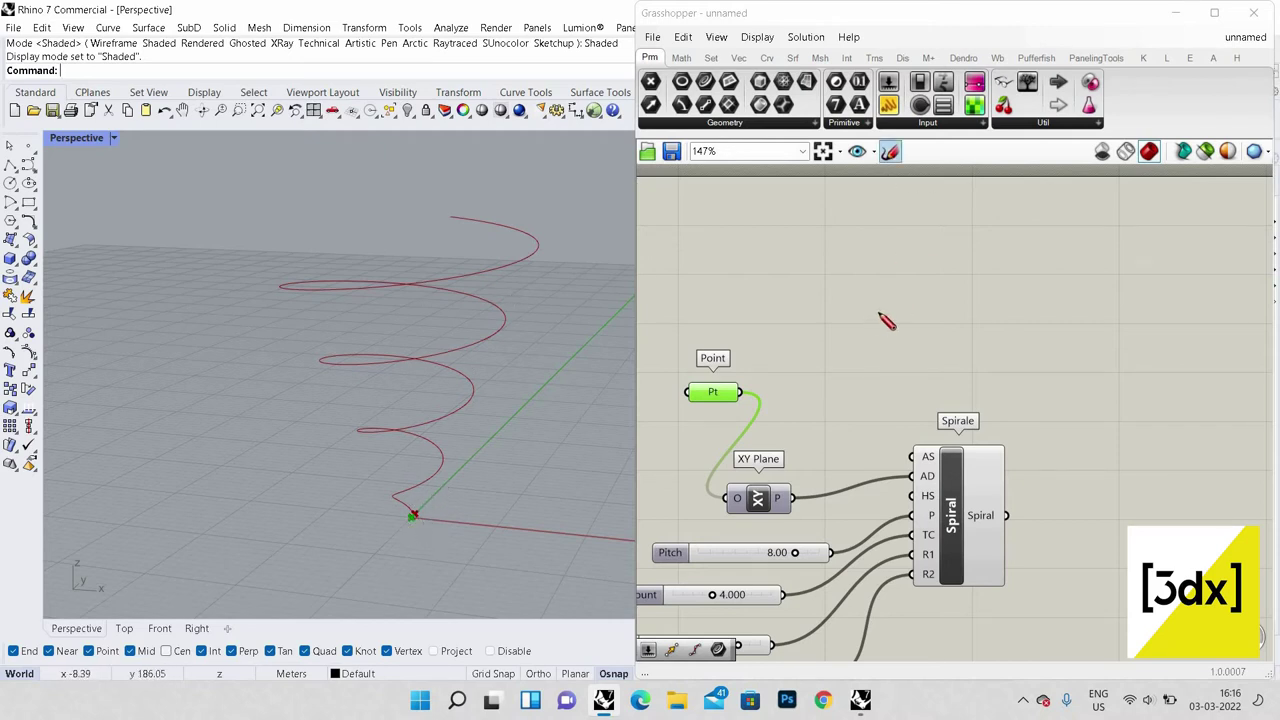
{"action": "mouse_move", "coordinate": [878, 316]}
{"action": "left_mouse_down"}
{"action": "mouse_move", "coordinate": [920, 234]}
{"action": "mouse_move", "coordinate": [914, 328]}
{"action": "mouse_move", "coordinate": [862, 240]}
{"action": "left_mouse_up"}
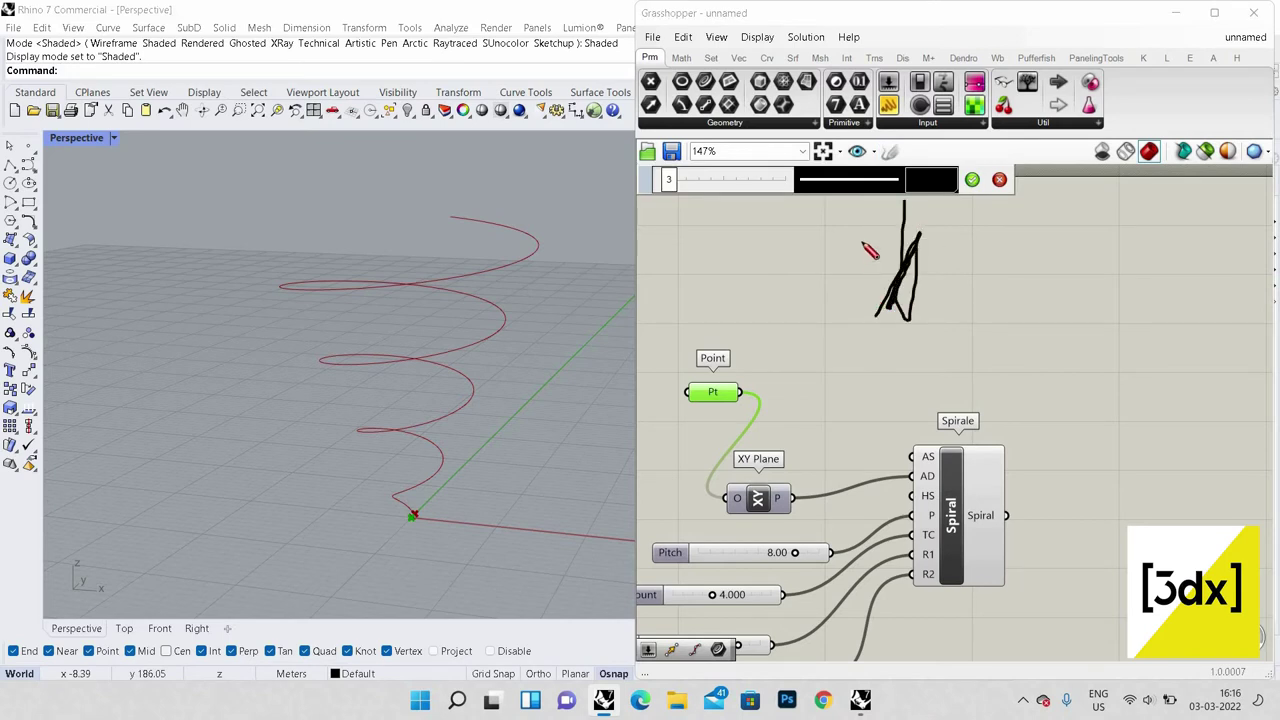
{"action": "left_click", "coordinate": [997, 181]}
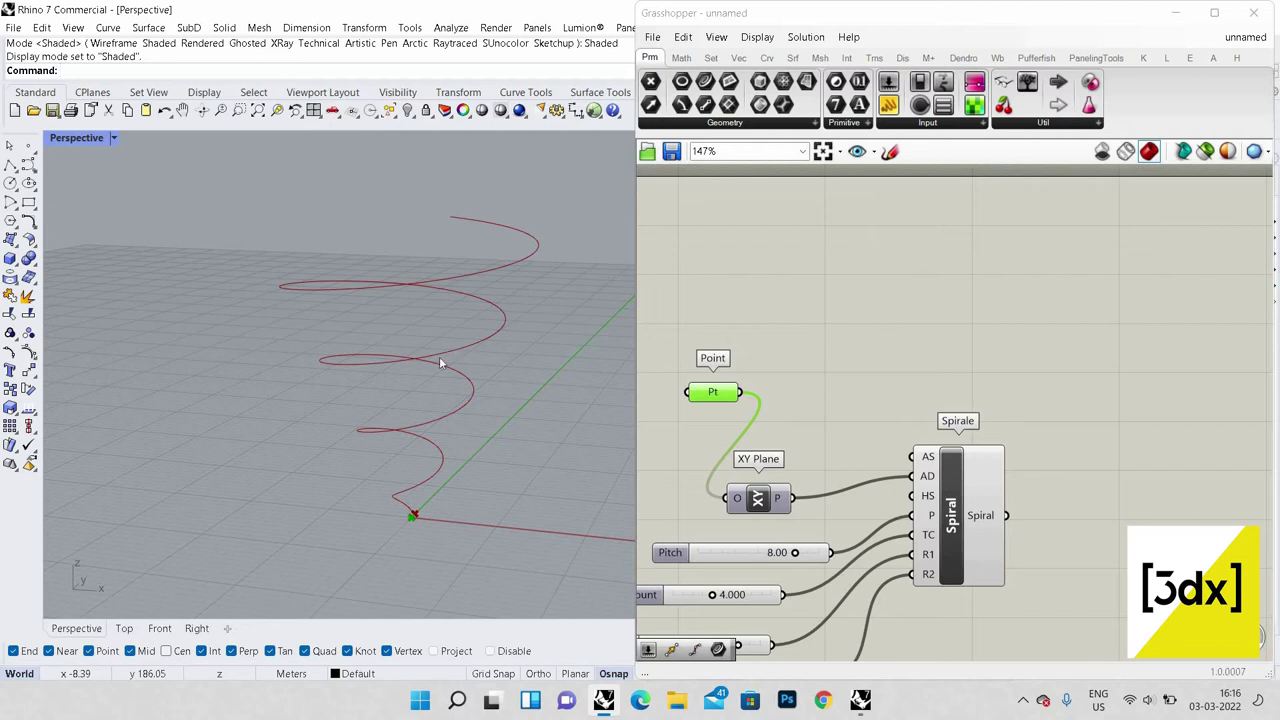
Step: Add a Line component with A and B inputs on the empty canvas beyond the Spirale component
{"action": "scroll", "coordinate": [439, 363], "scroll_direction": "down", "scroll_amount": 5}
{"action": "right_click_drag", "start_coordinate": [439, 363], "coordinate": [415, 400]}
{"action": "scroll", "coordinate": [1059, 470], "scroll_direction": "down", "scroll_amount": 4}
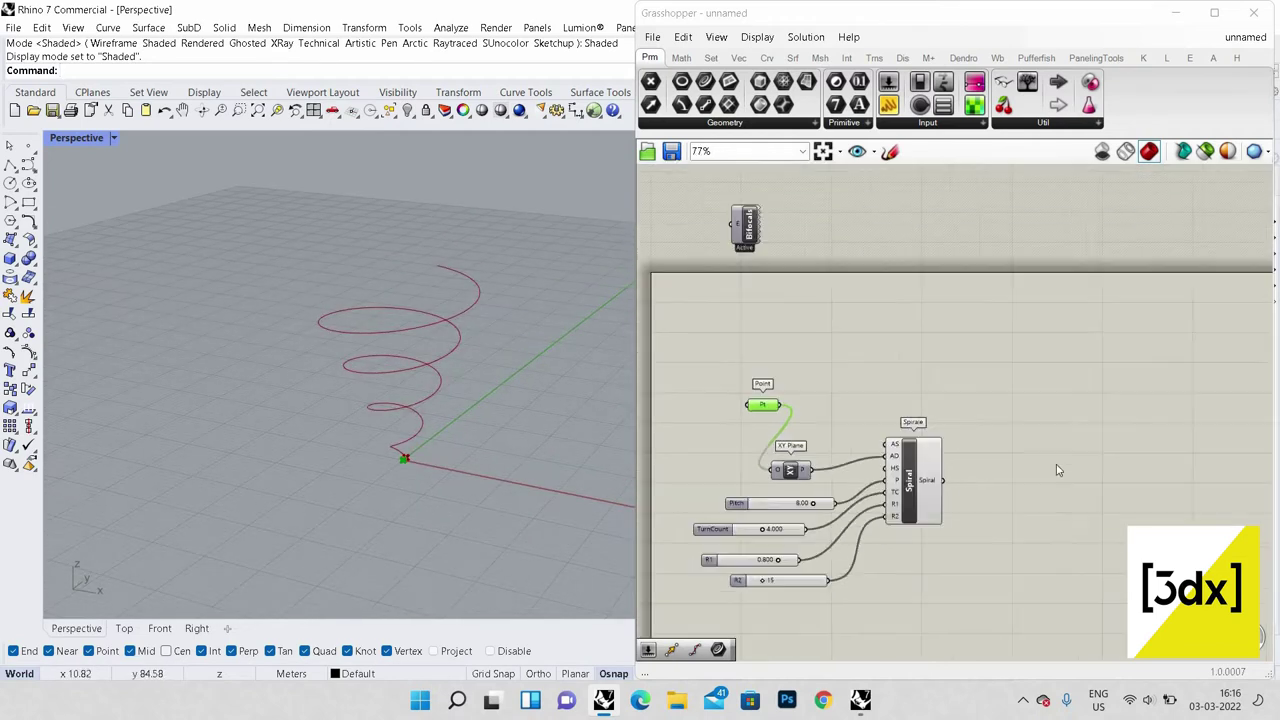
{"action": "scroll", "coordinate": [1059, 470], "scroll_direction": "up", "scroll_amount": 2}
{"action": "scroll", "coordinate": [1019, 460], "scroll_direction": "up", "scroll_amount": 1}
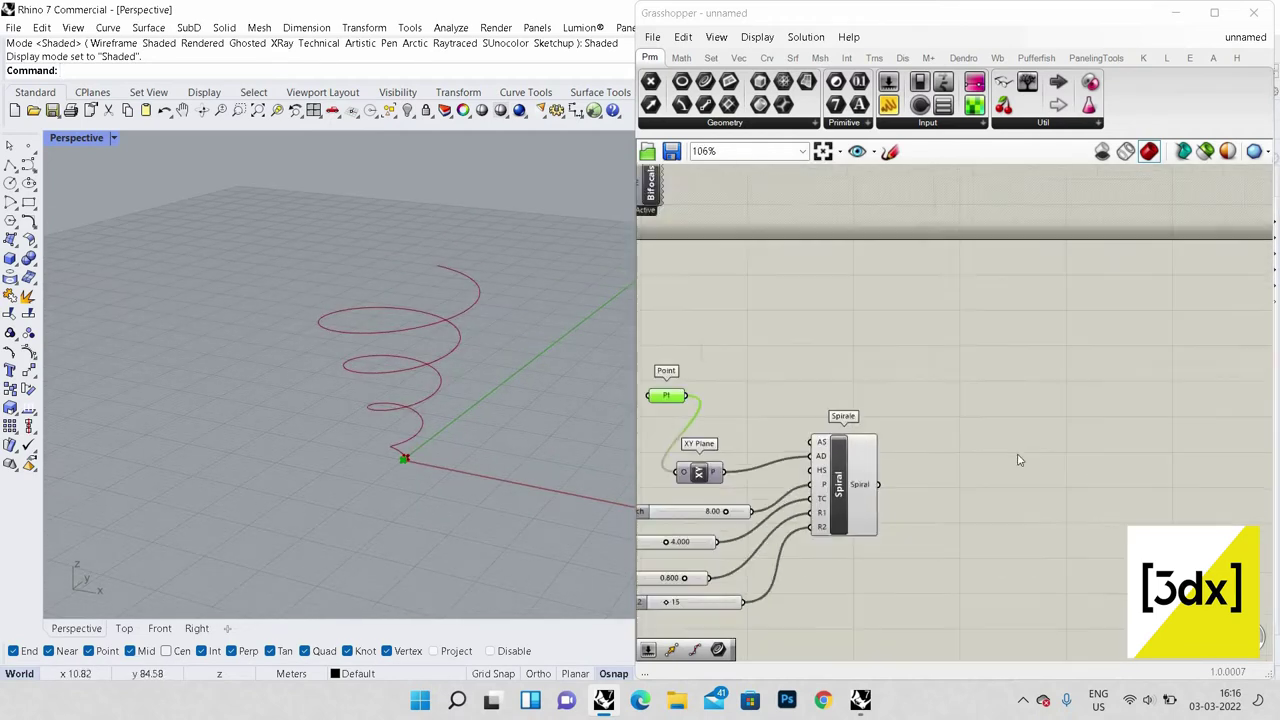
{"action": "double_click", "coordinate": [1019, 455]}
{"action": "type", "text": "L"}
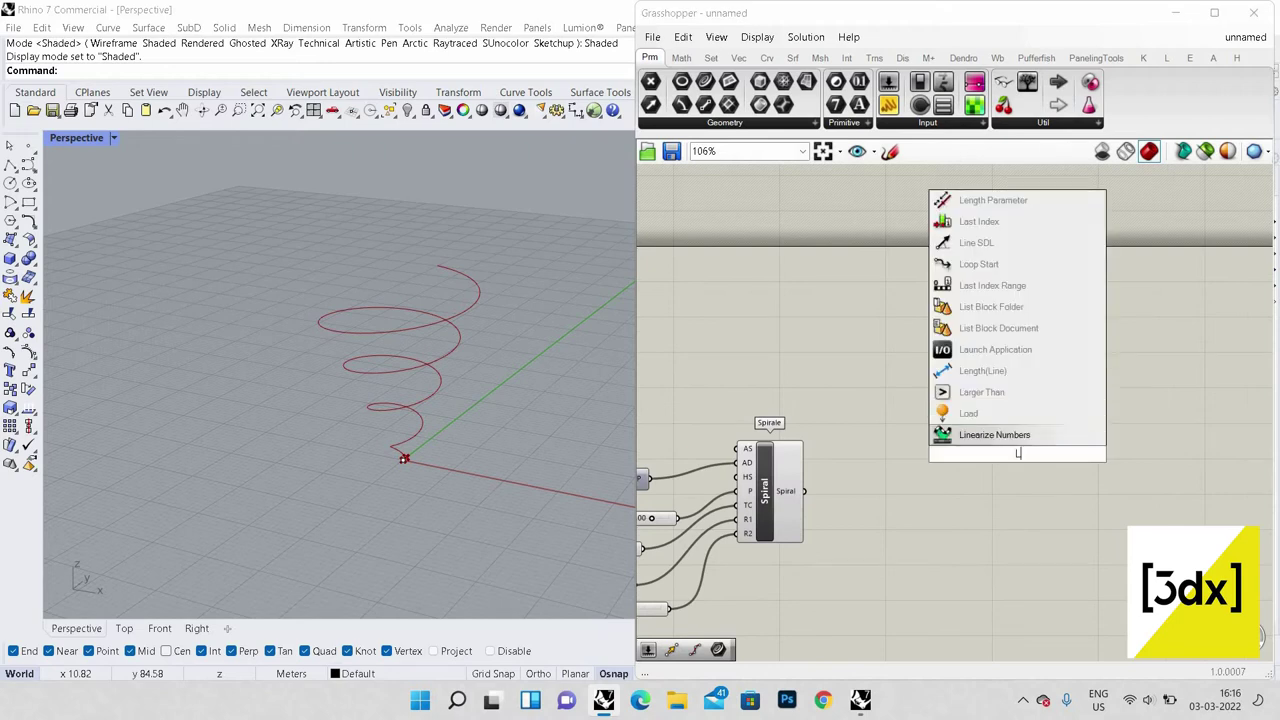
{"action": "type", "text": "INE"}
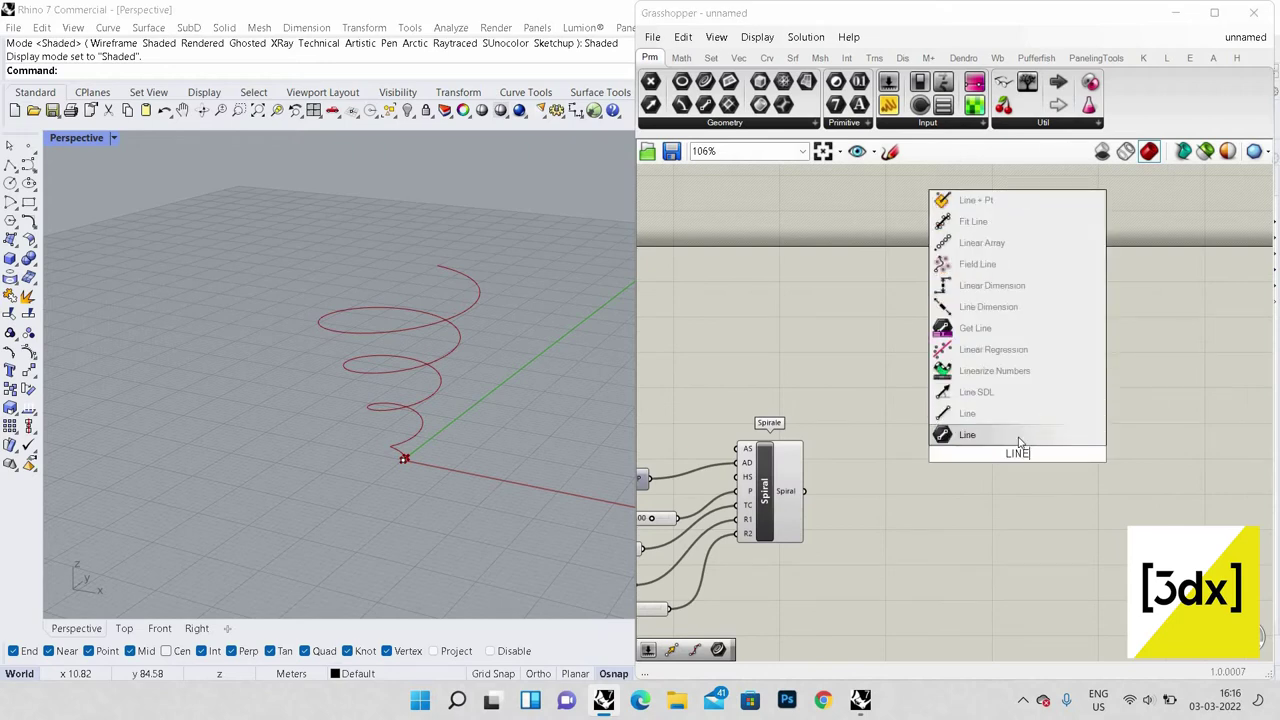
{"action": "left_click", "coordinate": [975, 435]}
{"action": "scroll", "coordinate": [1019, 451], "scroll_direction": "down", "scroll_amount": 2}
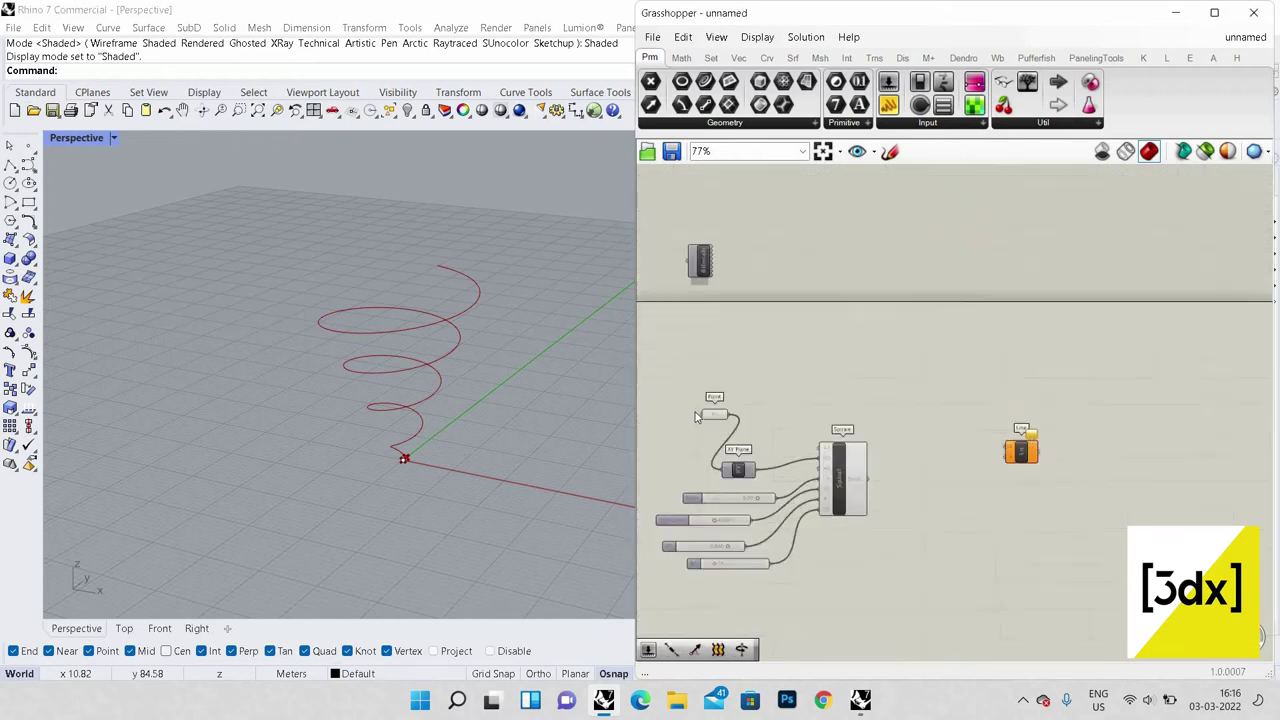
Step: Highlight the Point parameter and the Spirale component in turn to identify their geometry in the viewport
{"action": "left_click", "coordinate": [665, 410]}
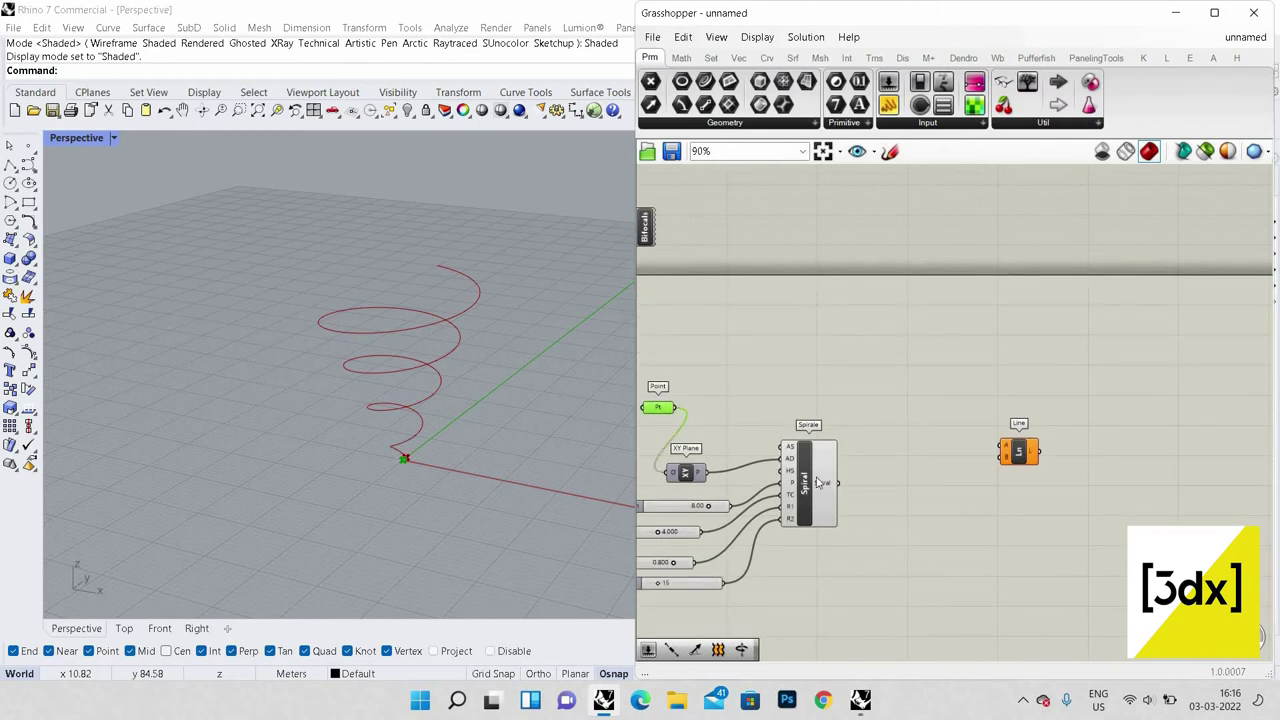
{"action": "left_click", "coordinate": [810, 470]}
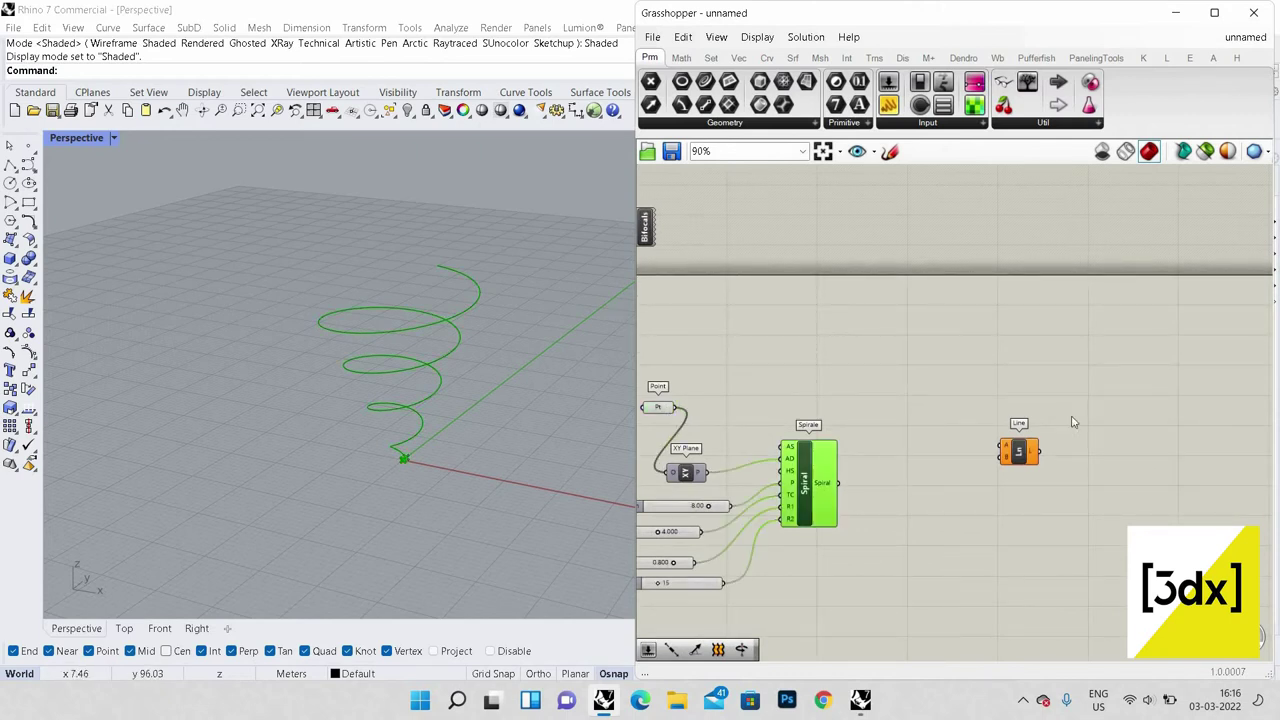
{"action": "left_click", "coordinate": [893, 513]}
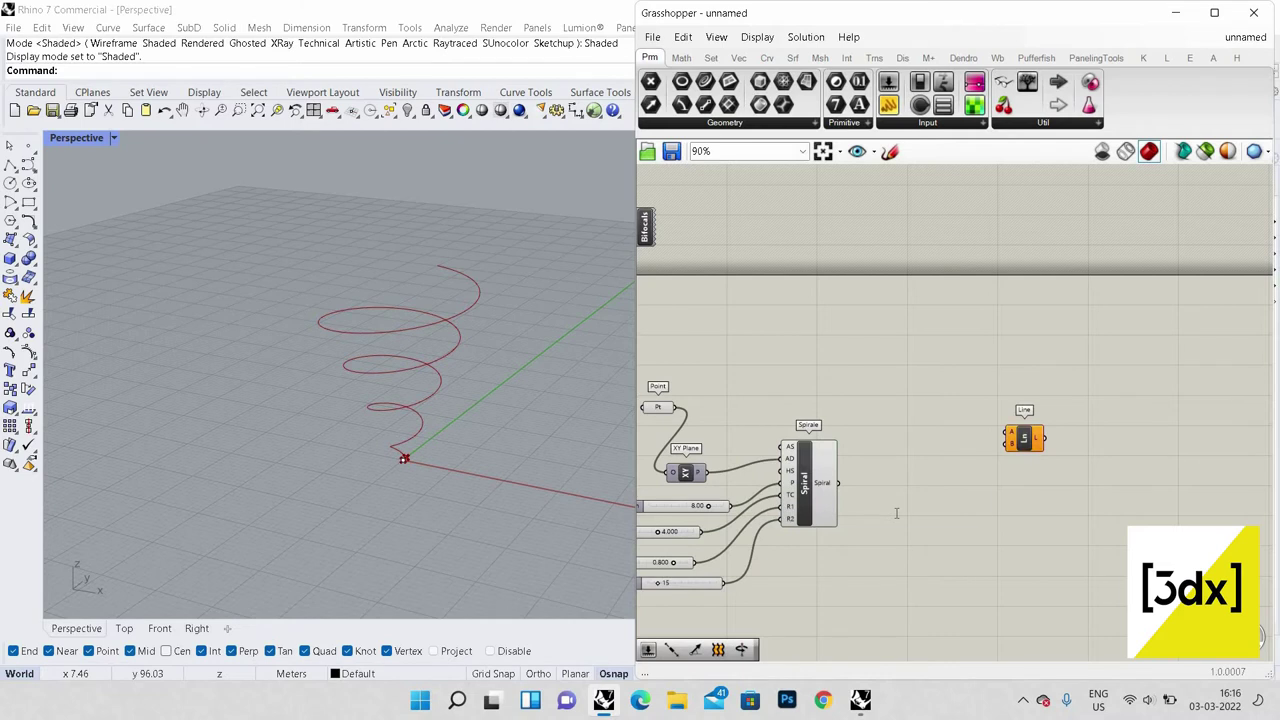
Step: Add a Divide Curve component between the Spirale and the Line, and connect the Spiral output to its C input
{"action": "double_click", "coordinate": [893, 513]}
{"action": "type", "text": "DIV"}
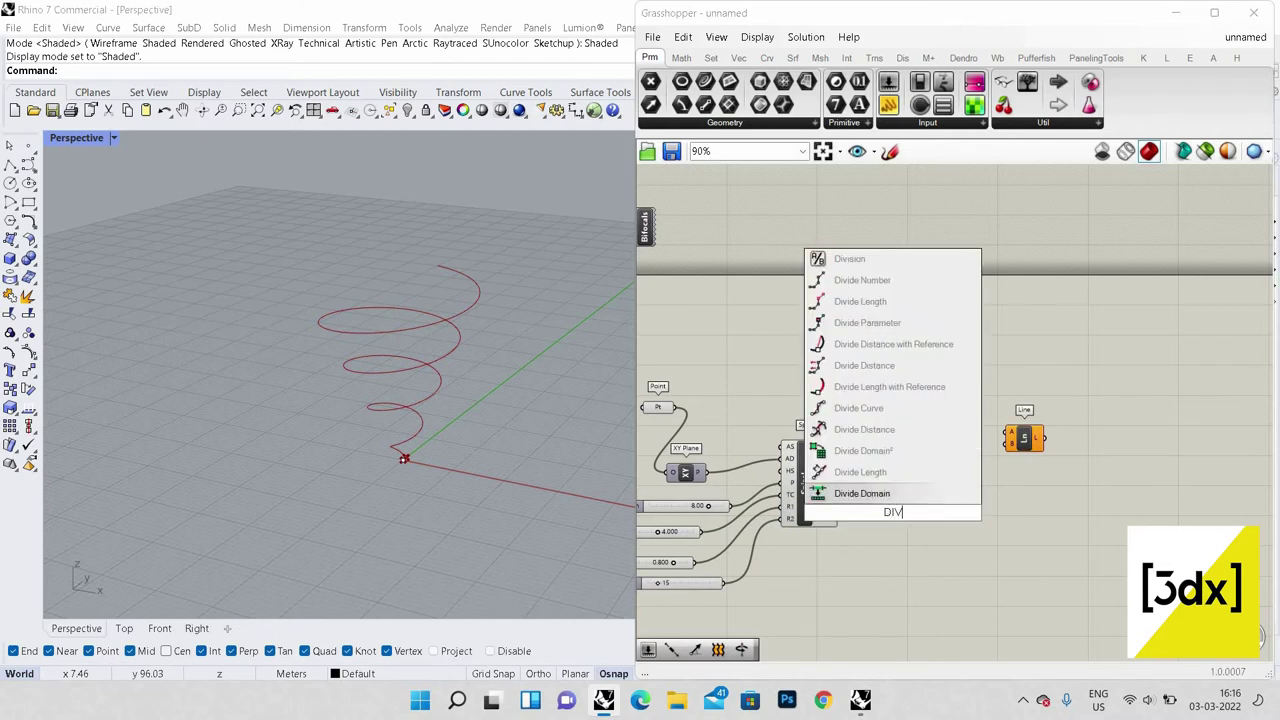
{"action": "type", "text": "IDE C"}
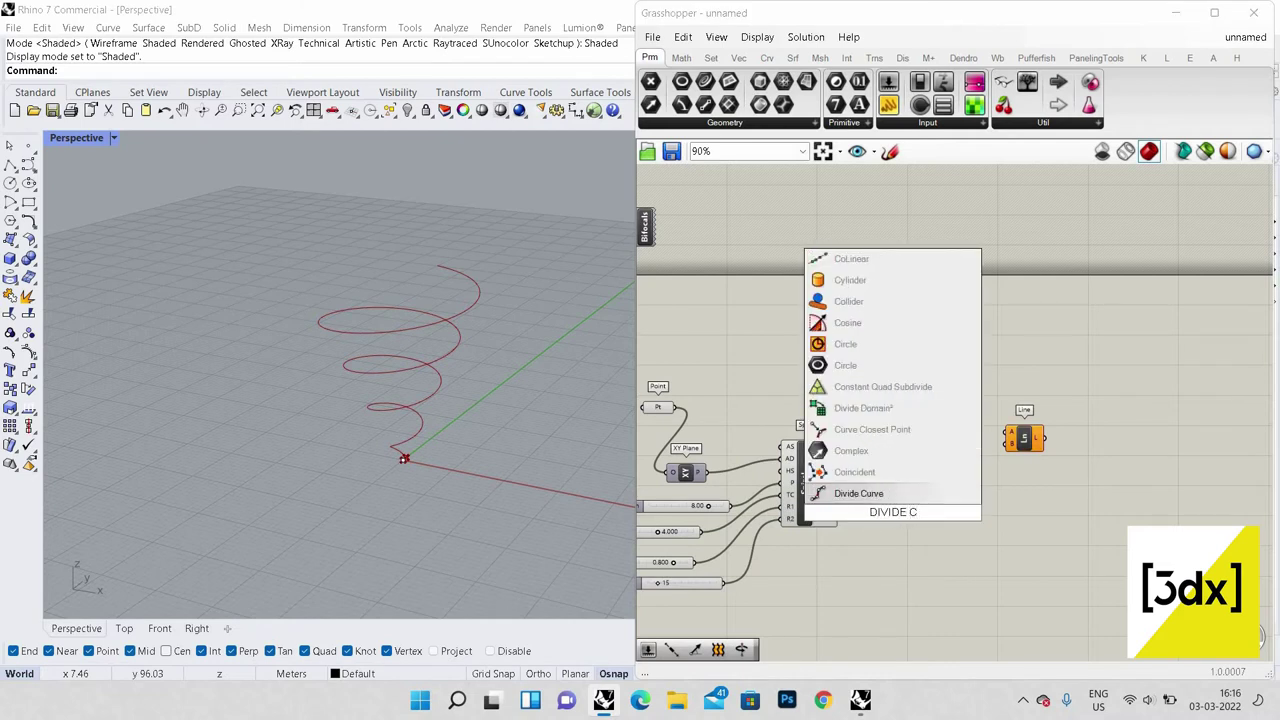
{"action": "type", "text": "URVE"}
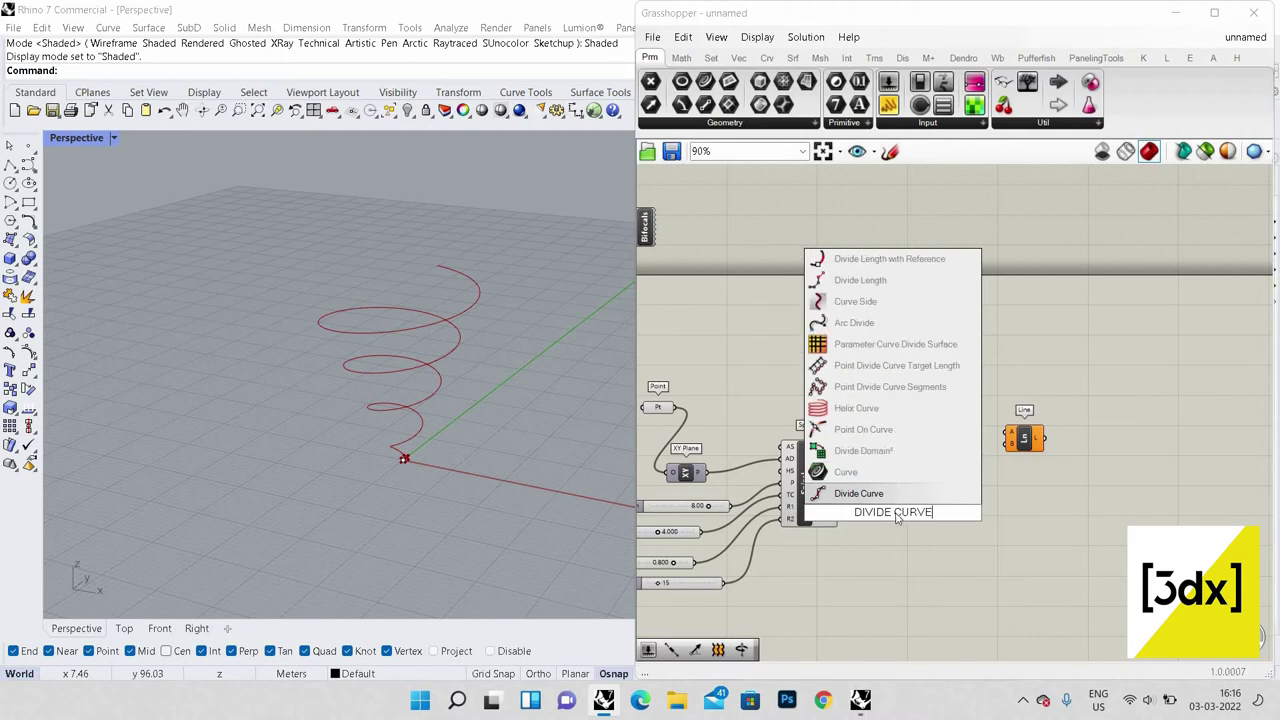
{"action": "key", "text": "Return"}
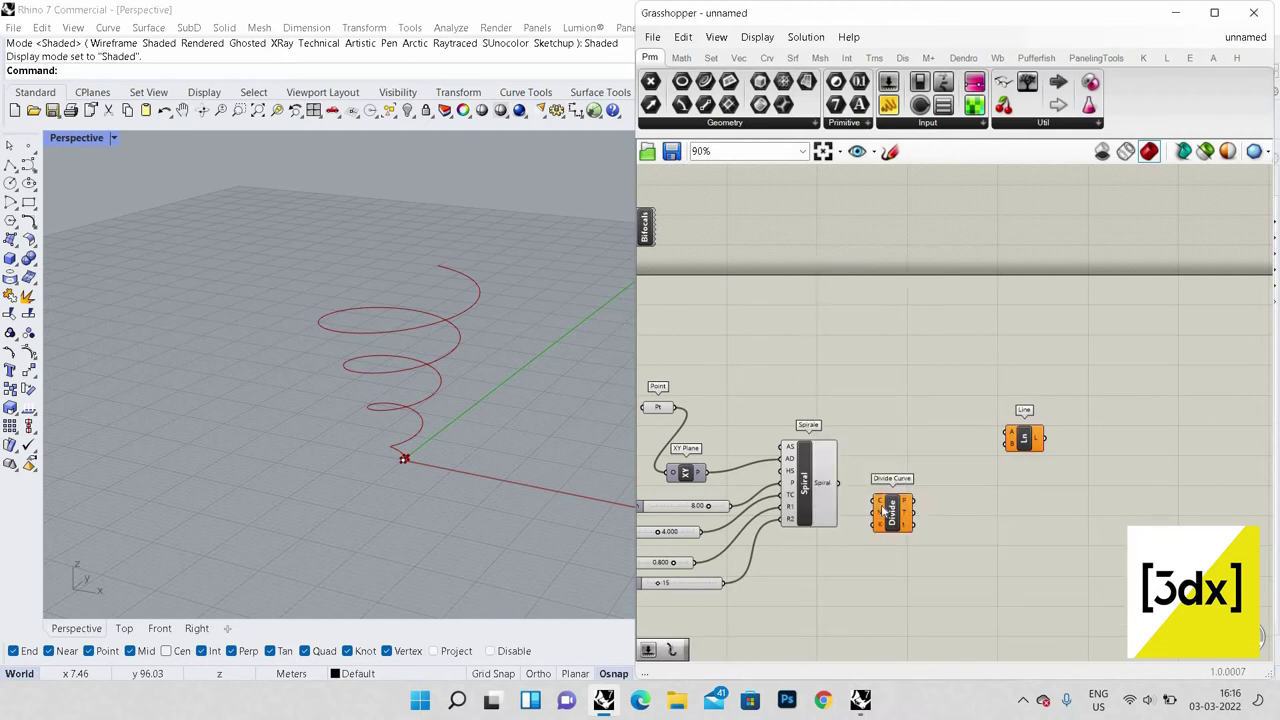
{"action": "left_click_drag", "start_coordinate": [892, 510], "coordinate": [746, 477]}
{"action": "scroll", "coordinate": [939, 490], "scroll_direction": "up", "scroll_amount": 4}
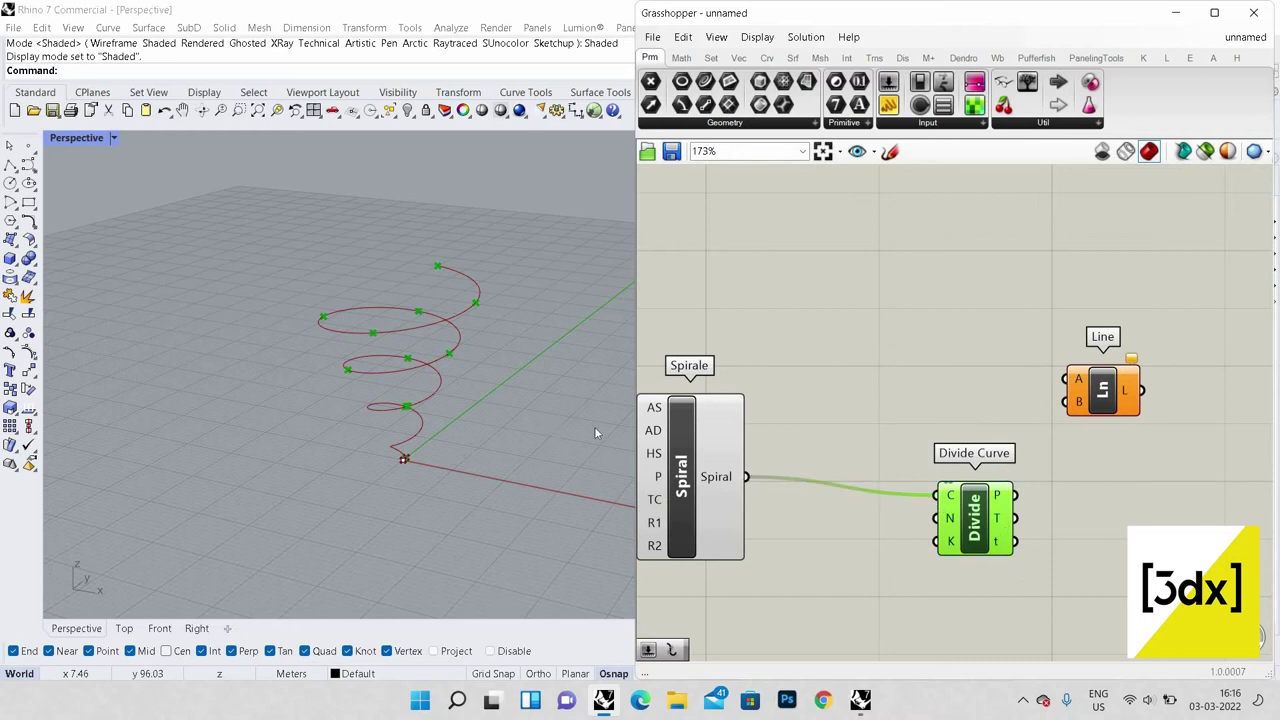
Step: Add a number slider set to 70 below the Spirale and connect it to the Divide Curve's N input
{"action": "scroll", "coordinate": [799, 523], "scroll_direction": "down", "scroll_amount": 2}
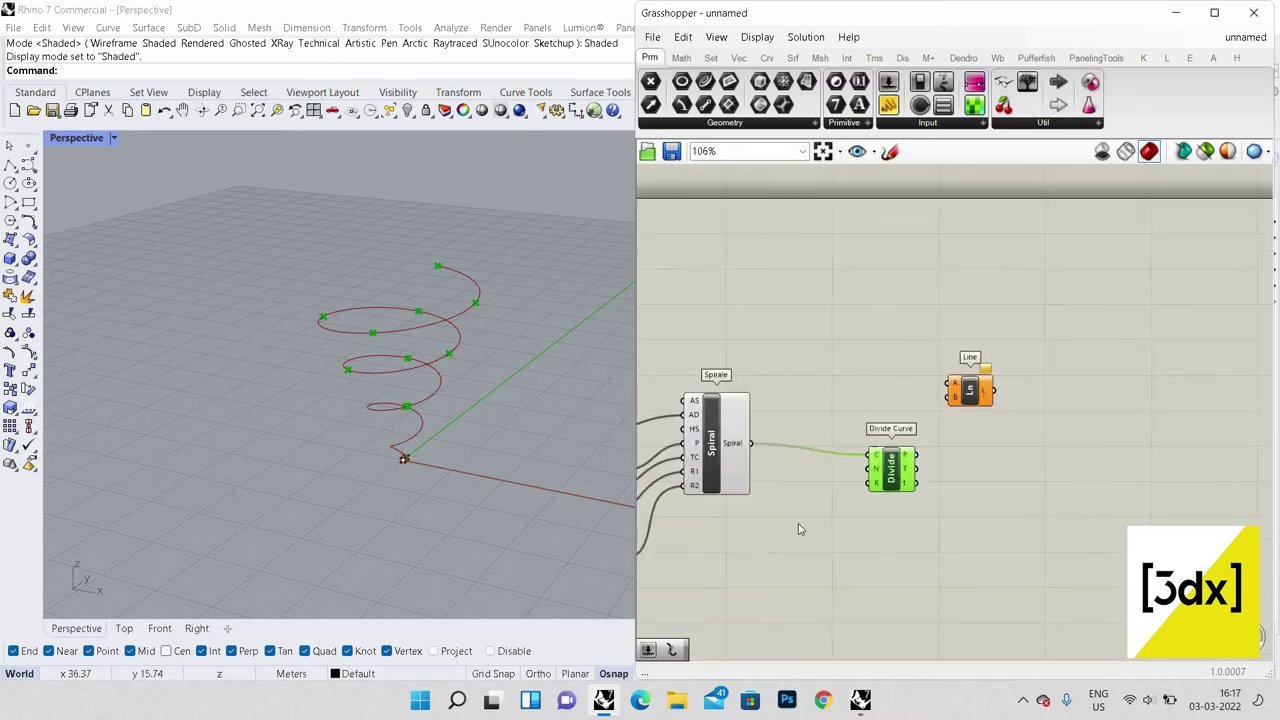
{"action": "double_click", "coordinate": [799, 523]}
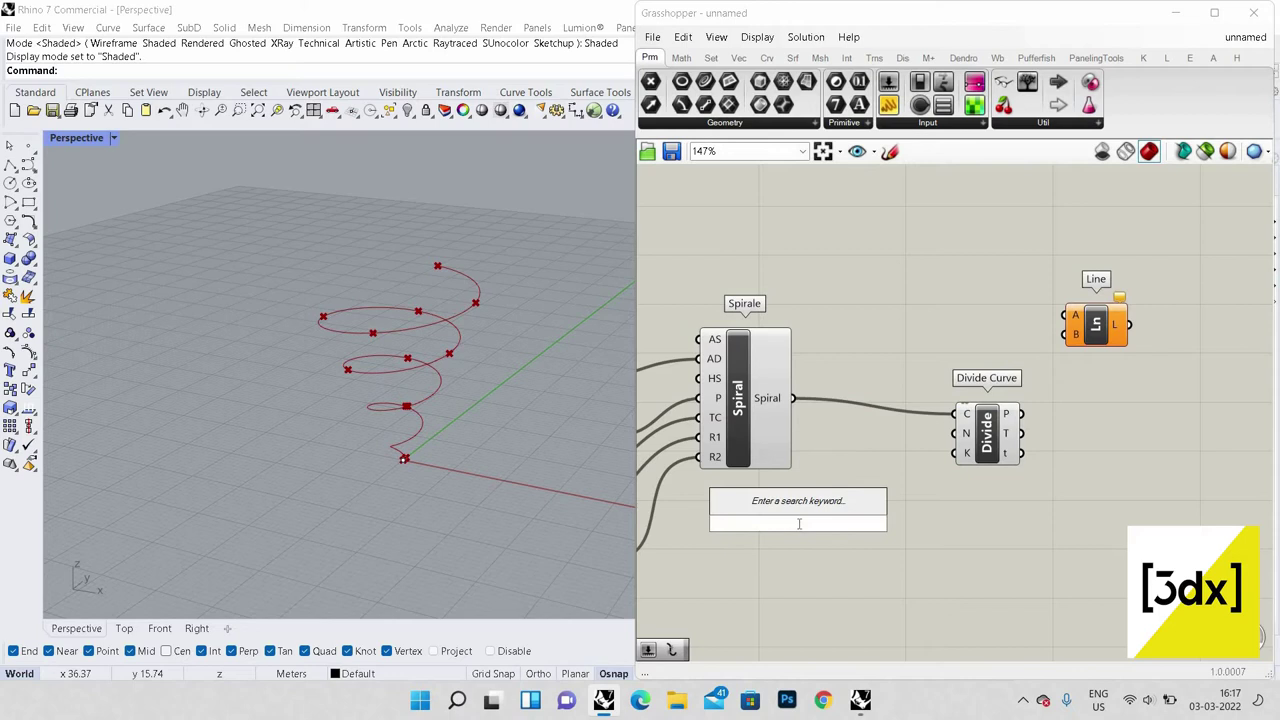
{"action": "type", "text": "70"}
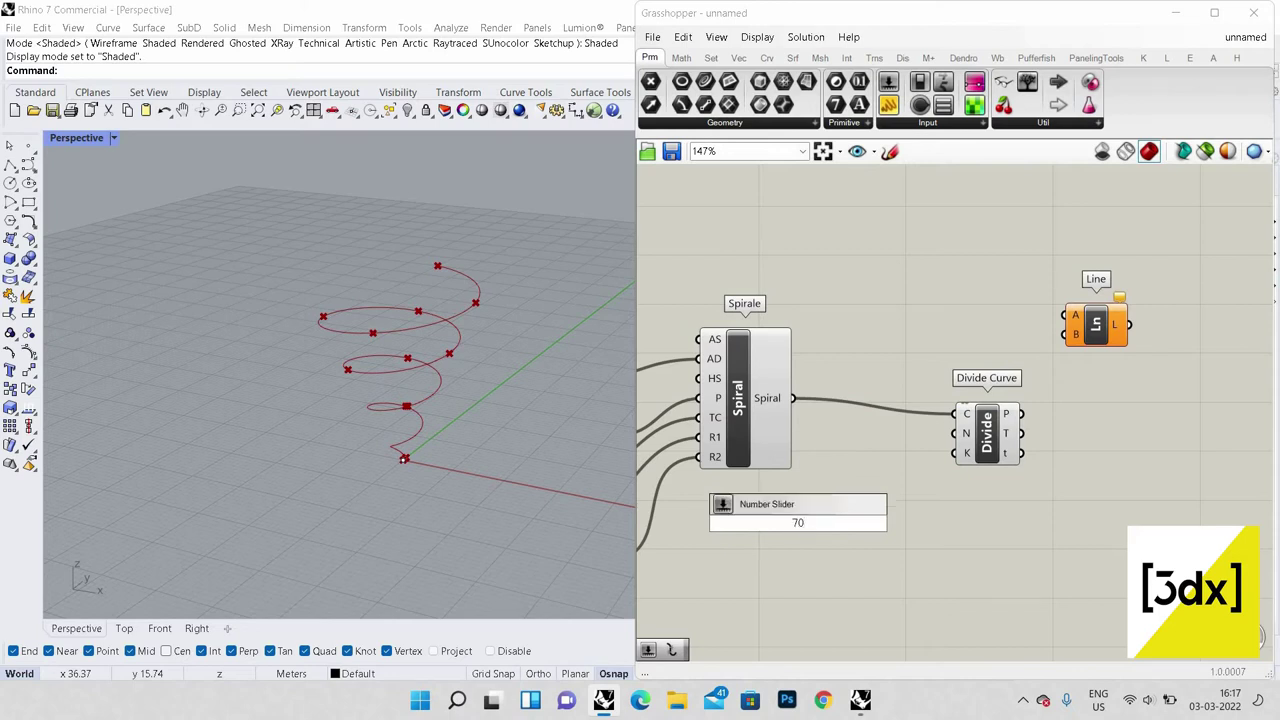
{"action": "key", "text": "Return"}
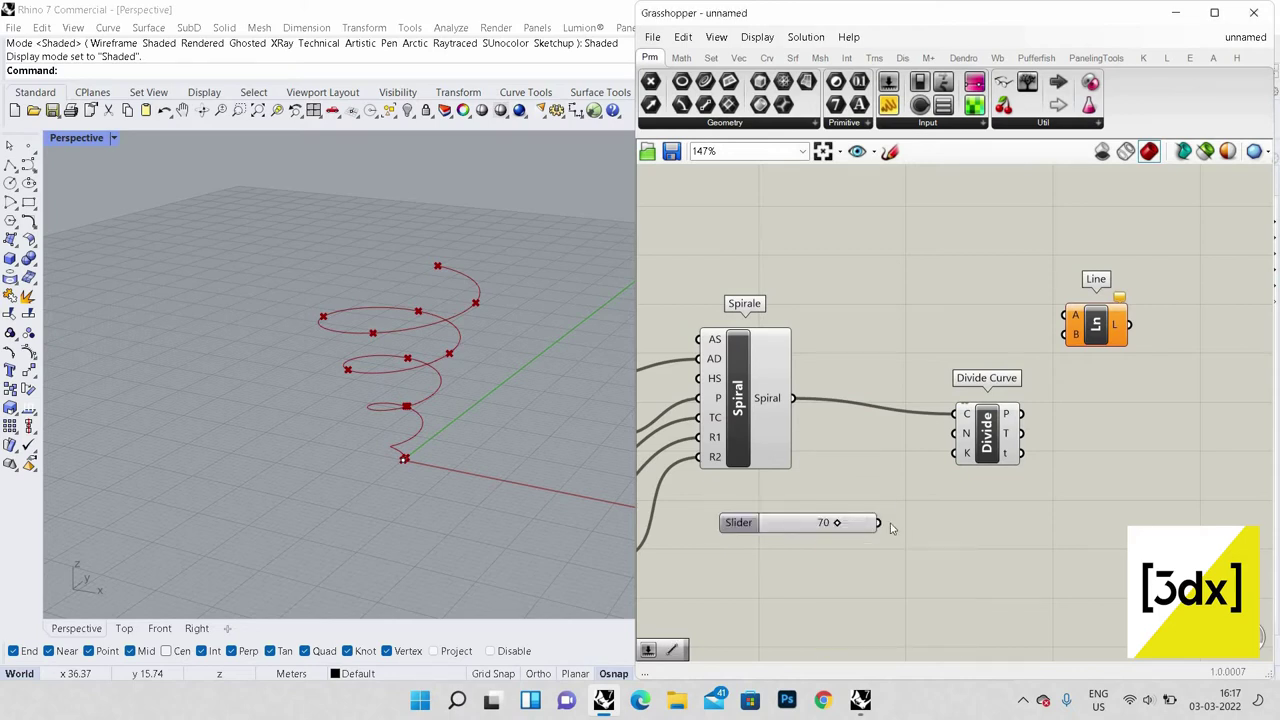
{"action": "left_click_drag", "start_coordinate": [955, 437], "coordinate": [878, 522]}
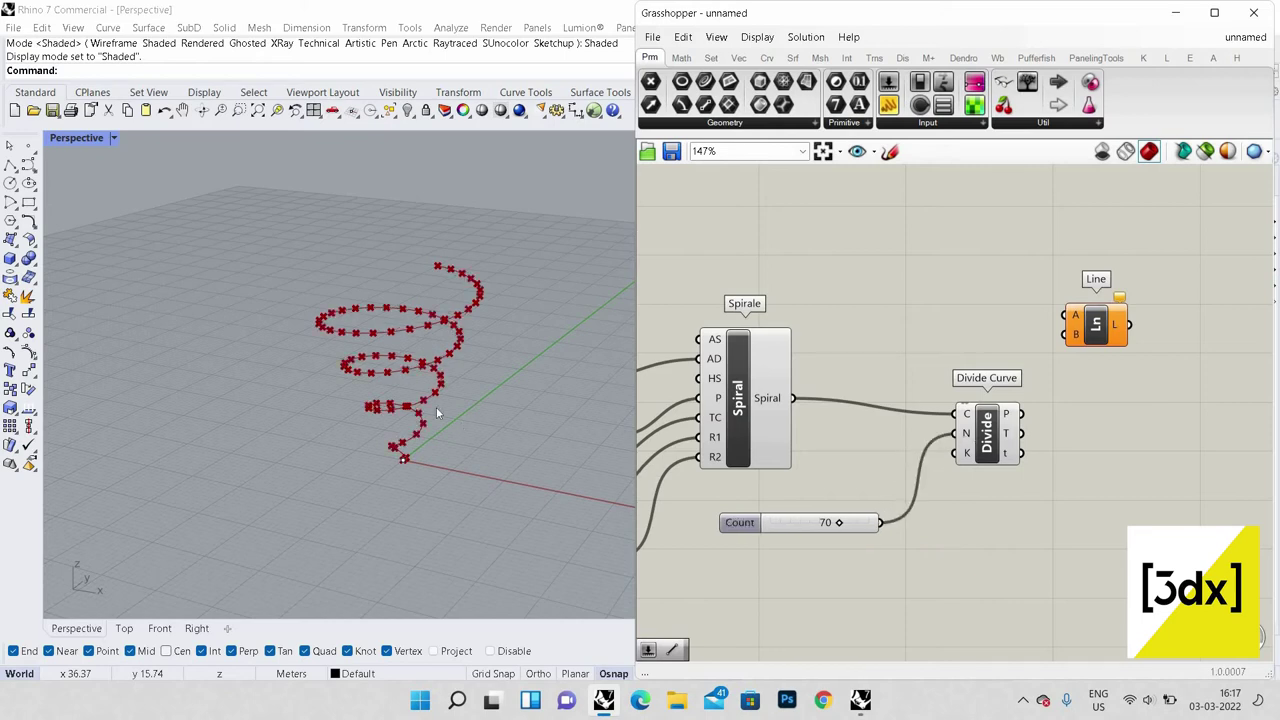
Step: Inspect the division points along the spiral and set the Divide Curve's Count slider to 75
{"action": "scroll", "coordinate": [499, 406], "scroll_direction": "up", "scroll_amount": 3}
{"action": "right_click_drag", "start_coordinate": [499, 406], "coordinate": [397, 328]}
{"action": "scroll", "coordinate": [531, 306], "scroll_direction": "down", "scroll_amount": 3}
{"action": "right_click_drag", "start_coordinate": [530, 305], "coordinate": [498, 410]}
{"action": "scroll", "coordinate": [498, 410], "scroll_direction": "down", "scroll_amount": 3}
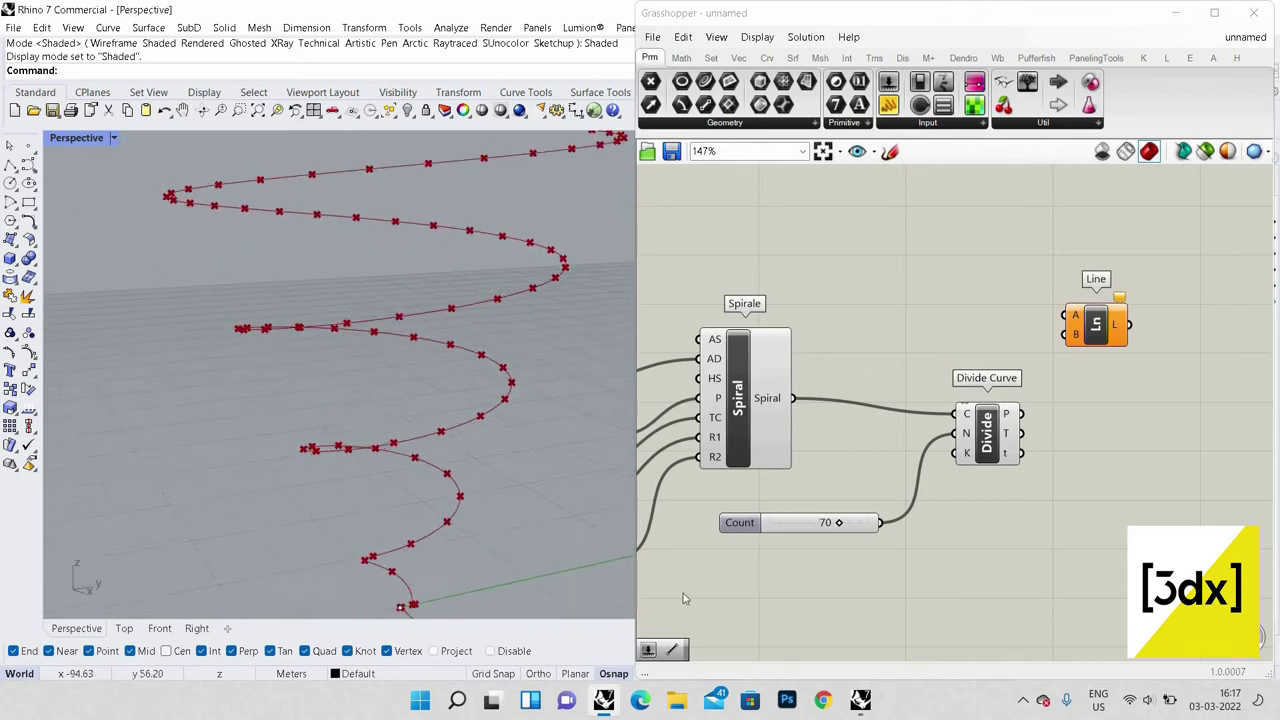
{"action": "mouse_move", "coordinate": [840, 528]}
{"action": "left_mouse_down"}
{"action": "mouse_move", "coordinate": [818, 523]}
{"action": "mouse_move", "coordinate": [843, 522]}
{"action": "left_mouse_up"}
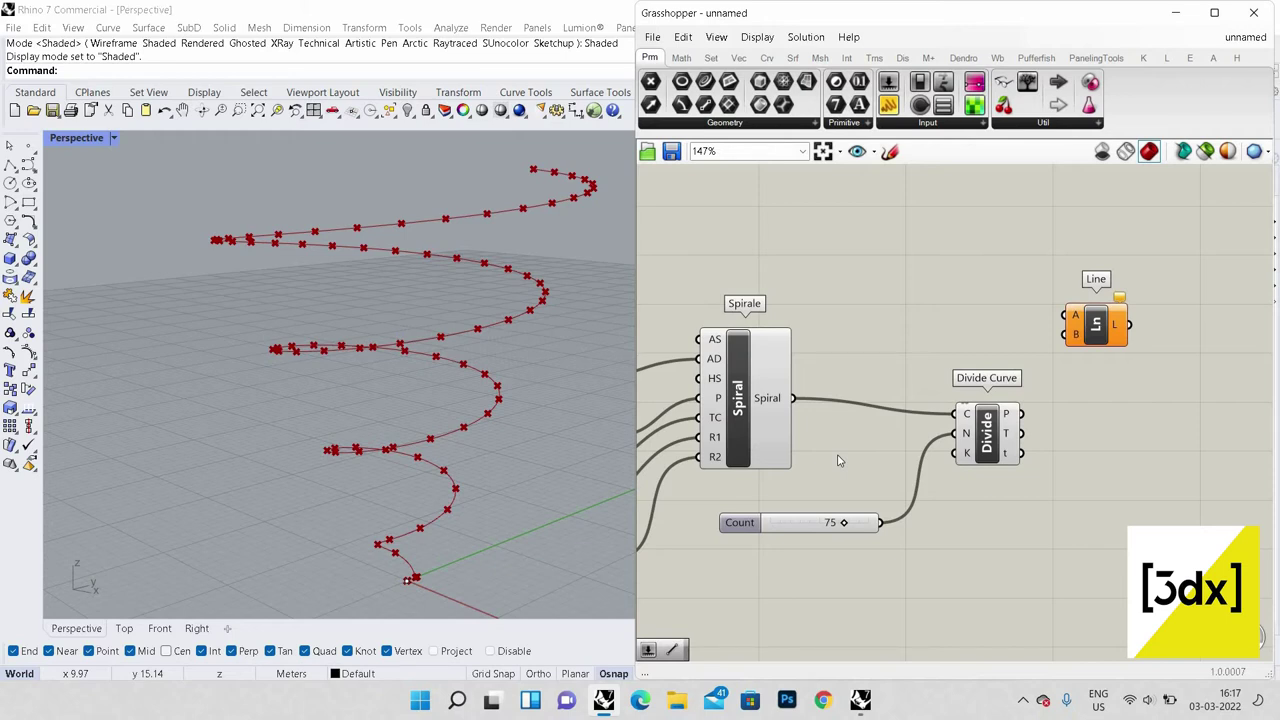
Step: Connect the Point parameter to the Line's A input and the Divide Curve's P output to the Line's B input
{"action": "scroll", "coordinate": [1060, 525], "scroll_direction": "down", "scroll_amount": 2}
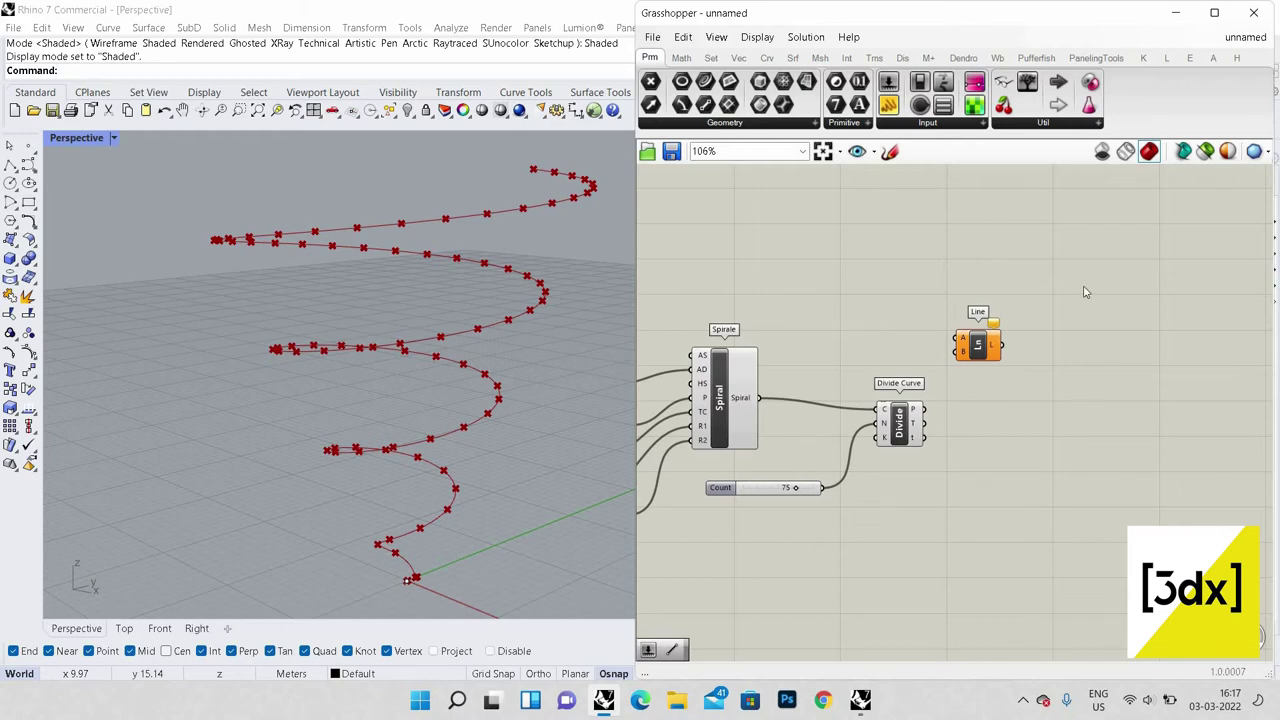
{"action": "scroll", "coordinate": [988, 388], "scroll_direction": "down", "scroll_amount": 4}
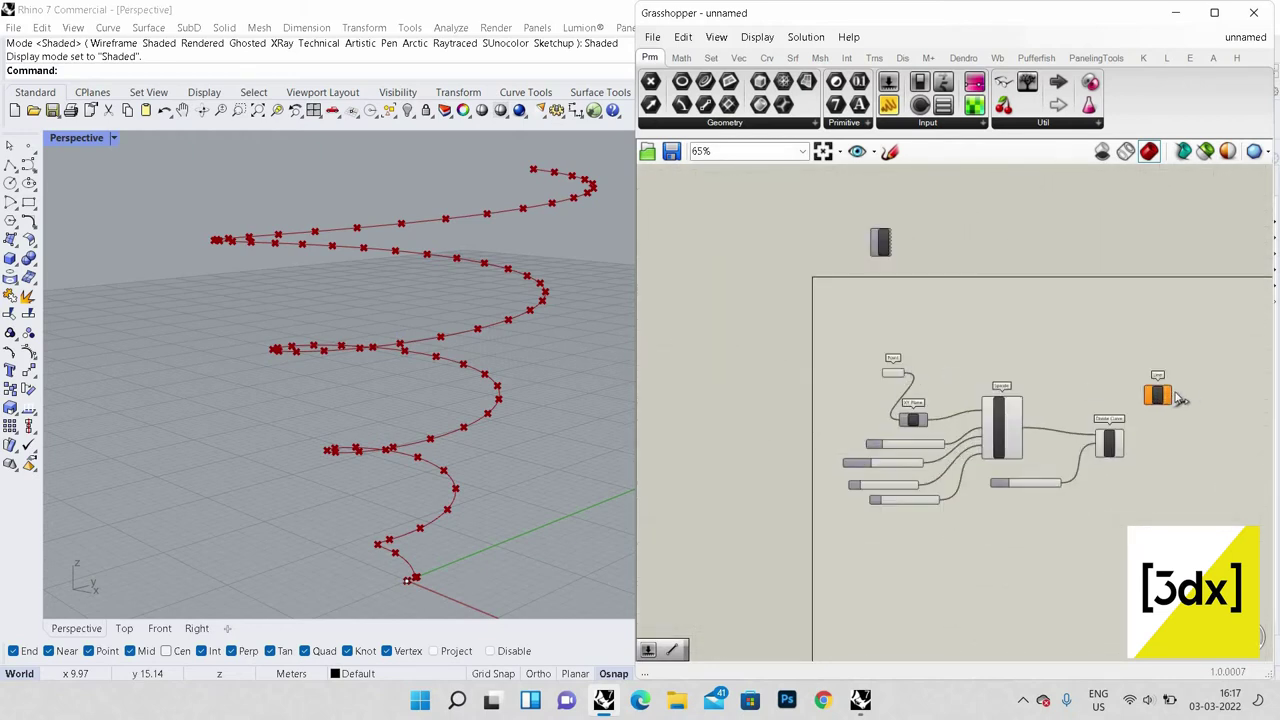
{"action": "scroll", "coordinate": [1182, 390], "scroll_direction": "up", "scroll_amount": 10}
{"action": "left_click_drag", "start_coordinate": [1162, 402], "coordinate": [993, 396]}
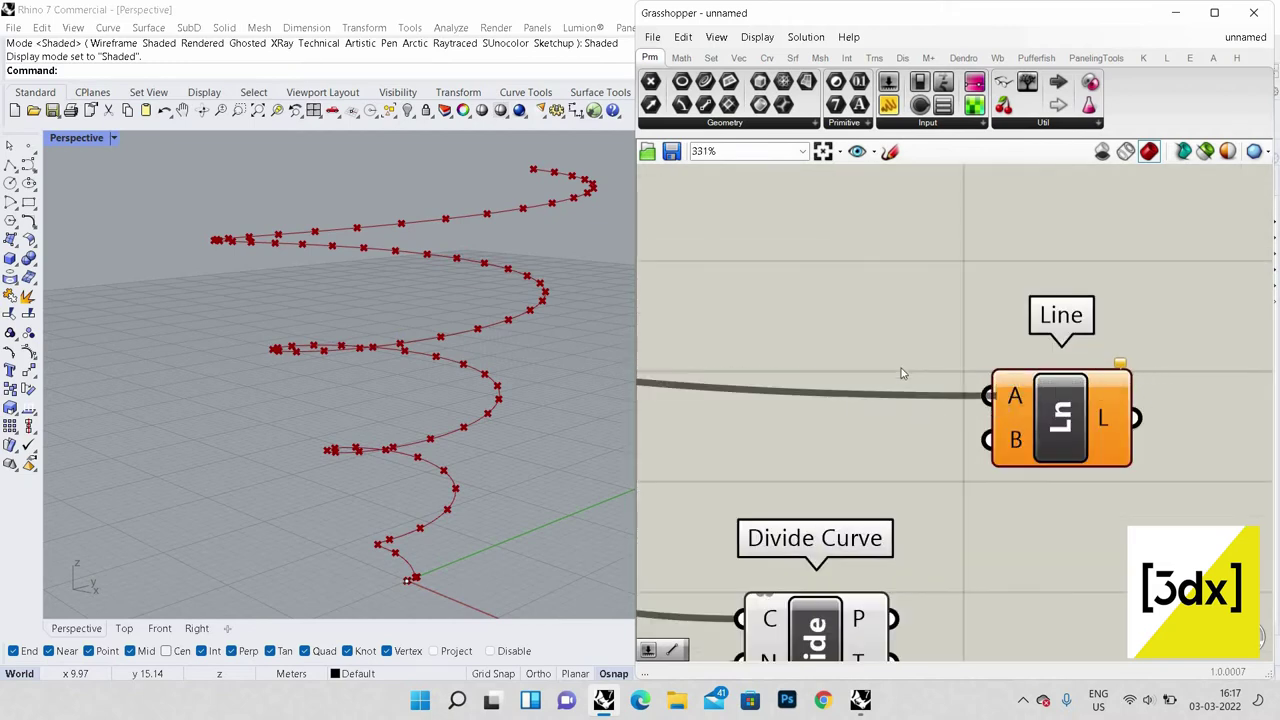
{"action": "scroll", "coordinate": [922, 528], "scroll_direction": "down", "scroll_amount": 3}
{"action": "left_click_drag", "start_coordinate": [896, 518], "coordinate": [957, 409]}
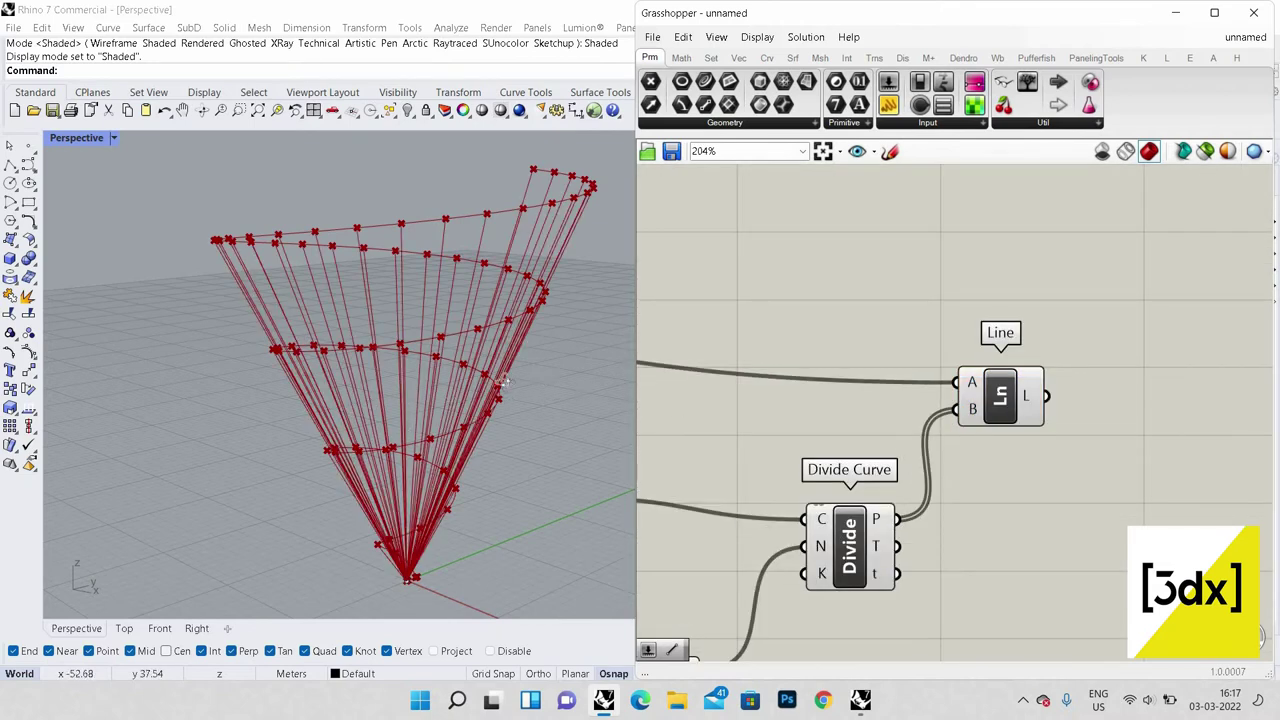
Step: Examine the lines running from the origin point to the spiral's division points in the Perspective viewport
{"action": "right_click_drag", "start_coordinate": [505, 383], "coordinate": [386, 205]}
{"action": "scroll", "coordinate": [385, 205], "scroll_direction": "up", "scroll_amount": 7}
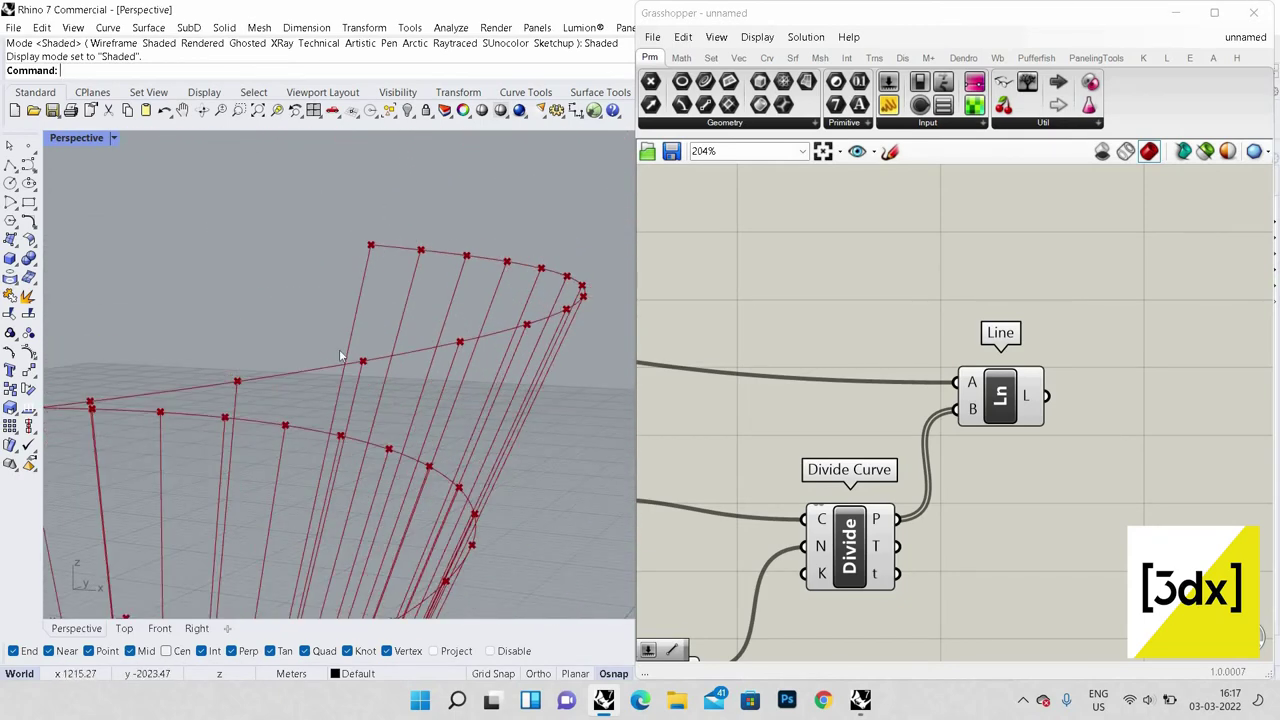
{"action": "scroll", "coordinate": [338, 355], "scroll_direction": "down", "scroll_amount": 7}
{"action": "scroll", "coordinate": [318, 548], "scroll_direction": "up", "scroll_amount": 6}
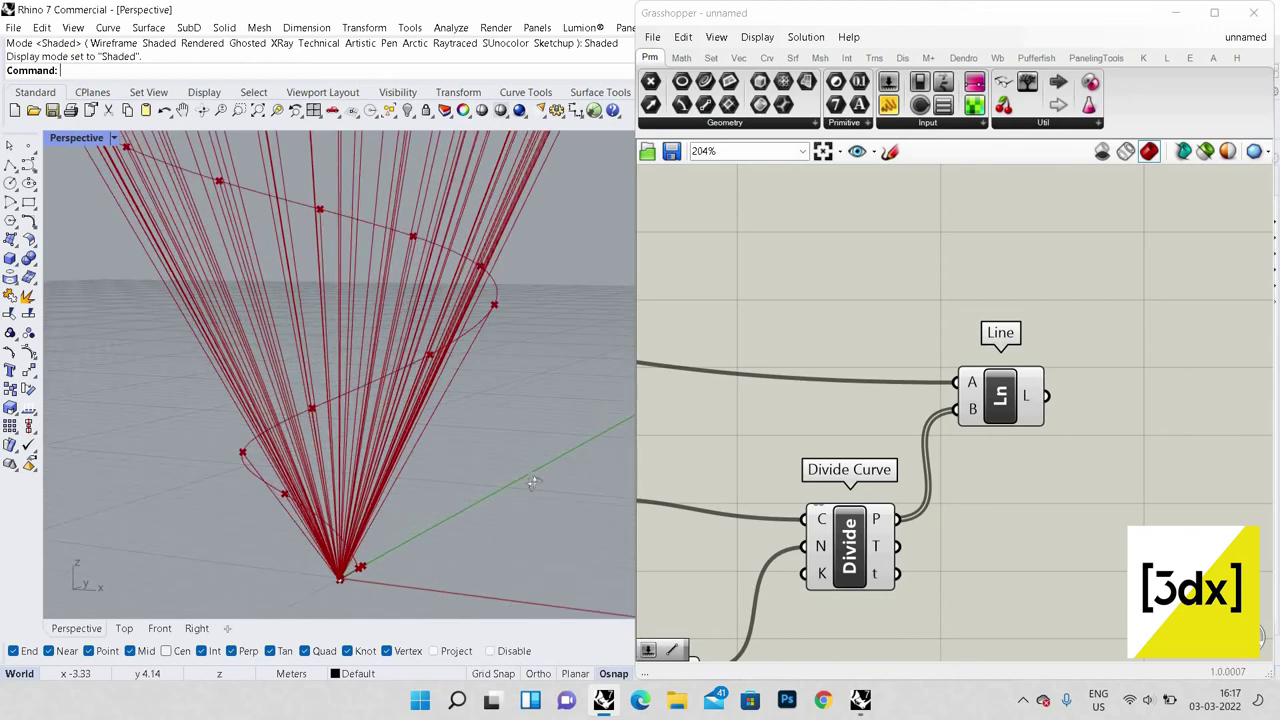
{"action": "right_click_drag", "start_coordinate": [475, 474], "coordinate": [338, 565]}
{"action": "scroll", "coordinate": [425, 487], "scroll_direction": "down", "scroll_amount": 4}
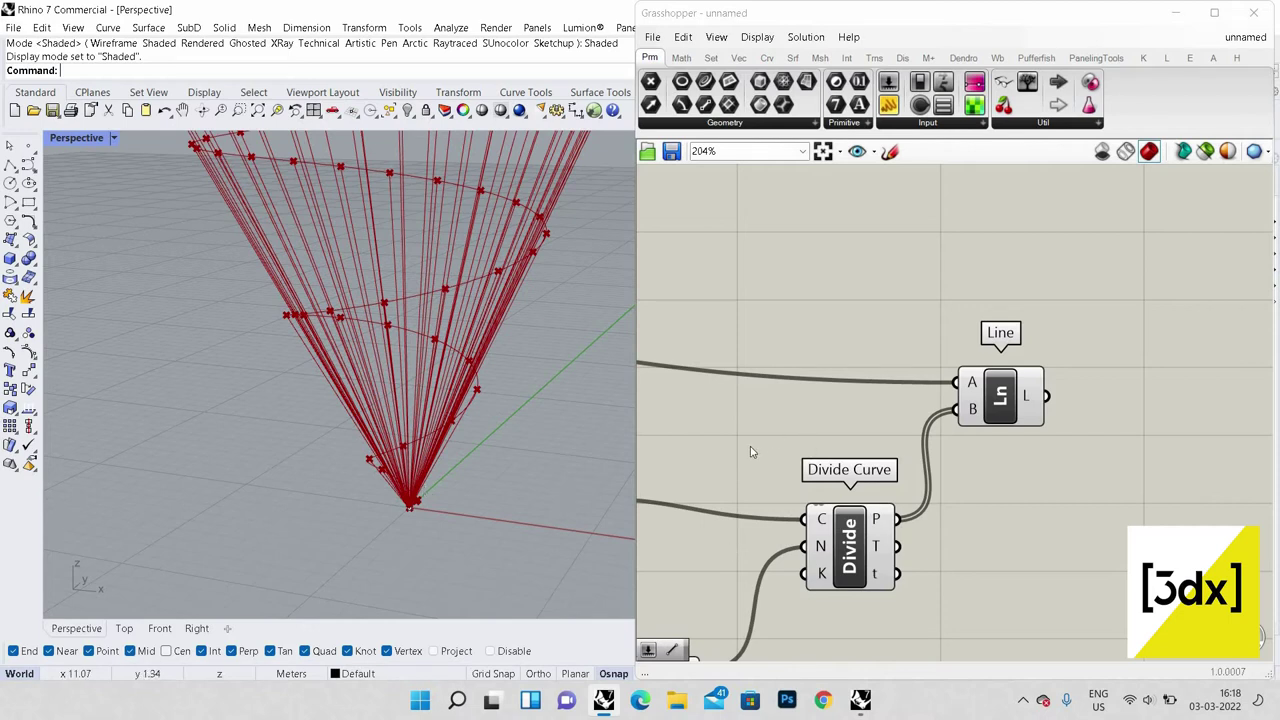
Step: Add a Unit Vector component on the empty canvas beyond the Line component
{"action": "scroll", "coordinate": [753, 452], "scroll_direction": "down", "scroll_amount": 4}
{"action": "scroll", "coordinate": [917, 440], "scroll_direction": "up", "scroll_amount": 3}
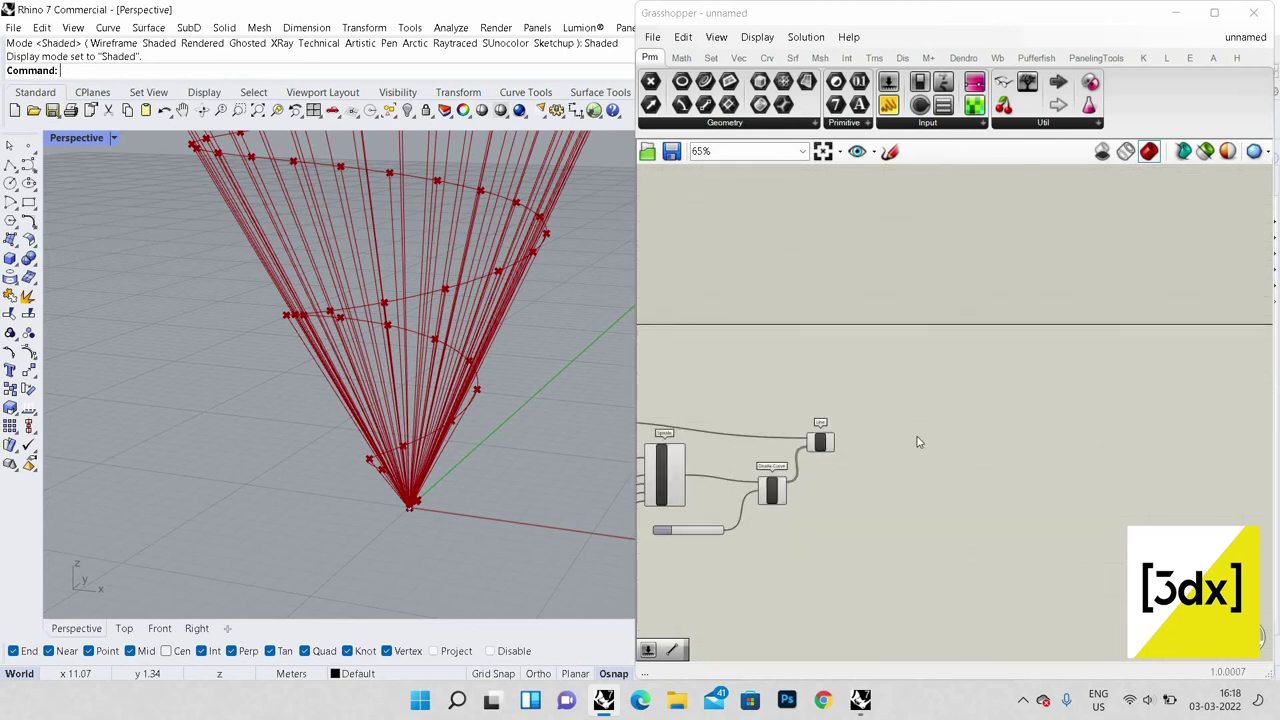
{"action": "double_click", "coordinate": [917, 437]}
{"action": "type", "text": "U"}
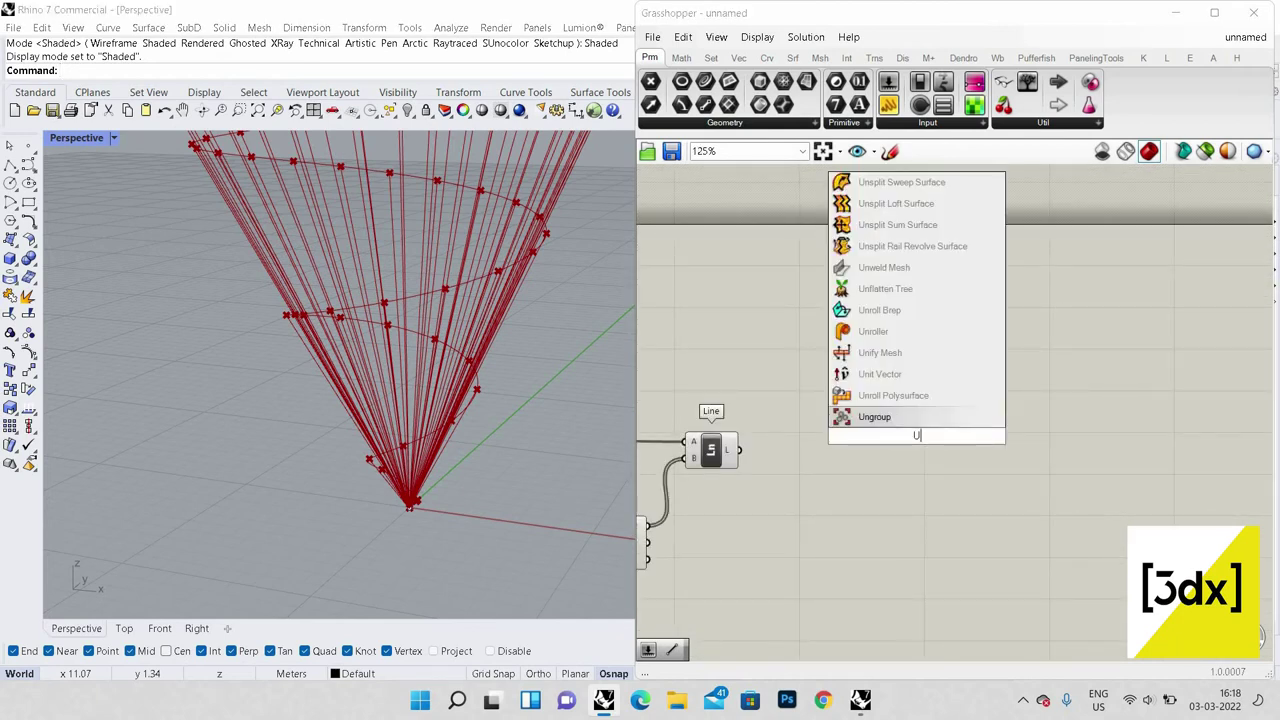
{"action": "type", "text": "NIT VECTOR"}
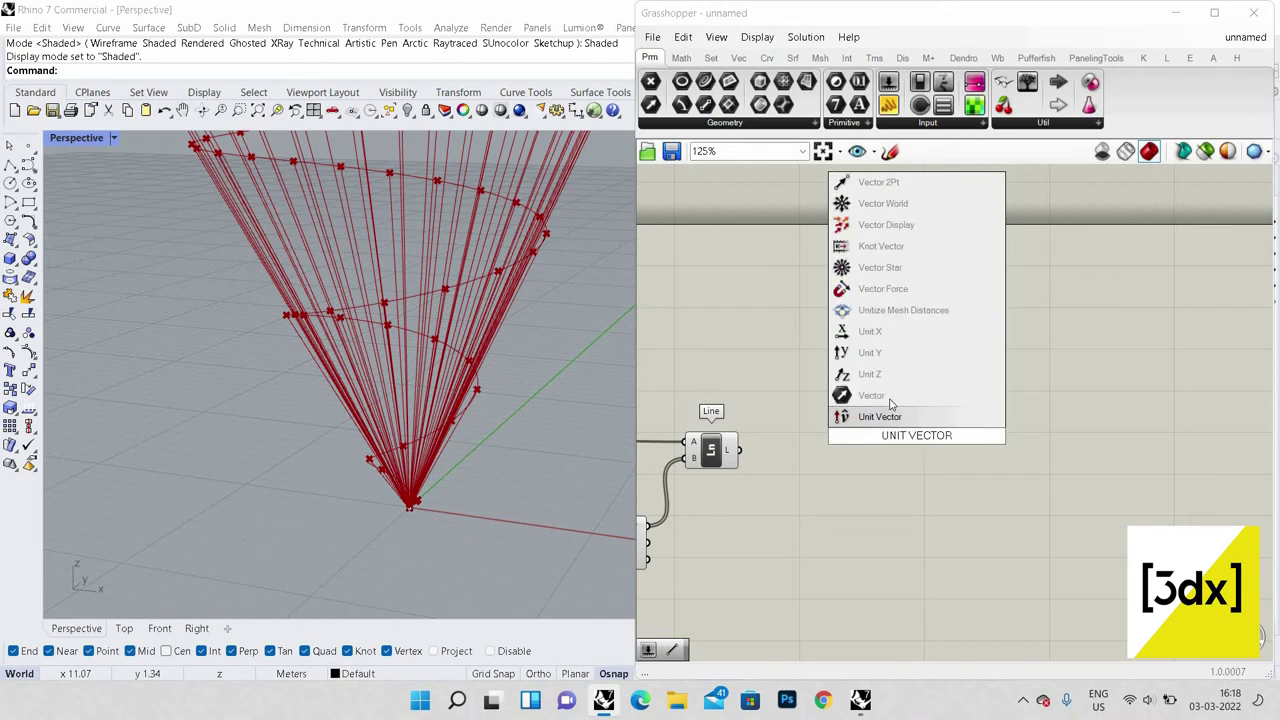
{"action": "left_click", "coordinate": [898, 418]}
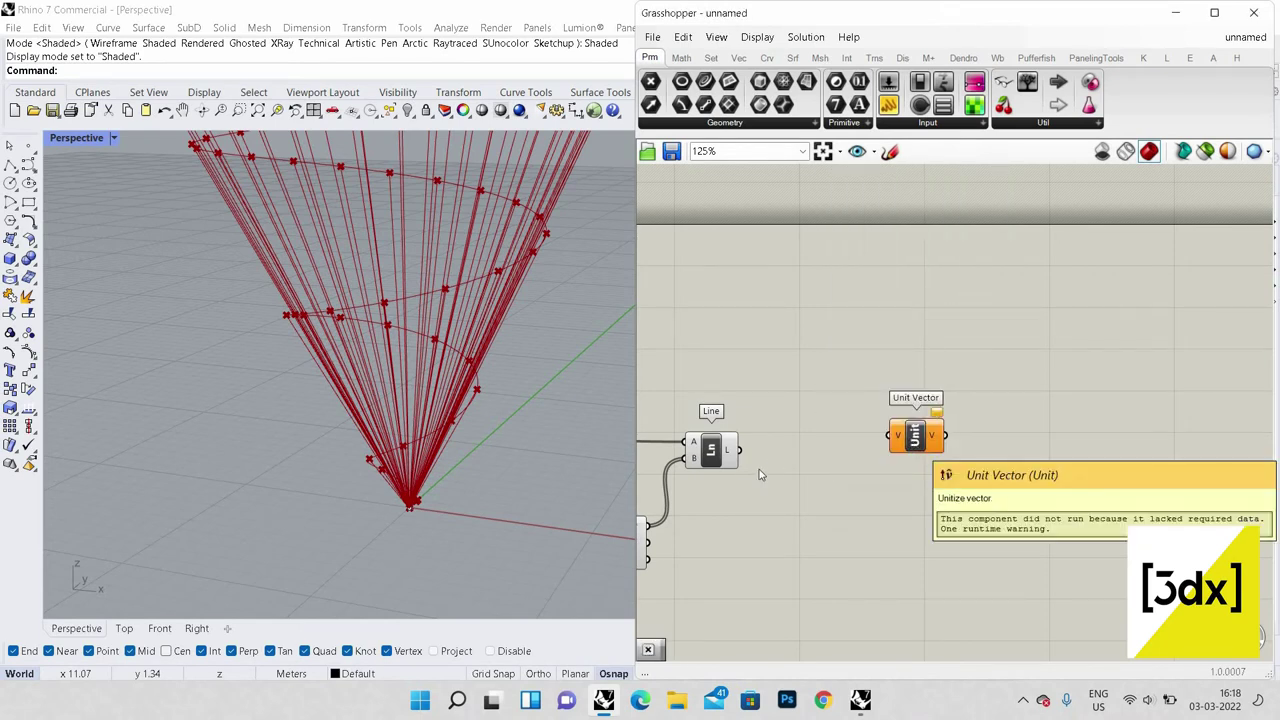
Step: Connect the Line's L output to the Unit Vector's V input and position the Unit Vector closer to the Line component
{"action": "left_click_drag", "start_coordinate": [740, 451], "coordinate": [826, 462]}
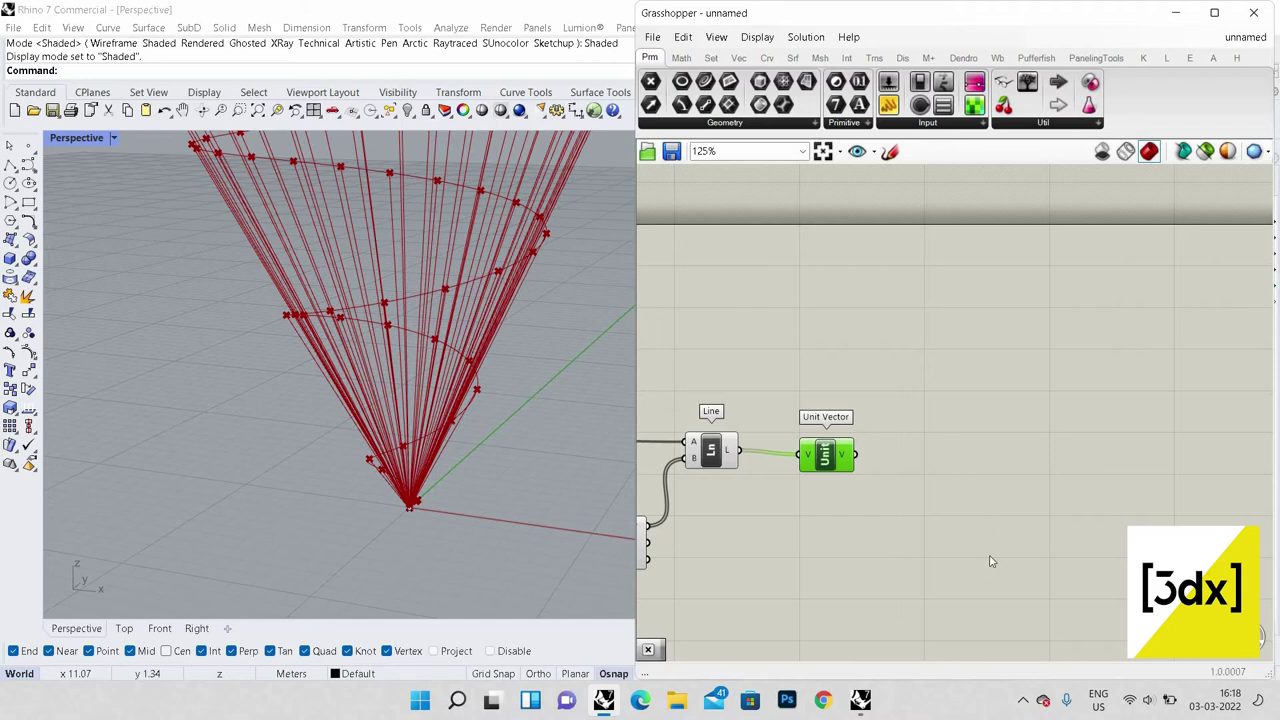
{"action": "scroll", "coordinate": [991, 557], "scroll_direction": "down", "scroll_amount": 3}
{"action": "scroll", "coordinate": [991, 557], "scroll_direction": "up", "scroll_amount": 2}
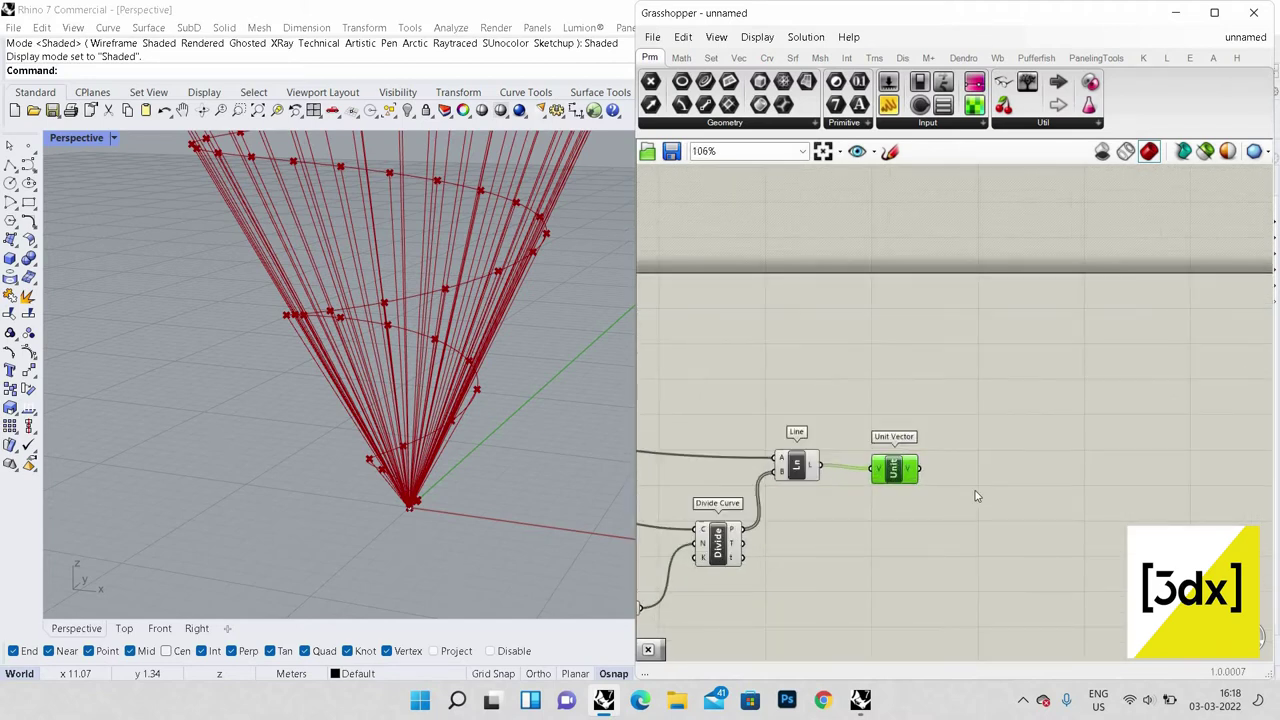
Step: Add a Multiplication component beyond the Unit Vector and connect the Unit Vector's V output to its A input
{"action": "double_click", "coordinate": [975, 490]}
{"action": "type", "text": "MULTIP"}
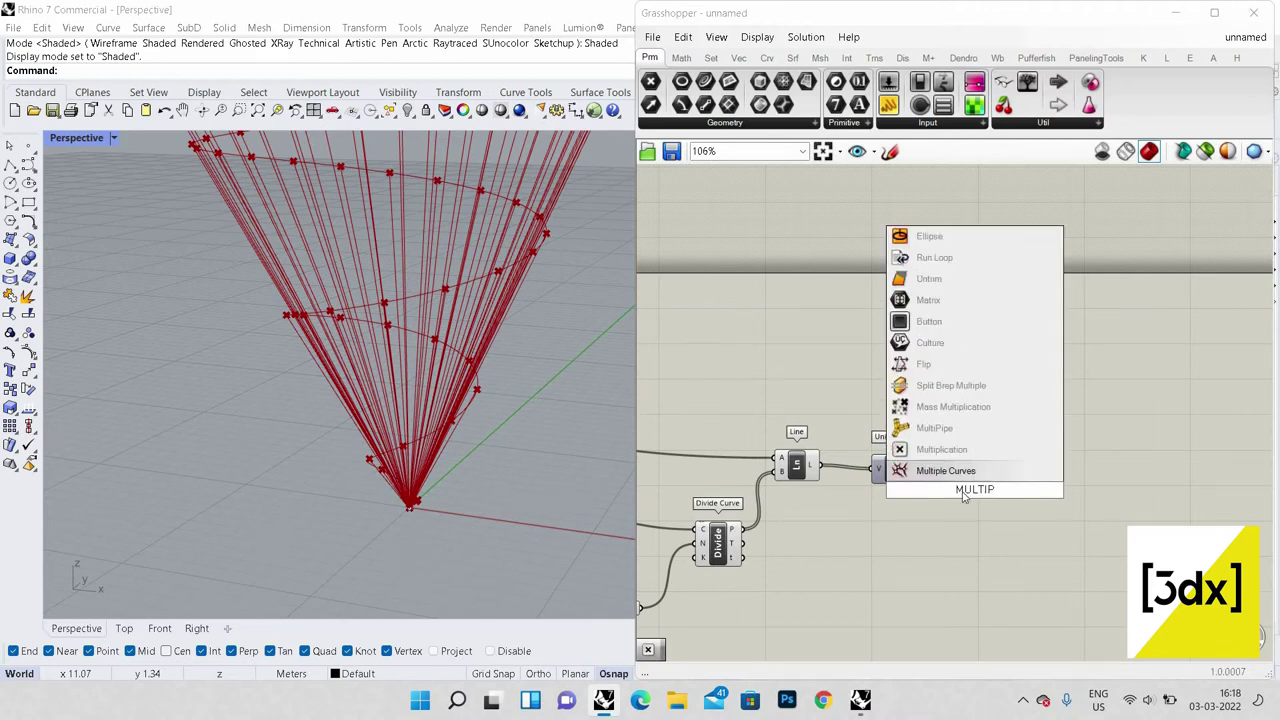
{"action": "left_click", "coordinate": [952, 451]}
{"action": "left_click_drag", "start_coordinate": [981, 495], "coordinate": [992, 495]}
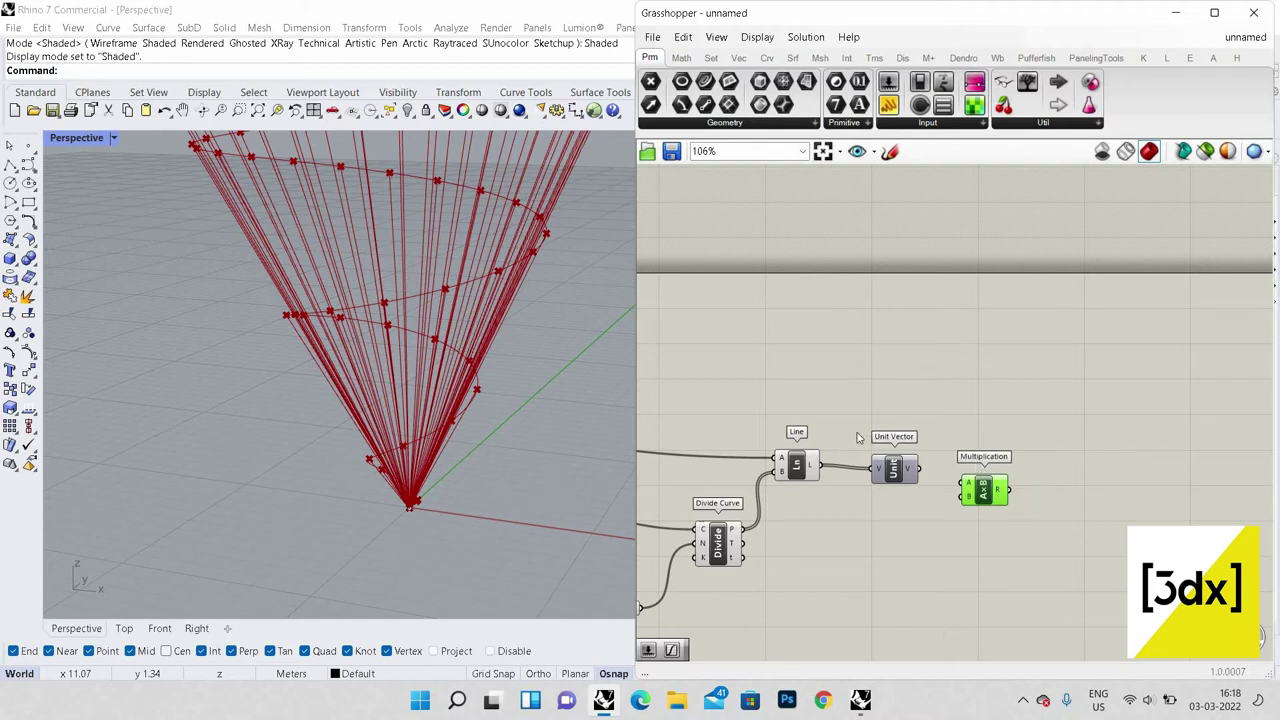
{"action": "scroll", "coordinate": [843, 440], "scroll_direction": "up", "scroll_amount": 3}
{"action": "left_click_drag", "start_coordinate": [898, 464], "coordinate": [820, 437]}
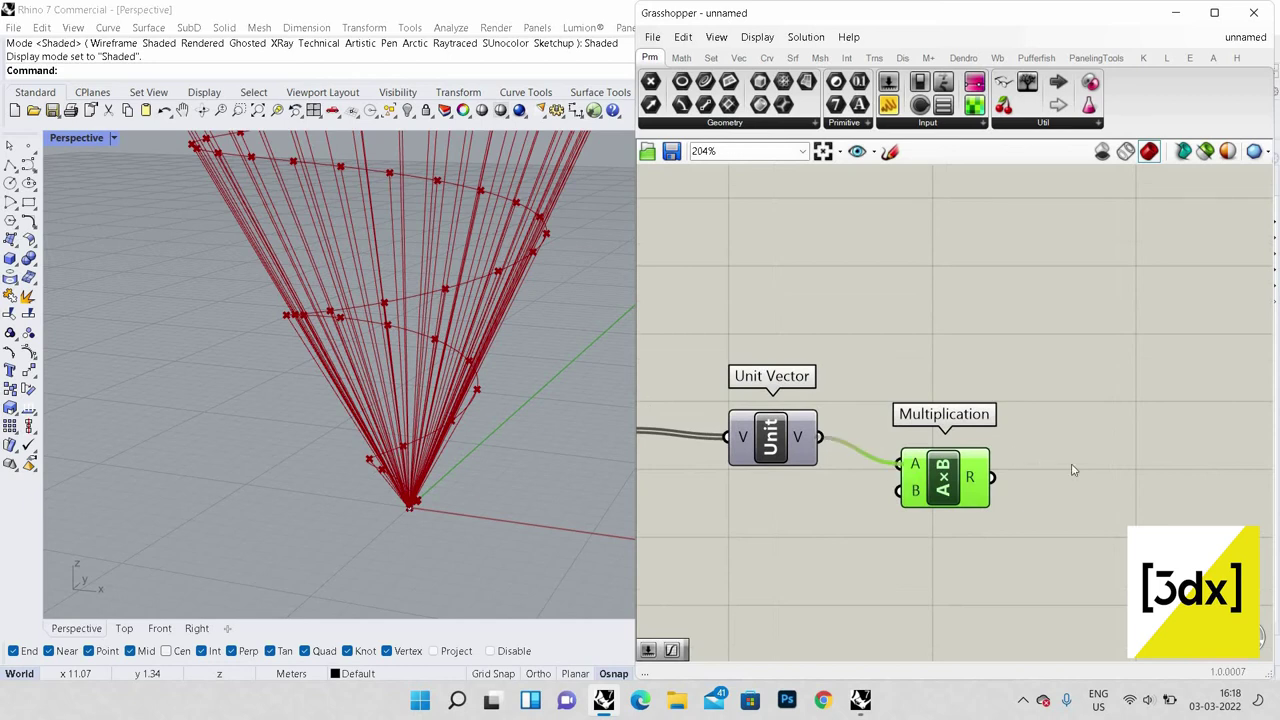
Step: Add a Random component below the Line component and connect its R output to the Multiplication's B input
{"action": "scroll", "coordinate": [1011, 489], "scroll_direction": "down", "scroll_amount": 4}
{"action": "scroll", "coordinate": [1012, 494], "scroll_direction": "up", "scroll_amount": 2}
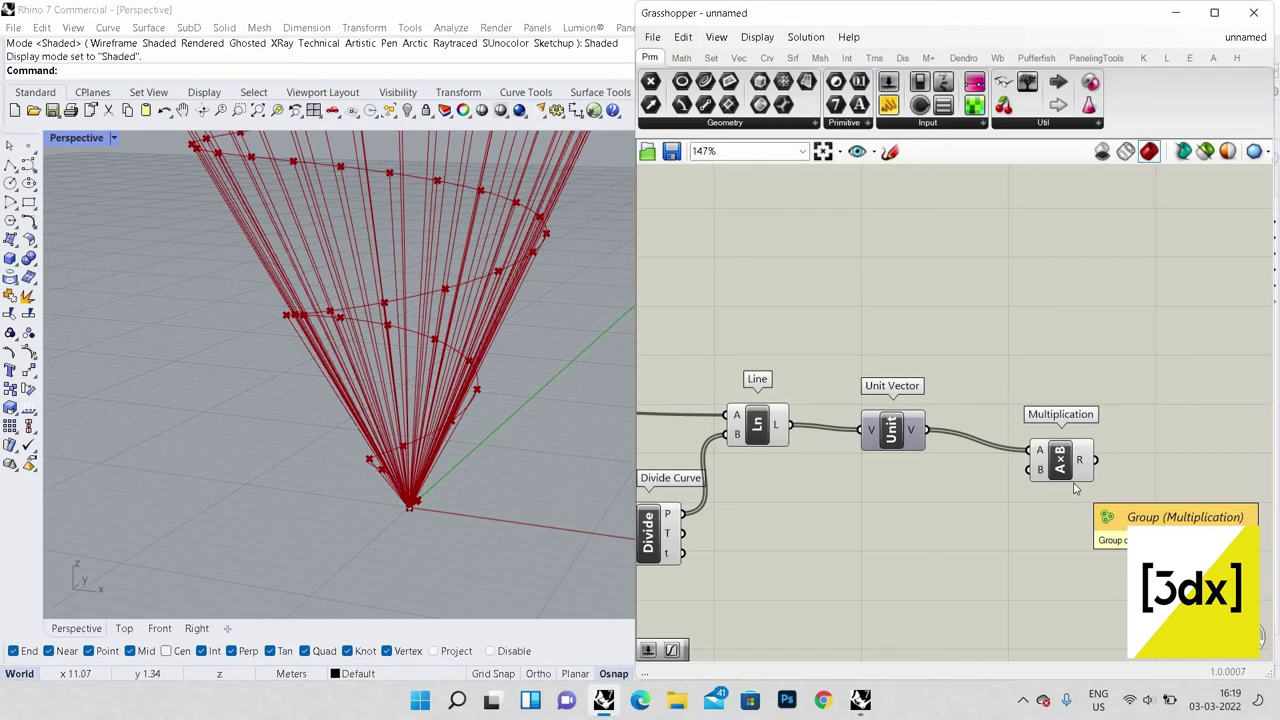
{"action": "scroll", "coordinate": [1118, 461], "scroll_direction": "down", "scroll_amount": 2}
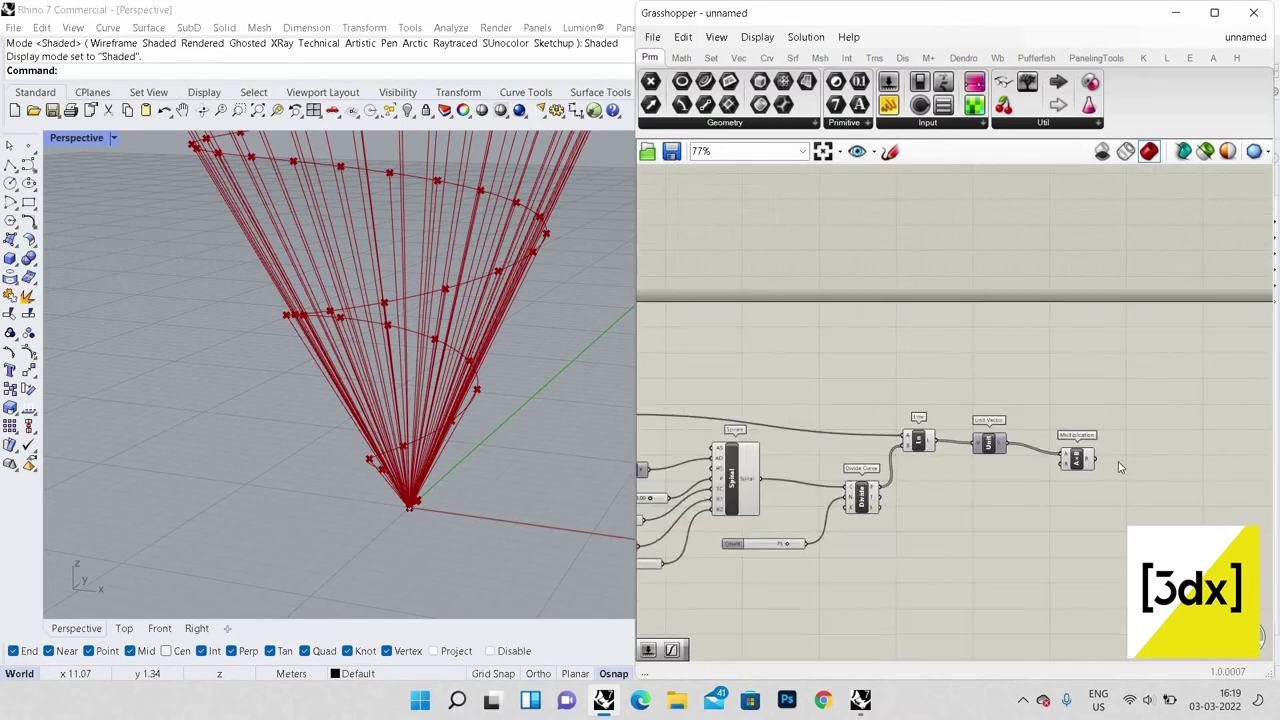
{"action": "scroll", "coordinate": [1124, 469], "scroll_direction": "down", "scroll_amount": 4}
{"action": "scroll", "coordinate": [1037, 521], "scroll_direction": "down", "scroll_amount": 2}
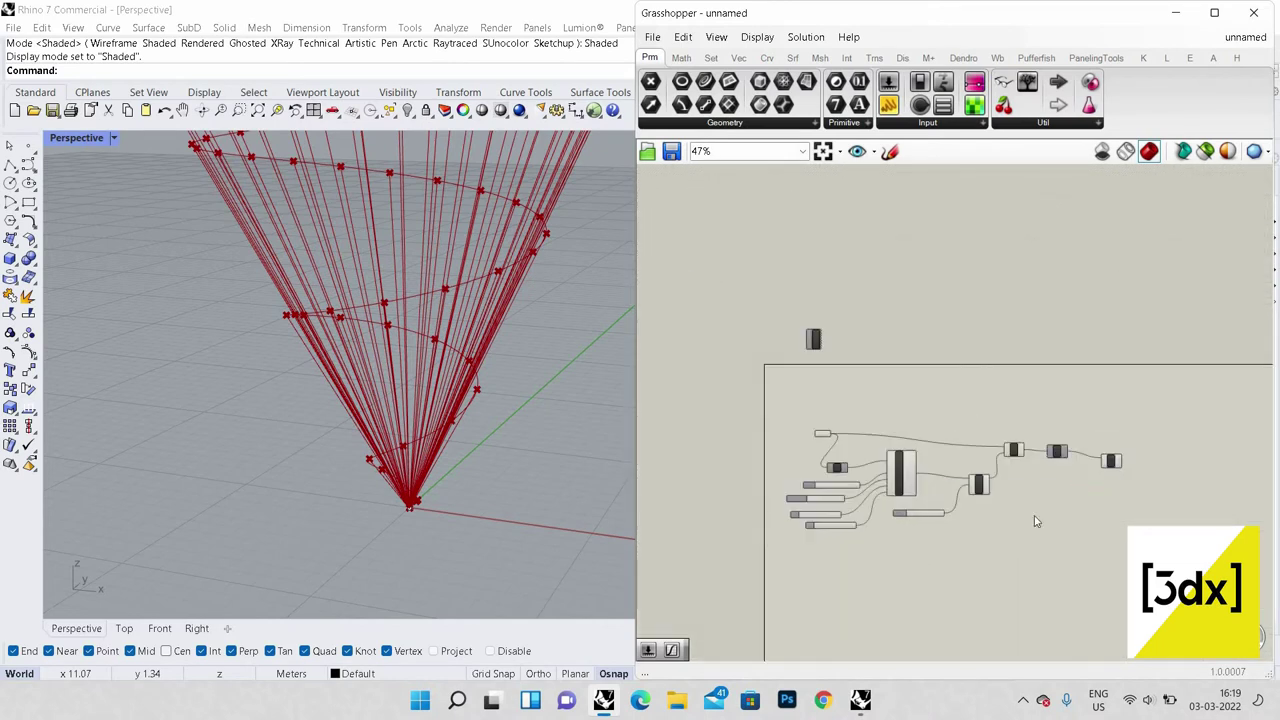
{"action": "scroll", "coordinate": [1013, 533], "scroll_direction": "up", "scroll_amount": 3}
{"action": "scroll", "coordinate": [1013, 532], "scroll_direction": "up", "scroll_amount": 2}
{"action": "double_click", "coordinate": [1013, 532]}
{"action": "type", "text": "R"}
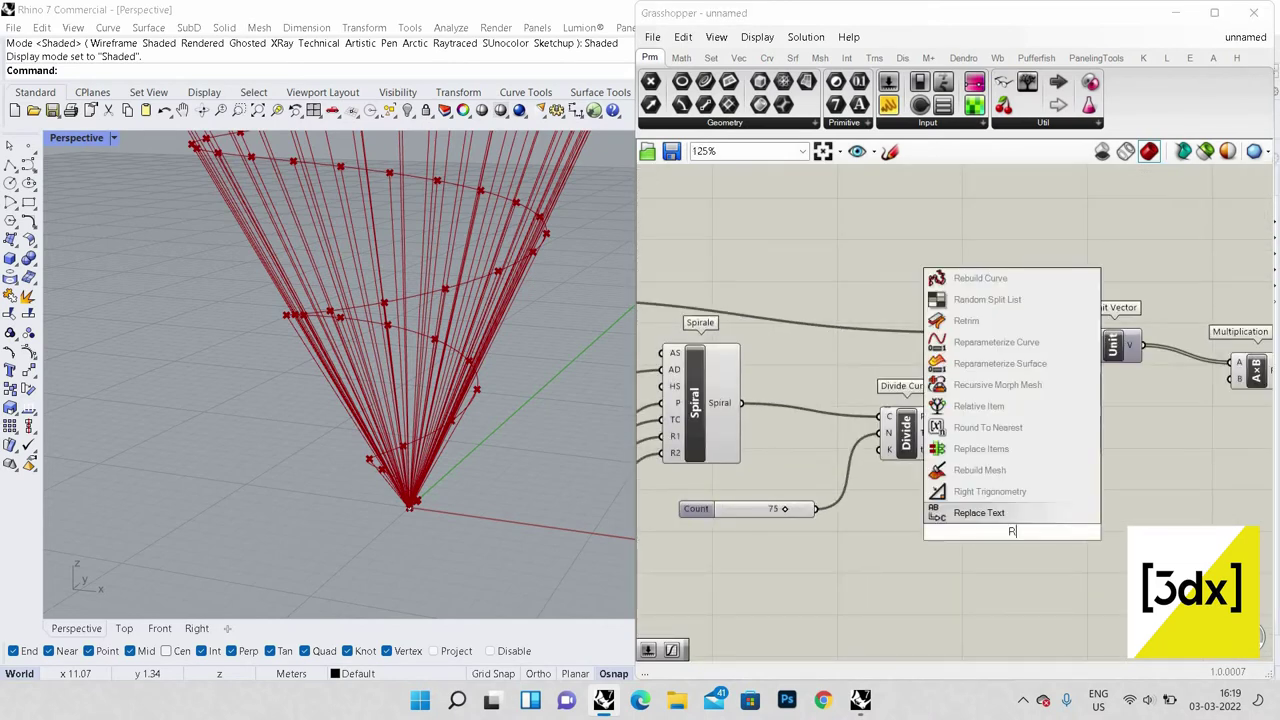
{"action": "type", "text": "ANDOM"}
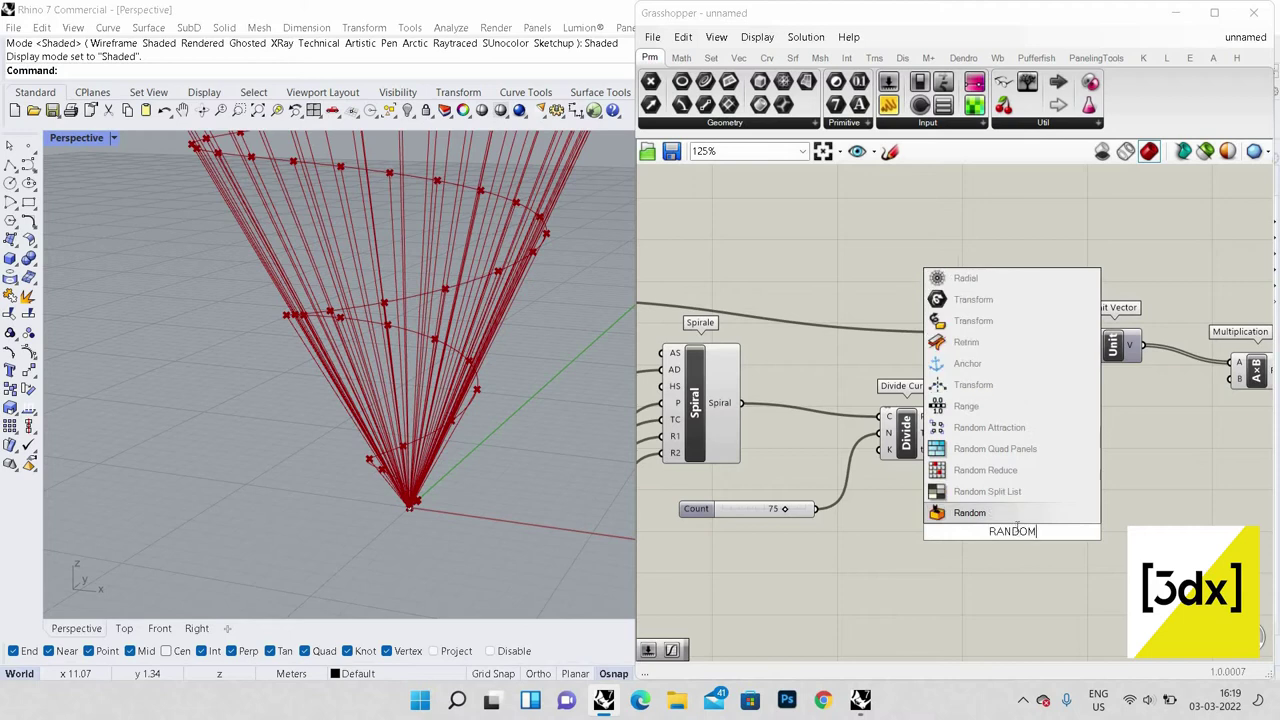
{"action": "left_click", "coordinate": [1016, 515]}
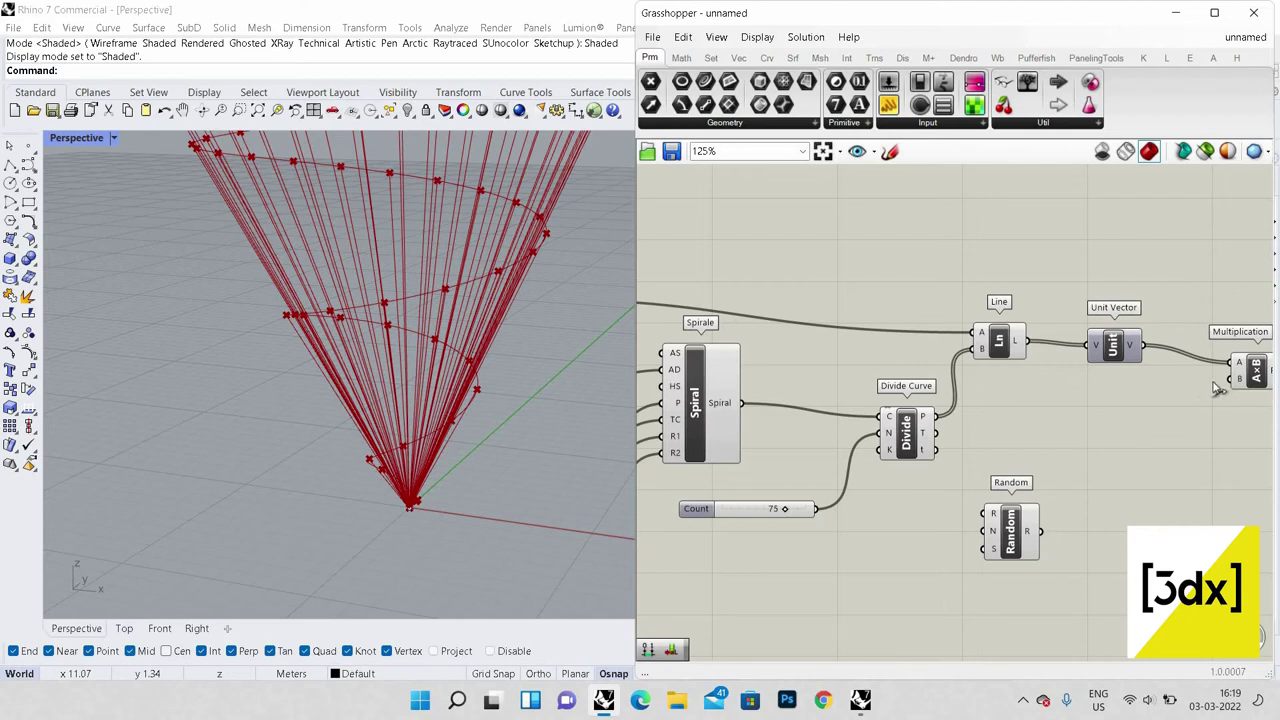
{"action": "left_click_drag", "start_coordinate": [1040, 531], "coordinate": [1231, 380]}
{"action": "left_click_drag", "start_coordinate": [1018, 545], "coordinate": [1050, 546]}
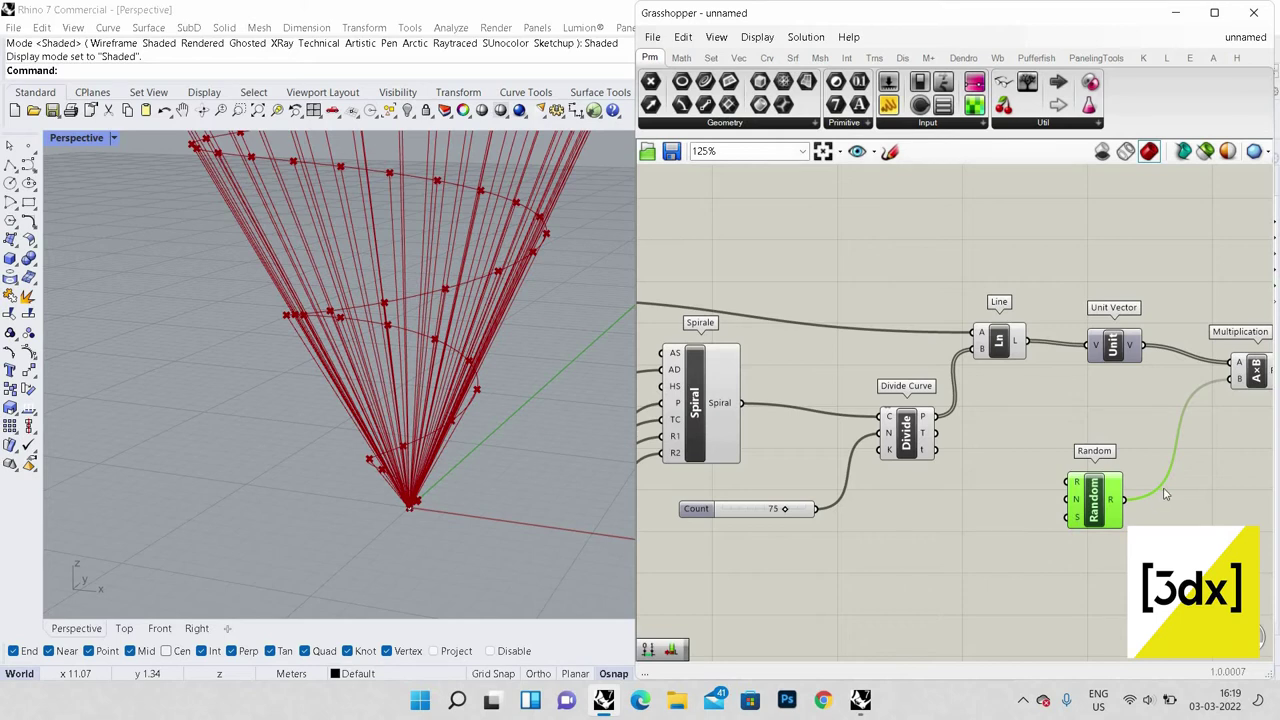
Step: Place an empty Panel on the canvas between the Count slider and the Random component
{"action": "scroll", "coordinate": [1057, 514], "scroll_direction": "up", "scroll_amount": 5}
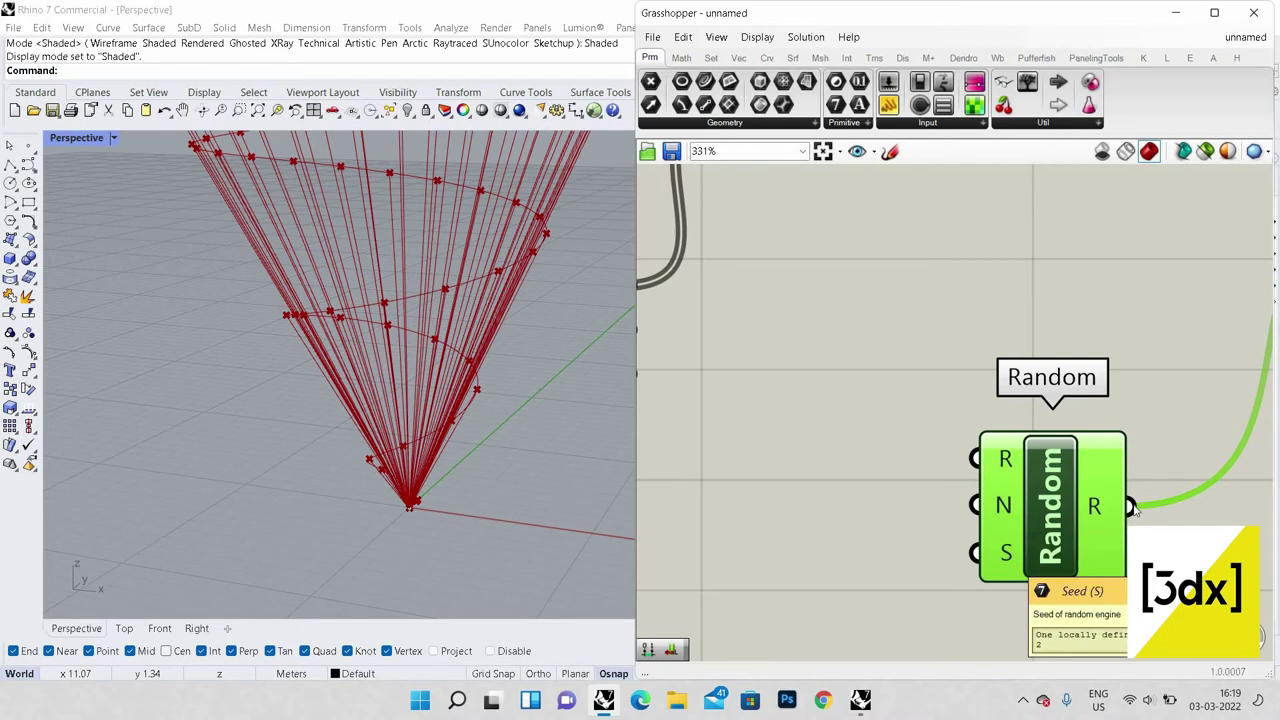
{"action": "scroll", "coordinate": [1092, 546], "scroll_direction": "down", "scroll_amount": 3}
{"action": "scroll", "coordinate": [1092, 546], "scroll_direction": "down", "scroll_amount": 2}
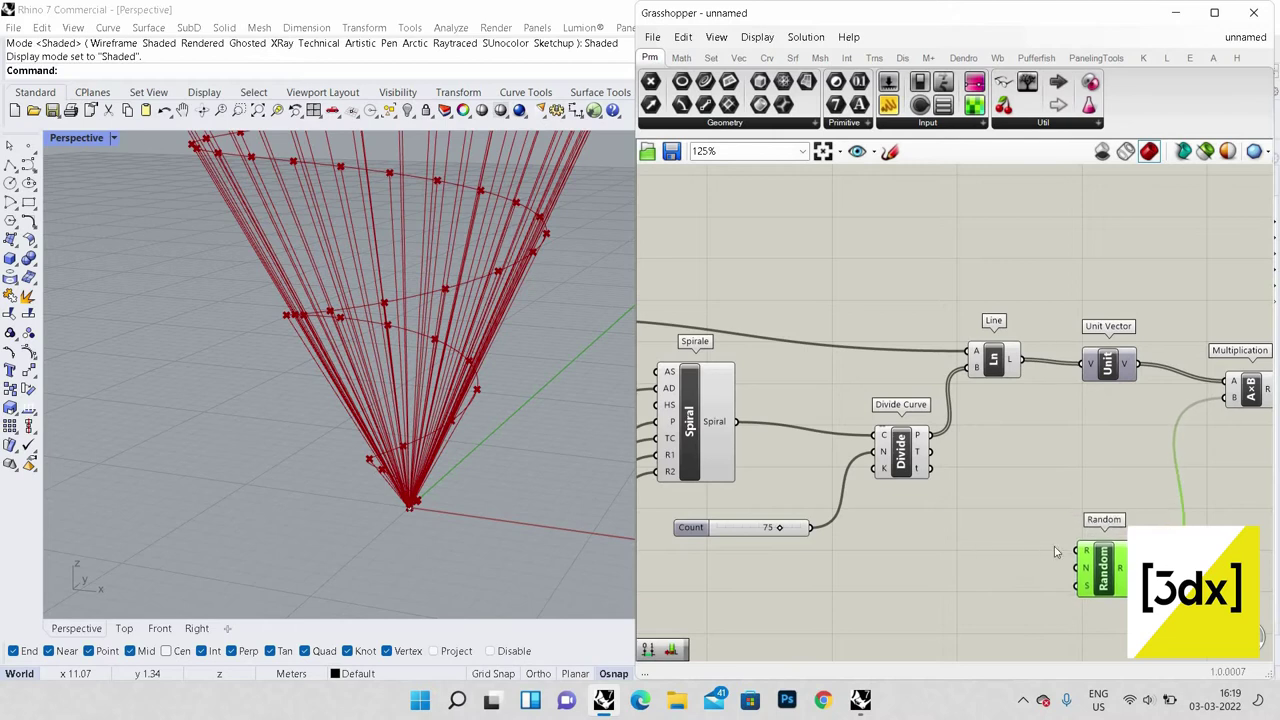
{"action": "scroll", "coordinate": [1020, 557], "scroll_direction": "up", "scroll_amount": 2}
{"action": "scroll", "coordinate": [1034, 549], "scroll_direction": "down", "scroll_amount": 1}
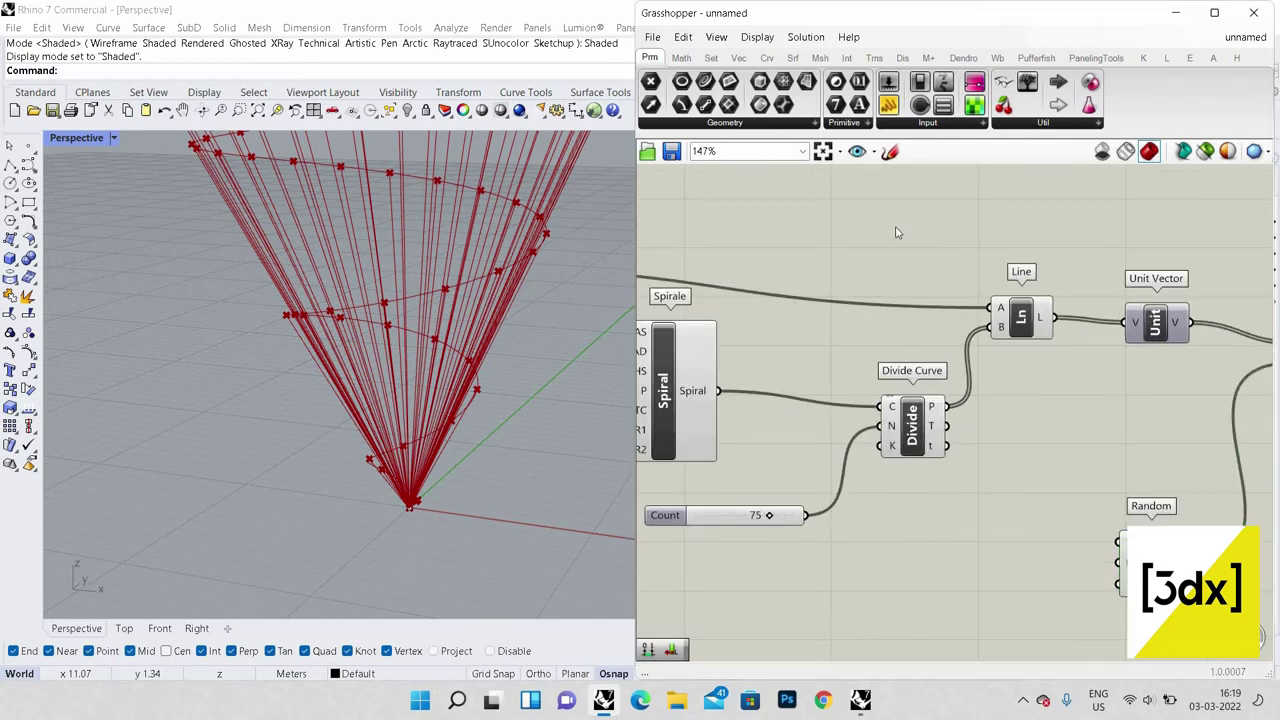
{"action": "double_click", "coordinate": [903, 550]}
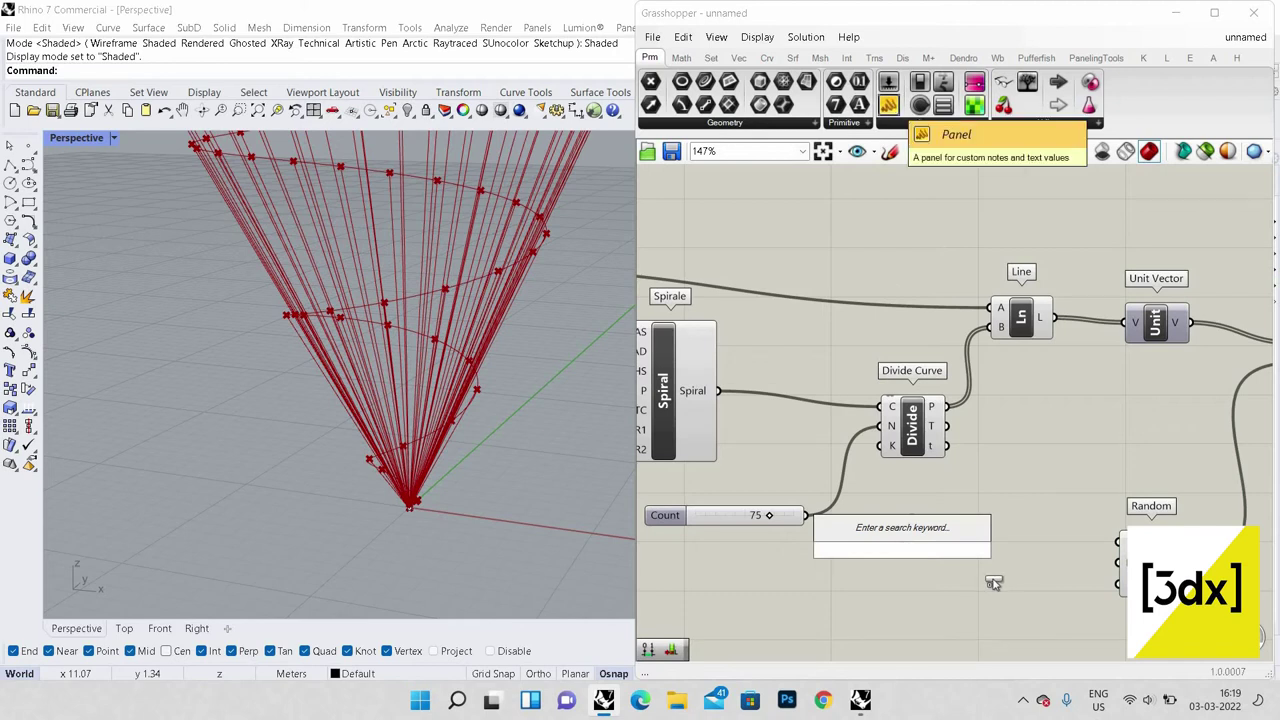
{"action": "left_click", "coordinate": [959, 563]}
Step: Replace the new panel's placeholder content with the domain 3 TO 7
{"action": "double_click", "coordinate": [960, 563]}
{"action": "left_click", "coordinate": [959, 563]}
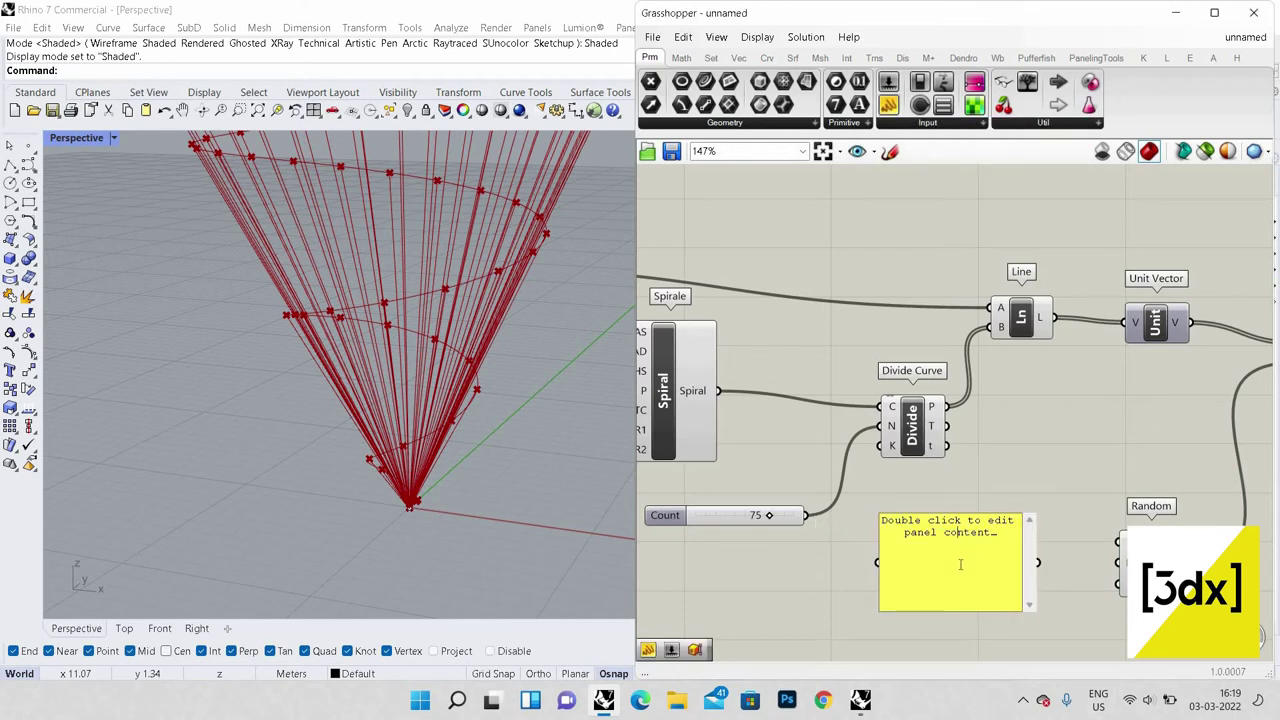
{"action": "type", "text": "3 TO"}
{"action": "key", "text": "ctrl+a"}
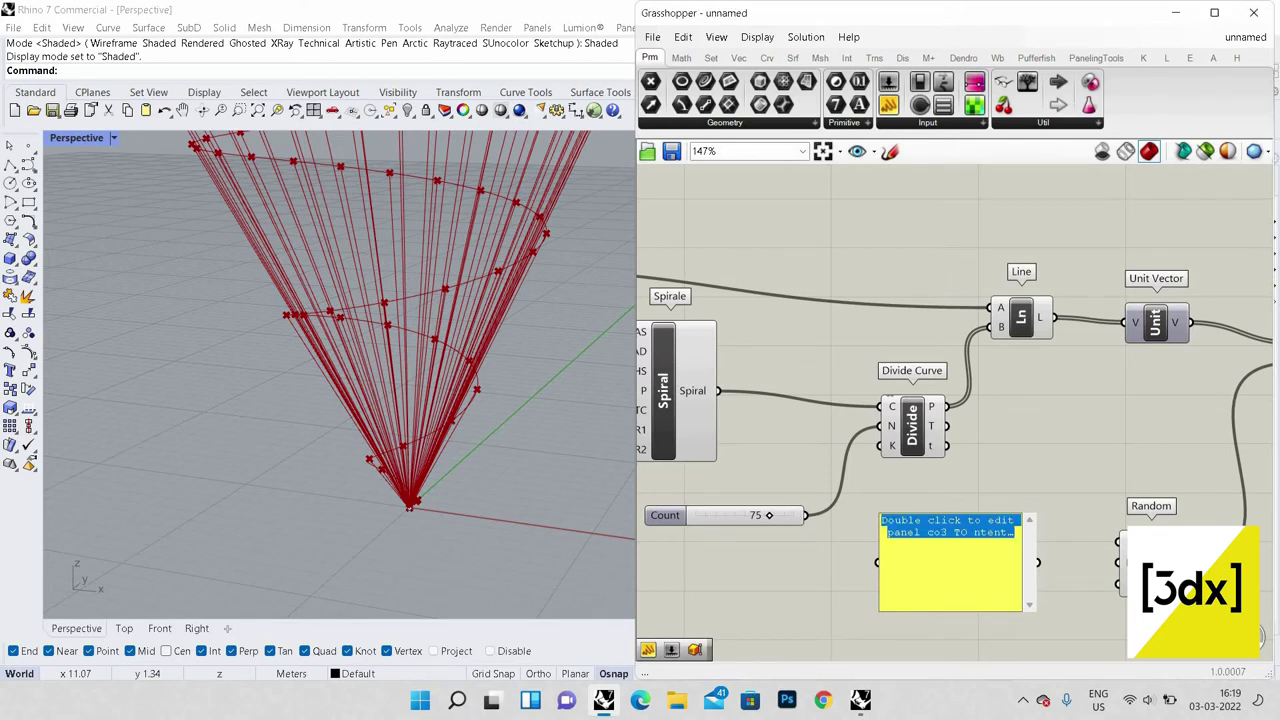
{"action": "key", "text": "BackSpace"}
{"action": "type", "text": "3 T"}
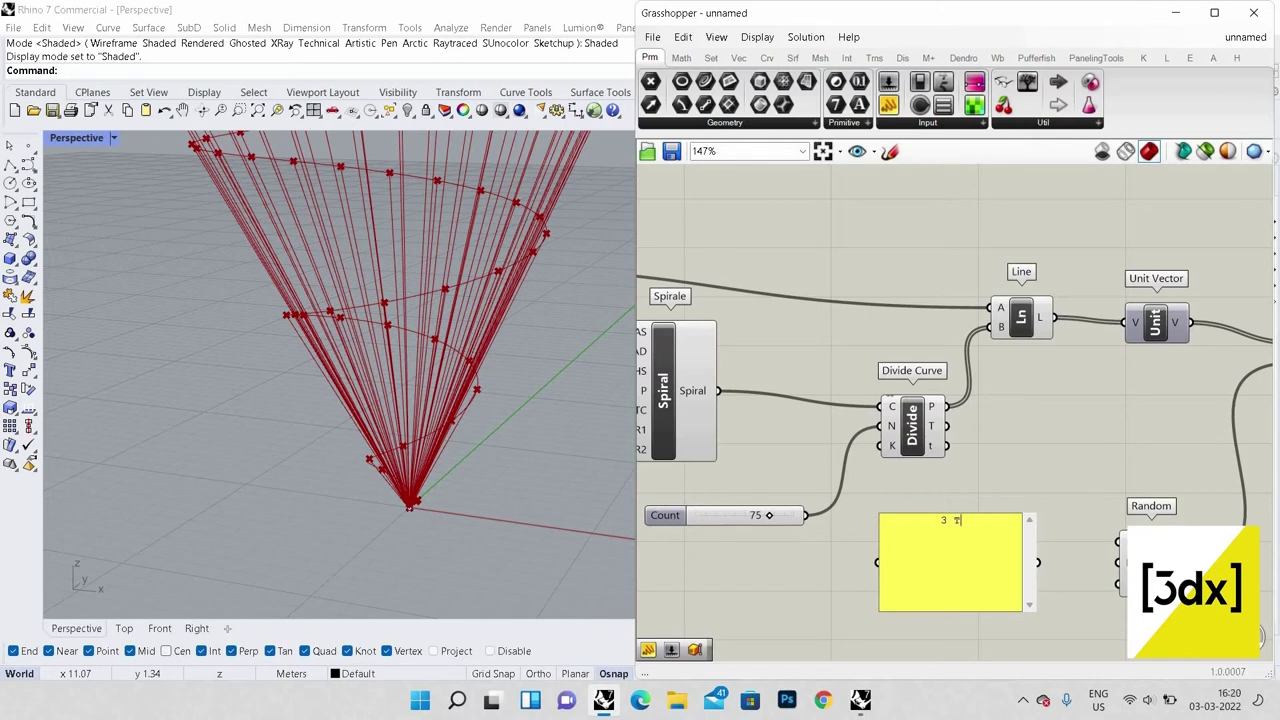
{"action": "type", "text": "O 7"}
{"action": "left_click", "coordinate": [1048, 576]}
{"action": "scroll", "coordinate": [1041, 558], "scroll_direction": "up", "scroll_amount": 2}
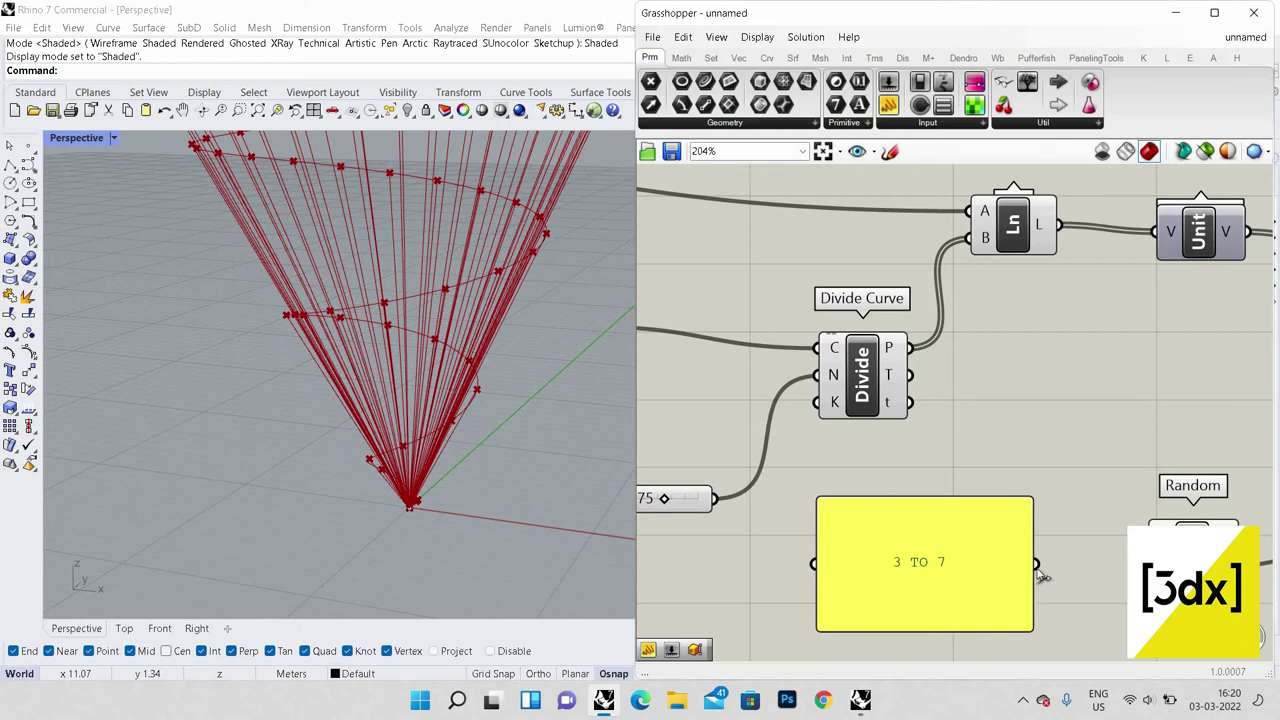
Step: Connect the 3 TO 7 panel to the Random's R input, then shrink the panel and reposition it
{"action": "left_click_drag", "start_coordinate": [1036, 563], "coordinate": [1130, 540]}
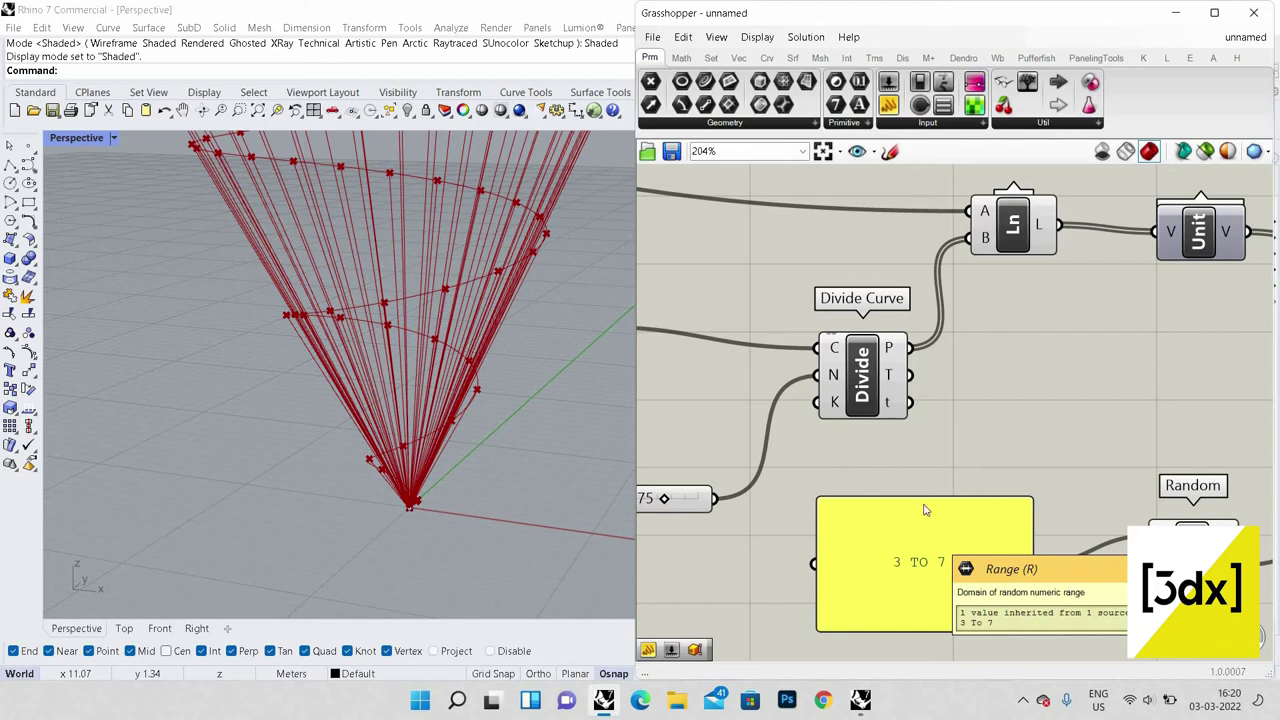
{"action": "left_click_drag", "start_coordinate": [934, 497], "coordinate": [930, 577]}
{"action": "left_click_drag", "start_coordinate": [985, 613], "coordinate": [966, 534]}
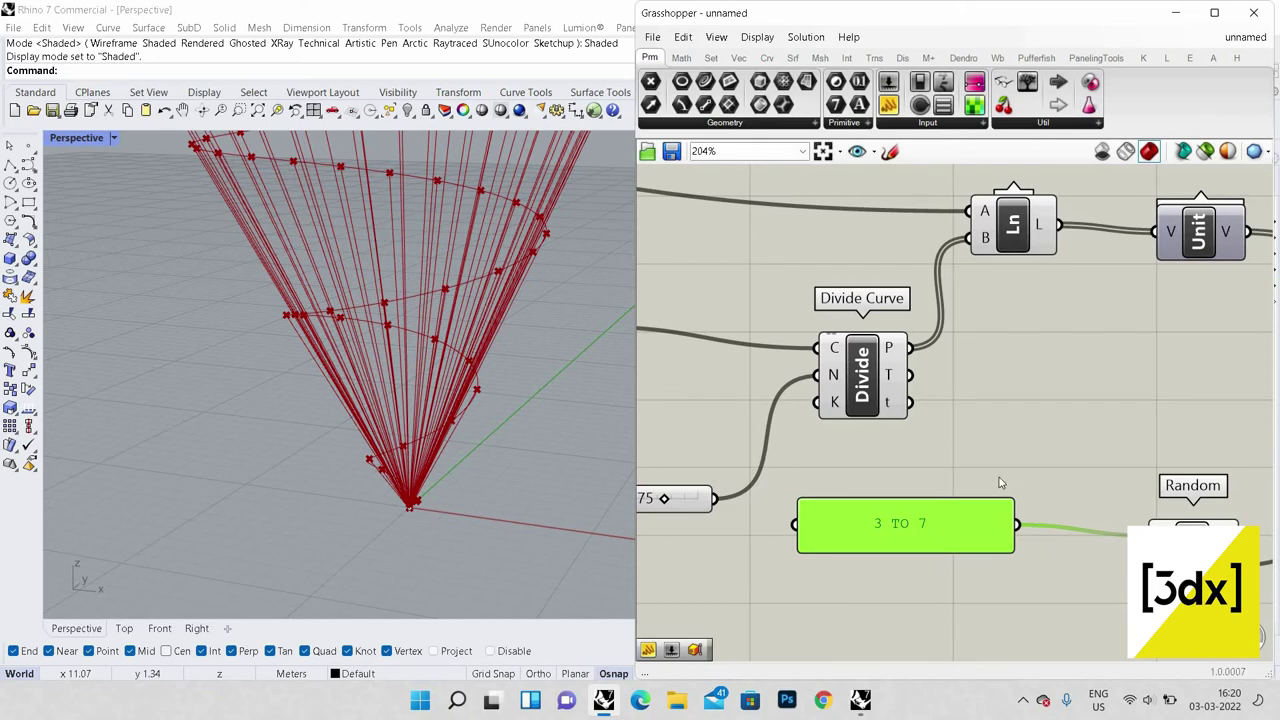
{"action": "scroll", "coordinate": [953, 487], "scroll_direction": "down", "scroll_amount": 4}
{"action": "left_click_drag", "start_coordinate": [924, 480], "coordinate": [901, 512]}
Step: Connect the Divide Curve's Count slider to the Random's N input as well
{"action": "scroll", "coordinate": [905, 458], "scroll_direction": "up", "scroll_amount": 3}
{"action": "scroll", "coordinate": [806, 440], "scroll_direction": "down", "scroll_amount": 2}
{"action": "left_click_drag", "start_coordinate": [795, 435], "coordinate": [1097, 517]}
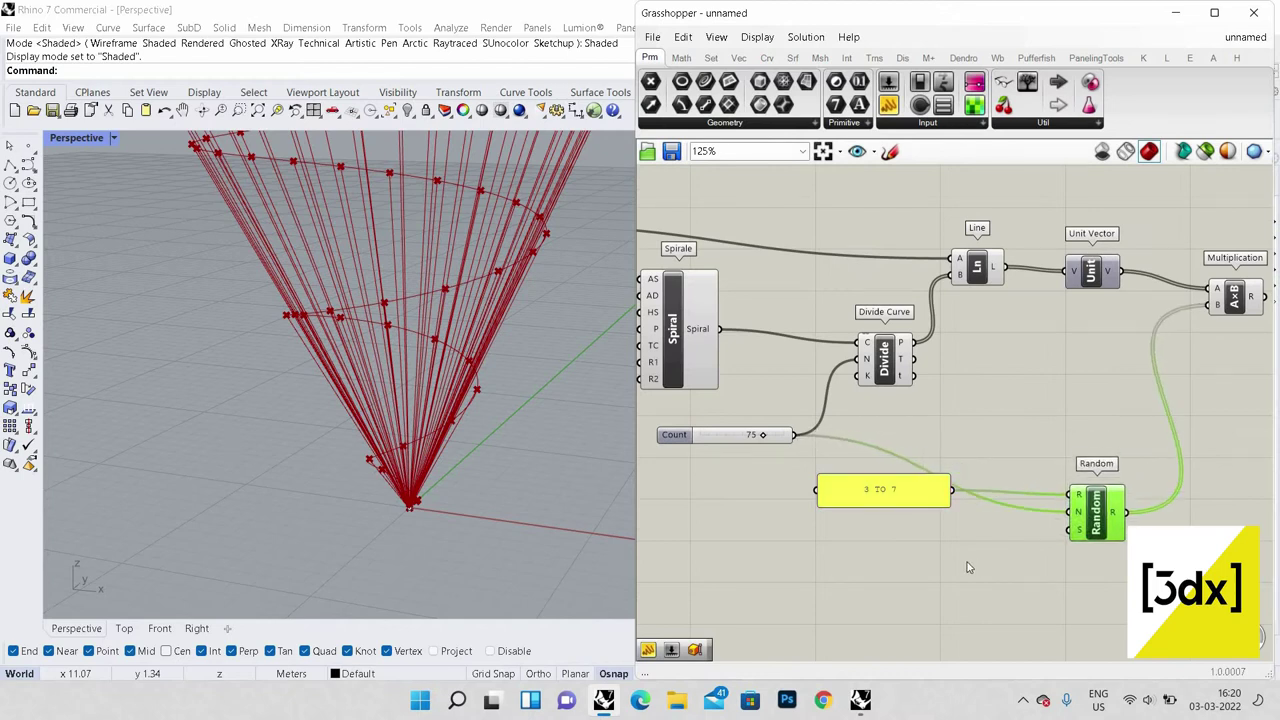
Step: Add a number slider with the value 7 below the panel and connect it to the Random's S input
{"action": "left_click", "coordinate": [973, 566]}
{"action": "double_click", "coordinate": [973, 566]}
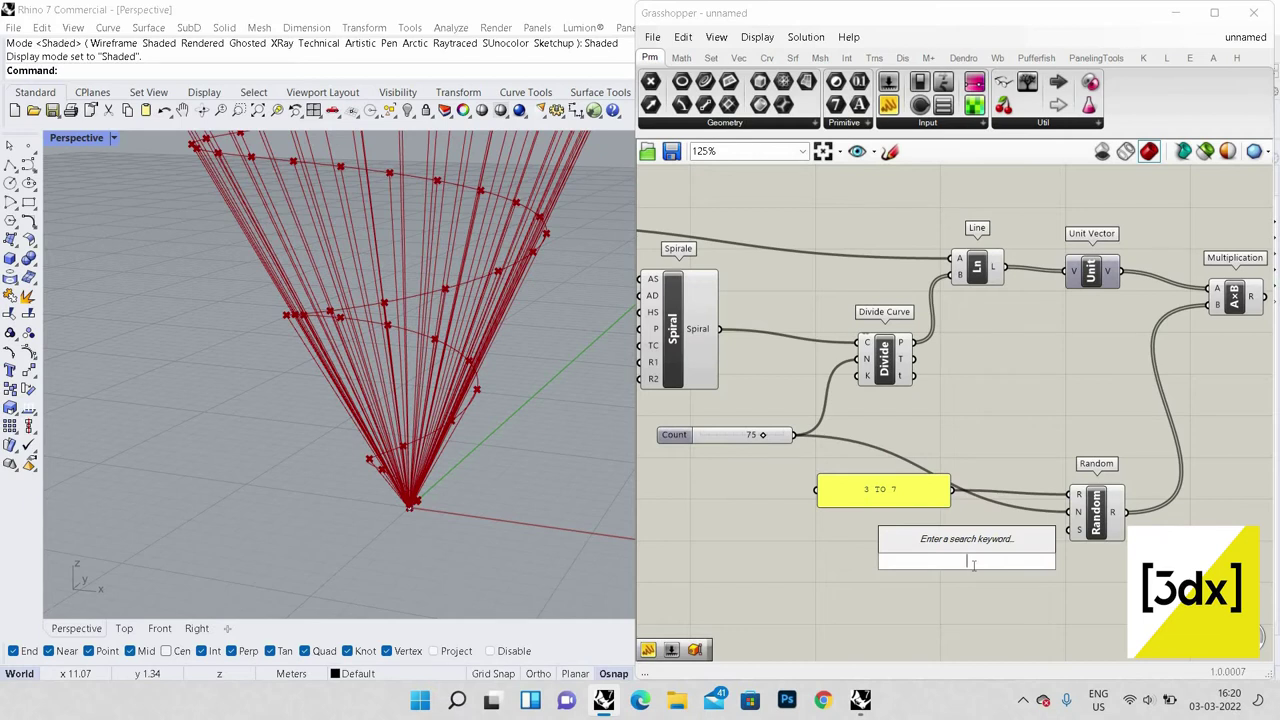
{"action": "type", "text": "7"}
{"action": "key", "text": "Return"}
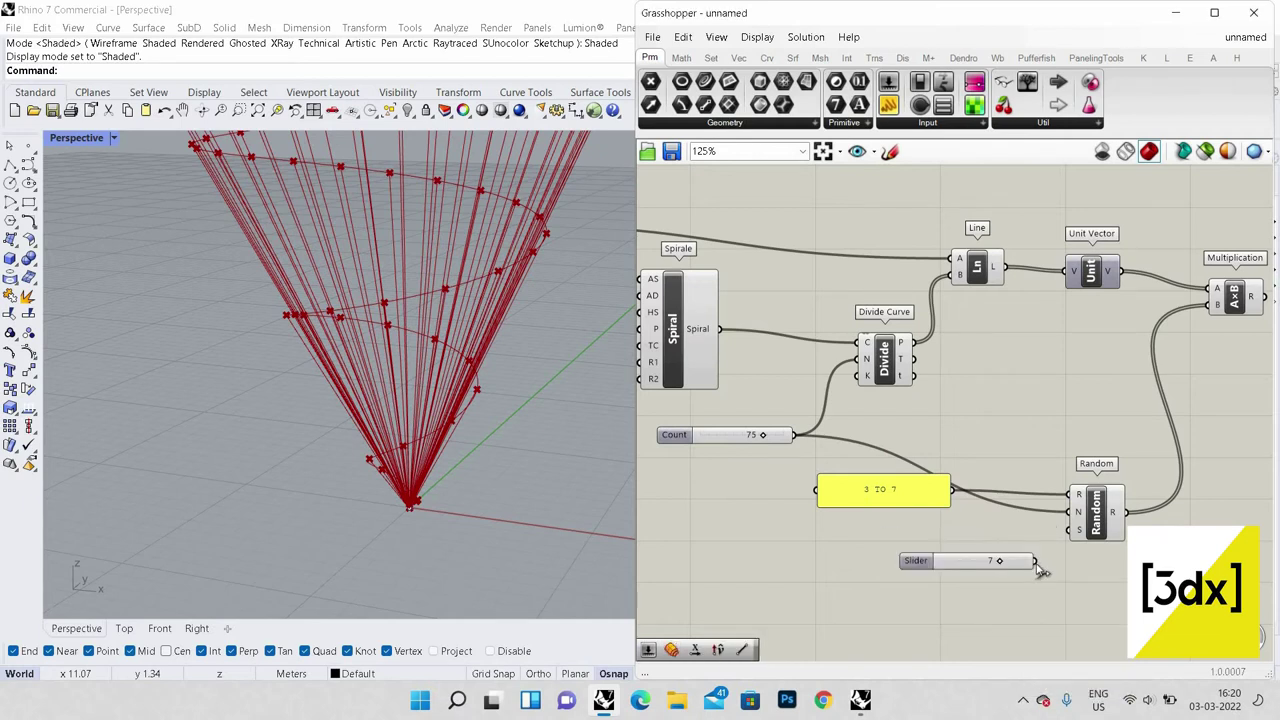
{"action": "left_click_drag", "start_coordinate": [1036, 561], "coordinate": [1068, 529]}
{"action": "scroll", "coordinate": [1046, 427], "scroll_direction": "down", "scroll_amount": 3}
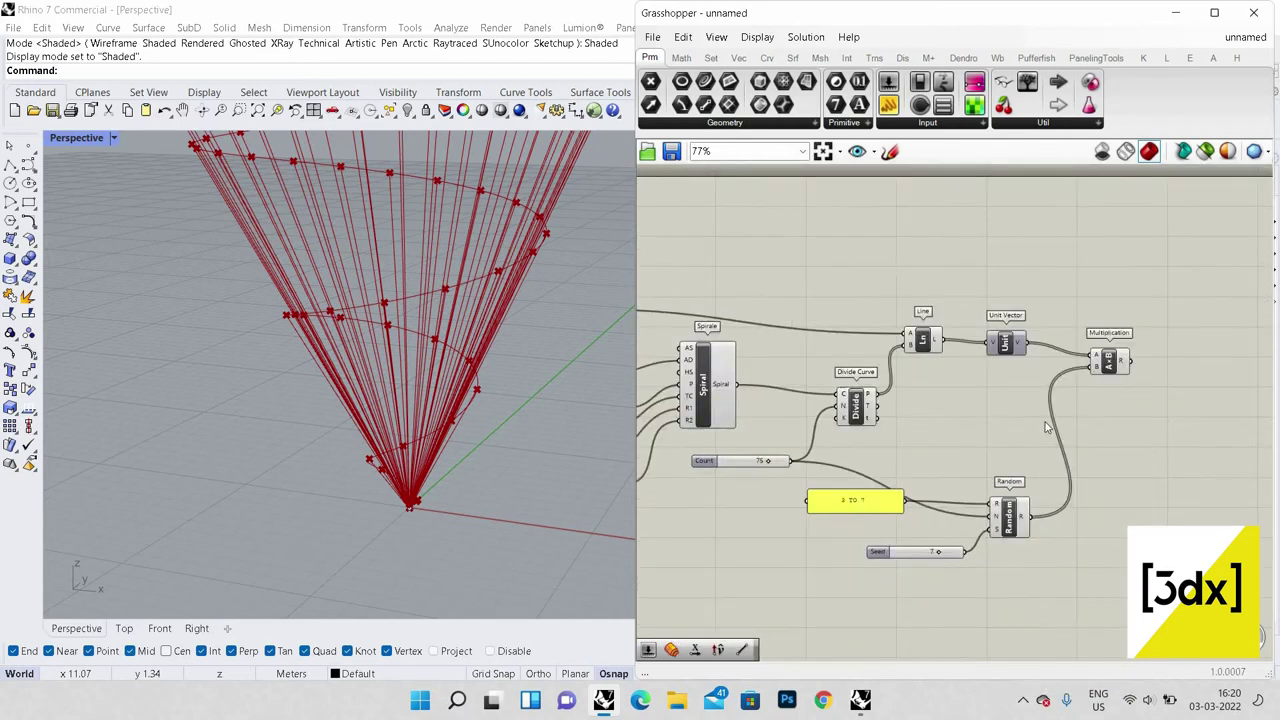
Step: Add a Move component beyond the Multiplication and connect the Multiplication's R output to the Move's T input
{"action": "scroll", "coordinate": [1046, 427], "scroll_direction": "up", "scroll_amount": 5}
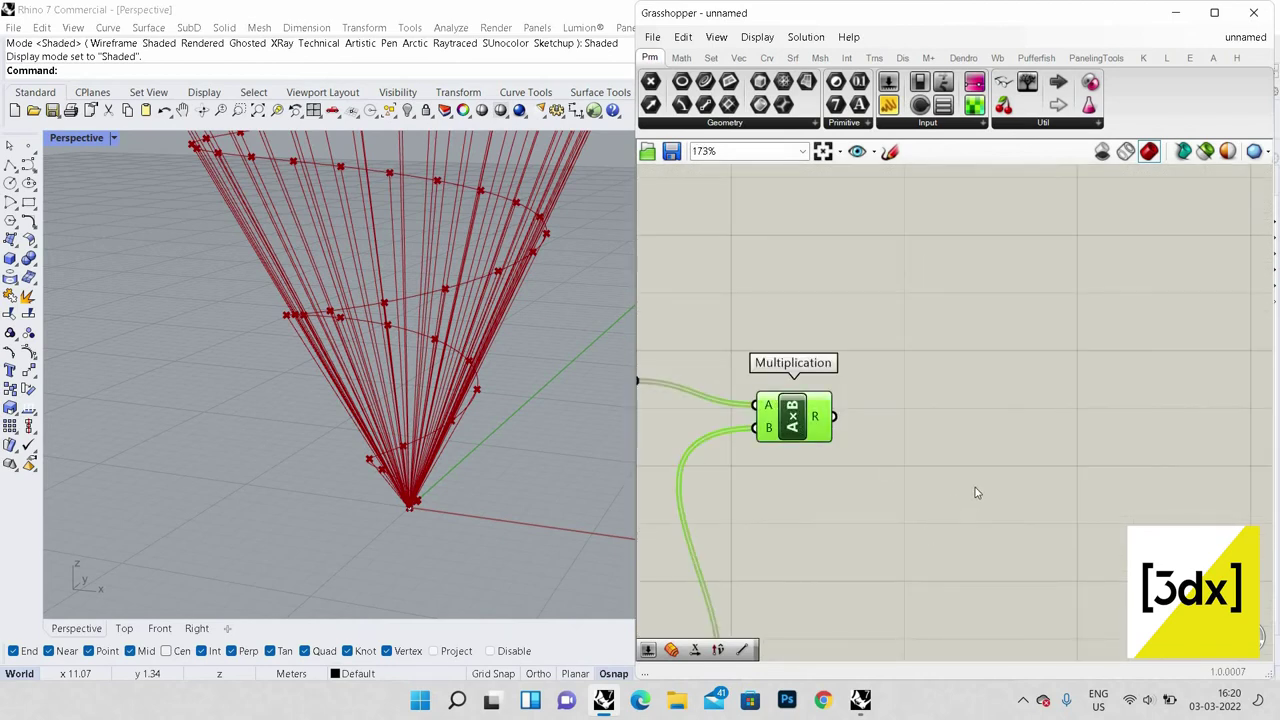
{"action": "scroll", "coordinate": [975, 490], "scroll_direction": "down", "scroll_amount": 2}
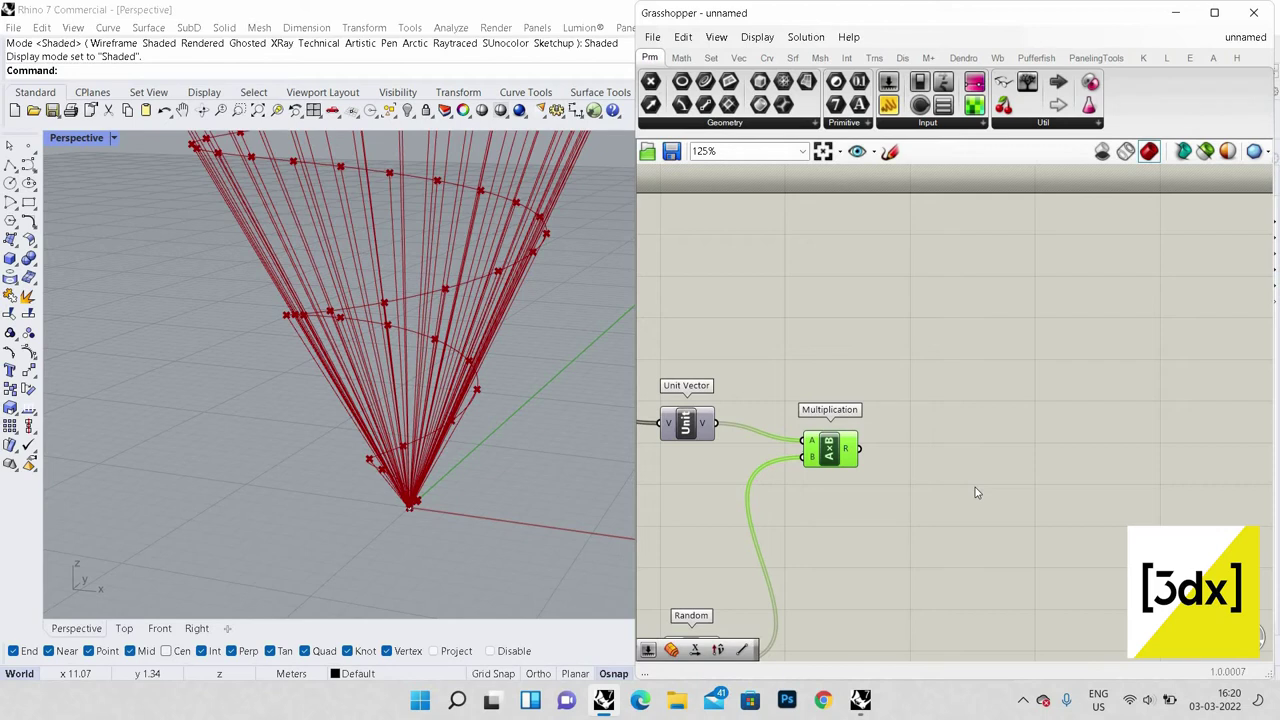
{"action": "left_click", "coordinate": [1107, 492]}
{"action": "double_click", "coordinate": [1107, 492]}
{"action": "type", "text": "MOVE"}
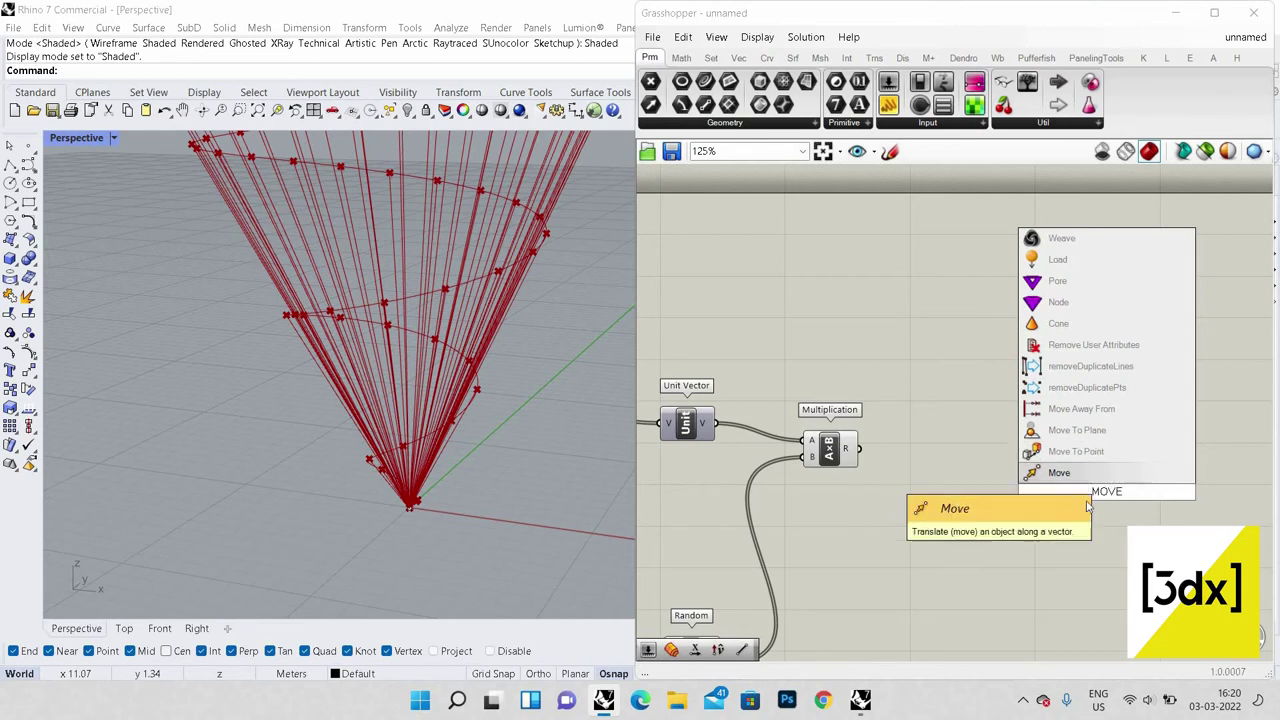
{"action": "left_click", "coordinate": [1108, 476]}
{"action": "left_click_drag", "start_coordinate": [1105, 516], "coordinate": [1112, 536]}
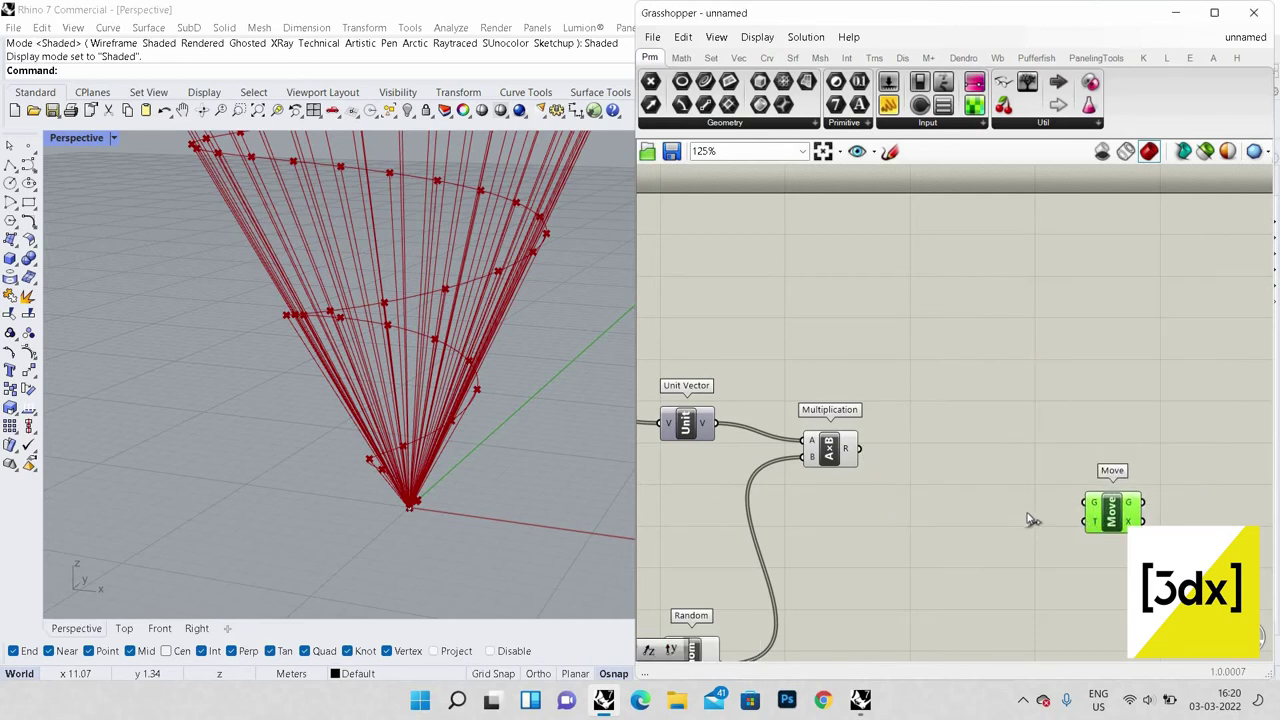
{"action": "left_click_drag", "start_coordinate": [858, 448], "coordinate": [1088, 520]}
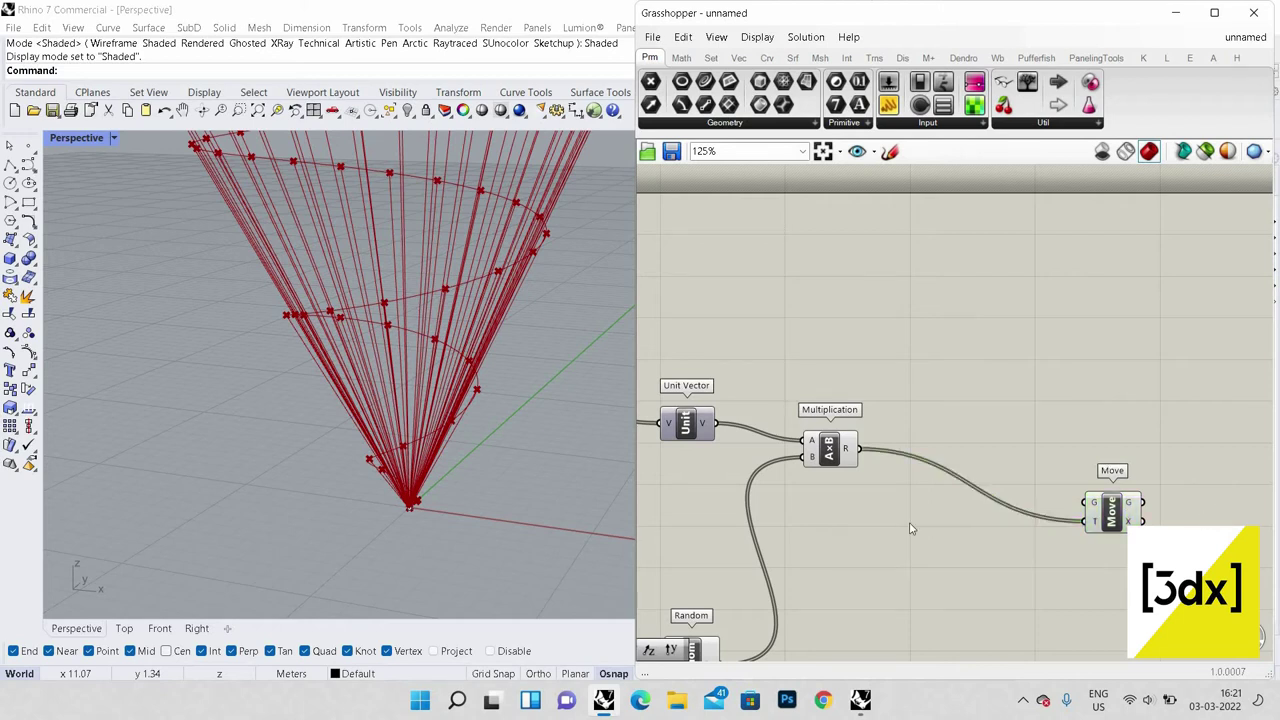
Step: Connect the Divide Curve's P output to the Move's G input
{"action": "scroll", "coordinate": [822, 500], "scroll_direction": "down", "scroll_amount": 3}
{"action": "scroll", "coordinate": [822, 500], "scroll_direction": "up", "scroll_amount": 3}
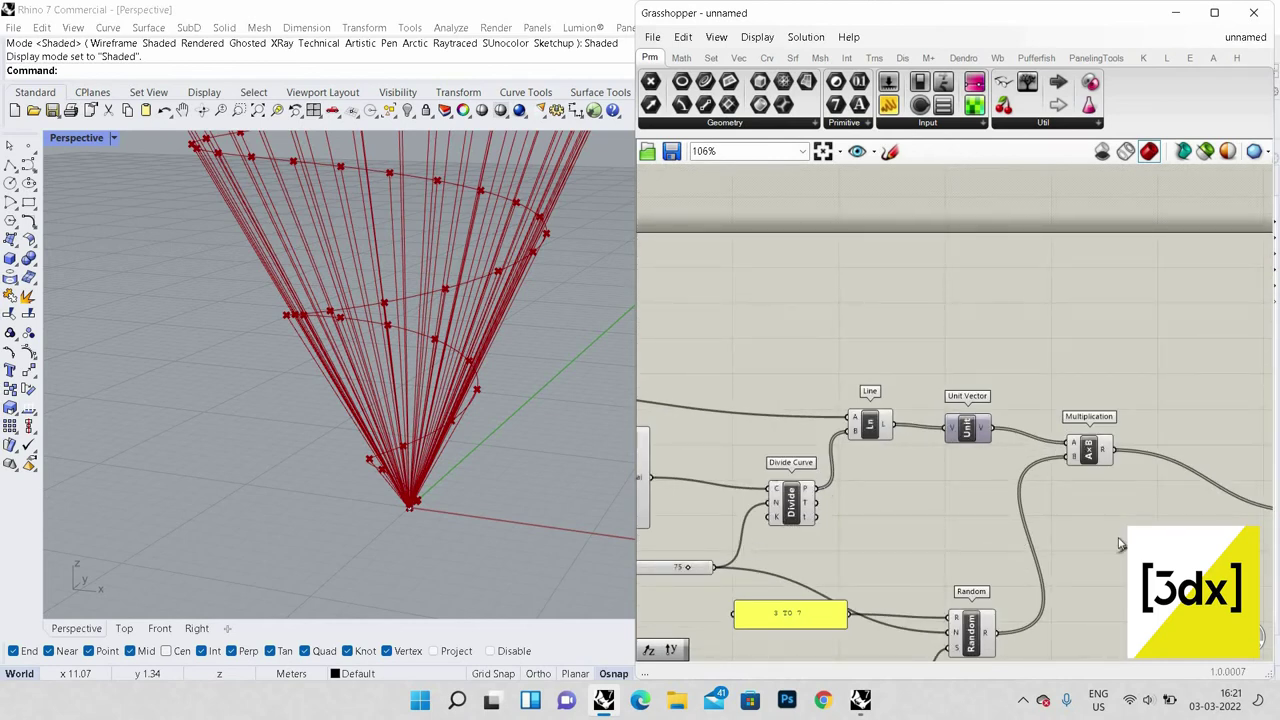
{"action": "scroll", "coordinate": [1072, 527], "scroll_direction": "down", "scroll_amount": 2}
{"action": "scroll", "coordinate": [1040, 507], "scroll_direction": "up", "scroll_amount": 5}
{"action": "left_click_drag", "start_coordinate": [1072, 527], "coordinate": [1076, 494]}
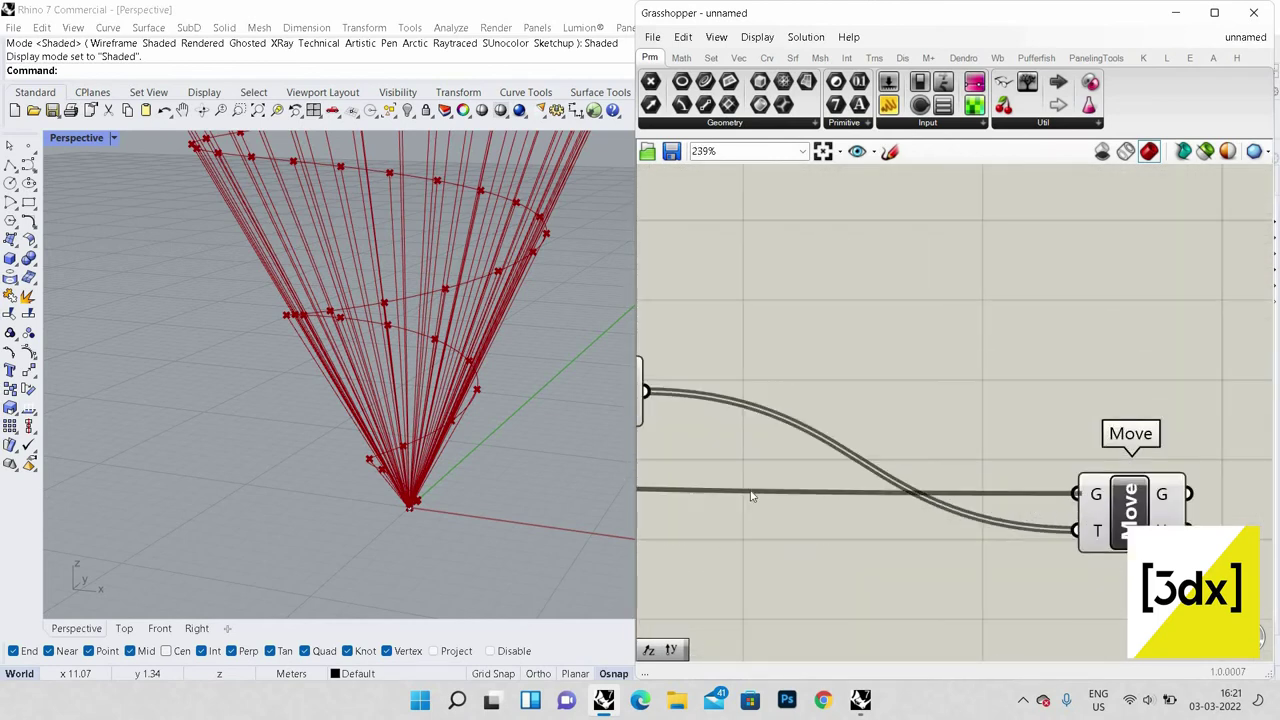
Step: Examine the moved points around the spiral from several angles in the Perspective viewport
{"action": "scroll", "coordinate": [591, 394], "scroll_direction": "down", "scroll_amount": 3}
{"action": "right_click_drag", "start_coordinate": [548, 363], "coordinate": [467, 340]}
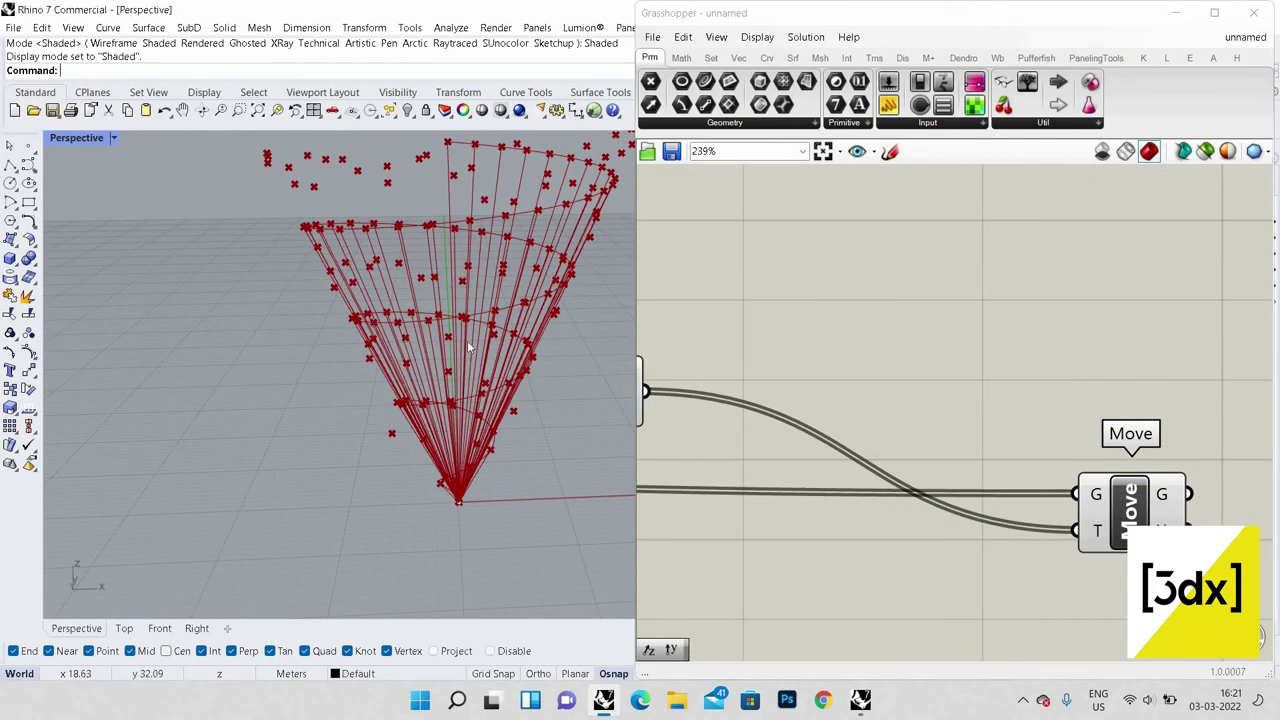
{"action": "scroll", "coordinate": [541, 365], "scroll_direction": "up", "scroll_amount": 6}
{"action": "scroll", "coordinate": [541, 365], "scroll_direction": "down", "scroll_amount": 6}
{"action": "right_click_drag", "start_coordinate": [541, 365], "coordinate": [601, 294]}
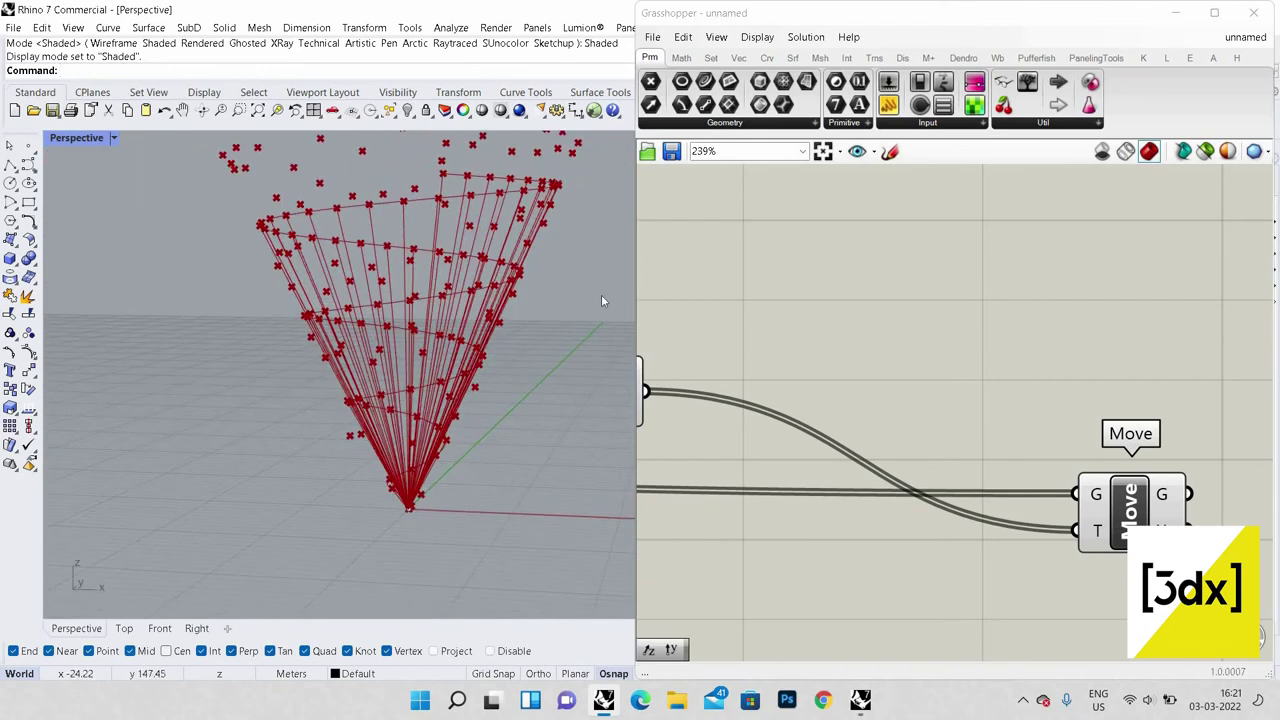
Step: Add a second Move component beyond the first and connect the first Move's G output to its G input
{"action": "scroll", "coordinate": [601, 294], "scroll_direction": "up", "scroll_amount": 6}
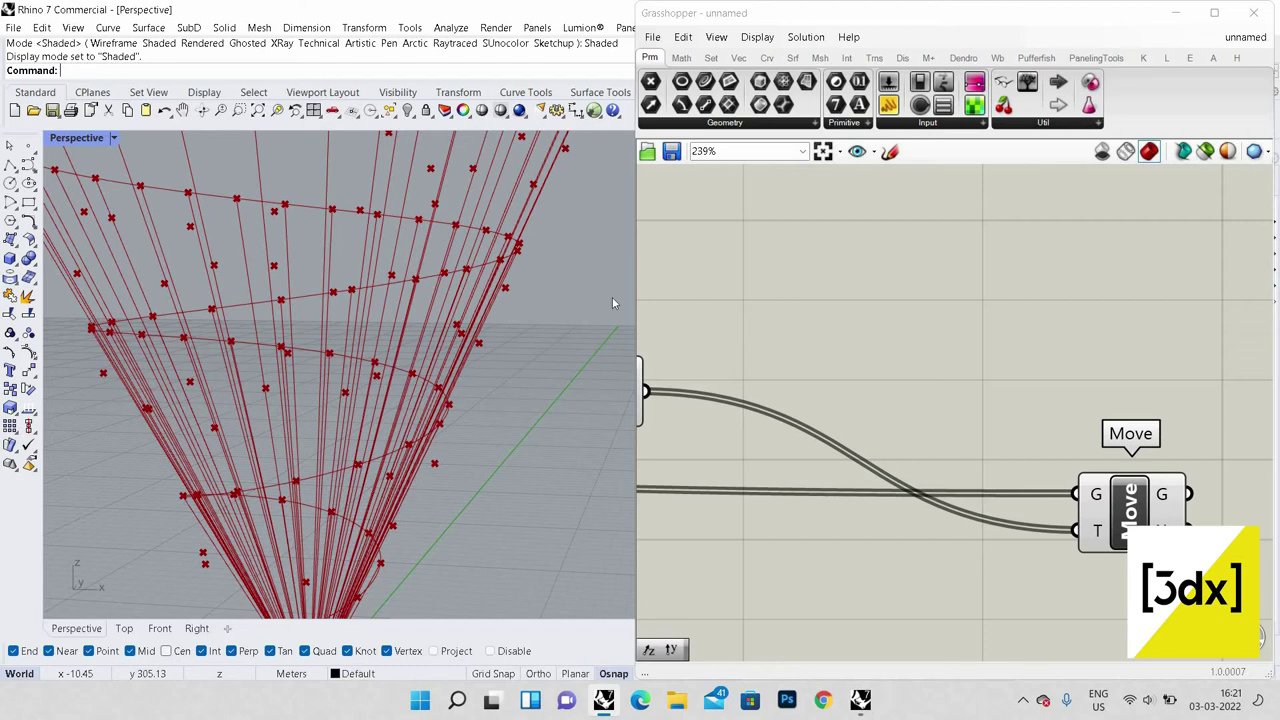
{"action": "scroll", "coordinate": [622, 304], "scroll_direction": "down", "scroll_amount": 6}
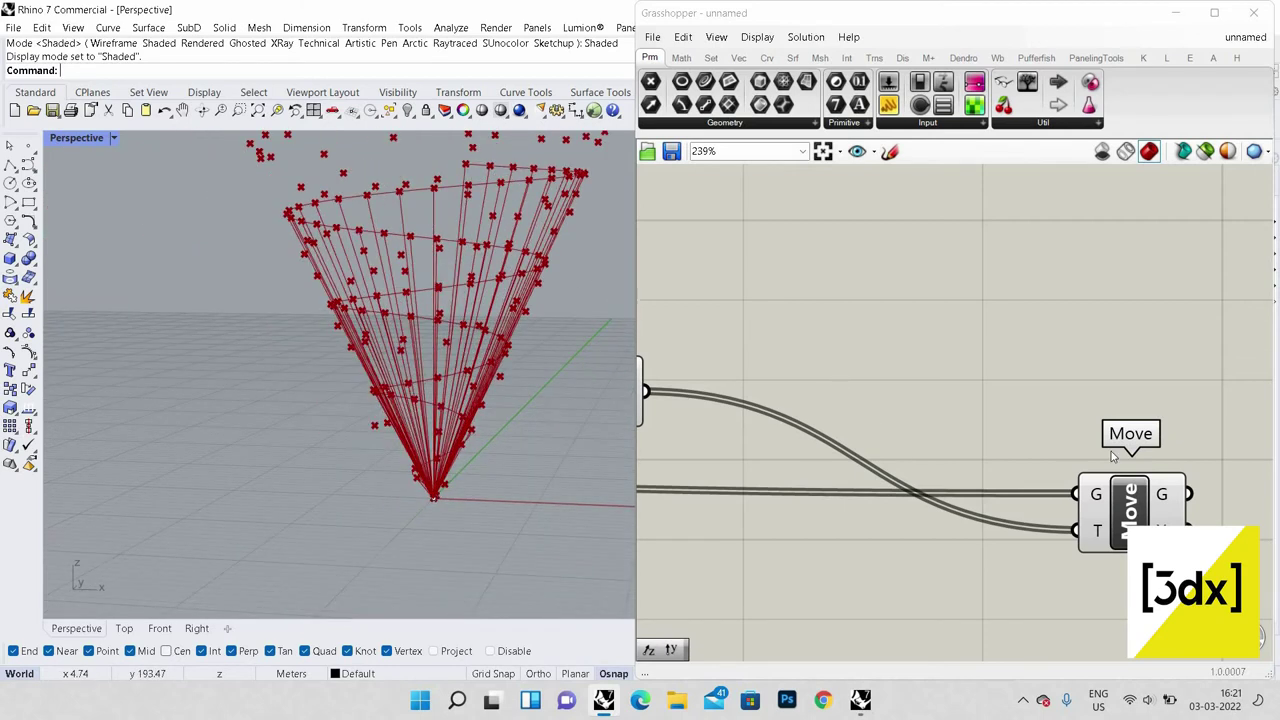
{"action": "scroll", "coordinate": [1115, 453], "scroll_direction": "down", "scroll_amount": 3}
{"action": "scroll", "coordinate": [1115, 453], "scroll_direction": "up", "scroll_amount": 2}
{"action": "double_click", "coordinate": [1115, 452]}
{"action": "type", "text": "M"}
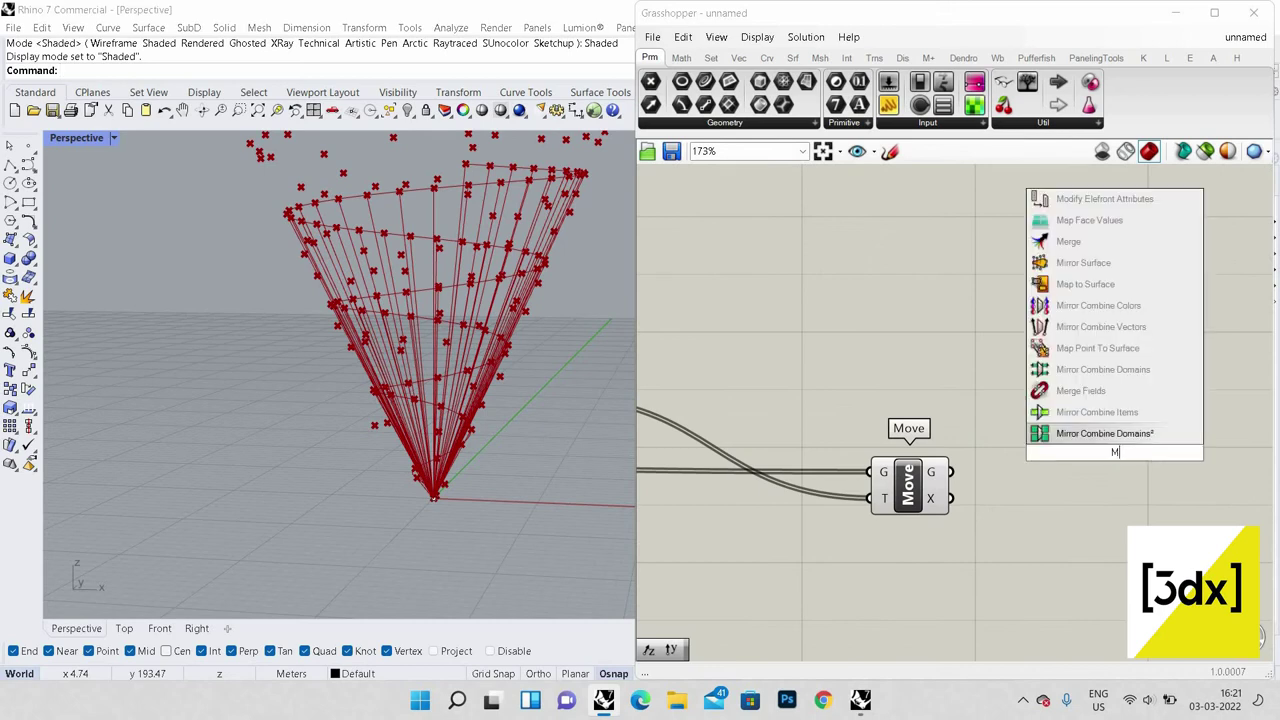
{"action": "type", "text": "ove"}
{"action": "key", "text": "Return"}
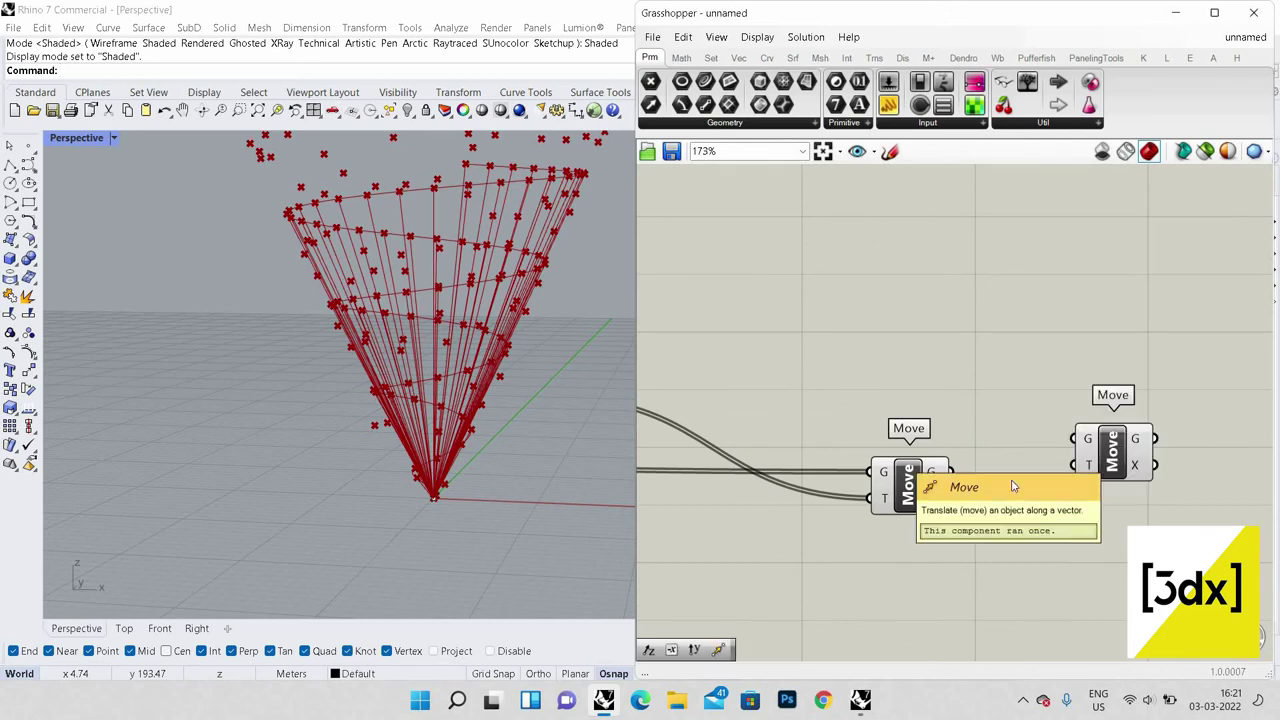
{"action": "left_click_drag", "start_coordinate": [1111, 453], "coordinate": [1112, 505]}
{"action": "left_click_drag", "start_coordinate": [950, 472], "coordinate": [1070, 514]}
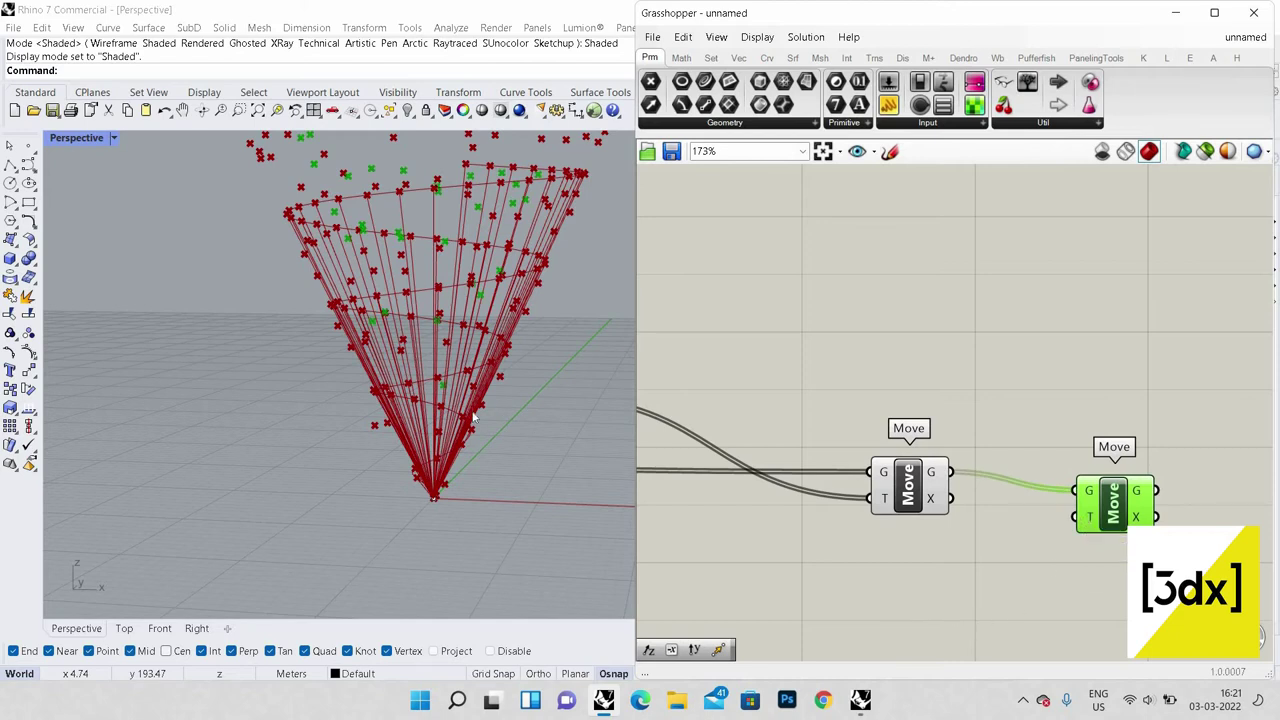
Step: Add a Negative component below the first Move and connect its y output to the second Move's T input
{"action": "right_click_drag", "start_coordinate": [480, 404], "coordinate": [521, 266]}
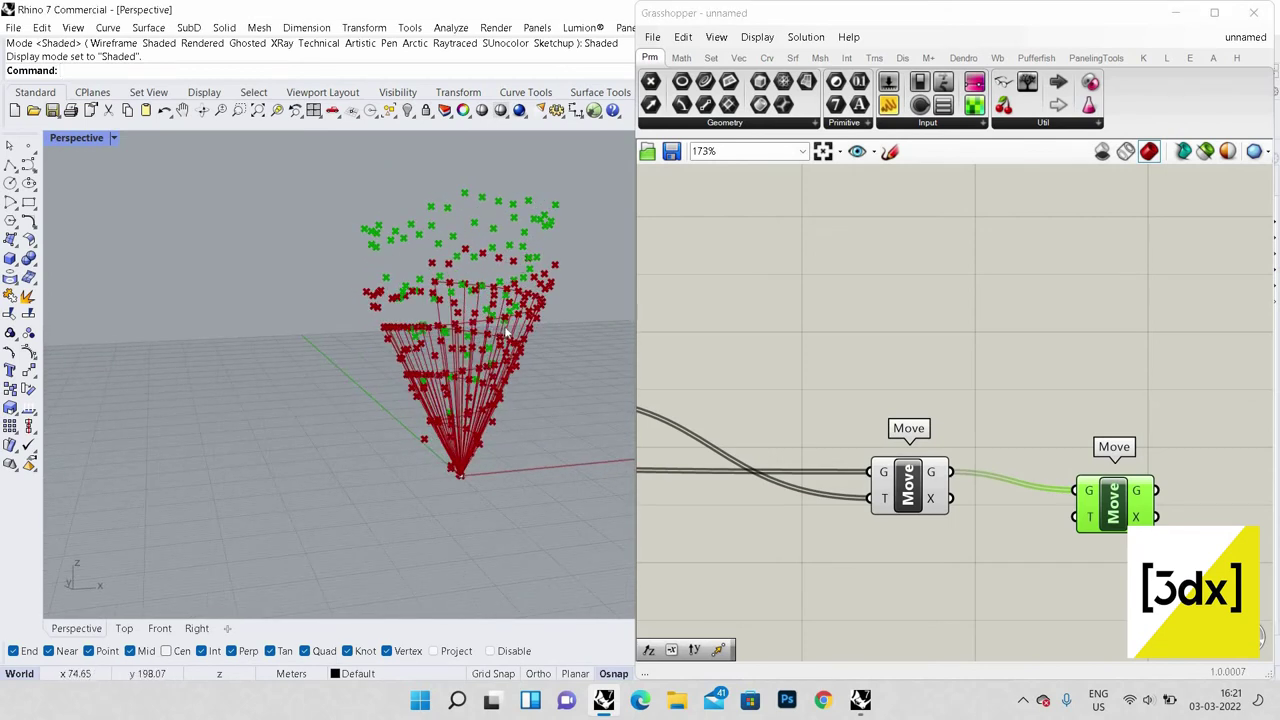
{"action": "double_click", "coordinate": [859, 616]}
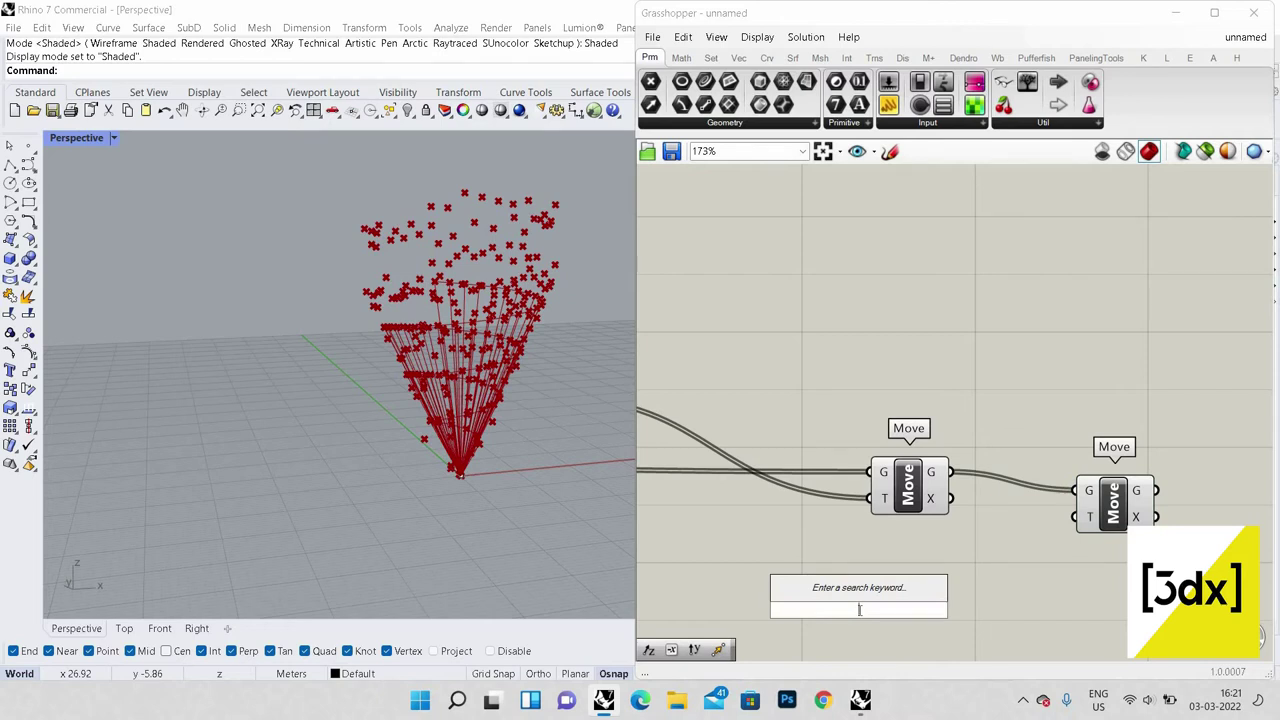
{"action": "type", "text": "EGA"}
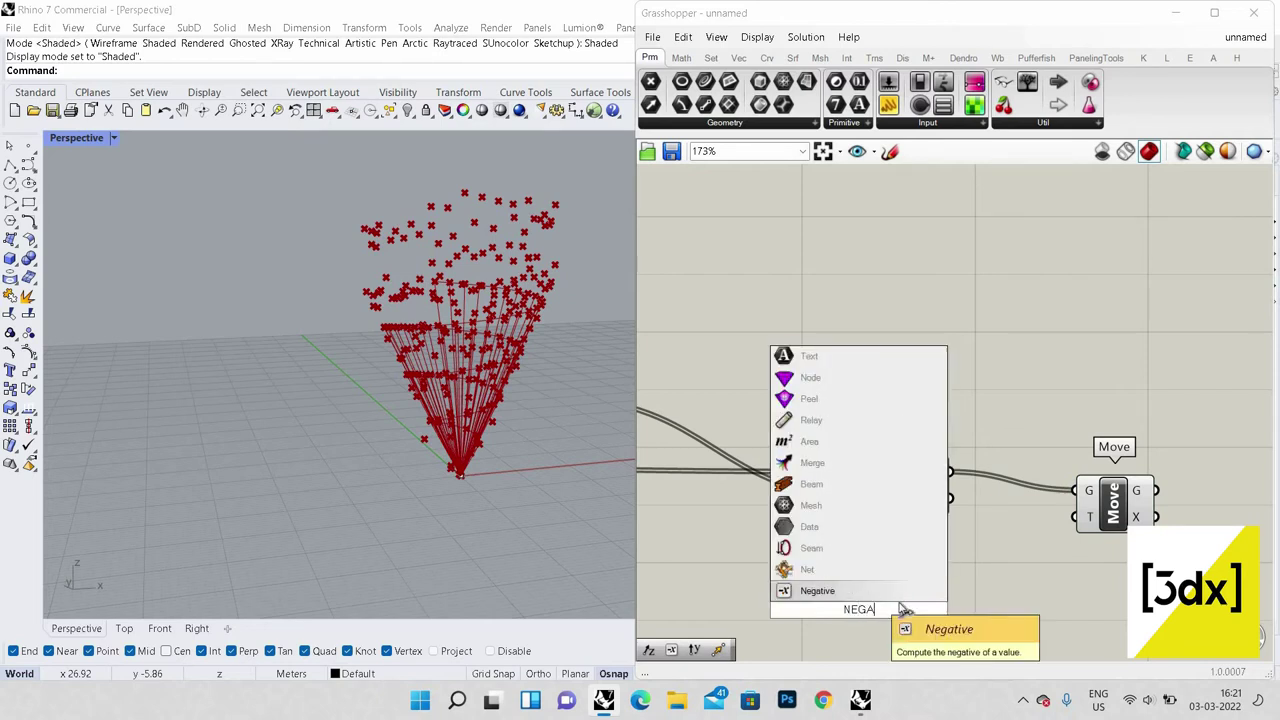
{"action": "key", "text": "Return"}
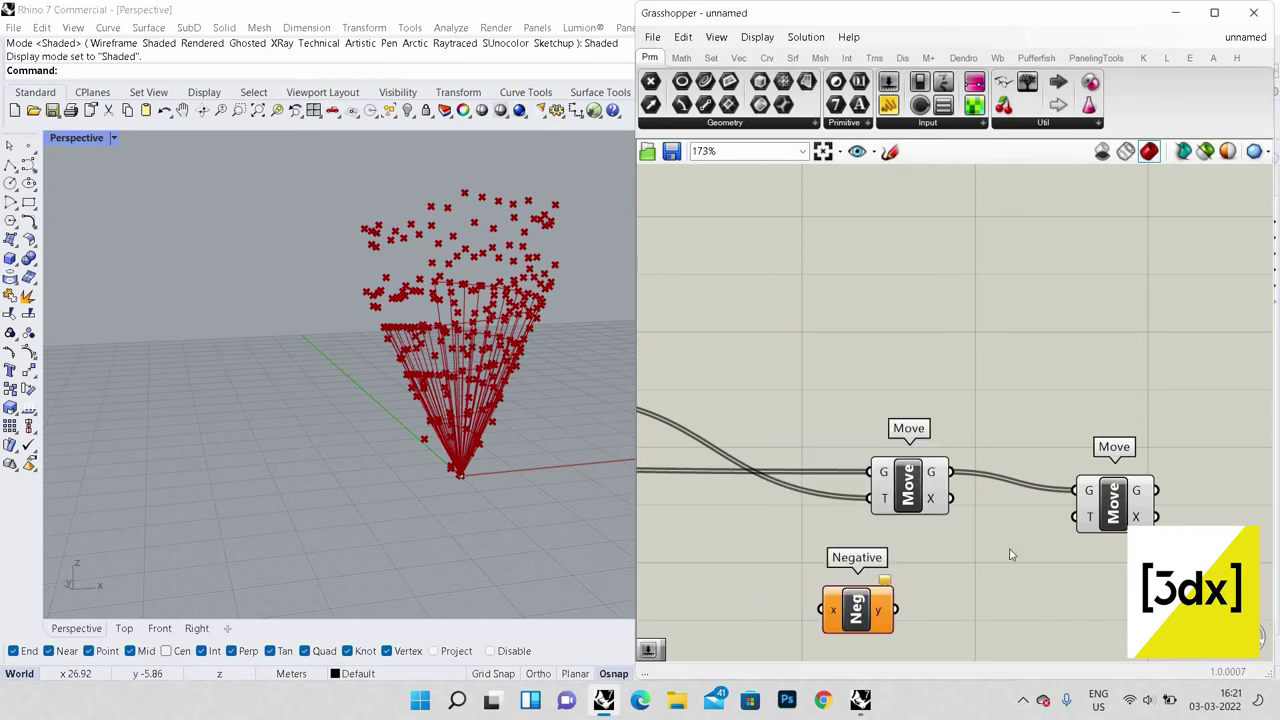
{"action": "left_click_drag", "start_coordinate": [1086, 517], "coordinate": [924, 590]}
Step: Add a Unit Z component just before the Negative and connect its V output to the Negative's x input
{"action": "left_click", "coordinate": [792, 611]}
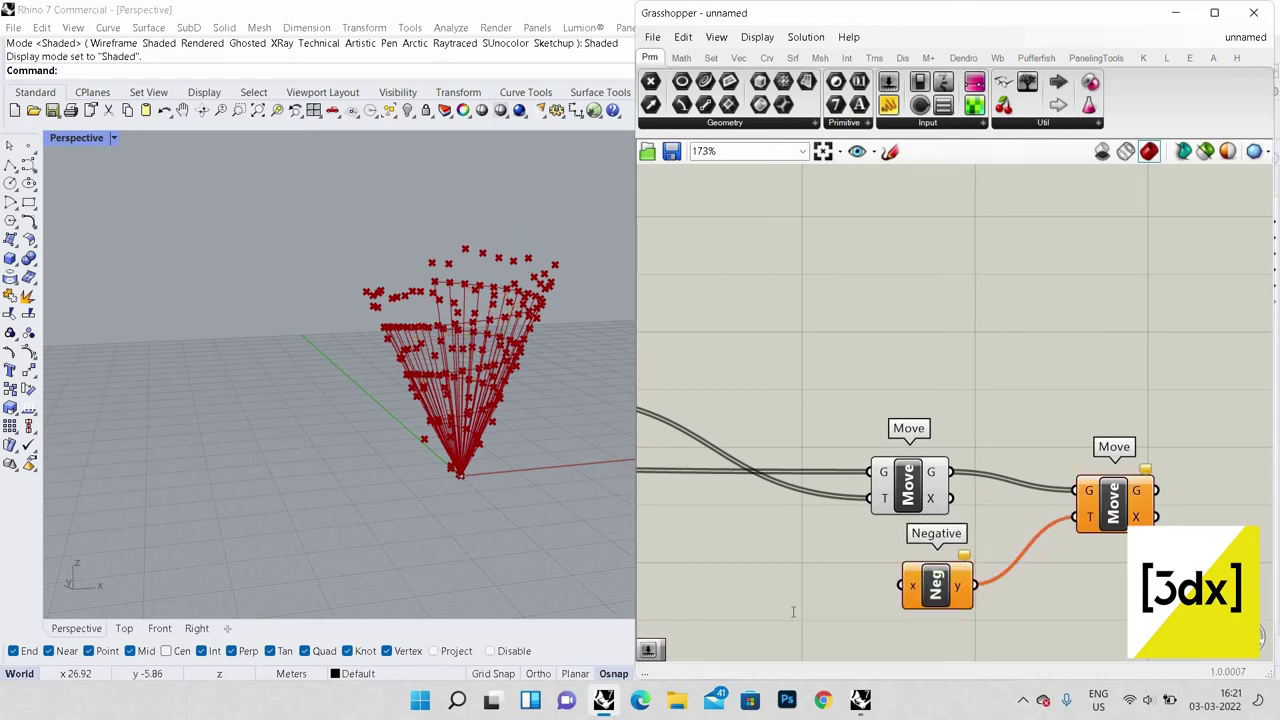
{"action": "double_click", "coordinate": [792, 610]}
{"action": "type", "text": "unitz"}
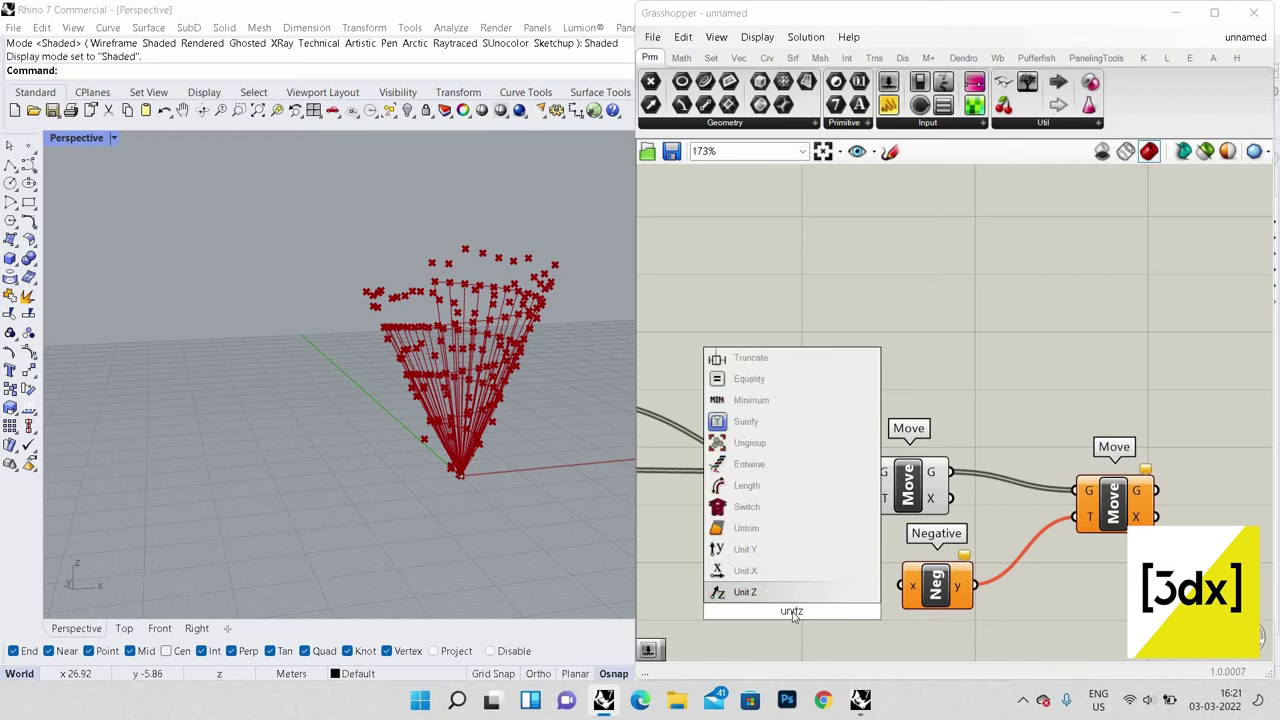
{"action": "key", "text": "Return"}
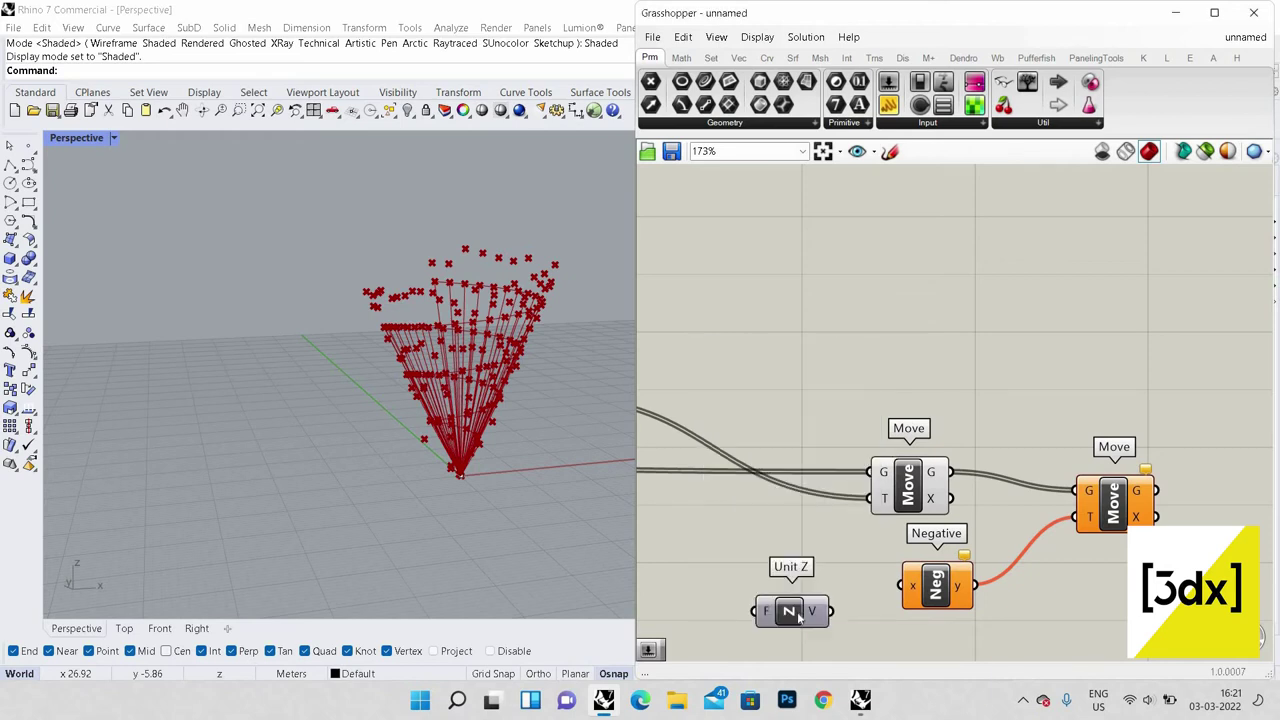
{"action": "left_click_drag", "start_coordinate": [830, 611], "coordinate": [900, 586]}
{"action": "left_click_drag", "start_coordinate": [790, 611], "coordinate": [841, 595]}
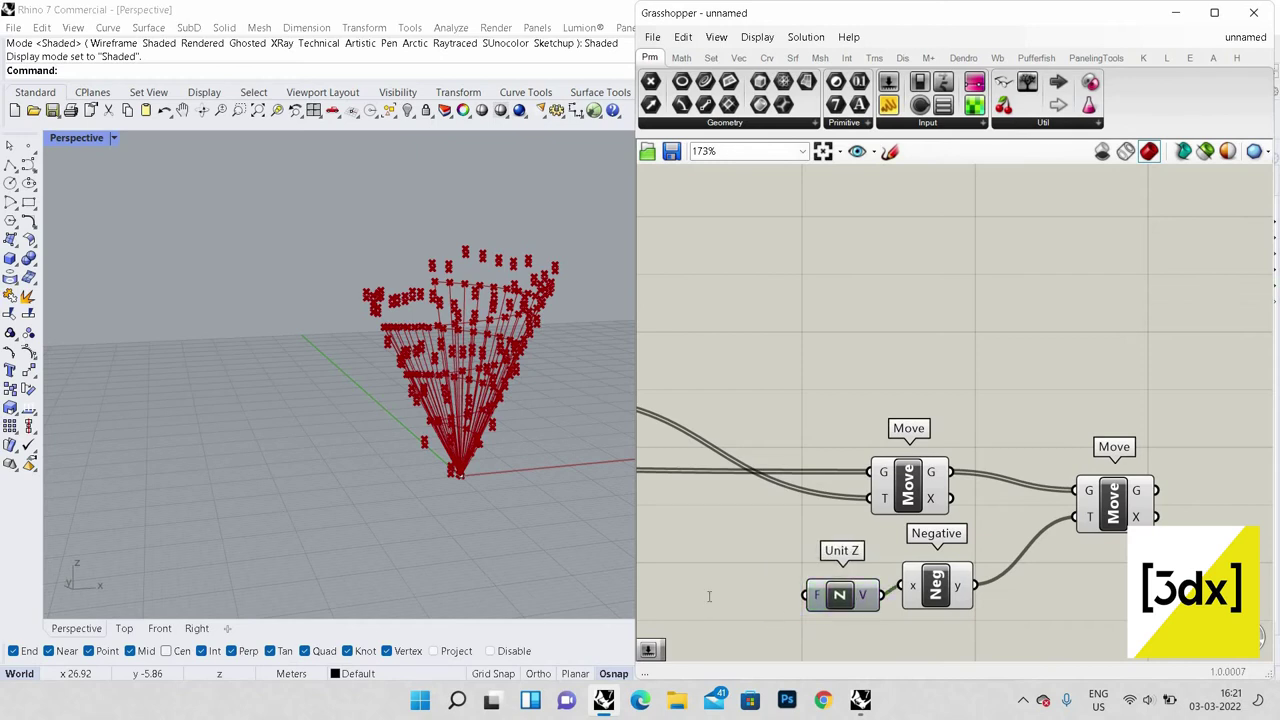
Step: Add a number slider with the value 11.000 before the Unit Z and connect it to the Unit Z's F input
{"action": "double_click", "coordinate": [709, 596]}
{"action": "type", "text": "11"}
{"action": "key", "text": "Return"}
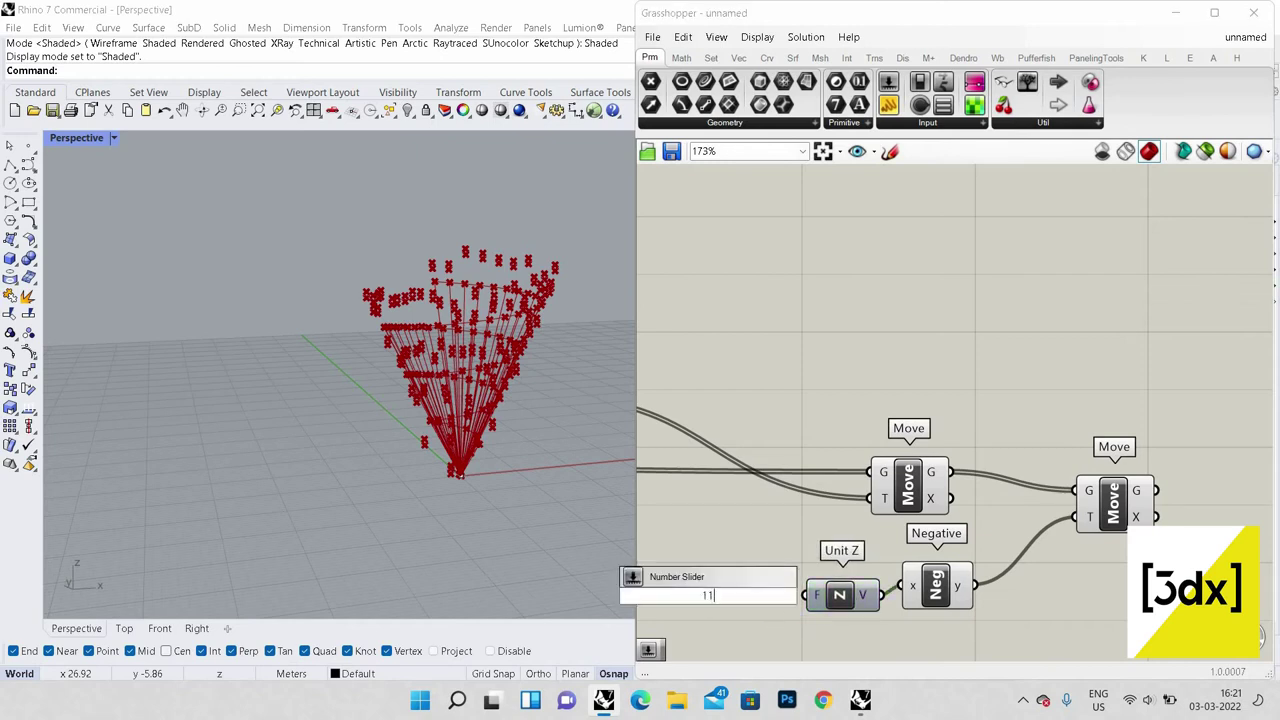
{"action": "type", "text": ".00"}
{"action": "key", "text": "Return"}
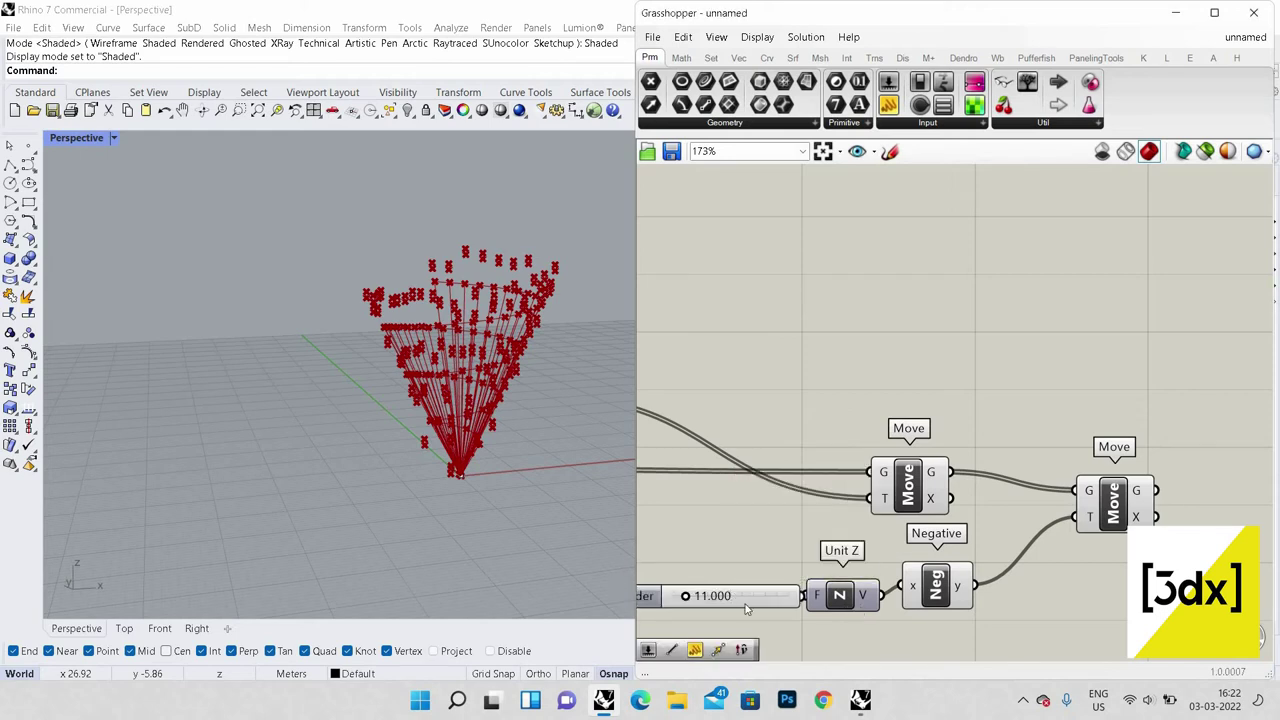
{"action": "scroll", "coordinate": [879, 627], "scroll_direction": "down", "scroll_amount": 2}
{"action": "left_click_drag", "start_coordinate": [840, 608], "coordinate": [870, 604]}
Step: Examine the downward-moved points against the spiral in the Perspective viewport from different distances and angles
{"action": "scroll", "coordinate": [480, 414], "scroll_direction": "up", "scroll_amount": 6}
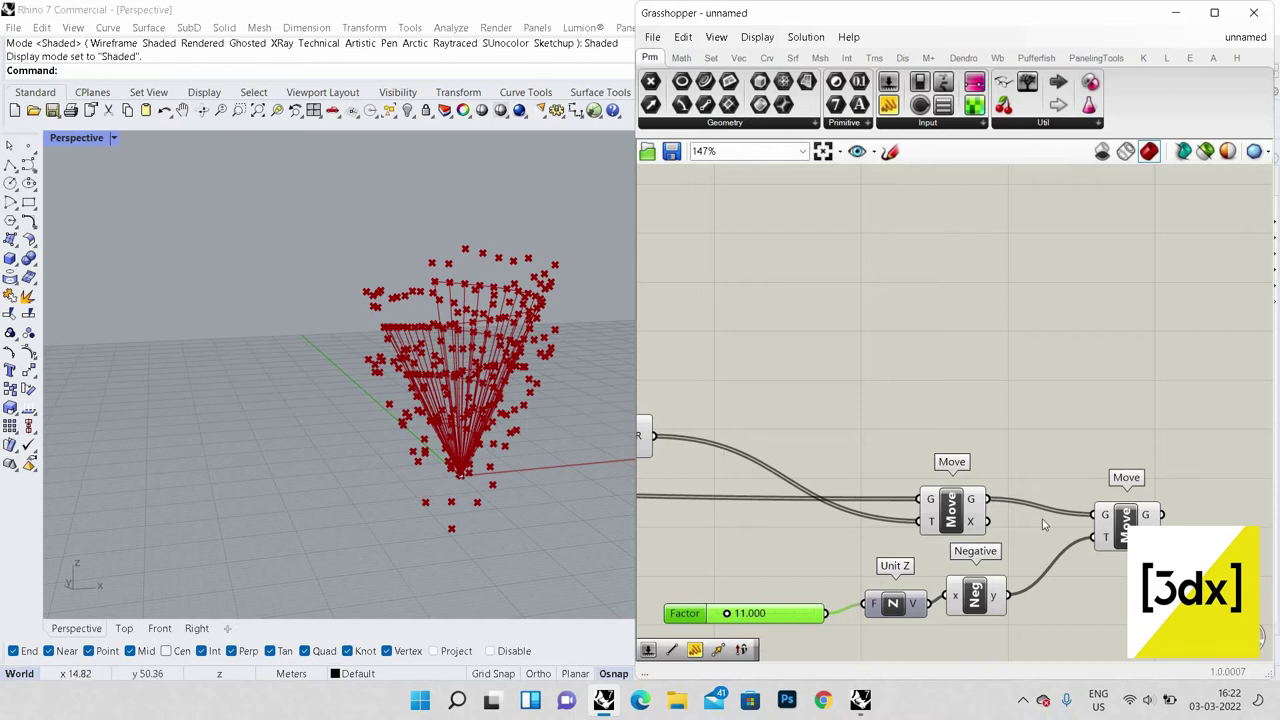
{"action": "scroll", "coordinate": [1050, 524], "scroll_direction": "down", "scroll_amount": 5}
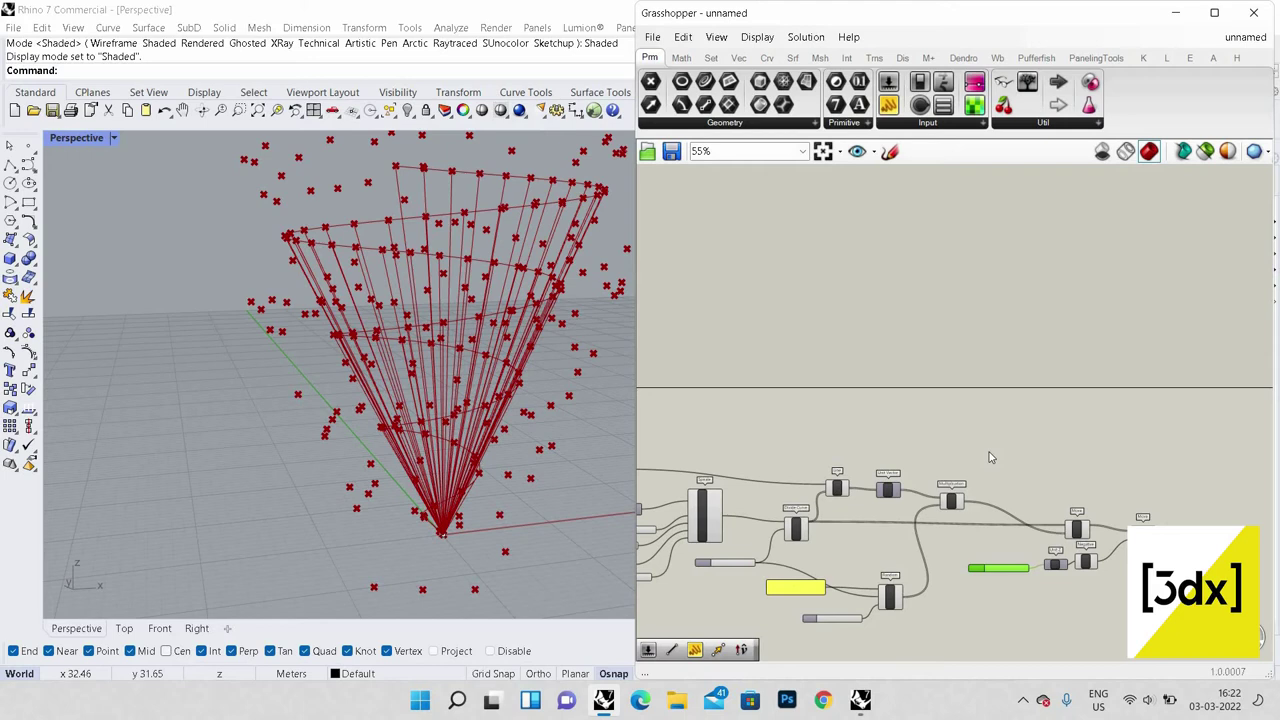
{"action": "scroll", "coordinate": [509, 412], "scroll_direction": "down", "scroll_amount": 7}
{"action": "scroll", "coordinate": [500, 390], "scroll_direction": "up", "scroll_amount": 4}
{"action": "right_click_drag", "start_coordinate": [470, 364], "coordinate": [458, 368]}
{"action": "scroll", "coordinate": [458, 368], "scroll_direction": "up", "scroll_amount": 9}
{"action": "scroll", "coordinate": [472, 352], "scroll_direction": "down", "scroll_amount": 5}
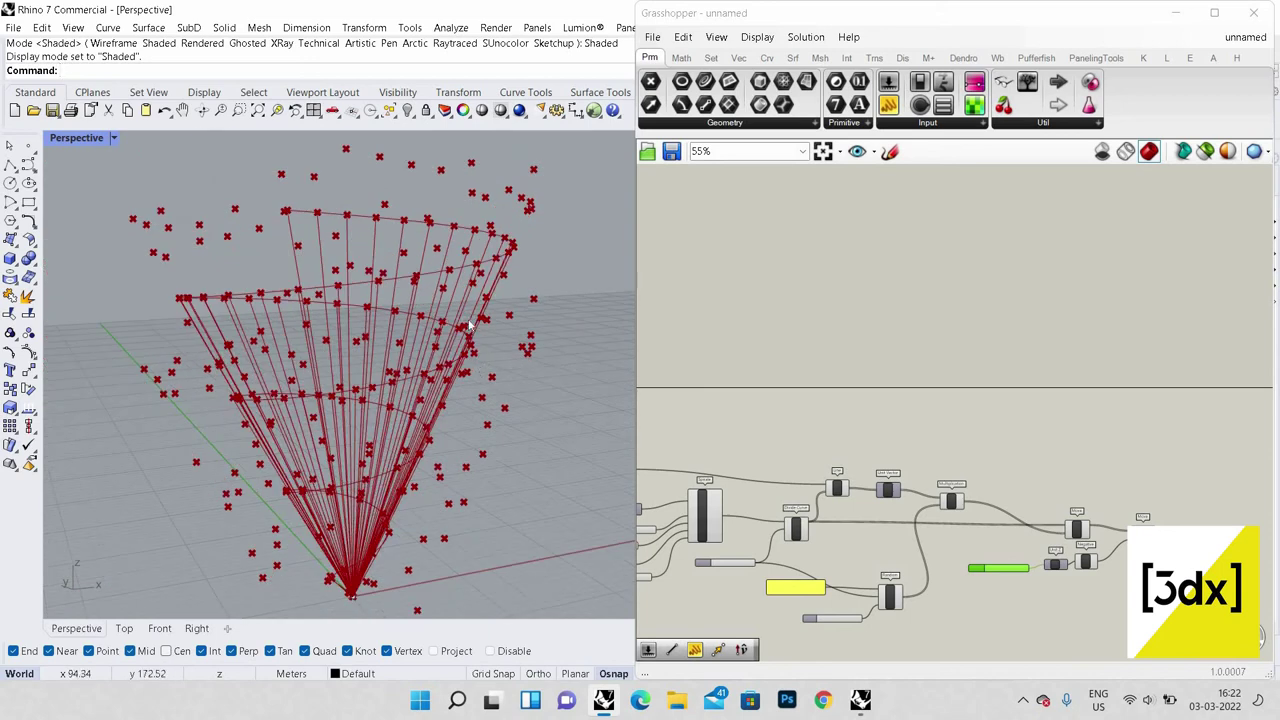
{"action": "right_click_drag", "start_coordinate": [467, 320], "coordinate": [516, 314]}
{"action": "scroll", "coordinate": [457, 352], "scroll_direction": "down", "scroll_amount": 2}
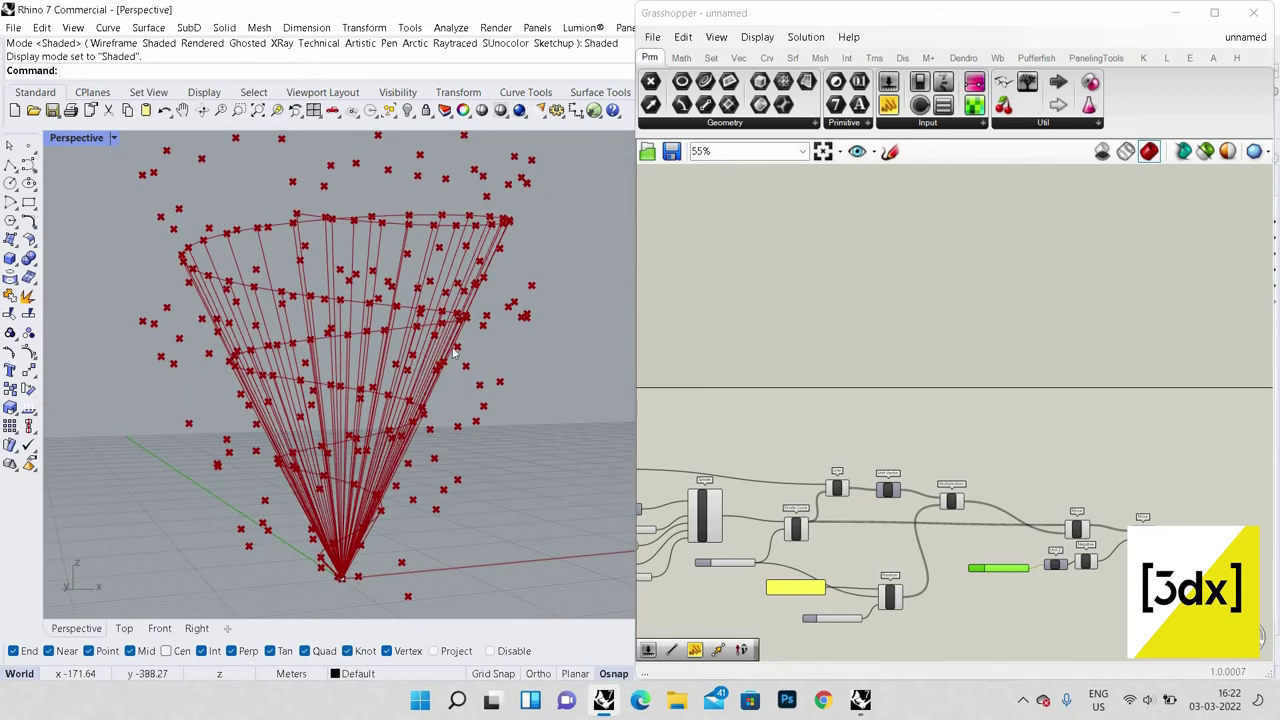
Step: Add a two-point Line component beyond the second Move and connect the second Move's G output to the Line's B input
{"action": "scroll", "coordinate": [1068, 526], "scroll_direction": "up", "scroll_amount": 4}
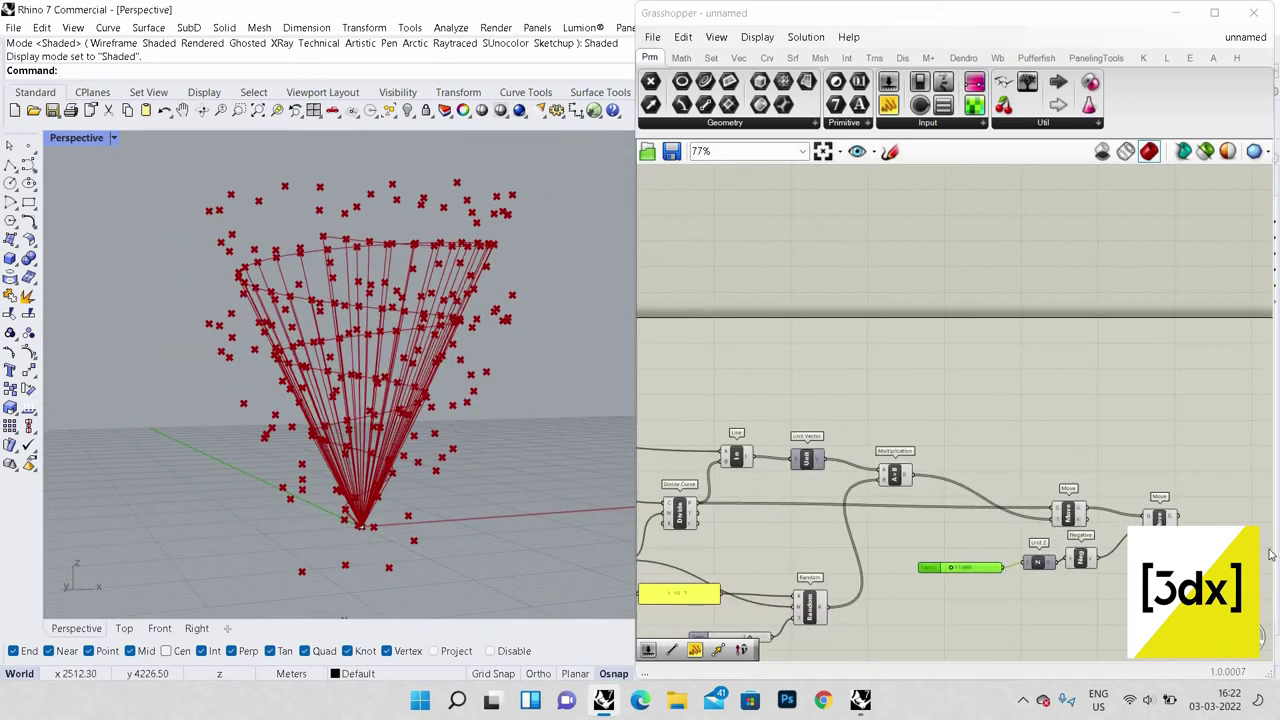
{"action": "double_click", "coordinate": [1139, 442]}
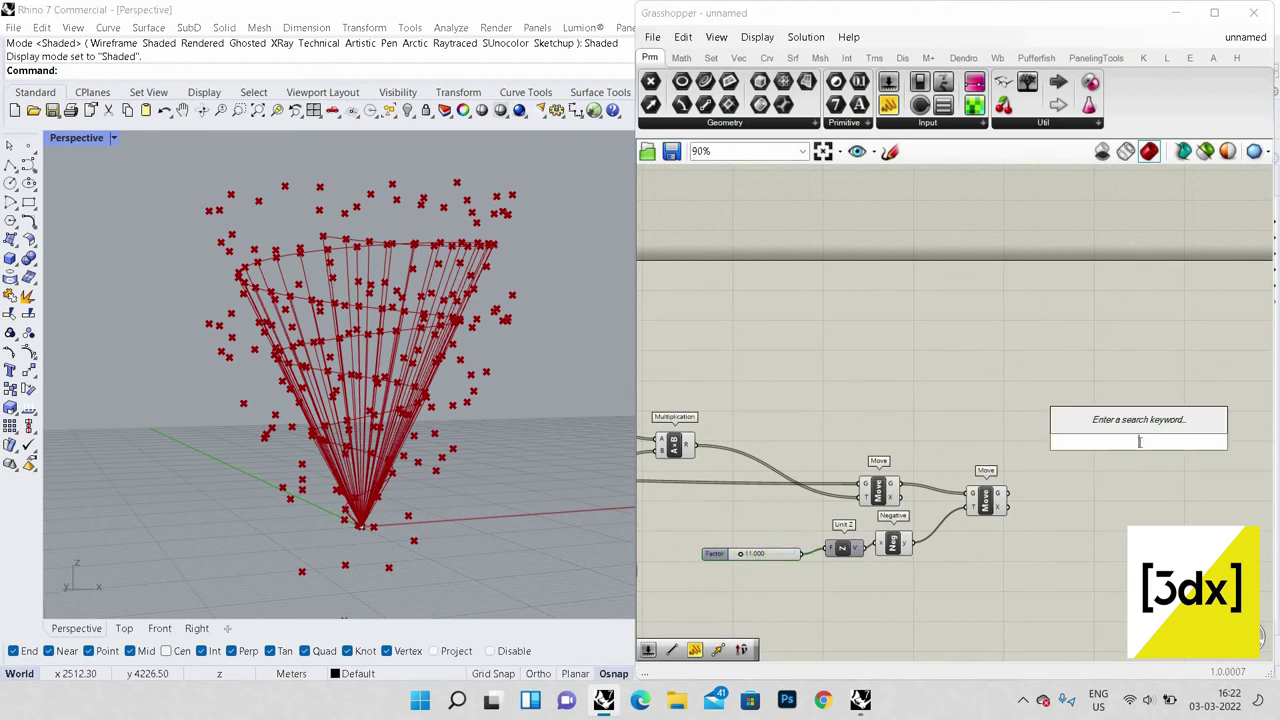
{"action": "type", "text": "line"}
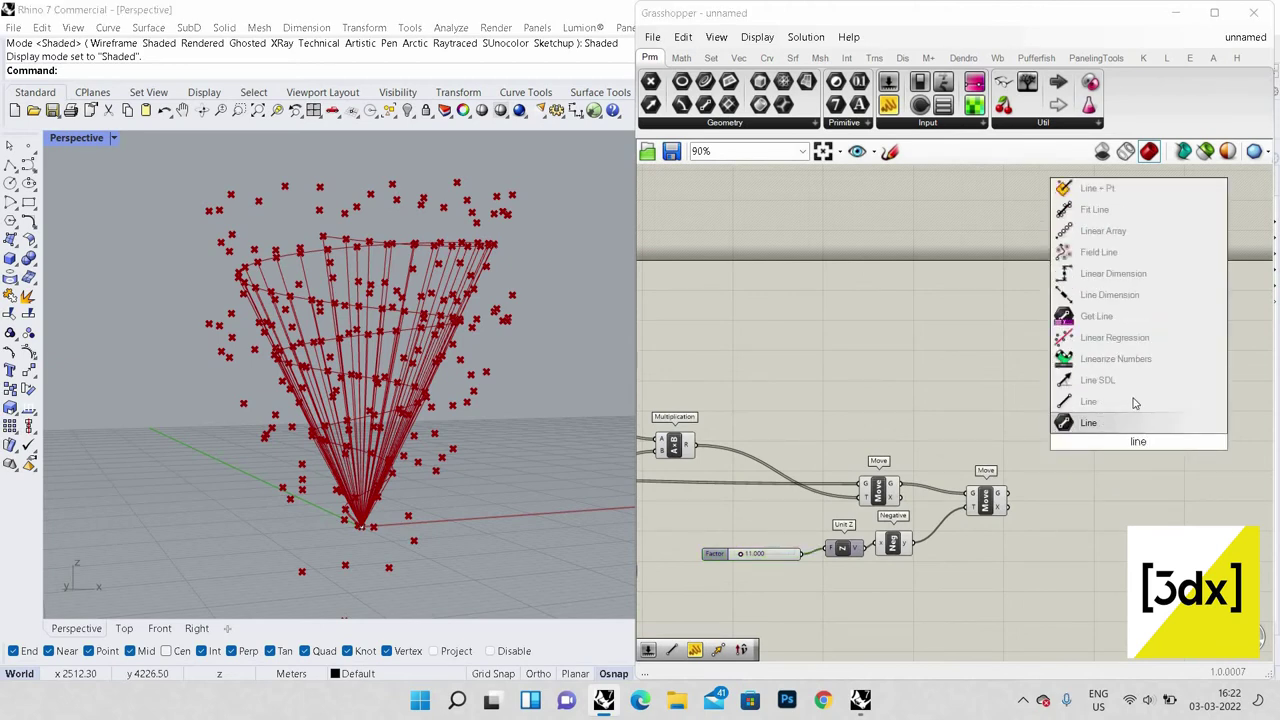
{"action": "left_click", "coordinate": [1135, 404]}
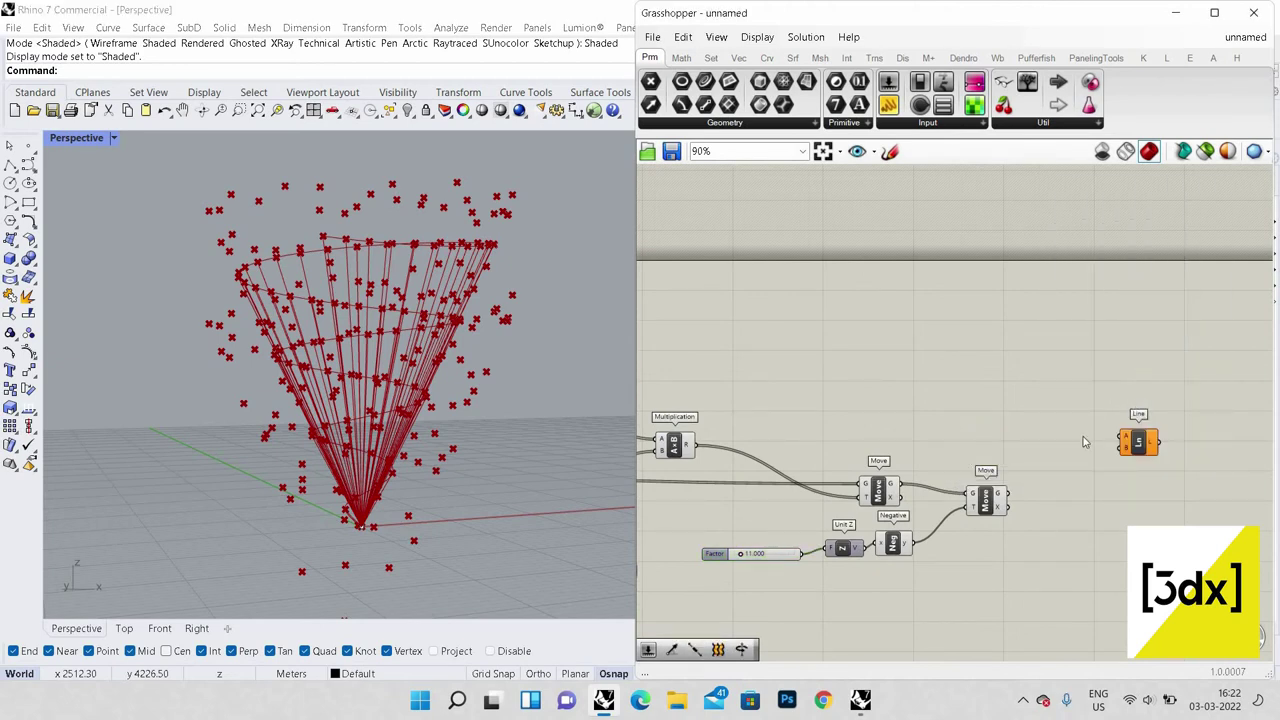
{"action": "scroll", "coordinate": [968, 524], "scroll_direction": "up", "scroll_amount": 4}
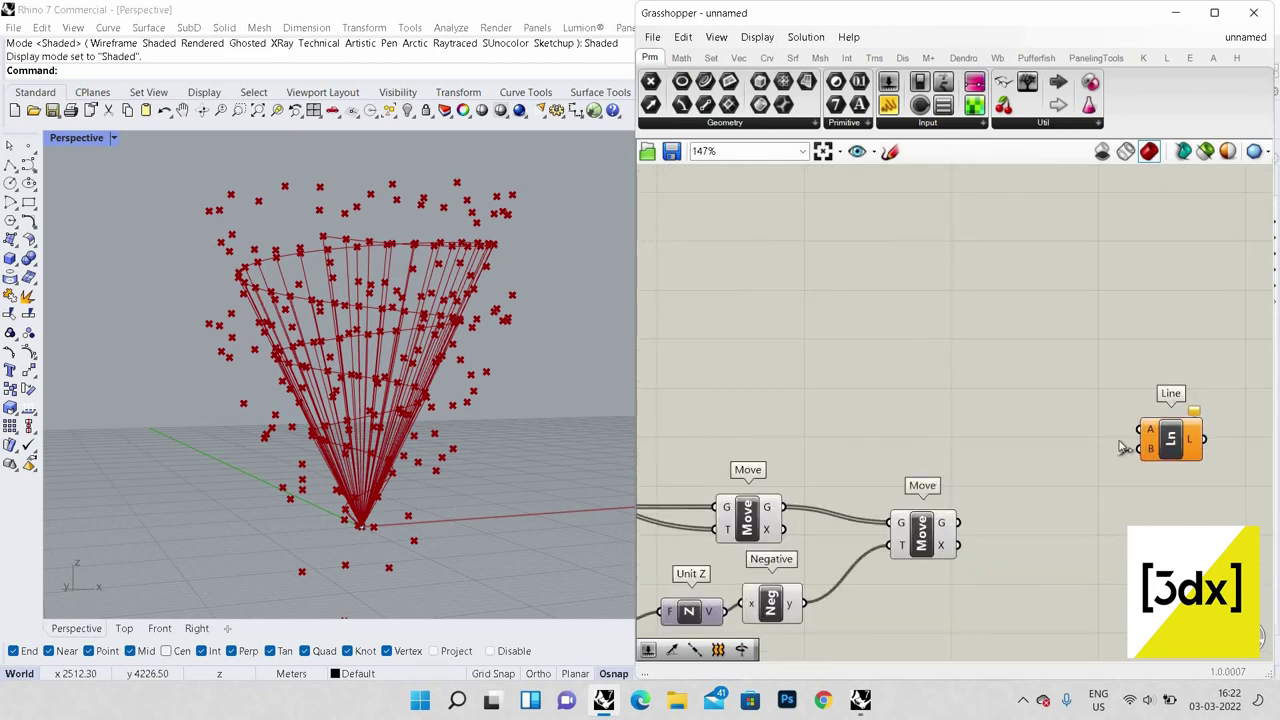
{"action": "left_click_drag", "start_coordinate": [1008, 493], "coordinate": [1122, 448]}
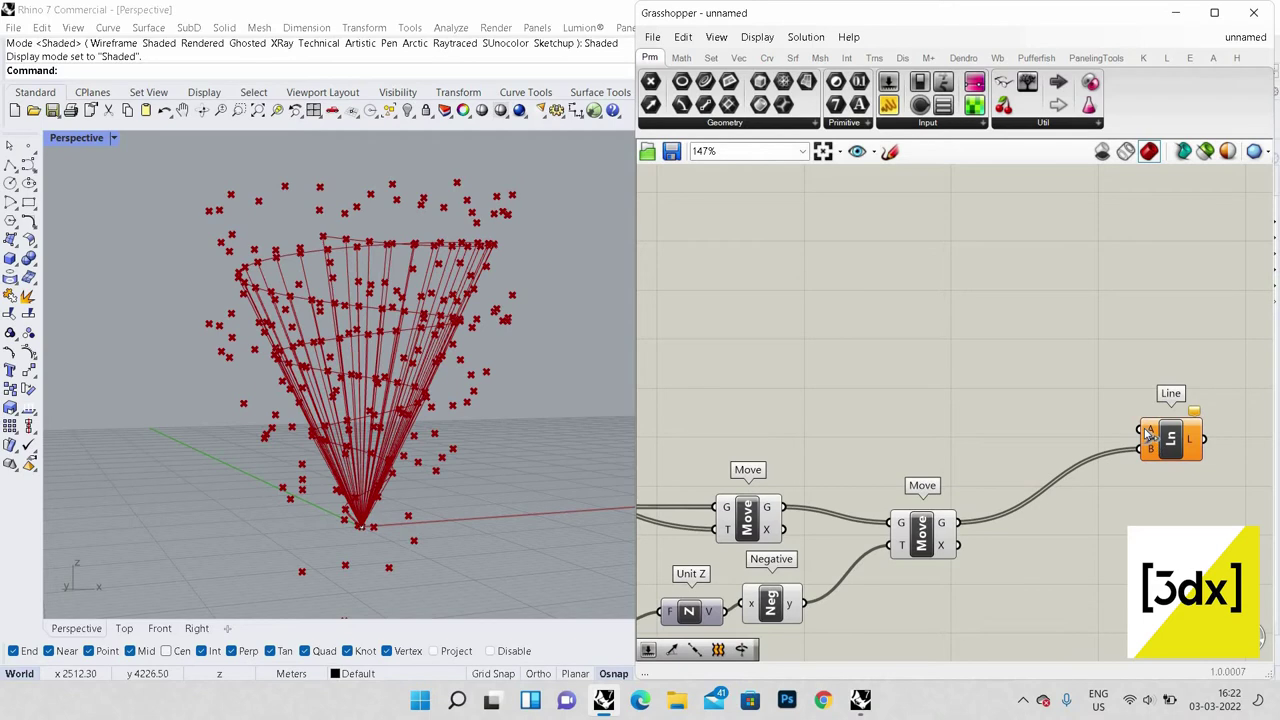
Step: Connect the Divide Curve's P output to the new Line's A input
{"action": "left_click_drag", "start_coordinate": [1148, 432], "coordinate": [820, 445]}
{"action": "scroll", "coordinate": [1250, 455], "scroll_direction": "down", "scroll_amount": 5}
{"action": "scroll", "coordinate": [873, 487], "scroll_direction": "up", "scroll_amount": 6}
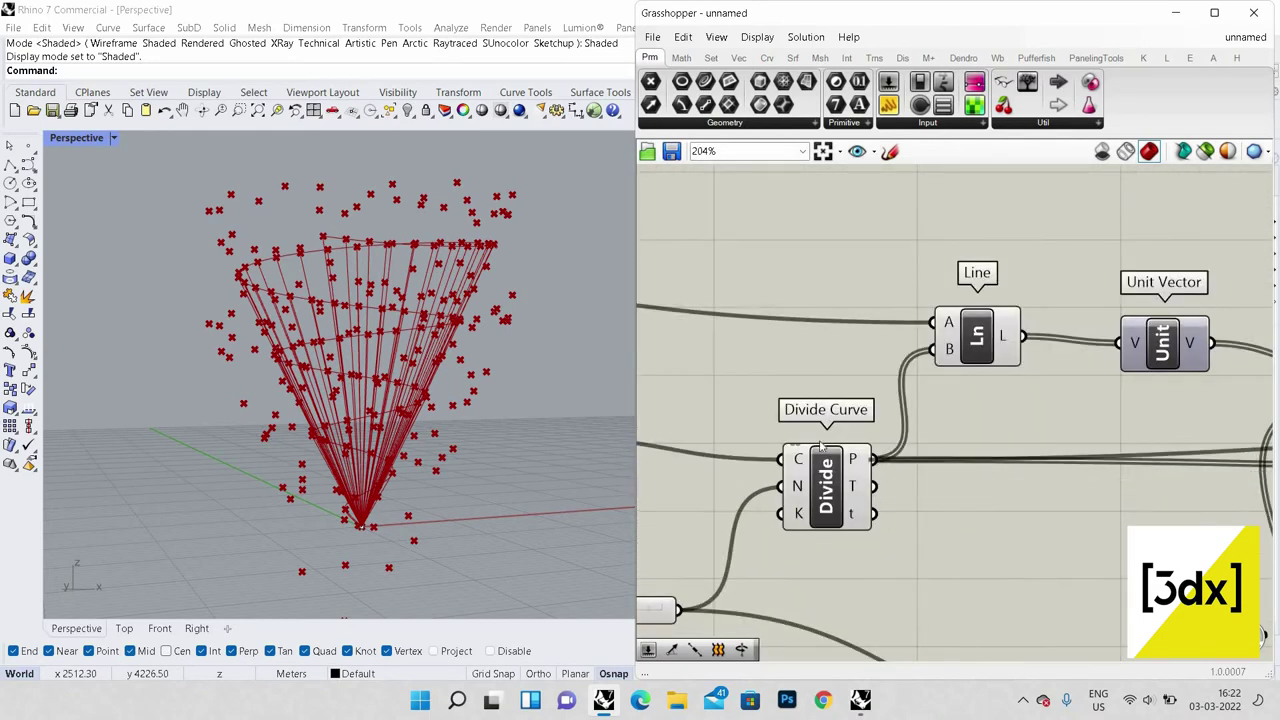
Step: Turn off the preview of all connected components before the final Line component
{"action": "right_click_drag", "start_coordinate": [290, 358], "coordinate": [475, 294]}
{"action": "scroll", "coordinate": [475, 294], "scroll_direction": "down", "scroll_amount": 6}
{"action": "scroll", "coordinate": [928, 413], "scroll_direction": "down", "scroll_amount": 10}
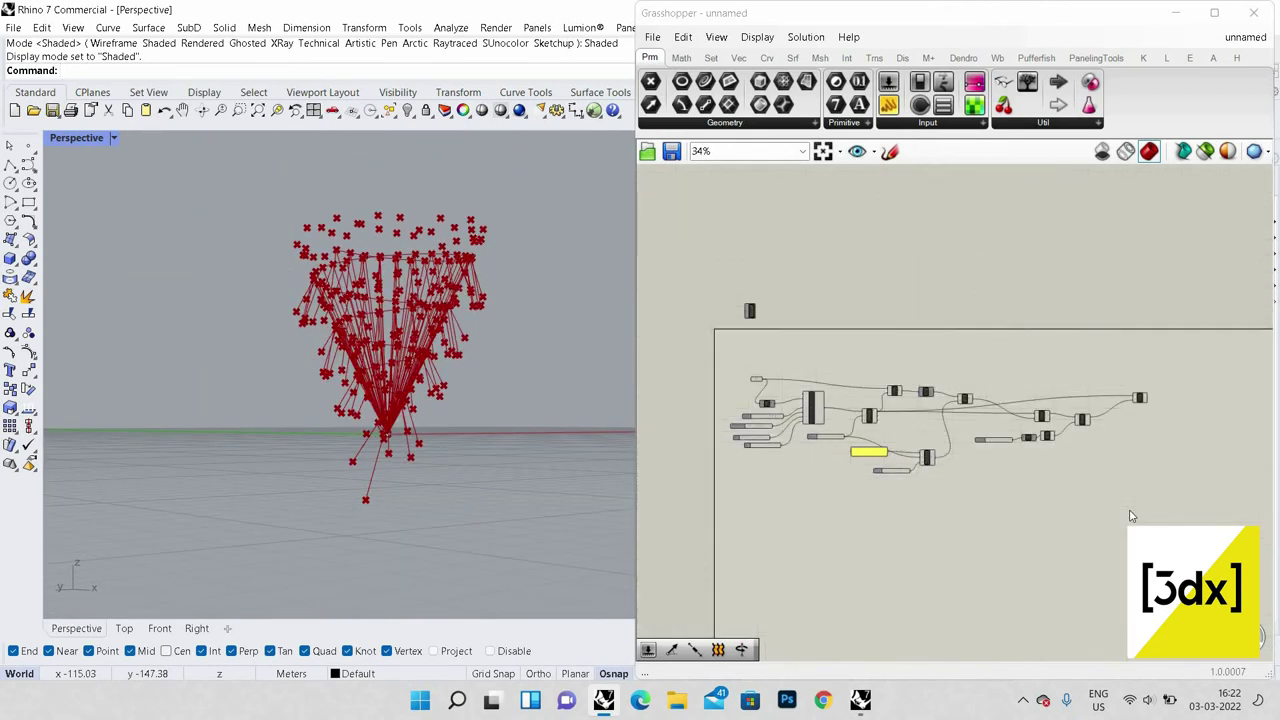
{"action": "scroll", "coordinate": [1130, 508], "scroll_direction": "up", "scroll_amount": 2}
{"action": "scroll", "coordinate": [1131, 508], "scroll_direction": "down", "scroll_amount": 1}
{"action": "left_click_drag", "start_coordinate": [1131, 510], "coordinate": [689, 349]}
{"action": "scroll", "coordinate": [970, 369], "scroll_direction": "up", "scroll_amount": 2}
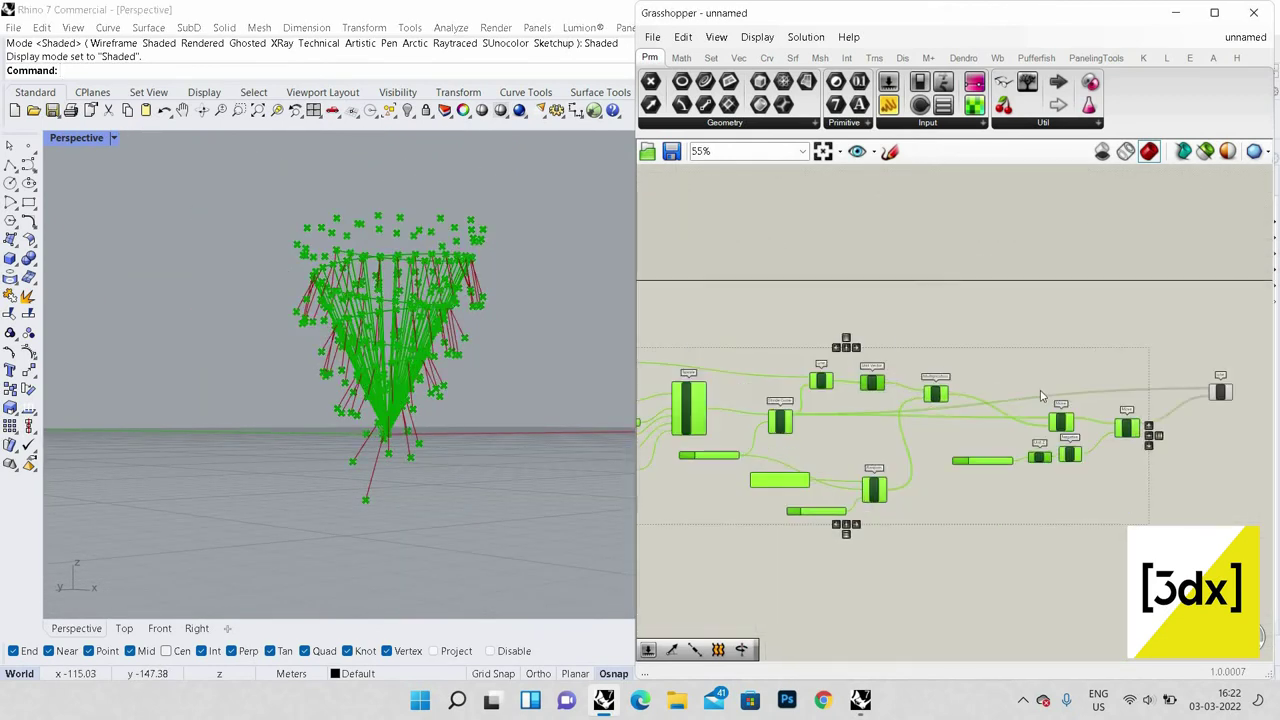
{"action": "right_click_drag", "start_coordinate": [992, 363], "coordinate": [1038, 362]}
{"action": "right_click", "coordinate": [1055, 385]}
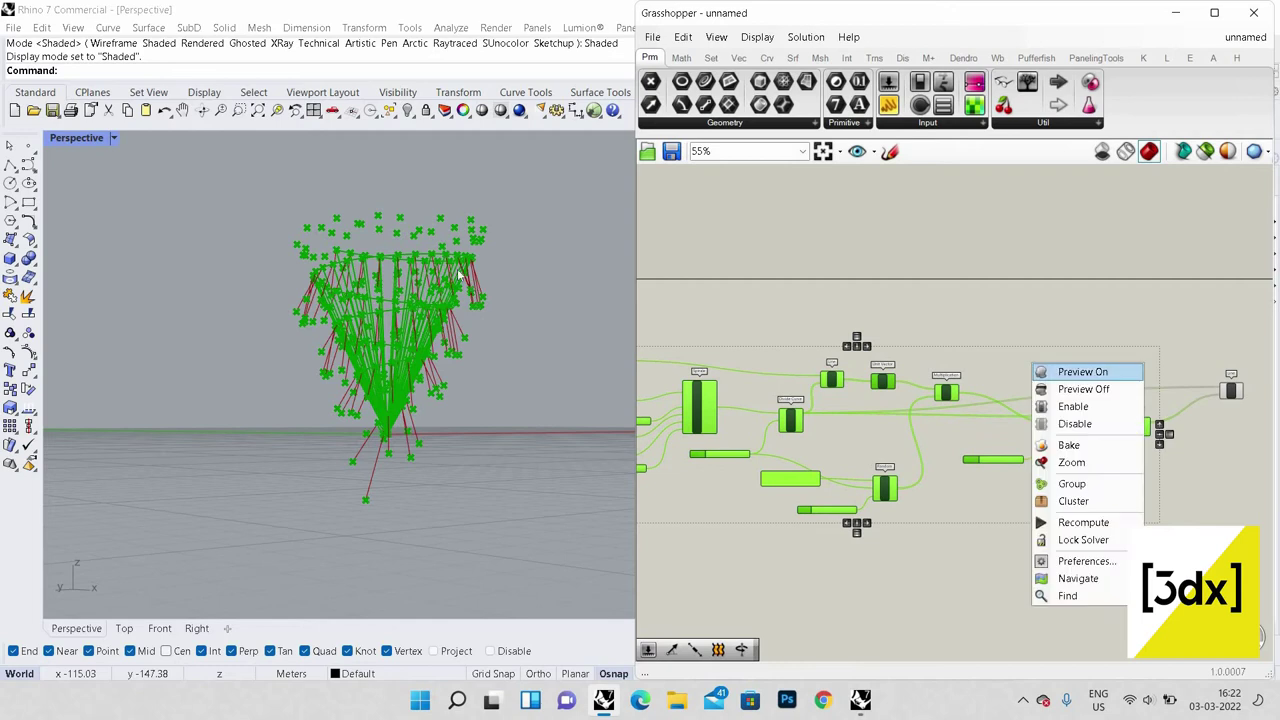
{"action": "left_click", "coordinate": [1083, 389]}
Step: Insert a Relay on the wire running from the Divide Curve's P output to the final Line's A input
{"action": "right_click_drag", "start_coordinate": [470, 290], "coordinate": [426, 246]}
{"action": "scroll", "coordinate": [428, 250], "scroll_direction": "down", "scroll_amount": 5}
{"action": "right_click_drag", "start_coordinate": [479, 335], "coordinate": [434, 265]}
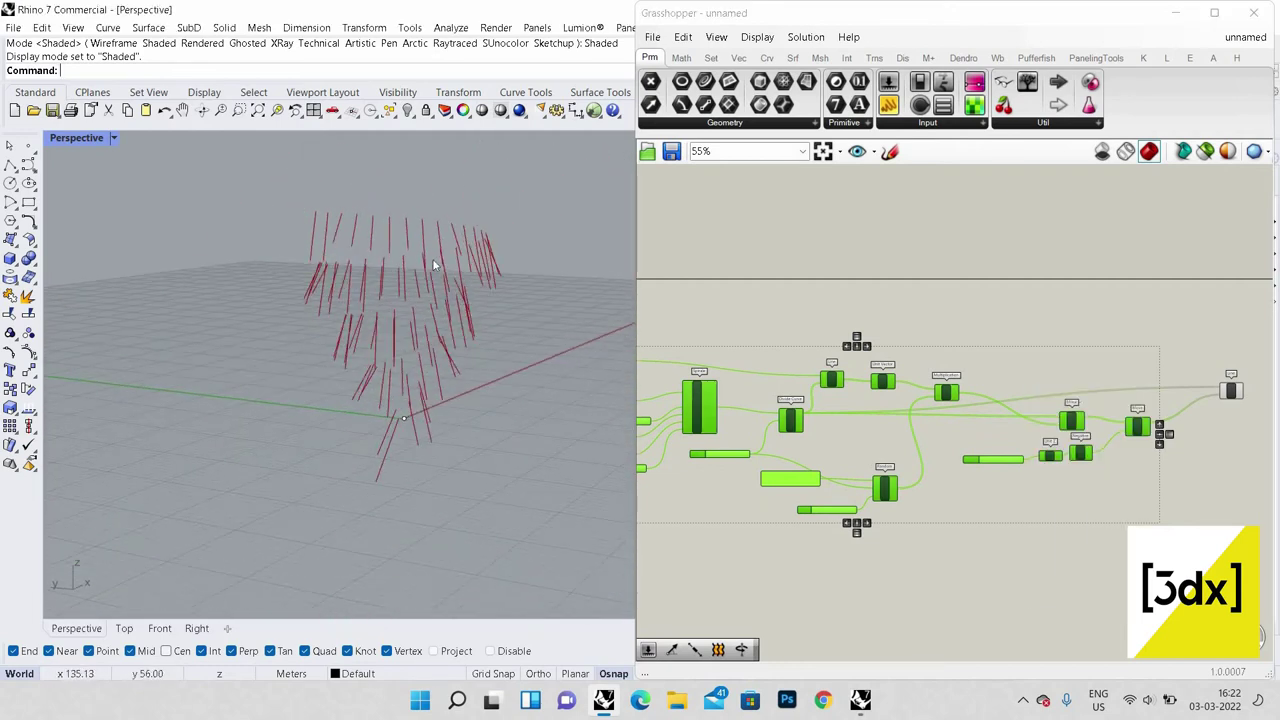
{"action": "scroll", "coordinate": [434, 264], "scroll_direction": "up", "scroll_amount": 2}
{"action": "scroll", "coordinate": [435, 258], "scroll_direction": "down", "scroll_amount": 2}
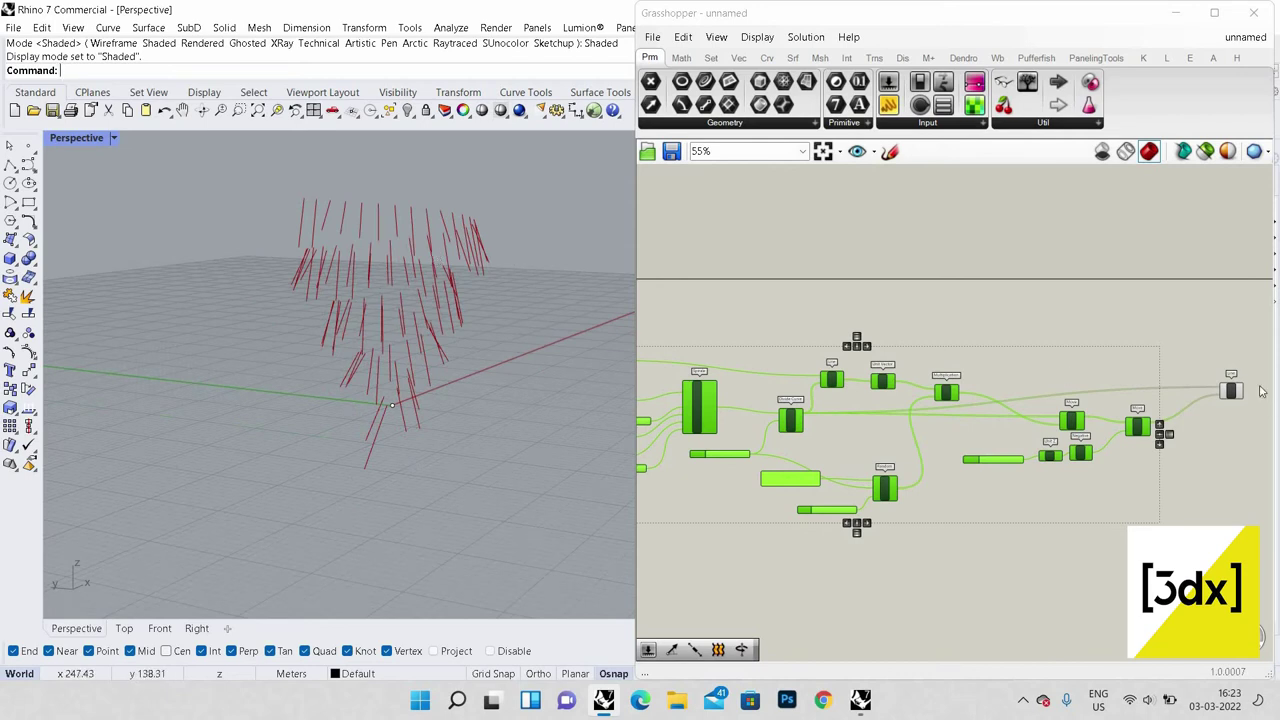
{"action": "scroll", "coordinate": [1260, 388], "scroll_direction": "up", "scroll_amount": 6}
{"action": "left_click", "coordinate": [987, 397]}
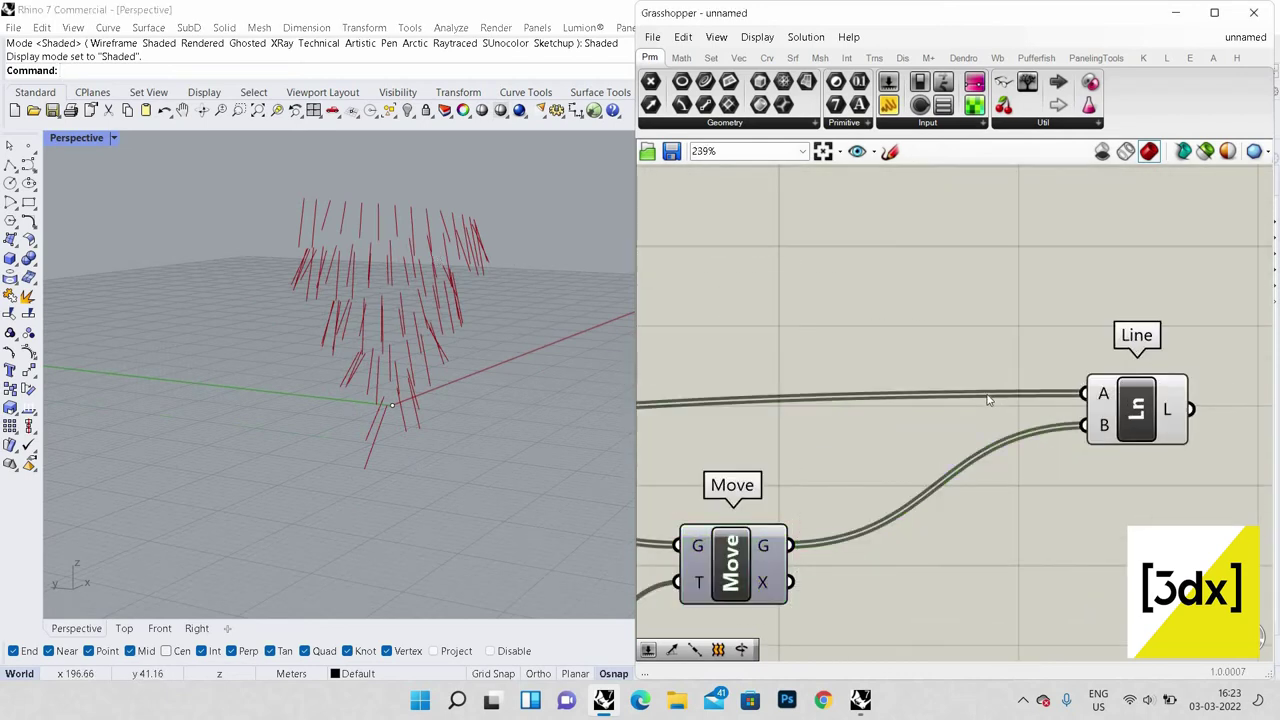
{"action": "double_click", "coordinate": [986, 395]}
{"action": "scroll", "coordinate": [1158, 446], "scroll_direction": "down", "scroll_amount": 3}
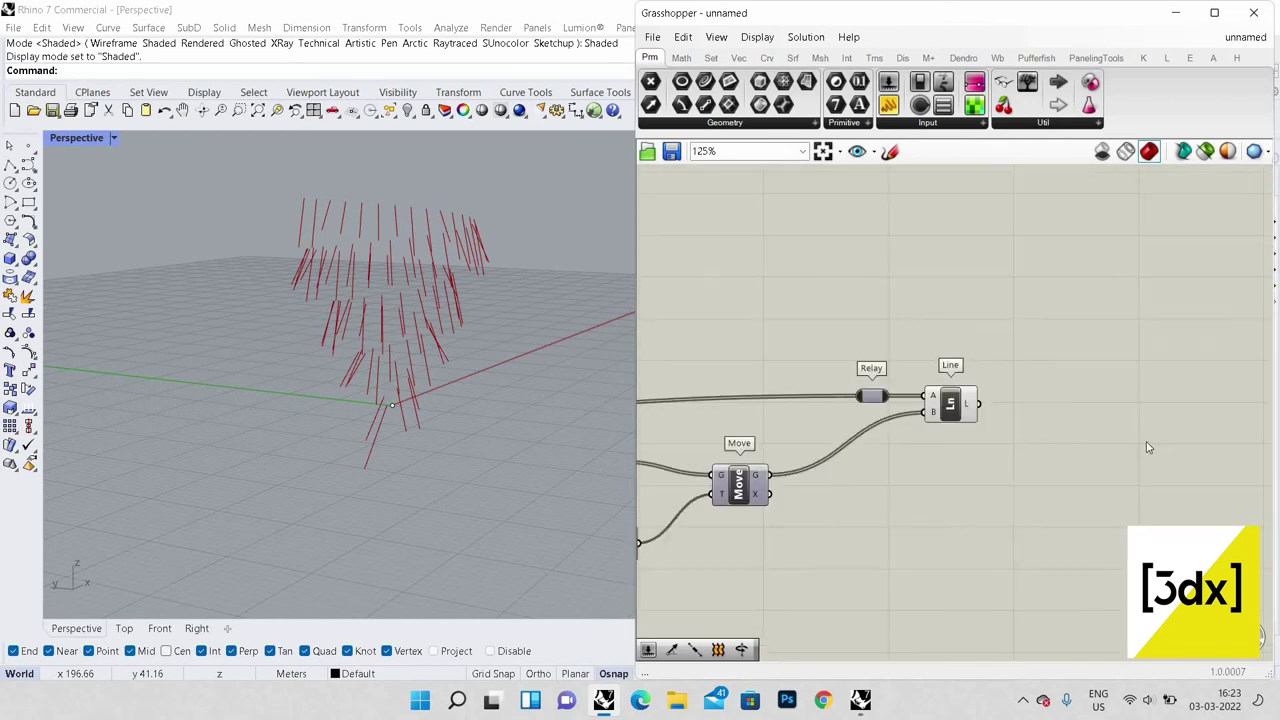
{"action": "scroll", "coordinate": [1149, 449], "scroll_direction": "up", "scroll_amount": 3}
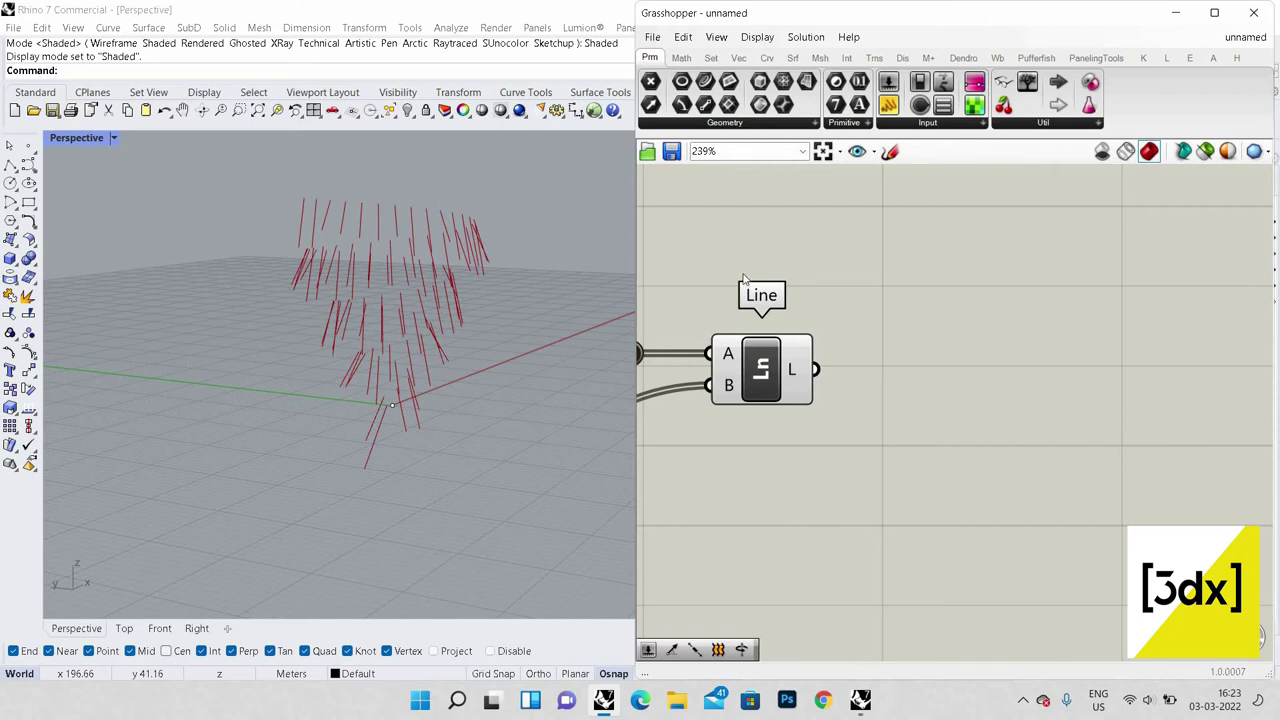
{"action": "scroll", "coordinate": [940, 448], "scroll_direction": "down", "scroll_amount": 5}
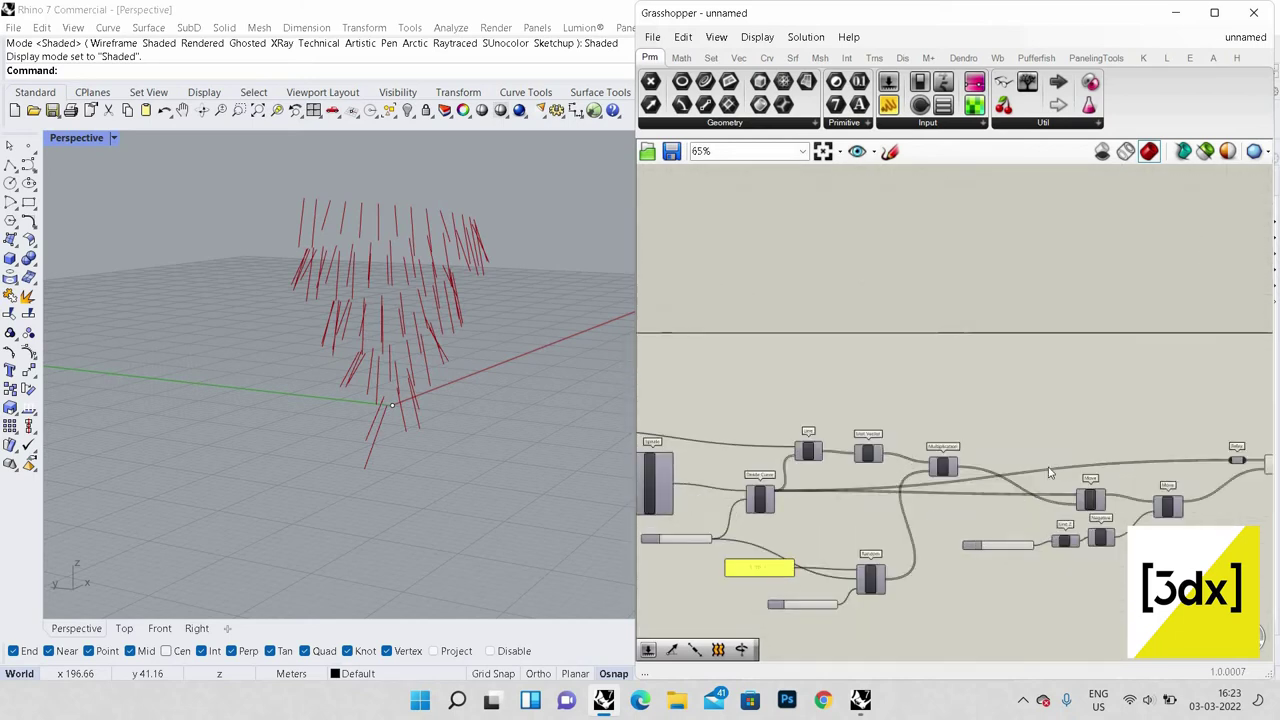
Step: Add a second Multiplication component above the first Move and connect the Unit Vector's V output to its A input
{"action": "scroll", "coordinate": [886, 463], "scroll_direction": "up", "scroll_amount": 1}
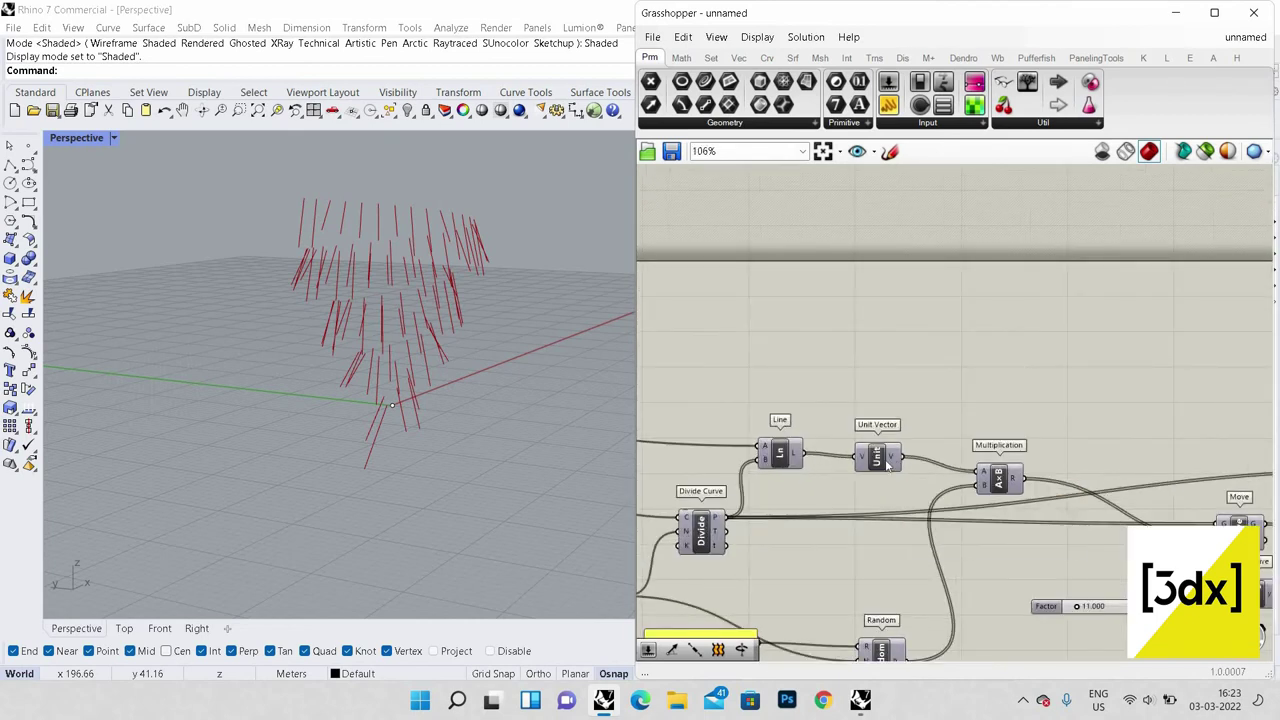
{"action": "scroll", "coordinate": [1101, 411], "scroll_direction": "down", "scroll_amount": 1}
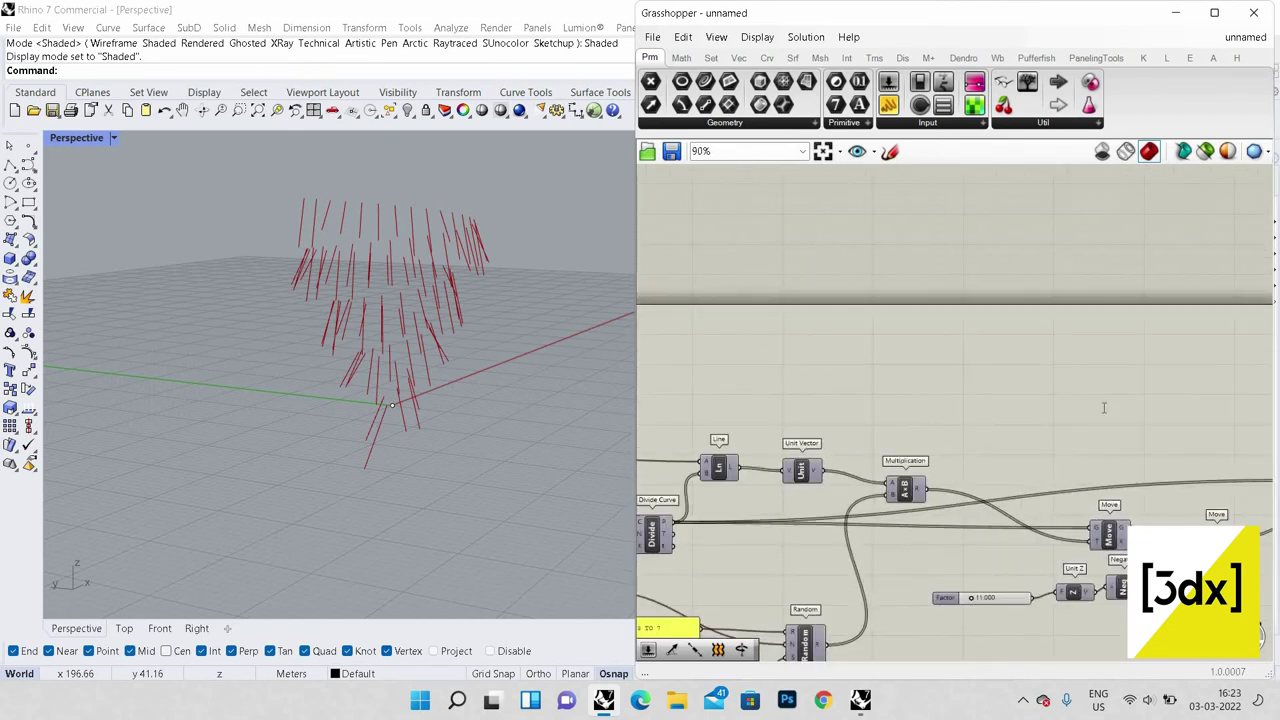
{"action": "double_click", "coordinate": [1102, 406]}
{"action": "type", "text": "multi"}
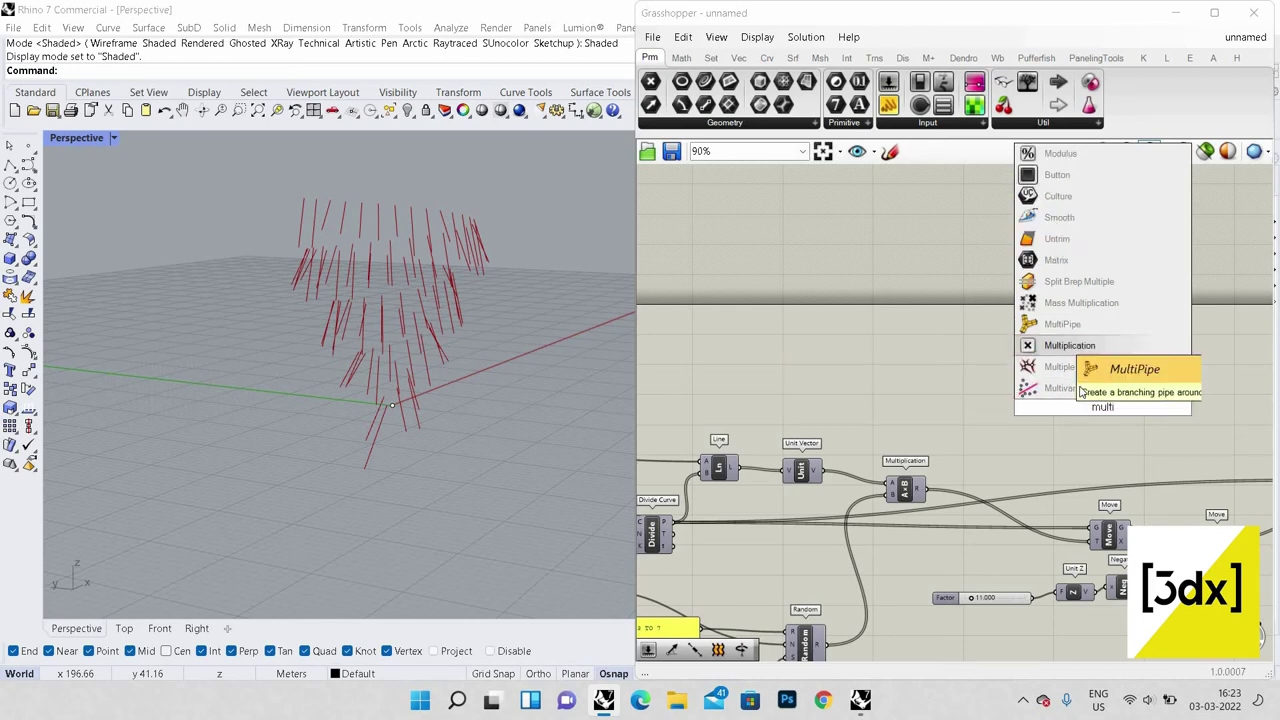
{"action": "left_click", "coordinate": [1064, 346]}
{"action": "left_click_drag", "start_coordinate": [1096, 406], "coordinate": [952, 406]}
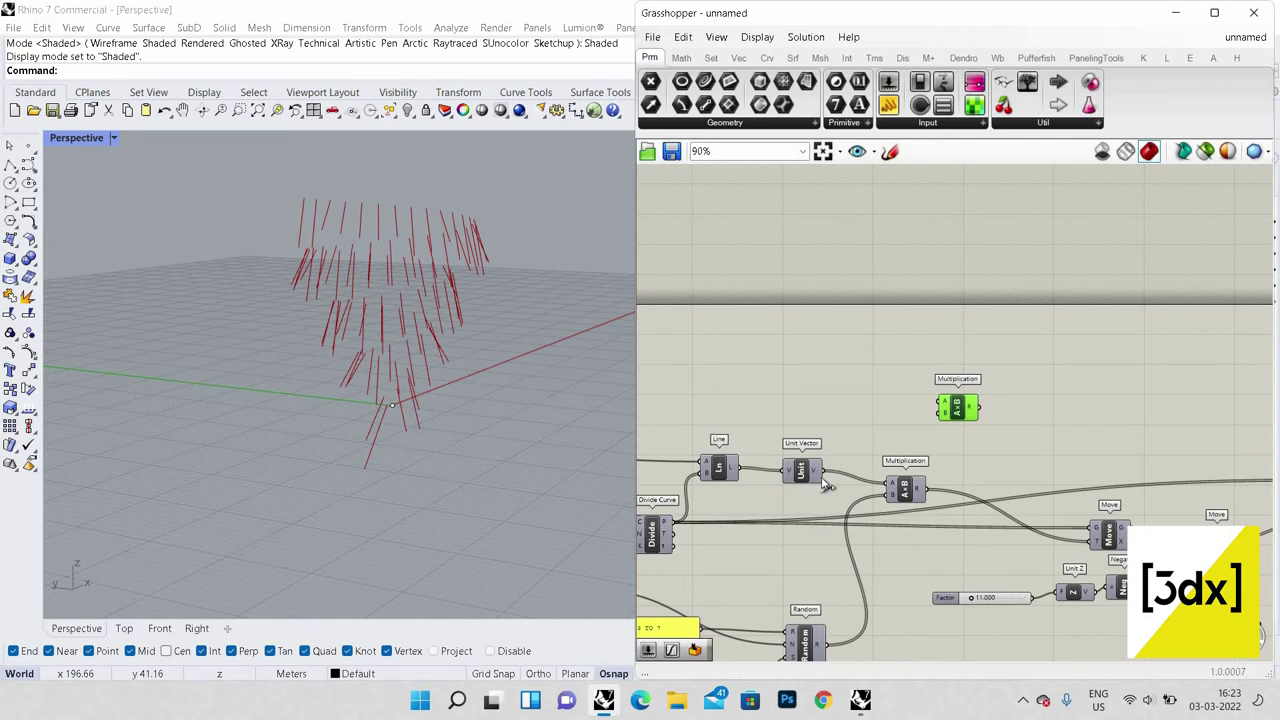
{"action": "left_click_drag", "start_coordinate": [948, 400], "coordinate": [1087, 408]}
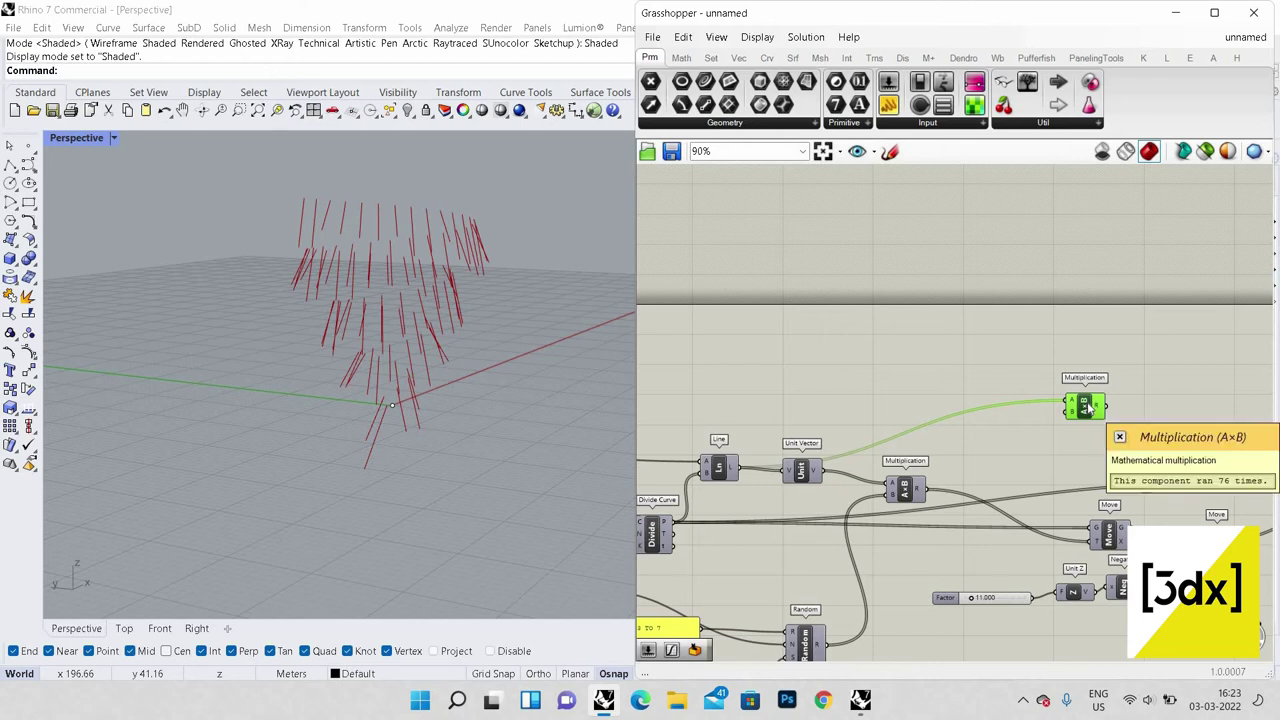
Step: Examine the generated lines from several angles and review the Spiral and Divide Curve part of the definition
{"action": "right_click_drag", "start_coordinate": [430, 279], "coordinate": [460, 329]}
{"action": "scroll", "coordinate": [460, 329], "scroll_direction": "up", "scroll_amount": 7}
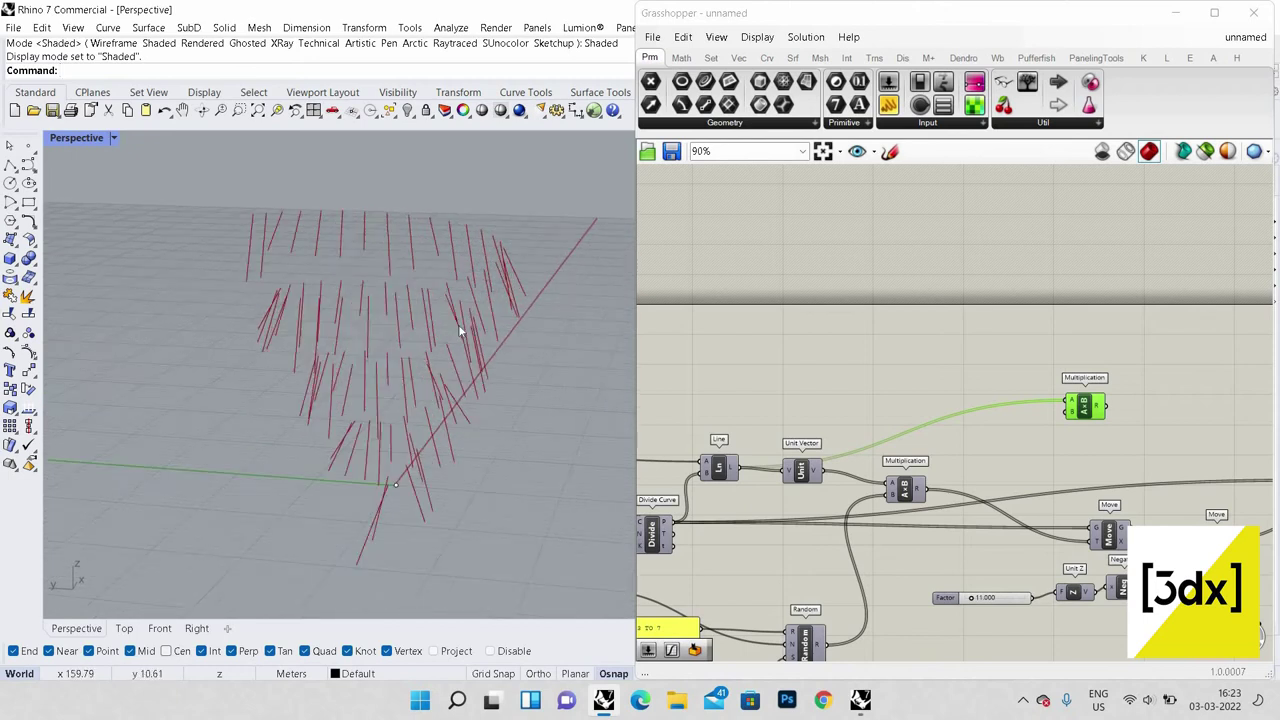
{"action": "scroll", "coordinate": [300, 304], "scroll_direction": "down", "scroll_amount": 7}
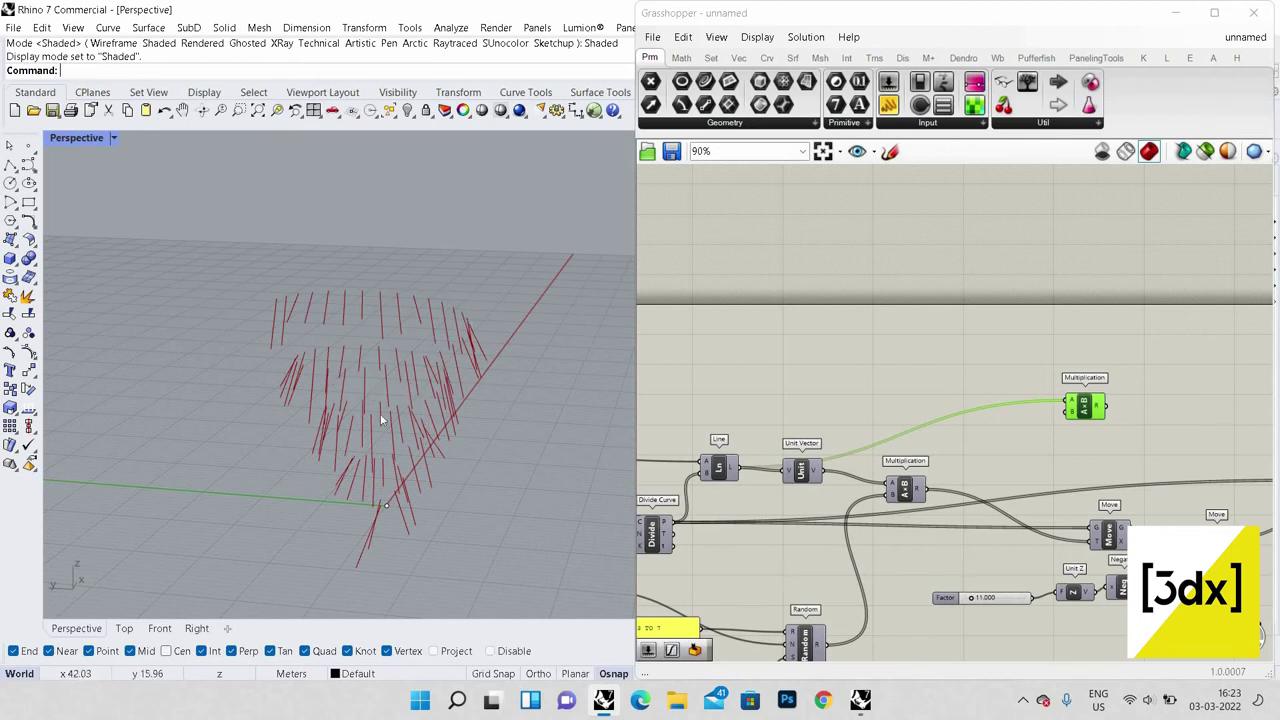
{"action": "right_click_drag", "start_coordinate": [436, 398], "coordinate": [420, 440]}
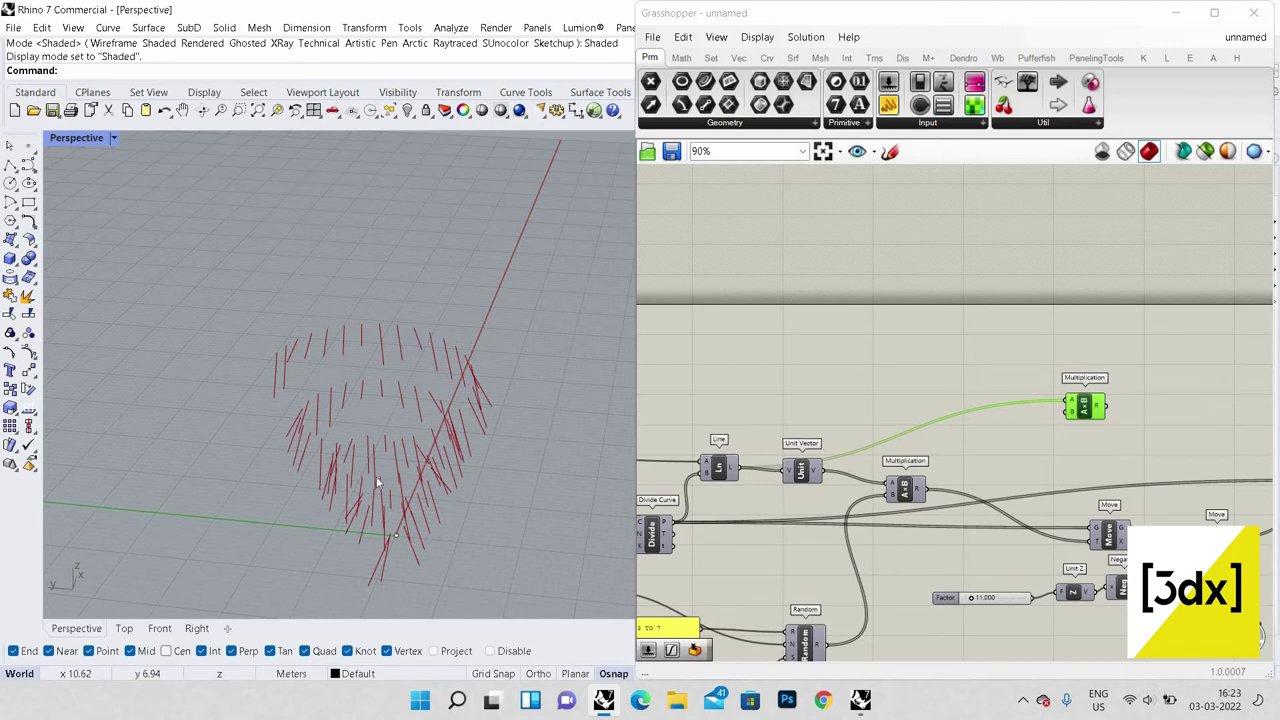
{"action": "scroll", "coordinate": [750, 437], "scroll_direction": "down", "scroll_amount": 4}
{"action": "right_click_drag", "start_coordinate": [672, 440], "coordinate": [765, 474]}
{"action": "scroll", "coordinate": [765, 475], "scroll_direction": "up", "scroll_amount": 6}
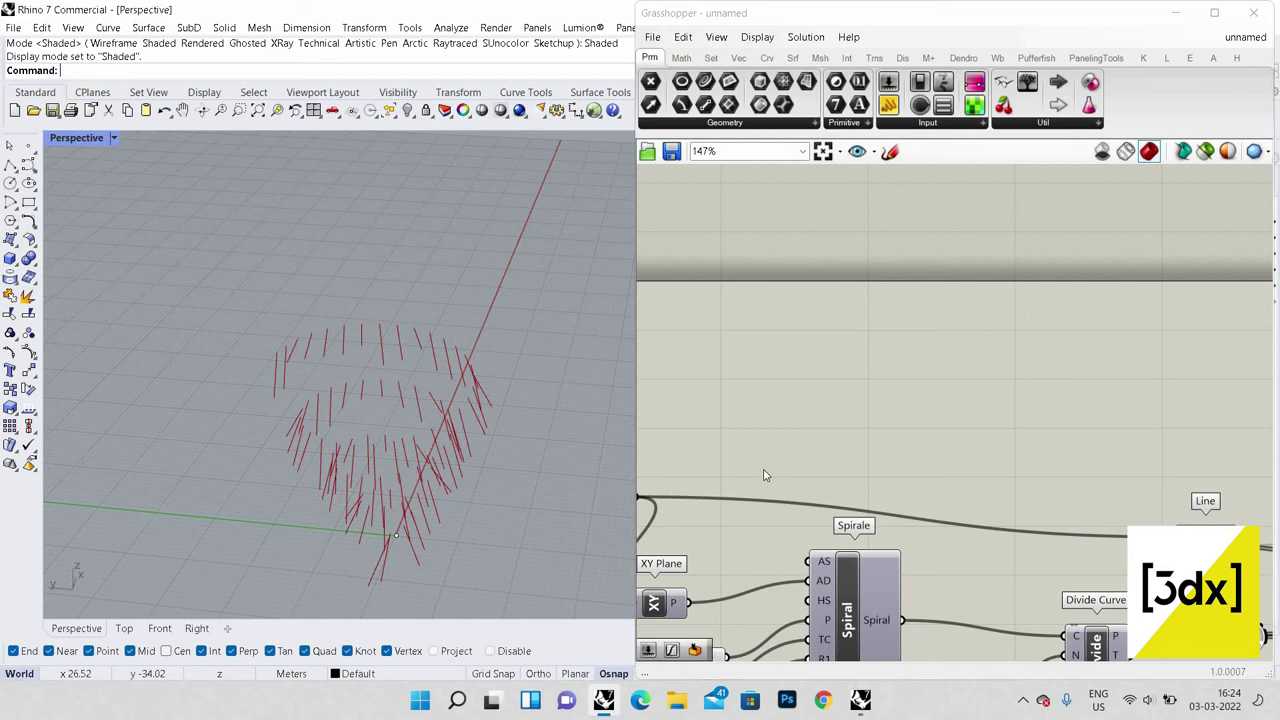
{"action": "left_click", "coordinate": [878, 578]}
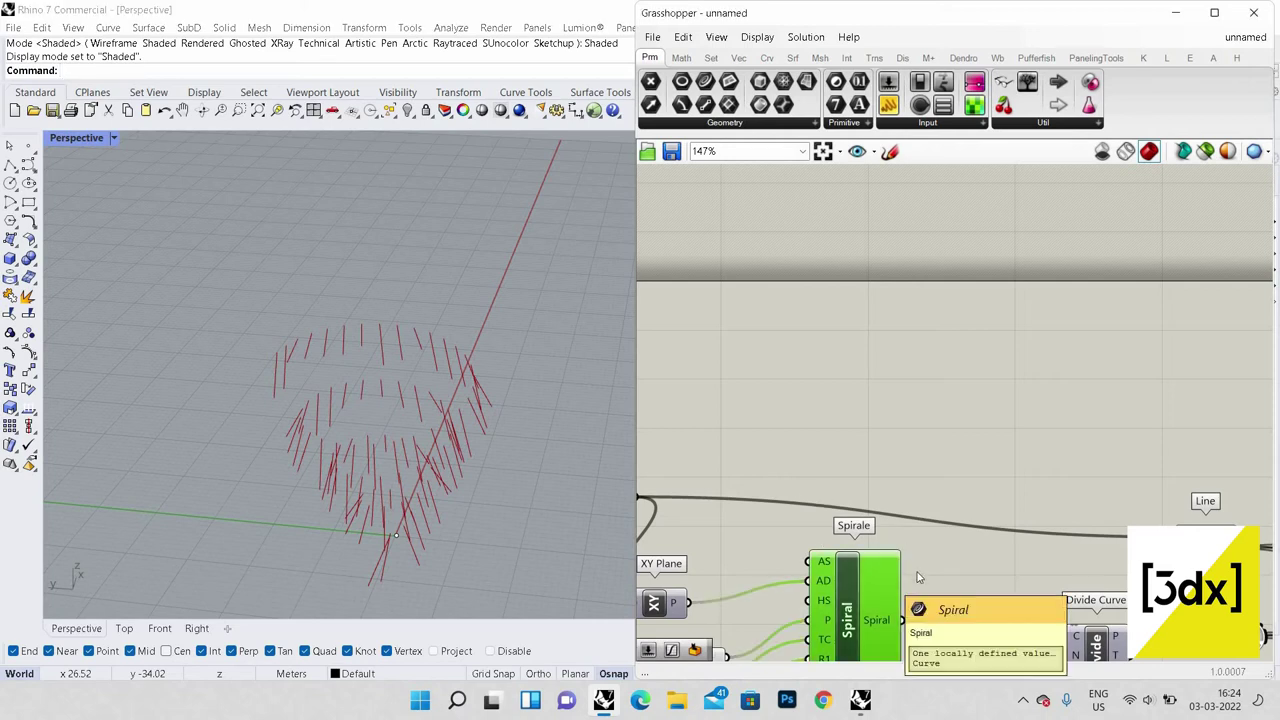
{"action": "scroll", "coordinate": [853, 486], "scroll_direction": "down", "scroll_amount": 2}
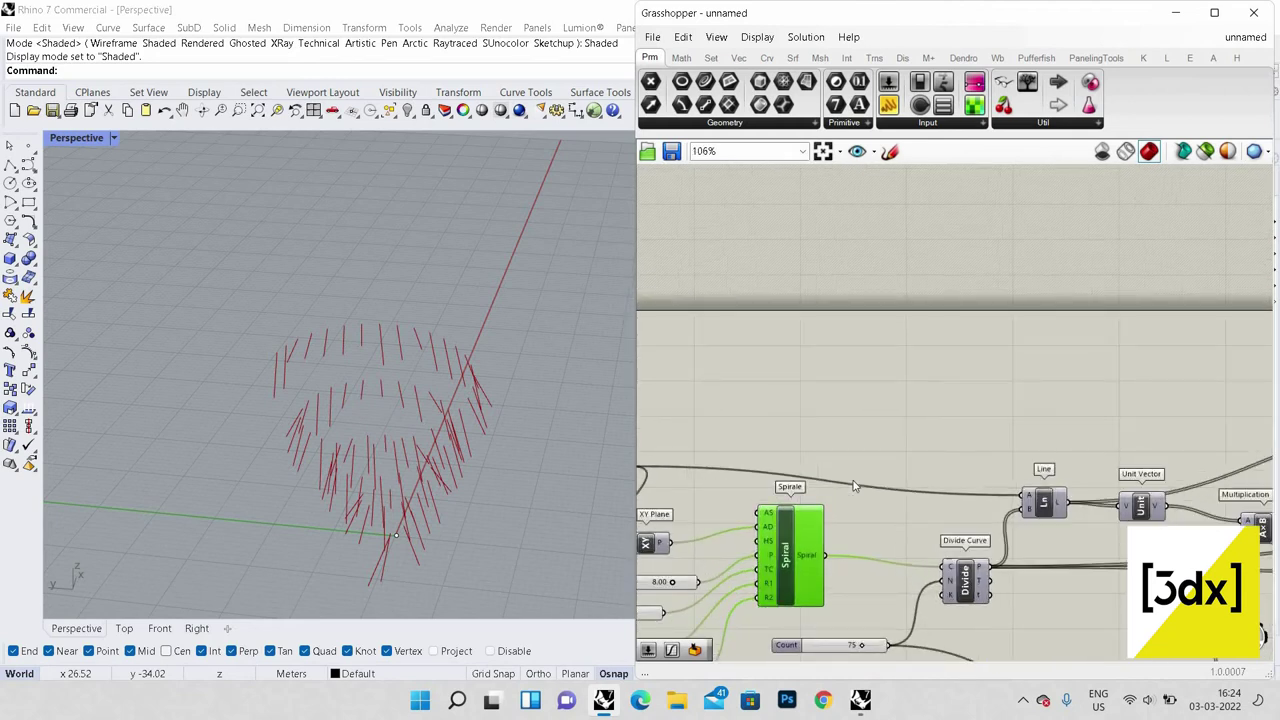
{"action": "right_click", "coordinate": [855, 479]}
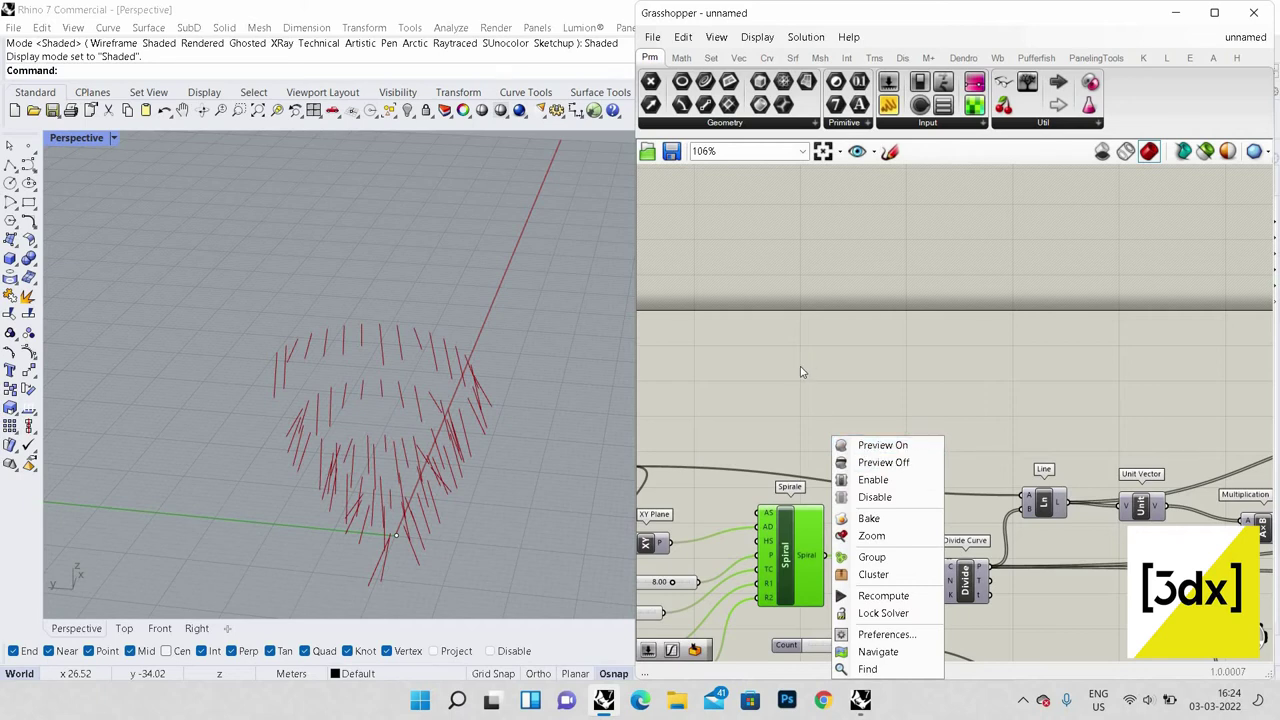
{"action": "scroll", "coordinate": [800, 366], "scroll_direction": "down", "scroll_amount": 5}
{"action": "scroll", "coordinate": [977, 458], "scroll_direction": "up", "scroll_amount": 5}
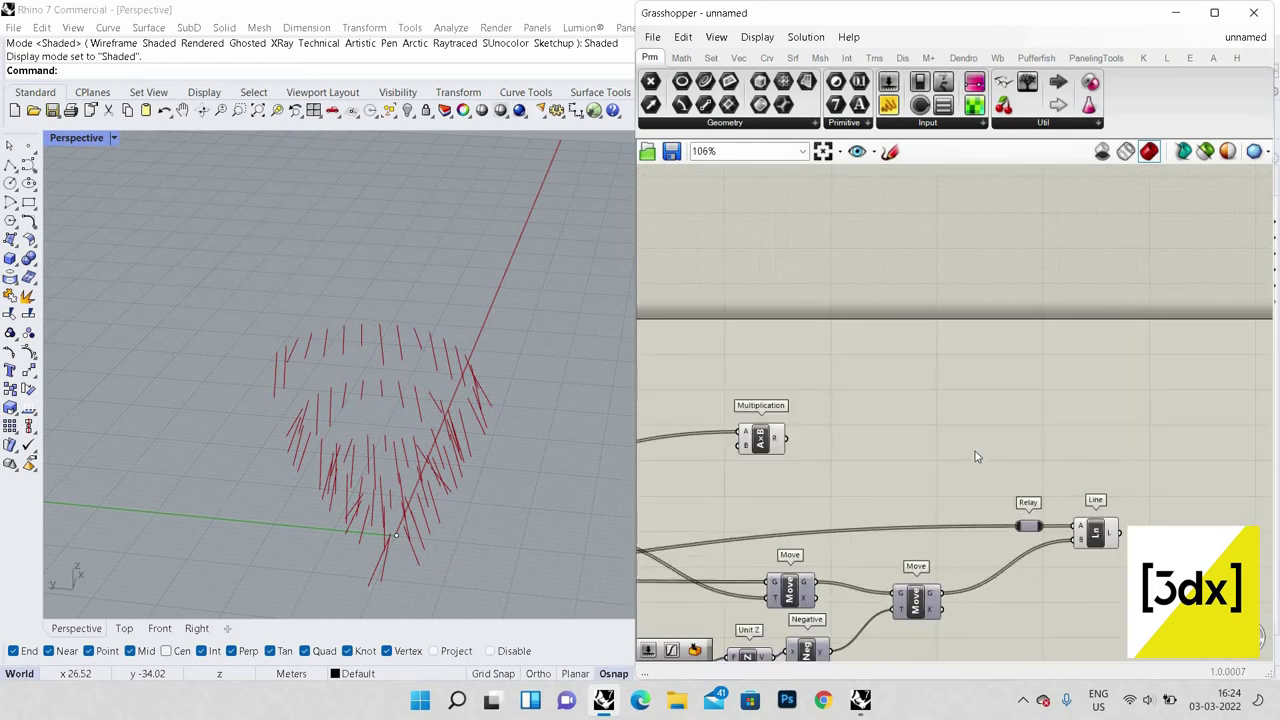
Step: Add a number slider set to 0.400 and connect it to the new Multiplication's B input
{"action": "scroll", "coordinate": [1199, 499], "scroll_direction": "down", "scroll_amount": 2}
{"action": "scroll", "coordinate": [766, 427], "scroll_direction": "up", "scroll_amount": 2}
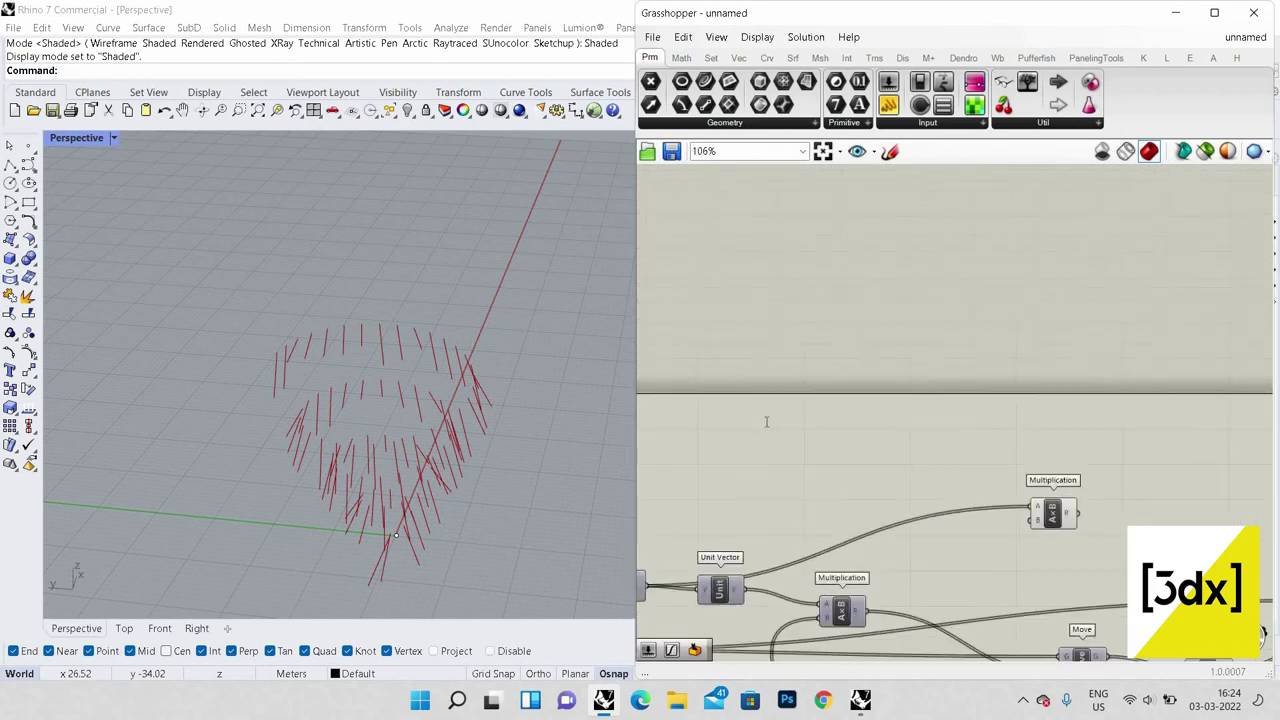
{"action": "double_click", "coordinate": [766, 421]}
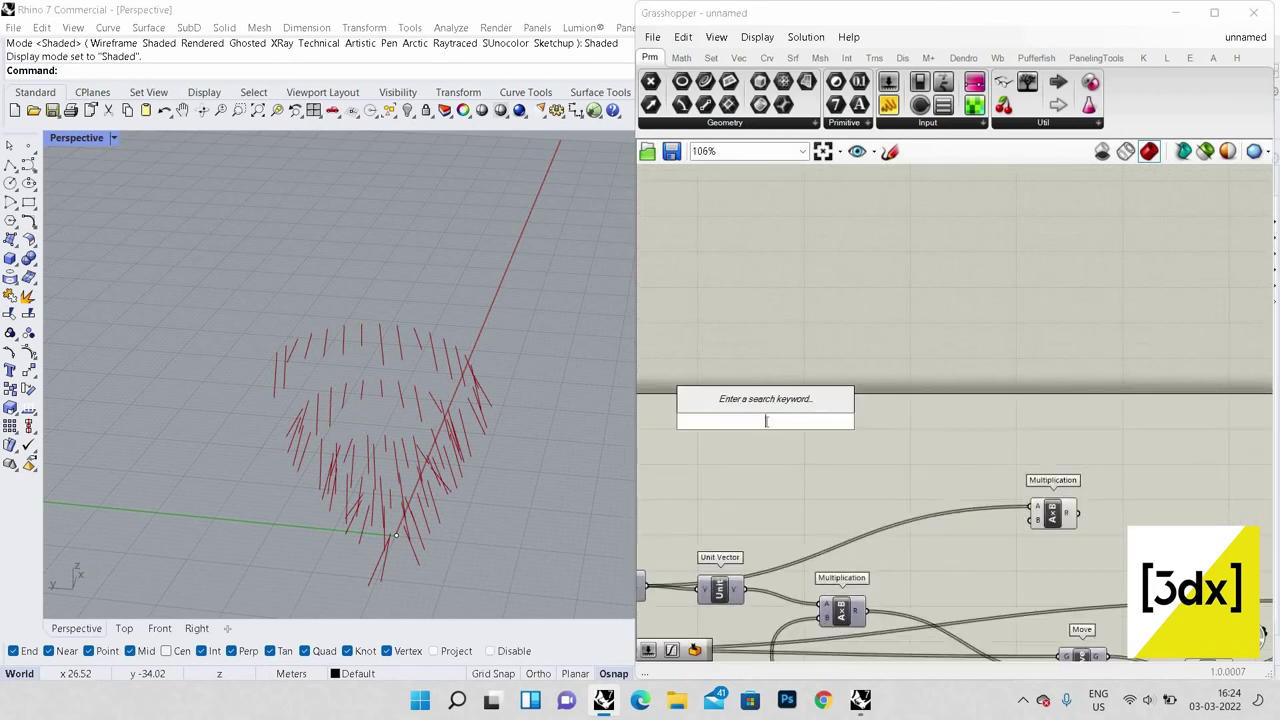
{"action": "type", "text": "4"}
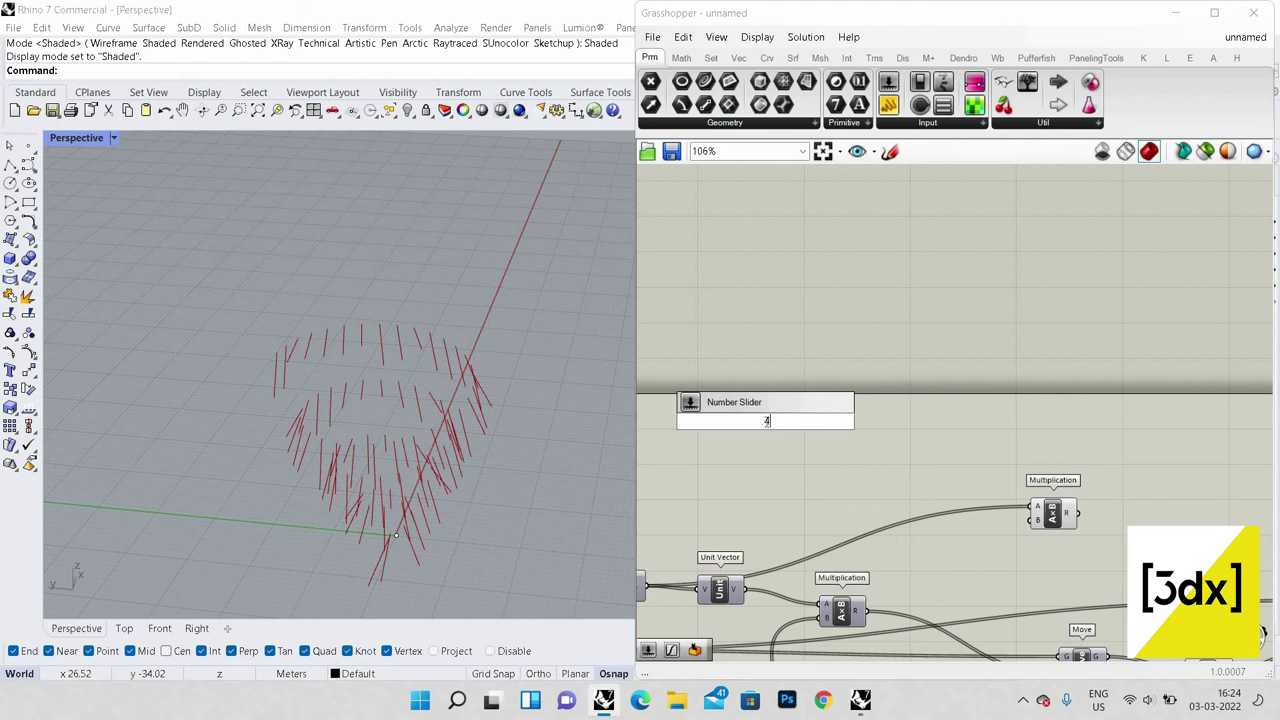
{"action": "type", "text": "00"}
{"action": "key", "text": "Return"}
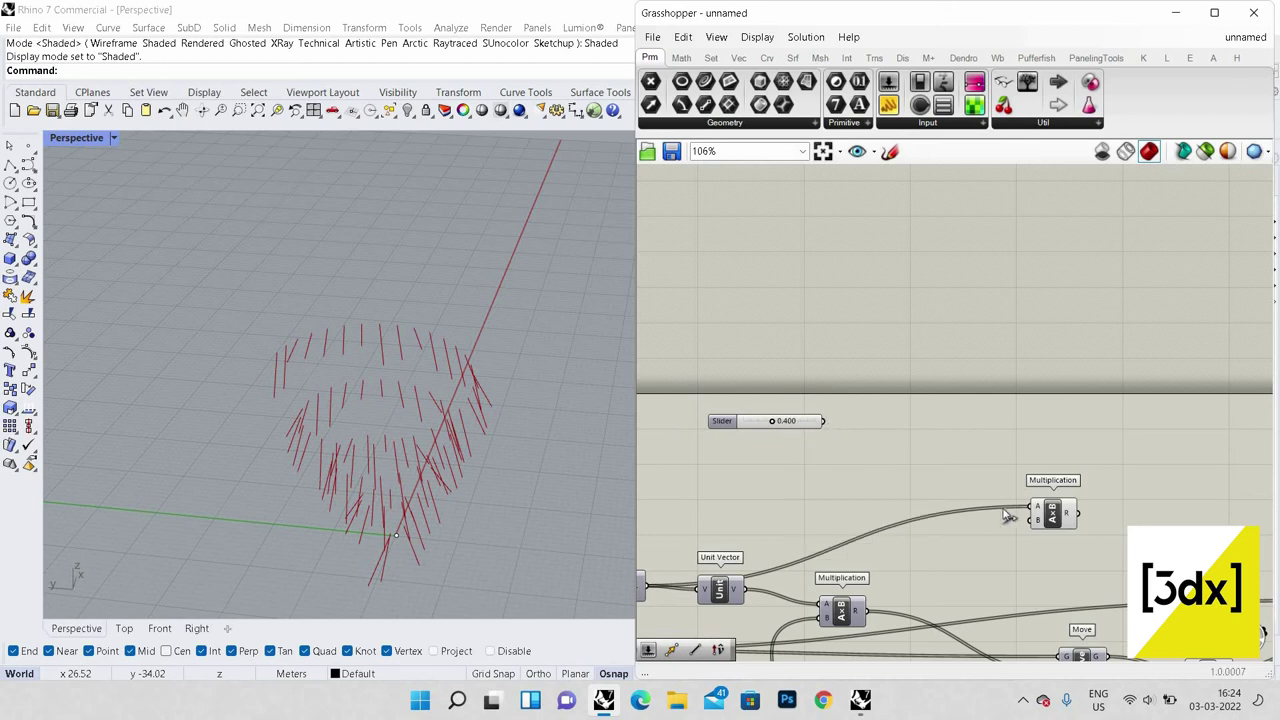
{"action": "left_click_drag", "start_coordinate": [824, 420], "coordinate": [1037, 518]}
{"action": "scroll", "coordinate": [1140, 522], "scroll_direction": "down", "scroll_amount": 1}
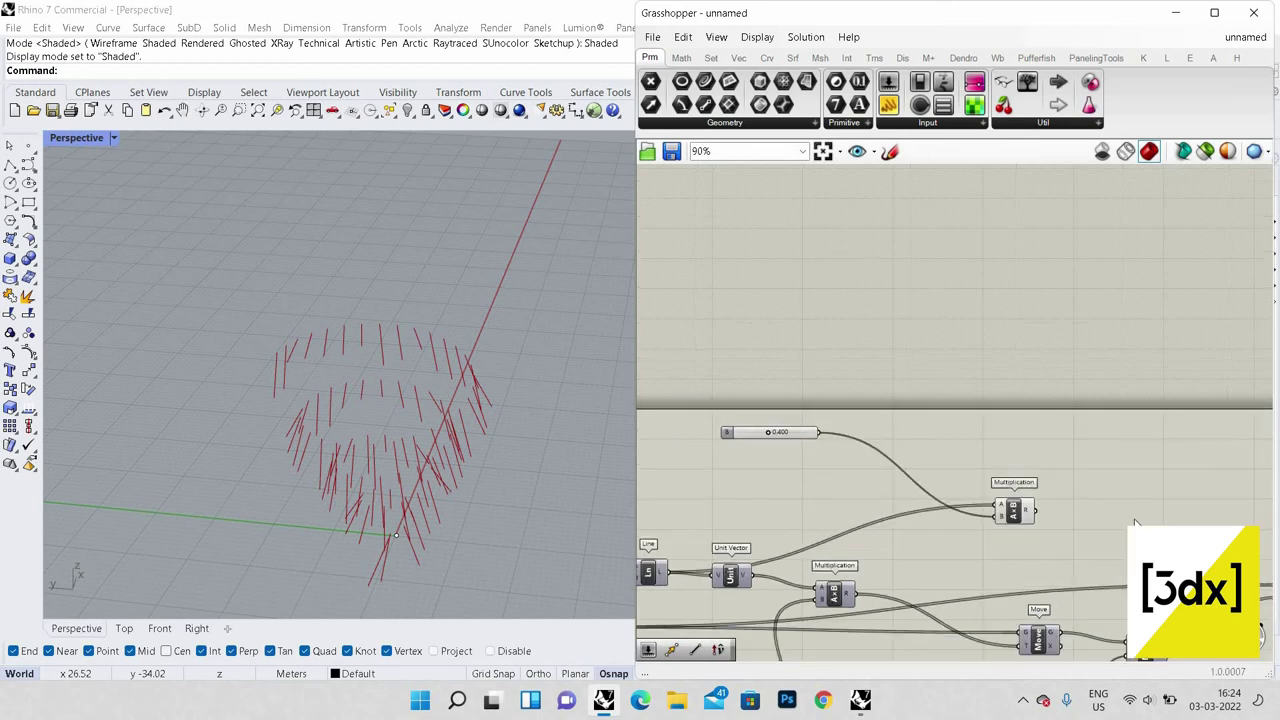
Step: Add an Extrude component beyond the new Multiplication and connect the Multiplication's R output to it
{"action": "right_click_drag", "start_coordinate": [1135, 522], "coordinate": [994, 515]}
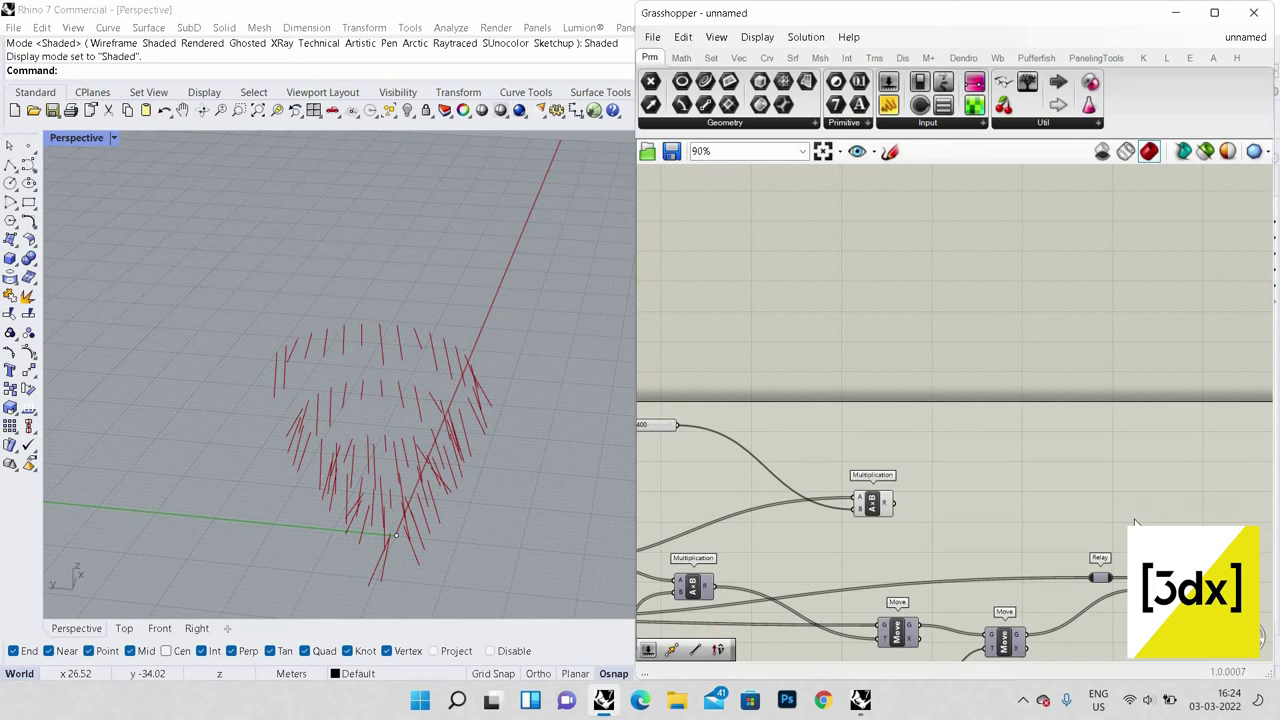
{"action": "double_click", "coordinate": [1073, 489]}
{"action": "type", "text": "extr"}
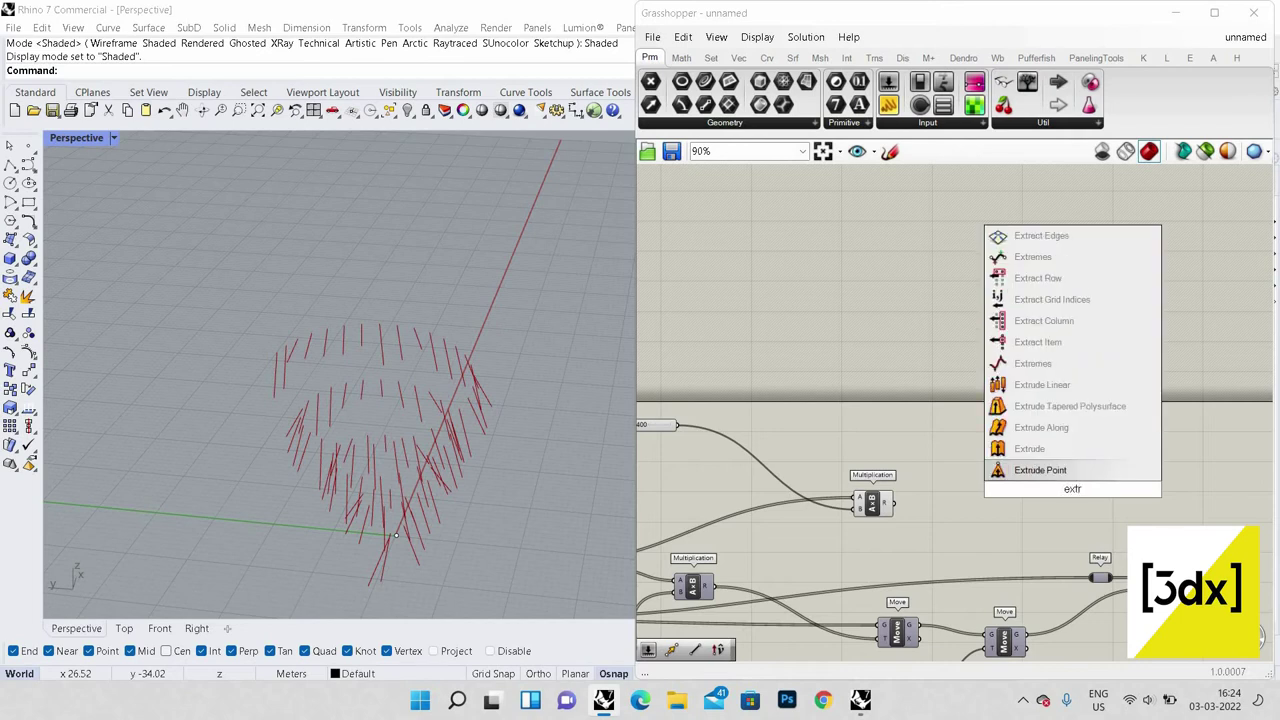
{"action": "left_click", "coordinate": [1035, 449]}
{"action": "scroll", "coordinate": [1098, 505], "scroll_direction": "up", "scroll_amount": 2}
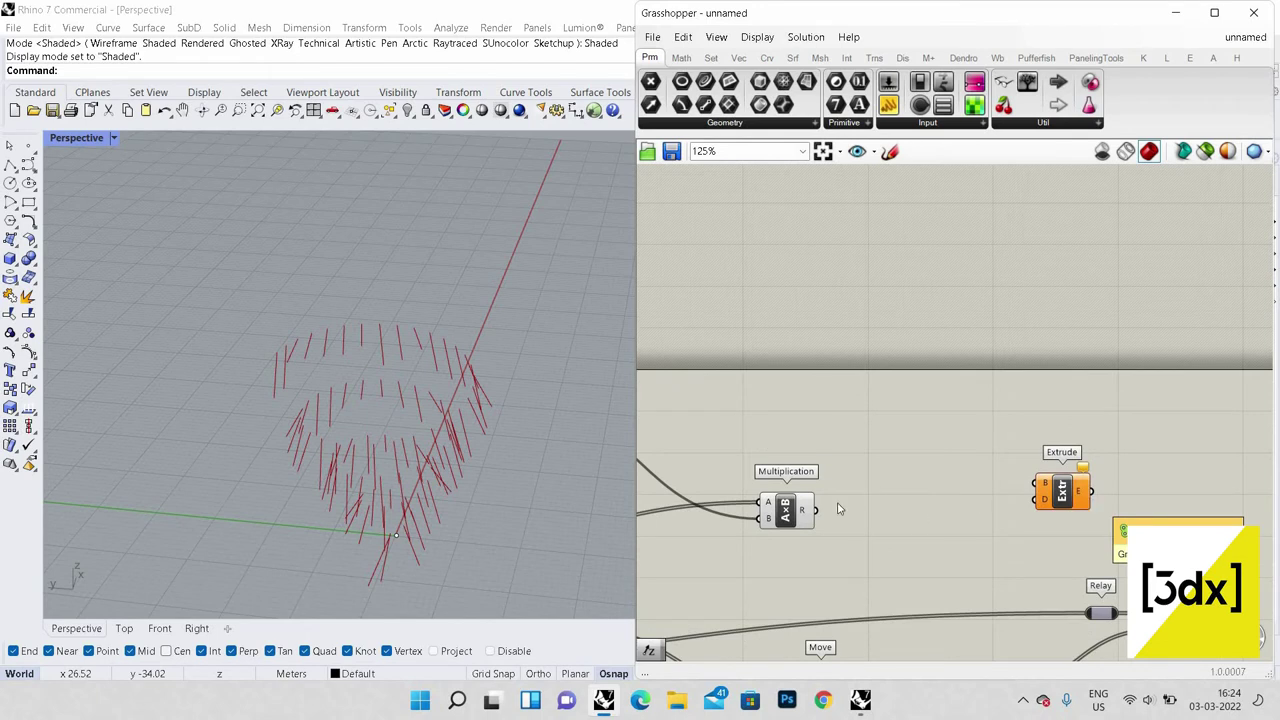
{"action": "left_click_drag", "start_coordinate": [818, 512], "coordinate": [1190, 503]}
{"action": "scroll", "coordinate": [1190, 503], "scroll_direction": "down", "scroll_amount": 2}
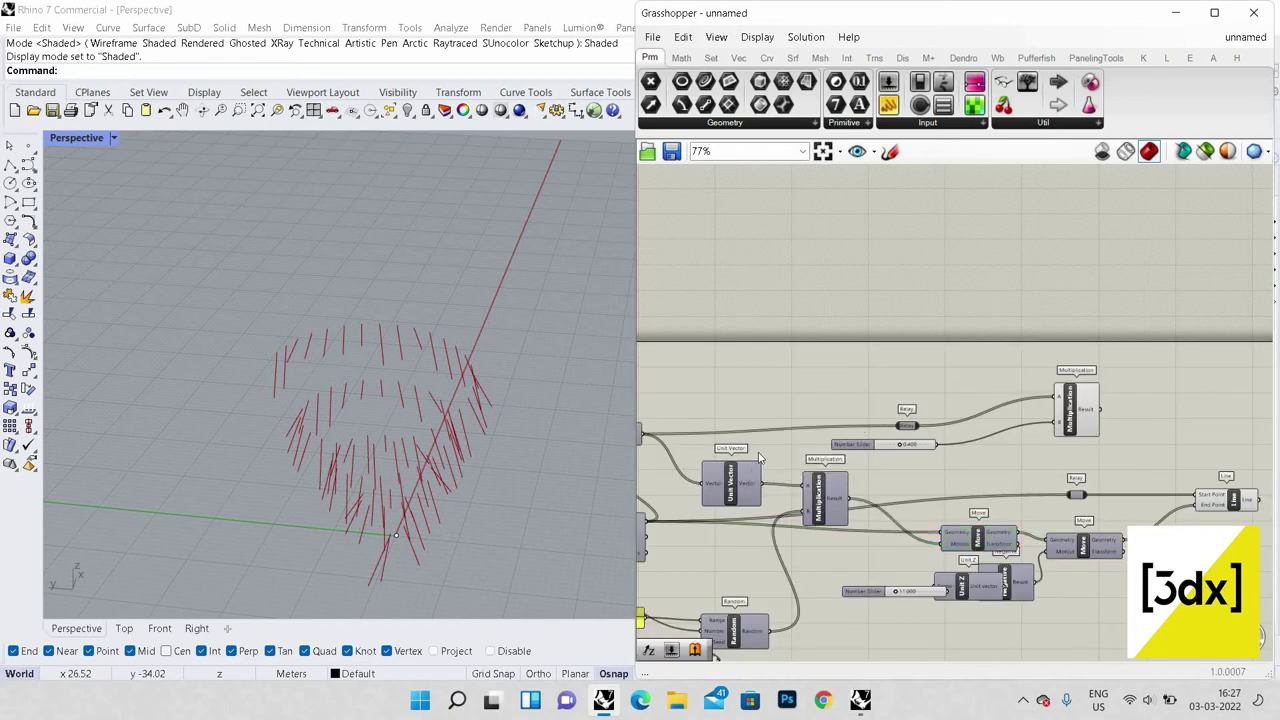
Step: Connect the Unit Vector's output to the Relay feeding the upper Multiplication, and space out that Relay and both Multiplication components
{"action": "scroll", "coordinate": [820, 466], "scroll_direction": "up", "scroll_amount": 3}
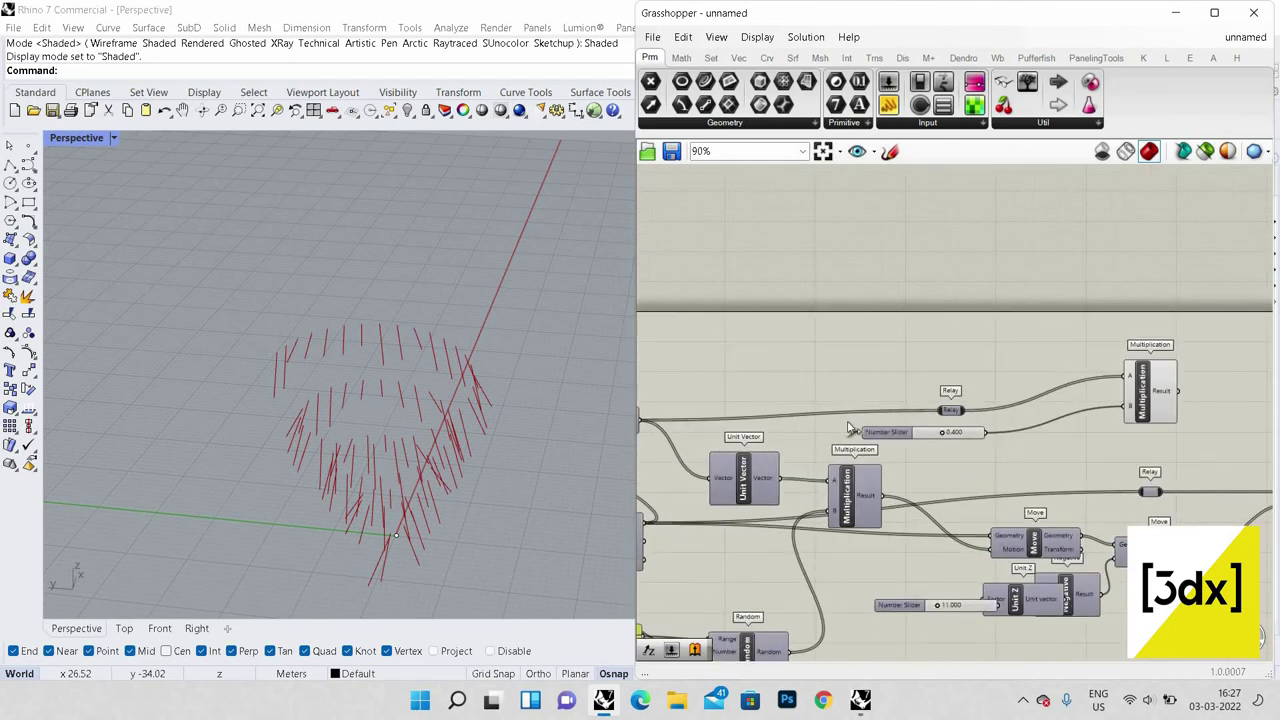
{"action": "left_click_drag", "start_coordinate": [783, 479], "coordinate": [946, 411]}
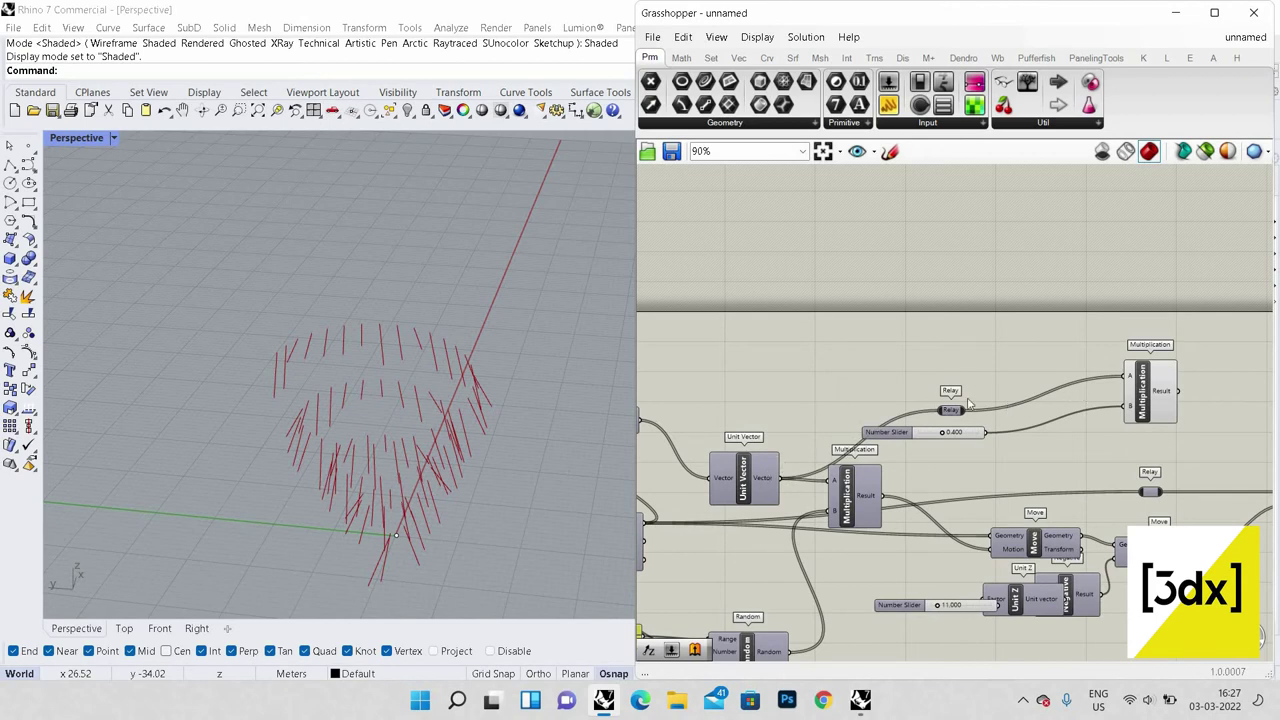
{"action": "left_click_drag", "start_coordinate": [850, 495], "coordinate": [882, 515]}
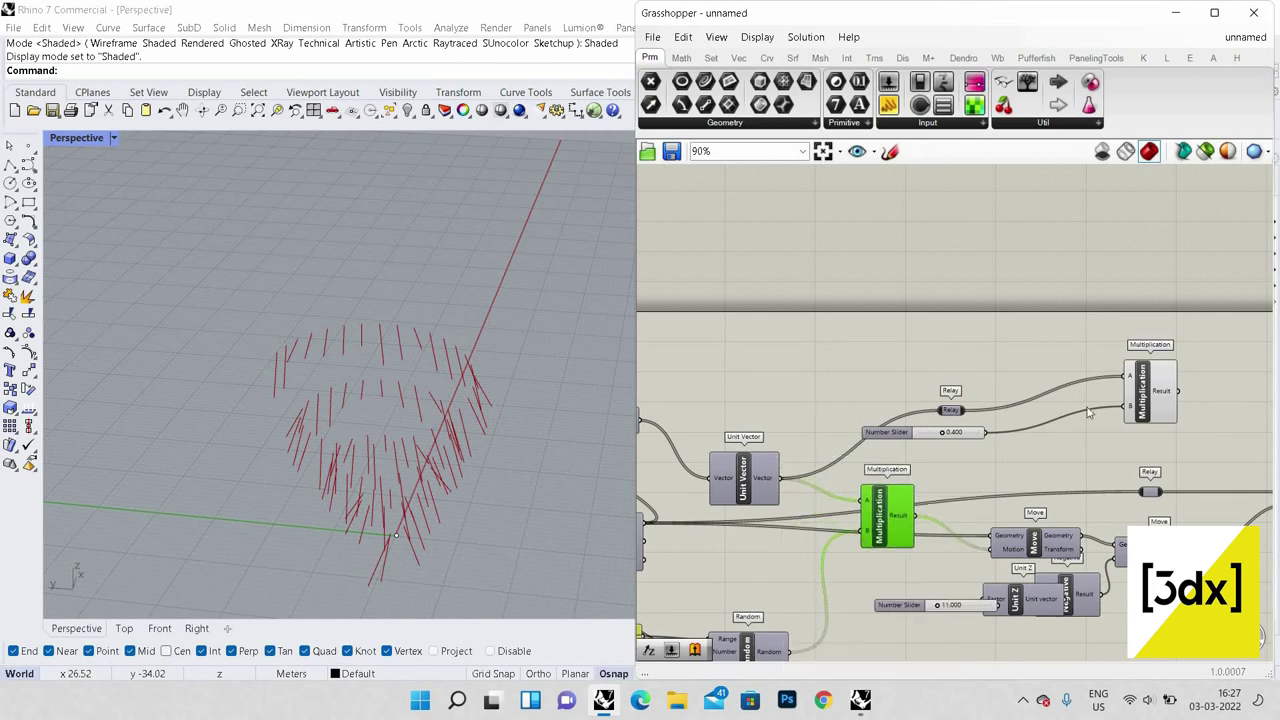
{"action": "left_click_drag", "start_coordinate": [1135, 362], "coordinate": [1107, 324]}
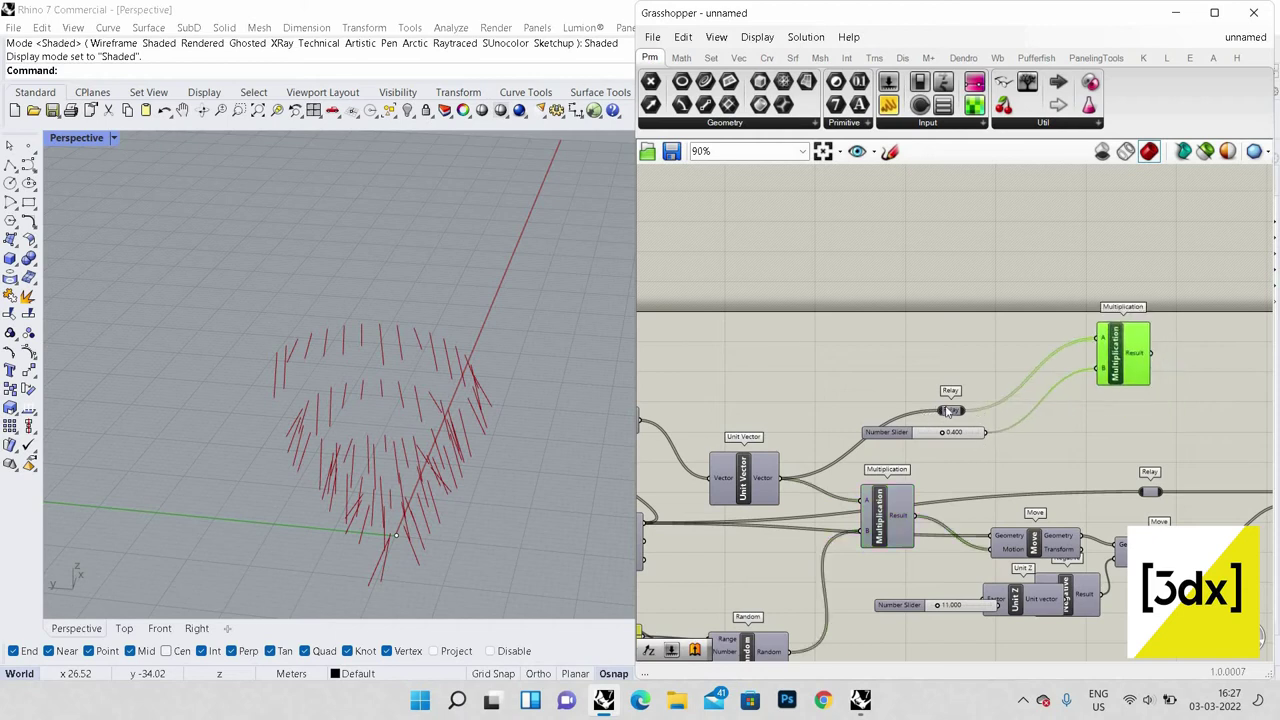
{"action": "left_click_drag", "start_coordinate": [953, 411], "coordinate": [909, 360]}
Step: Add an Extrude component beyond the upper Multiplication and the final Line component
{"action": "scroll", "coordinate": [806, 365], "scroll_direction": "down", "scroll_amount": 3}
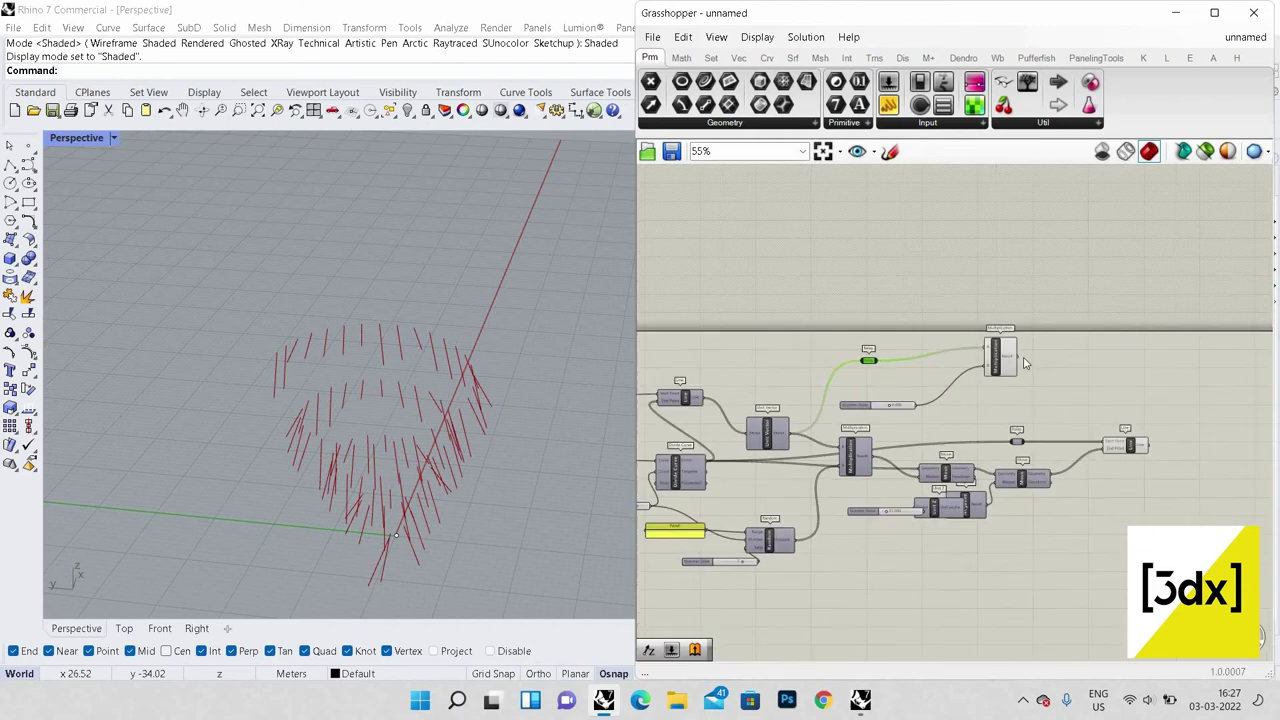
{"action": "scroll", "coordinate": [1052, 376], "scroll_direction": "up", "scroll_amount": 3}
{"action": "scroll", "coordinate": [1060, 392], "scroll_direction": "up", "scroll_amount": 2}
{"action": "scroll", "coordinate": [1211, 373], "scroll_direction": "down", "scroll_amount": 3}
{"action": "scroll", "coordinate": [1211, 371], "scroll_direction": "up", "scroll_amount": 2}
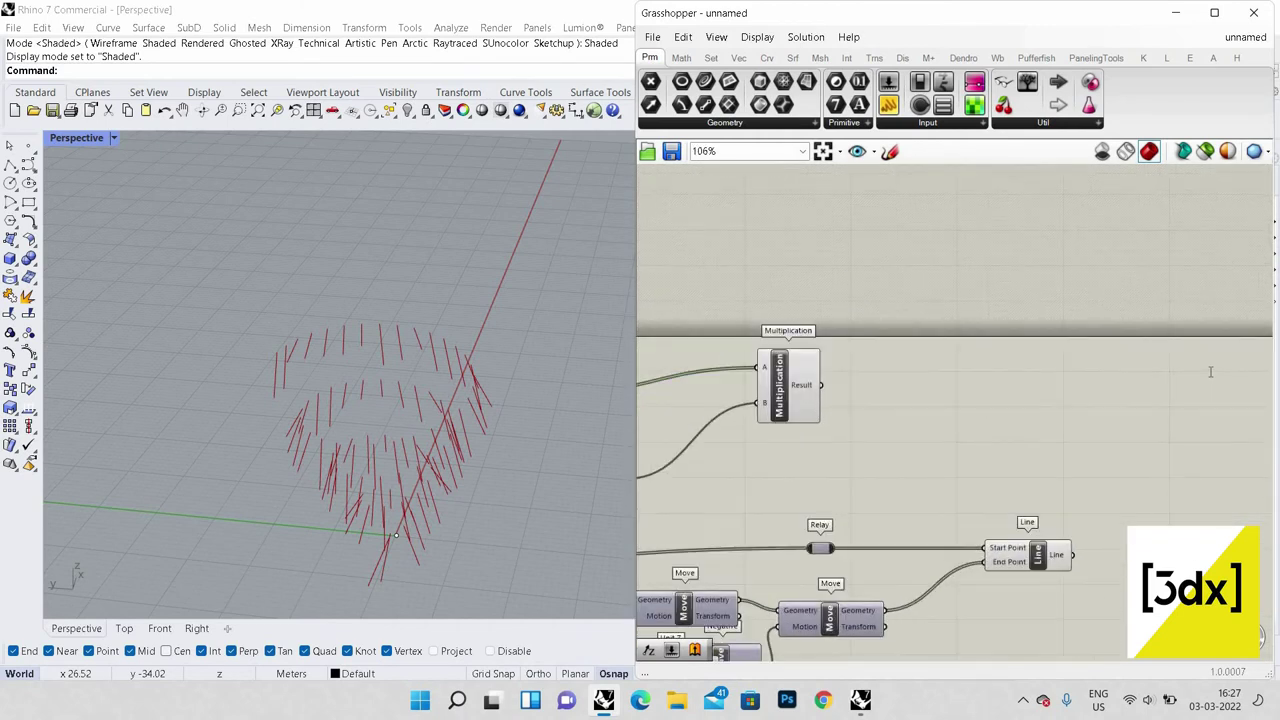
{"action": "double_click", "coordinate": [1210, 371]}
{"action": "type", "text": "extru"}
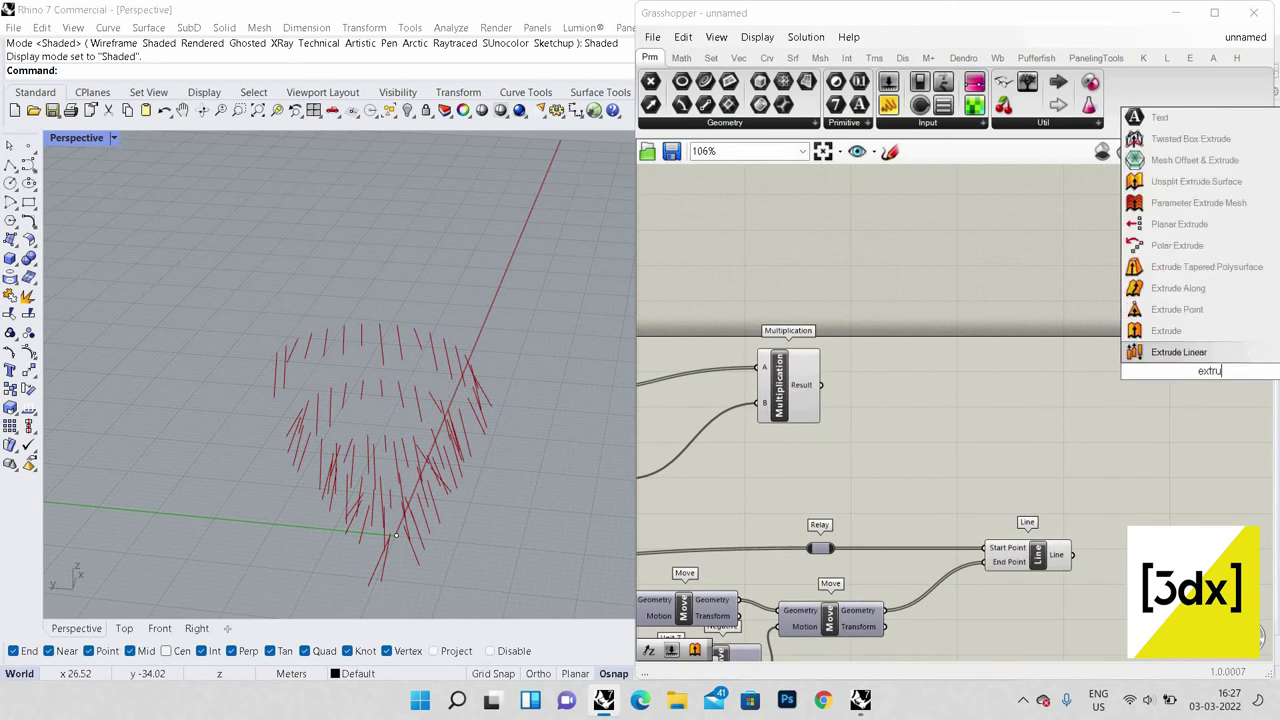
{"action": "type", "text": "de"}
{"action": "key", "text": "Return"}
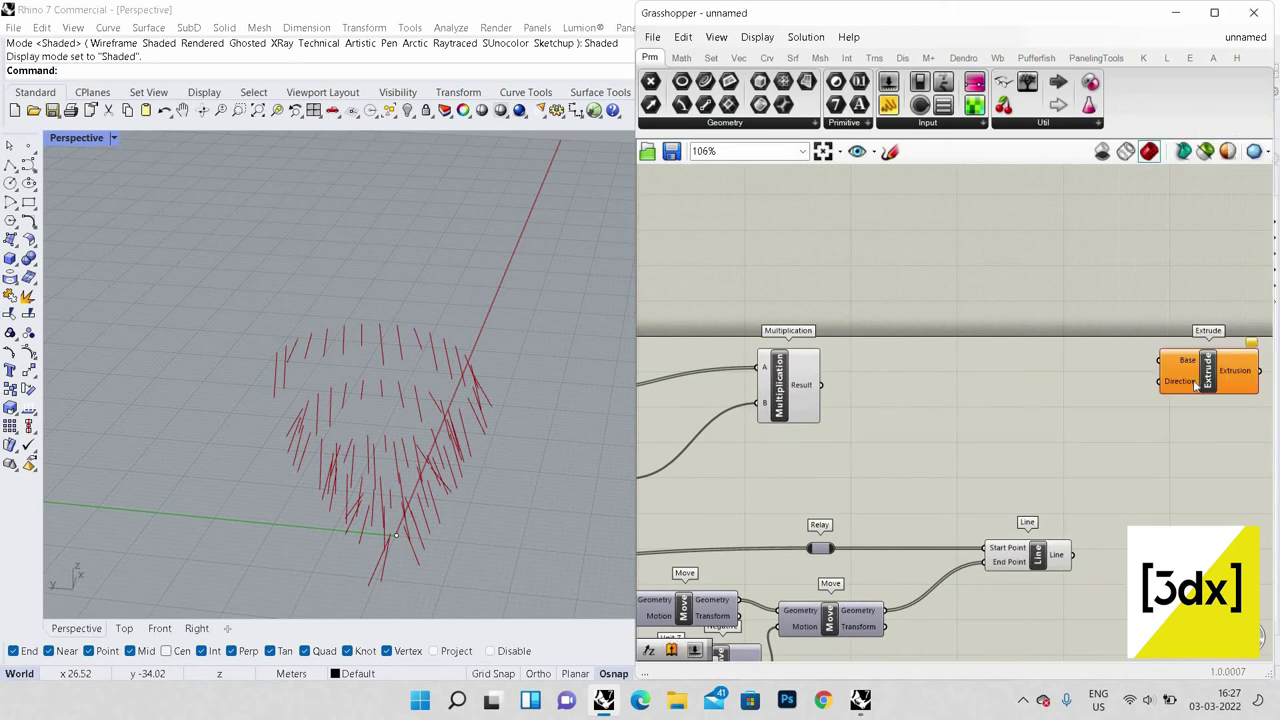
Step: Connect the final Line's output to the Extrude's Base input and the upper Multiplication's Result to its Direction input
{"action": "left_click_drag", "start_coordinate": [1073, 555], "coordinate": [1158, 360]}
{"action": "left_click_drag", "start_coordinate": [821, 385], "coordinate": [1158, 381]}
{"action": "scroll", "coordinate": [445, 471], "scroll_direction": "up", "scroll_amount": 10}
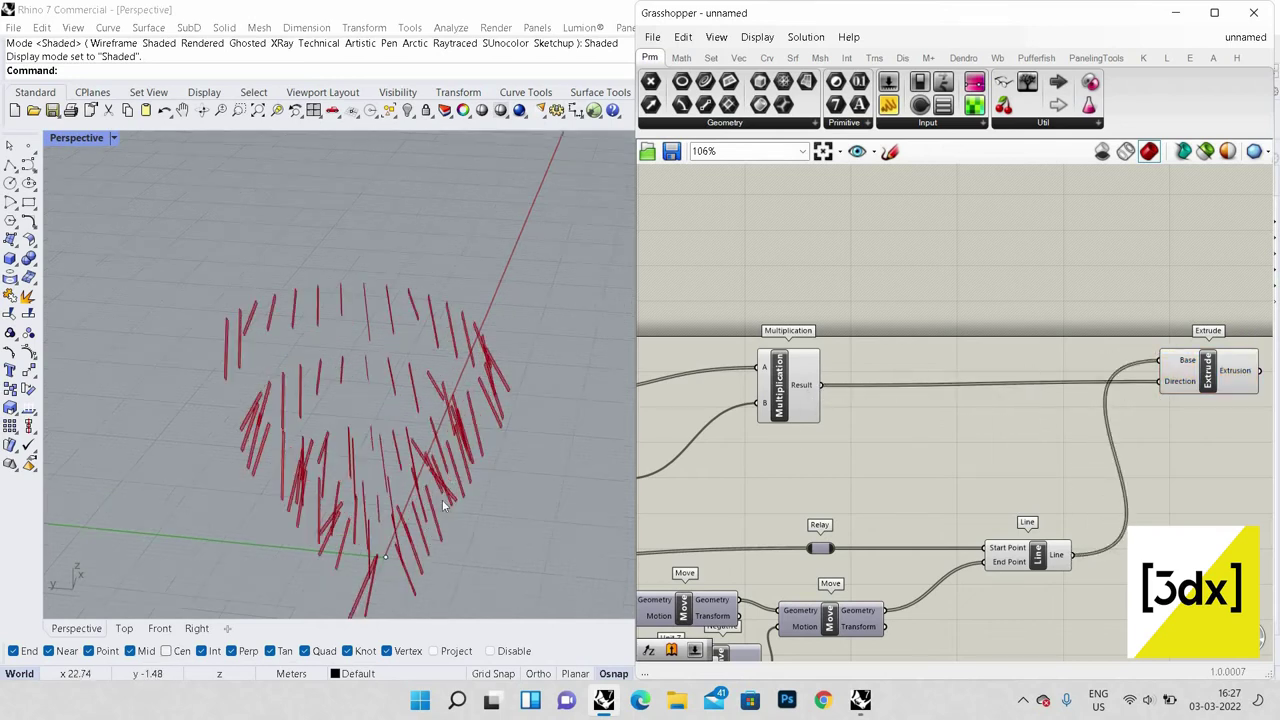
Step: Examine the extruded vertical strips up close in the Perspective viewport
{"action": "scroll", "coordinate": [370, 220], "scroll_direction": "down", "scroll_amount": 3}
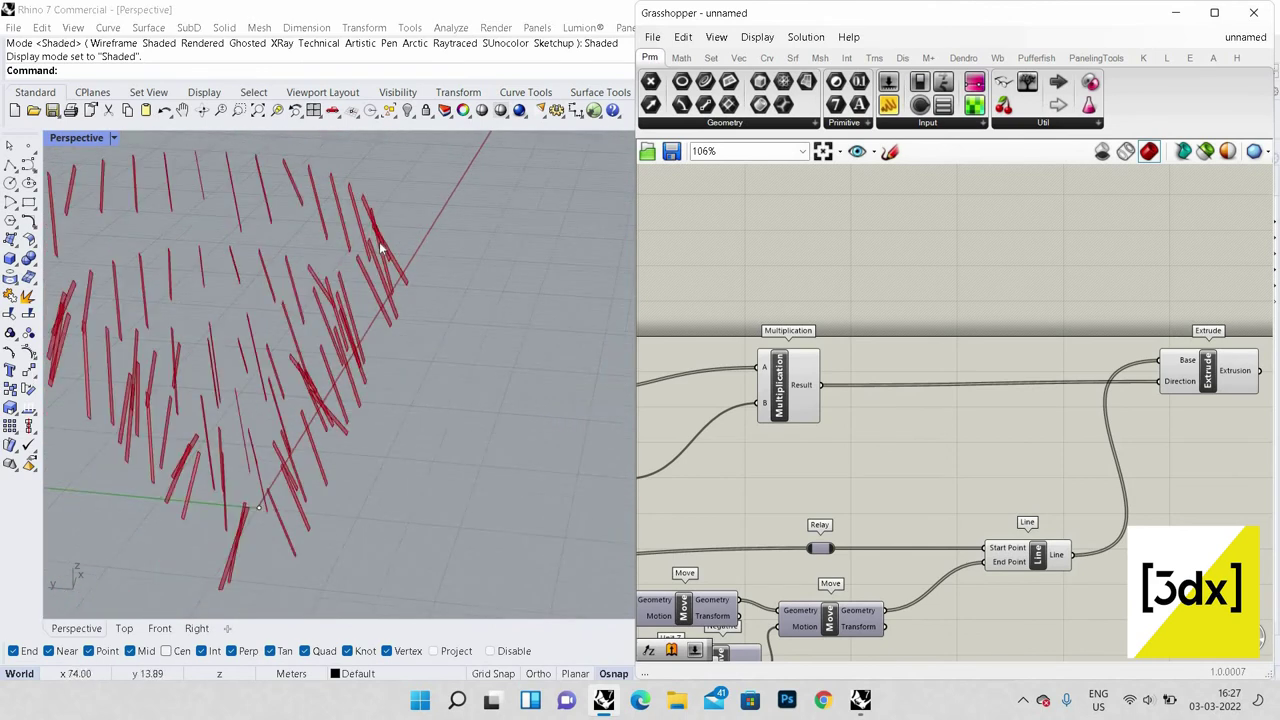
{"action": "scroll", "coordinate": [420, 350], "scroll_direction": "up", "scroll_amount": 4}
{"action": "scroll", "coordinate": [337, 243], "scroll_direction": "up", "scroll_amount": 2}
{"action": "scroll", "coordinate": [430, 285], "scroll_direction": "down", "scroll_amount": 2}
{"action": "scroll", "coordinate": [424, 306], "scroll_direction": "down", "scroll_amount": 1}
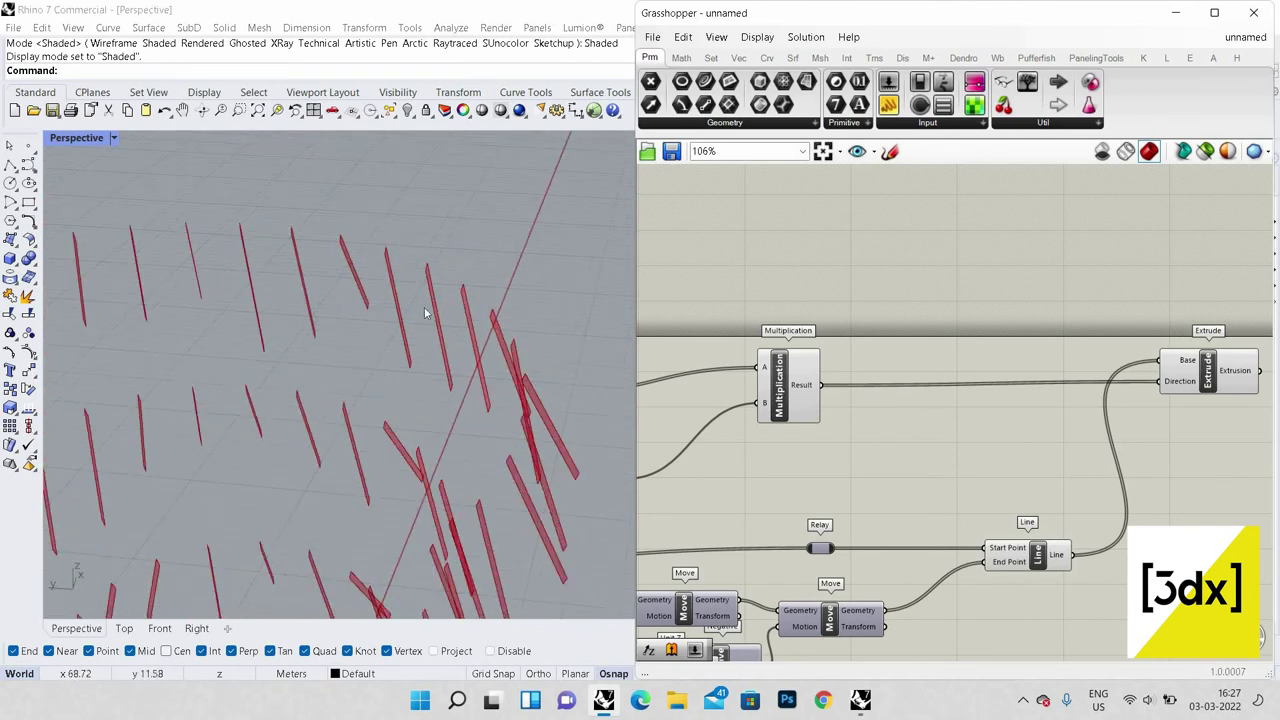
{"action": "scroll", "coordinate": [424, 306], "scroll_direction": "down", "scroll_amount": 3}
{"action": "scroll", "coordinate": [1165, 430], "scroll_direction": "down", "scroll_amount": 3}
{"action": "scroll", "coordinate": [1167, 433], "scroll_direction": "up", "scroll_amount": 3}
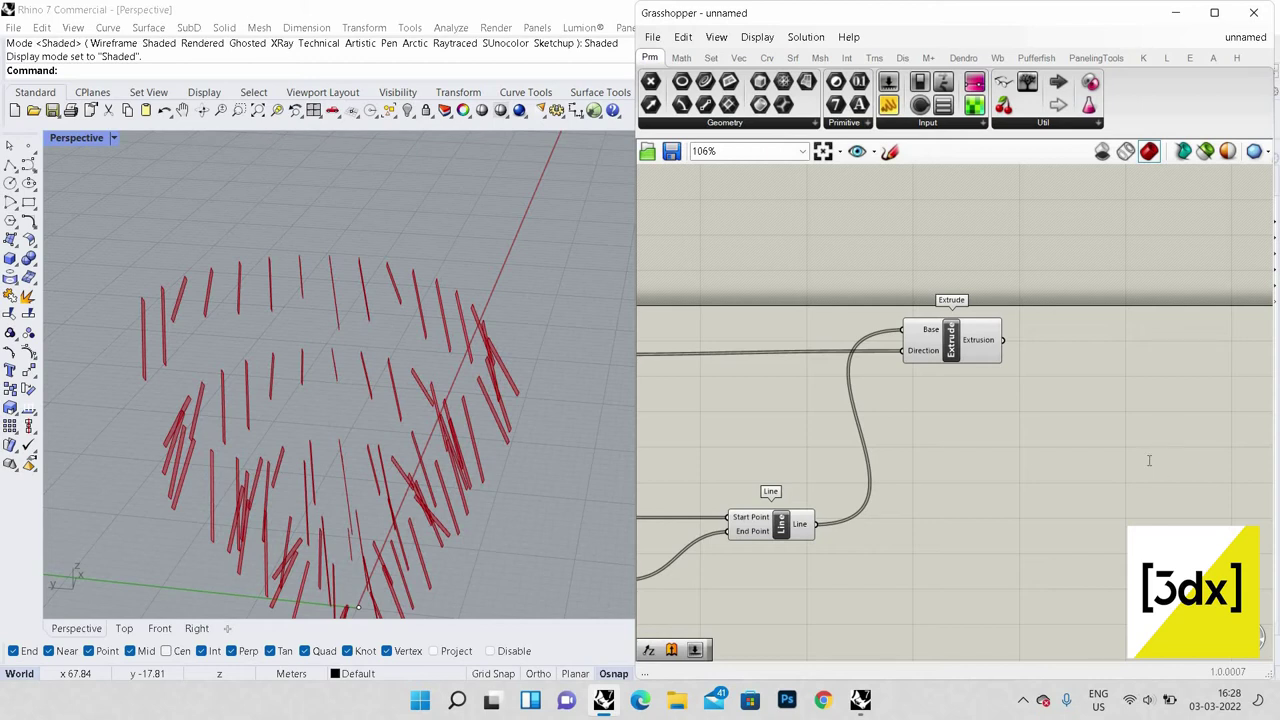
Step: Add an Area component and connect the Extrude component's Extrusion output to its Geometry input
{"action": "double_click", "coordinate": [1149, 460]}
{"action": "type", "text": "area"}
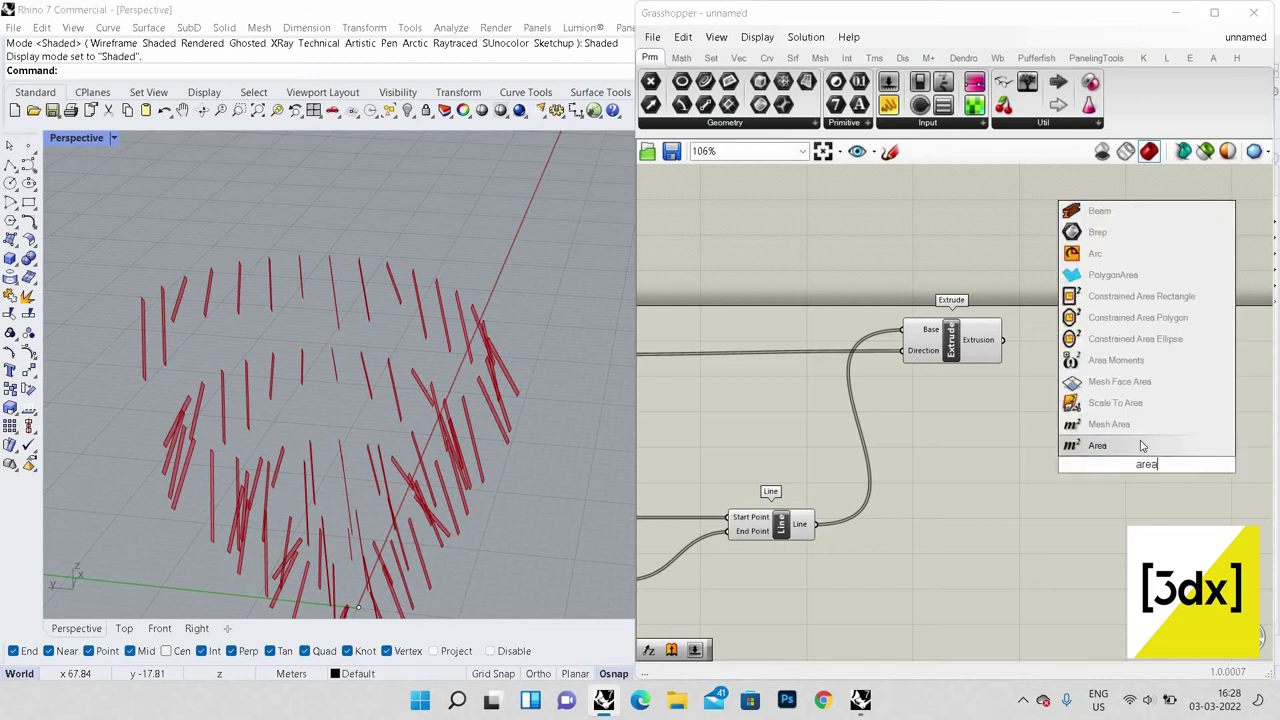
{"action": "key", "text": "Return"}
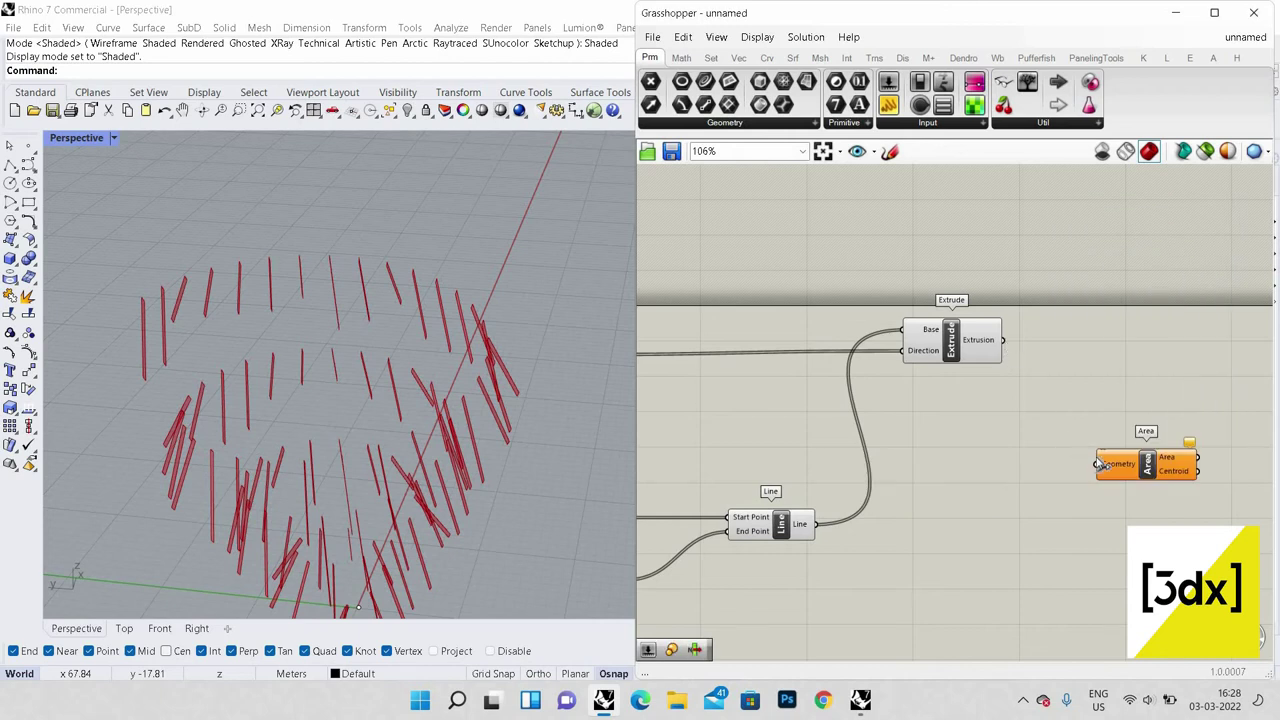
{"action": "left_click_drag", "start_coordinate": [1097, 464], "coordinate": [1003, 340]}
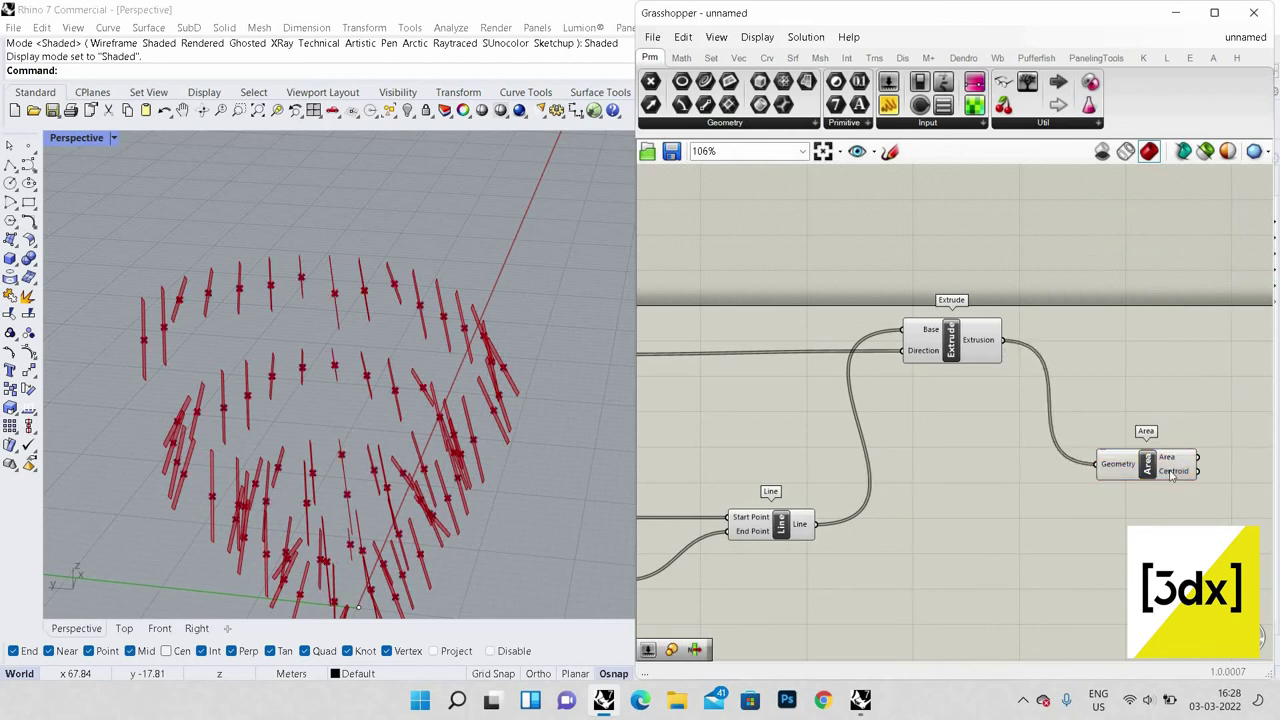
{"action": "scroll", "coordinate": [1172, 474], "scroll_direction": "up", "scroll_amount": 4}
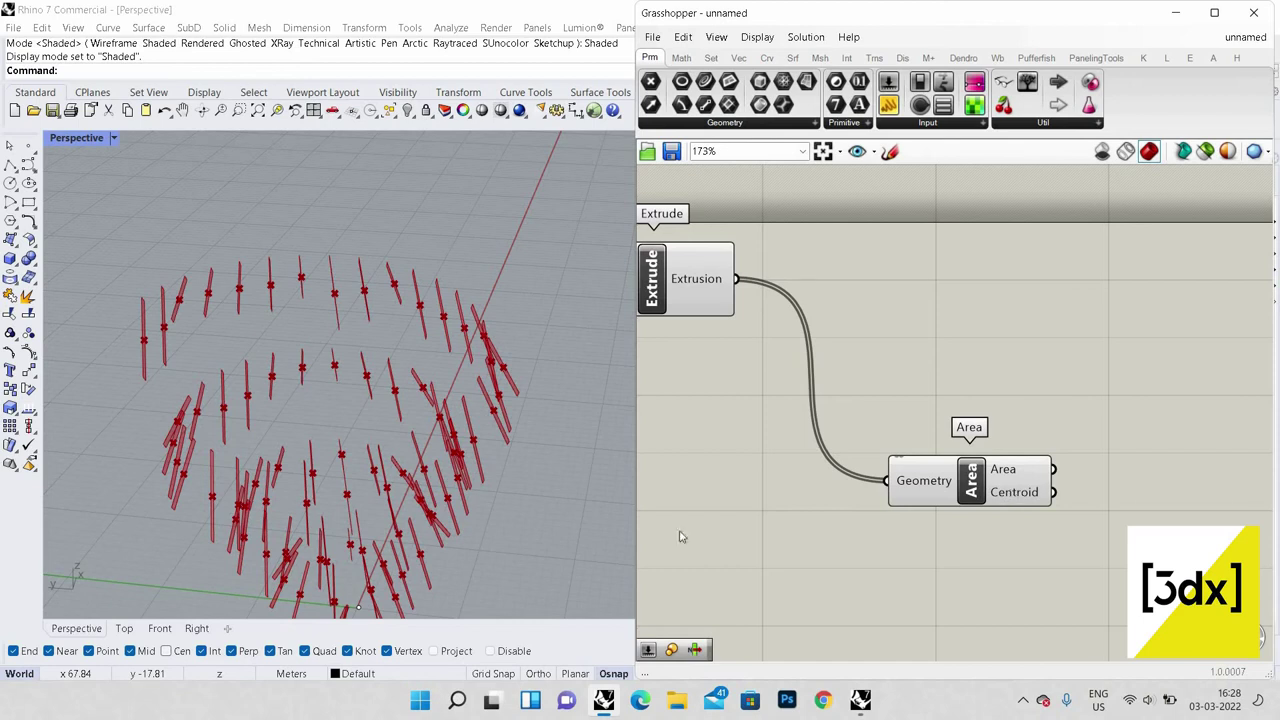
{"action": "double_click", "coordinate": [1224, 457]}
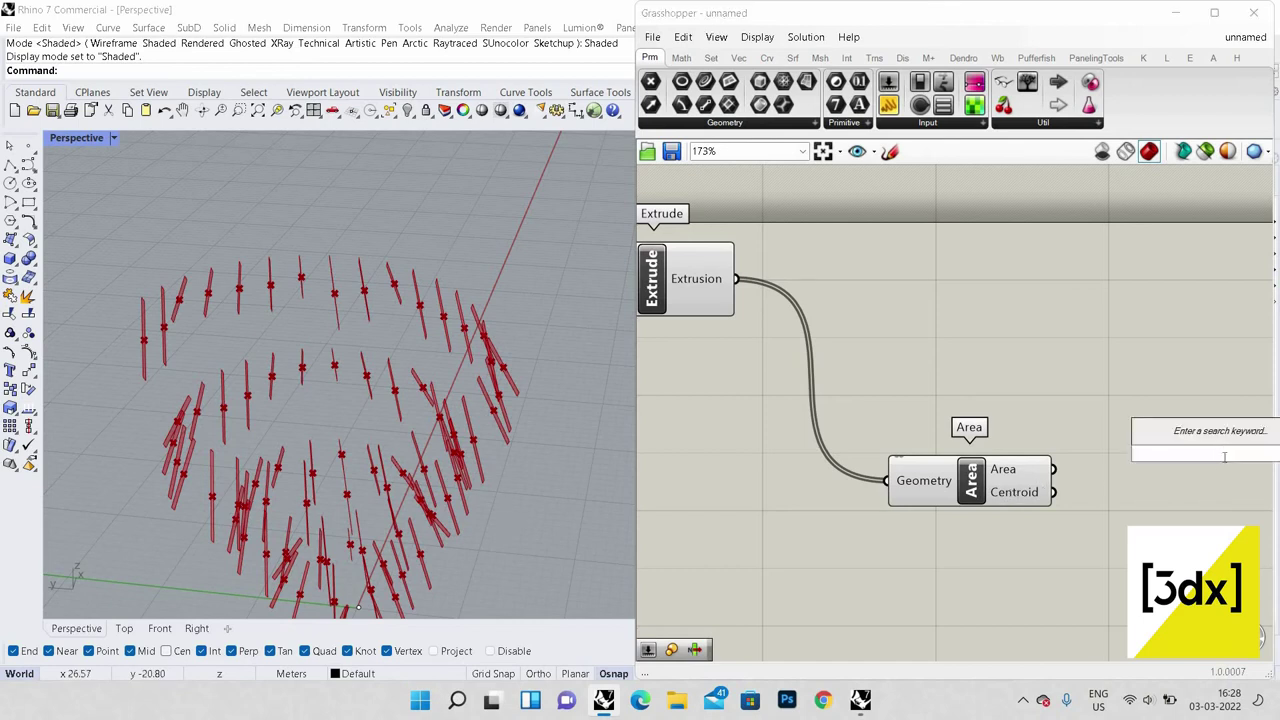
{"action": "type", "text": "eval"}
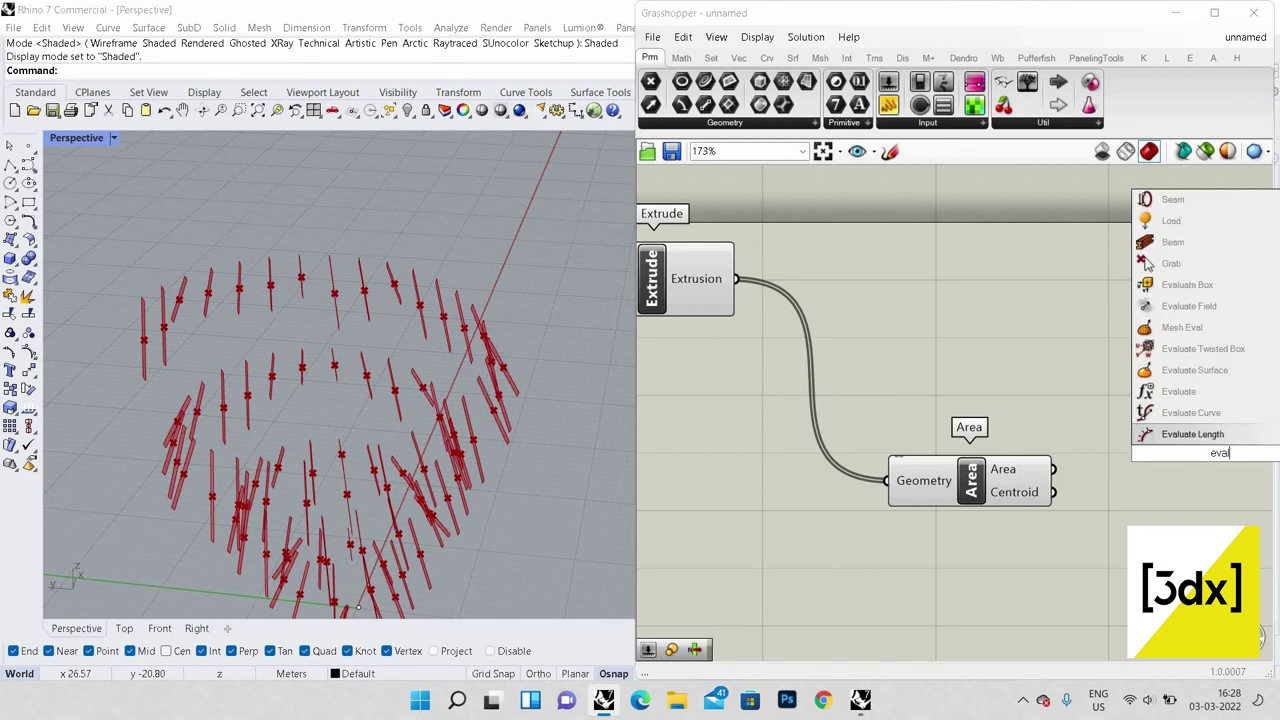
{"action": "type", "text": "ute"}
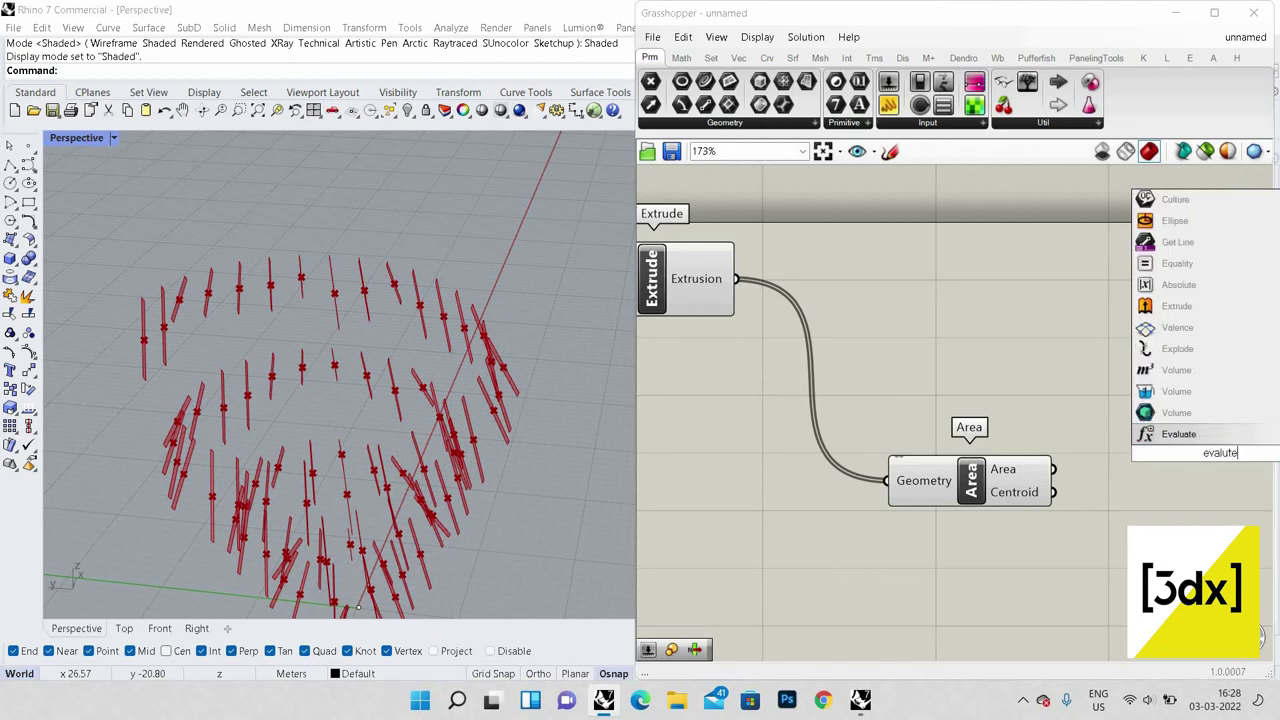
{"action": "type", "text": " su"}
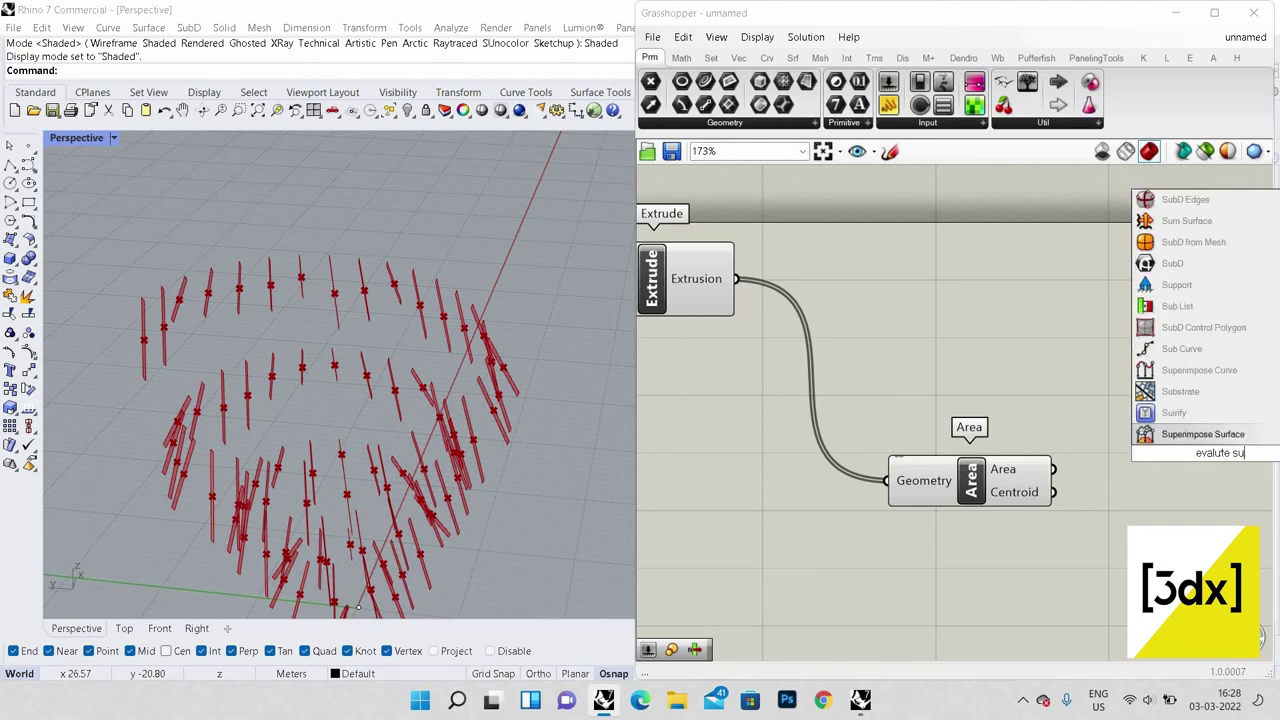
{"action": "key", "text": "BackSpace"}
{"action": "key", "text": "BackSpace"}
{"action": "key", "text": "BackSpace"}
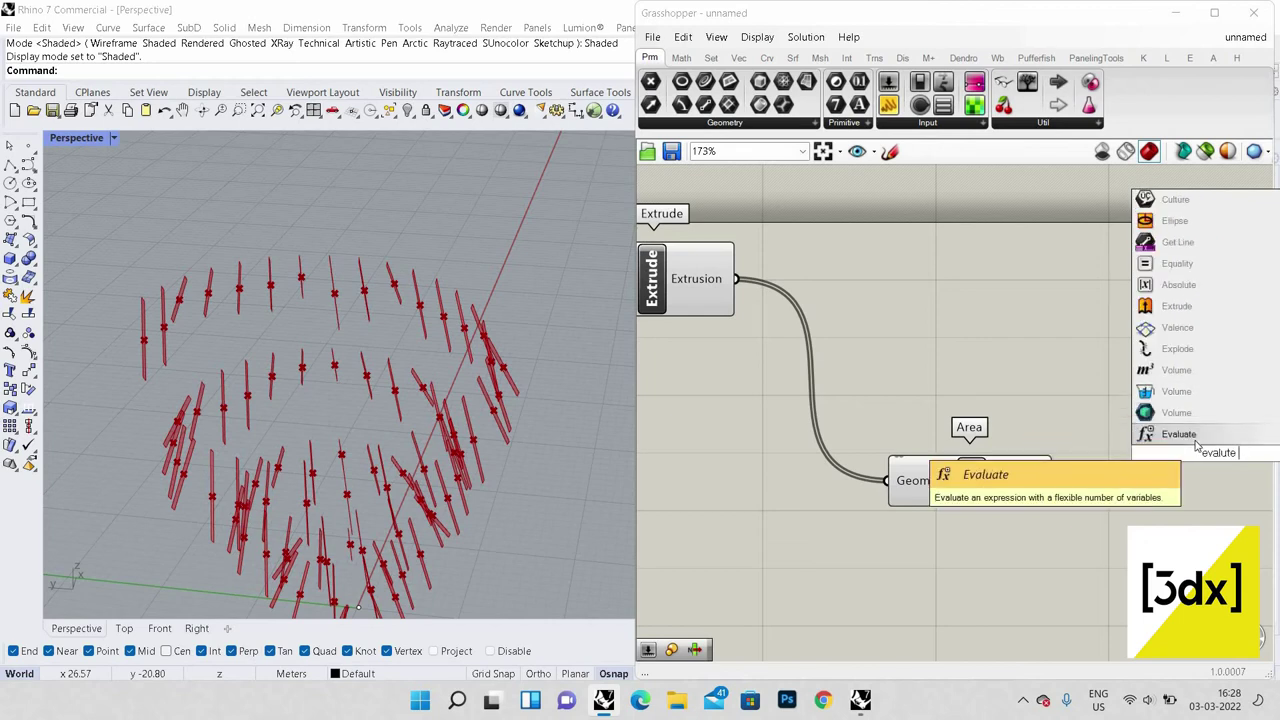
{"action": "left_click", "coordinate": [1172, 447]}
{"action": "scroll", "coordinate": [1174, 451], "scroll_direction": "down", "scroll_amount": 3}
{"action": "right_click_drag", "start_coordinate": [1231, 476], "coordinate": [1049, 518]}
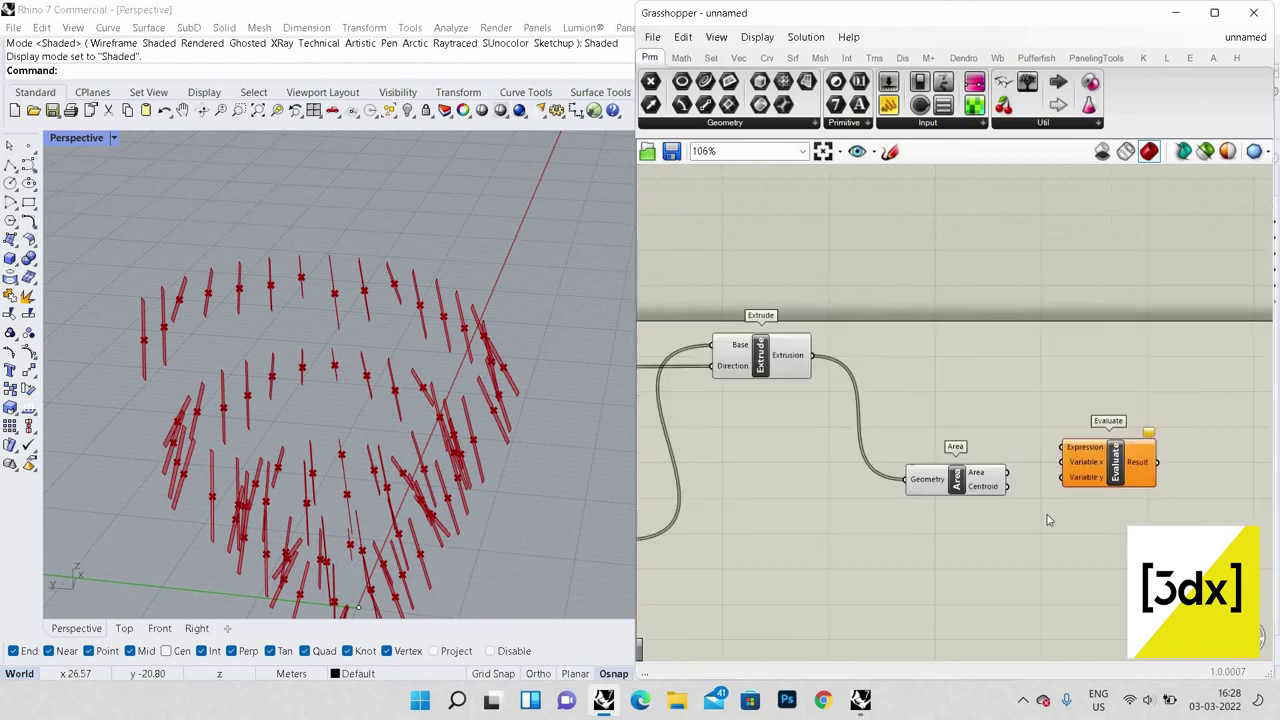
{"action": "scroll", "coordinate": [1050, 519], "scroll_direction": "up", "scroll_amount": 3}
{"action": "left_click", "coordinate": [1050, 518]}
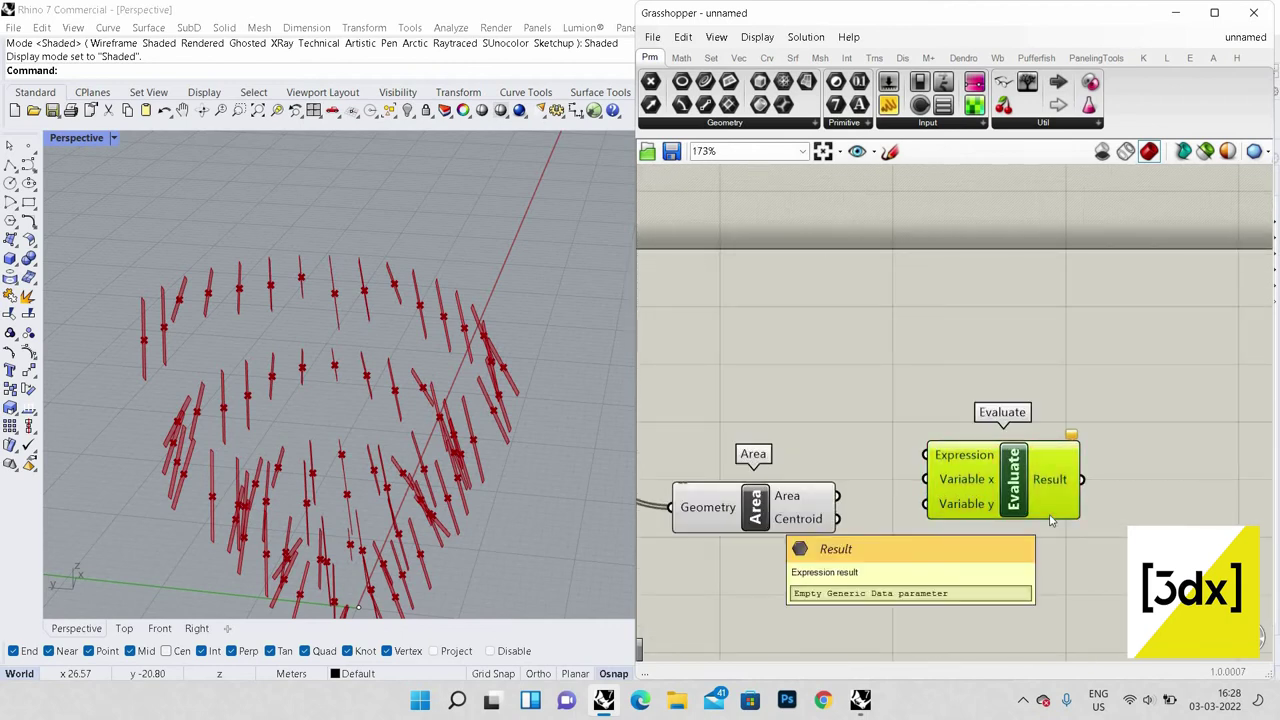
{"action": "key", "text": "Delete"}
Step: Add an Evaluate Surface component beside the Area component
{"action": "double_click", "coordinate": [1050, 515]}
{"action": "type", "text": "e"}
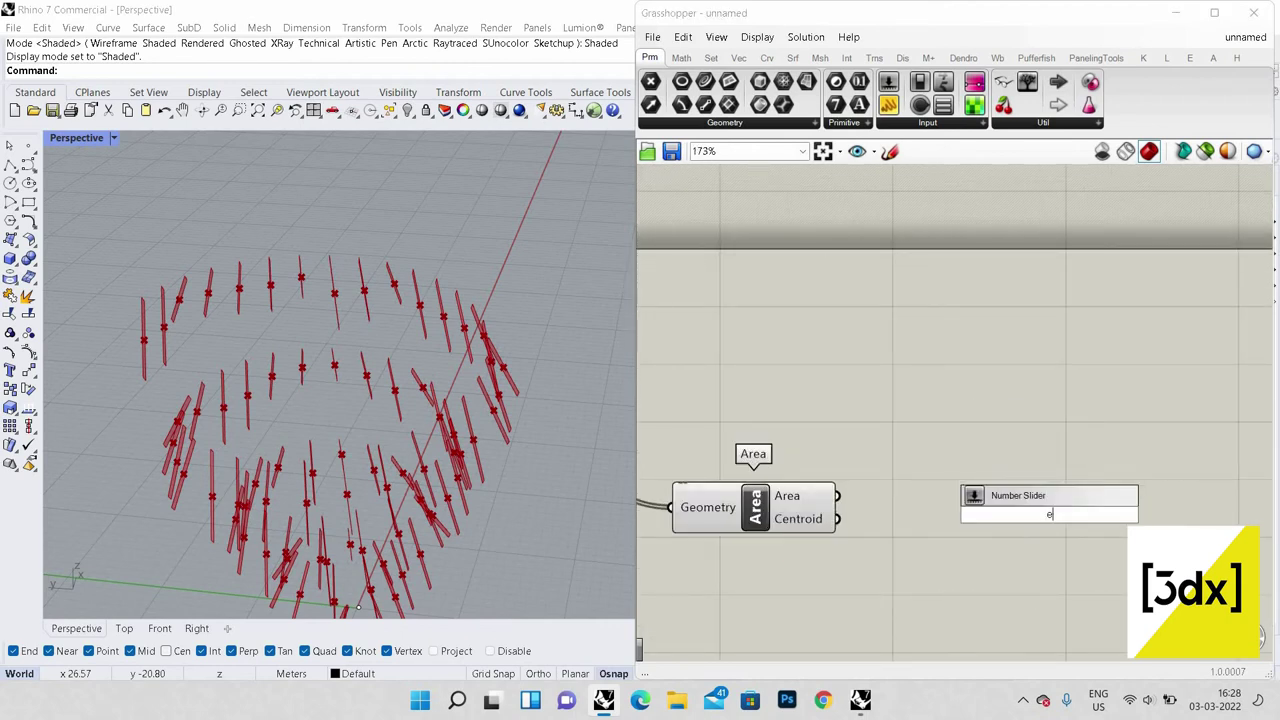
{"action": "type", "text": "valua"}
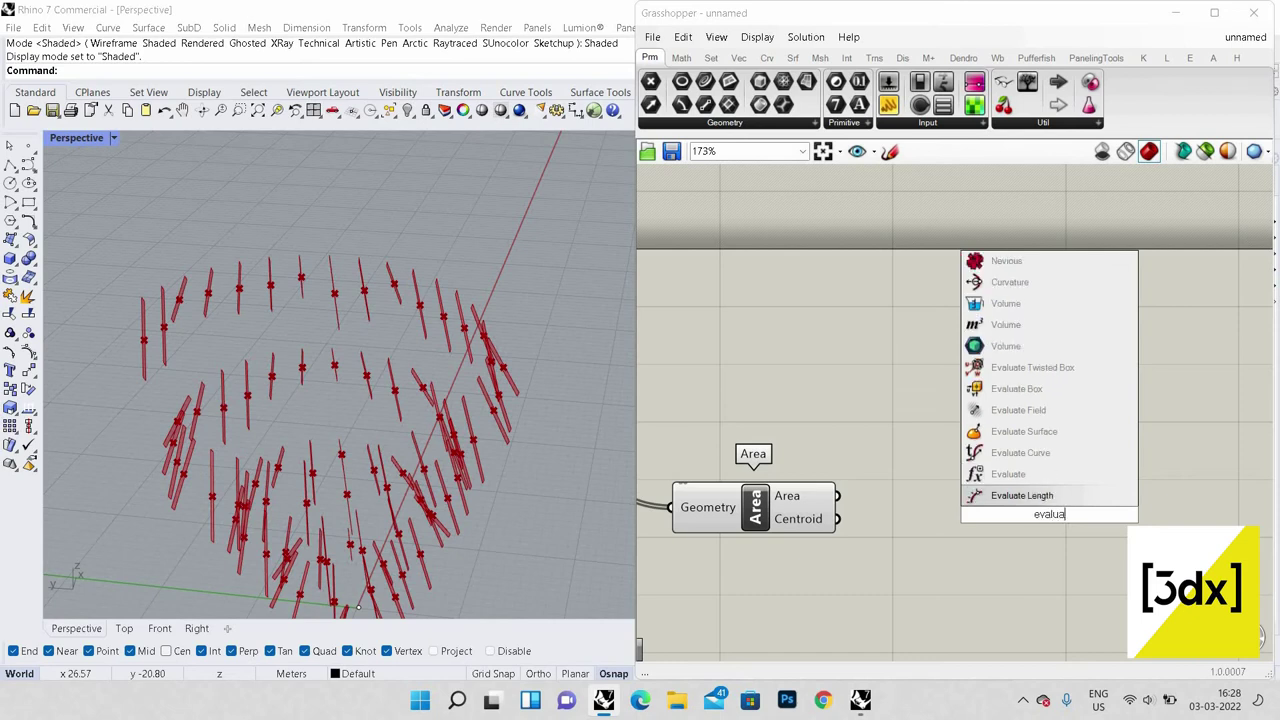
{"action": "type", "text": "te"}
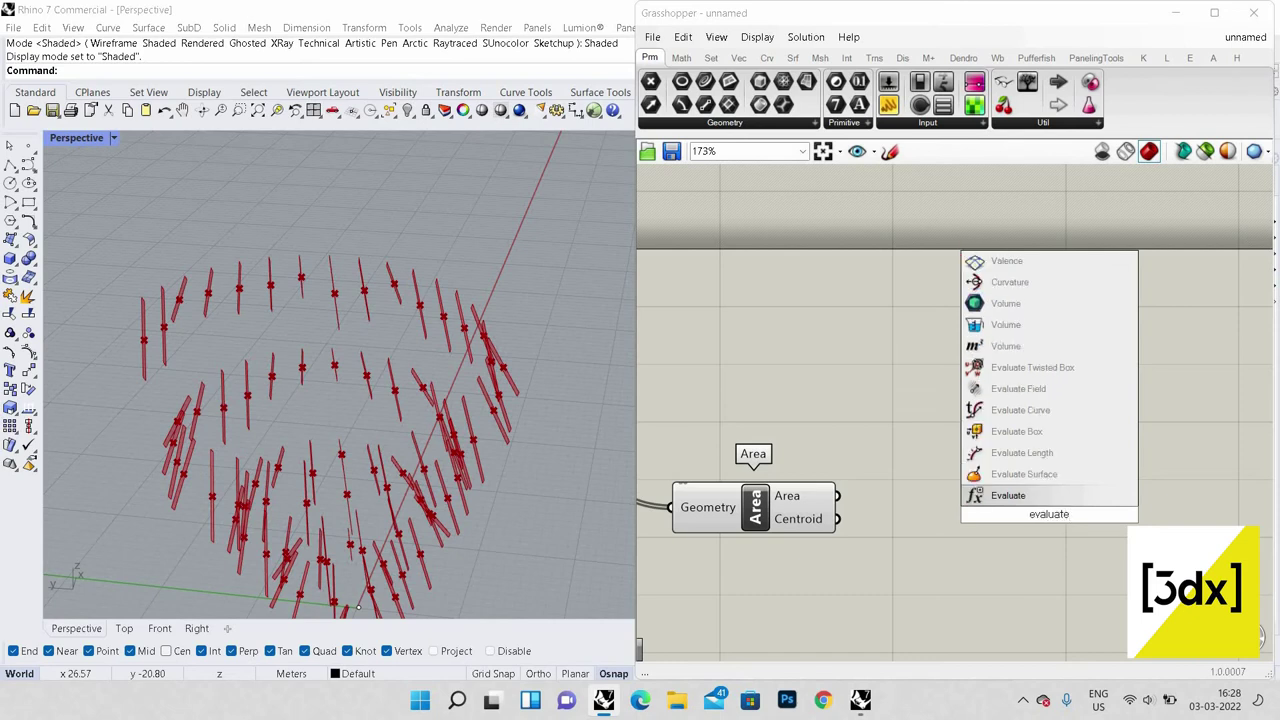
{"action": "left_click", "coordinate": [1058, 474]}
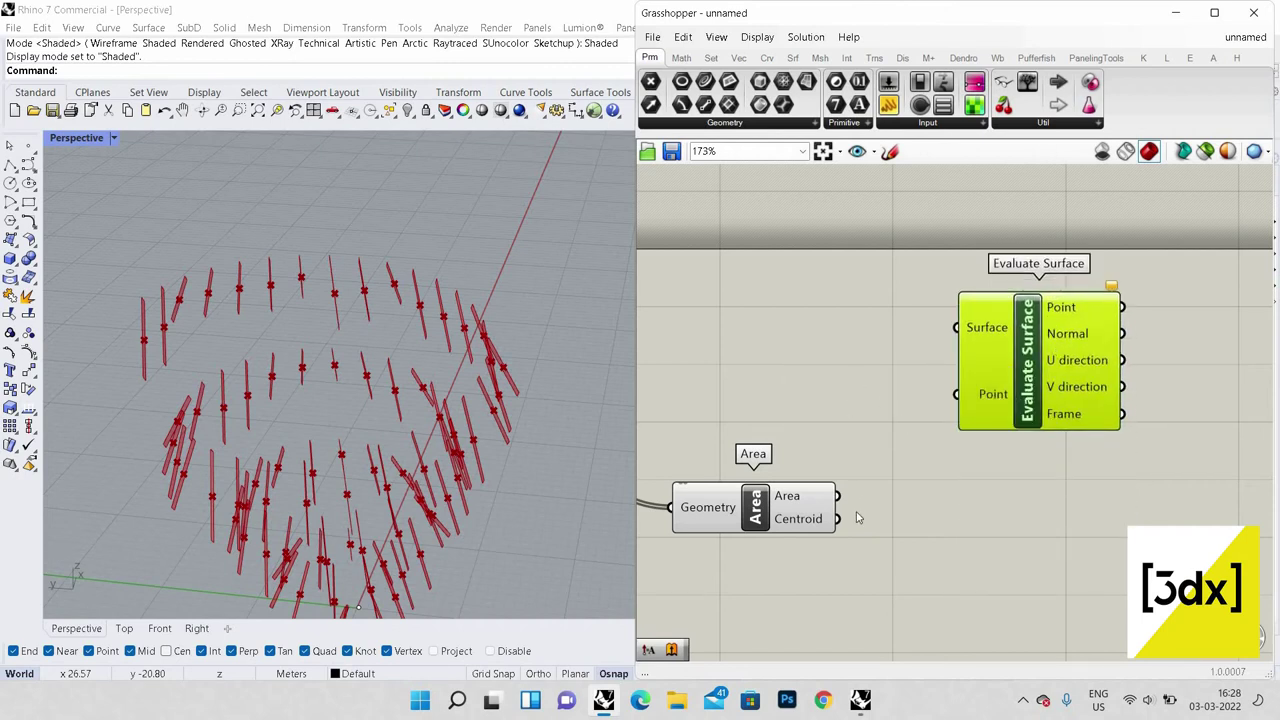
Step: Connect the Area's Centroid to Evaluate Surface's Point input and the Extrusion output to its Surface input, and check the resulting frames
{"action": "left_click_drag", "start_coordinate": [838, 518], "coordinate": [1014, 402]}
{"action": "scroll", "coordinate": [952, 404], "scroll_direction": "down", "scroll_amount": 3}
{"action": "scroll", "coordinate": [970, 408], "scroll_direction": "up", "scroll_amount": 2}
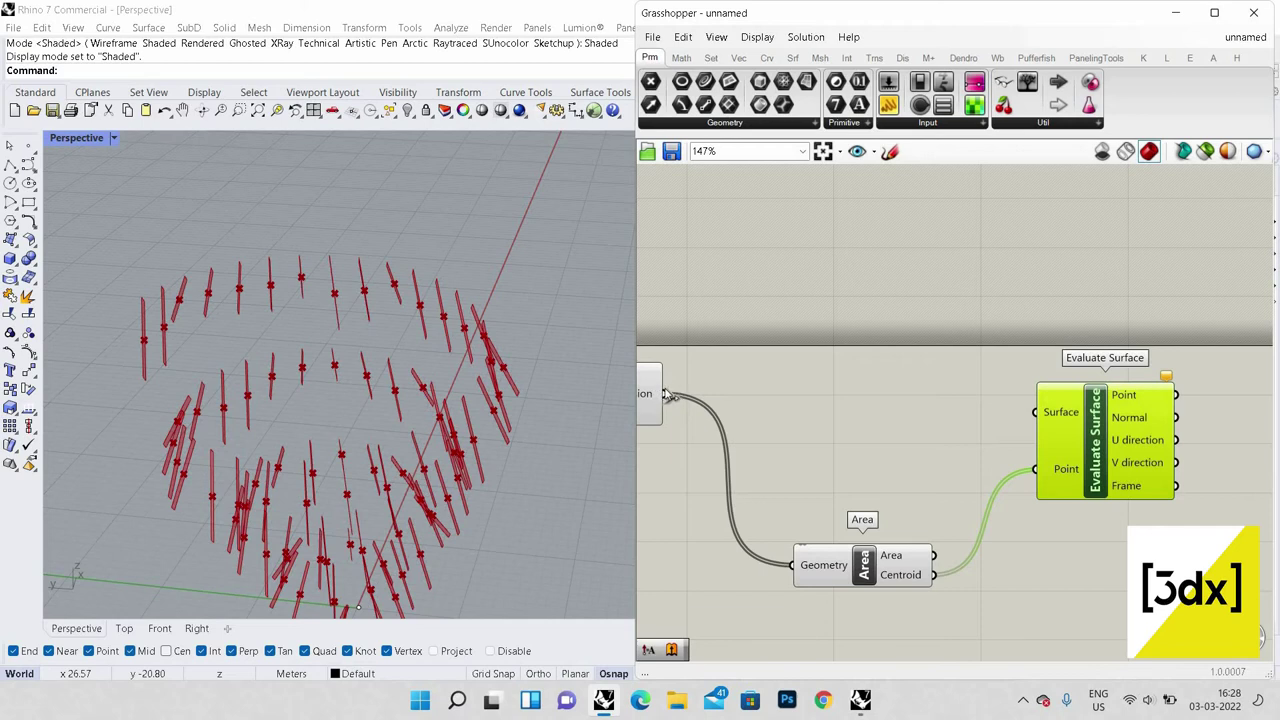
{"action": "left_click_drag", "start_coordinate": [662, 393], "coordinate": [1036, 412]}
{"action": "scroll", "coordinate": [1118, 467], "scroll_direction": "down", "scroll_amount": 3}
{"action": "scroll", "coordinate": [1109, 500], "scroll_direction": "up", "scroll_amount": 2}
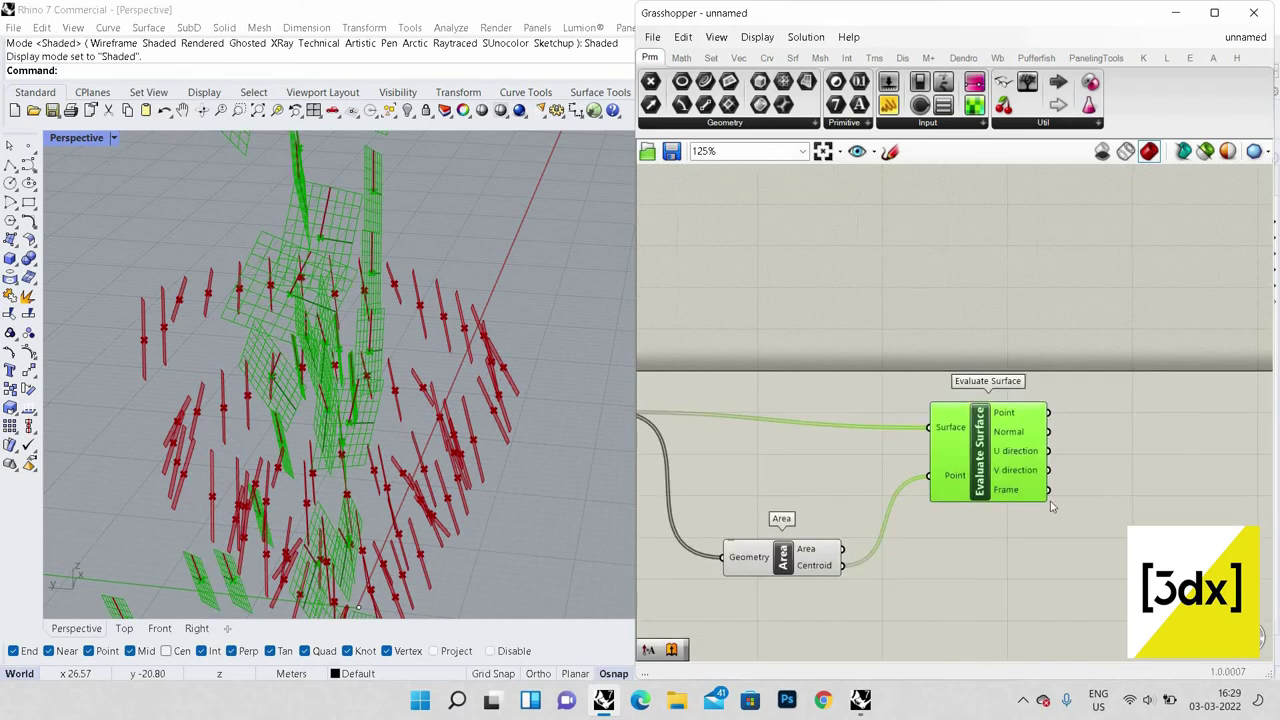
{"action": "left_click", "coordinate": [1053, 507]}
{"action": "scroll", "coordinate": [351, 428], "scroll_direction": "down", "scroll_amount": 5}
{"action": "scroll", "coordinate": [352, 428], "scroll_direction": "down", "scroll_amount": 4}
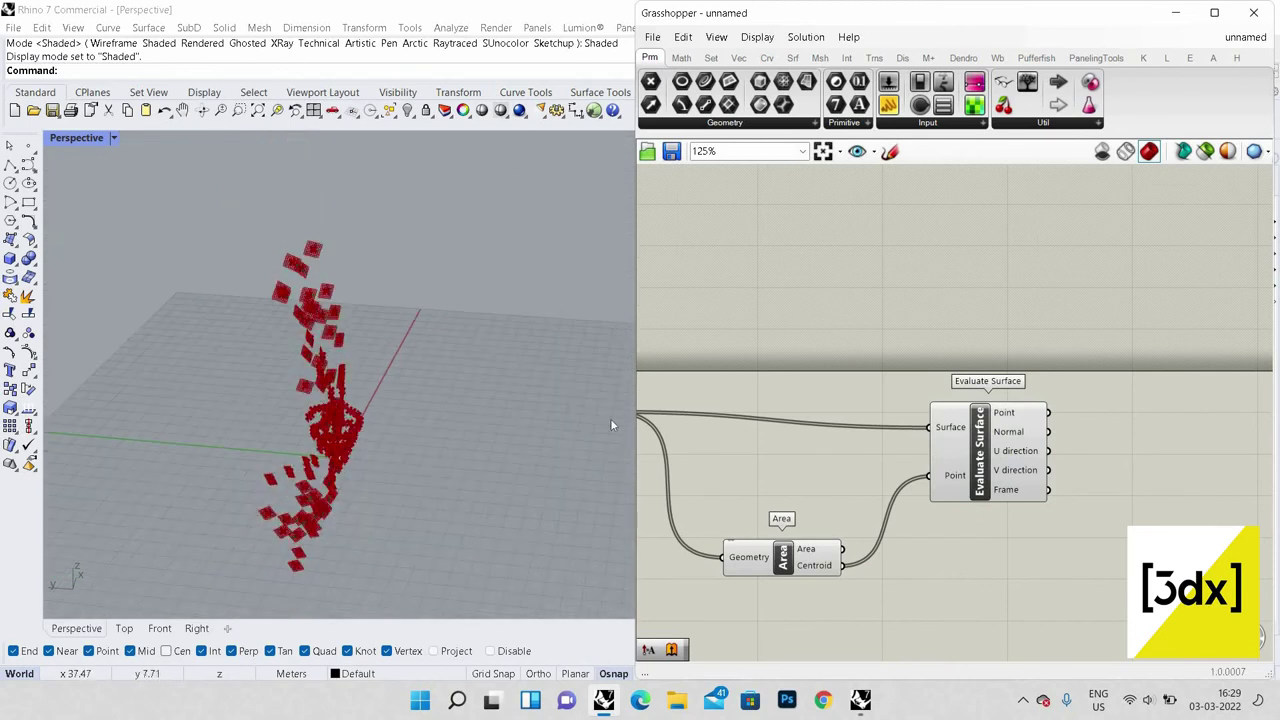
{"action": "scroll", "coordinate": [610, 418], "scroll_direction": "up", "scroll_amount": 4}
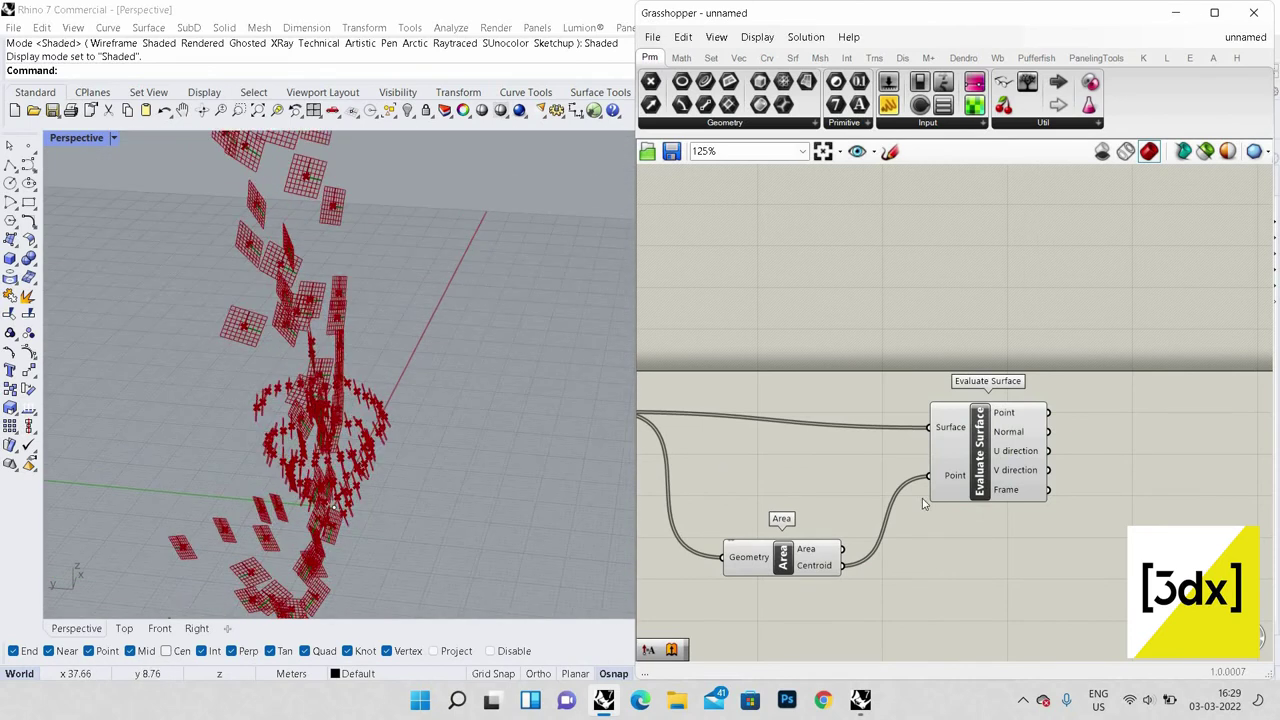
Step: Add a Multiplication component and connect Evaluate Surface's Normal output to its B input
{"action": "double_click", "coordinate": [1135, 504]}
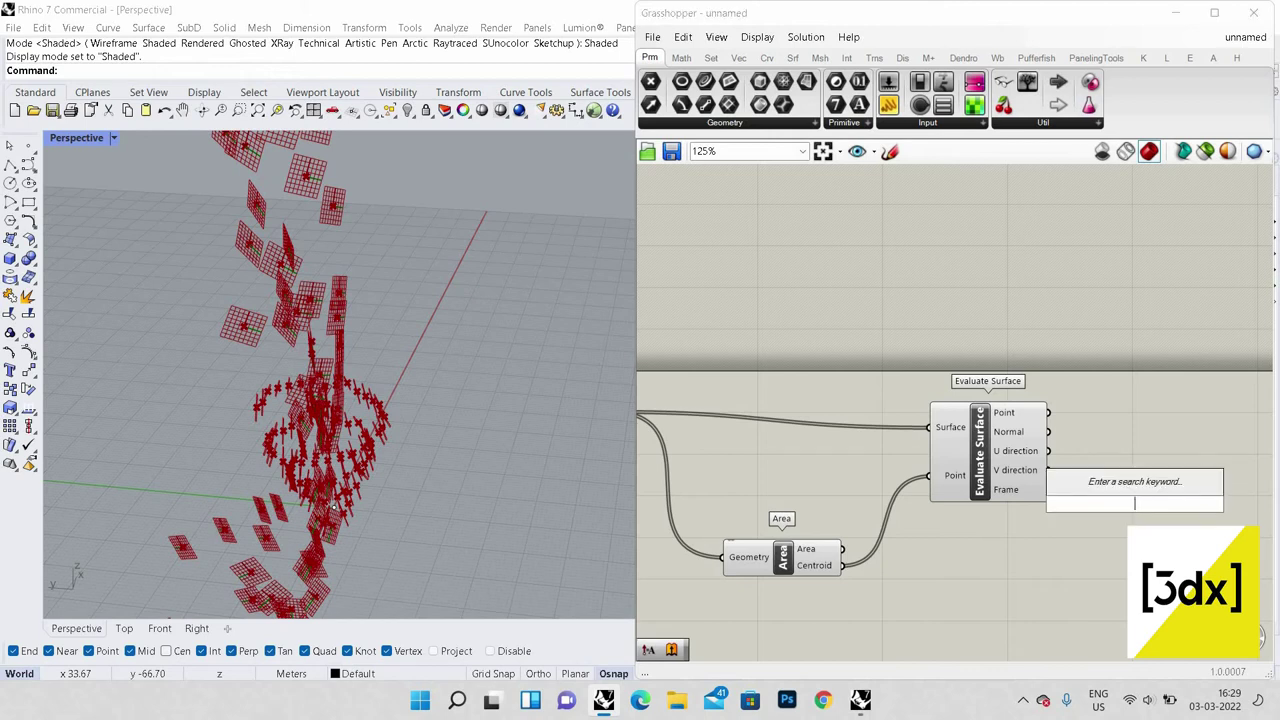
{"action": "type", "text": "multi"}
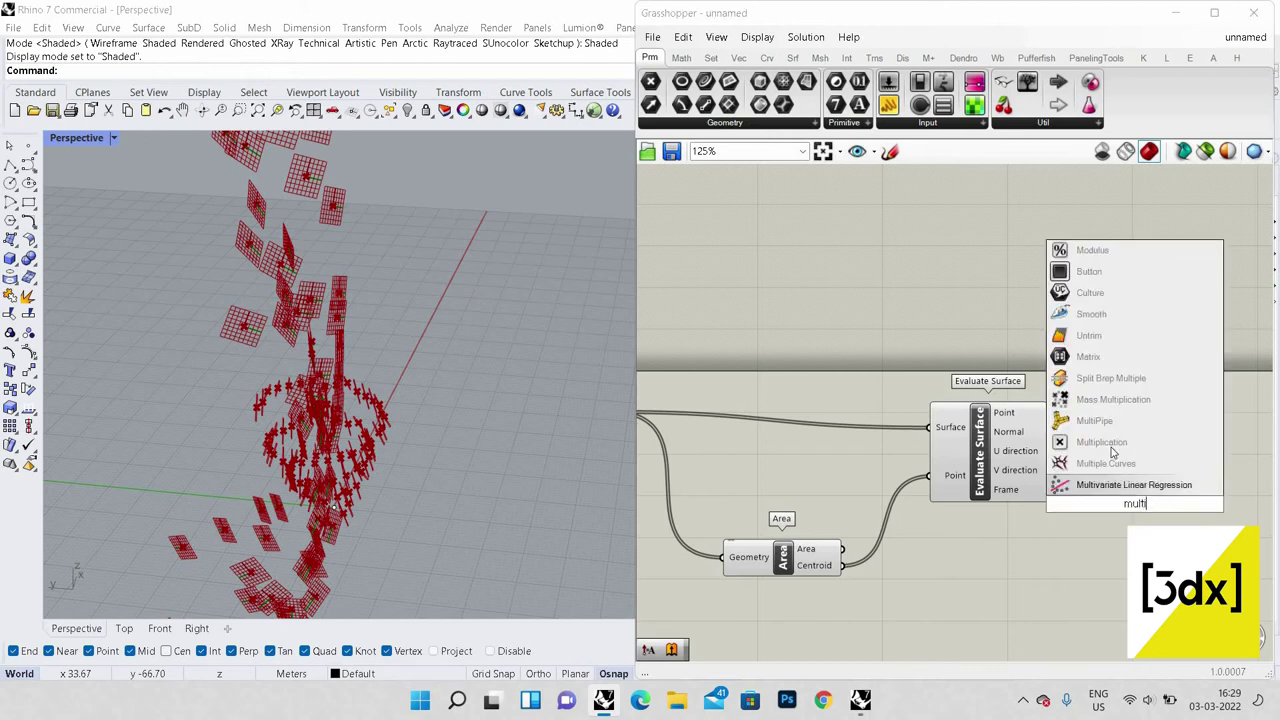
{"action": "left_click", "coordinate": [1101, 442]}
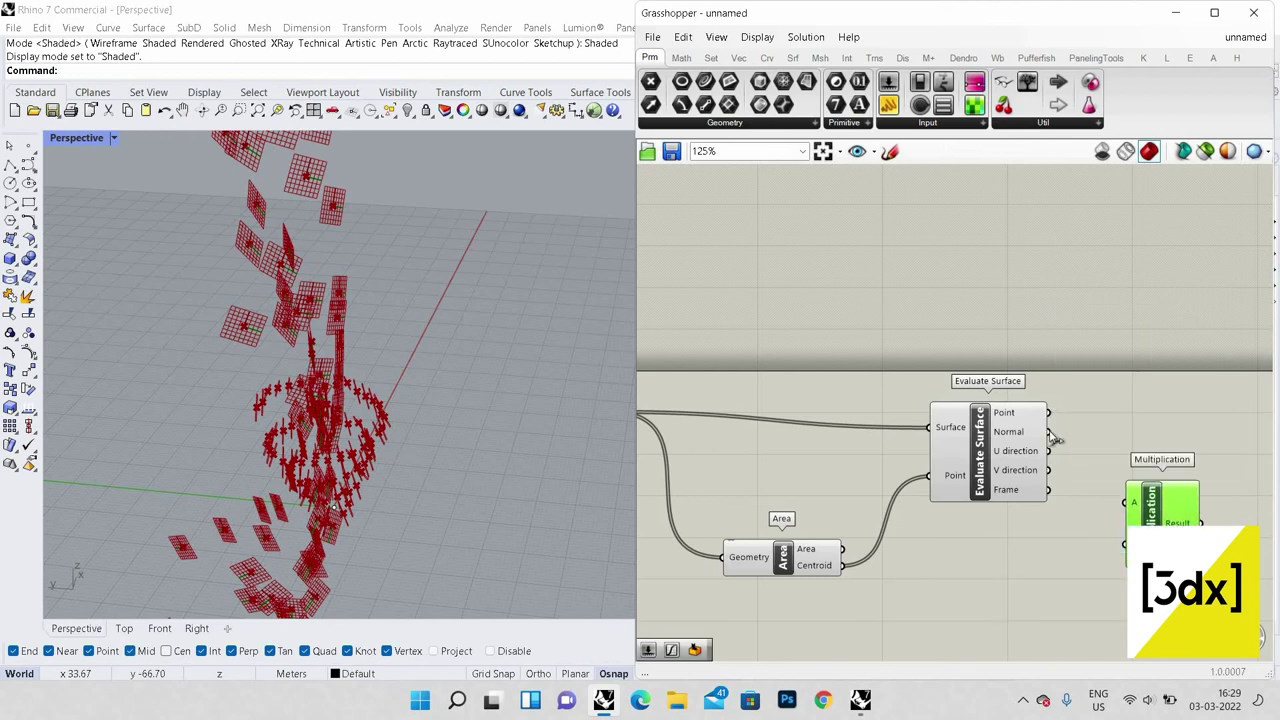
{"action": "left_click_drag", "start_coordinate": [1048, 431], "coordinate": [1125, 545]}
{"action": "mouse_move", "coordinate": [1200, 522]}
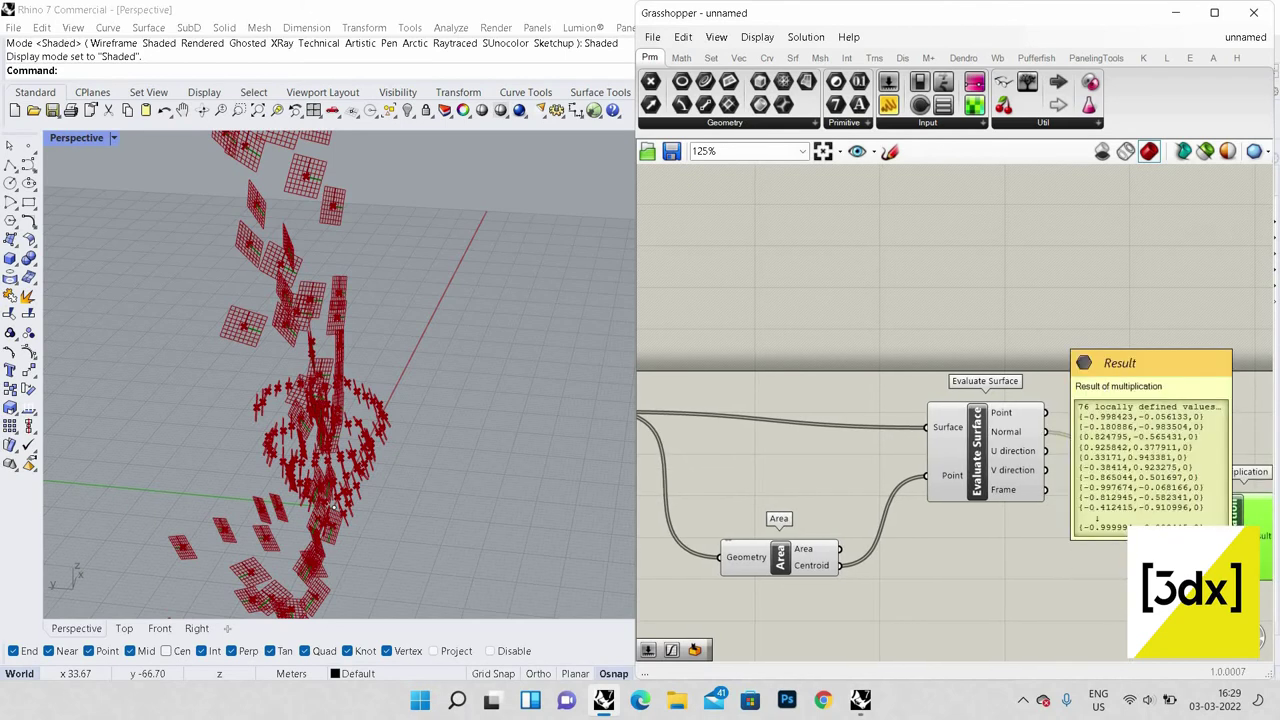
Step: Create a 0.14 number slider and connect it to the A input of the new Multiplication component
{"action": "double_click", "coordinate": [1009, 565]}
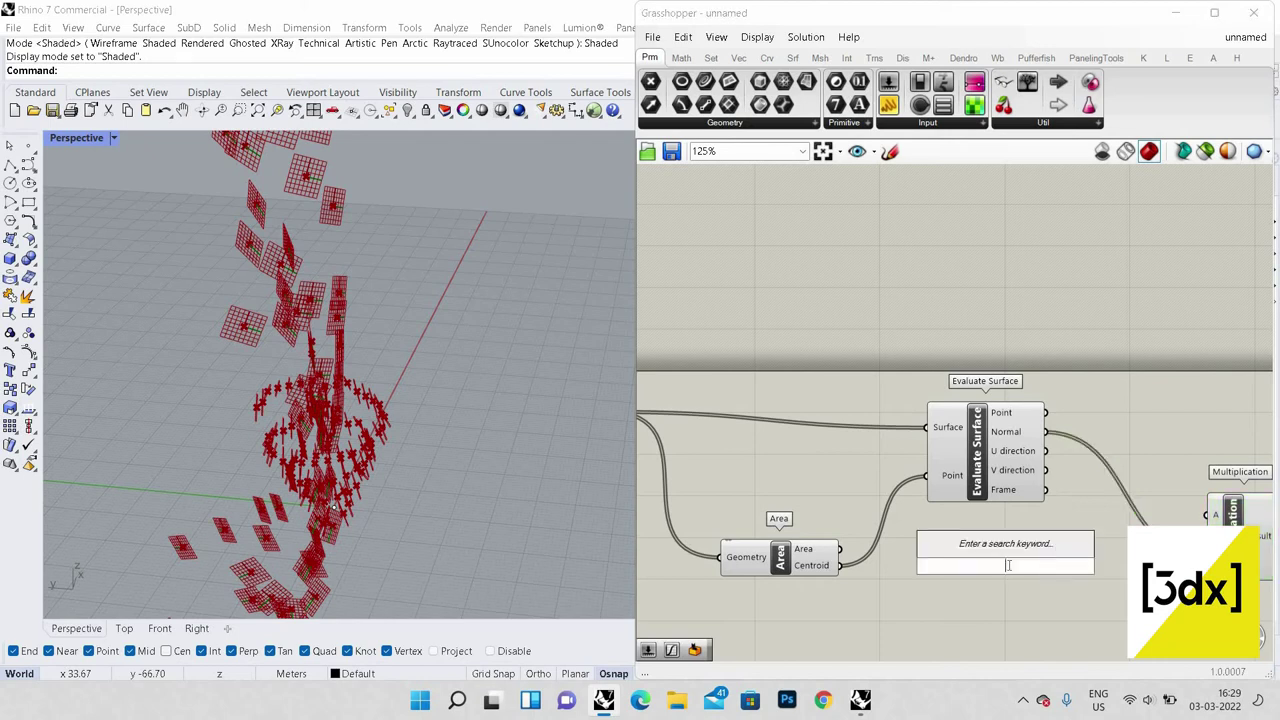
{"action": "type", "text": "14"}
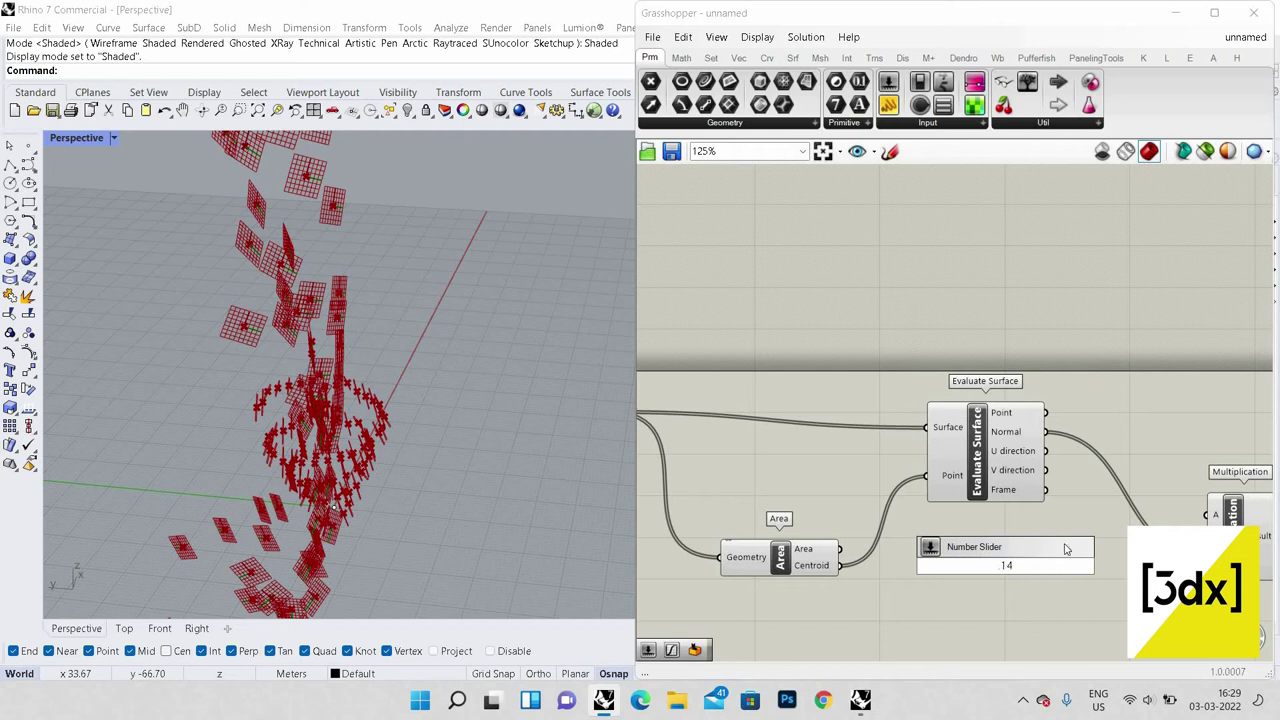
{"action": "key", "text": "Return"}
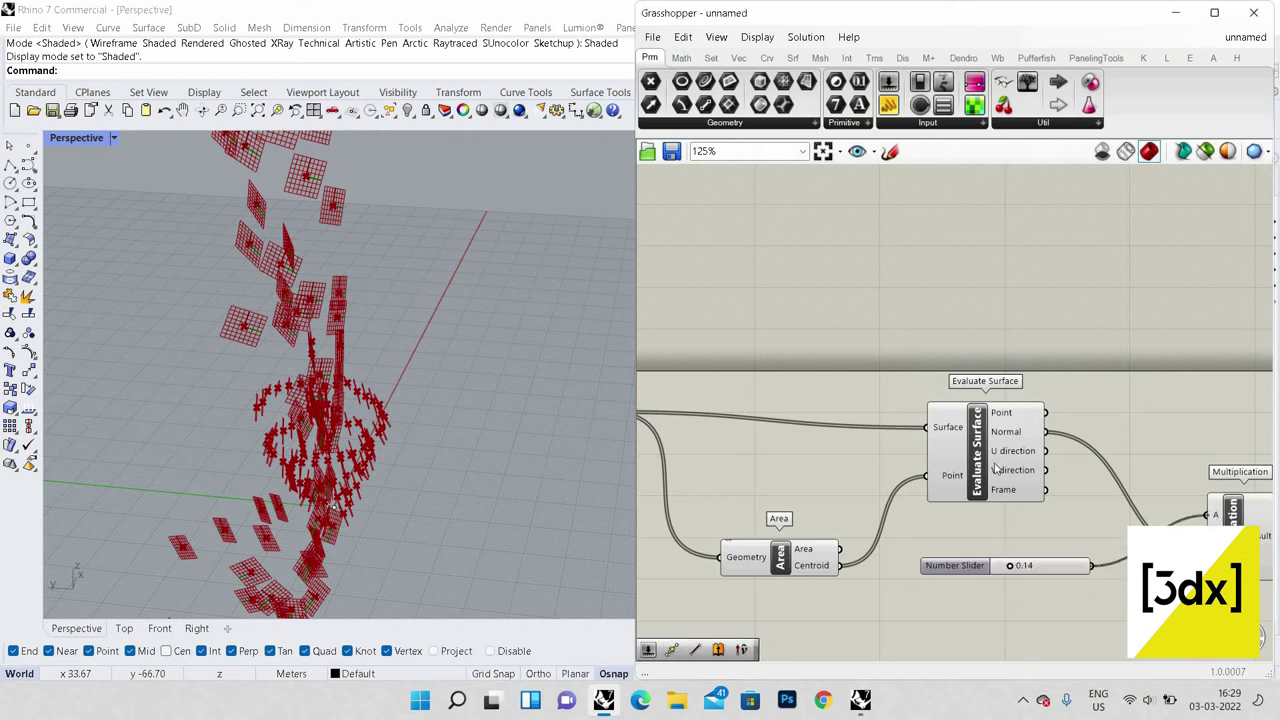
{"action": "scroll", "coordinate": [1010, 476], "scroll_direction": "down", "scroll_amount": 3}
{"action": "mouse_move", "coordinate": [1010, 476]}
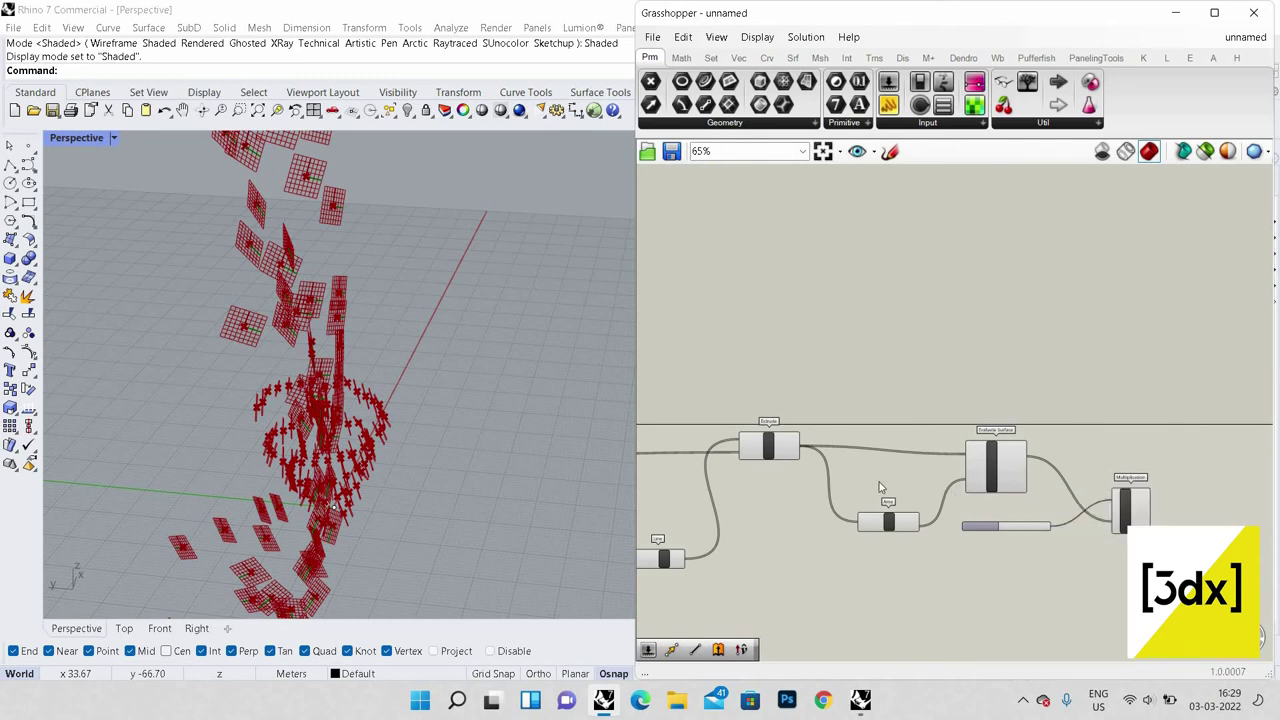
Step: Add a Negative component and place it just after the Multiplication component fed by the surface normals
{"action": "scroll", "coordinate": [1112, 500], "scroll_direction": "up", "scroll_amount": 3}
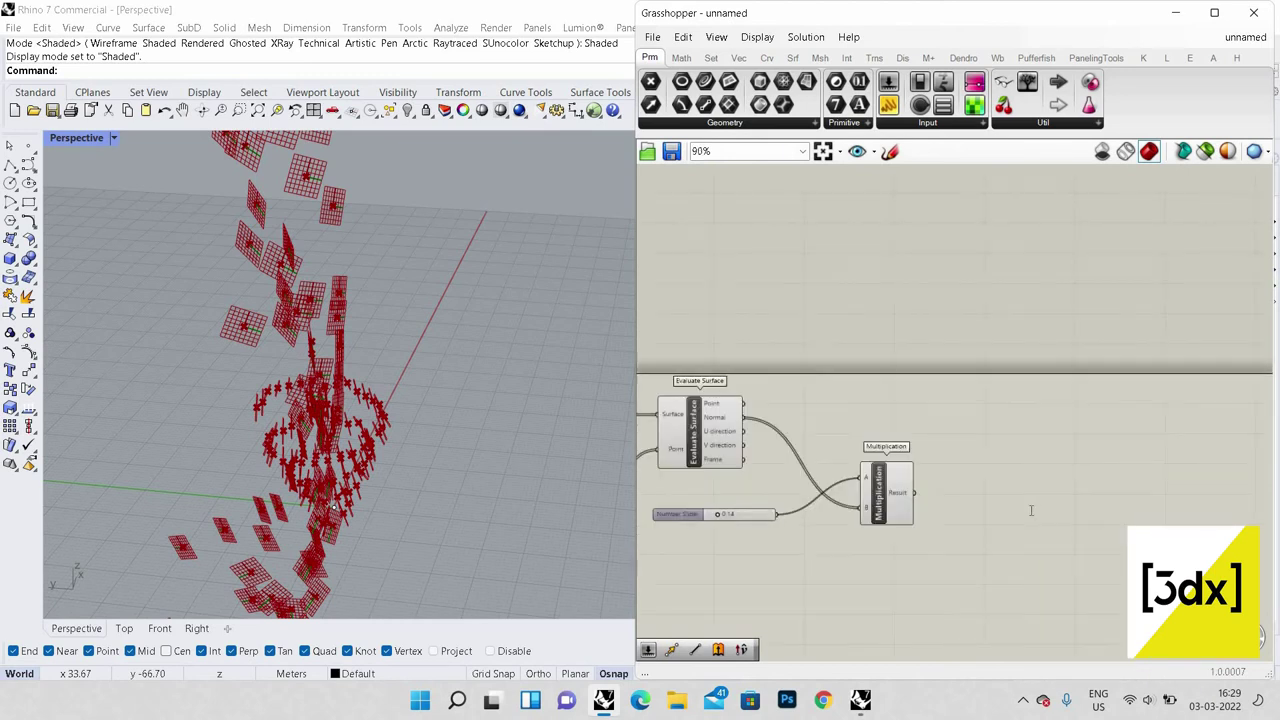
{"action": "double_click", "coordinate": [1032, 511]}
{"action": "type", "text": "neg"}
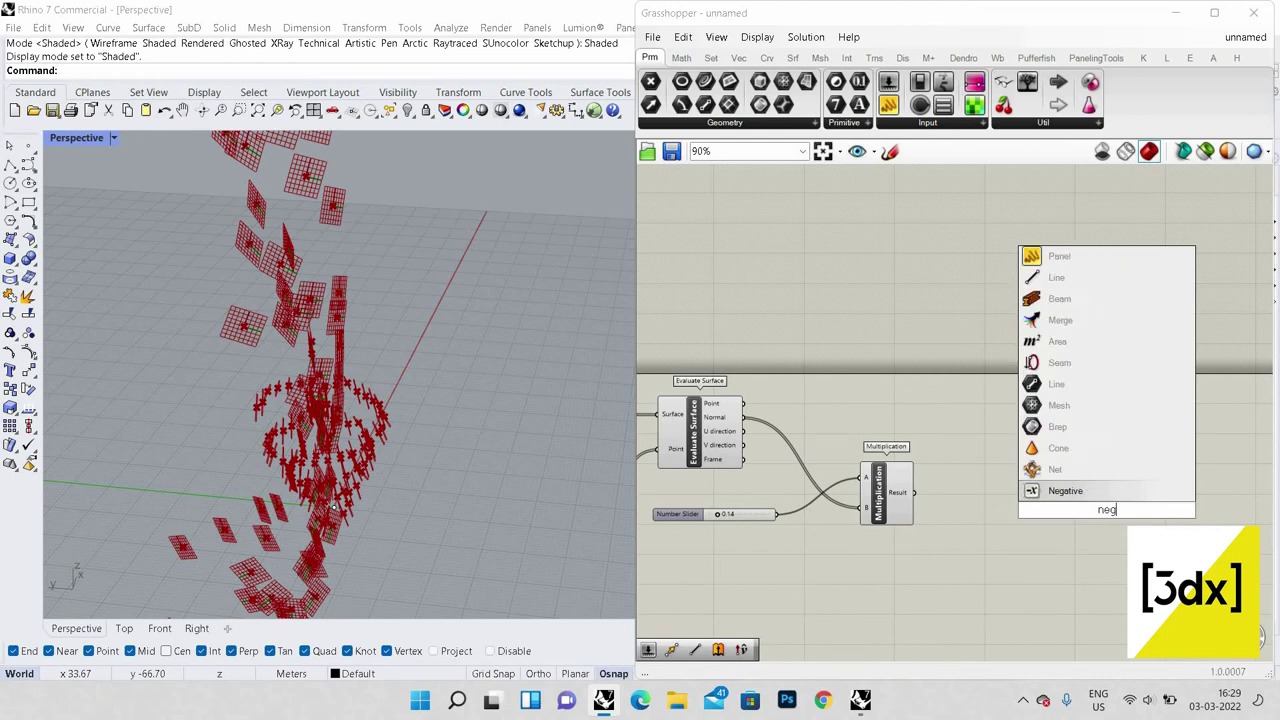
{"action": "type", "text": "ative"}
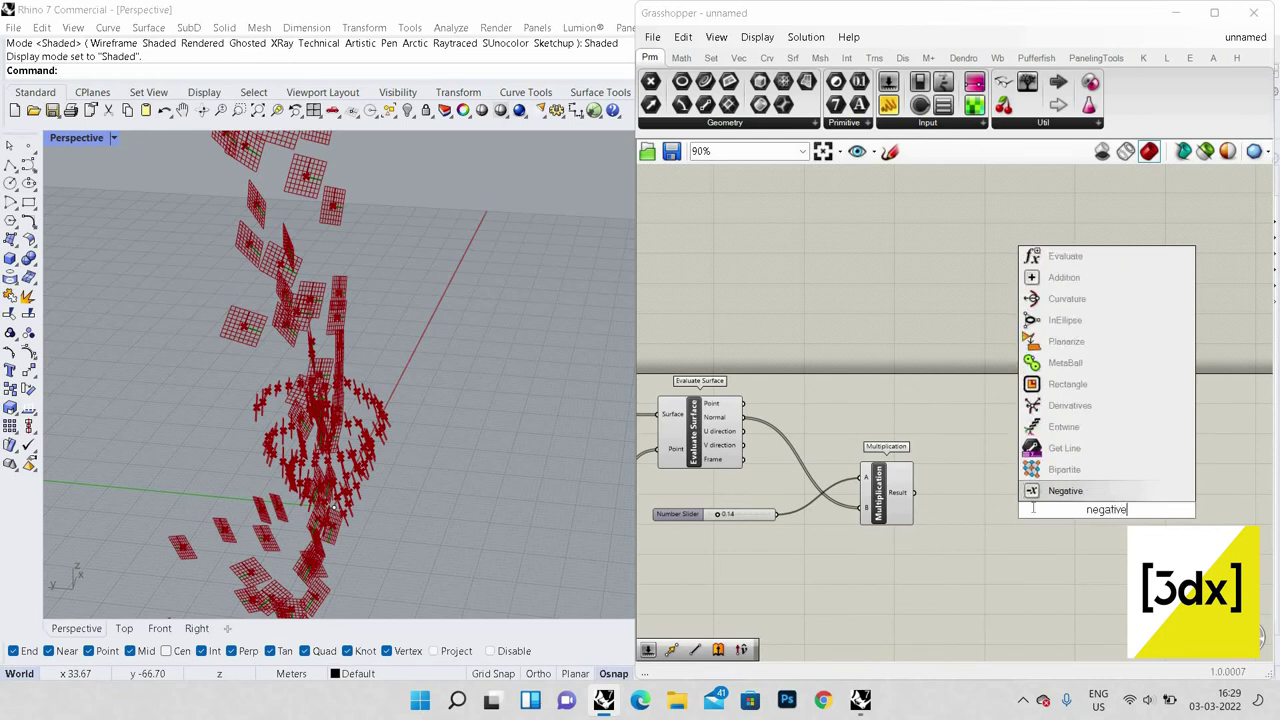
{"action": "left_click", "coordinate": [1059, 494]}
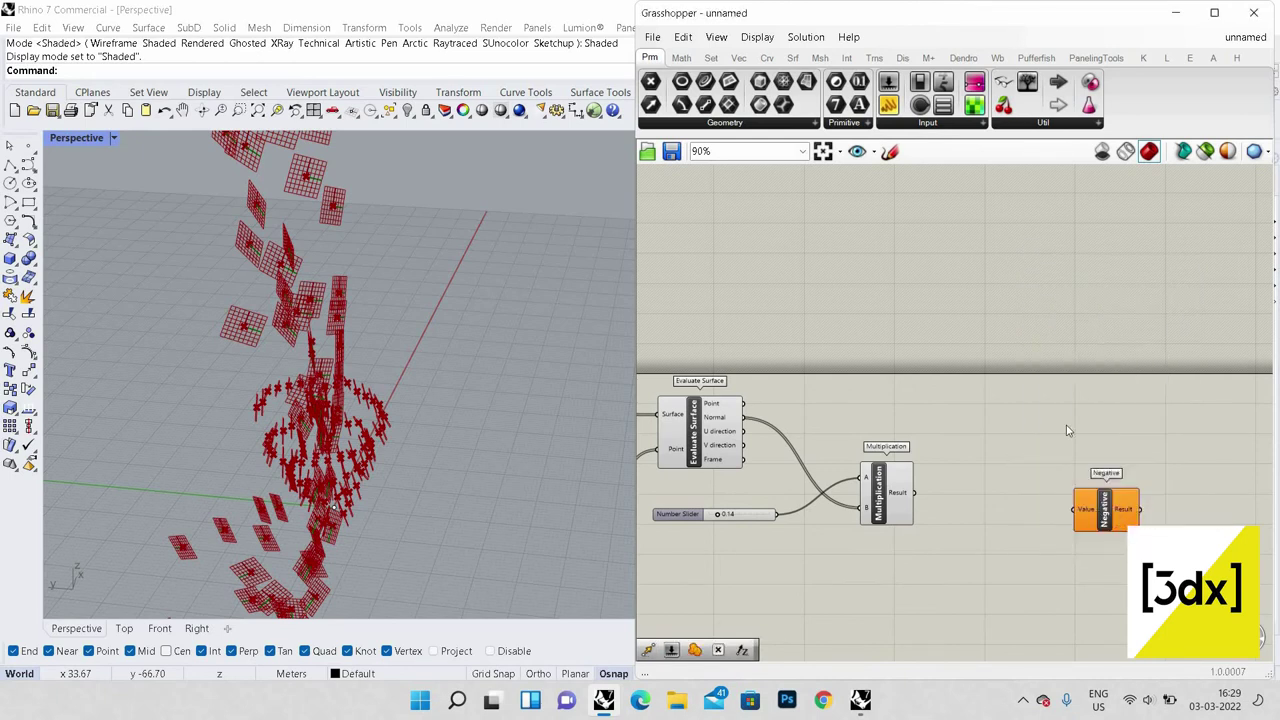
{"action": "left_click_drag", "start_coordinate": [1105, 510], "coordinate": [1020, 505]}
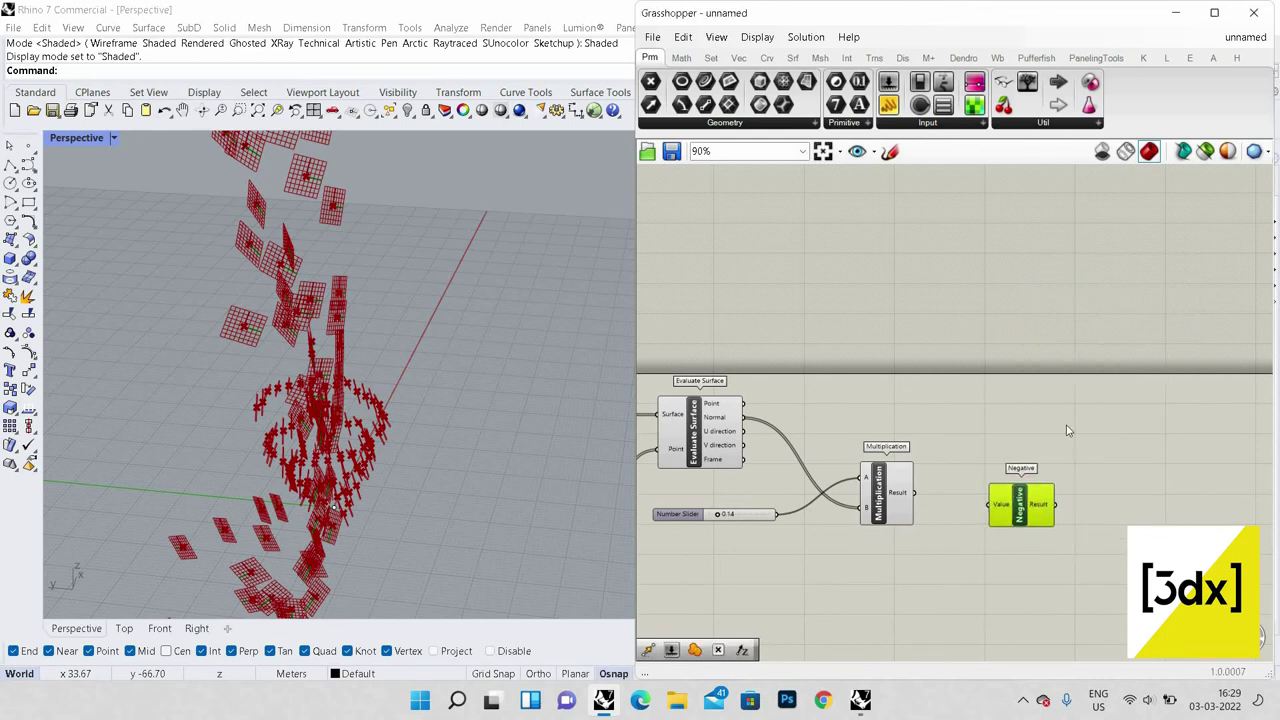
Step: Add an Extrude component, connect Negative's Result to its Direction input, and connect the Multiplication Result to Negative's Value input
{"action": "double_click", "coordinate": [1134, 403]}
{"action": "type", "text": "extr"}
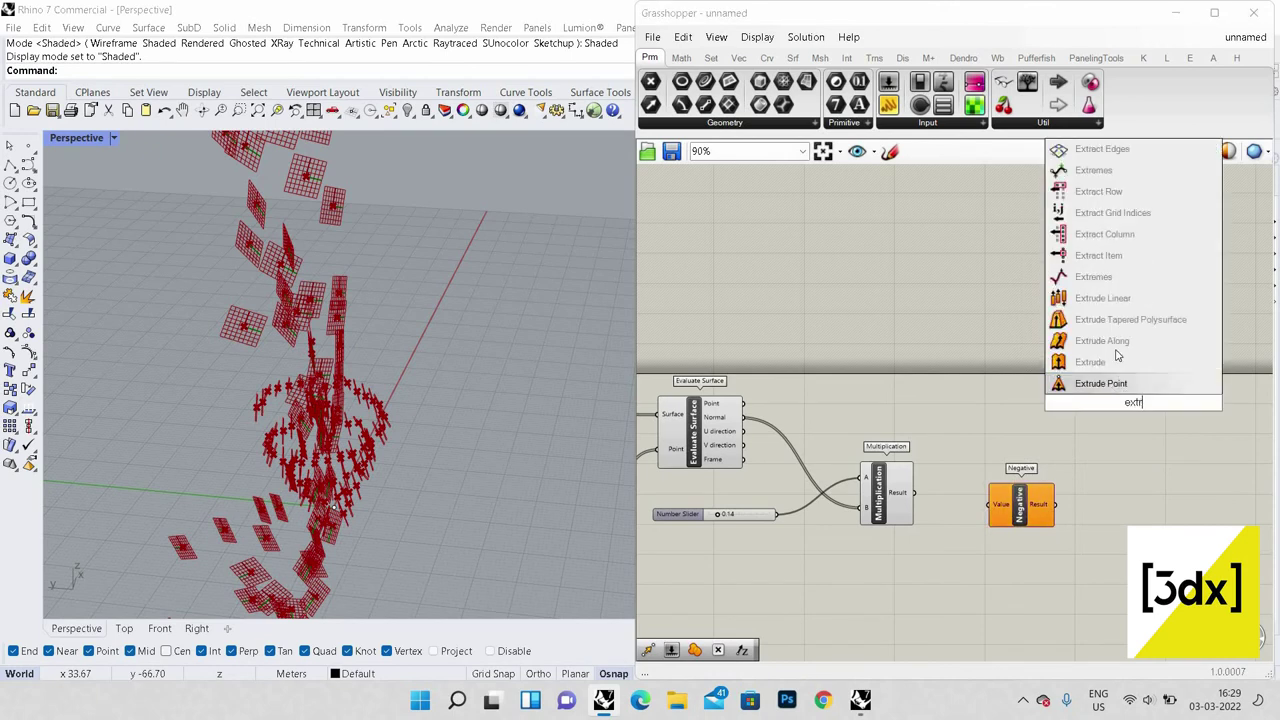
{"action": "left_click", "coordinate": [1118, 363]}
{"action": "left_click_drag", "start_coordinate": [1060, 512], "coordinate": [1092, 425]}
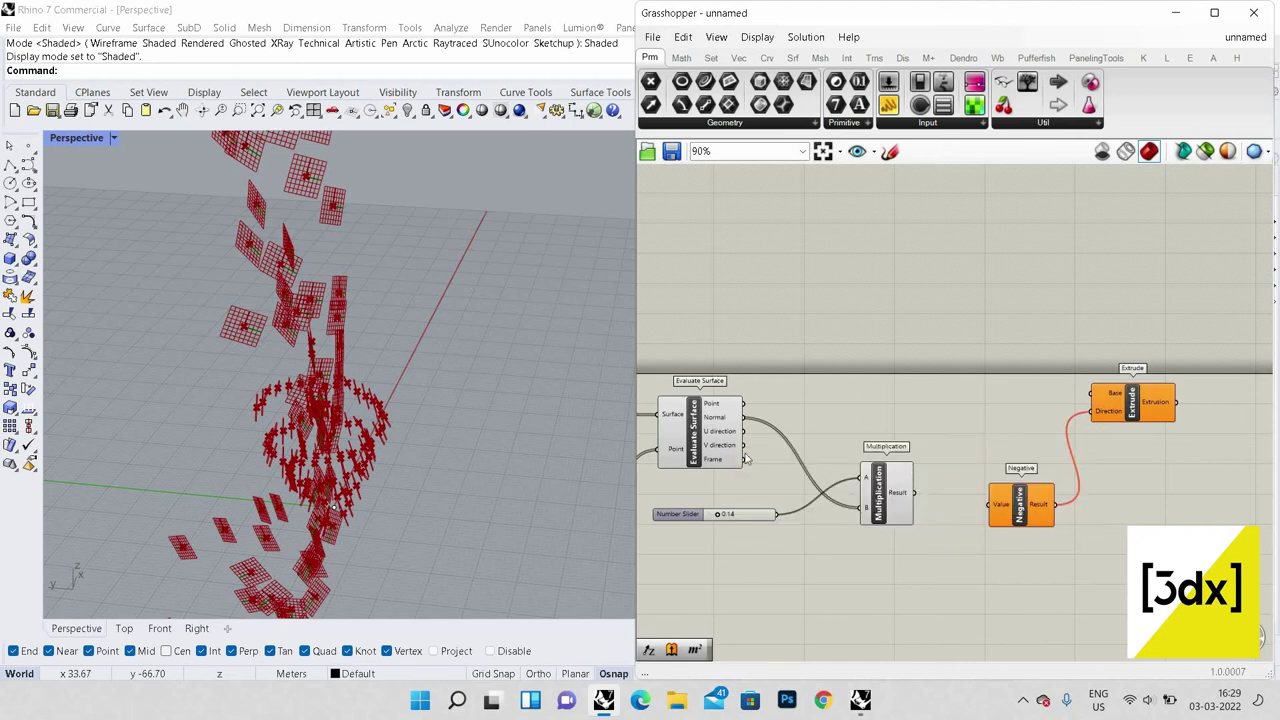
{"action": "left_click_drag", "start_coordinate": [918, 494], "coordinate": [993, 505]}
Step: Reposition the new Extrude component and connect the earlier Extrude's Extrusion output to its Base input
{"action": "scroll", "coordinate": [1185, 487], "scroll_direction": "down", "scroll_amount": 3}
{"action": "scroll", "coordinate": [1060, 455], "scroll_direction": "up", "scroll_amount": 3}
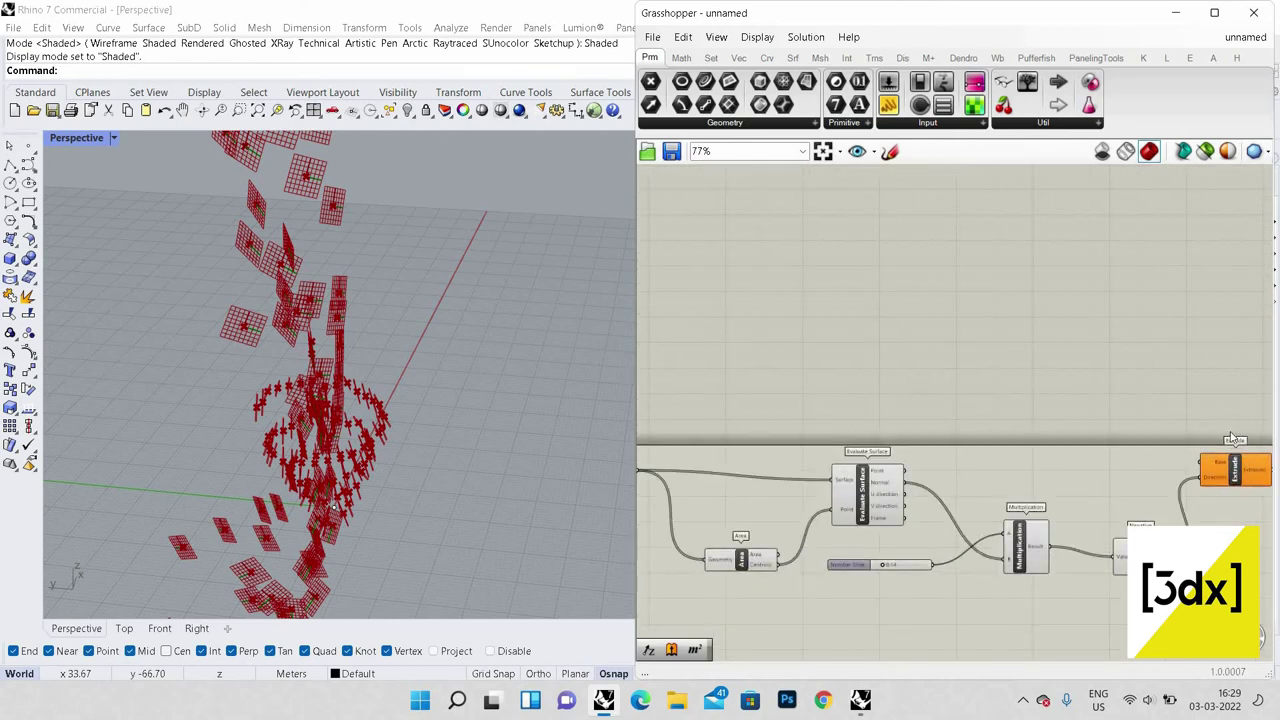
{"action": "left_click_drag", "start_coordinate": [1240, 492], "coordinate": [1229, 456]}
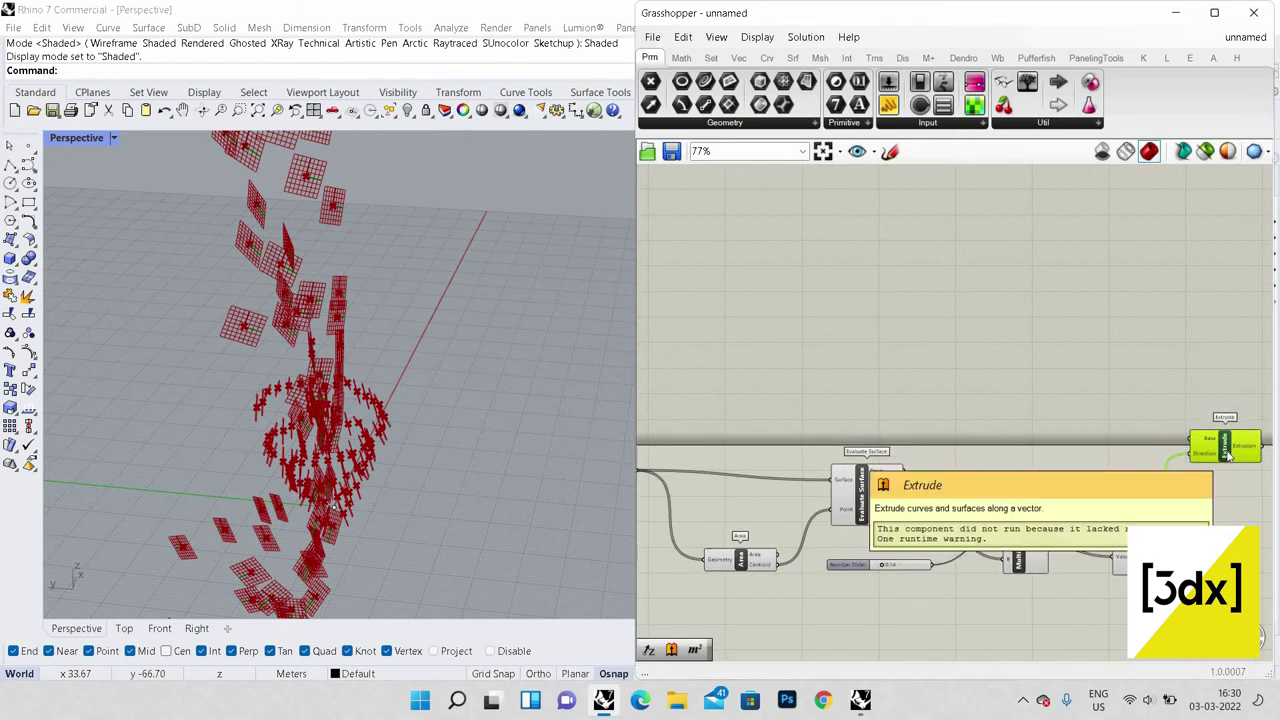
{"action": "scroll", "coordinate": [1000, 467], "scroll_direction": "down", "scroll_amount": 1}
{"action": "scroll", "coordinate": [766, 470], "scroll_direction": "up", "scroll_amount": 3}
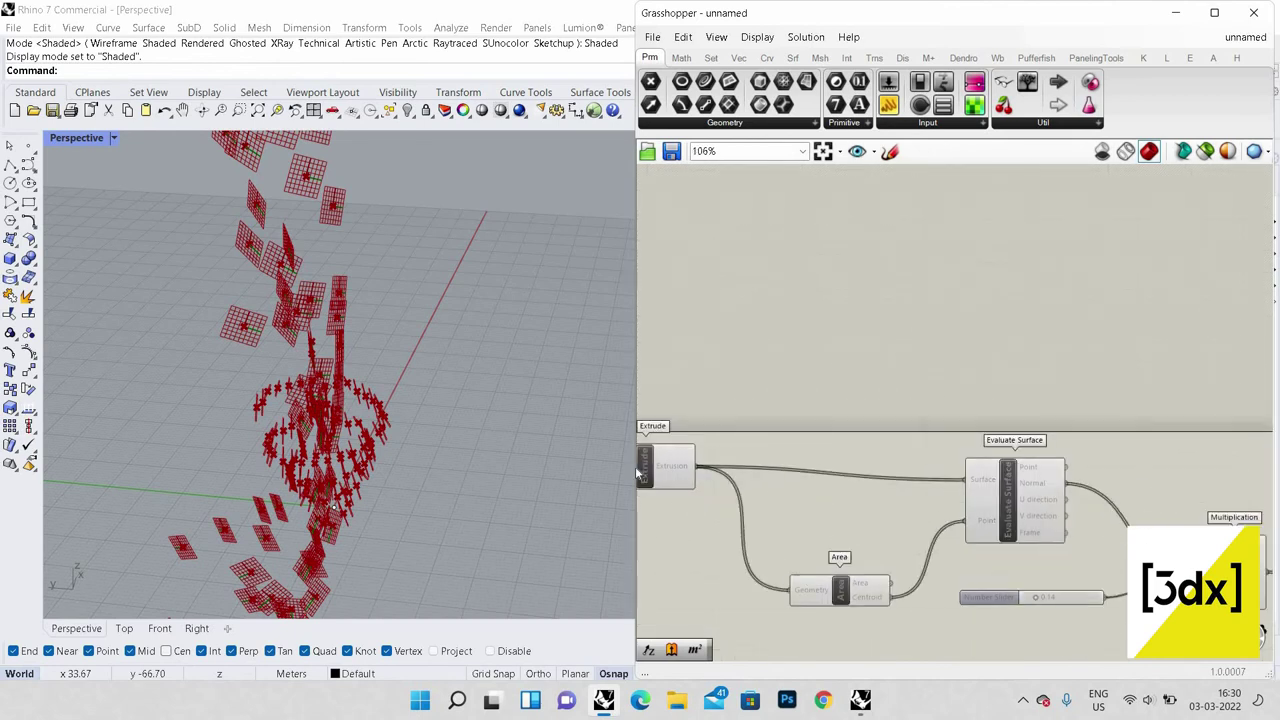
{"action": "scroll", "coordinate": [998, 445], "scroll_direction": "down", "scroll_amount": 2}
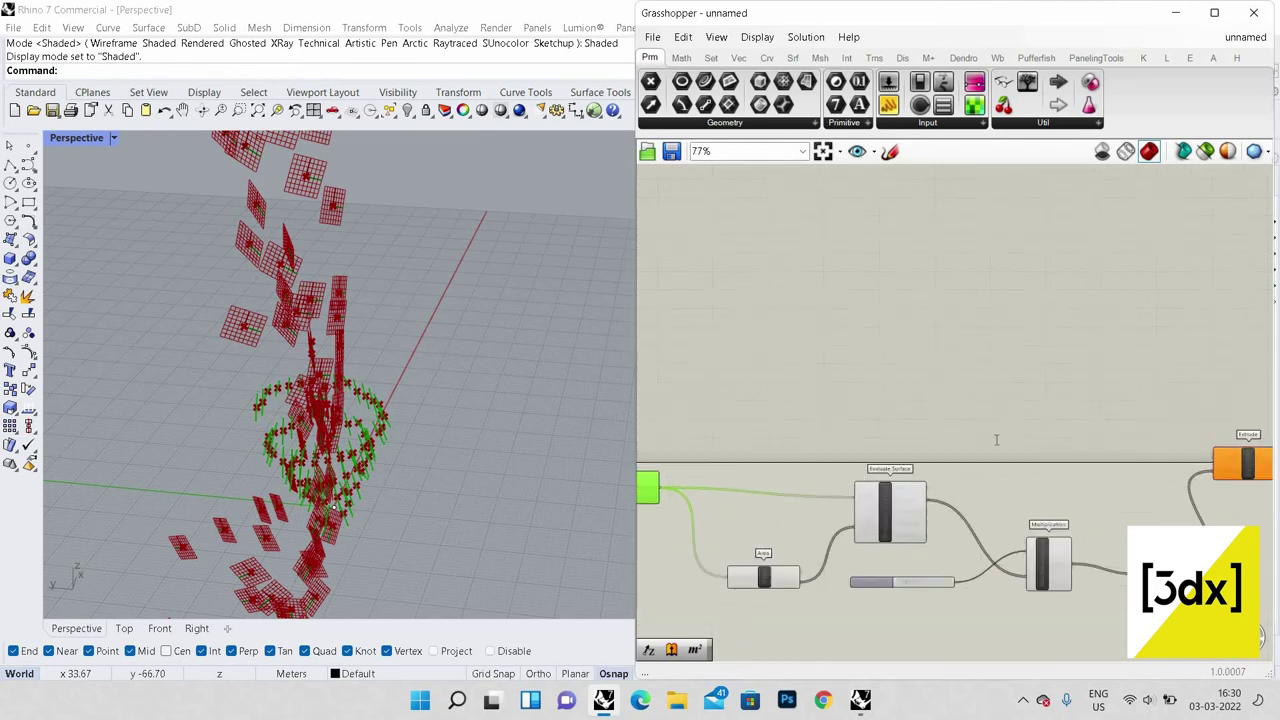
{"action": "double_click", "coordinate": [996, 438]}
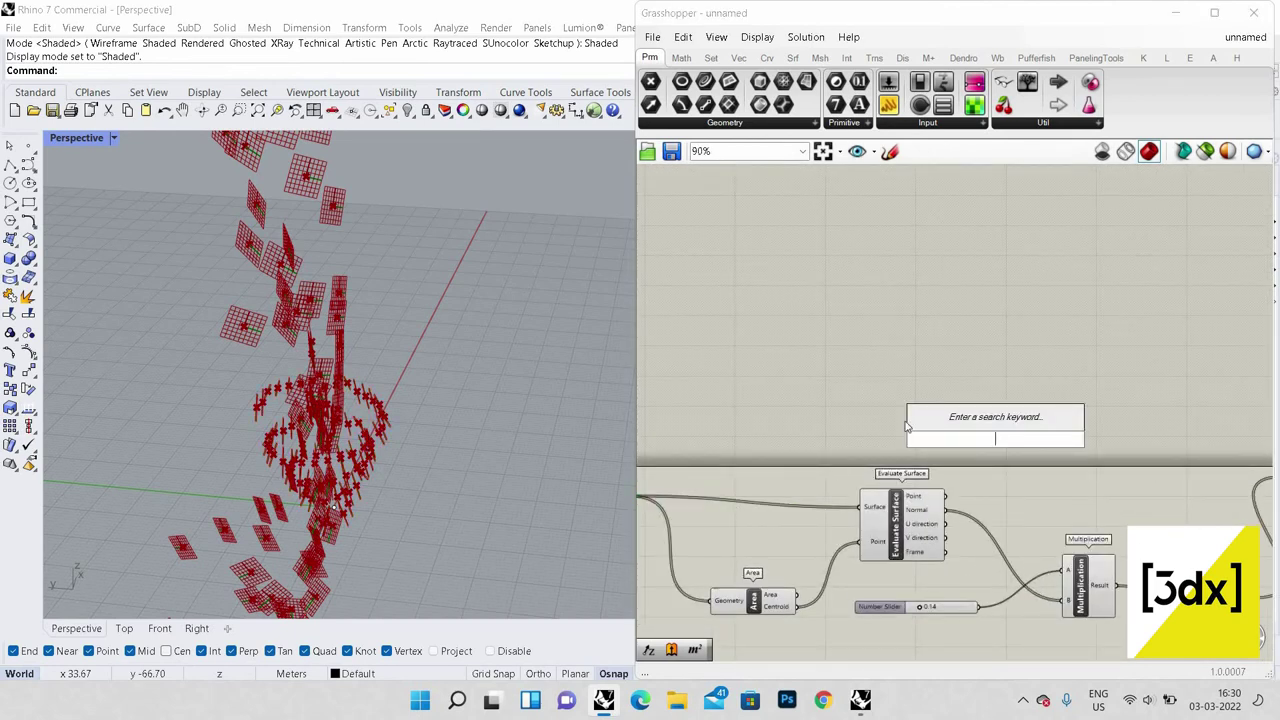
{"action": "scroll", "coordinate": [725, 462], "scroll_direction": "down", "scroll_amount": 3}
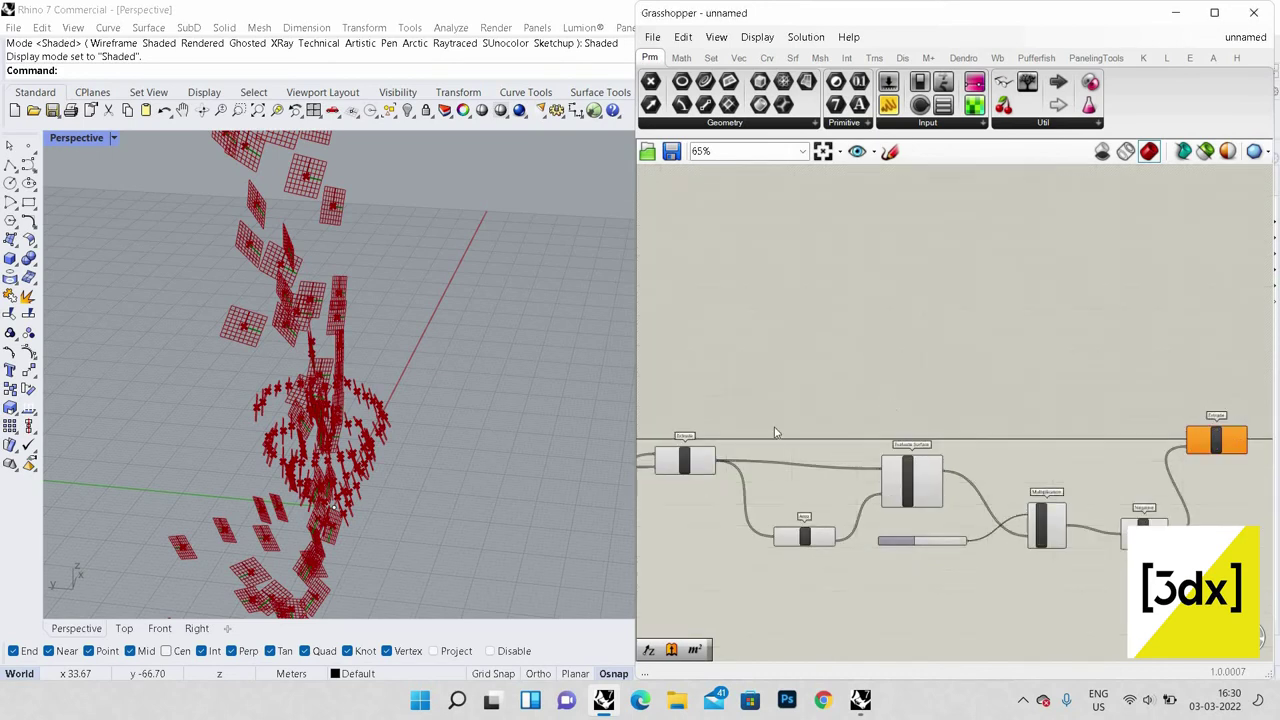
{"action": "mouse_move", "coordinate": [686, 458]}
{"action": "left_mouse_down"}
{"action": "mouse_move", "coordinate": [1034, 400]}
{"action": "mouse_move", "coordinate": [704, 443]}
{"action": "left_mouse_up"}
{"action": "left_click_drag", "start_coordinate": [1134, 409], "coordinate": [1189, 434]}
Step: Insert a Relay on the wire running into the new Extrude's Base input
{"action": "left_click", "coordinate": [1073, 456]}
{"action": "scroll", "coordinate": [1214, 430], "scroll_direction": "up", "scroll_amount": 4}
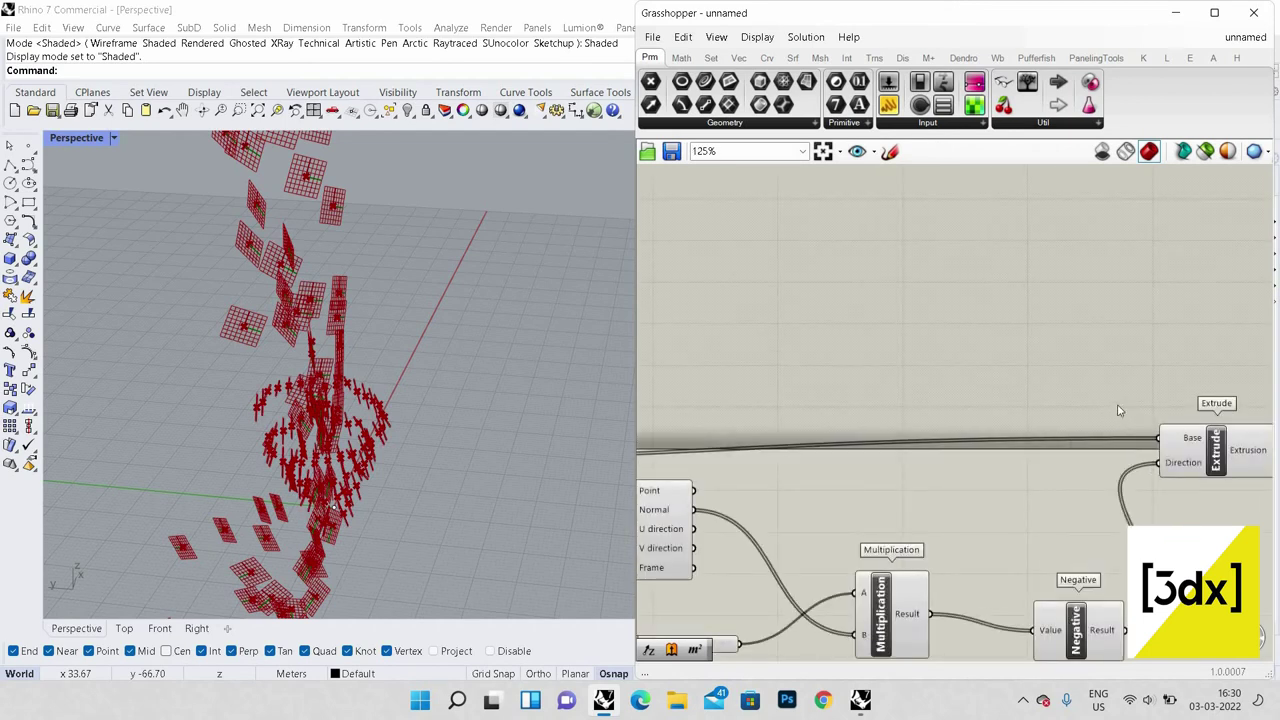
{"action": "double_click", "coordinate": [1073, 439]}
{"action": "scroll", "coordinate": [1111, 588], "scroll_direction": "down", "scroll_amount": 6}
Step: Turn off the preview of all components upstream of the Multiplication that scales the surface normals
{"action": "left_click_drag", "start_coordinate": [1150, 602], "coordinate": [986, 610]}
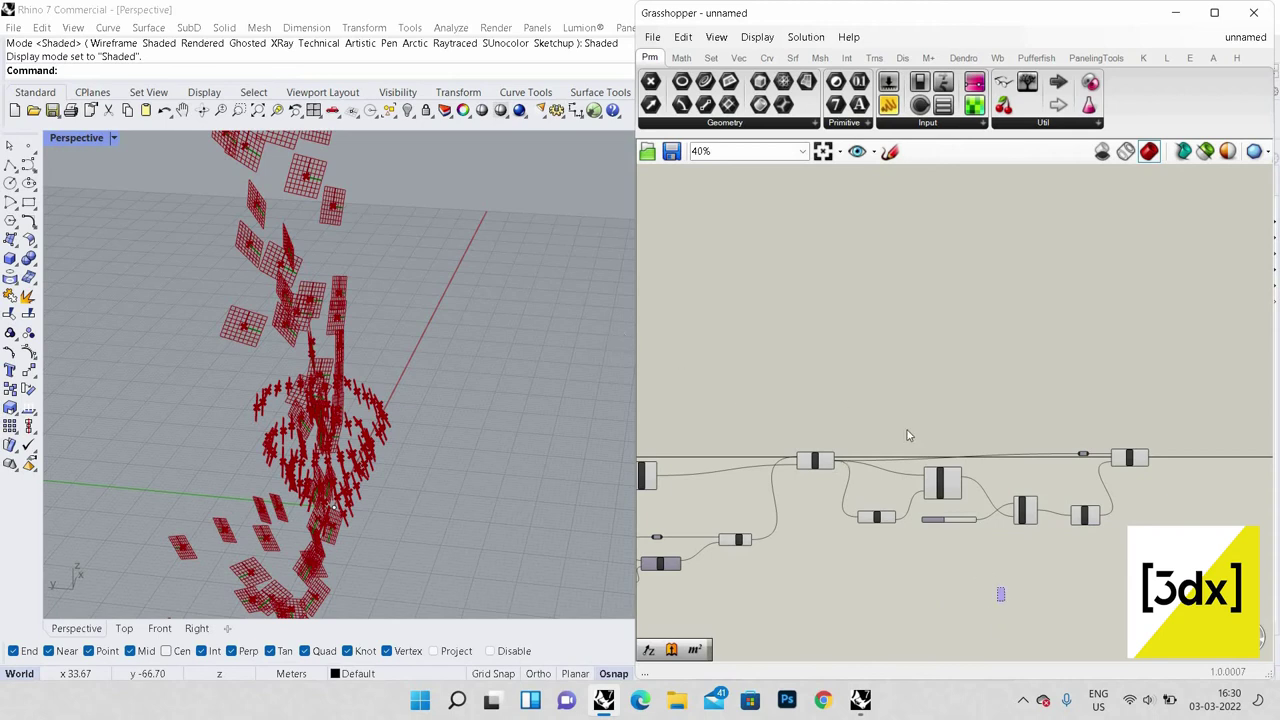
{"action": "left_click_drag", "start_coordinate": [907, 430], "coordinate": [618, 384]}
{"action": "right_click", "coordinate": [924, 406]}
{"action": "left_click", "coordinate": [965, 431]}
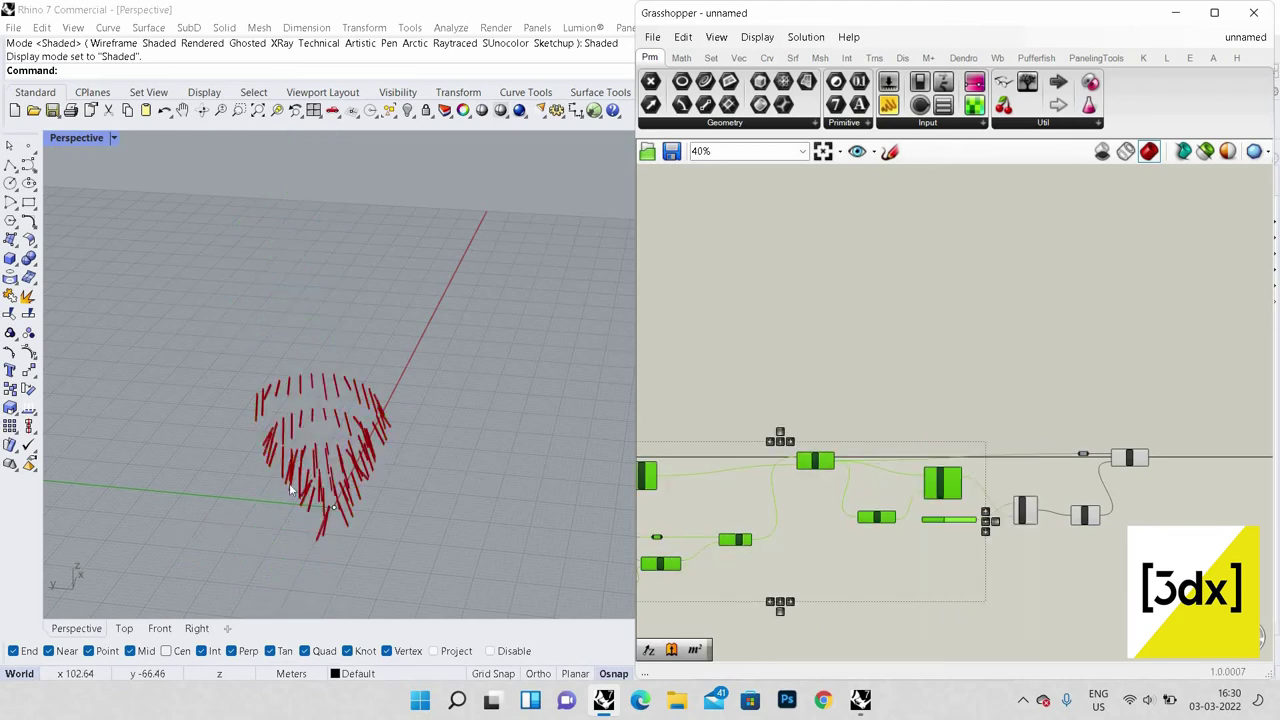
Step: Examine the thickened strips up close in the Perspective viewport and the final Extrude component that produces them
{"action": "scroll", "coordinate": [439, 333], "scroll_direction": "up", "scroll_amount": 3}
{"action": "scroll", "coordinate": [439, 333], "scroll_direction": "up", "scroll_amount": 5}
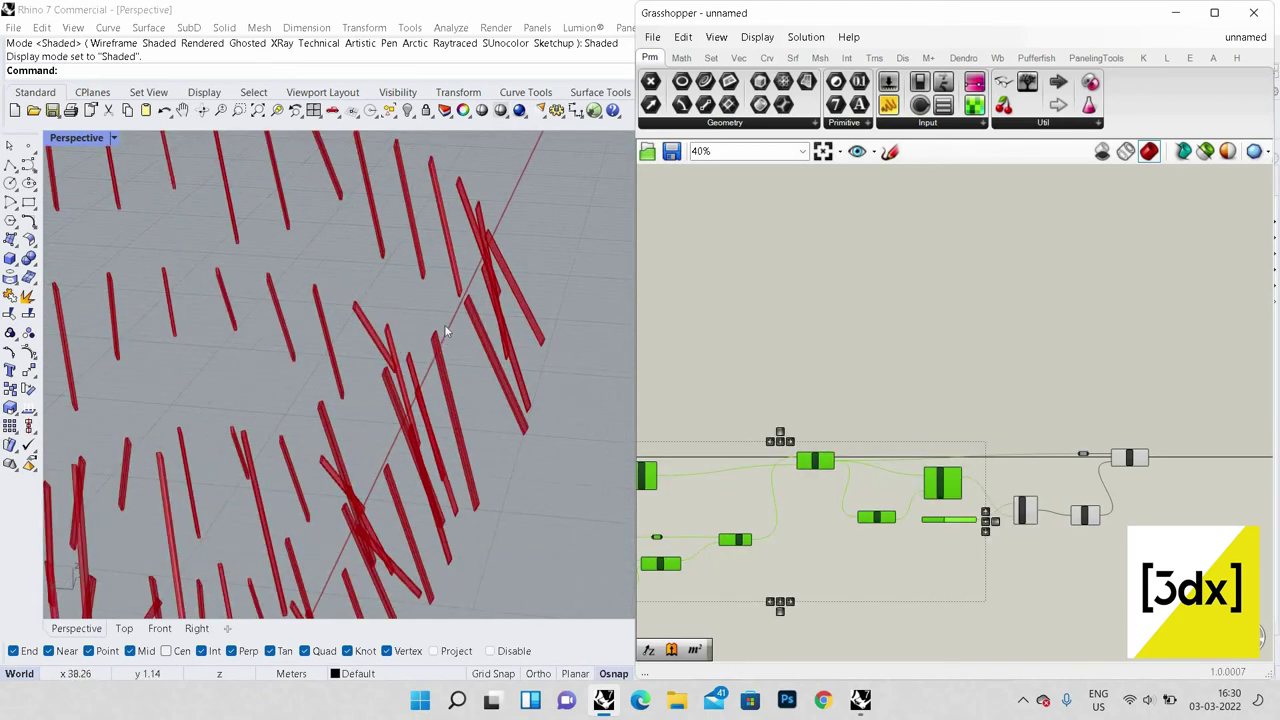
{"action": "scroll", "coordinate": [498, 257], "scroll_direction": "down", "scroll_amount": 5}
{"action": "scroll", "coordinate": [467, 283], "scroll_direction": "up", "scroll_amount": 5}
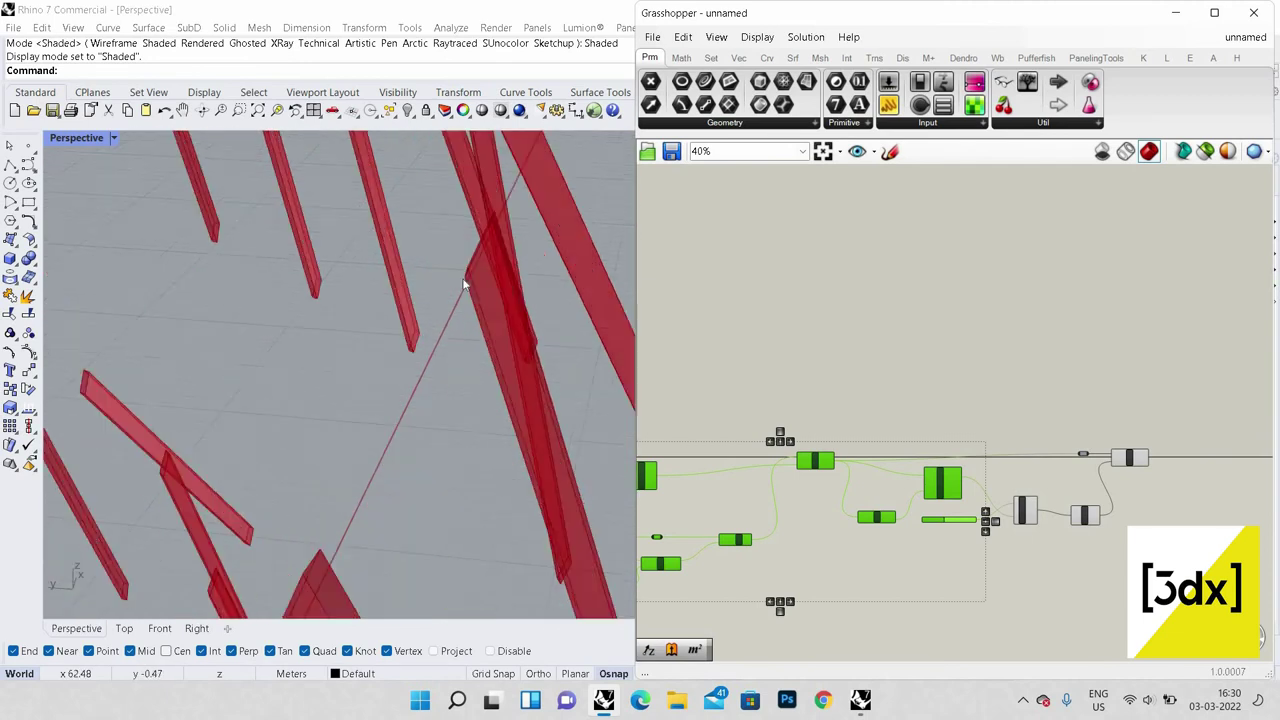
{"action": "scroll", "coordinate": [468, 280], "scroll_direction": "down", "scroll_amount": 3}
{"action": "scroll", "coordinate": [450, 251], "scroll_direction": "up", "scroll_amount": 4}
{"action": "scroll", "coordinate": [445, 186], "scroll_direction": "down", "scroll_amount": 4}
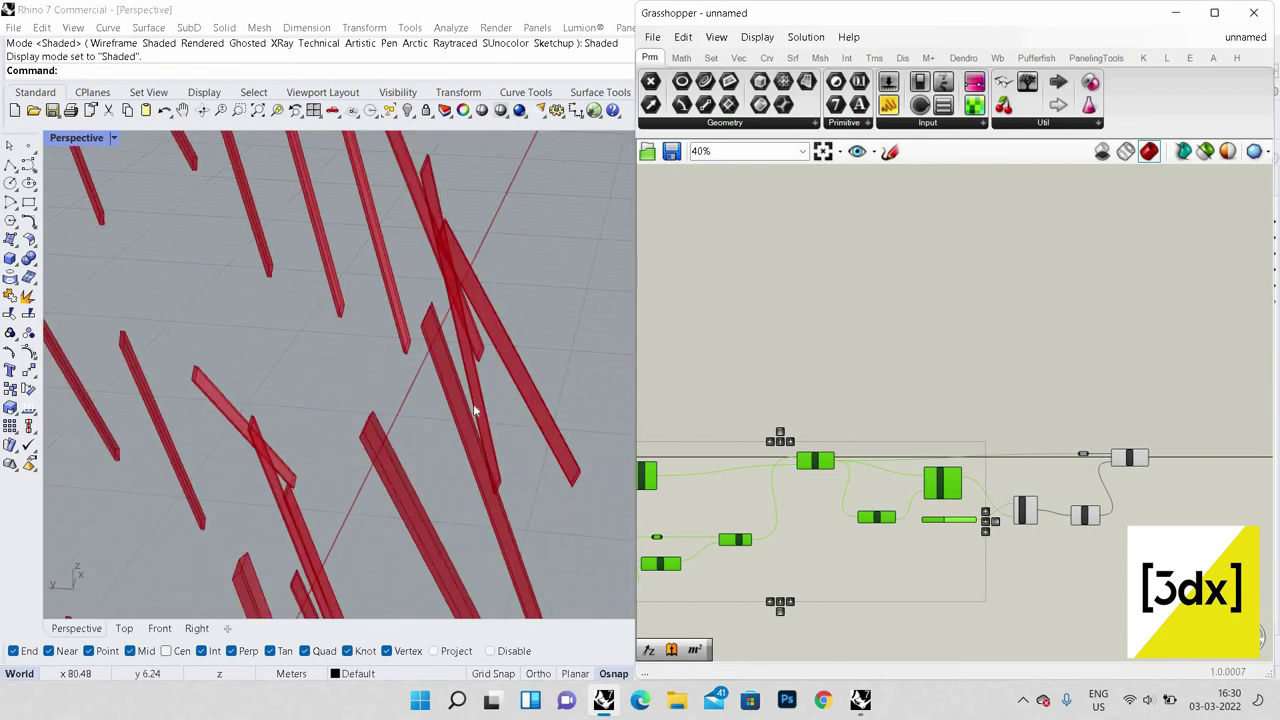
{"action": "scroll", "coordinate": [412, 341], "scroll_direction": "up", "scroll_amount": 2}
{"action": "scroll", "coordinate": [400, 262], "scroll_direction": "down", "scroll_amount": 1}
{"action": "scroll", "coordinate": [400, 257], "scroll_direction": "up", "scroll_amount": 1}
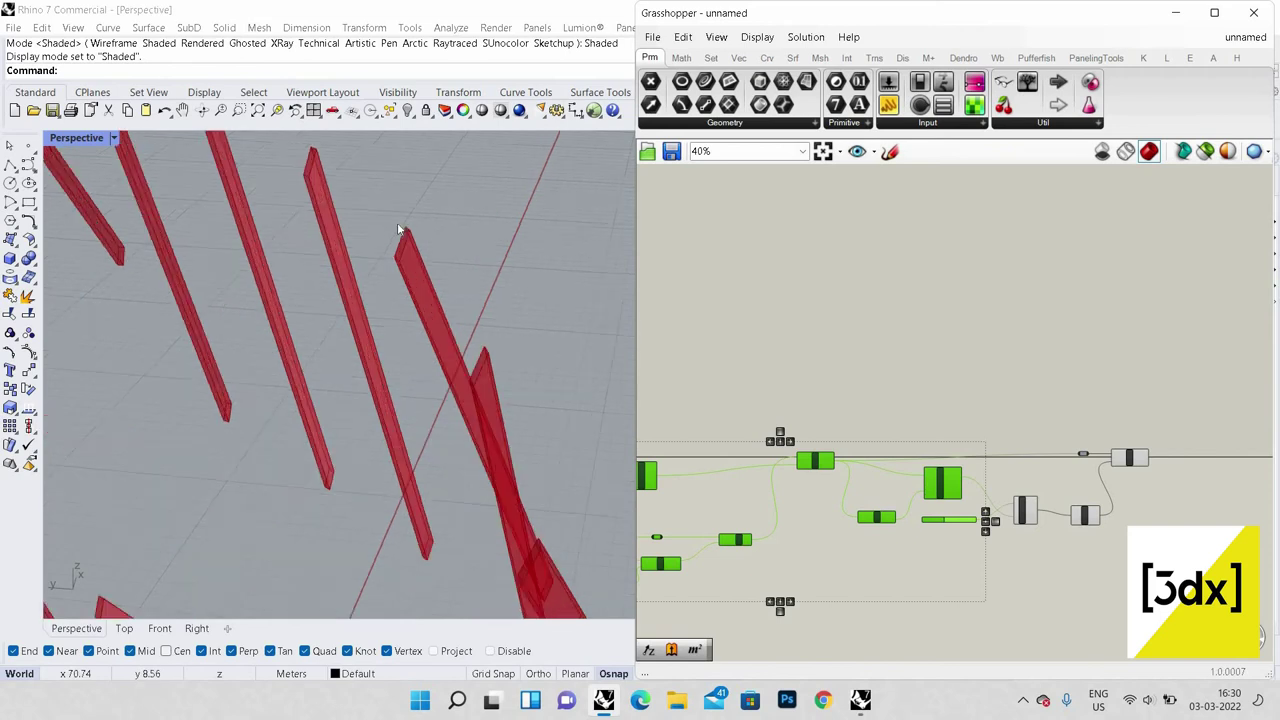
{"action": "scroll", "coordinate": [409, 251], "scroll_direction": "down", "scroll_amount": 2}
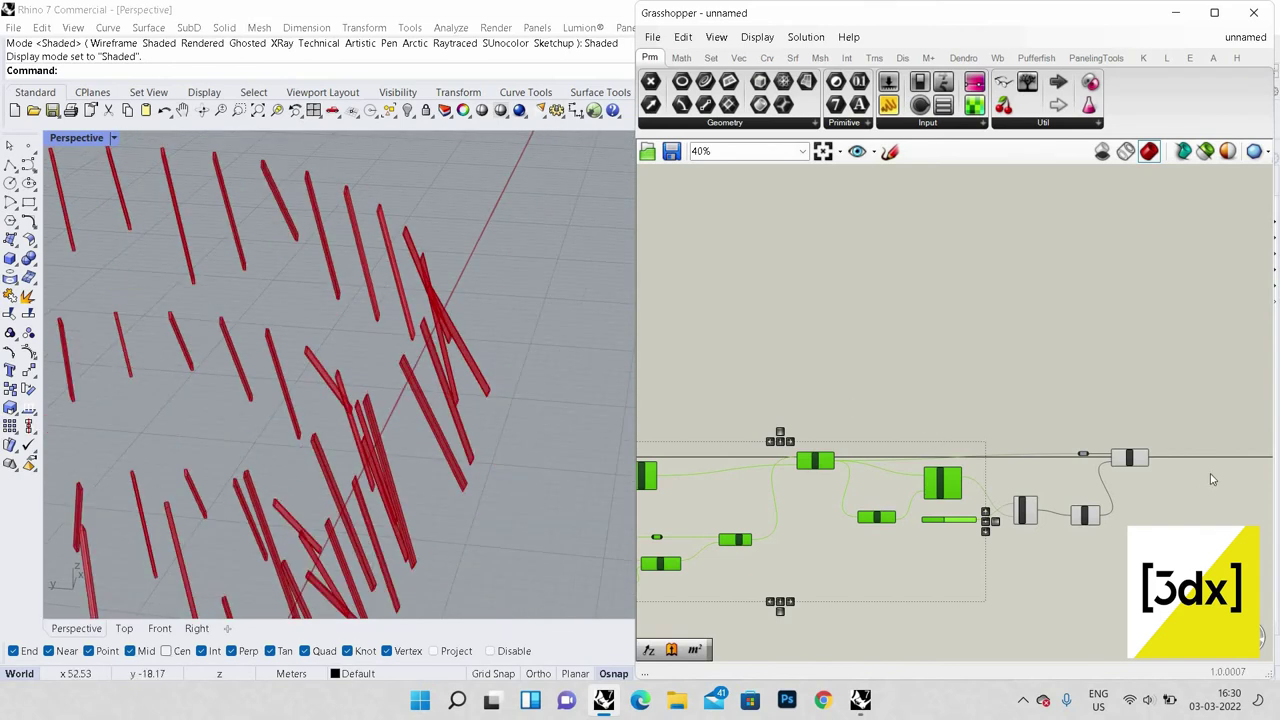
{"action": "scroll", "coordinate": [969, 421], "scroll_direction": "up", "scroll_amount": 5}
{"action": "scroll", "coordinate": [969, 421], "scroll_direction": "up", "scroll_amount": 1}
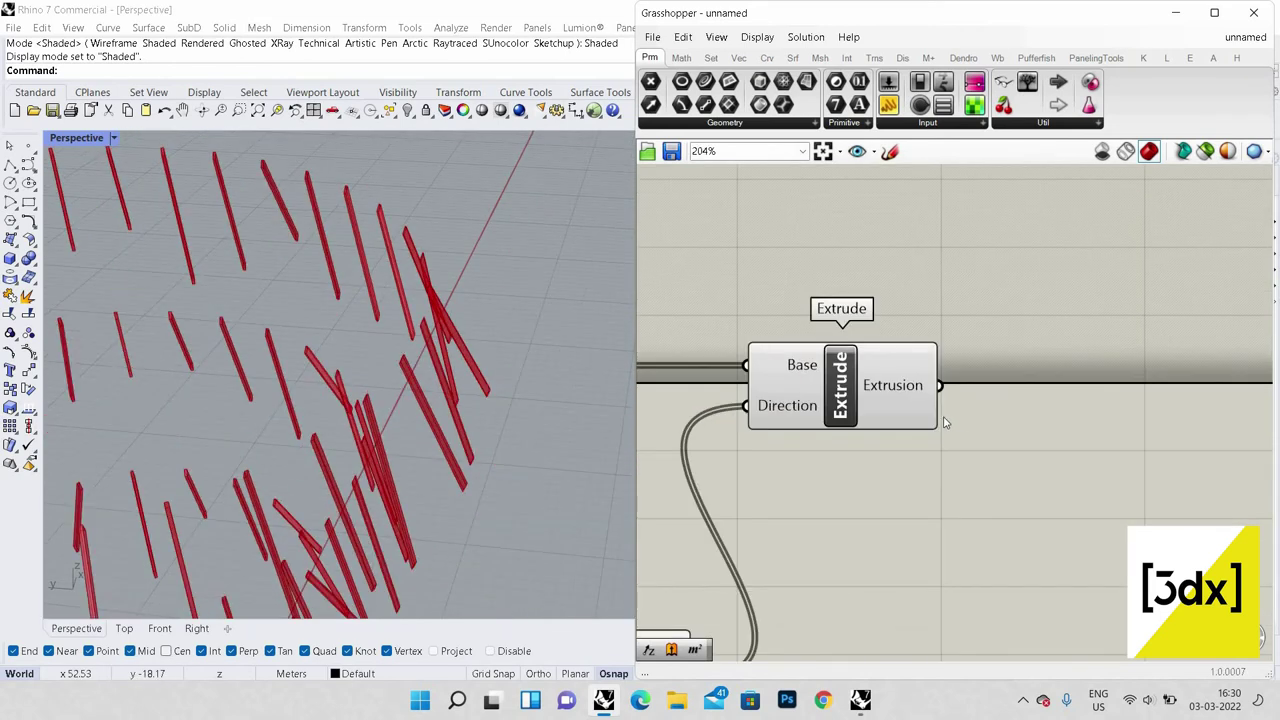
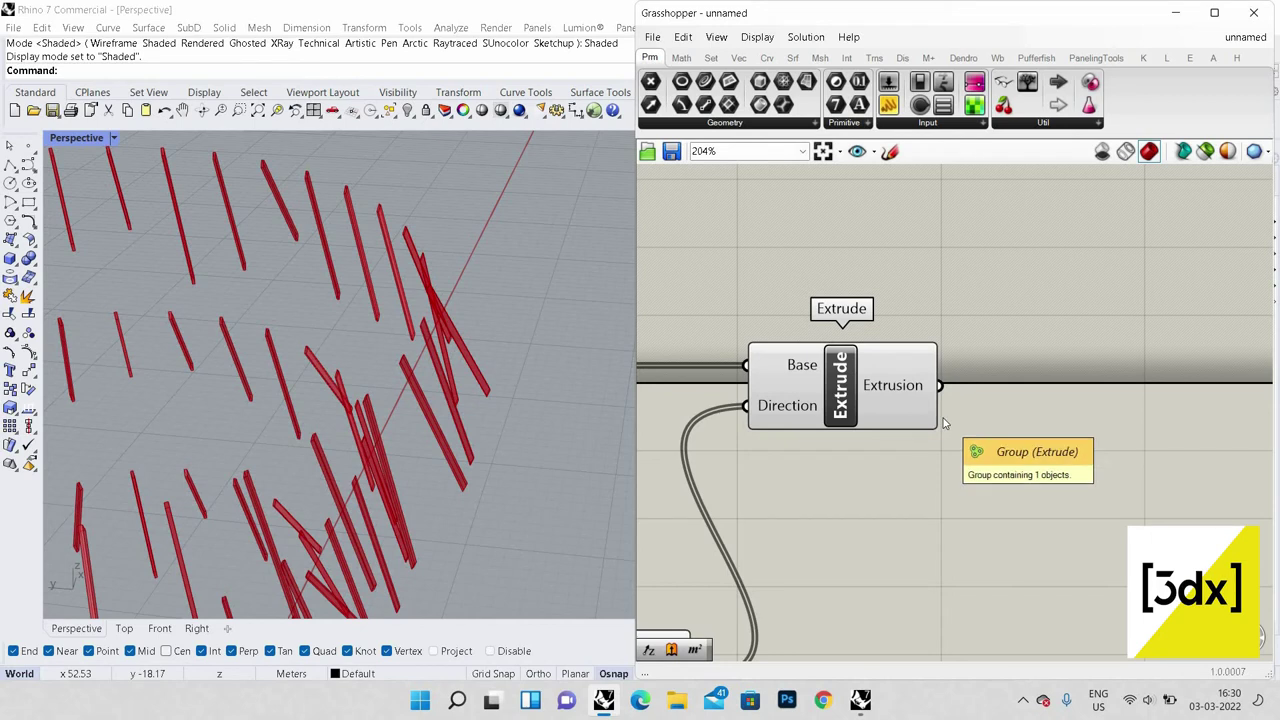
Step: Add a Loft component below the Area component and connect the Line component's output to its Curves input
{"action": "scroll", "coordinate": [1205, 350], "scroll_direction": "down", "scroll_amount": 10}
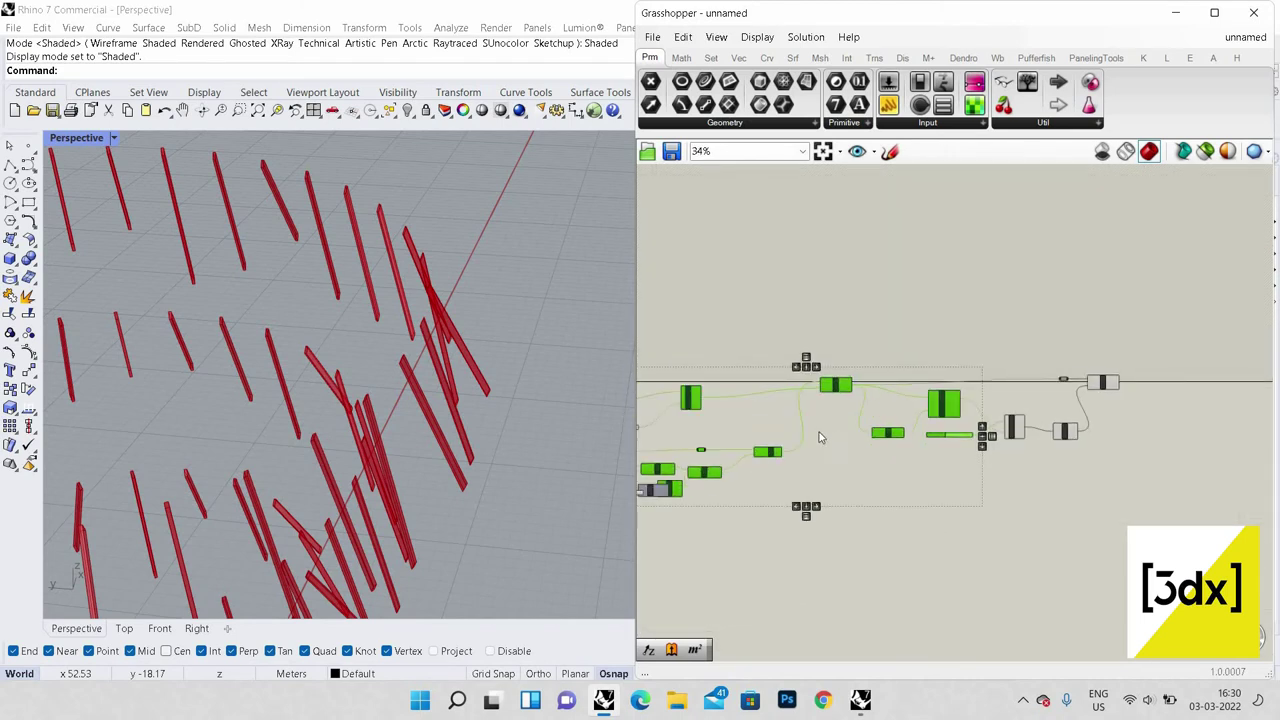
{"action": "left_click", "coordinate": [822, 437]}
{"action": "scroll", "coordinate": [851, 439], "scroll_direction": "up", "scroll_amount": 2}
{"action": "scroll", "coordinate": [775, 448], "scroll_direction": "up", "scroll_amount": 4}
{"action": "scroll", "coordinate": [760, 449], "scroll_direction": "down", "scroll_amount": 1}
{"action": "right_click_drag", "start_coordinate": [702, 452], "coordinate": [759, 441]}
{"action": "scroll", "coordinate": [759, 441], "scroll_direction": "up", "scroll_amount": 2}
{"action": "left_click", "coordinate": [757, 421]}
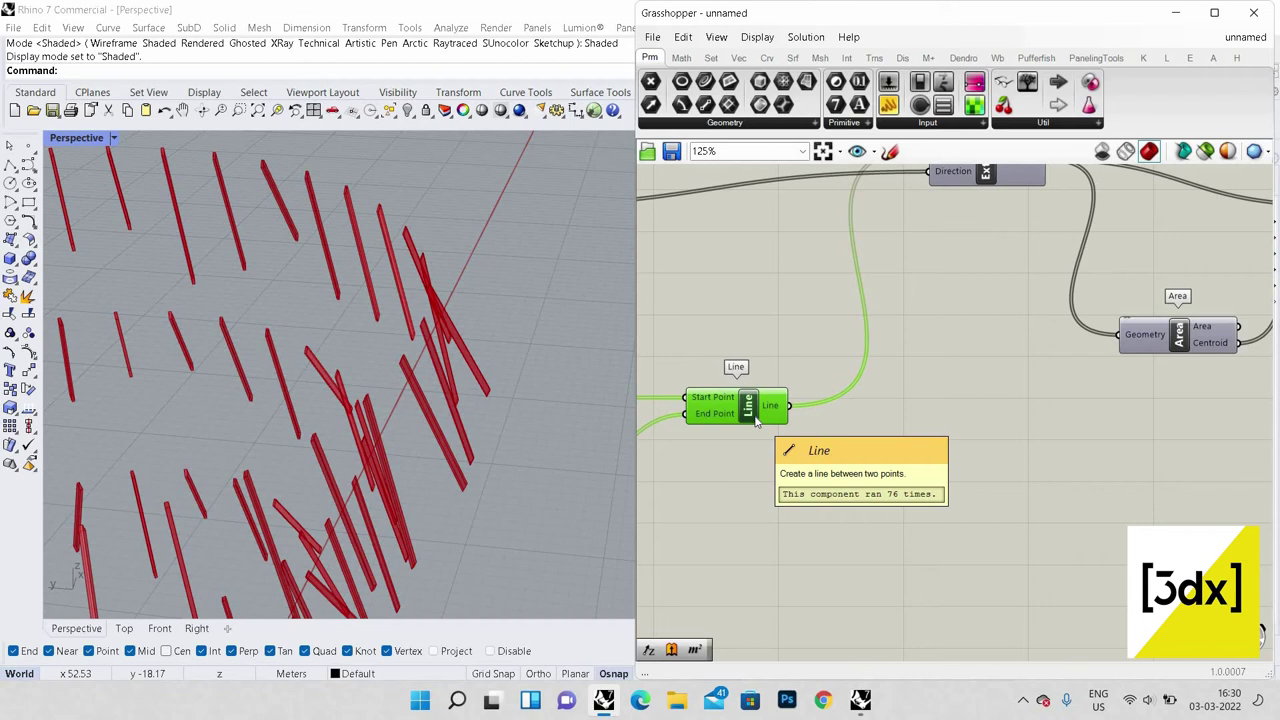
{"action": "double_click", "coordinate": [1091, 445]}
{"action": "type", "text": "loft"}
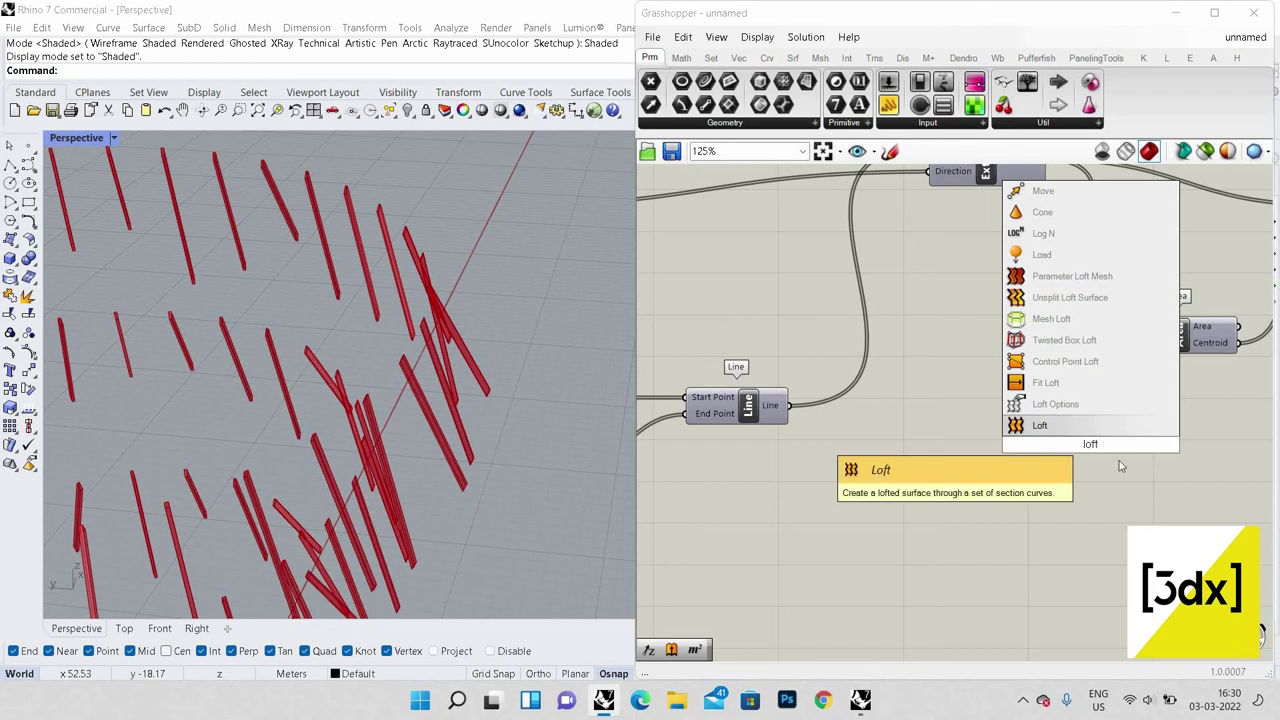
{"action": "left_click", "coordinate": [1091, 426]}
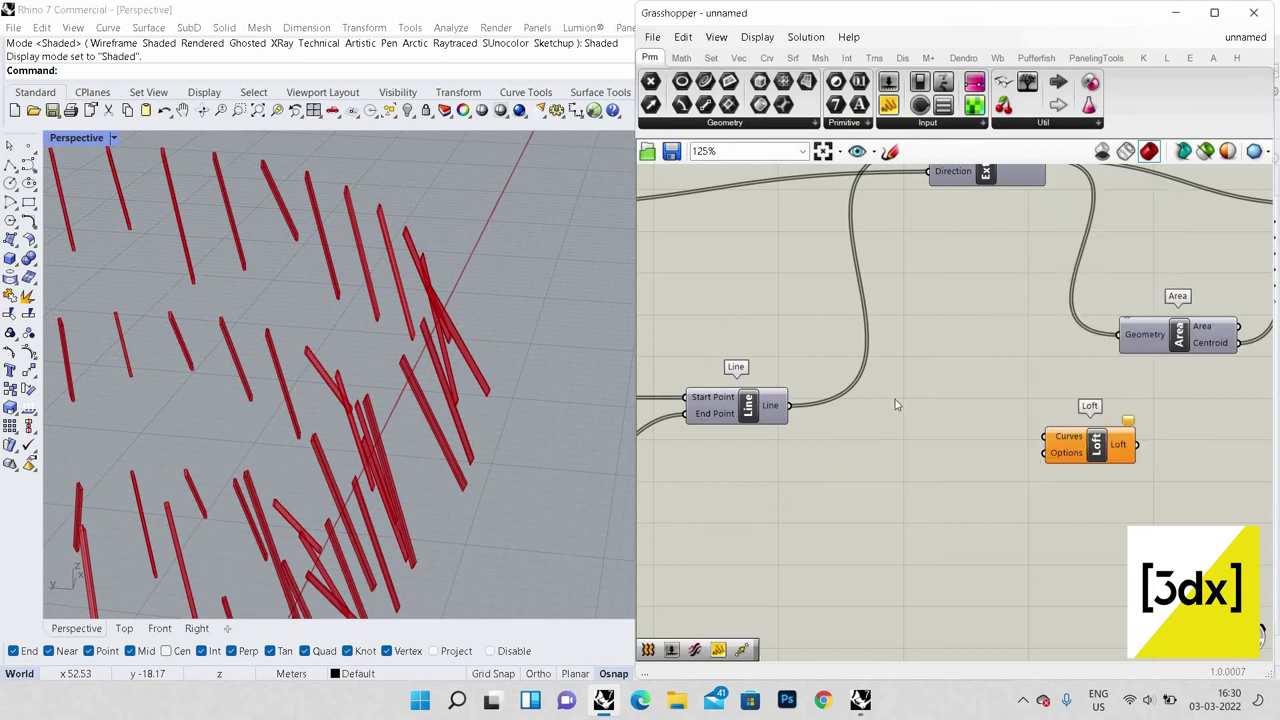
{"action": "left_click_drag", "start_coordinate": [1070, 462], "coordinate": [788, 405]}
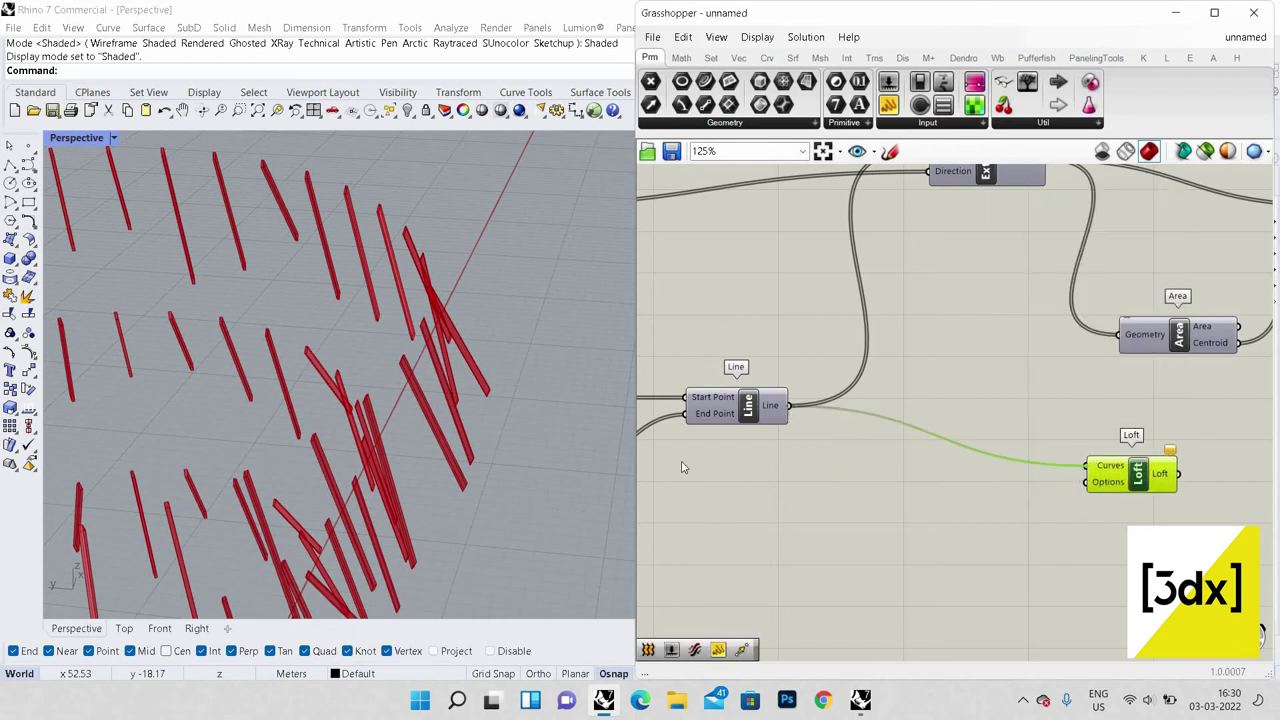
Step: Check the lofted surface in the Perspective viewport and insert a Relay on the wire between Line and Loft
{"action": "scroll", "coordinate": [503, 437], "scroll_direction": "down", "scroll_amount": 1}
{"action": "scroll", "coordinate": [523, 318], "scroll_direction": "down", "scroll_amount": 8}
{"action": "right_click_drag", "start_coordinate": [523, 318], "coordinate": [532, 357]}
{"action": "scroll", "coordinate": [532, 357], "scroll_direction": "up", "scroll_amount": 3}
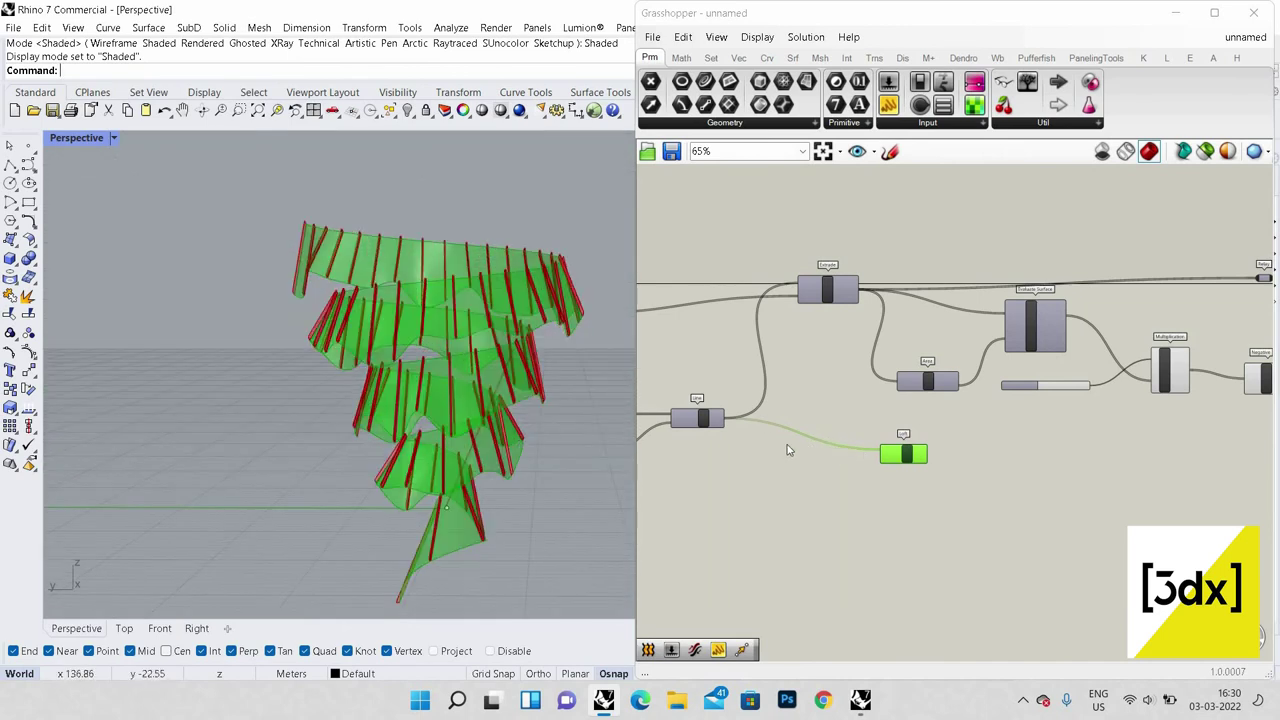
{"action": "scroll", "coordinate": [790, 444], "scroll_direction": "up", "scroll_amount": 3}
{"action": "double_click", "coordinate": [801, 444]}
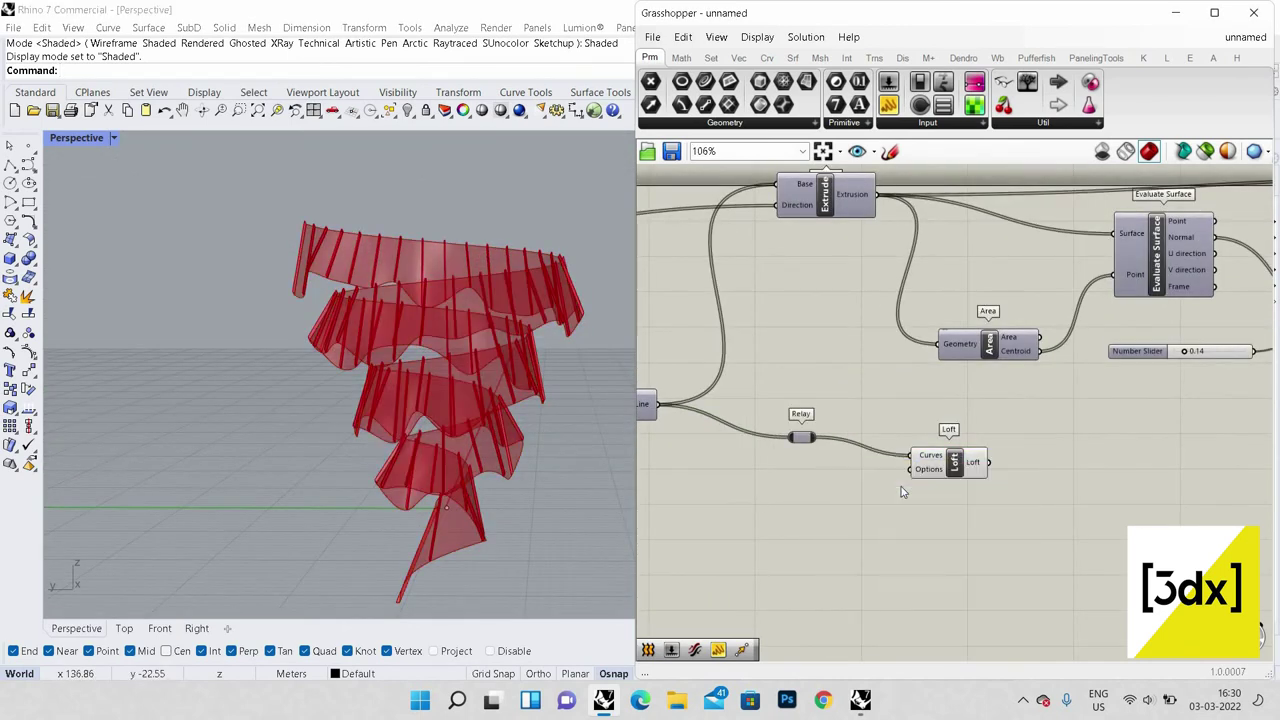
Step: Add a Space Truss Structure 1 component, connect the Loft output to its Surface input, and inspect the truss in the viewport
{"action": "scroll", "coordinate": [903, 486], "scroll_direction": "down", "scroll_amount": 2}
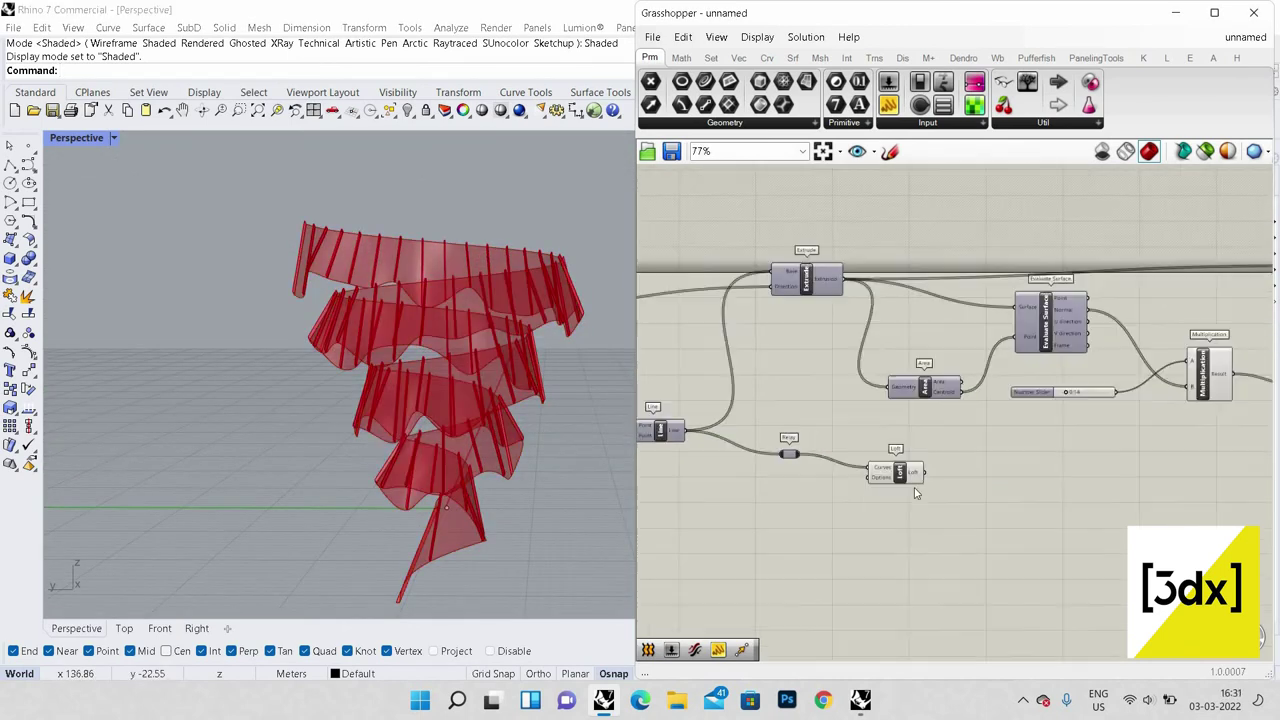
{"action": "double_click", "coordinate": [1021, 481]}
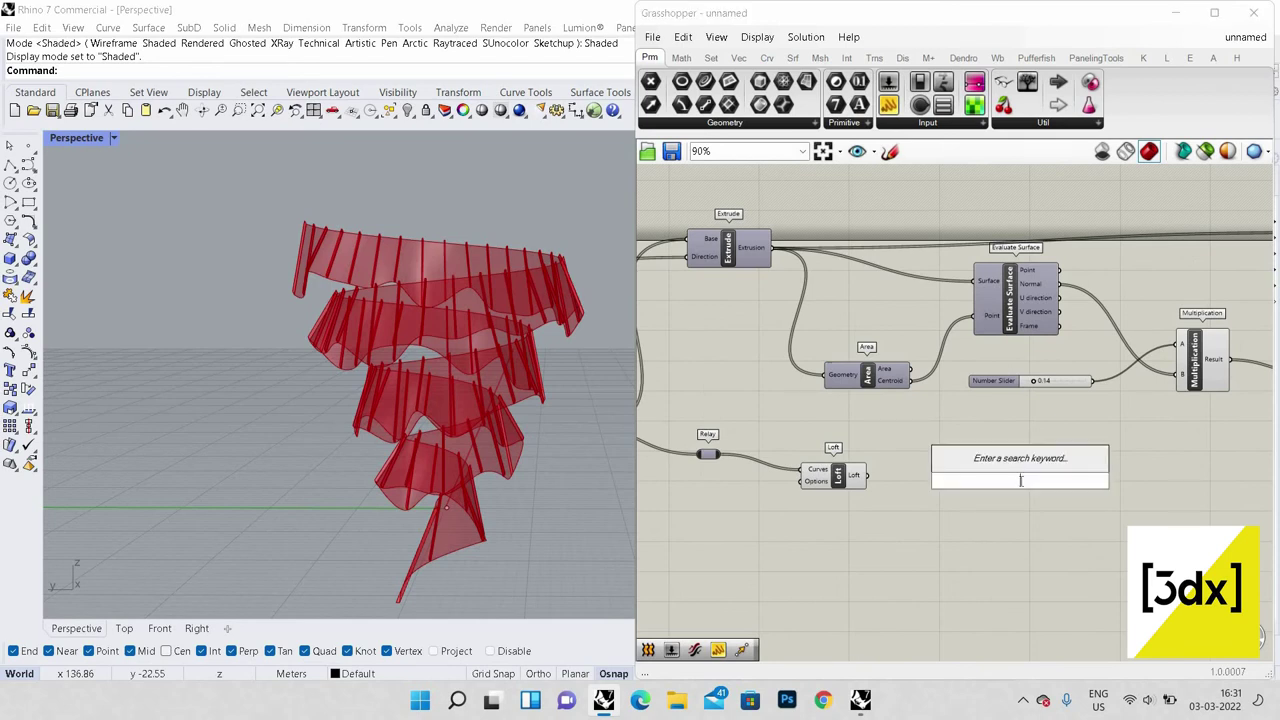
{"action": "type", "text": "space"}
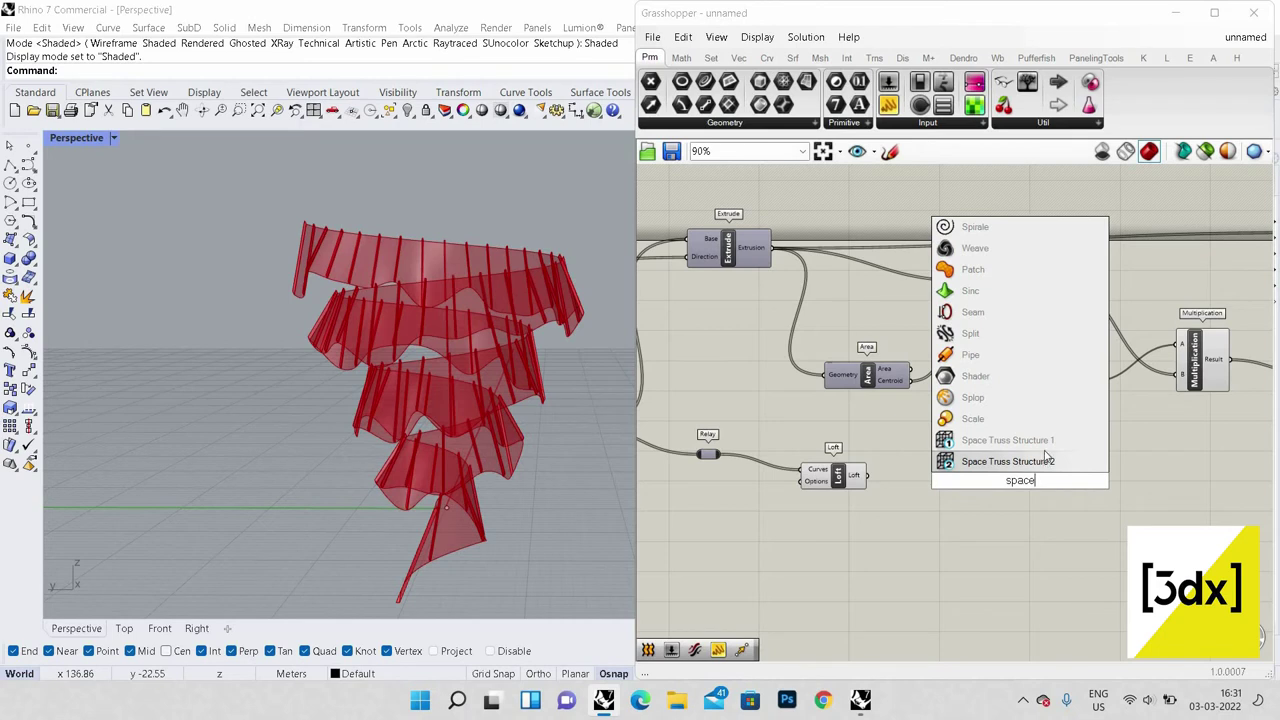
{"action": "key", "text": "Up"}
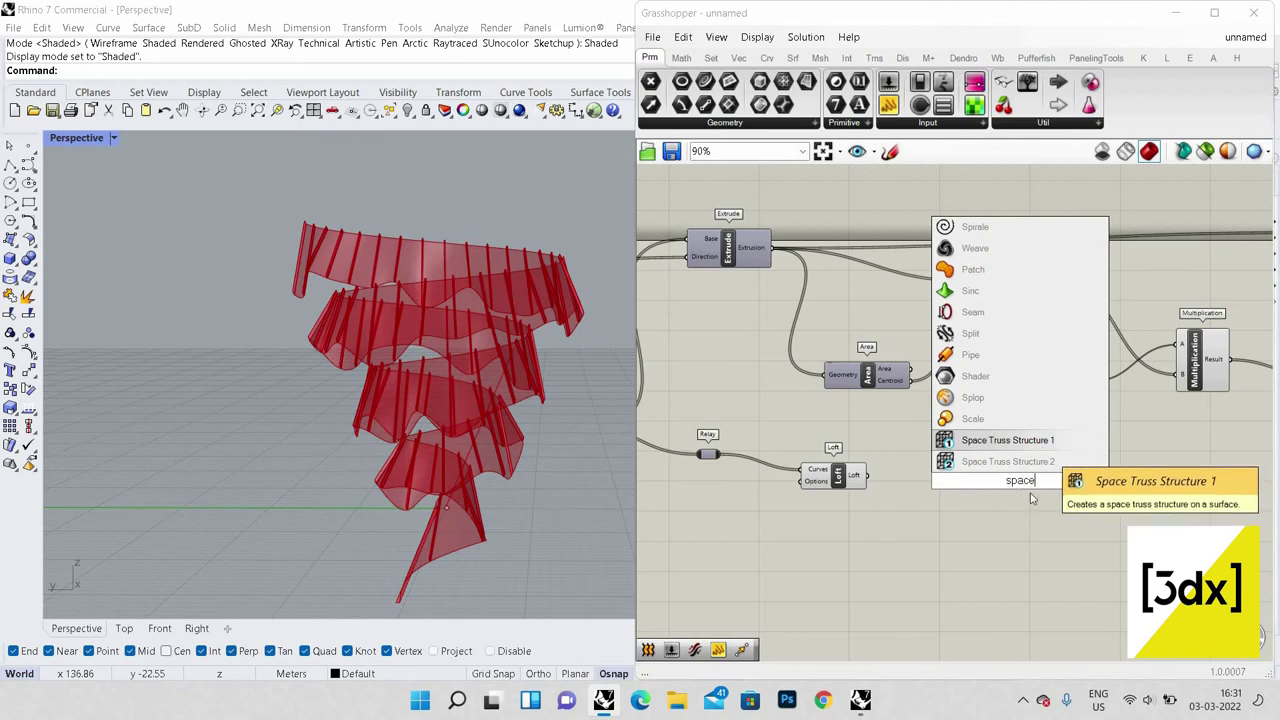
{"action": "left_click", "coordinate": [1043, 450]}
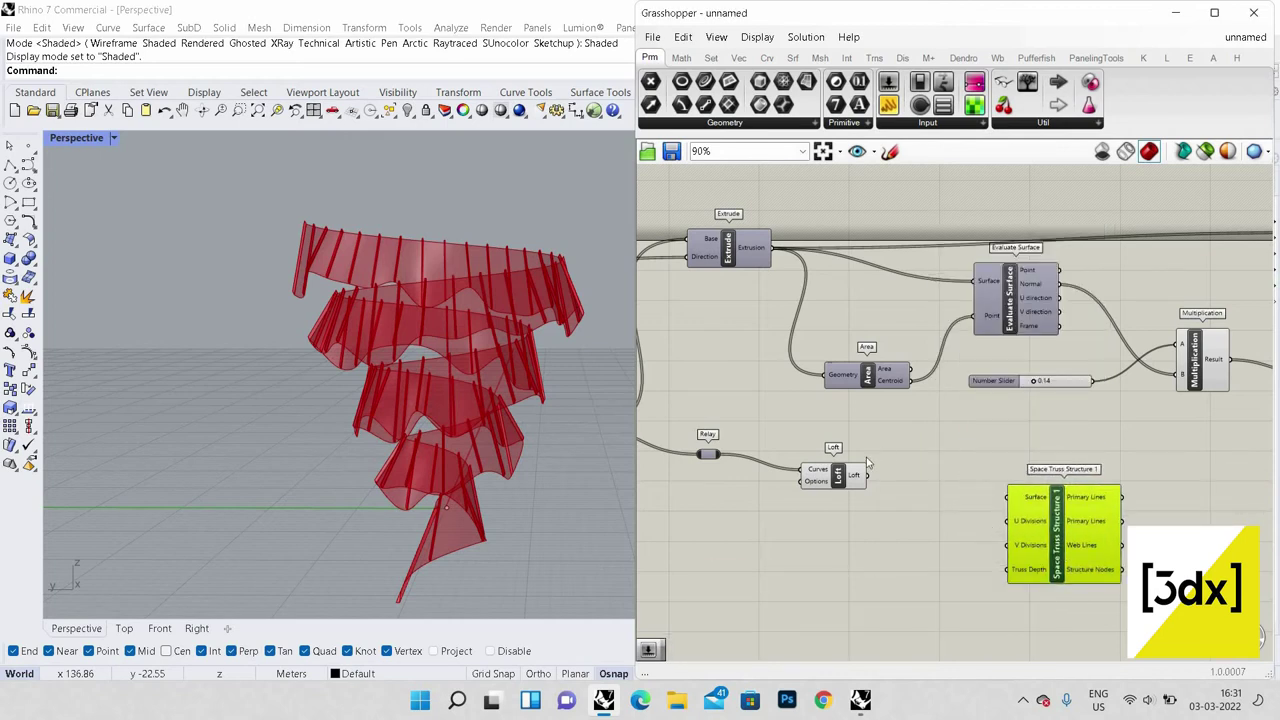
{"action": "left_click", "coordinate": [884, 486]}
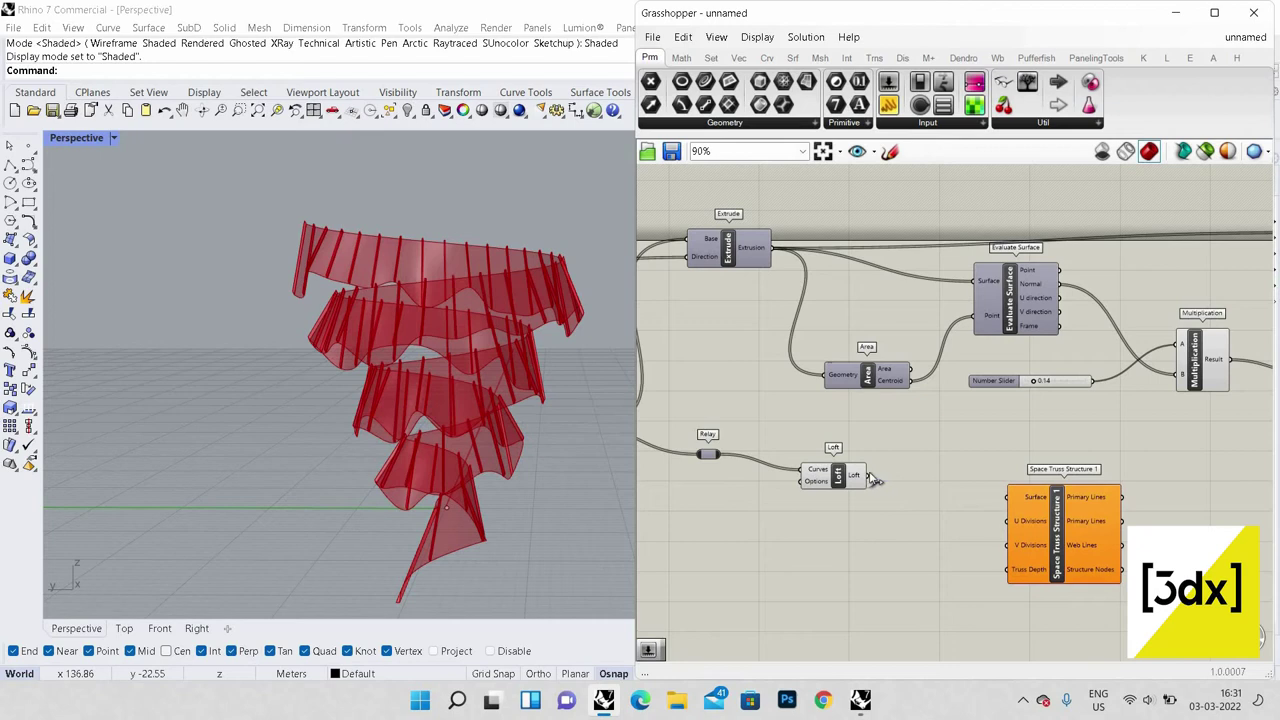
{"action": "left_click_drag", "start_coordinate": [1009, 497], "coordinate": [867, 475]}
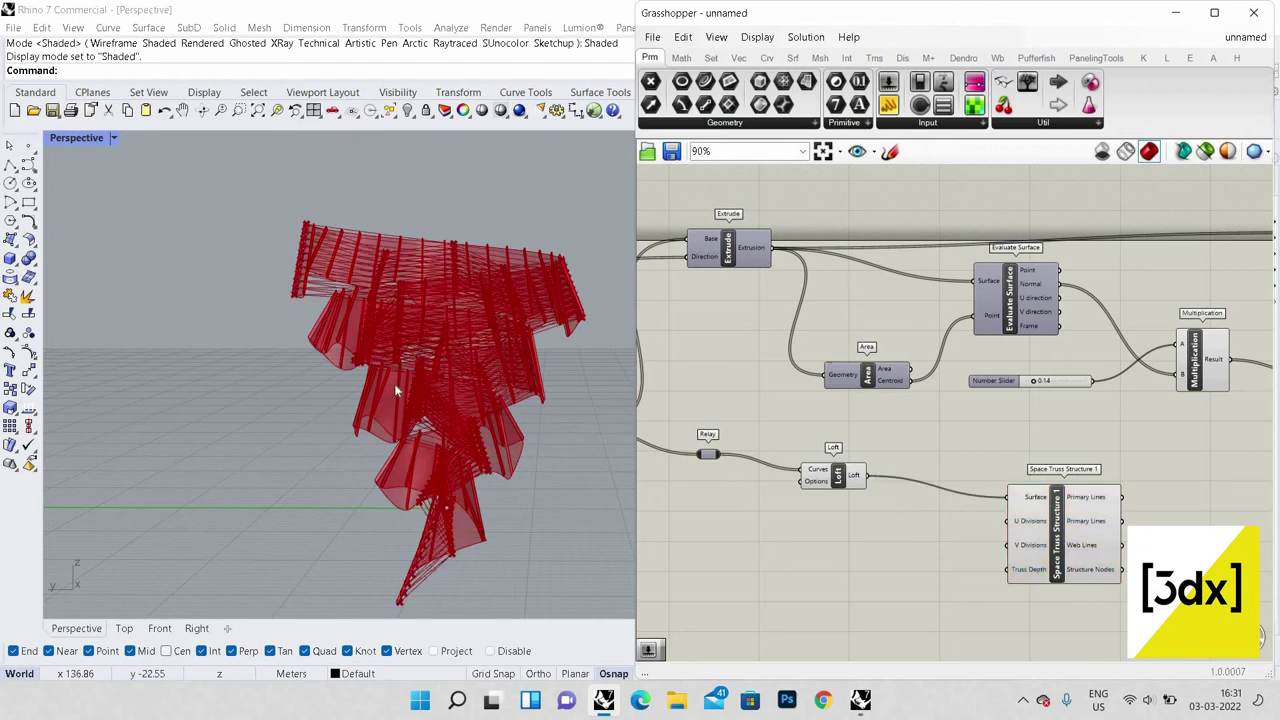
{"action": "scroll", "coordinate": [483, 285], "scroll_direction": "up", "scroll_amount": 3}
{"action": "right_click_drag", "start_coordinate": [491, 349], "coordinate": [542, 310]}
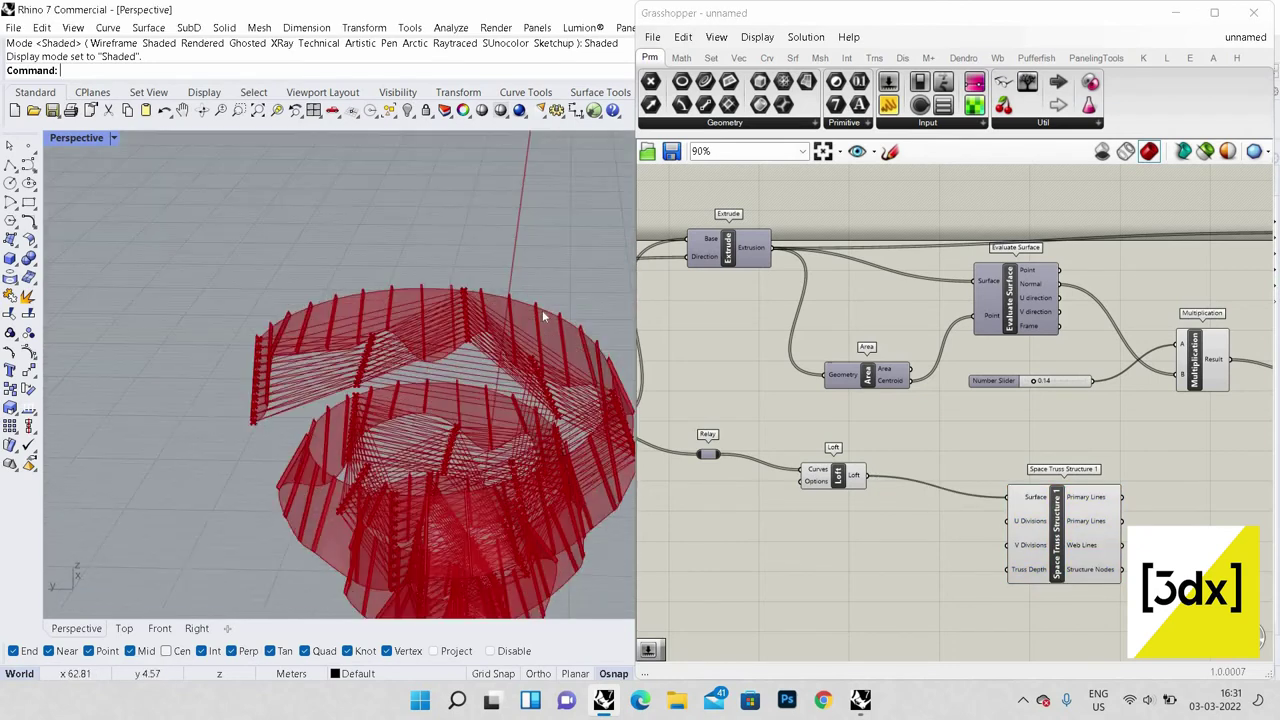
Step: Add two number sliders with values 60 and 110 below the Loft component
{"action": "scroll", "coordinate": [870, 577], "scroll_direction": "up", "scroll_amount": 2}
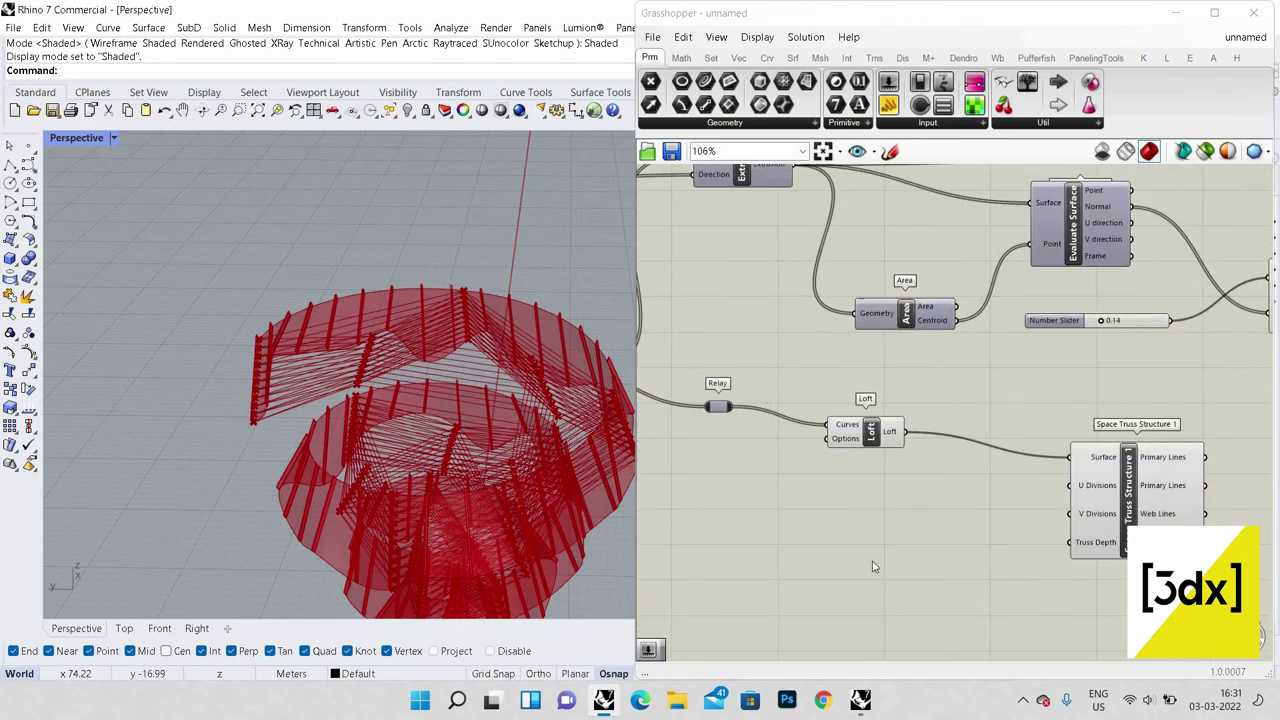
{"action": "double_click", "coordinate": [872, 561]}
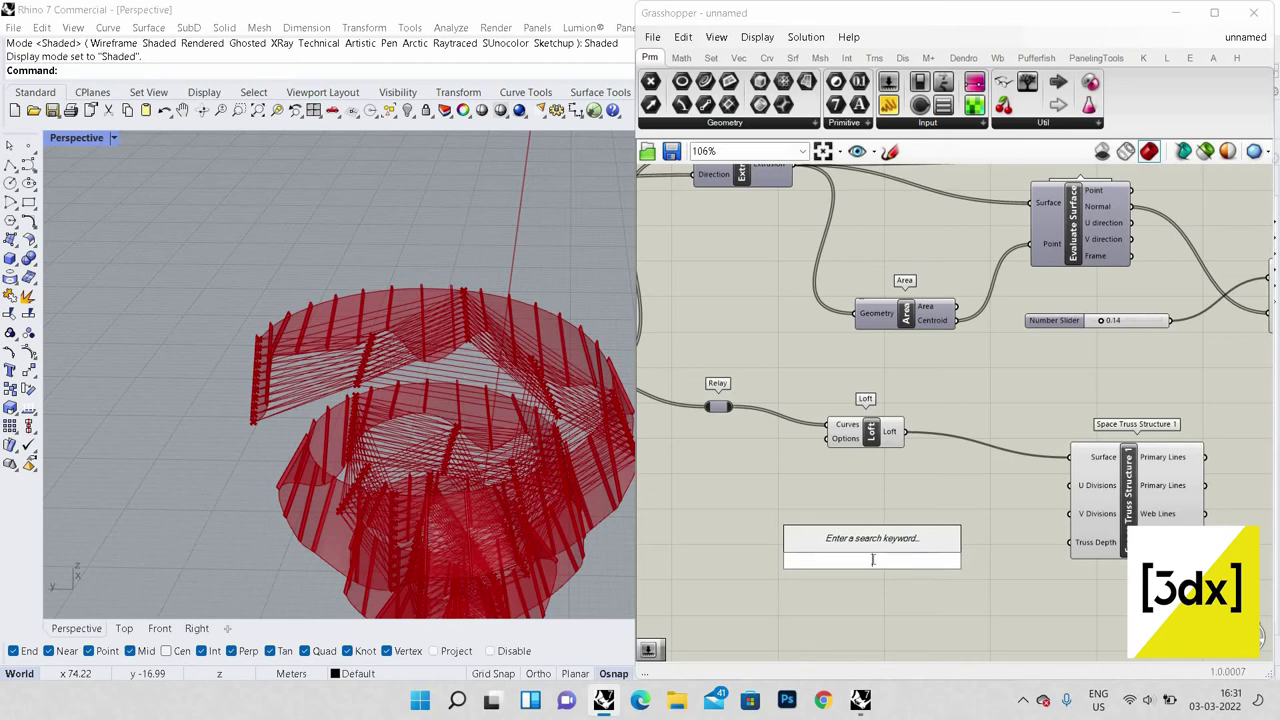
{"action": "type", "text": "60"}
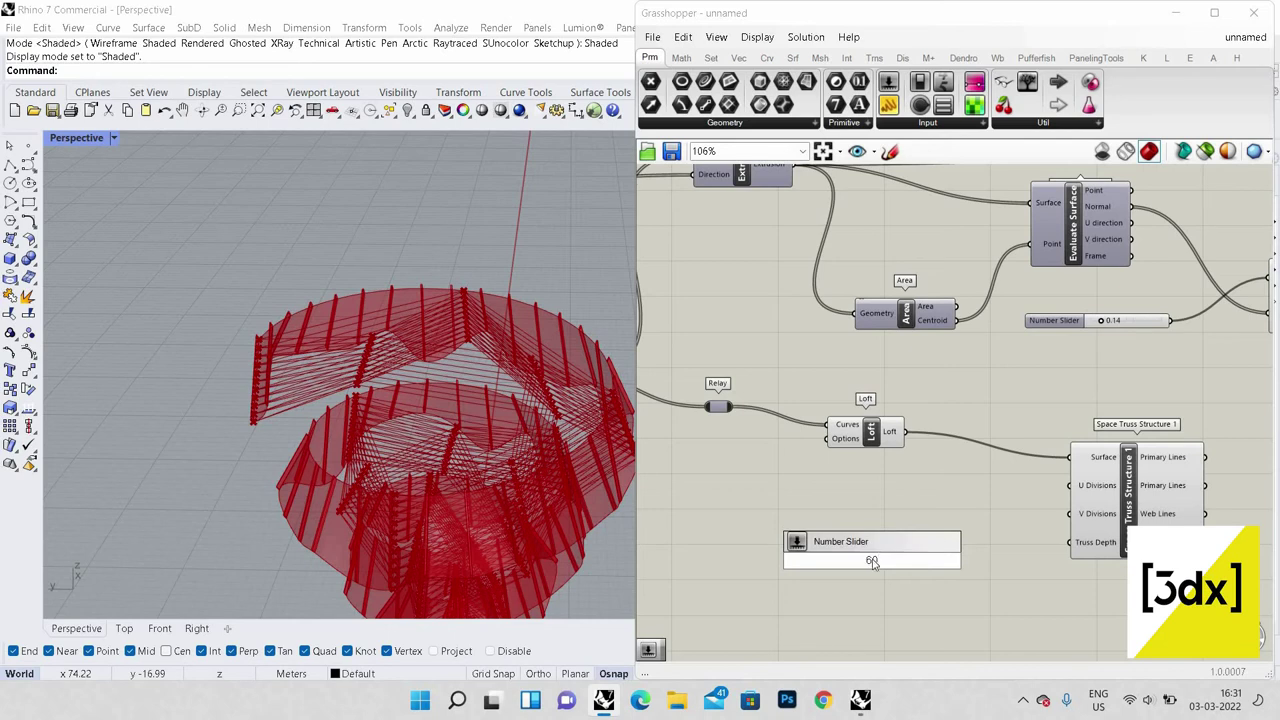
{"action": "key", "text": "Return"}
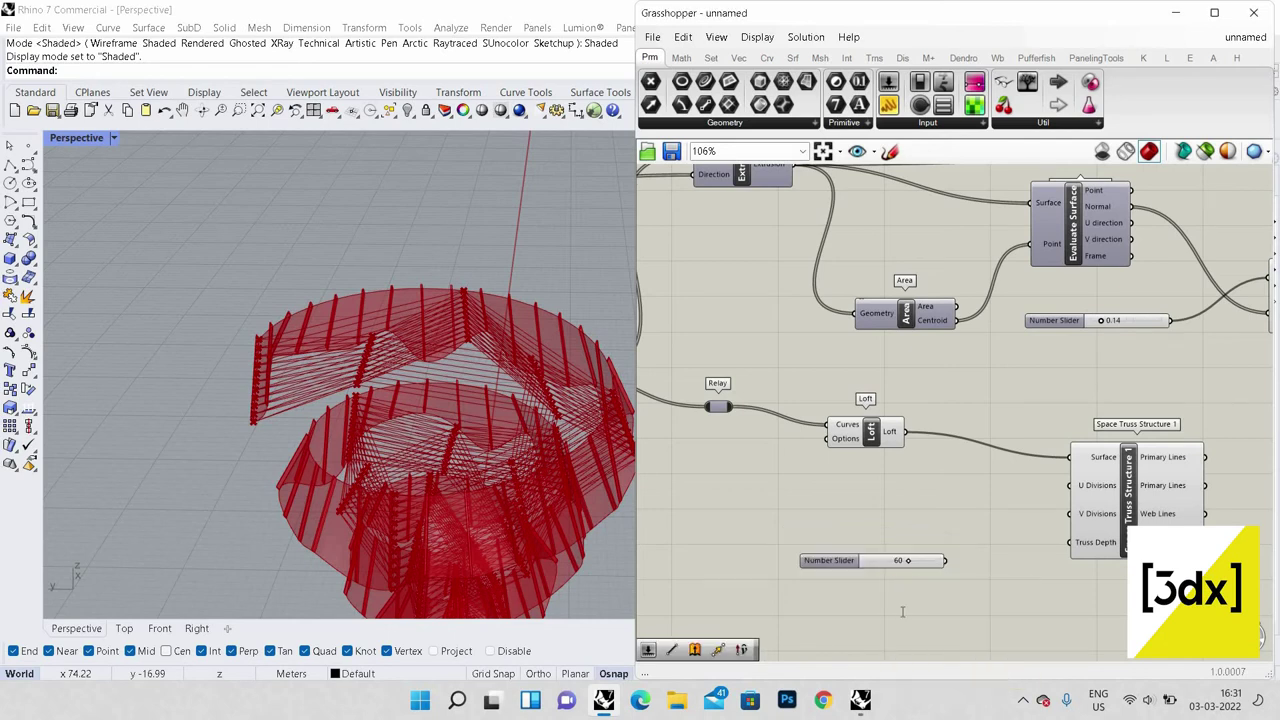
{"action": "double_click", "coordinate": [902, 612]}
{"action": "type", "text": "1"}
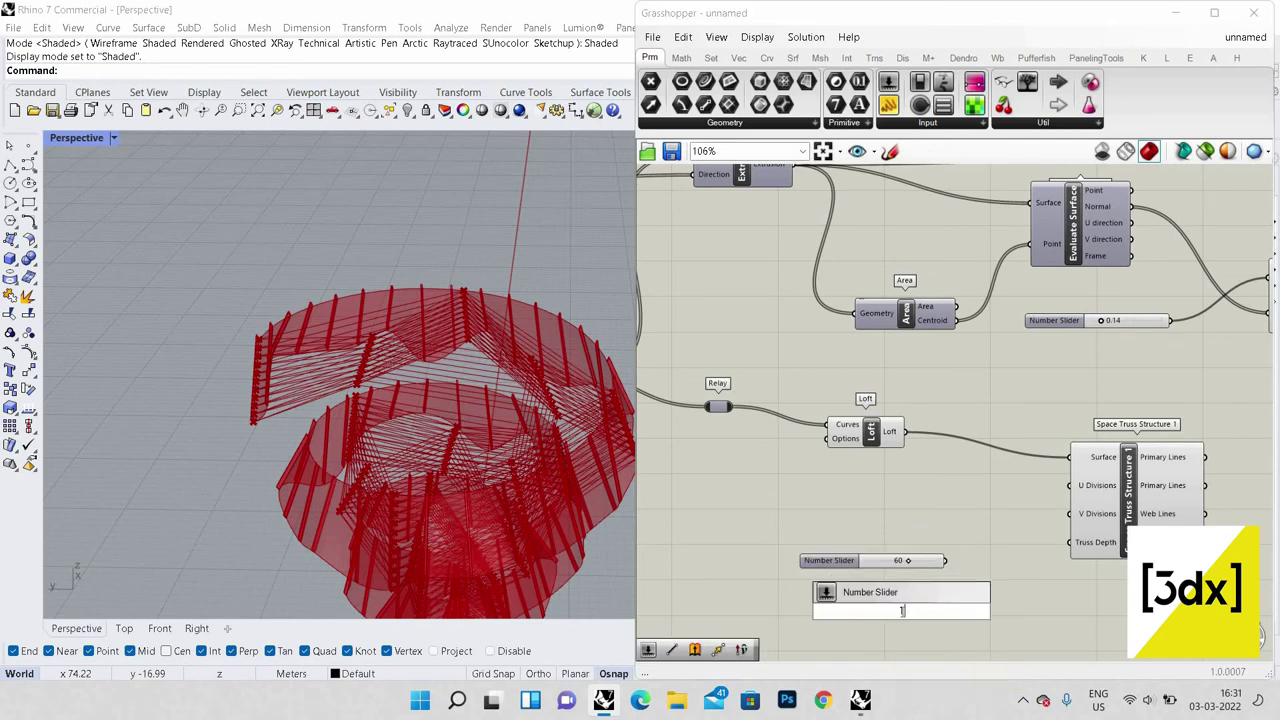
{"action": "type", "text": "10"}
{"action": "key", "text": "Return"}
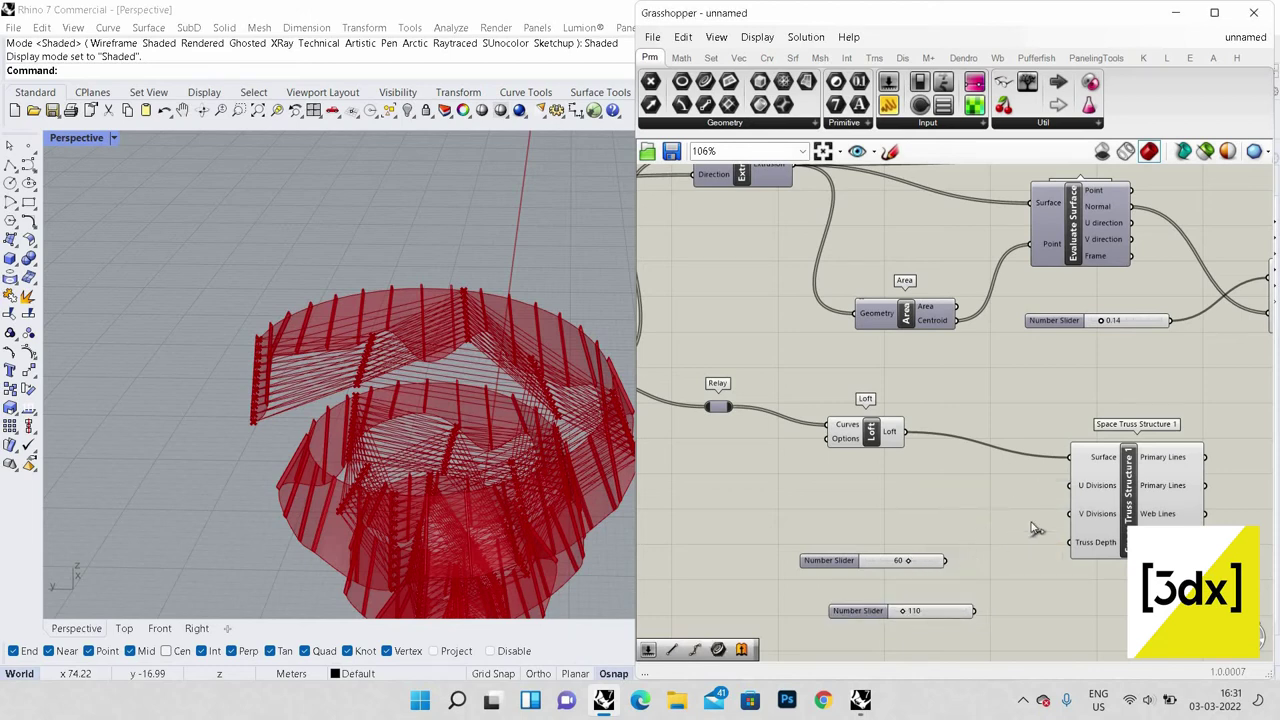
Step: Connect the 60 slider to the truss component's U Divisions and the 110 slider to V Divisions, then check the denser truss
{"action": "left_click_drag", "start_coordinate": [945, 560], "coordinate": [1068, 486]}
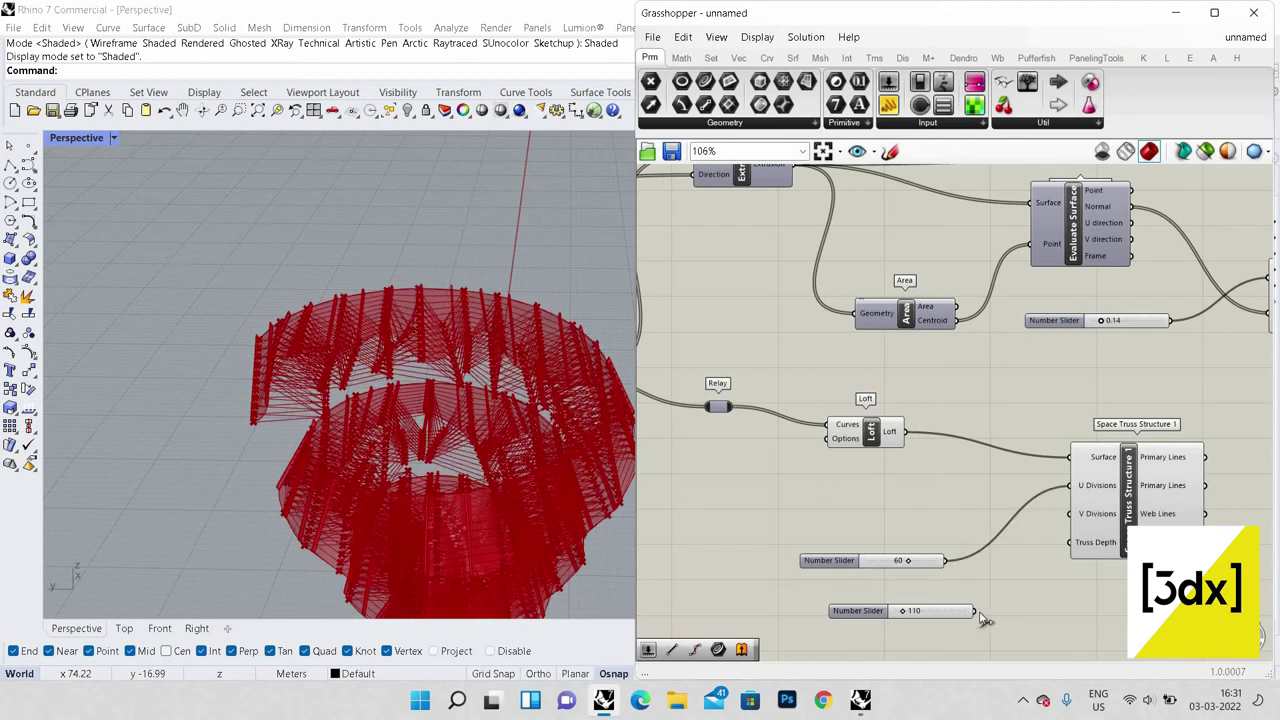
{"action": "left_click_drag", "start_coordinate": [976, 611], "coordinate": [1068, 514]}
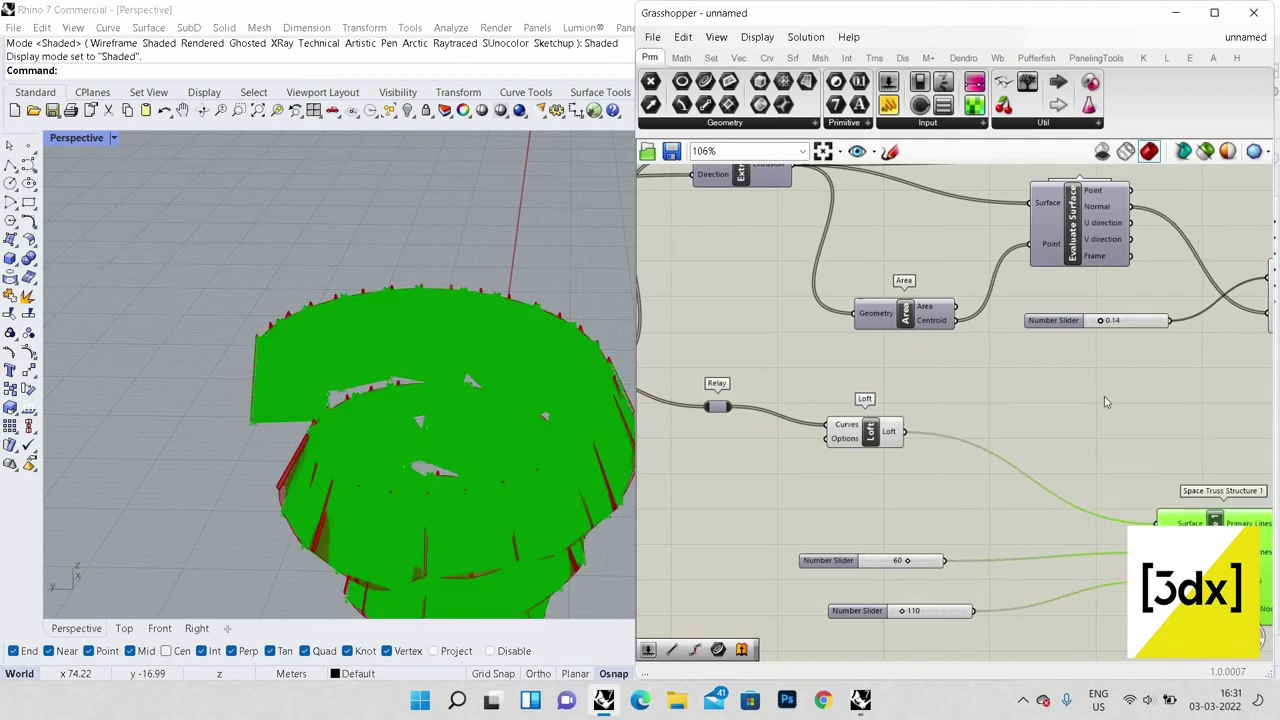
{"action": "left_click", "coordinate": [1065, 384]}
{"action": "scroll", "coordinate": [1059, 376], "scroll_direction": "down", "scroll_amount": 4}
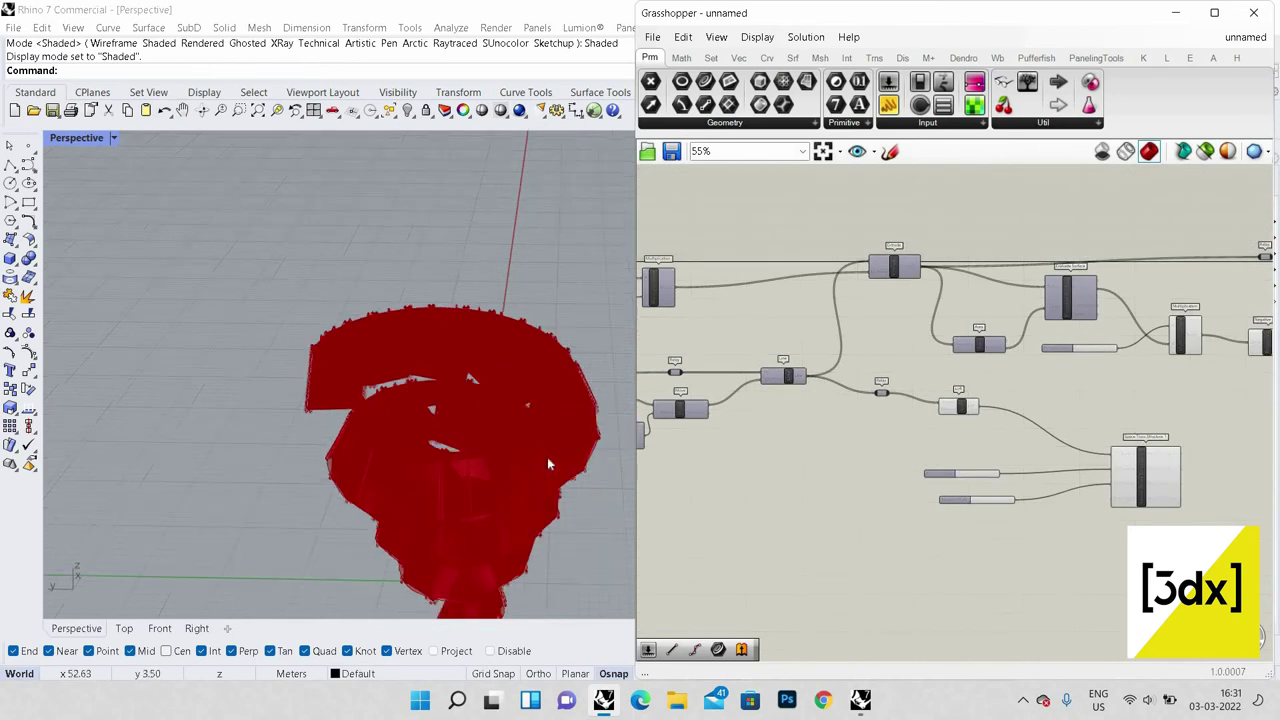
{"action": "right_click_drag", "start_coordinate": [547, 463], "coordinate": [570, 479]}
{"action": "scroll", "coordinate": [570, 479], "scroll_direction": "up", "scroll_amount": 4}
{"action": "right_click_drag", "start_coordinate": [501, 382], "coordinate": [498, 310]}
{"action": "scroll", "coordinate": [498, 310], "scroll_direction": "down", "scroll_amount": 2}
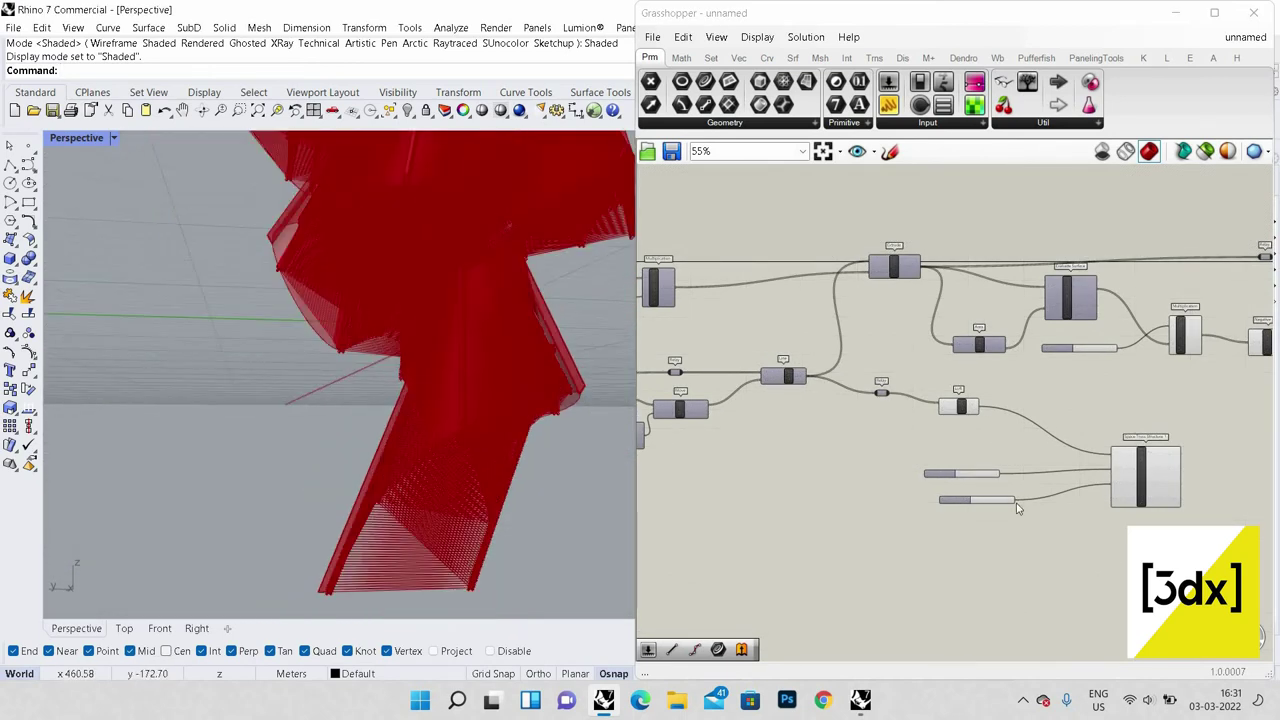
Step: Add a number slider with value 0.300 and connect it to the Truss Depth input of Space Truss Structure 1
{"action": "scroll", "coordinate": [1008, 532], "scroll_direction": "up", "scroll_amount": 5}
{"action": "double_click", "coordinate": [1008, 532]}
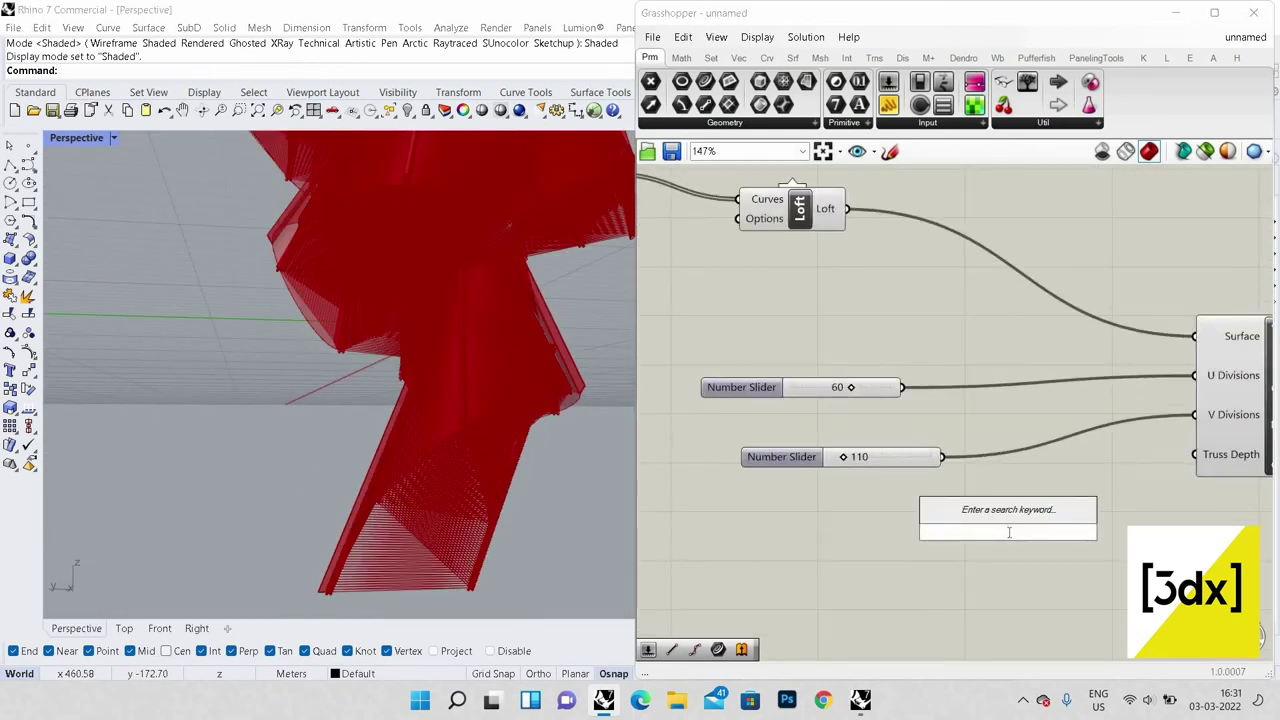
{"action": "type", "text": "0"}
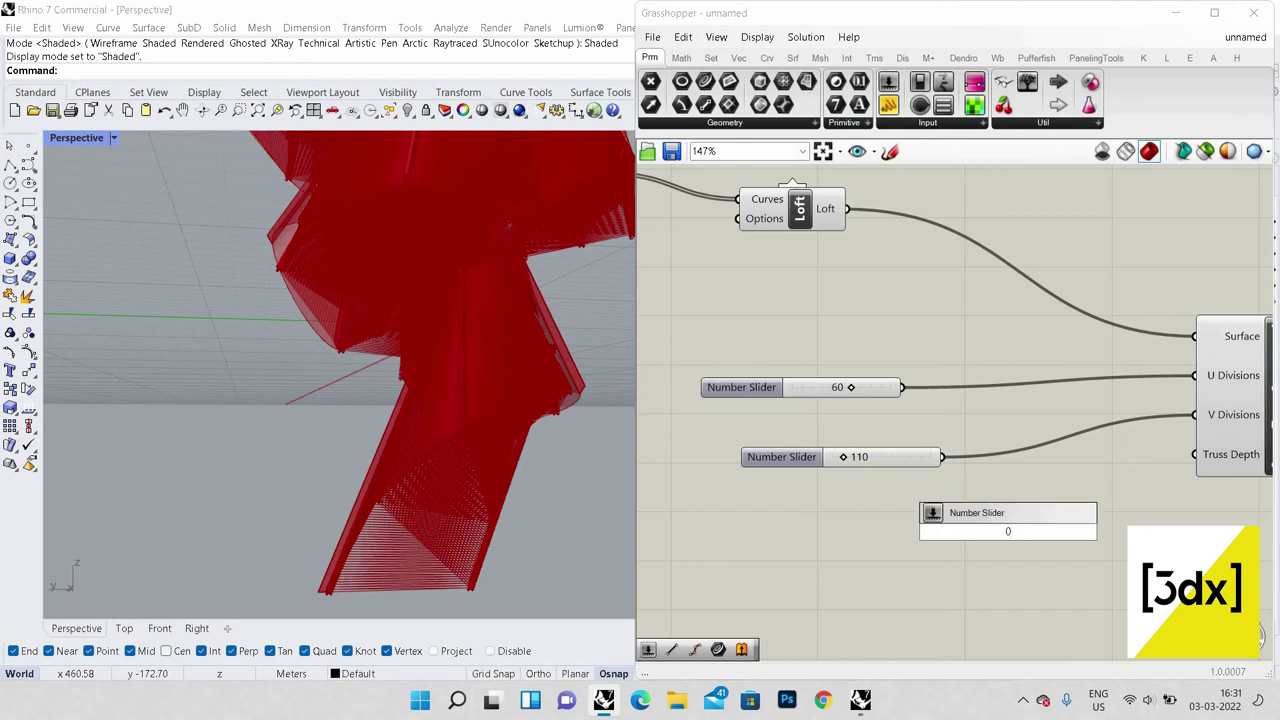
{"action": "type", "text": ".300"}
{"action": "key", "text": "Return"}
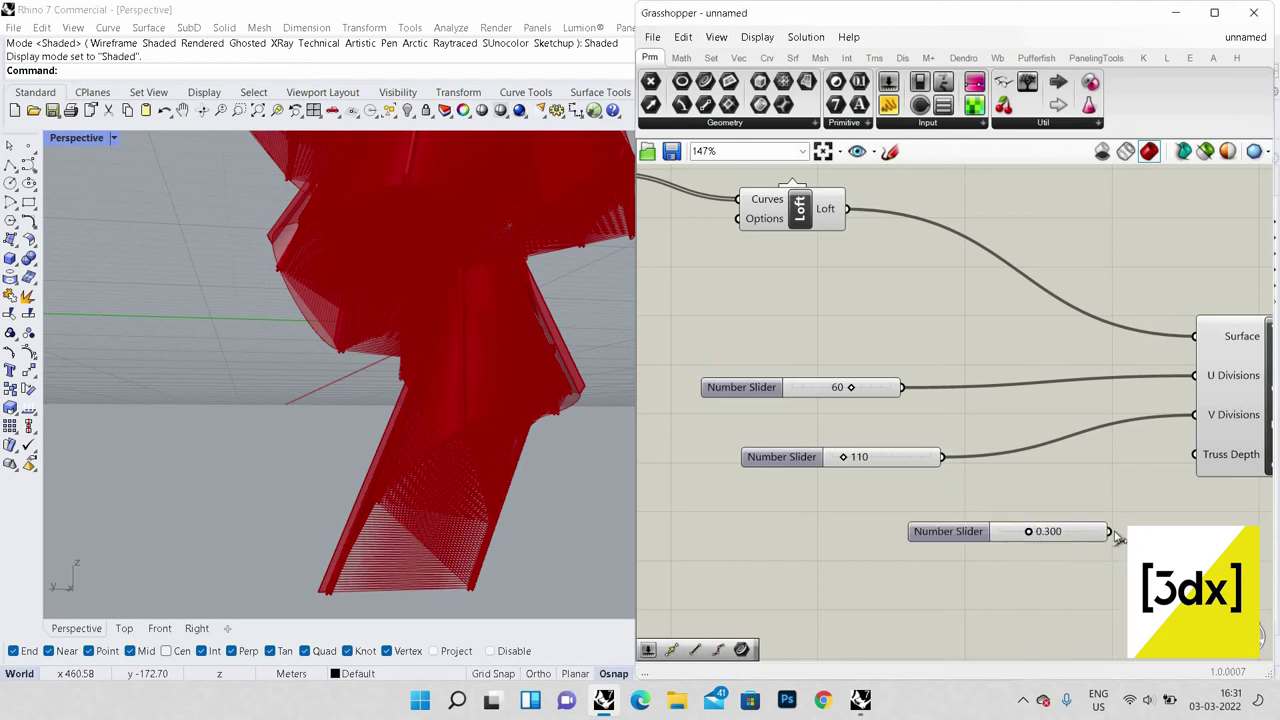
{"action": "left_click_drag", "start_coordinate": [1108, 531], "coordinate": [1194, 454]}
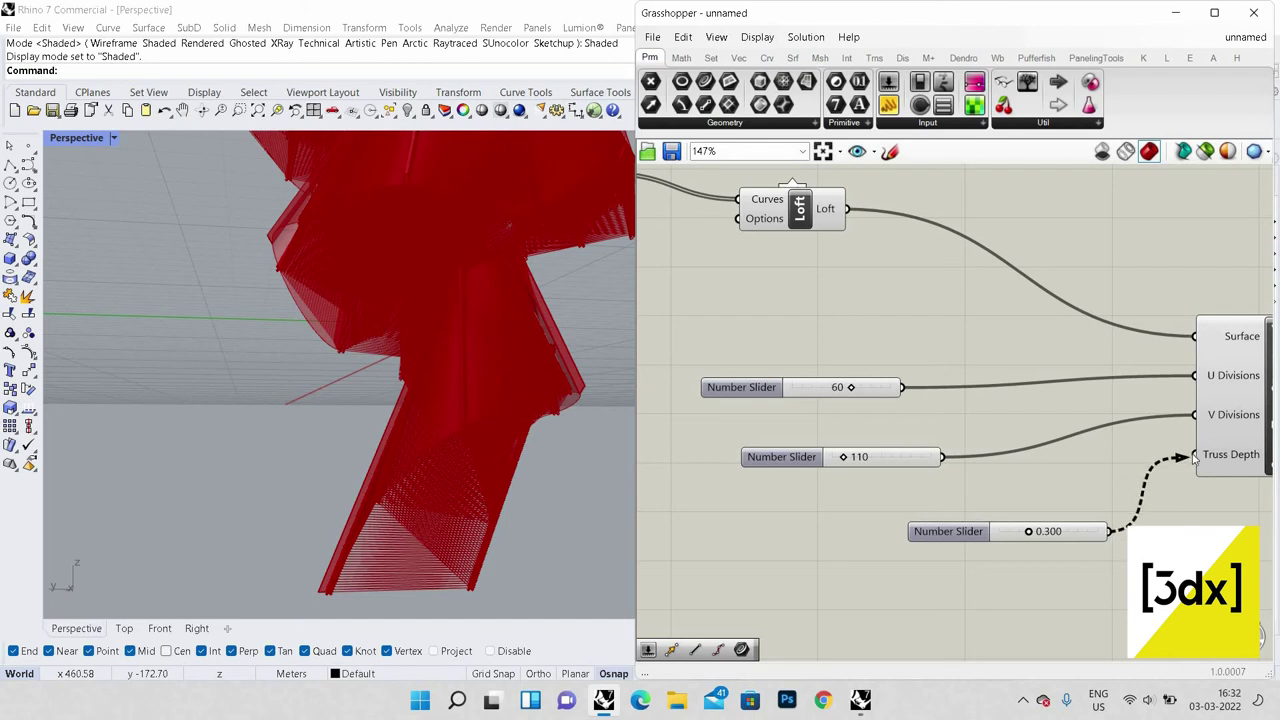
Step: Examine the density and depth of the truss up close in the Perspective viewport, highlighting the Space Truss Structure 1 output
{"action": "scroll", "coordinate": [460, 293], "scroll_direction": "down", "scroll_amount": 5}
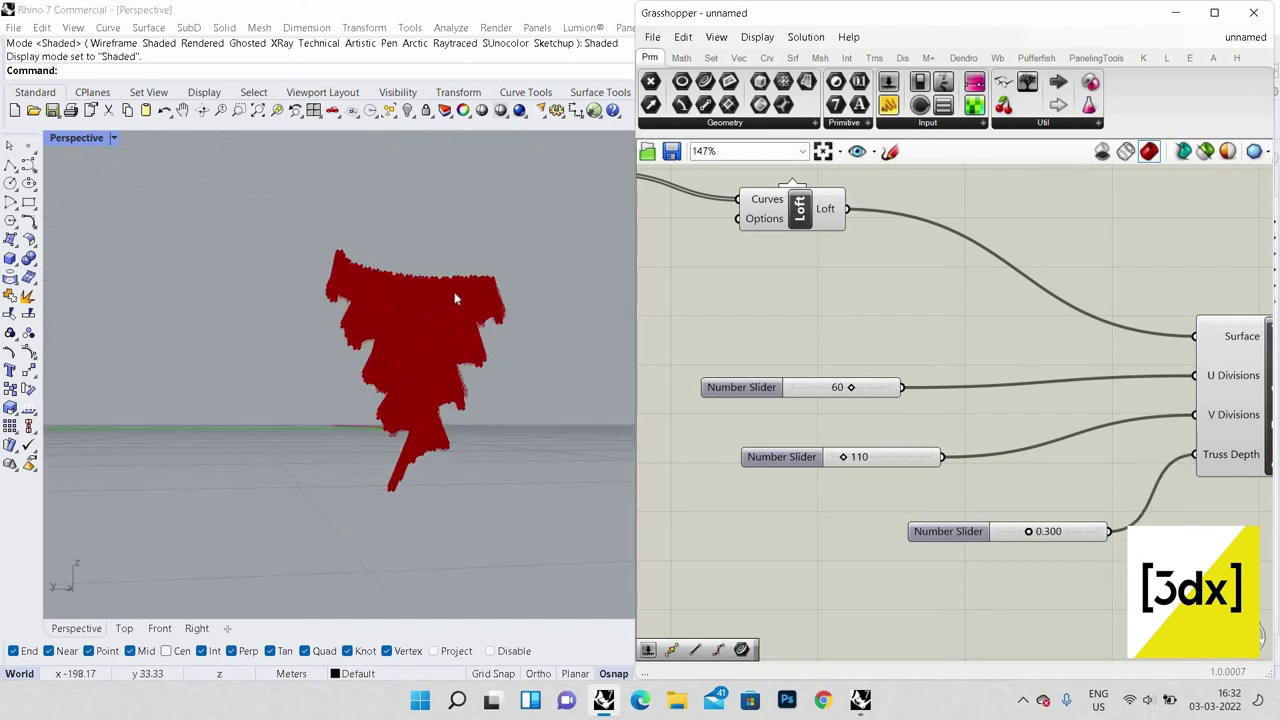
{"action": "scroll", "coordinate": [479, 302], "scroll_direction": "up", "scroll_amount": 10}
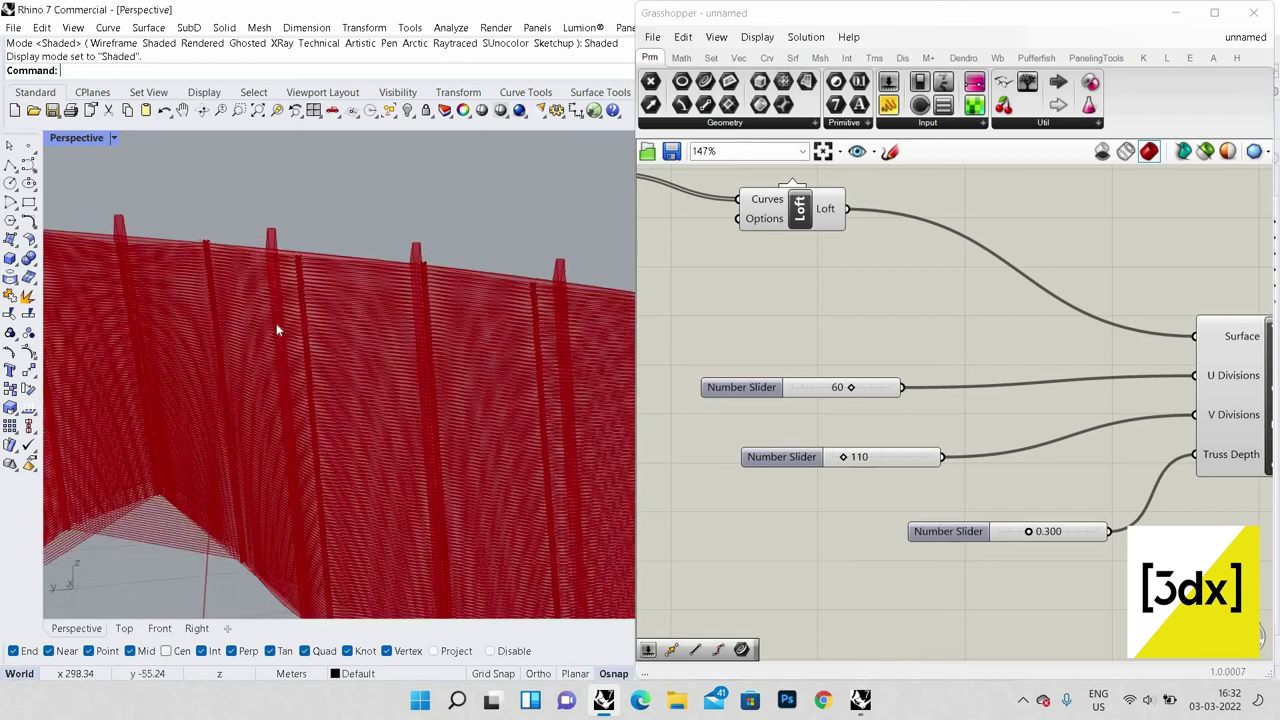
{"action": "scroll", "coordinate": [371, 360], "scroll_direction": "up", "scroll_amount": 5}
{"action": "scroll", "coordinate": [565, 362], "scroll_direction": "down", "scroll_amount": 7}
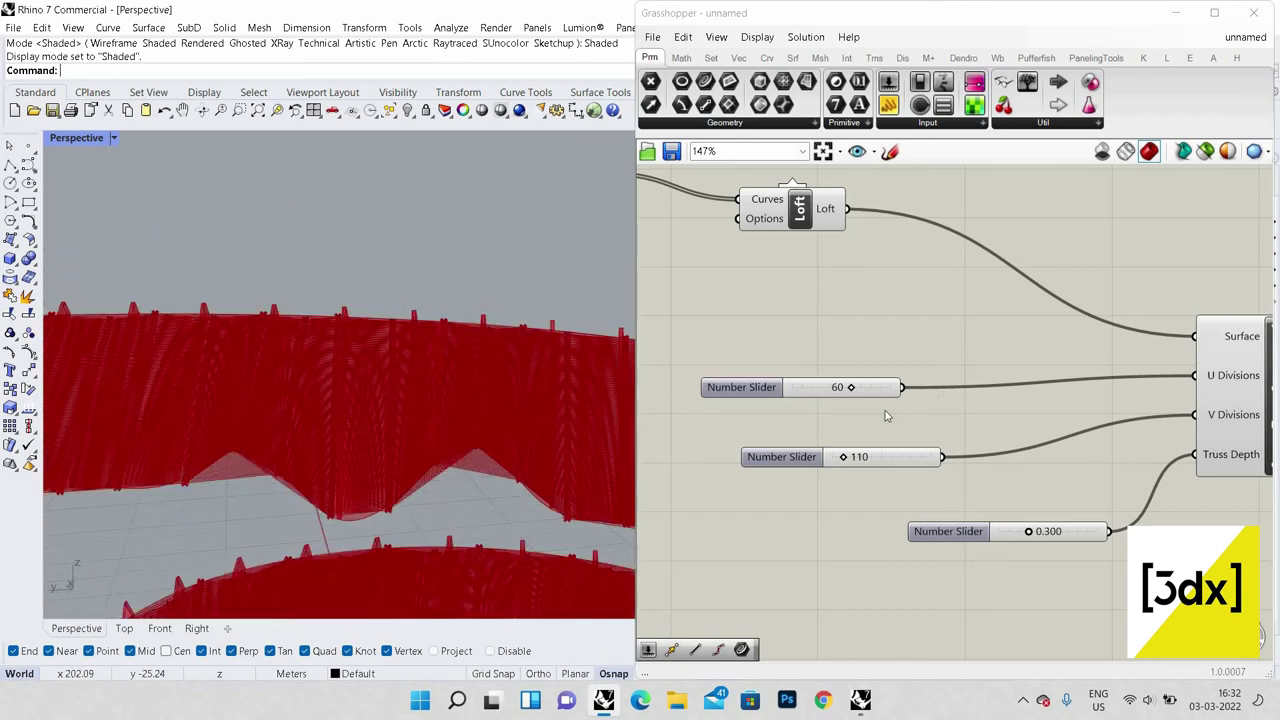
{"action": "scroll", "coordinate": [883, 412], "scroll_direction": "down", "scroll_amount": 4}
{"action": "scroll", "coordinate": [1266, 400], "scroll_direction": "up", "scroll_amount": 3}
{"action": "scroll", "coordinate": [813, 390], "scroll_direction": "down", "scroll_amount": 3}
{"action": "scroll", "coordinate": [442, 390], "scroll_direction": "up", "scroll_amount": 9}
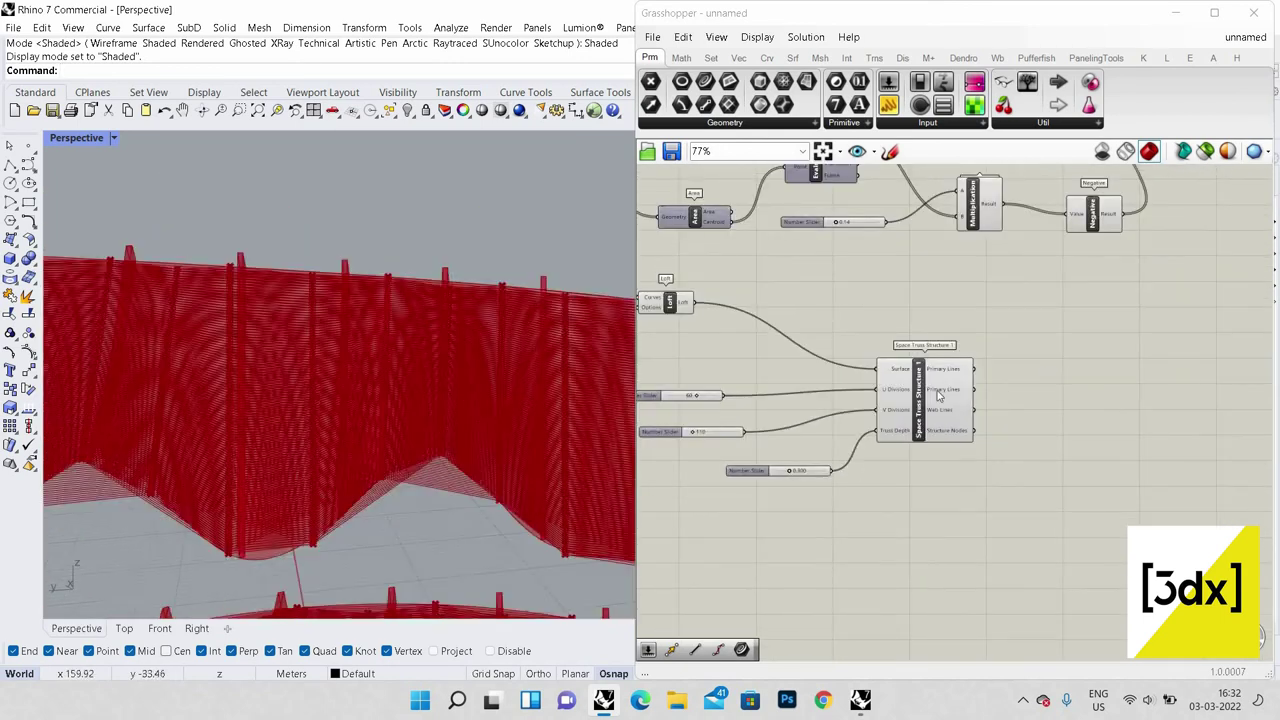
{"action": "scroll", "coordinate": [445, 310], "scroll_direction": "up", "scroll_amount": 6}
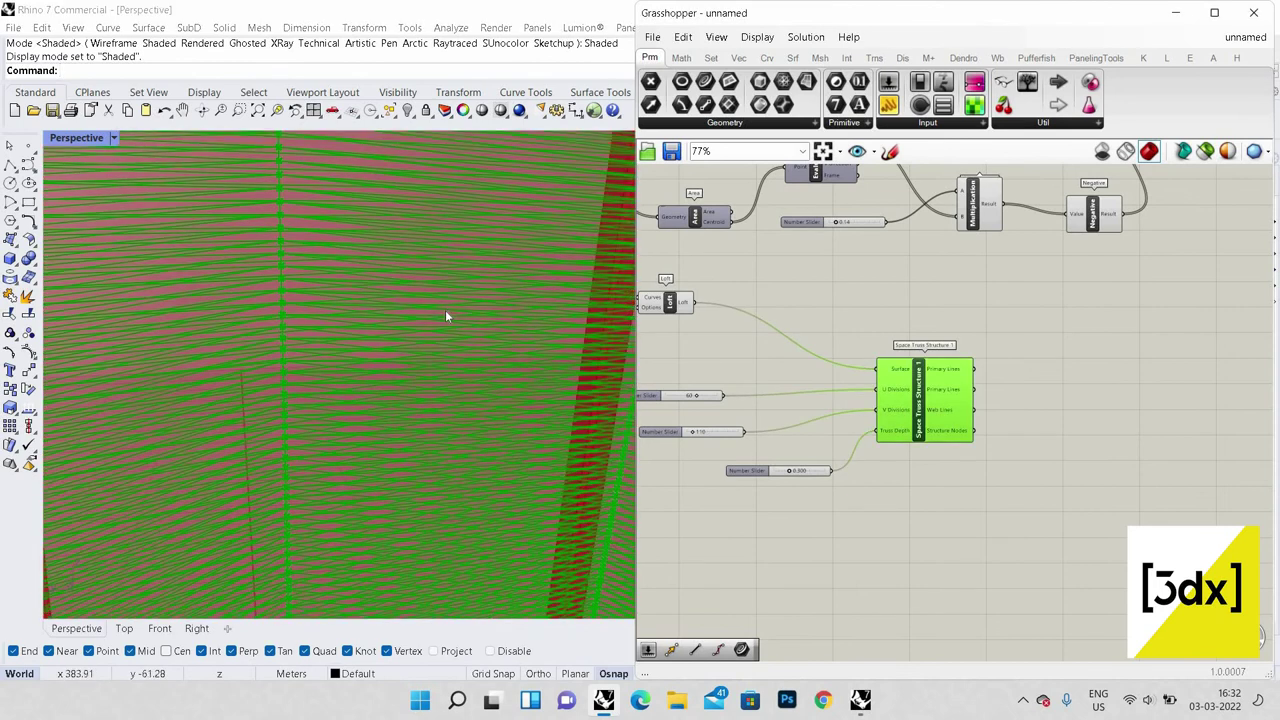
{"action": "scroll", "coordinate": [487, 336], "scroll_direction": "down", "scroll_amount": 3}
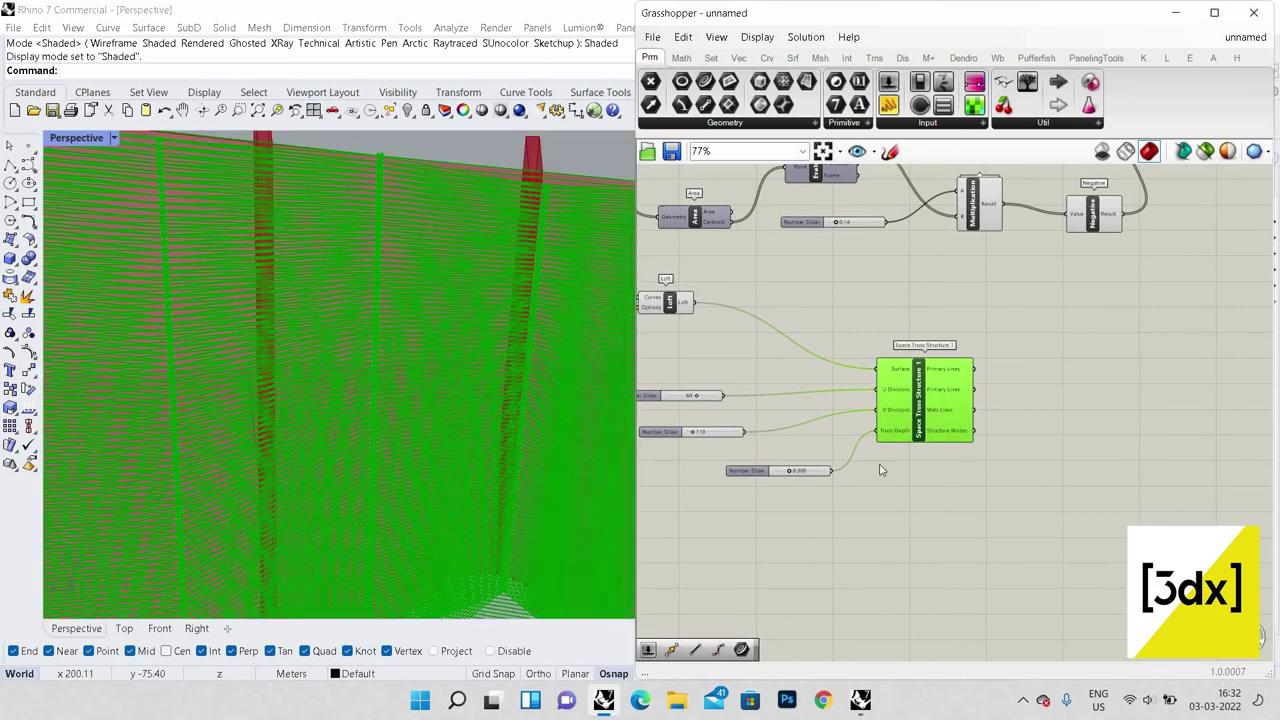
{"action": "scroll", "coordinate": [885, 462], "scroll_direction": "down", "scroll_amount": 3}
{"action": "scroll", "coordinate": [935, 445], "scroll_direction": "up", "scroll_amount": 2}
Step: Add a Curve parameter beside the outputs of Space Truss Structure 1
{"action": "double_click", "coordinate": [935, 445]}
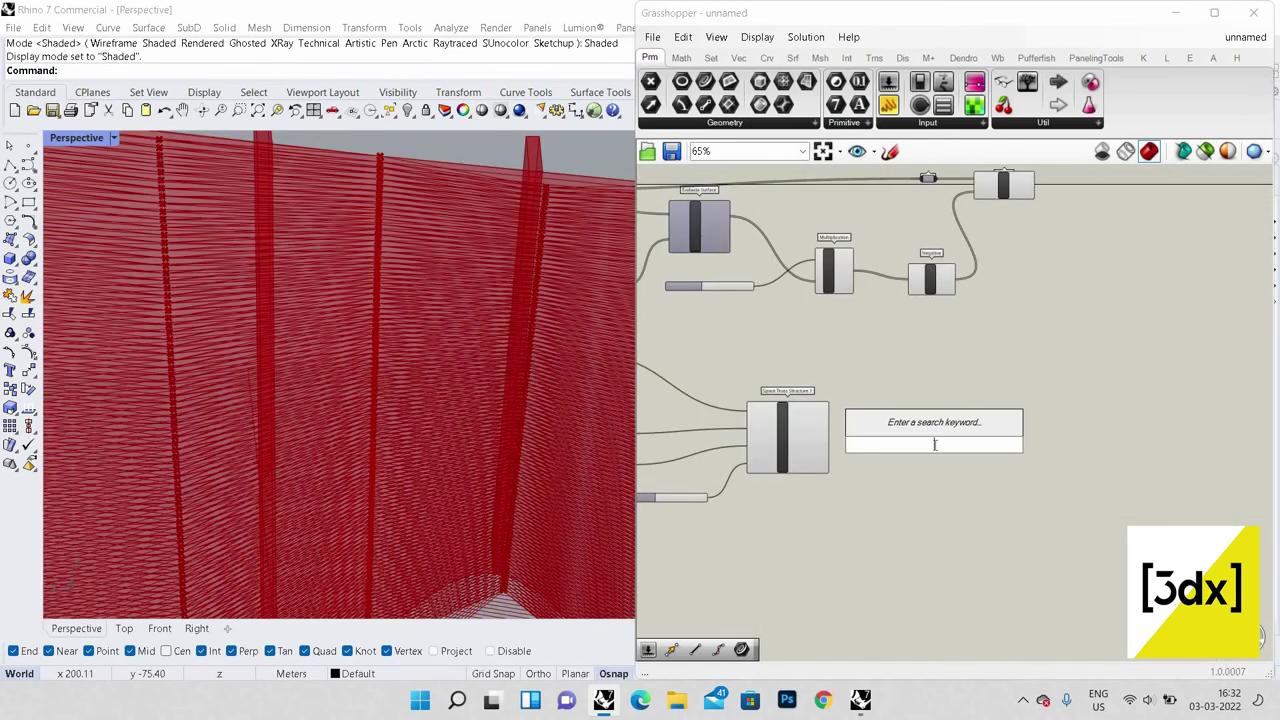
{"action": "type", "text": "crv"}
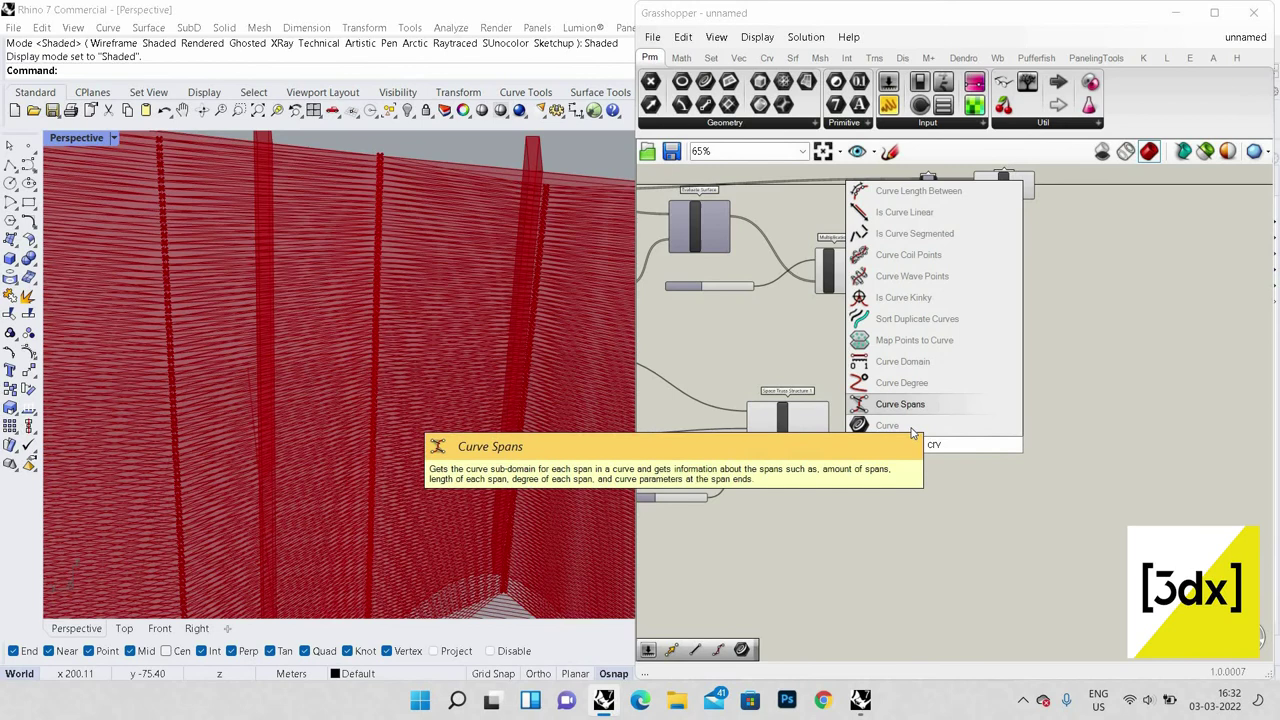
{"action": "left_click", "coordinate": [910, 427]}
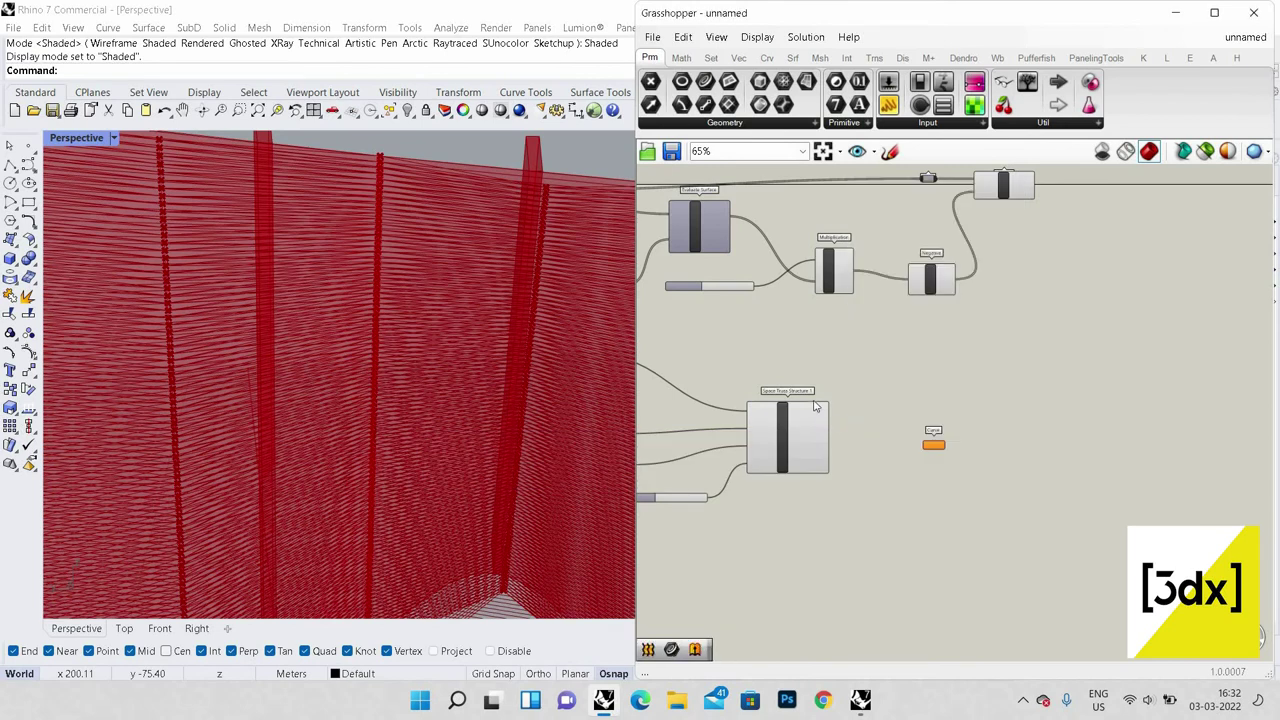
{"action": "scroll", "coordinate": [833, 421], "scroll_direction": "up", "scroll_amount": 4}
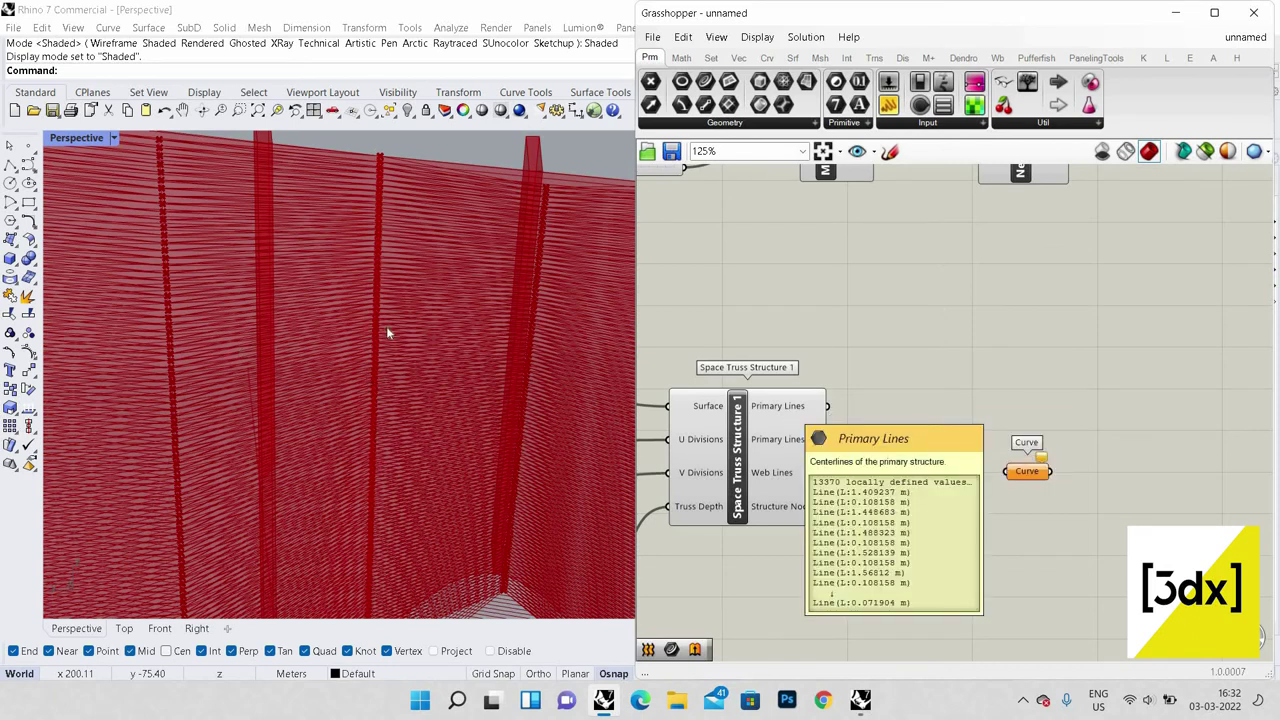
Step: Examine the truss layers along the lower edge of the surface in the Perspective viewport with the truss component highlighted
{"action": "right_click_drag", "start_coordinate": [389, 331], "coordinate": [545, 503]}
{"action": "scroll", "coordinate": [545, 500], "scroll_direction": "up", "scroll_amount": 8}
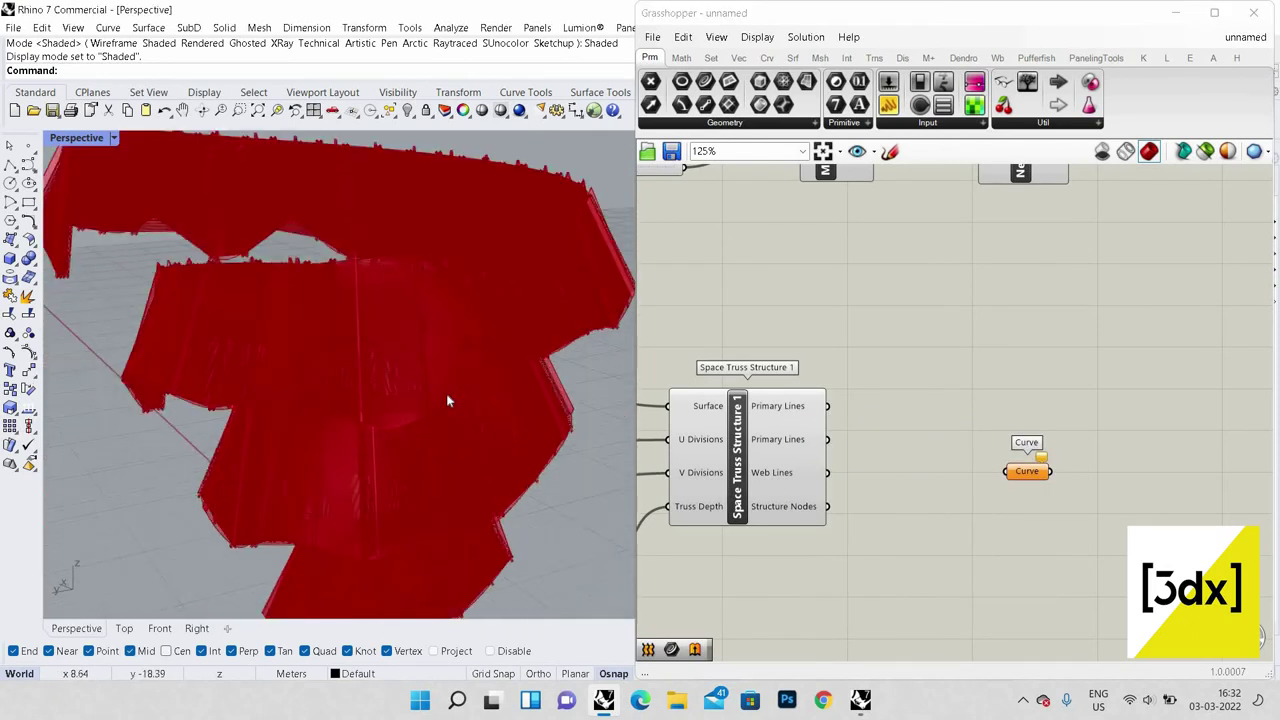
{"action": "scroll", "coordinate": [469, 326], "scroll_direction": "down", "scroll_amount": 5}
{"action": "right_click_drag", "start_coordinate": [469, 326], "coordinate": [393, 515]}
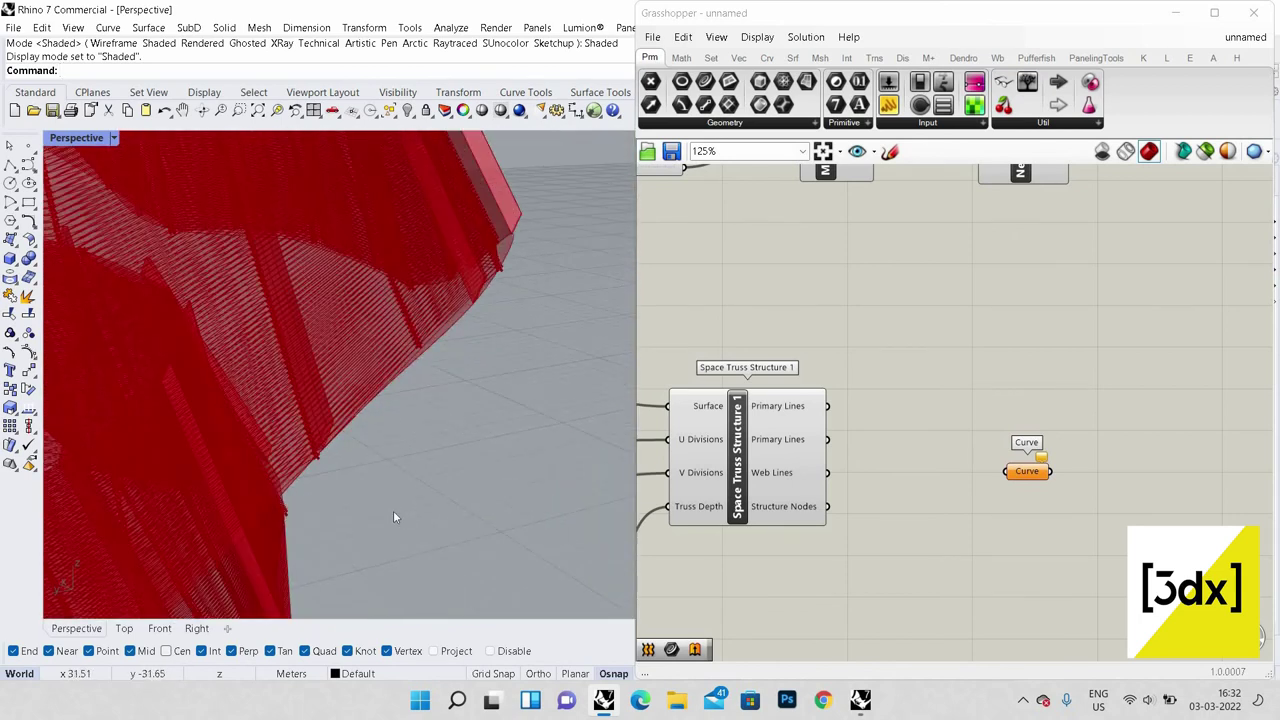
{"action": "scroll", "coordinate": [267, 482], "scroll_direction": "down", "scroll_amount": 5}
{"action": "right_click_drag", "start_coordinate": [265, 482], "coordinate": [303, 461]}
{"action": "scroll", "coordinate": [303, 461], "scroll_direction": "up", "scroll_amount": 4}
{"action": "scroll", "coordinate": [320, 430], "scroll_direction": "up", "scroll_amount": 4}
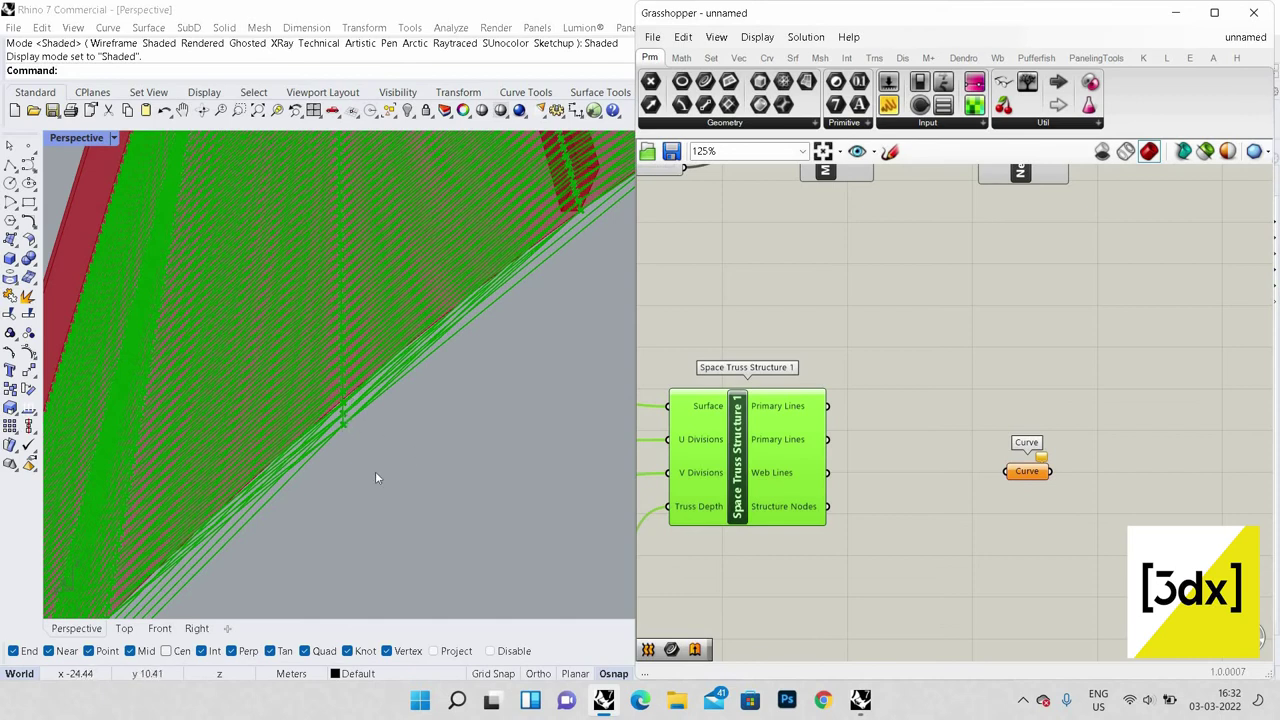
{"action": "right_click_drag", "start_coordinate": [365, 445], "coordinate": [379, 464]}
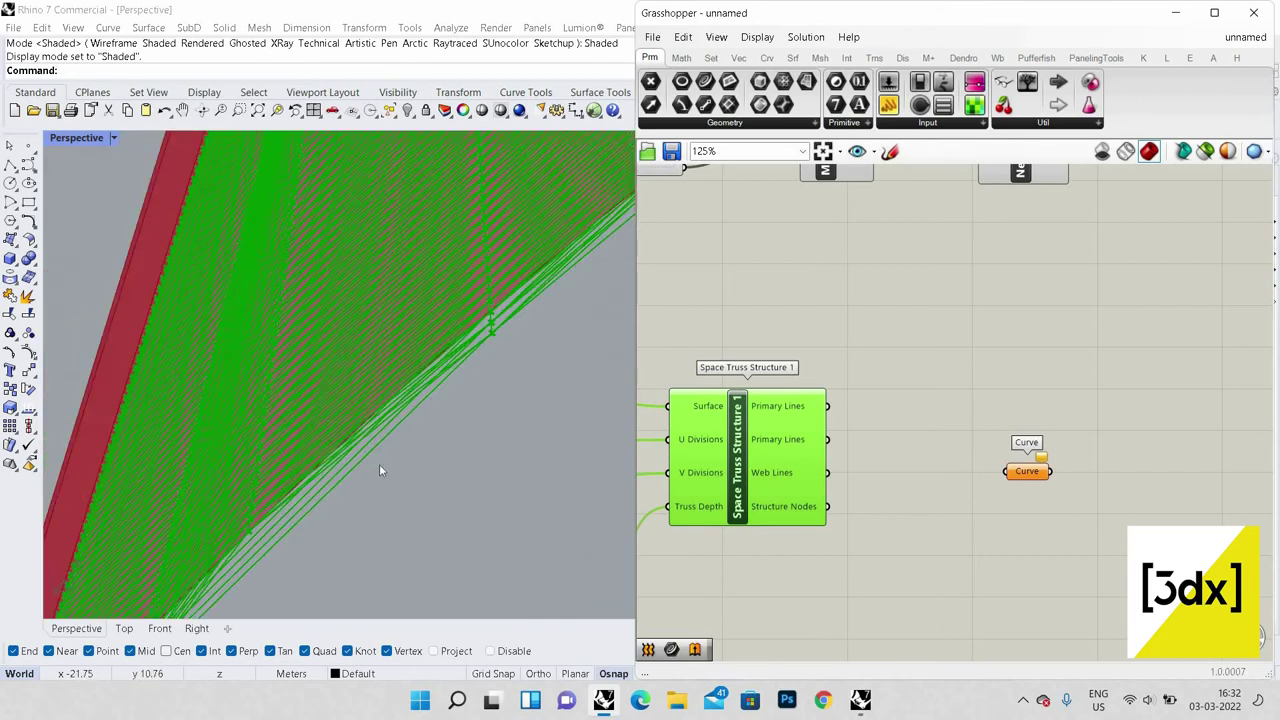
Step: Connect both Primary Lines outputs and the Web Lines output to the Curve parameter and inspect the collected lines in the viewport
{"action": "left_click", "coordinate": [840, 410]}
{"action": "left_click_drag", "start_coordinate": [1005, 471], "coordinate": [830, 406]}
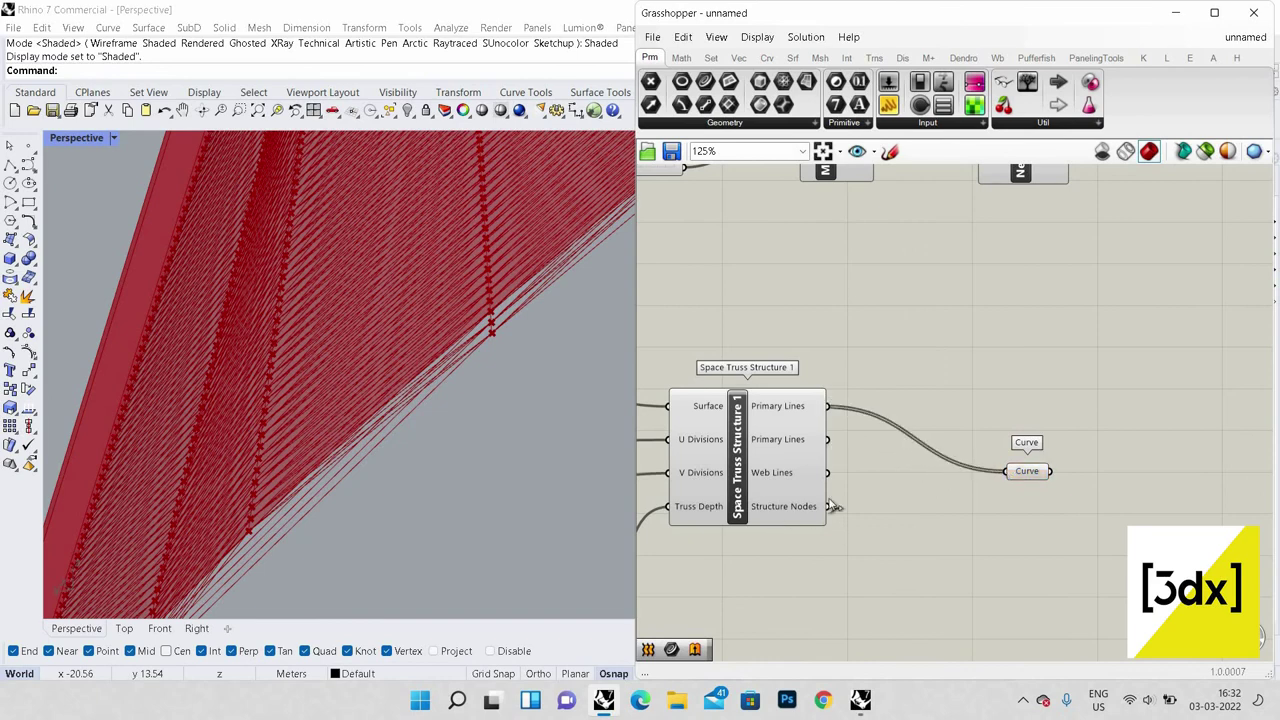
{"action": "mouse_move", "coordinate": [1005, 471]}
{"action": "left_mouse_down", "text": "shift"}
{"action": "mouse_move", "coordinate": [828, 439]}
{"action": "mouse_move", "coordinate": [1012, 473]}
{"action": "left_mouse_up", "text": "shift"}
{"action": "left_click", "coordinate": [1031, 473]}
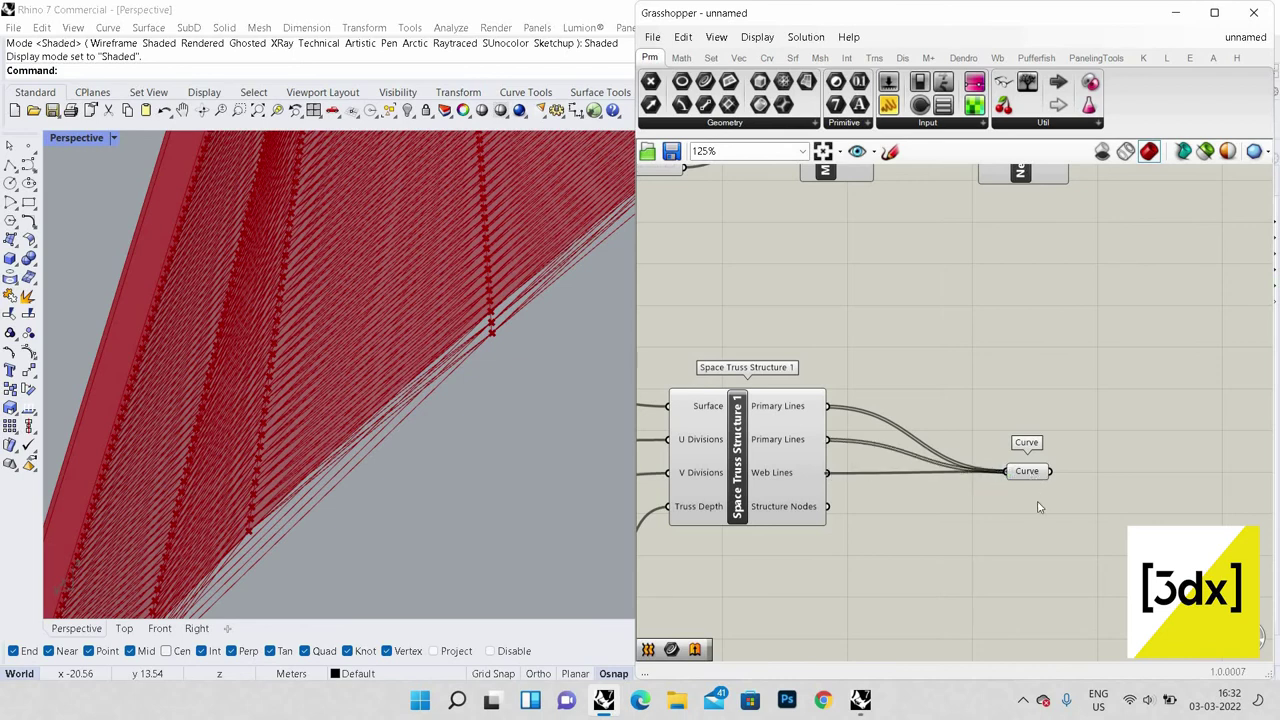
{"action": "right_click_drag", "start_coordinate": [470, 369], "coordinate": [535, 405]}
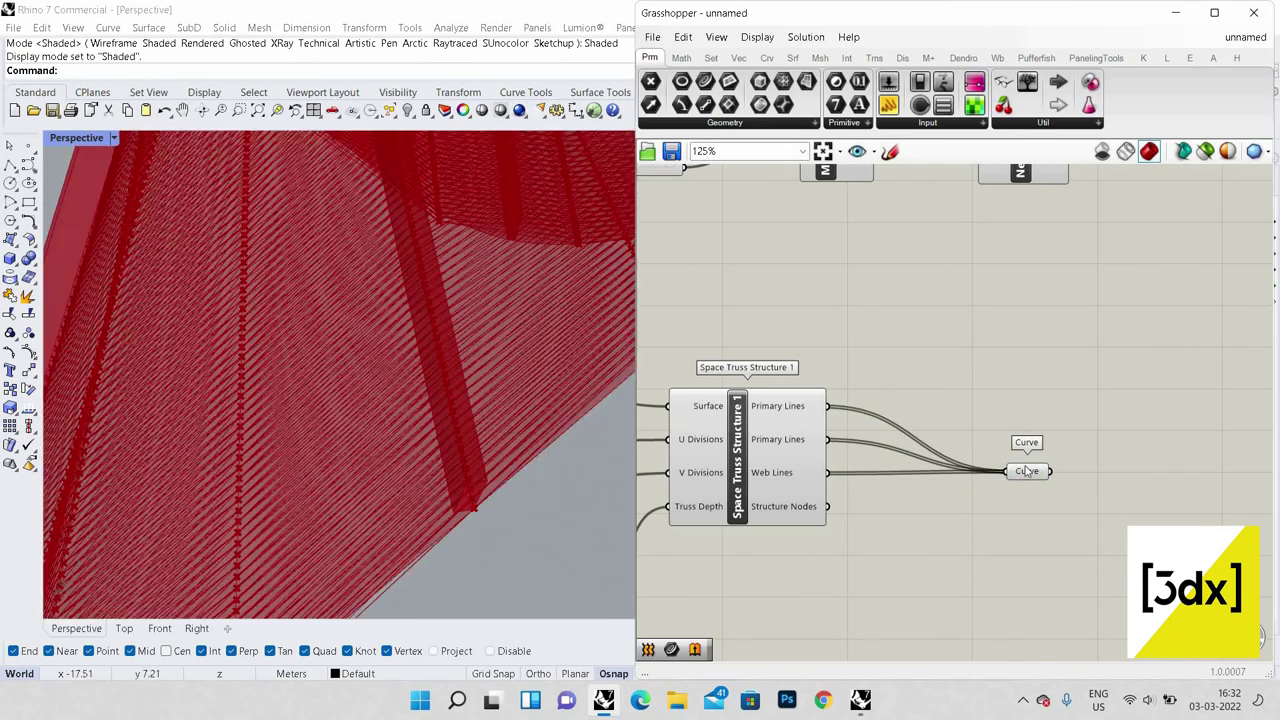
{"action": "left_click", "coordinate": [1027, 472]}
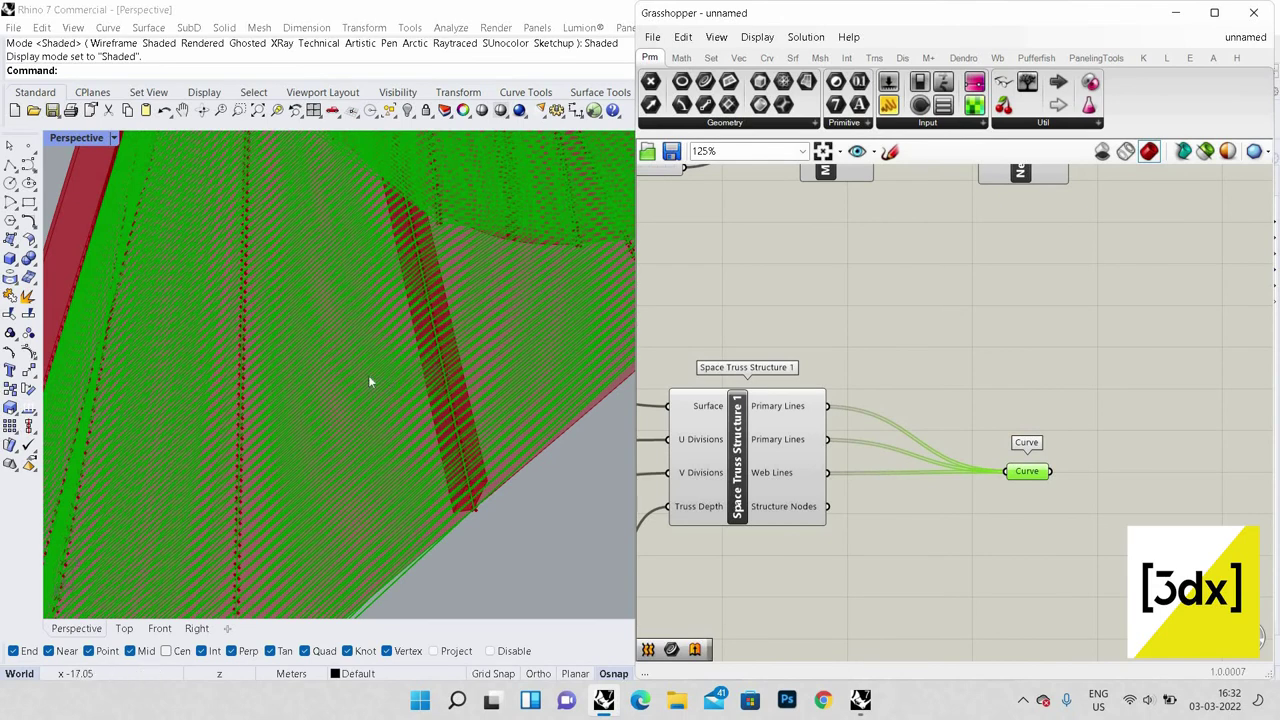
{"action": "scroll", "coordinate": [369, 382], "scroll_direction": "down", "scroll_amount": 10}
{"action": "scroll", "coordinate": [397, 371], "scroll_direction": "up", "scroll_amount": 10}
{"action": "scroll", "coordinate": [317, 325], "scroll_direction": "down", "scroll_amount": 5}
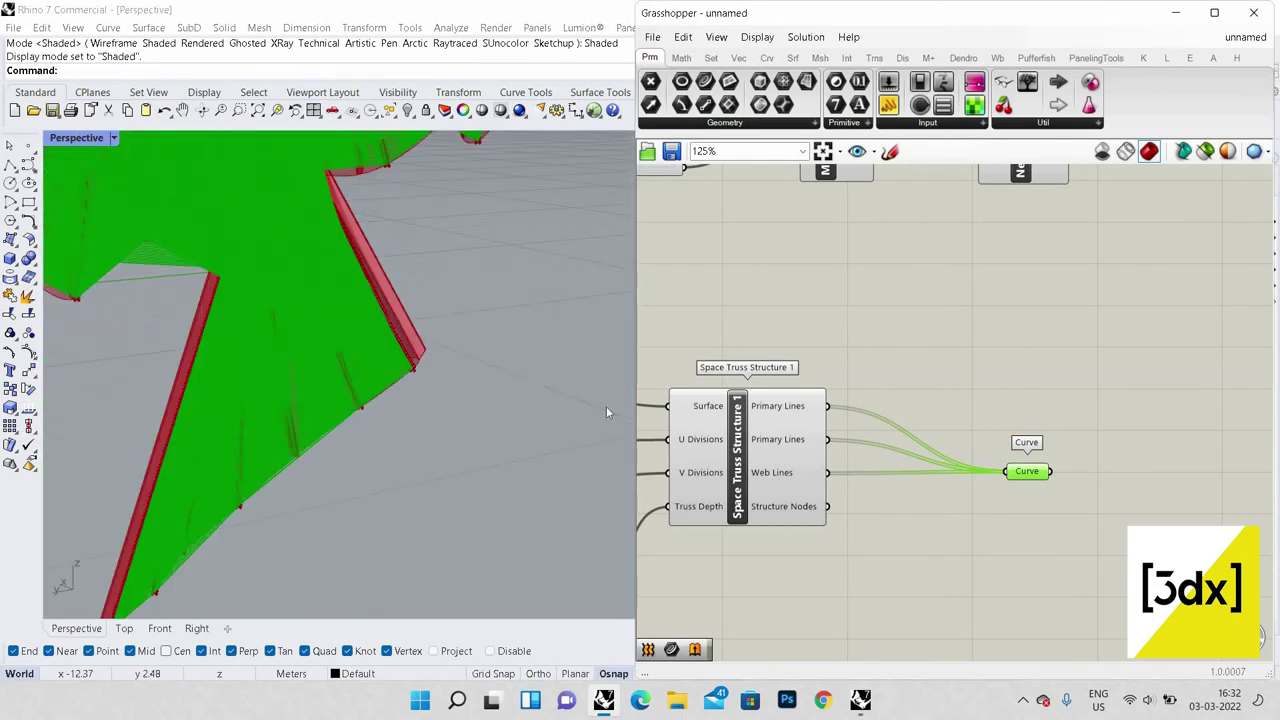
Step: Turn off the preview of Space Truss Structure 1 and check the remaining geometry in the Perspective viewport
{"action": "left_click_drag", "start_coordinate": [939, 593], "coordinate": [824, 512]}
{"action": "middle_click", "coordinate": [864, 345]}
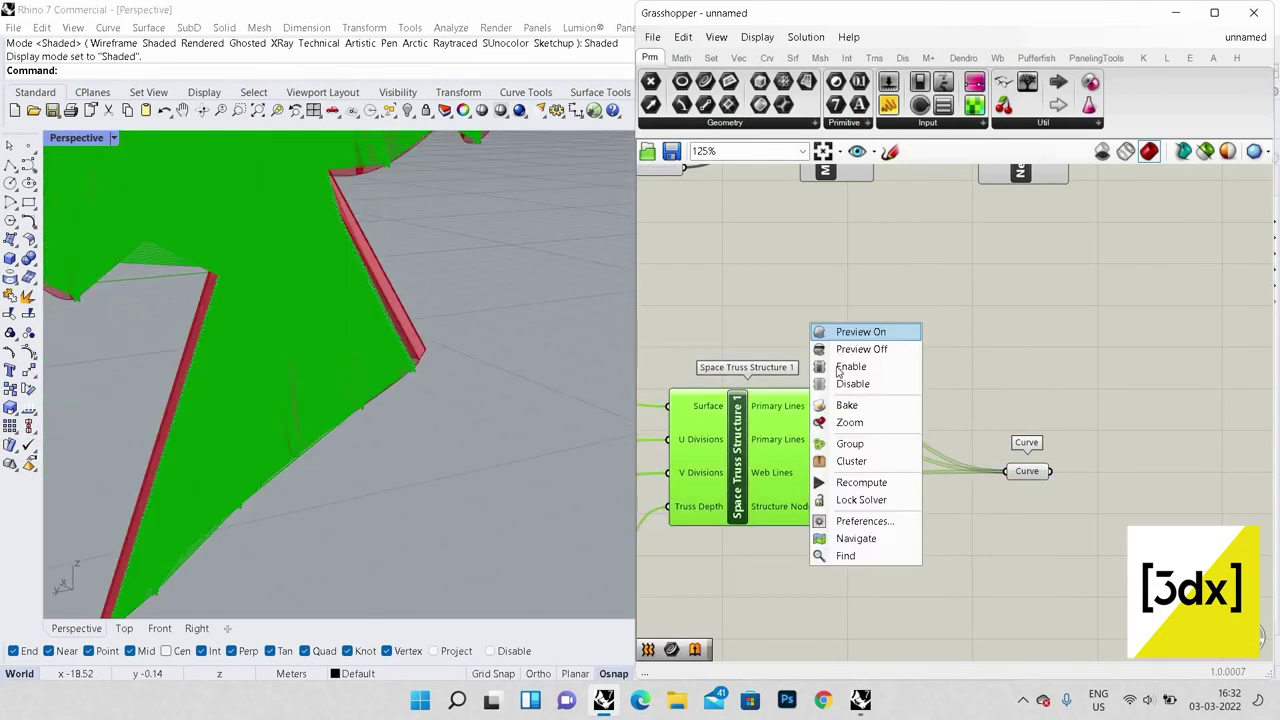
{"action": "left_click", "coordinate": [857, 350]}
{"action": "scroll", "coordinate": [440, 376], "scroll_direction": "down", "scroll_amount": 7}
{"action": "scroll", "coordinate": [440, 270], "scroll_direction": "up", "scroll_amount": 6}
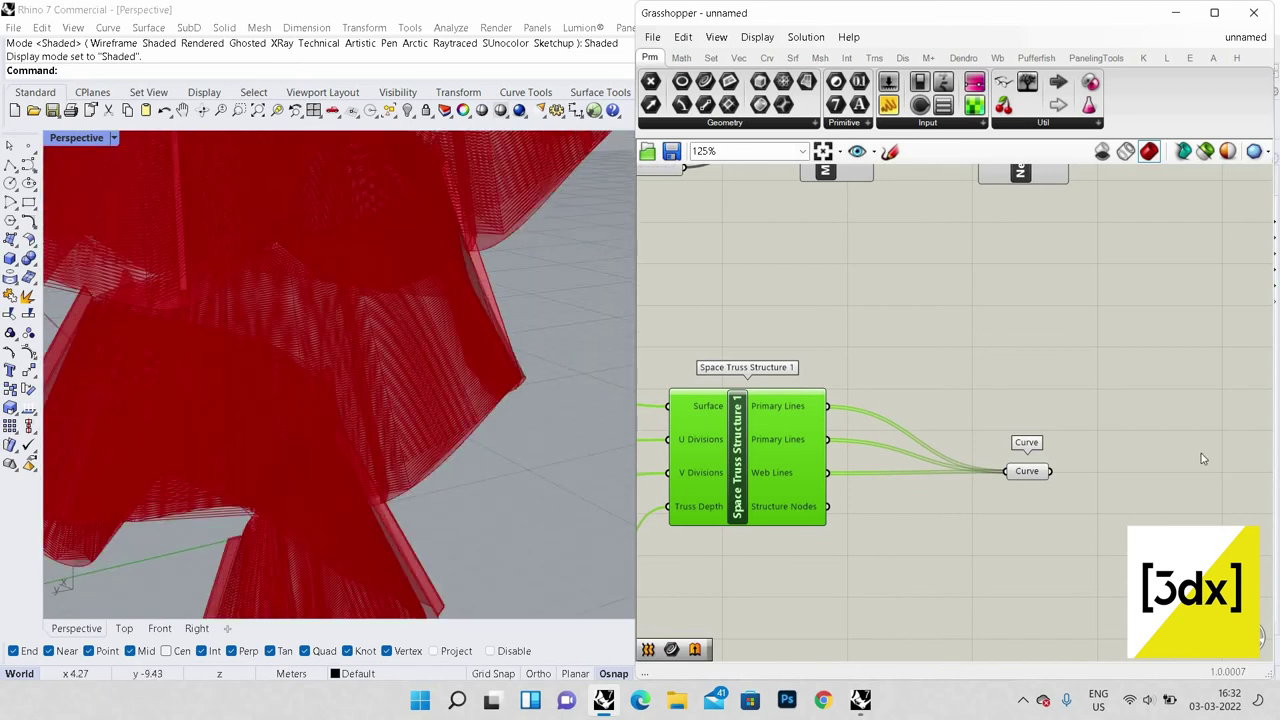
Step: Add a Pipe component beside the Curve parameter that collects the truss lines
{"action": "scroll", "coordinate": [1071, 508], "scroll_direction": "up", "scroll_amount": 3}
{"action": "double_click", "coordinate": [1071, 505]}
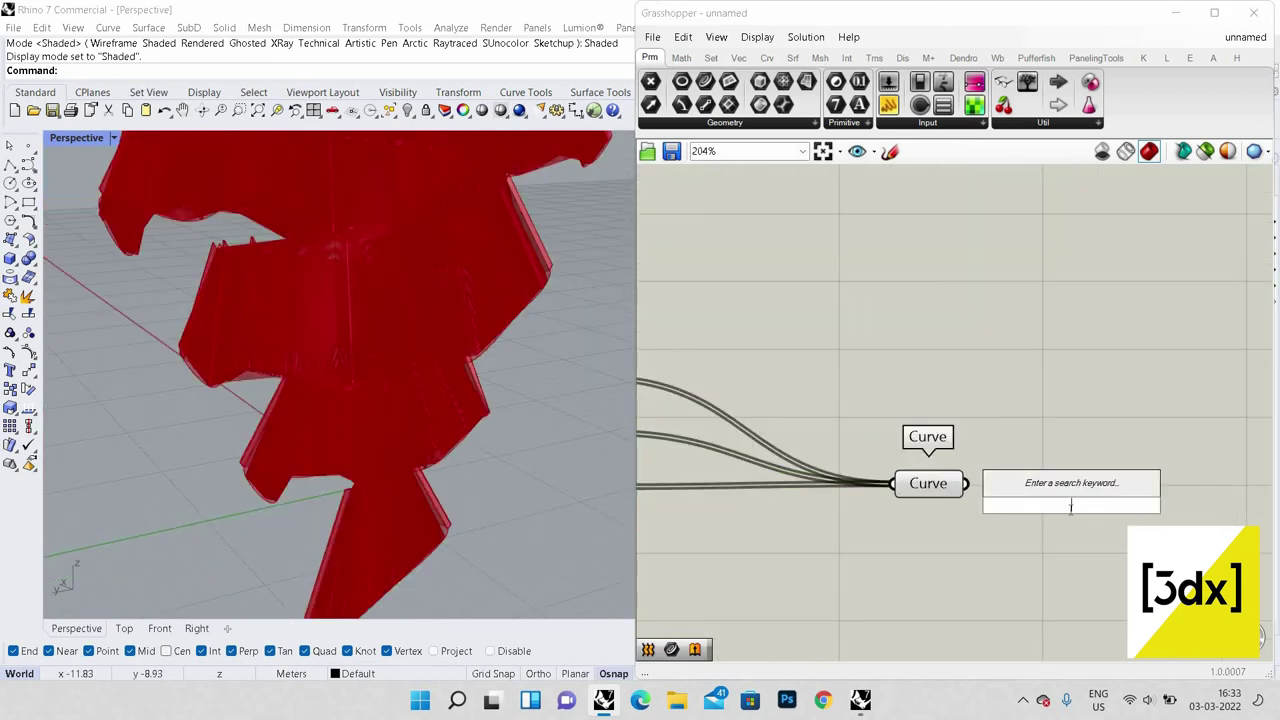
{"action": "type", "text": "p"}
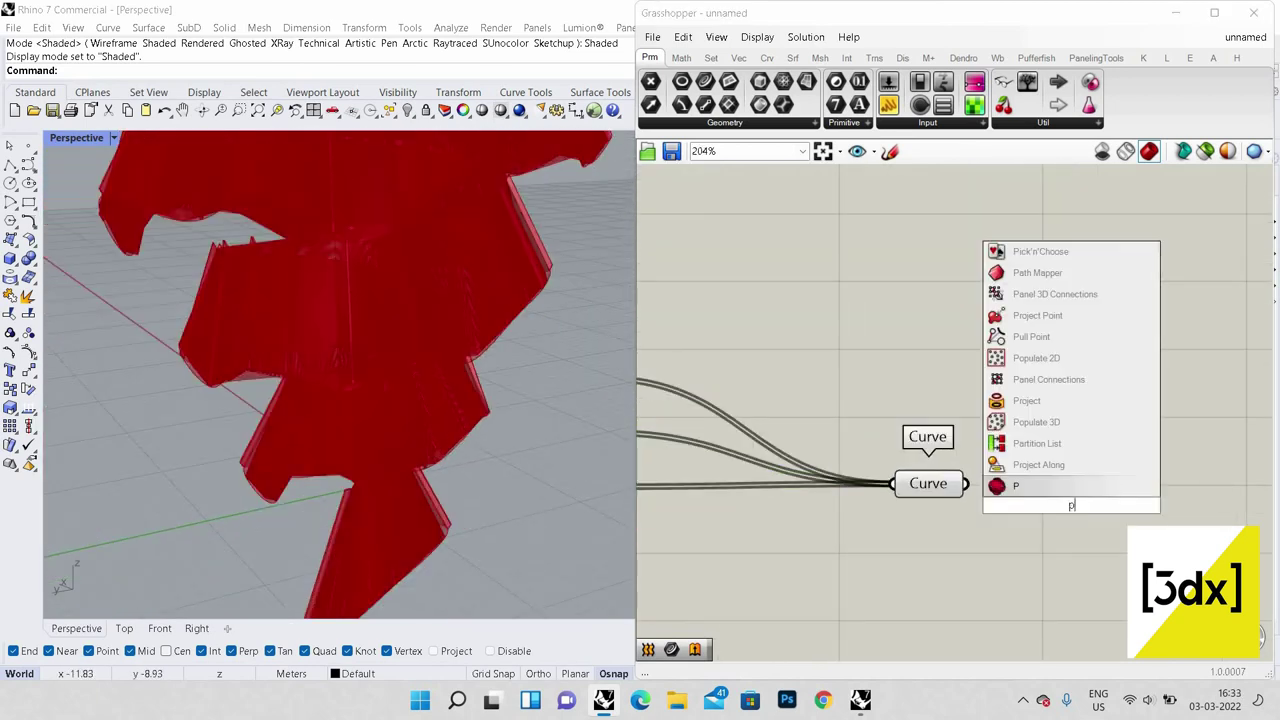
{"action": "type", "text": "ipe"}
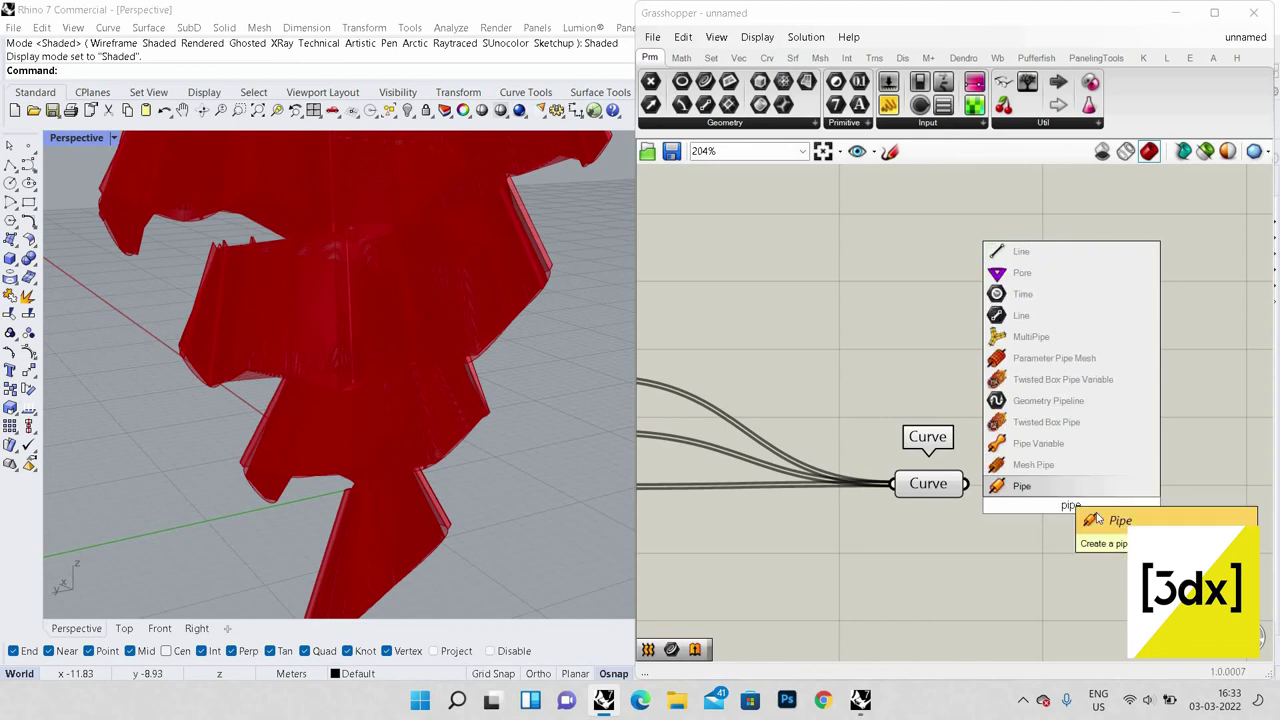
{"action": "left_click", "coordinate": [1057, 488]}
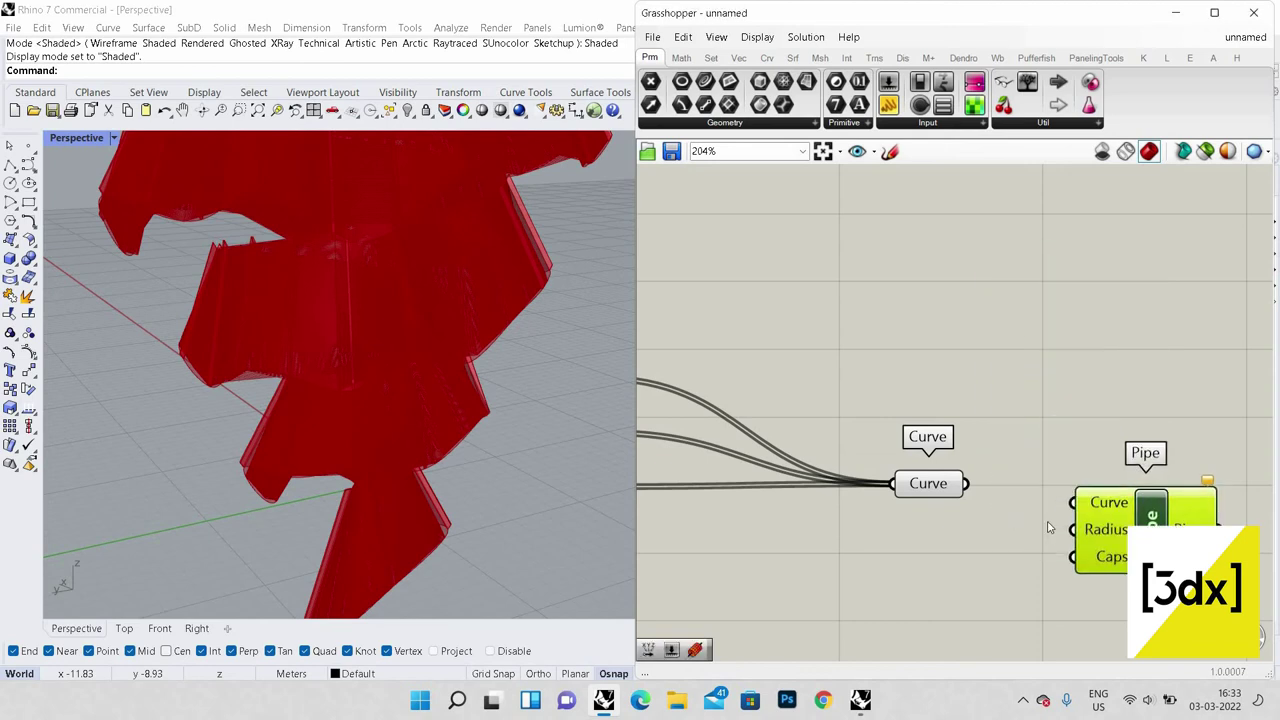
{"action": "scroll", "coordinate": [1018, 559], "scroll_direction": "down", "scroll_amount": 5}
{"action": "scroll", "coordinate": [1068, 549], "scroll_direction": "up", "scroll_amount": 5}
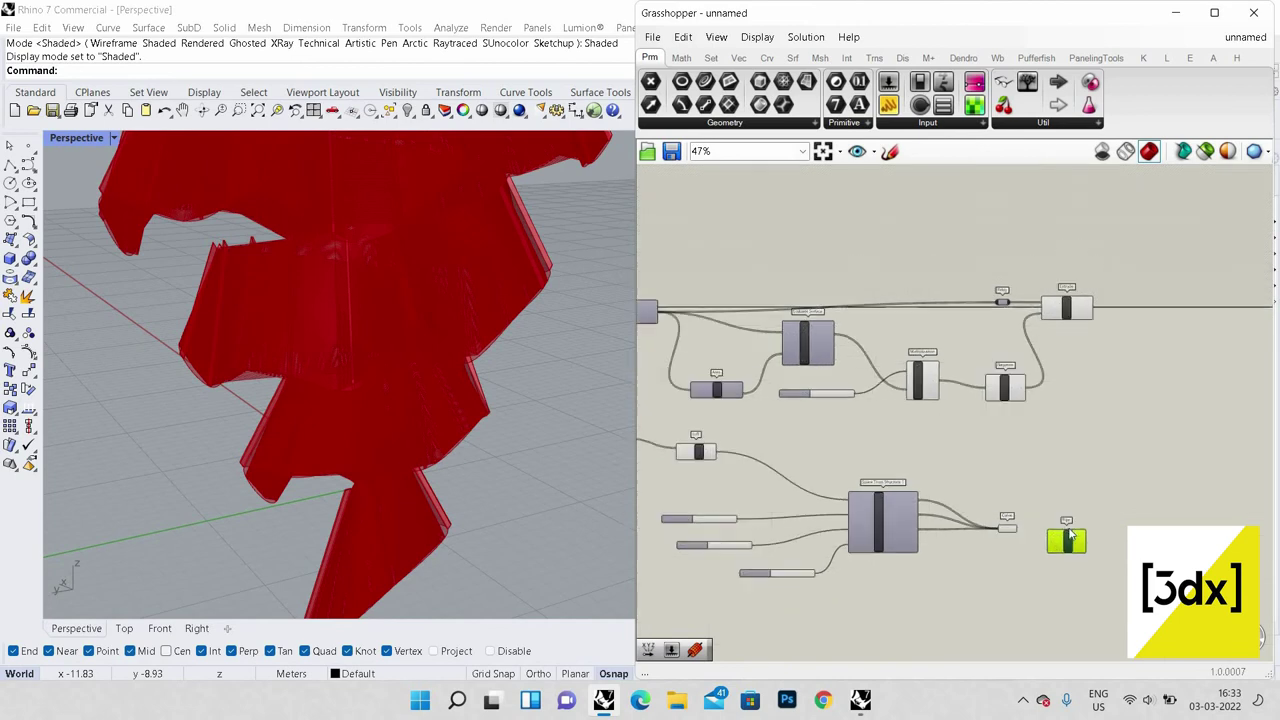
{"action": "scroll", "coordinate": [1050, 568], "scroll_direction": "down", "scroll_amount": 3}
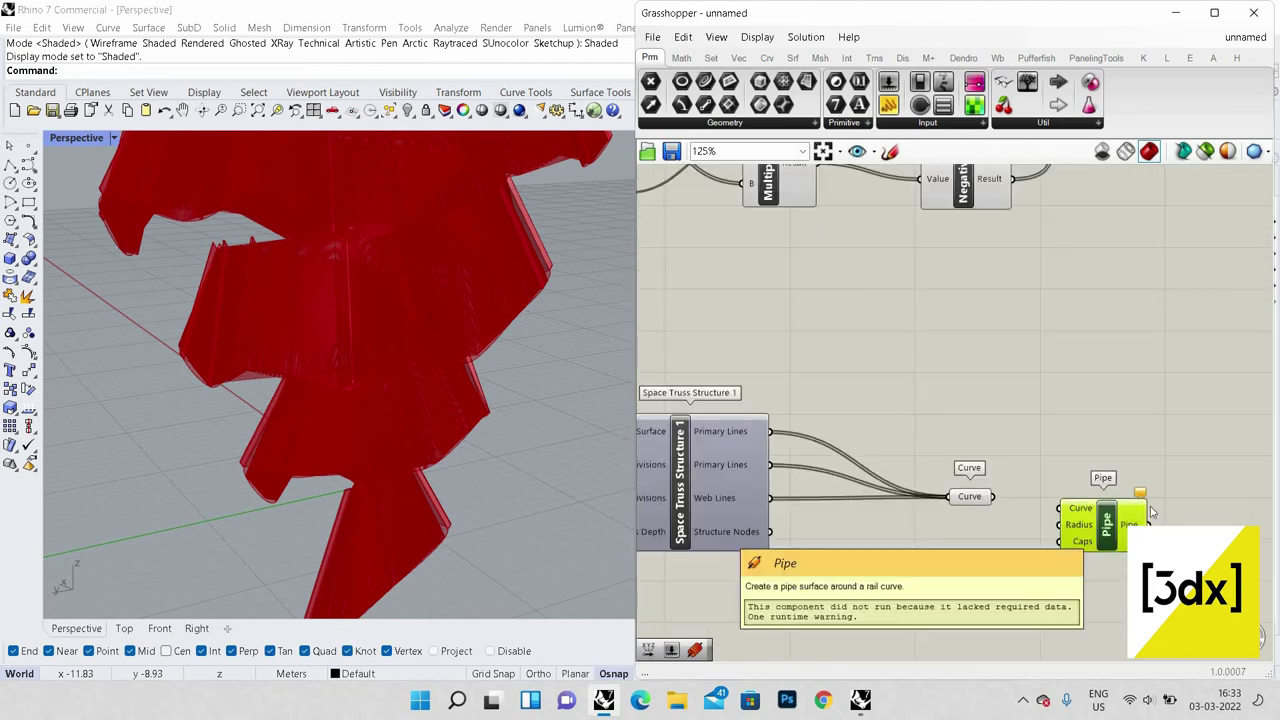
{"action": "scroll", "coordinate": [1062, 515], "scroll_direction": "down", "scroll_amount": 4}
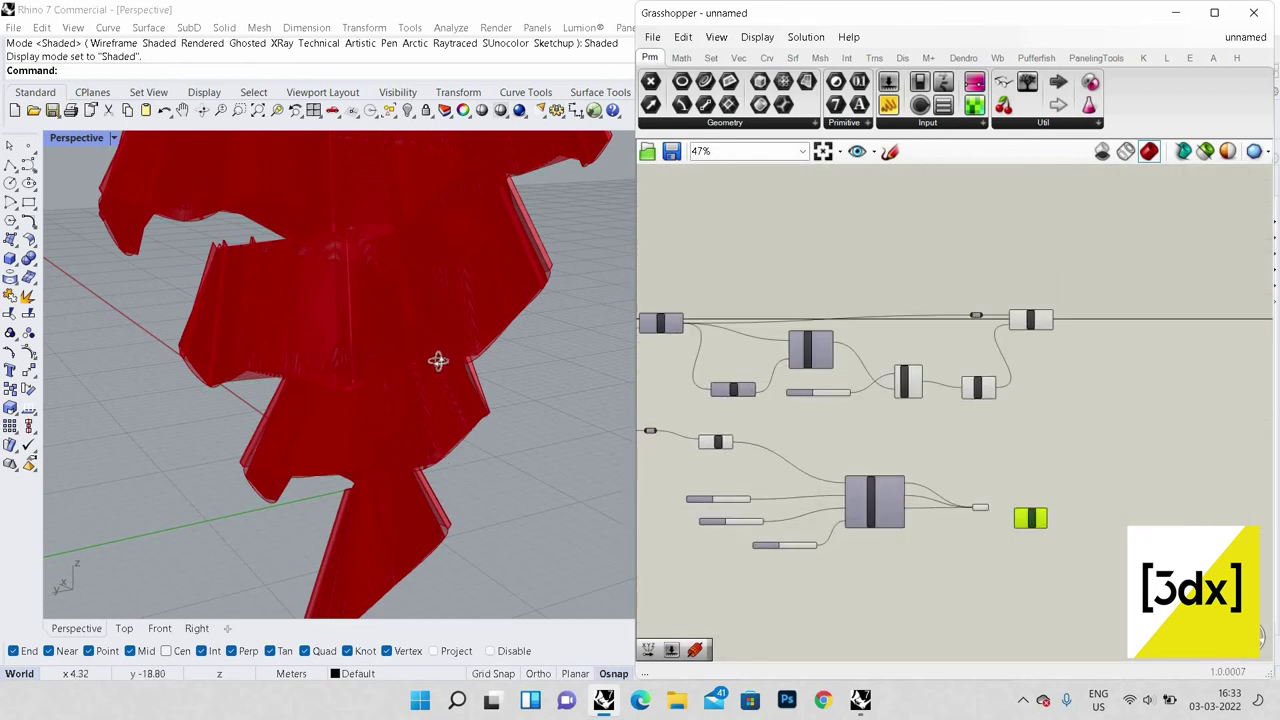
Step: Examine the upper edges and the spiral strips of the truss geometry in the Perspective viewport from several angles
{"action": "scroll", "coordinate": [437, 361], "scroll_direction": "down", "scroll_amount": 6}
{"action": "right_click_drag", "start_coordinate": [406, 369], "coordinate": [247, 378]}
{"action": "scroll", "coordinate": [488, 381], "scroll_direction": "up", "scroll_amount": 6}
{"action": "scroll", "coordinate": [488, 383], "scroll_direction": "down", "scroll_amount": 3}
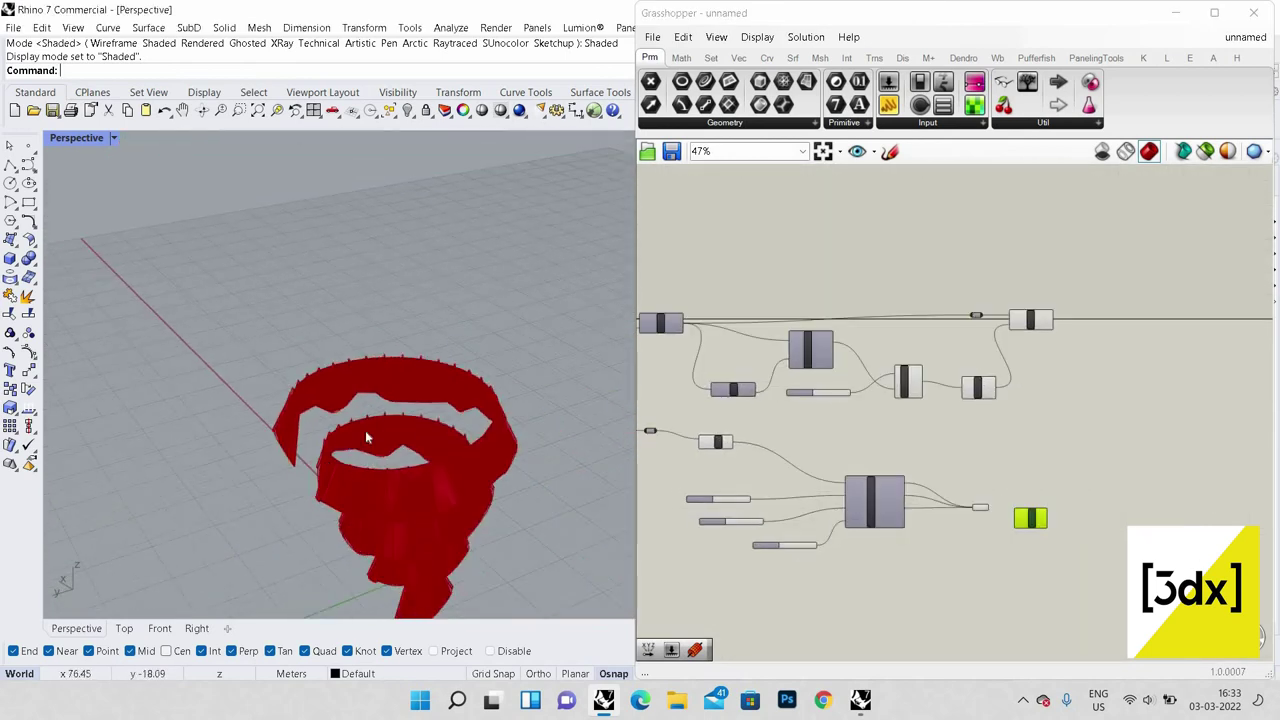
{"action": "scroll", "coordinate": [398, 423], "scroll_direction": "up", "scroll_amount": 4}
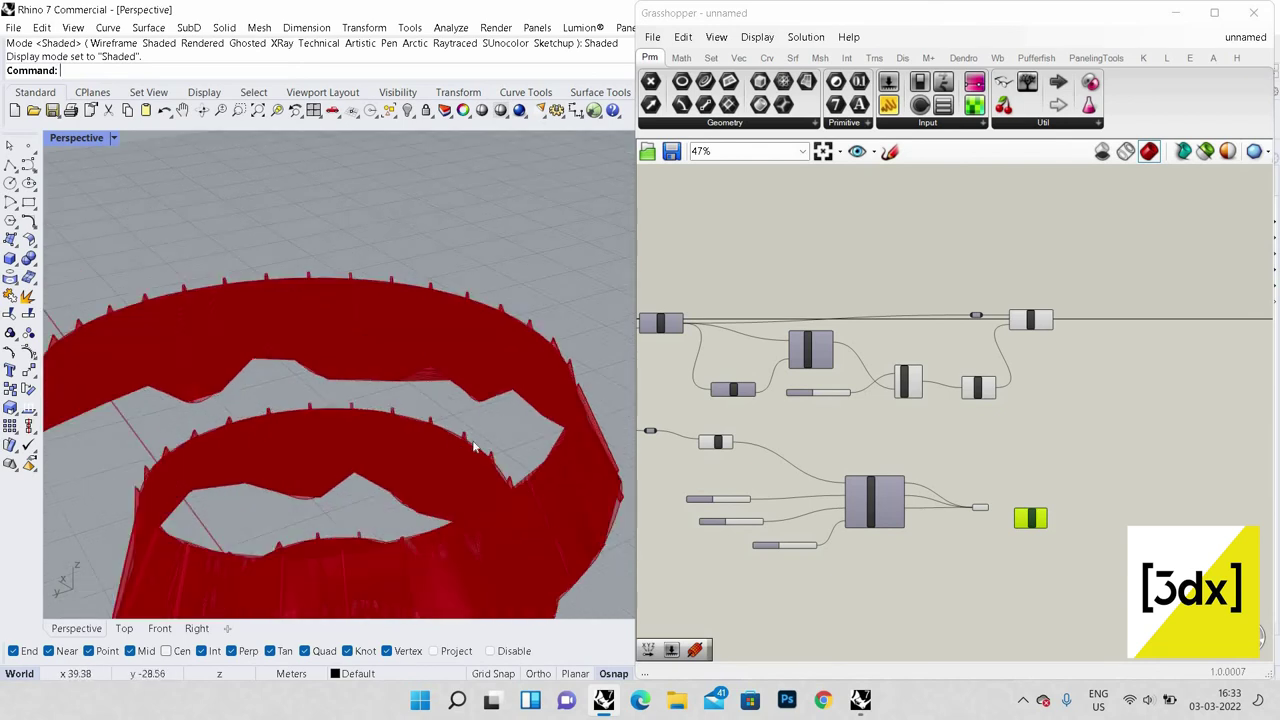
{"action": "scroll", "coordinate": [430, 450], "scroll_direction": "up", "scroll_amount": 3}
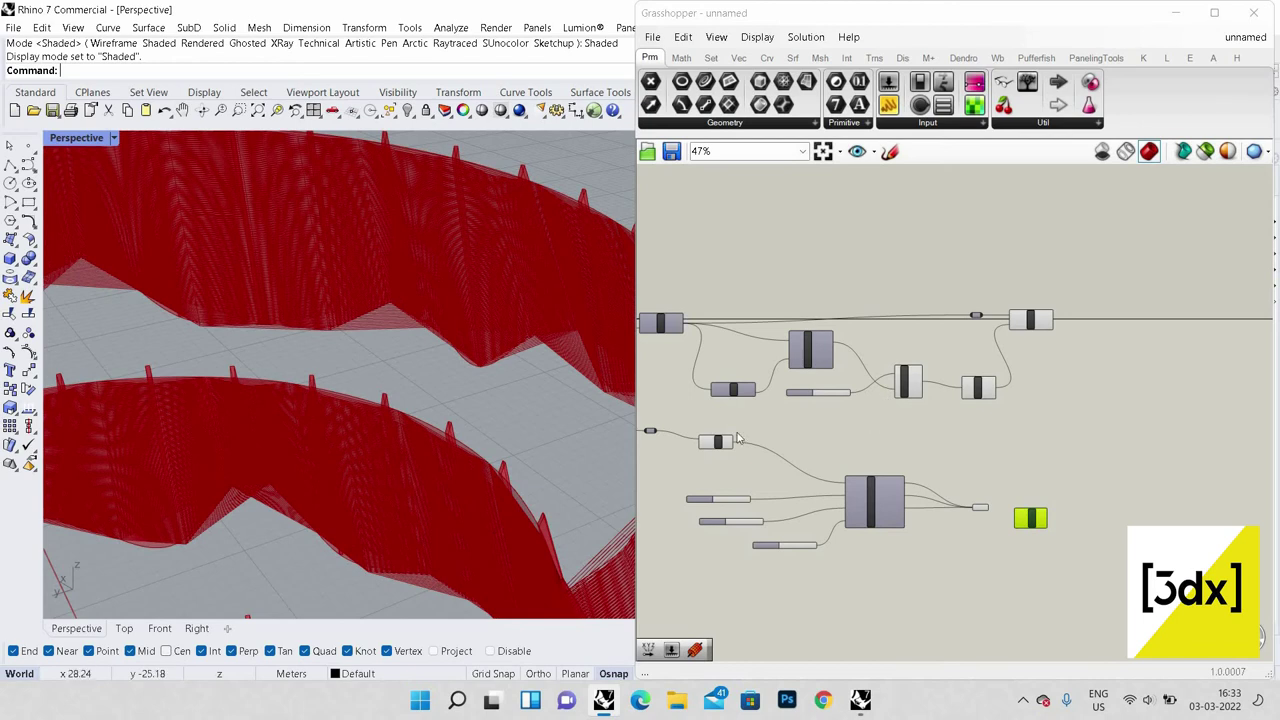
{"action": "scroll", "coordinate": [706, 436], "scroll_direction": "down", "scroll_amount": 3}
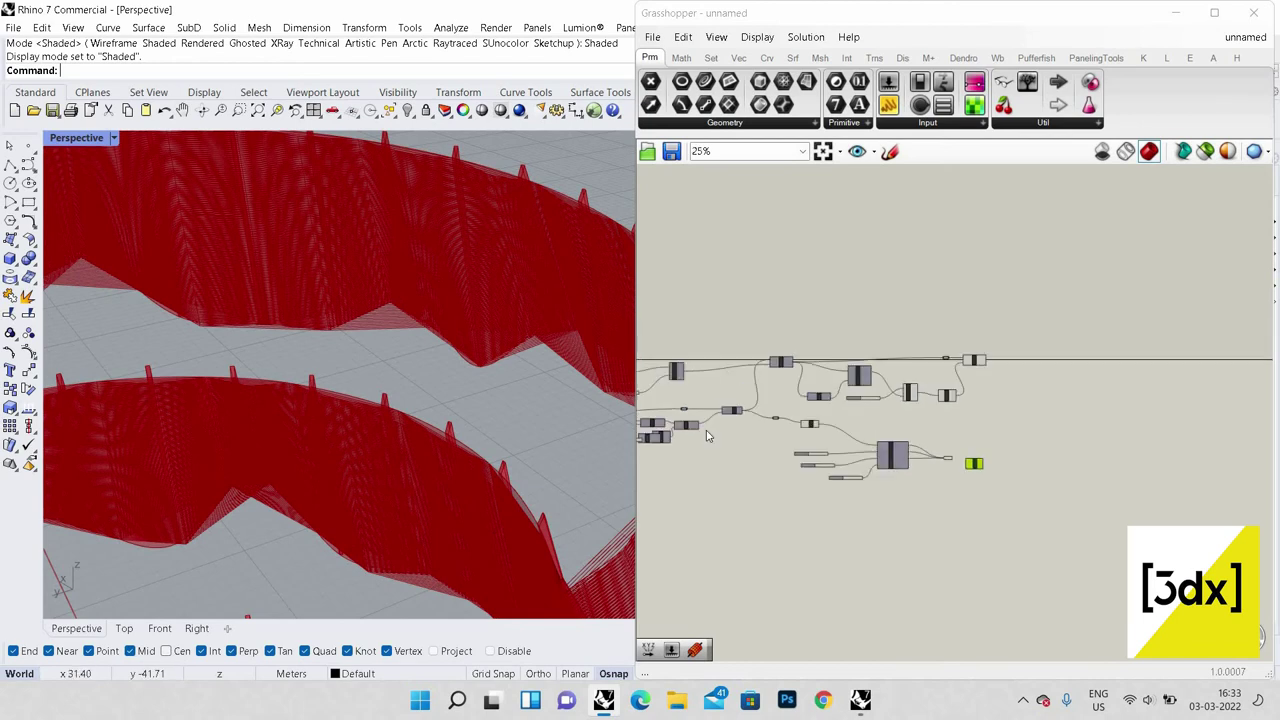
{"action": "scroll", "coordinate": [411, 398], "scroll_direction": "down", "scroll_amount": 8}
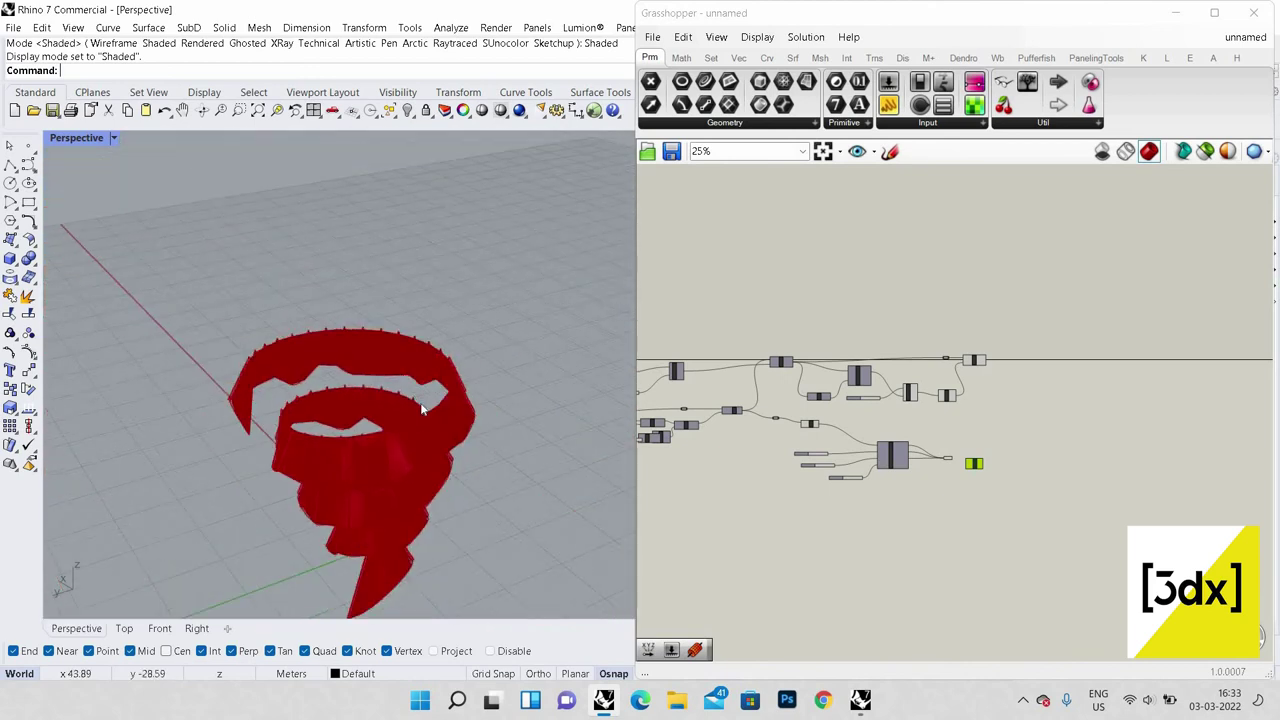
{"action": "scroll", "coordinate": [472, 402], "scroll_direction": "up", "scroll_amount": 3}
{"action": "scroll", "coordinate": [492, 396], "scroll_direction": "up", "scroll_amount": 3}
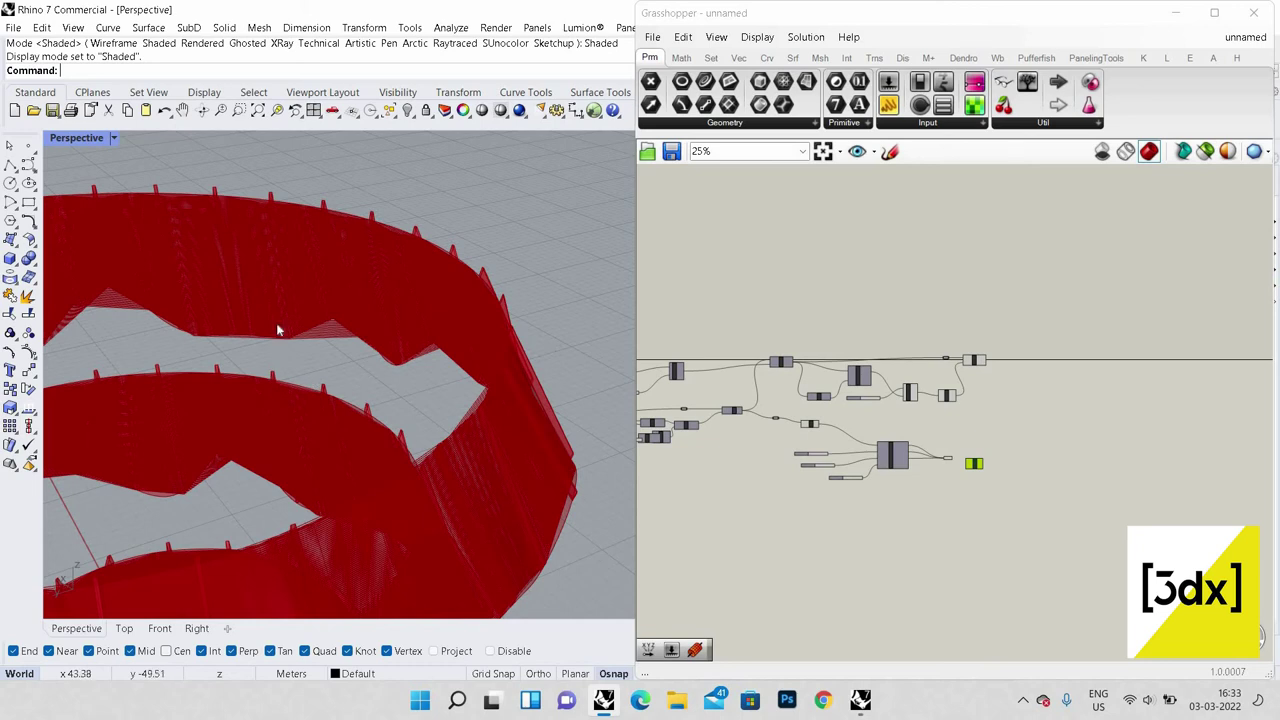
{"action": "right_click_drag", "start_coordinate": [280, 329], "coordinate": [190, 330]}
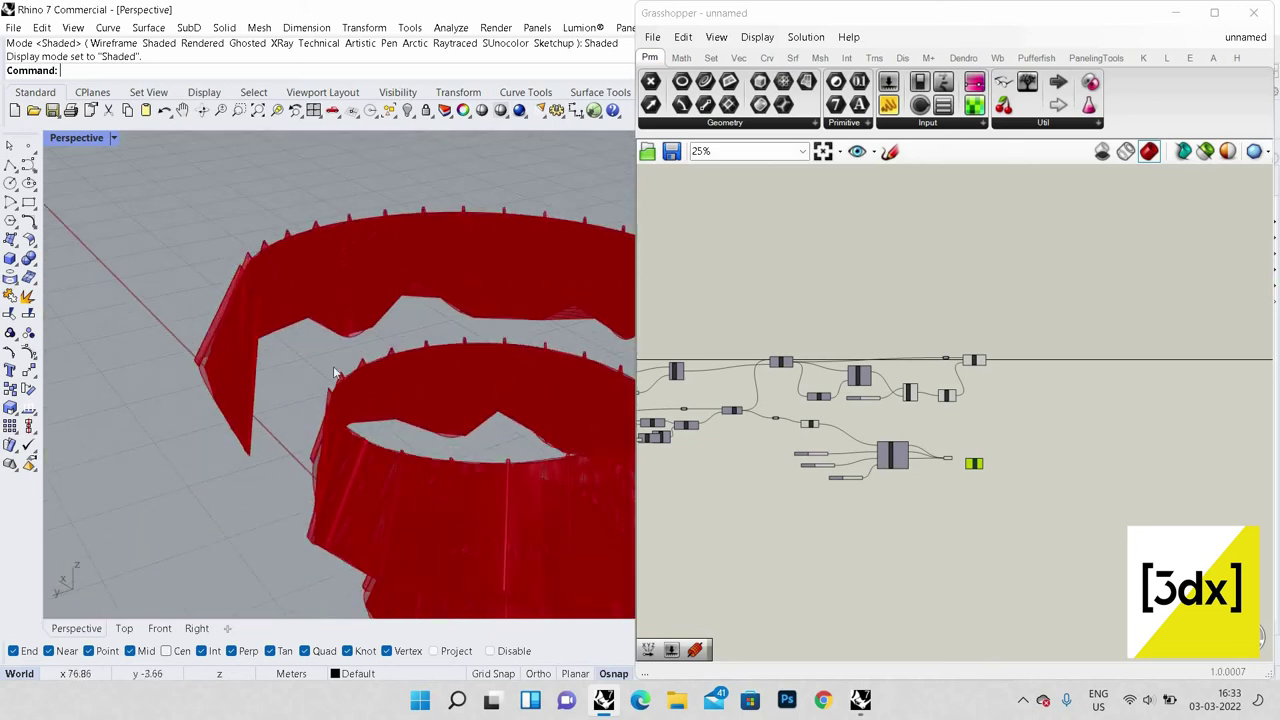
Step: Add a Perp Frames component above the Line component and connect Spirale's Spiral output to its Curve input
{"action": "scroll", "coordinate": [716, 393], "scroll_direction": "up", "scroll_amount": 4}
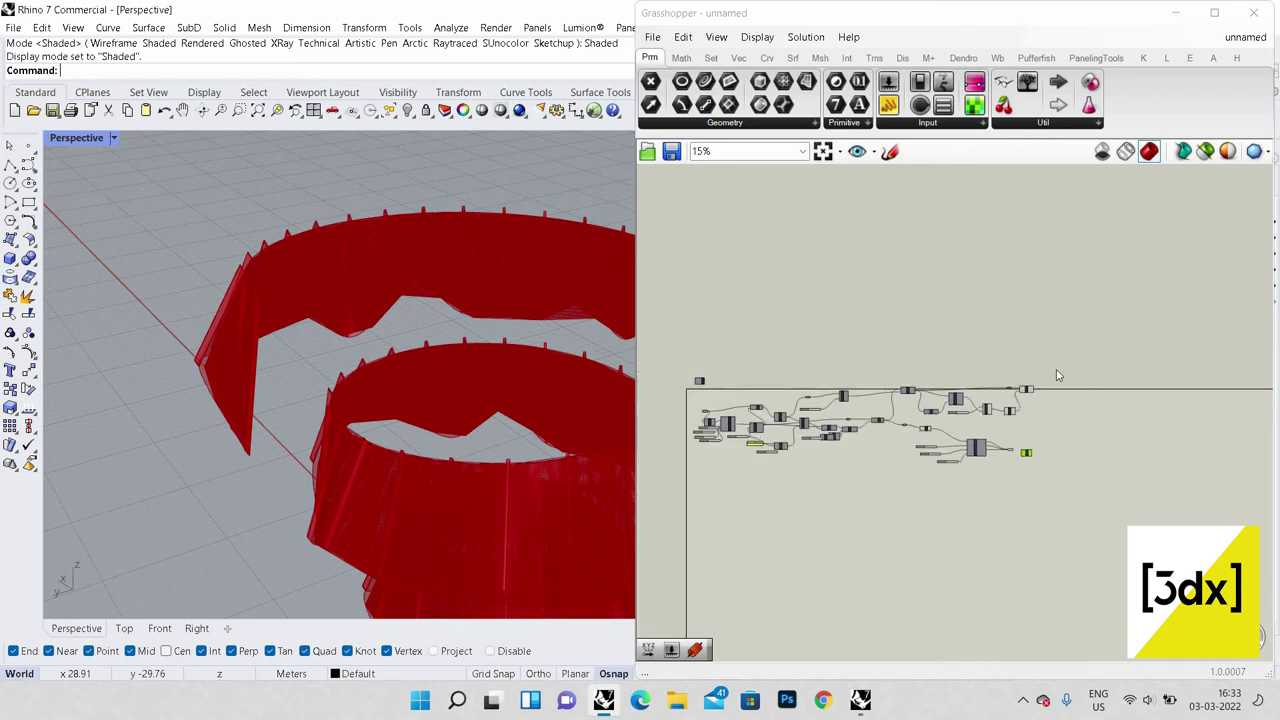
{"action": "scroll", "coordinate": [870, 409], "scroll_direction": "down", "scroll_amount": 2}
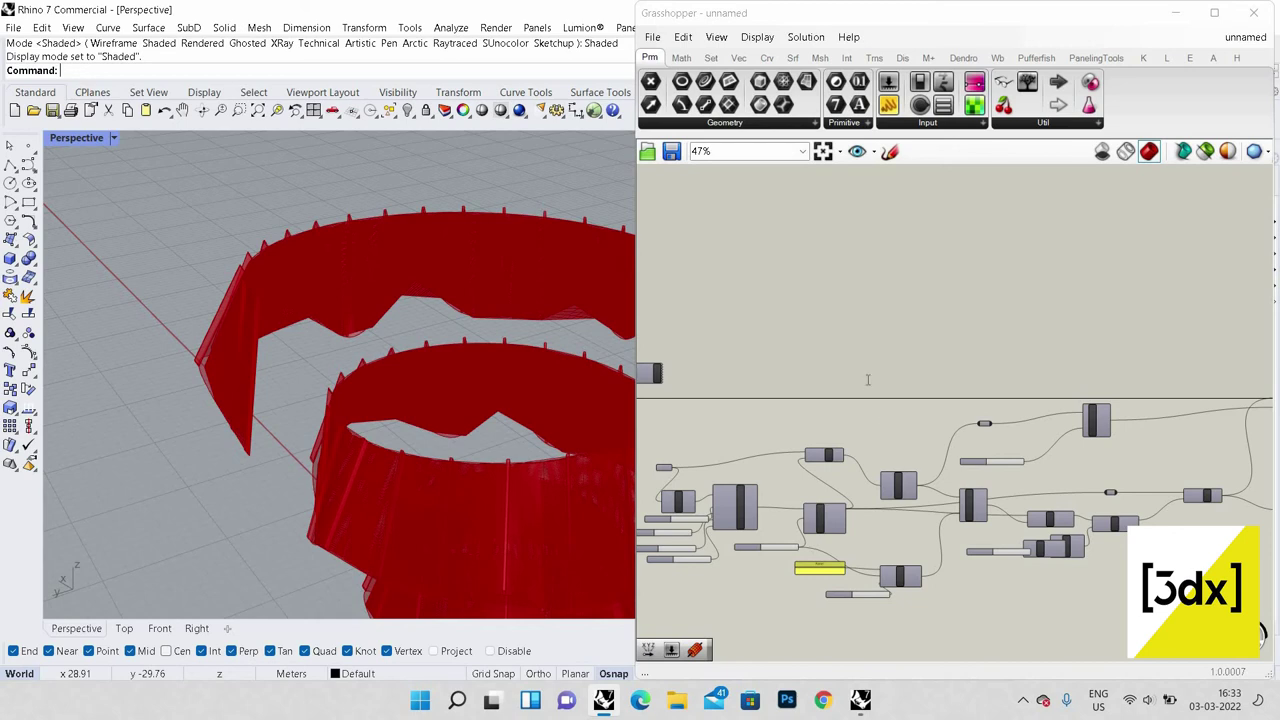
{"action": "double_click", "coordinate": [867, 379]}
{"action": "type", "text": "frame"}
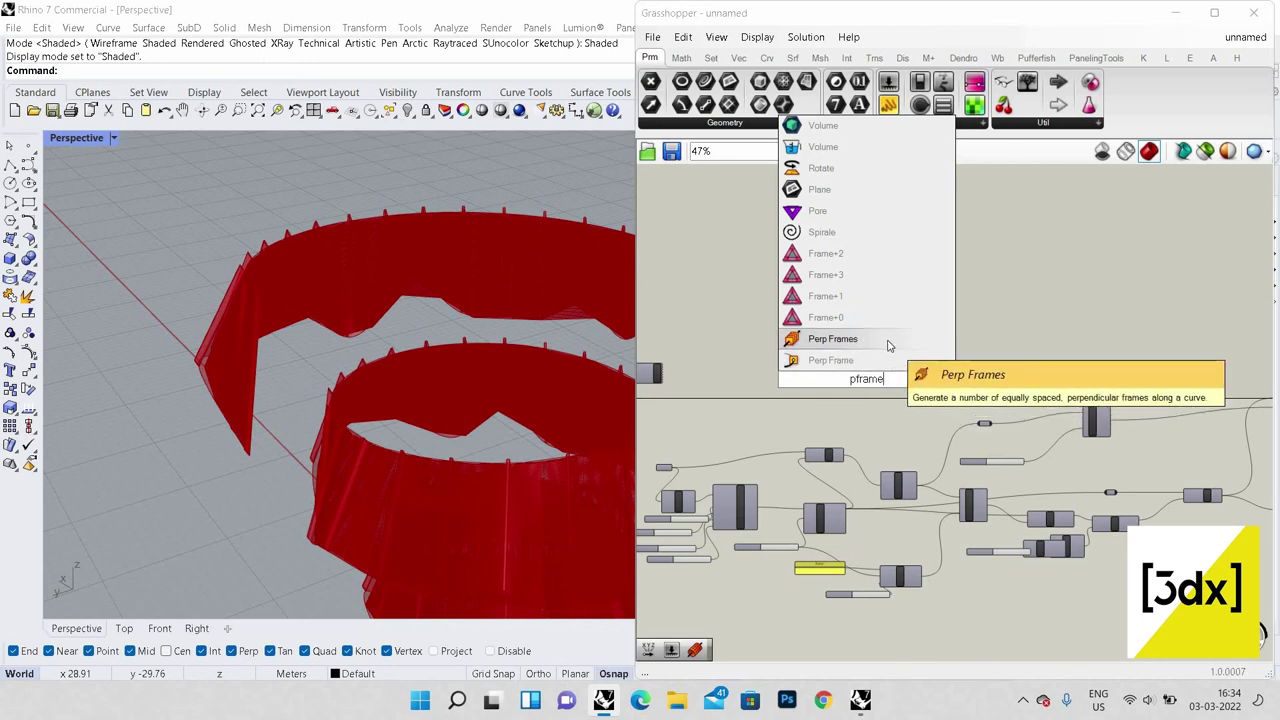
{"action": "left_click", "coordinate": [832, 339]}
{"action": "scroll", "coordinate": [790, 373], "scroll_direction": "up", "scroll_amount": 5}
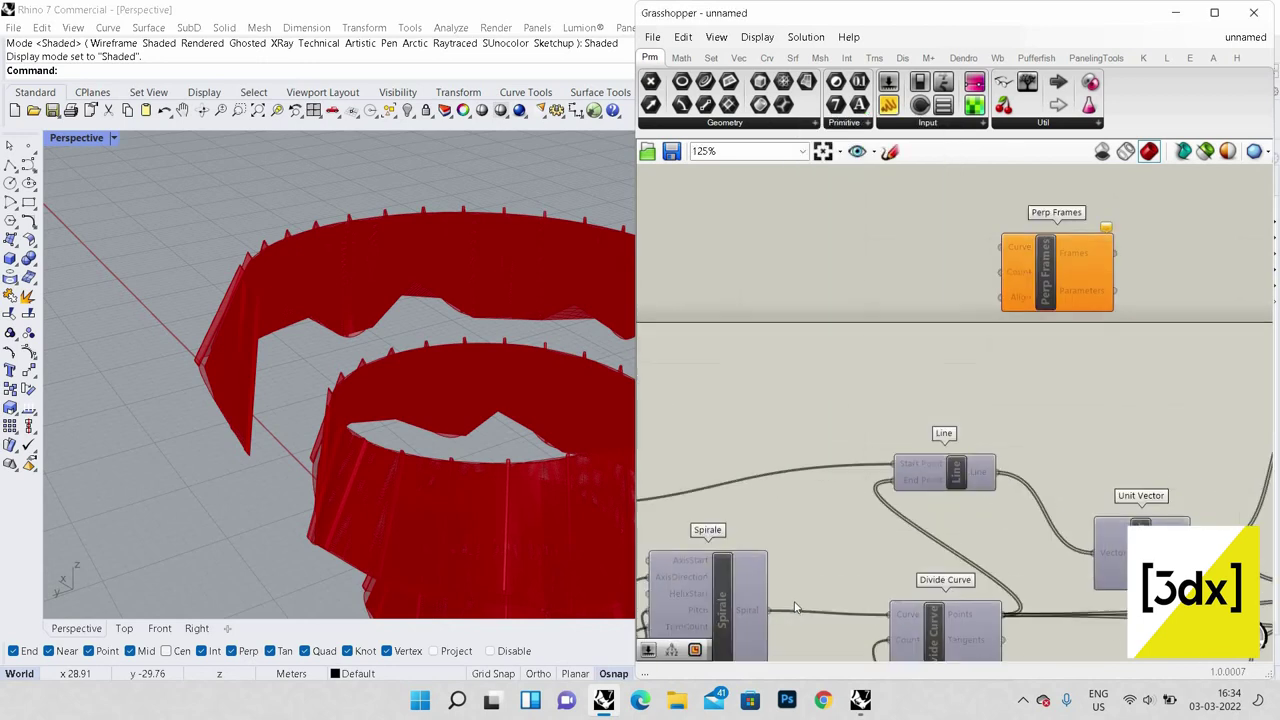
{"action": "left_click_drag", "start_coordinate": [767, 610], "coordinate": [1000, 247]}
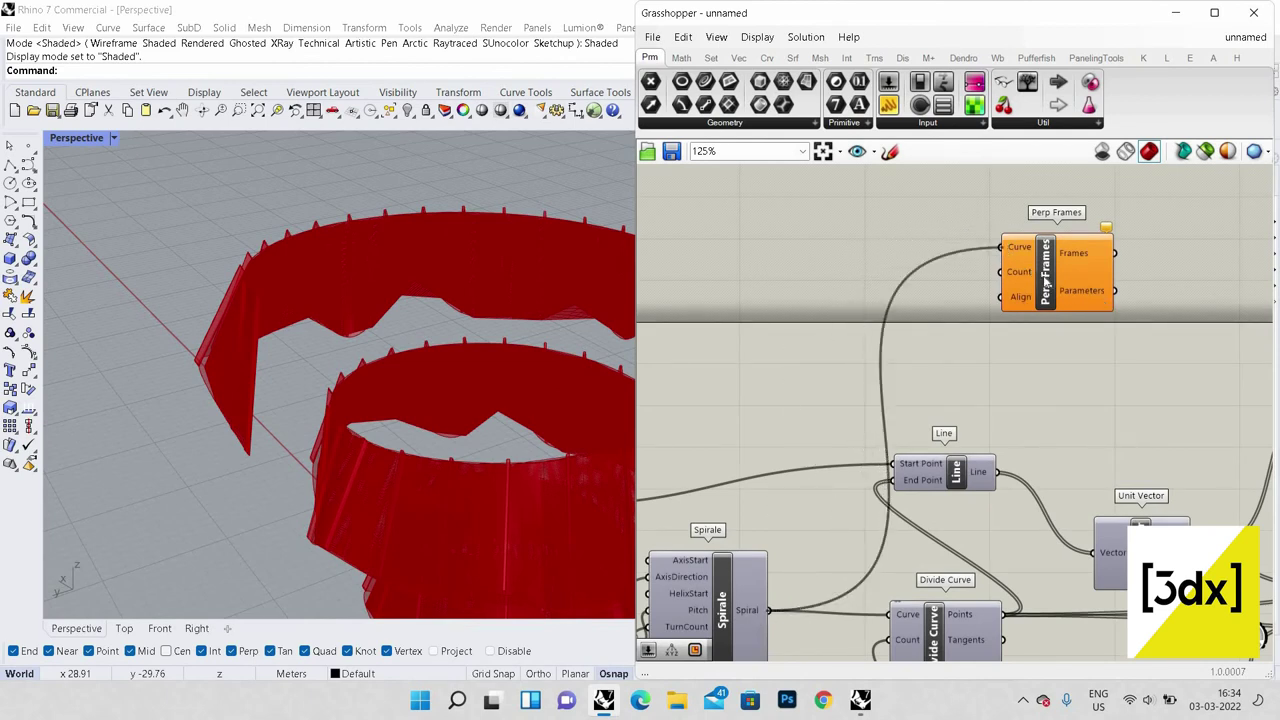
{"action": "scroll", "coordinate": [460, 388], "scroll_direction": "down", "scroll_amount": 5}
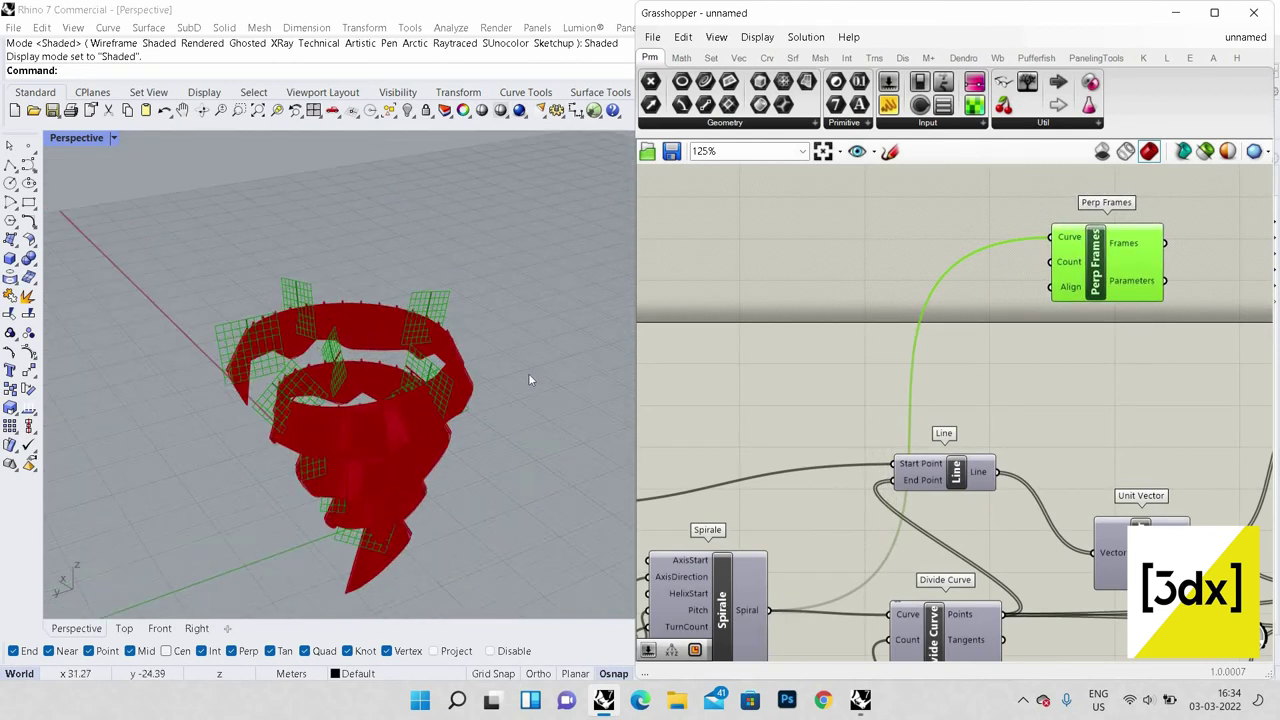
Step: Add a number slider set to 3 and connect it to the Count input of Perp Frames
{"action": "scroll", "coordinate": [880, 281], "scroll_direction": "up", "scroll_amount": 3}
{"action": "double_click", "coordinate": [880, 281]}
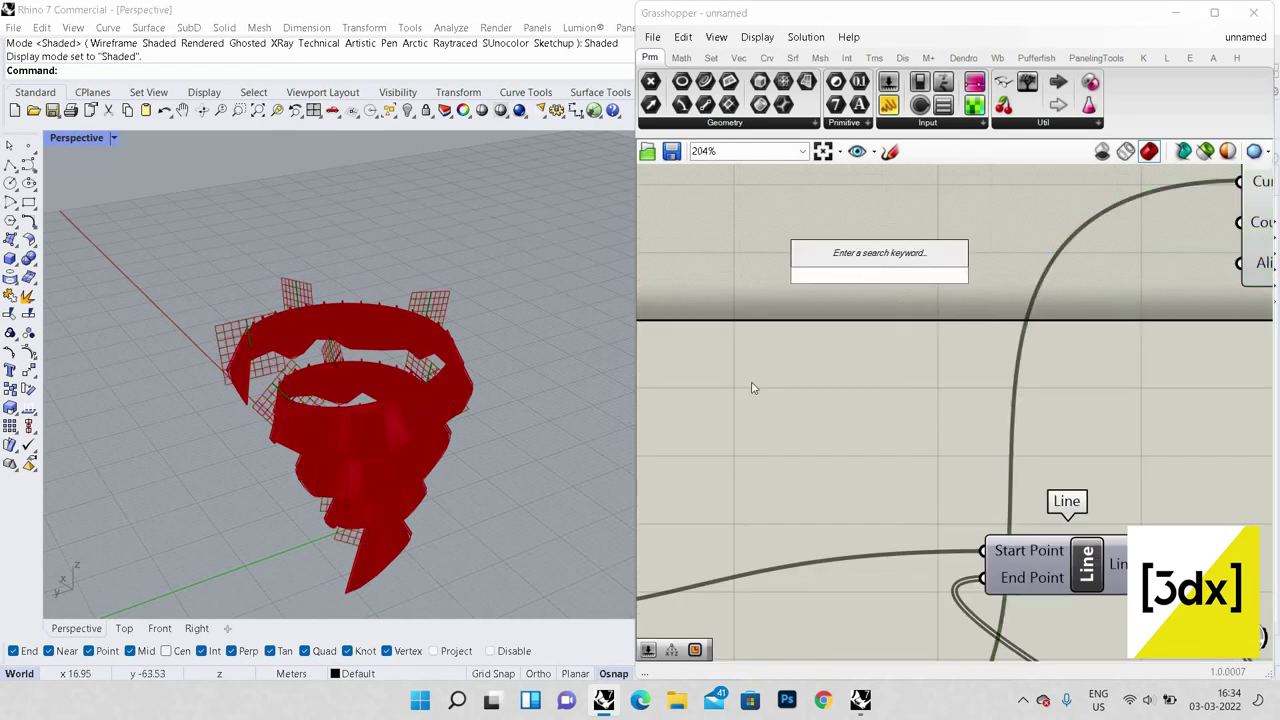
{"action": "type", "text": "3"}
{"action": "key", "text": "Return"}
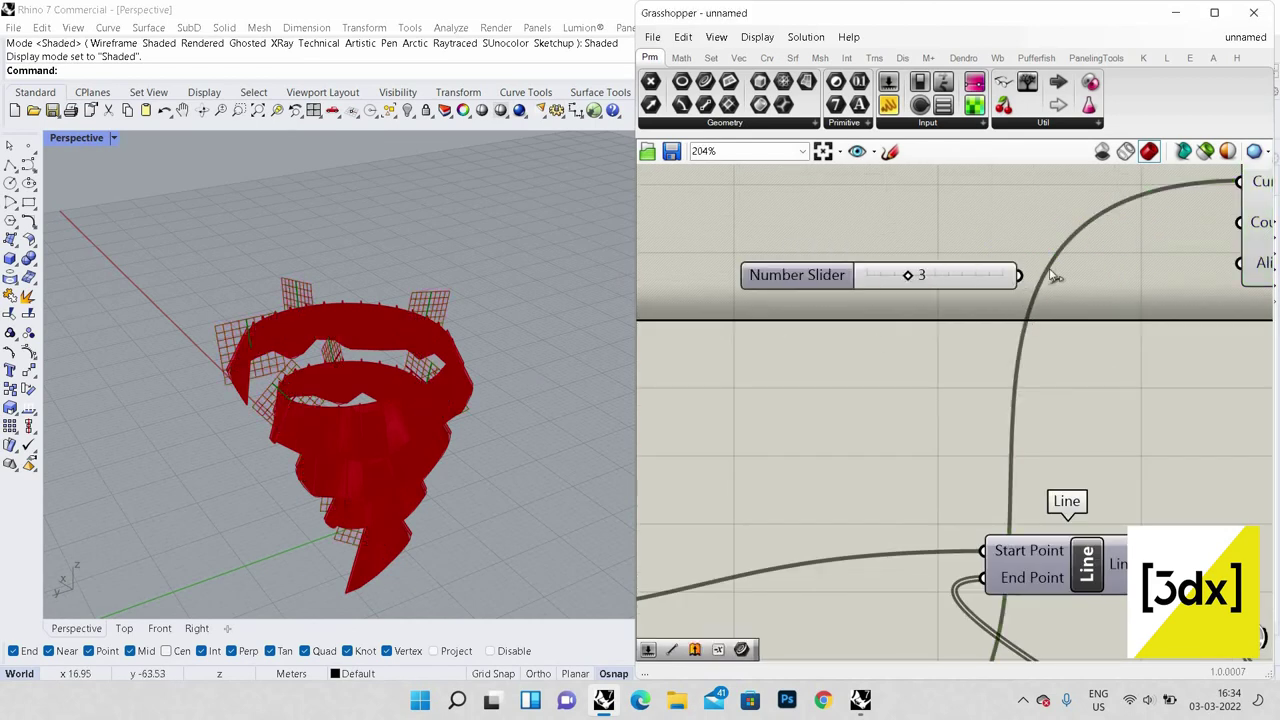
{"action": "left_click_drag", "start_coordinate": [1222, 234], "coordinate": [1018, 275]}
{"action": "scroll", "coordinate": [972, 367], "scroll_direction": "down", "scroll_amount": 3}
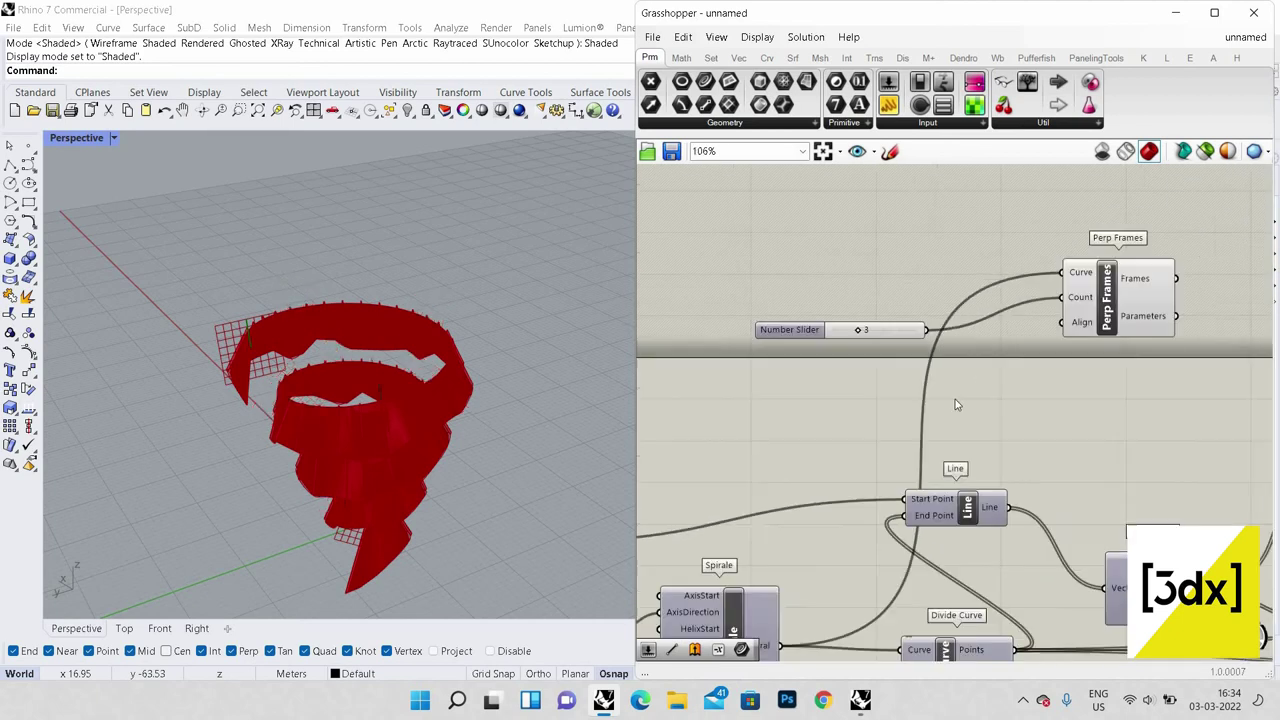
Step: Add a Rectangle component beside Perp Frames and connect the Frames output to its Plane input
{"action": "scroll", "coordinate": [930, 385], "scroll_direction": "up", "scroll_amount": 1}
{"action": "scroll", "coordinate": [1024, 375], "scroll_direction": "up", "scroll_amount": 1}
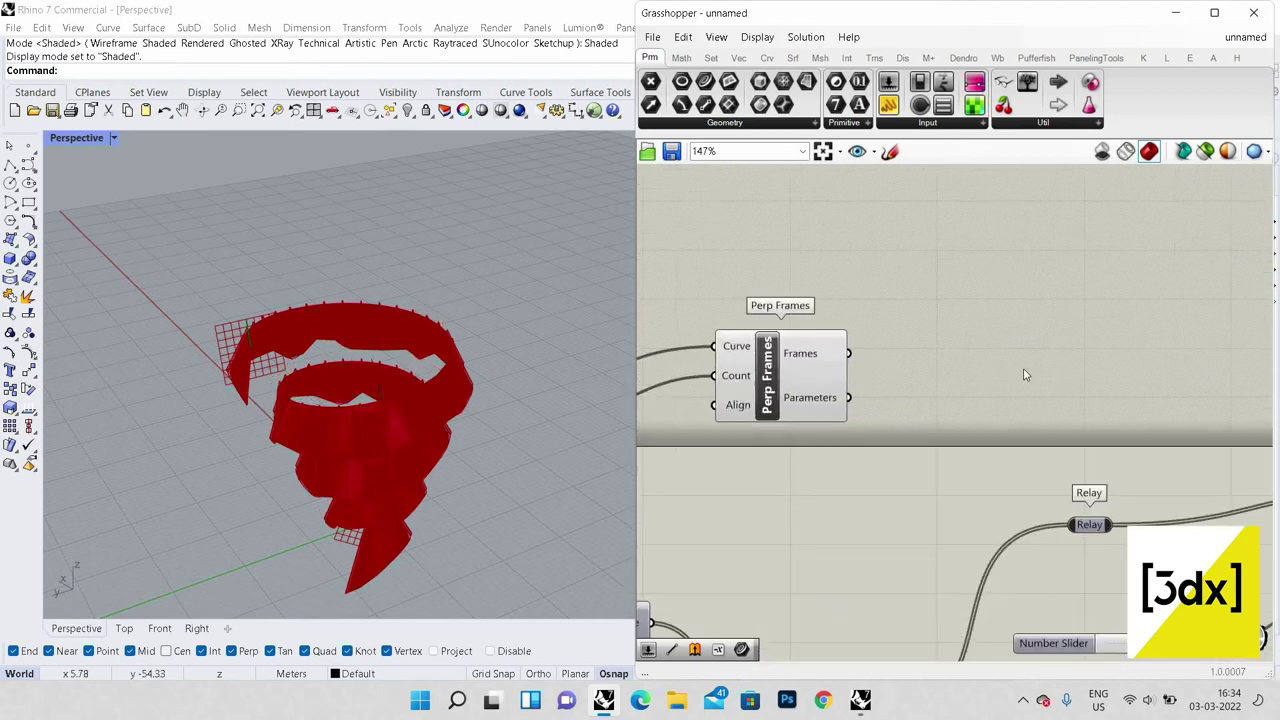
{"action": "double_click", "coordinate": [1055, 356]}
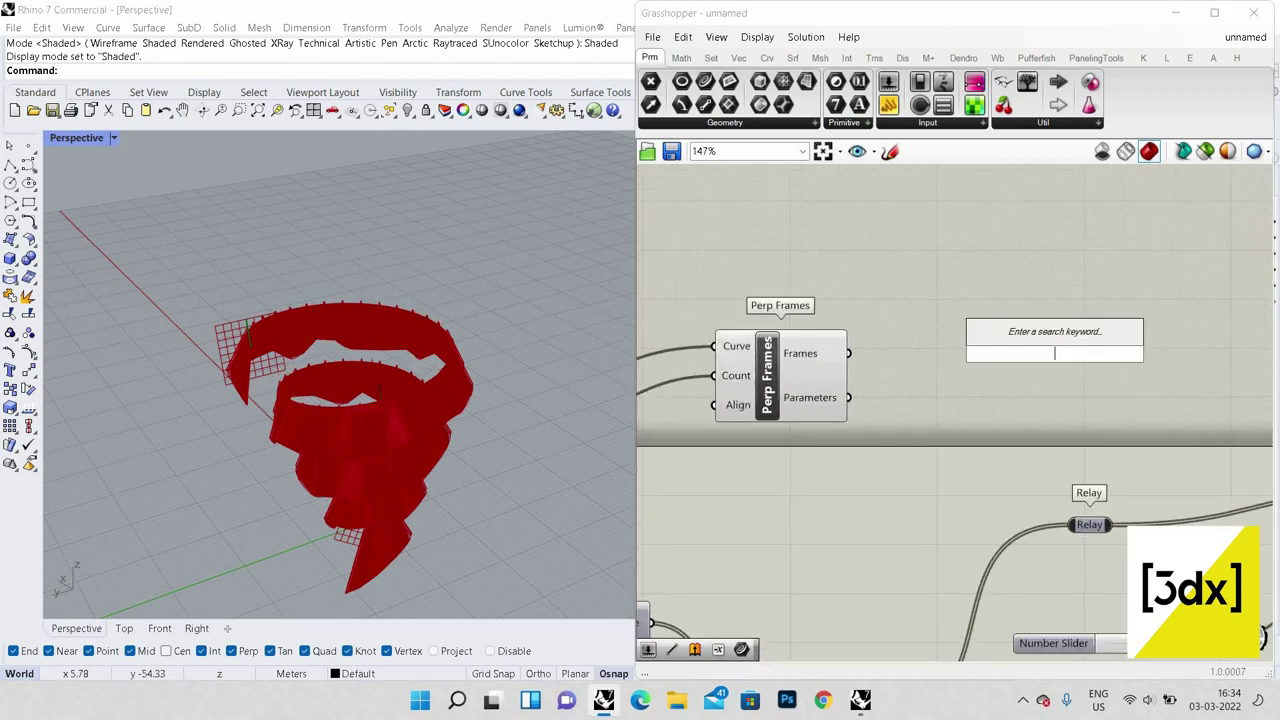
{"action": "type", "text": "rectangle"}
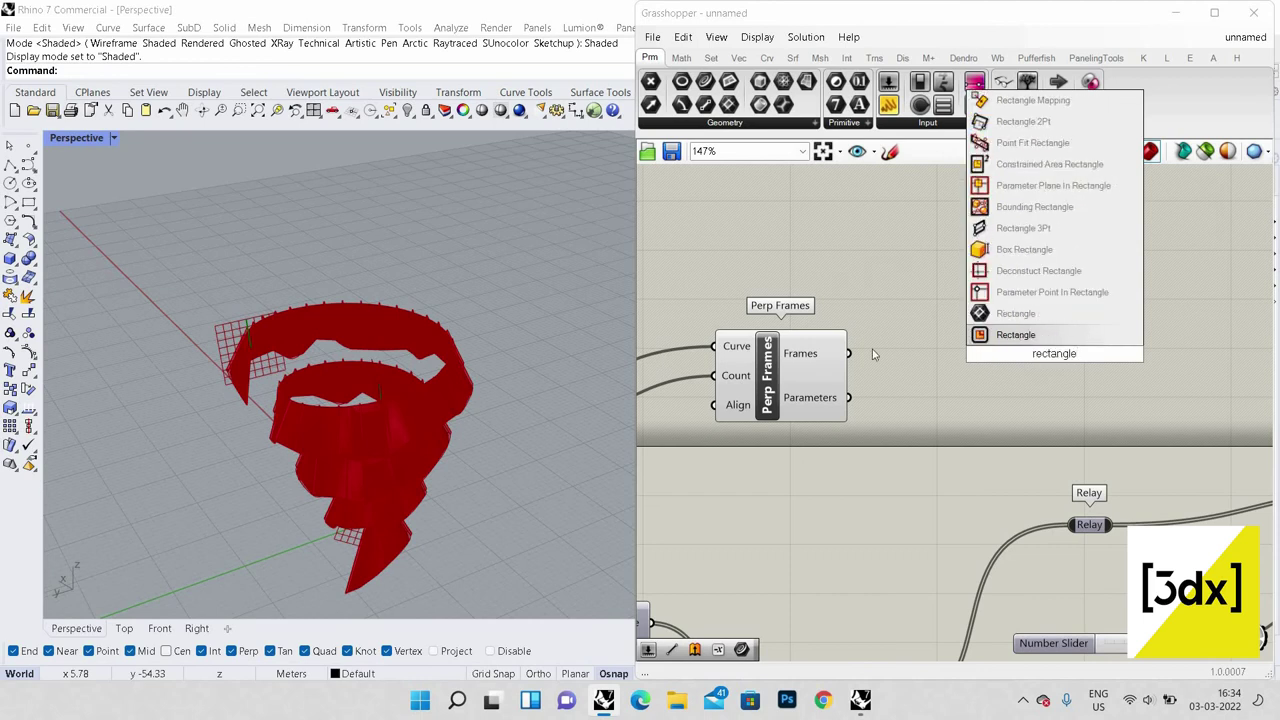
{"action": "key", "text": "Return"}
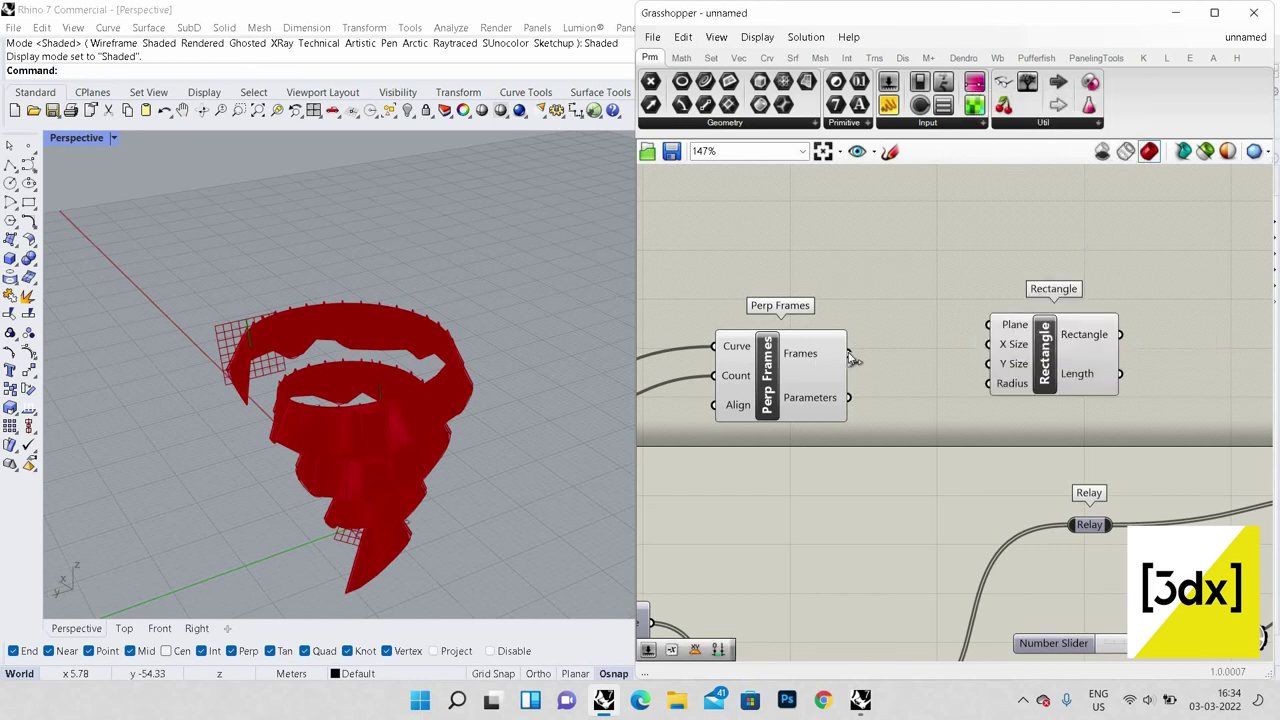
{"action": "left_click_drag", "start_coordinate": [849, 354], "coordinate": [988, 325]}
{"action": "scroll", "coordinate": [993, 406], "scroll_direction": "down", "scroll_amount": 2}
{"action": "scroll", "coordinate": [993, 406], "scroll_direction": "up", "scroll_amount": 1}
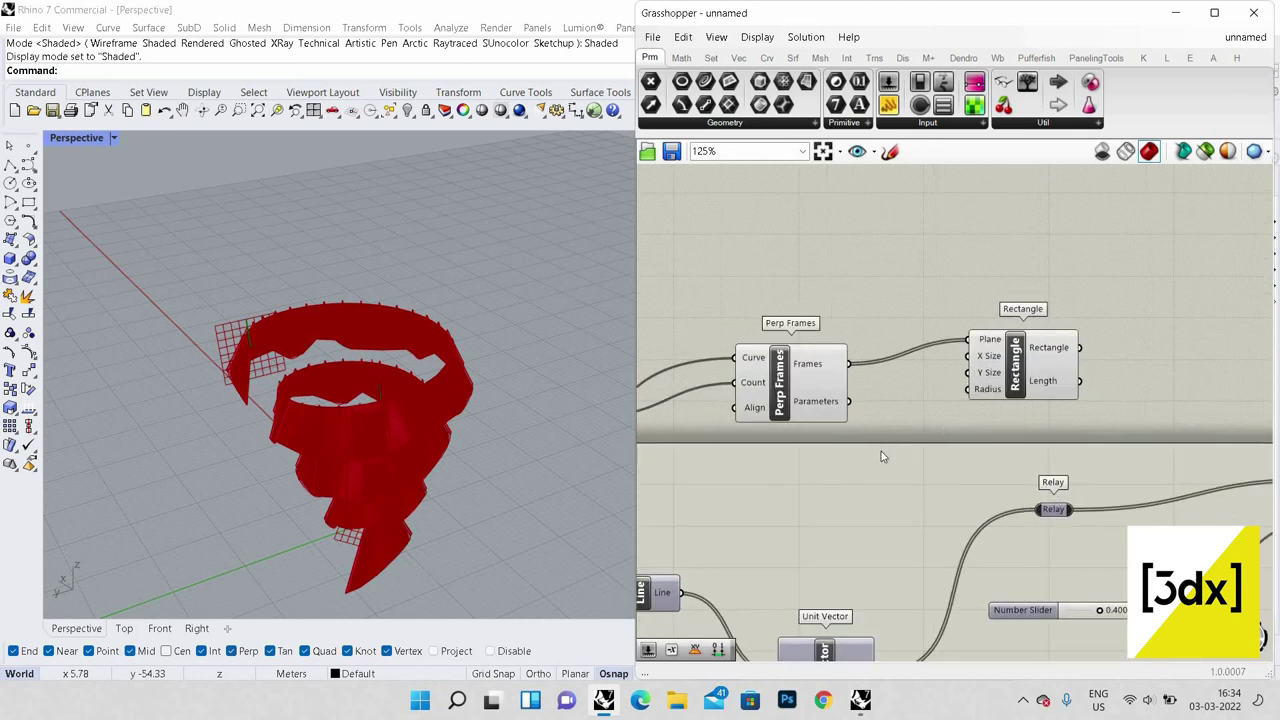
Step: Add a number slider set to 0.20 and connect it to the Rectangle's X Size input
{"action": "double_click", "coordinate": [817, 490]}
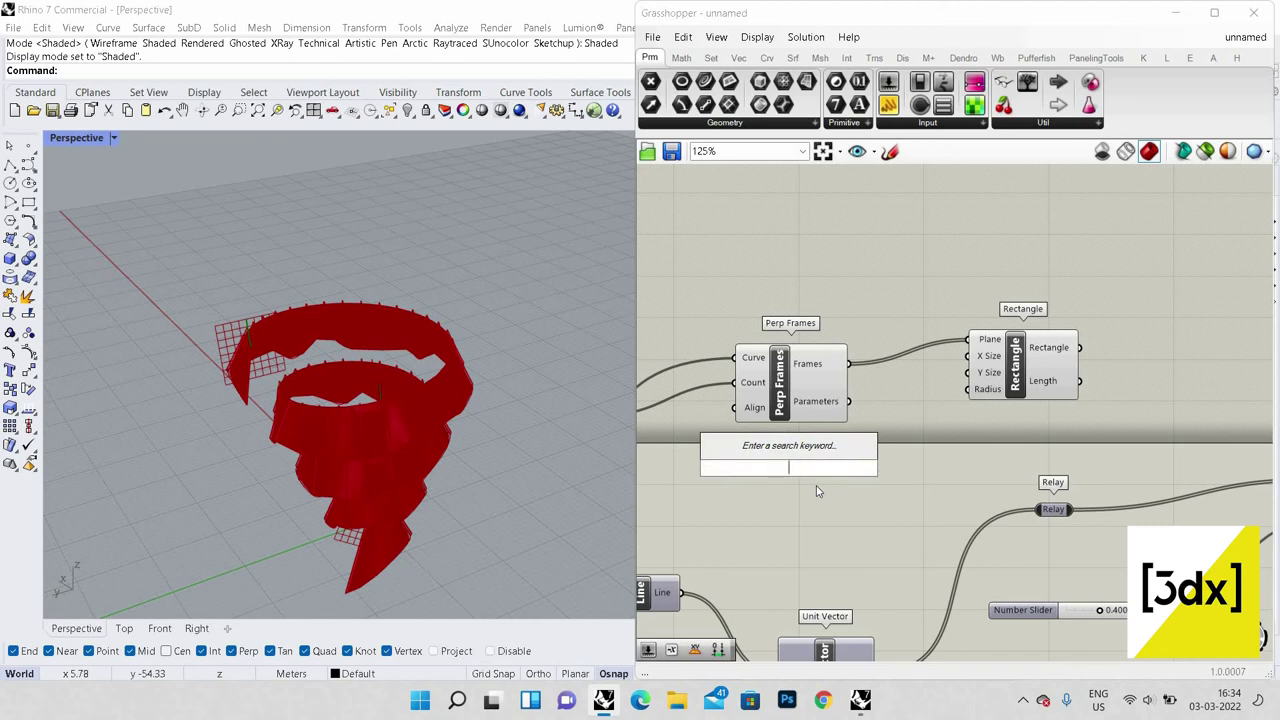
{"action": "type", "text": "."}
{"action": "key", "text": "BackSpace"}
{"action": "type", "text": "20"}
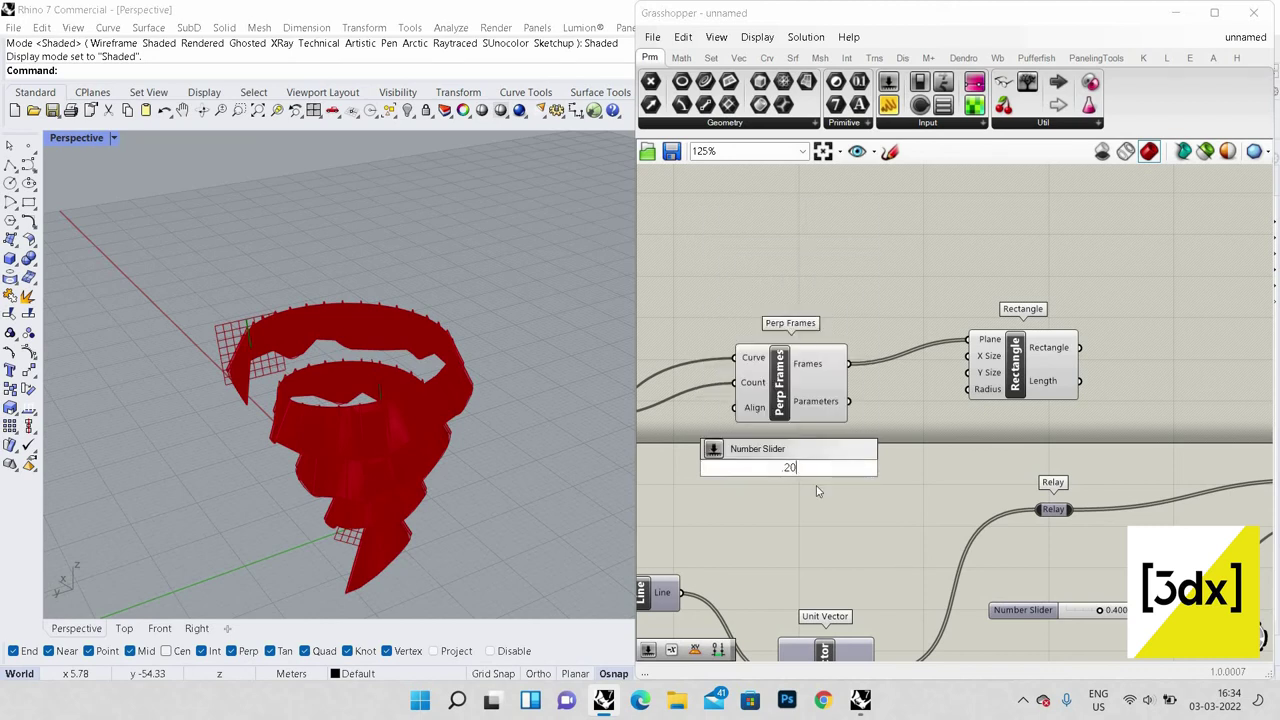
{"action": "key", "text": "Return"}
{"action": "left_click_drag", "start_coordinate": [875, 467], "coordinate": [1043, 381]}
{"action": "left_click", "coordinate": [874, 516]}
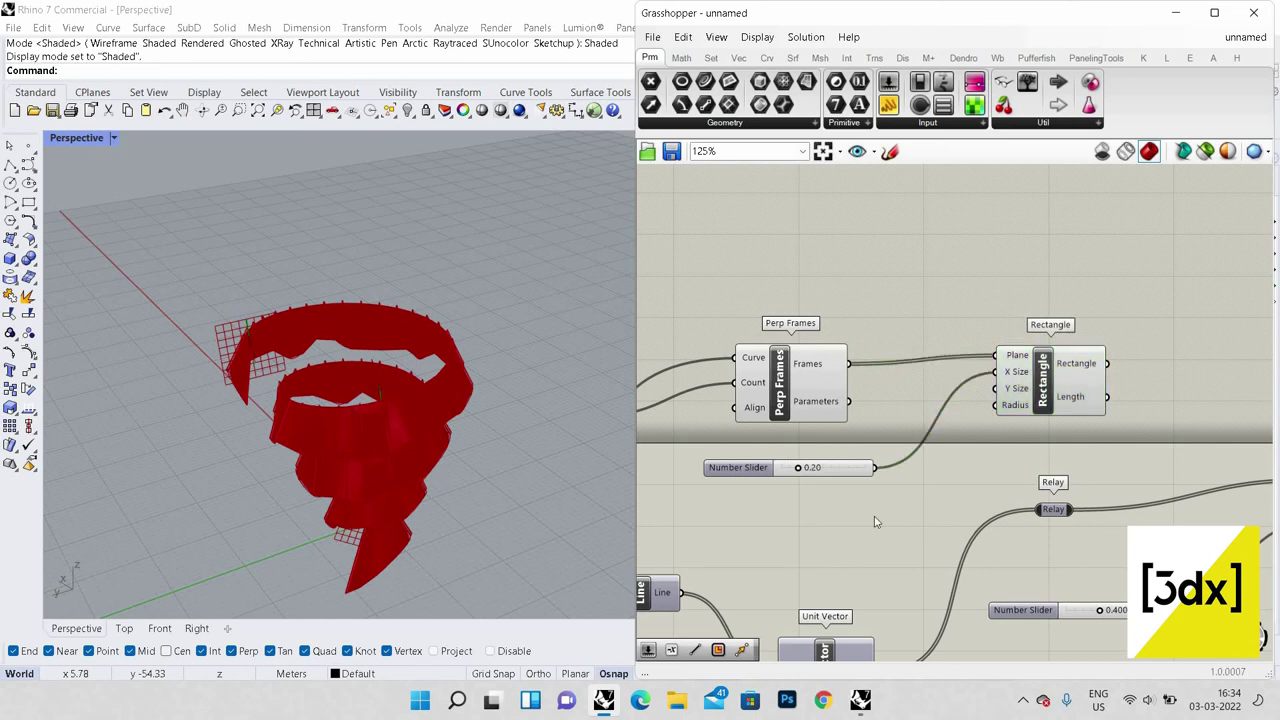
Step: Add a second number slider set to 0.3500 below the Rectangle's X Size slider
{"action": "scroll", "coordinate": [957, 551], "scroll_direction": "down", "scroll_amount": 4}
{"action": "scroll", "coordinate": [960, 565], "scroll_direction": "up", "scroll_amount": 3}
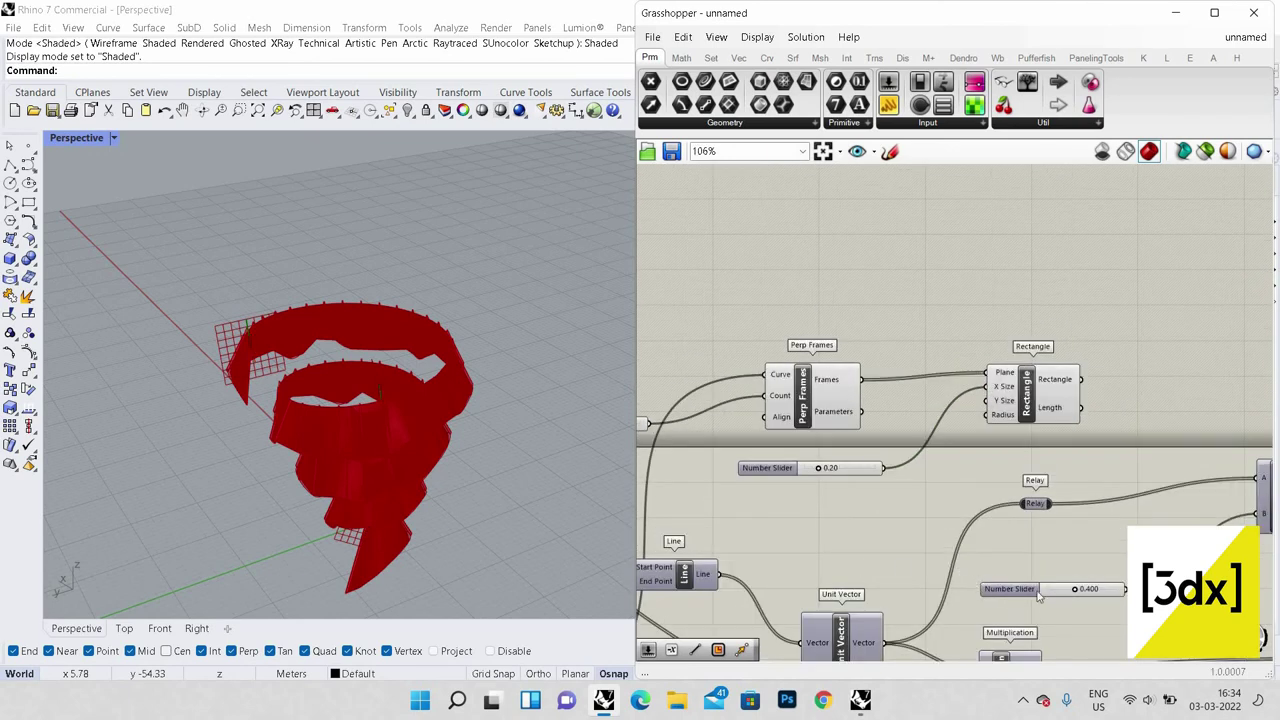
{"action": "left_click_drag", "start_coordinate": [1037, 592], "coordinate": [755, 500]}
{"action": "double_click", "coordinate": [763, 499]}
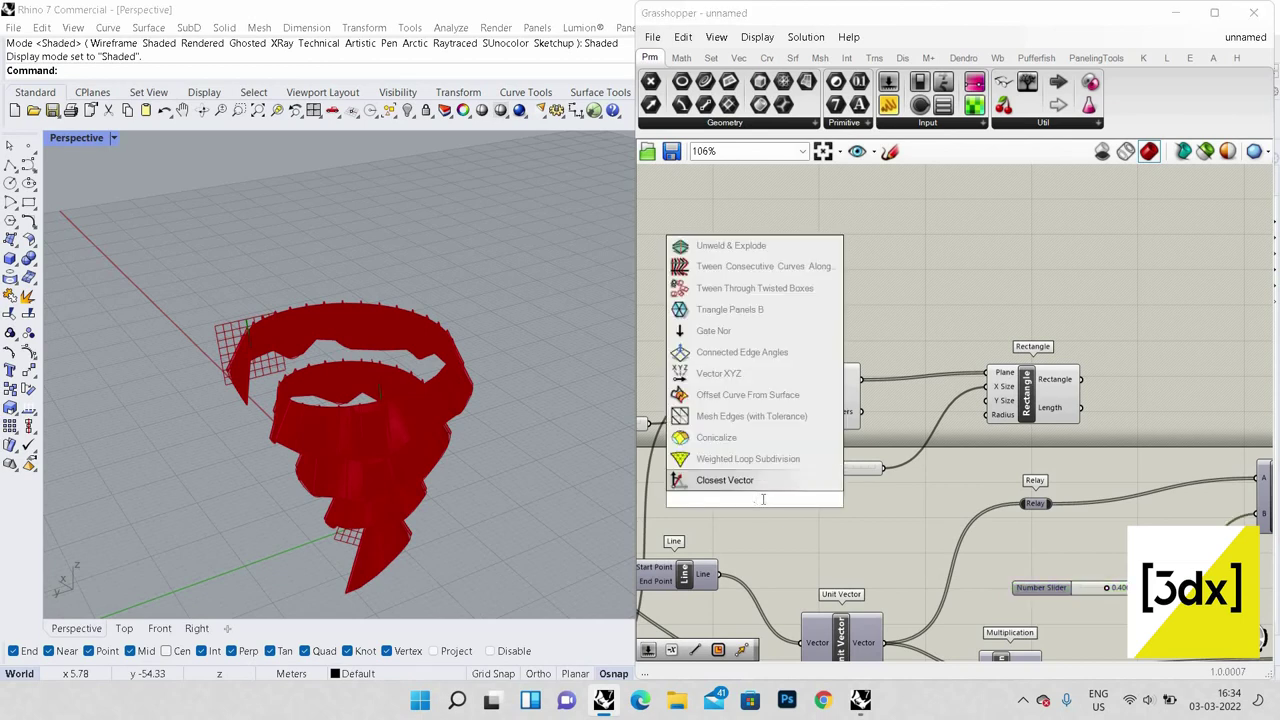
{"action": "type", "text": "3"}
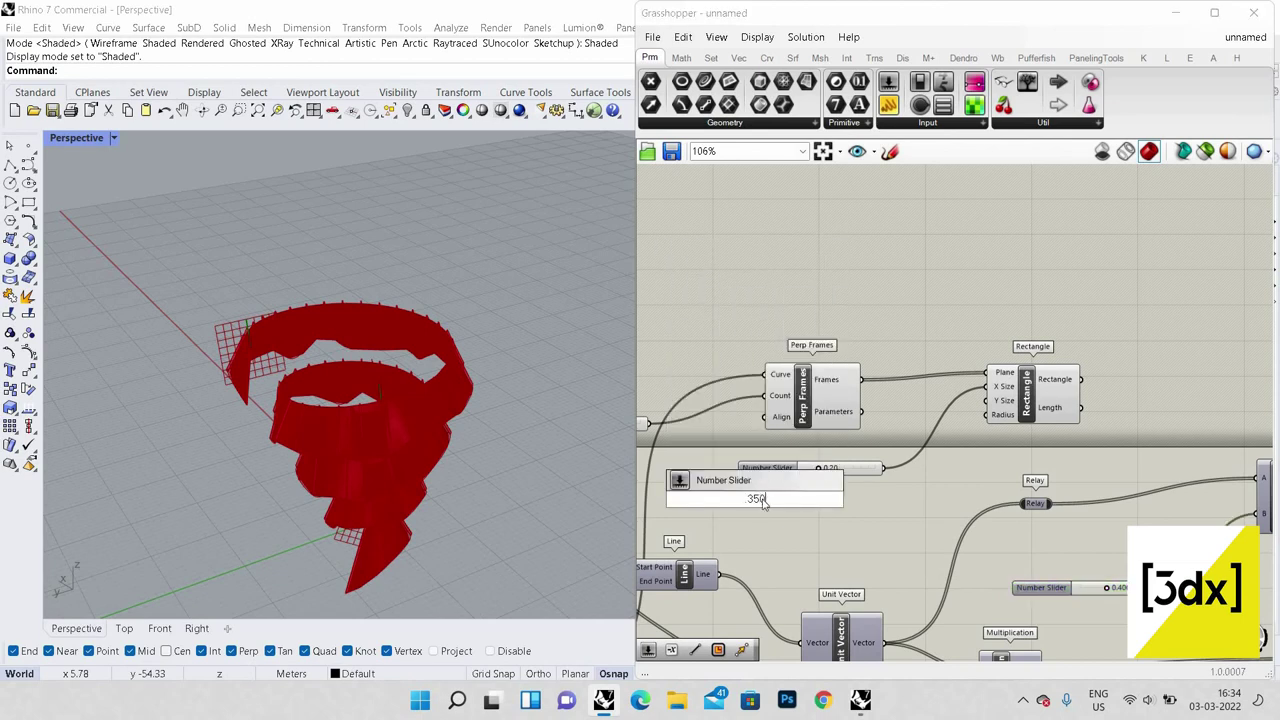
{"action": "type", "text": "50"}
{"action": "key", "text": "Return"}
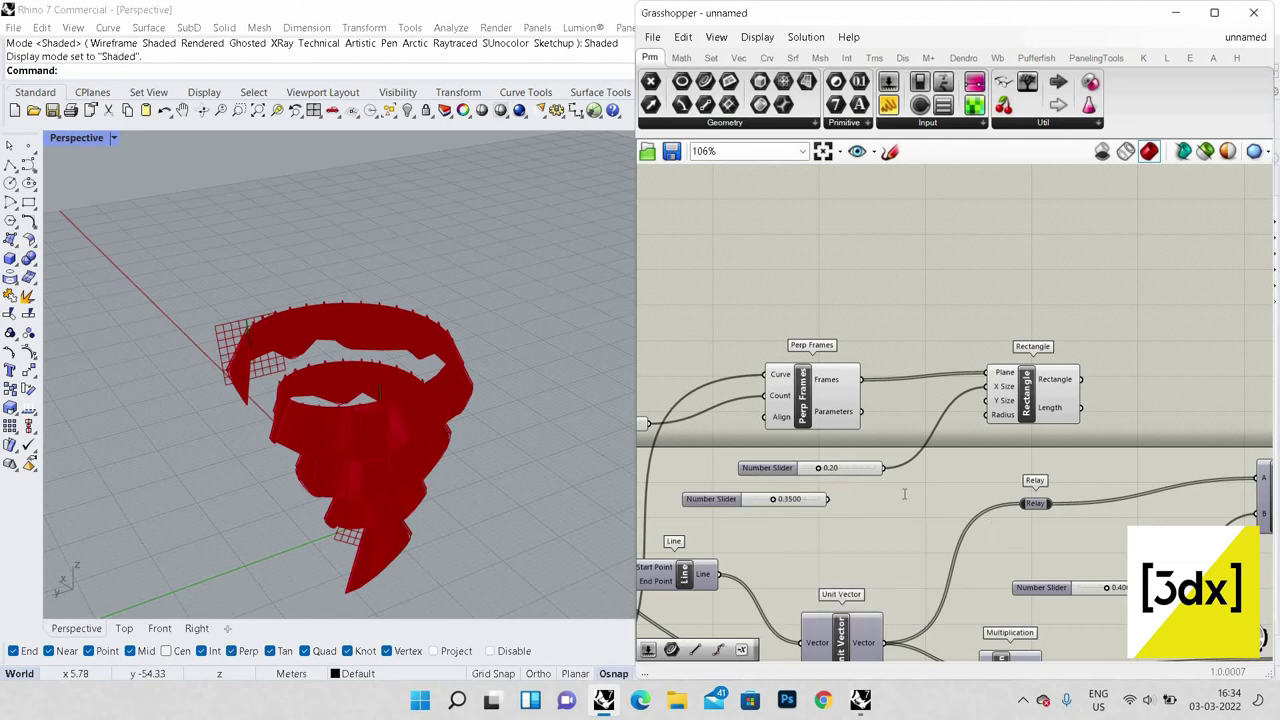
Step: Add a Negative component, feed it the 0.3500 slider, and connect its Result to the Rectangle's Y Size input
{"action": "double_click", "coordinate": [904, 493]}
{"action": "type", "text": "neg"}
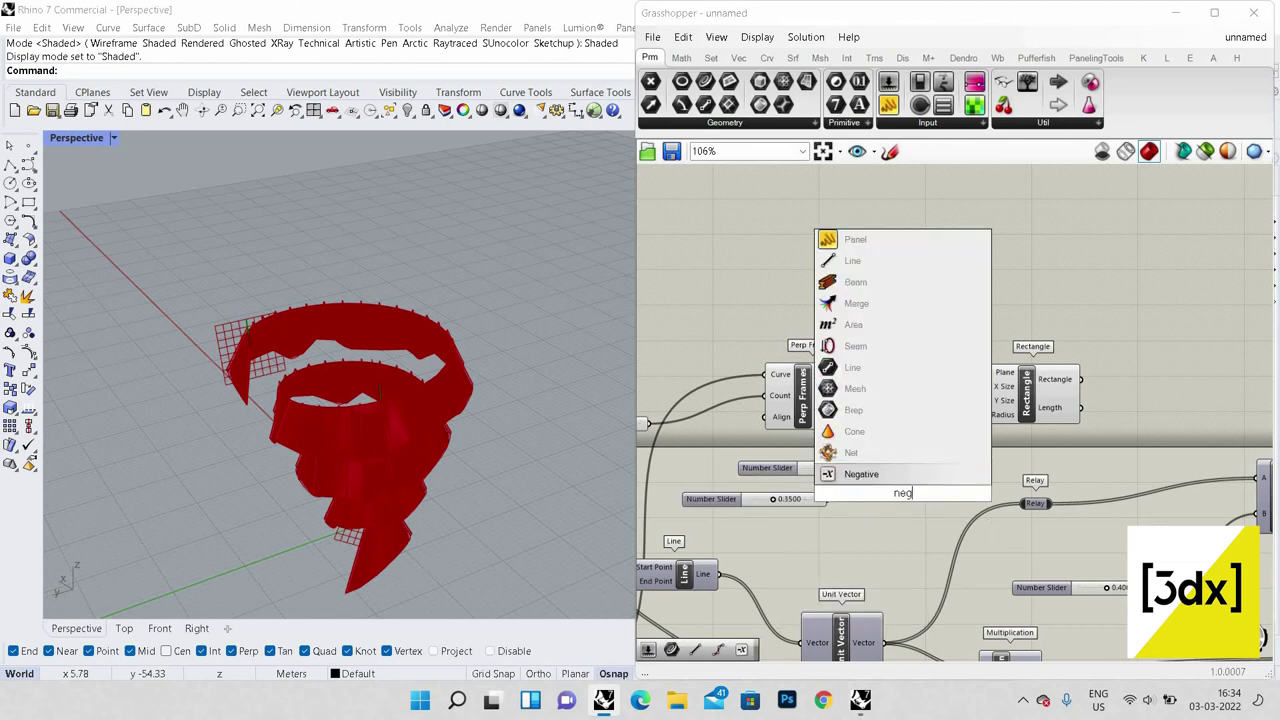
{"action": "key", "text": "Return"}
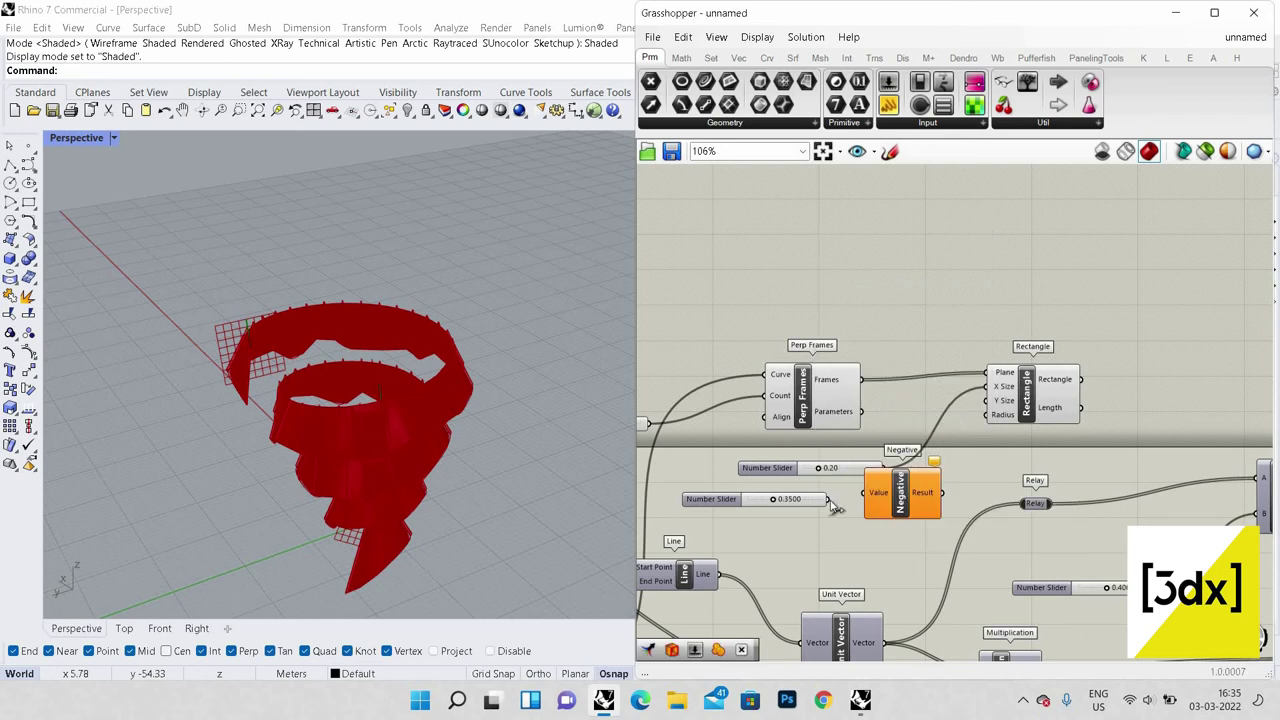
{"action": "left_click_drag", "start_coordinate": [827, 499], "coordinate": [866, 492]}
{"action": "left_click_drag", "start_coordinate": [981, 437], "coordinate": [986, 401]}
{"action": "scroll", "coordinate": [1100, 403], "scroll_direction": "down", "scroll_amount": 3}
{"action": "scroll", "coordinate": [1101, 409], "scroll_direction": "up", "scroll_amount": 2}
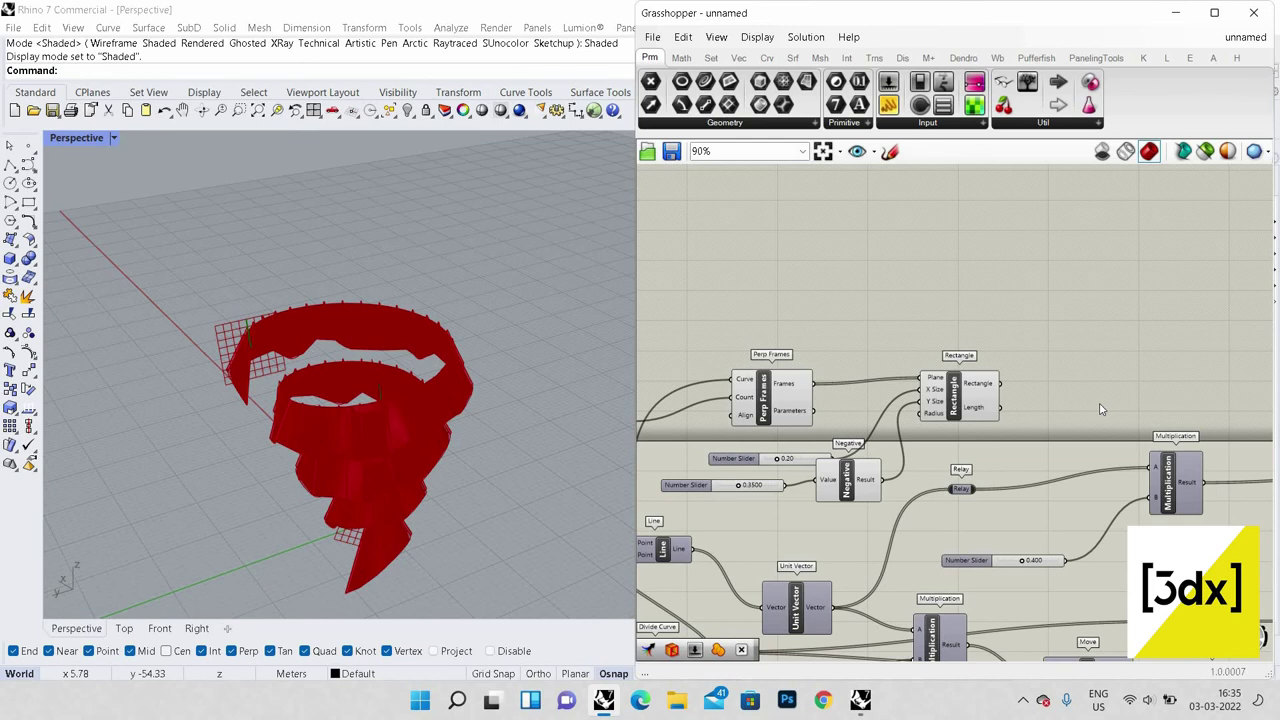
{"action": "left_click", "coordinate": [935, 417]}
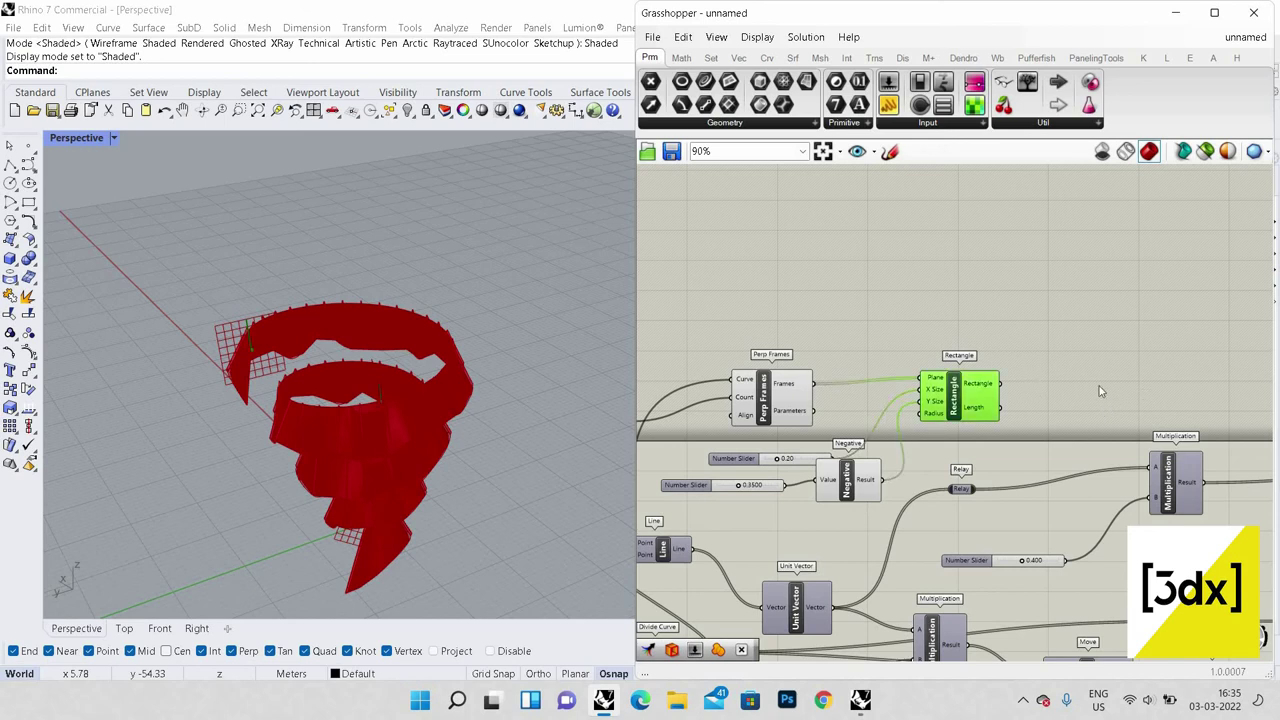
{"action": "left_click", "coordinate": [1038, 405]}
Step: Add a Sweep2 component and place it well beyond the Rectangle component
{"action": "scroll", "coordinate": [1090, 382], "scroll_direction": "down", "scroll_amount": 2}
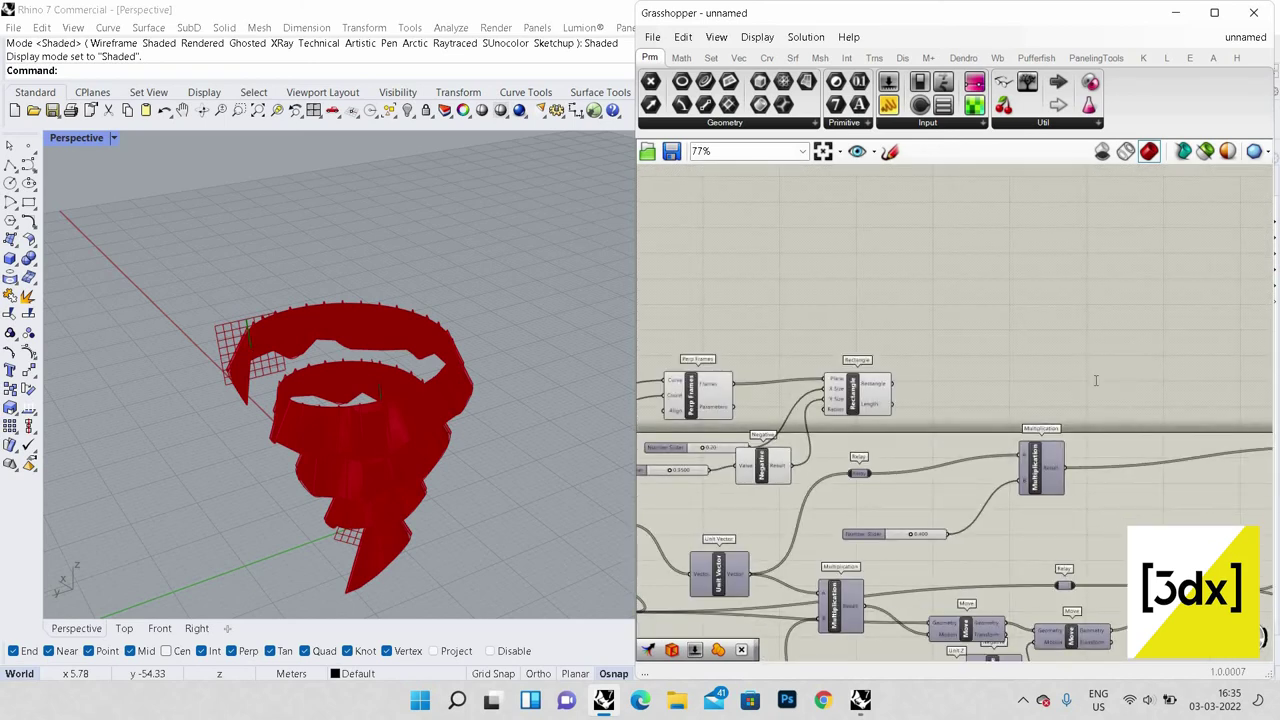
{"action": "double_click", "coordinate": [1095, 380]}
{"action": "type", "text": "swee"}
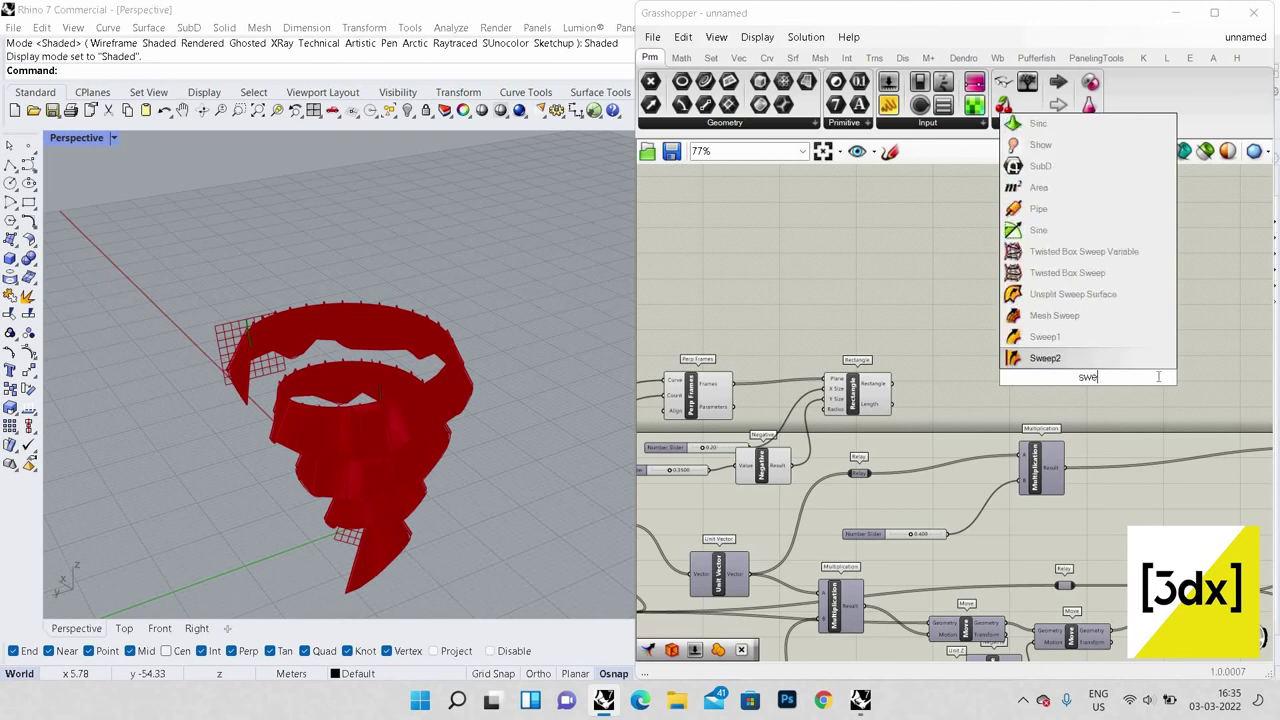
{"action": "left_click", "coordinate": [1140, 362]}
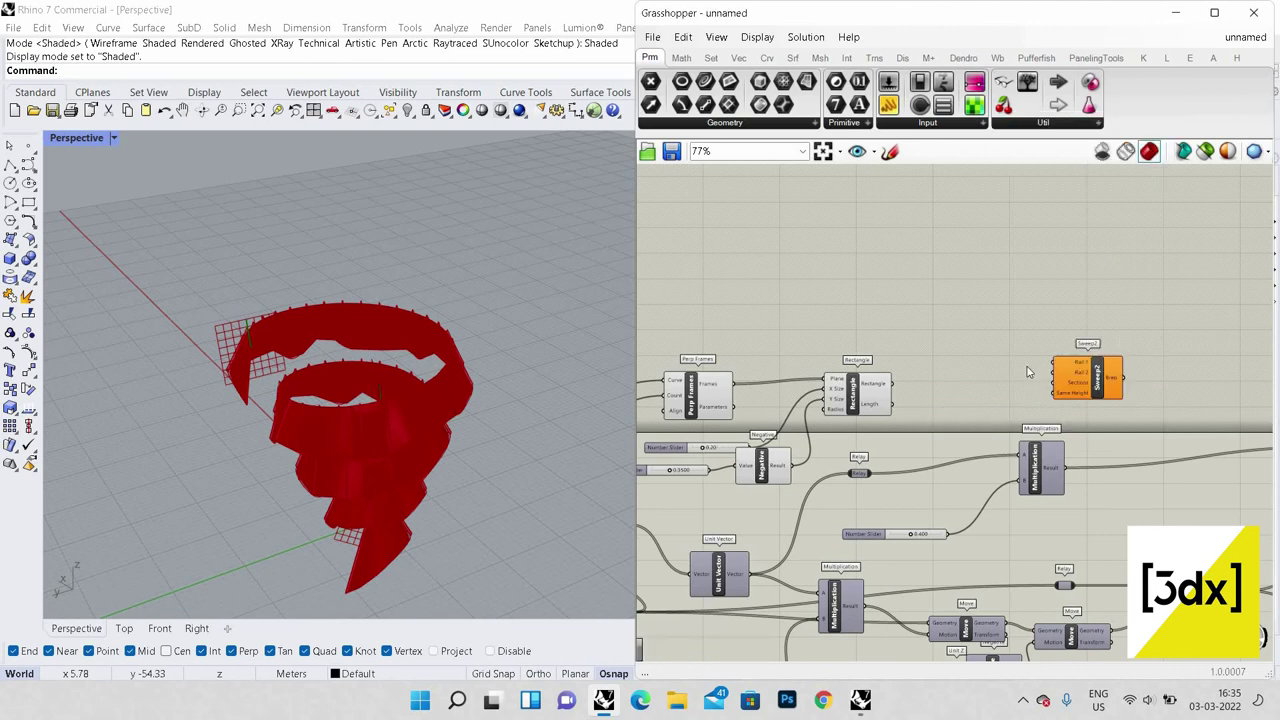
{"action": "left_click_drag", "start_coordinate": [1090, 378], "coordinate": [1154, 343]}
Step: Spread out the Rectangle, its 0.20 slider, the Negative component and Sweep2 to free space between them
{"action": "left_click_drag", "start_coordinate": [855, 392], "coordinate": [903, 315]}
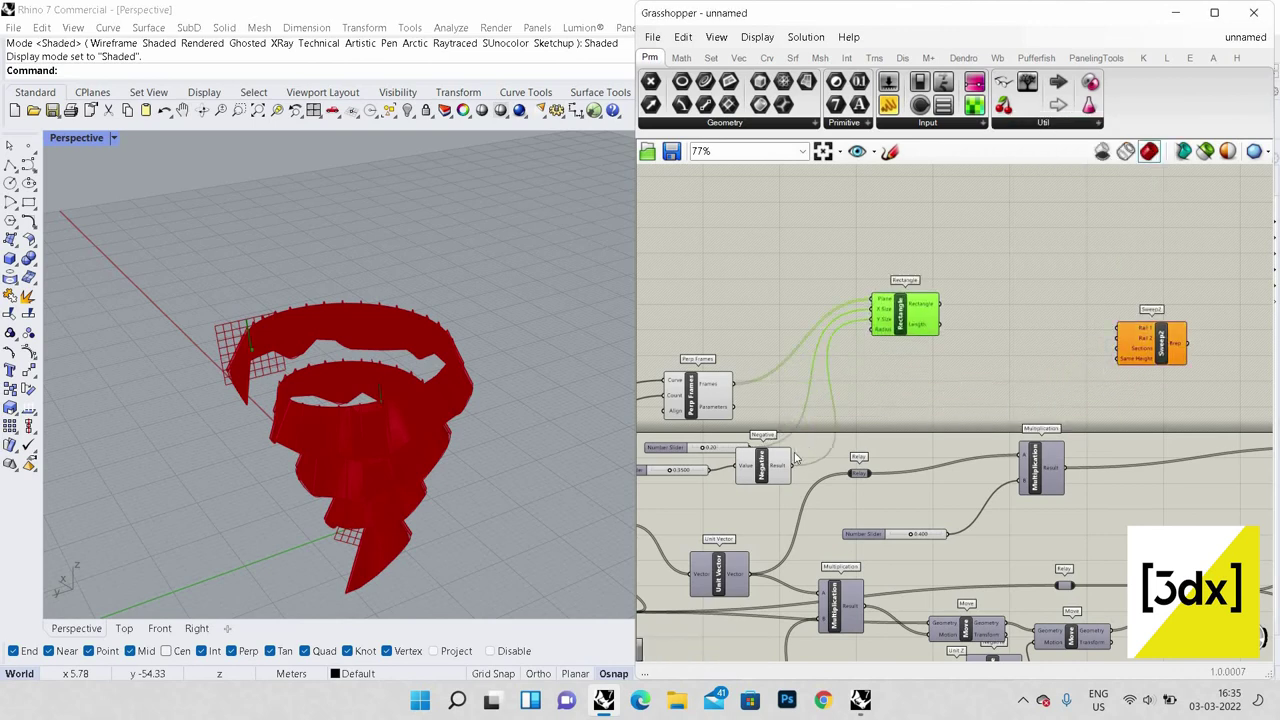
{"action": "left_click_drag", "start_coordinate": [668, 447], "coordinate": [668, 428]}
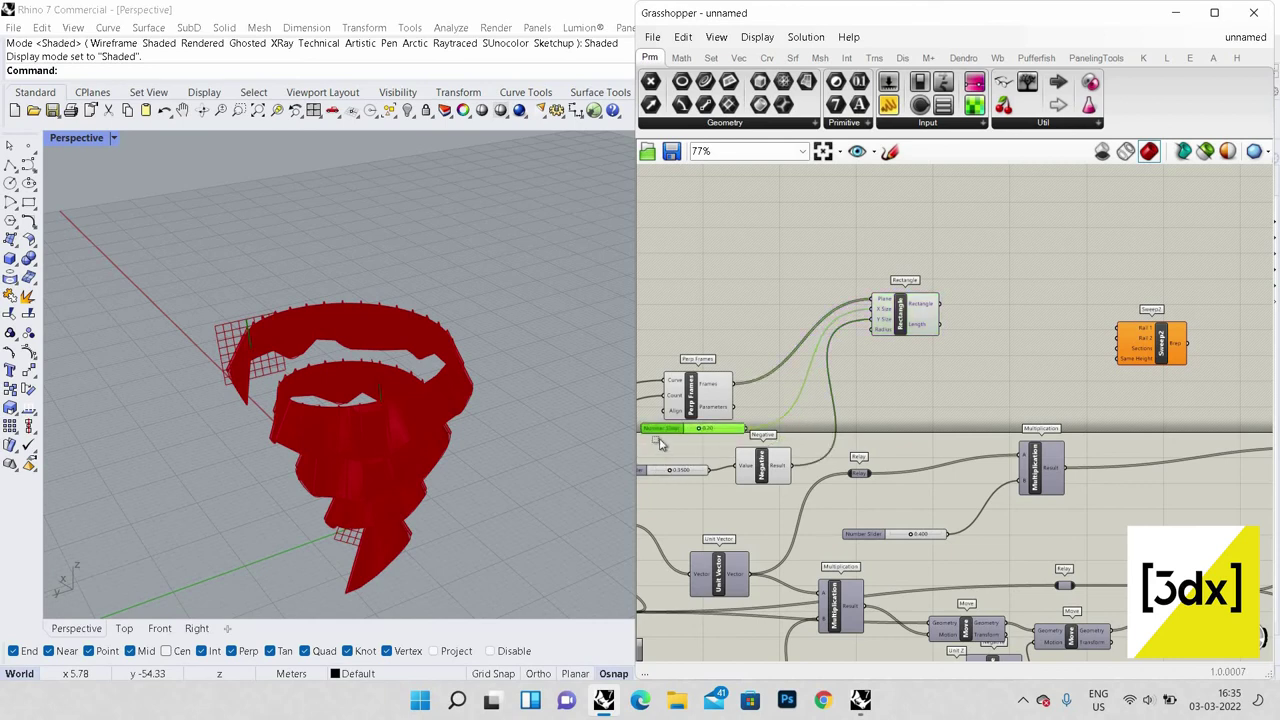
{"action": "left_click", "coordinate": [659, 446]}
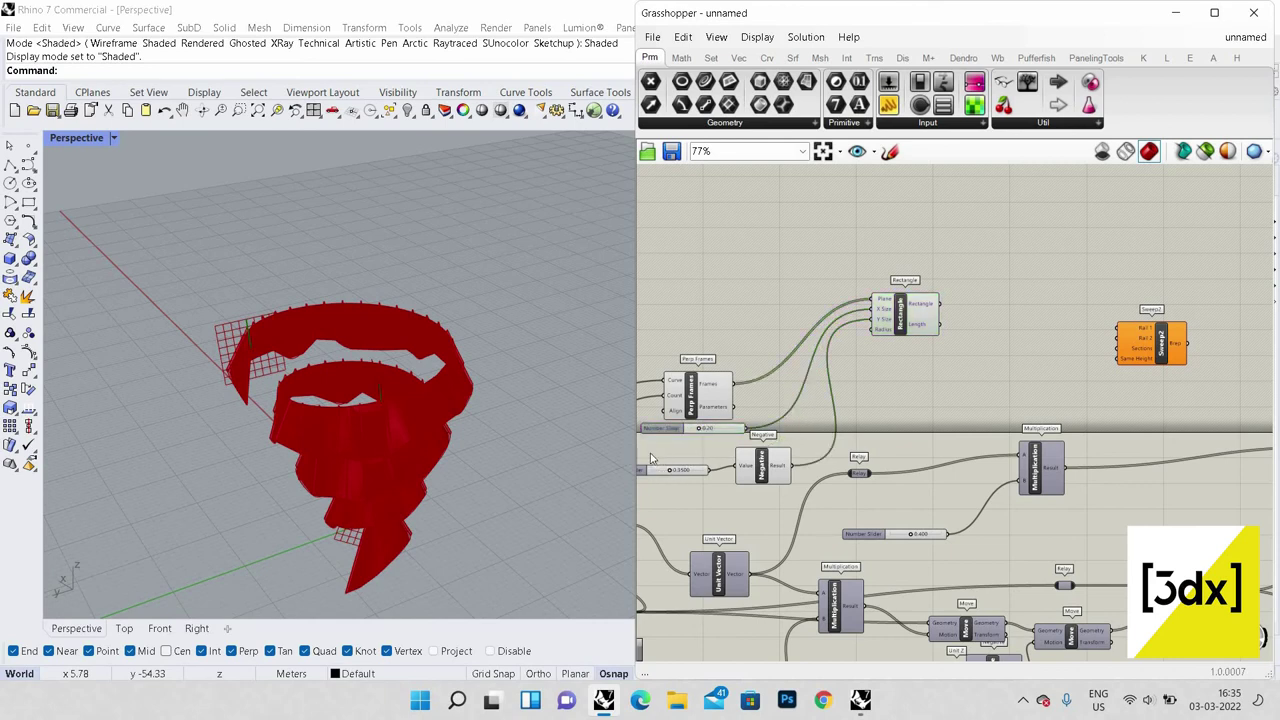
{"action": "left_click_drag", "start_coordinate": [703, 470], "coordinate": [722, 449]}
{"action": "scroll", "coordinate": [713, 463], "scroll_direction": "down", "scroll_amount": 3}
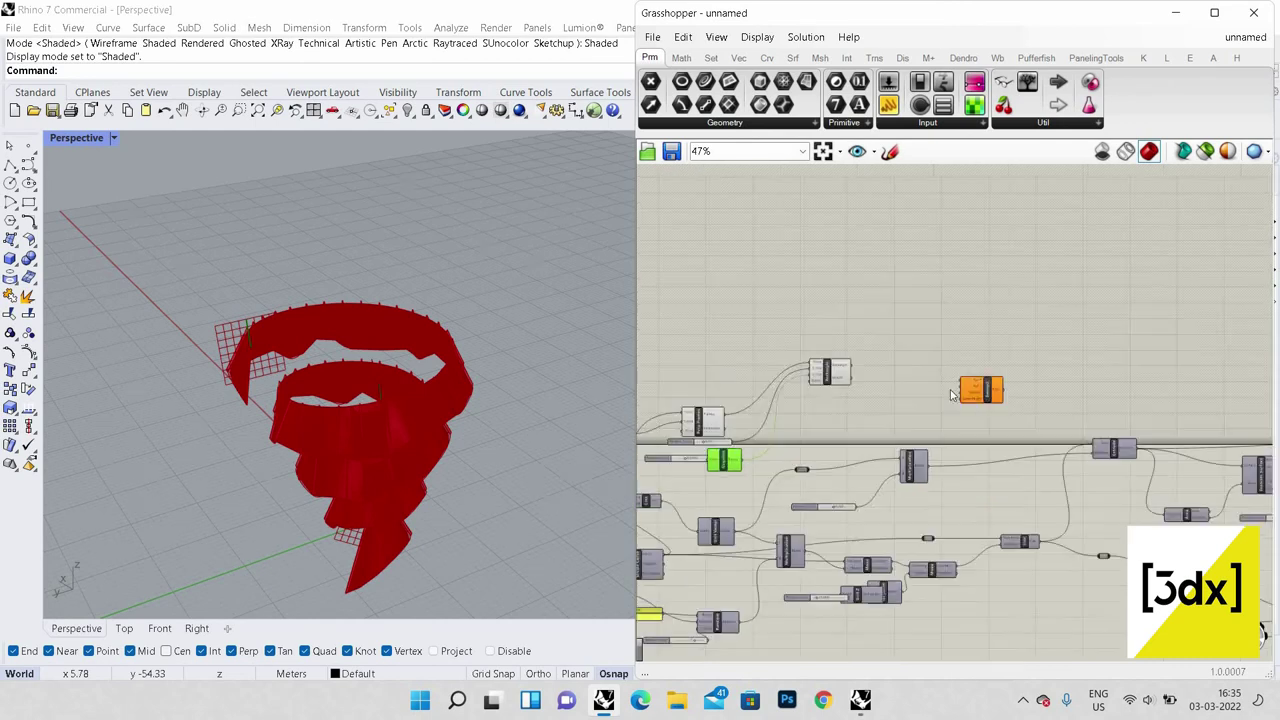
{"action": "scroll", "coordinate": [1082, 445], "scroll_direction": "up", "scroll_amount": 2}
{"action": "left_click_drag", "start_coordinate": [942, 371], "coordinate": [1038, 330]}
Step: Locate and select the Spirale component to examine which curve feeds Perp Frames
{"action": "scroll", "coordinate": [1195, 402], "scroll_direction": "down", "scroll_amount": 4}
{"action": "scroll", "coordinate": [971, 476], "scroll_direction": "up", "scroll_amount": 4}
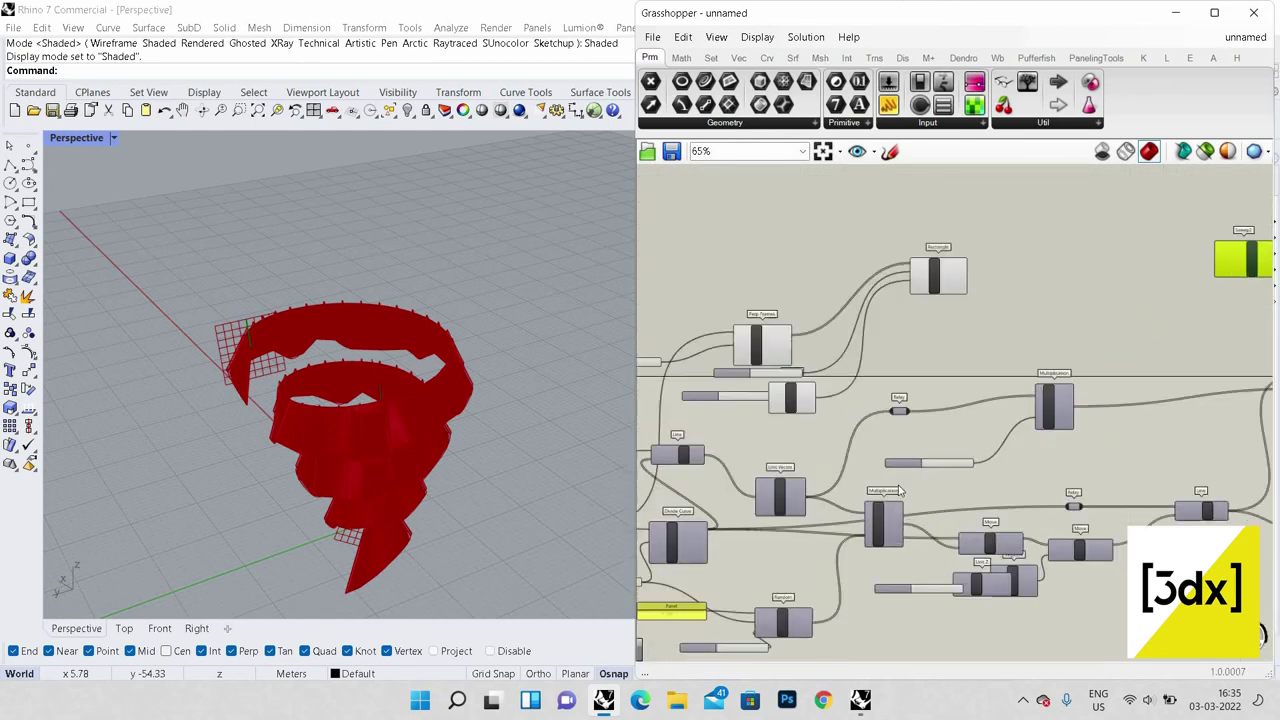
{"action": "scroll", "coordinate": [900, 490], "scroll_direction": "up", "scroll_amount": 1}
{"action": "scroll", "coordinate": [912, 492], "scroll_direction": "down", "scroll_amount": 2}
{"action": "scroll", "coordinate": [680, 553], "scroll_direction": "up", "scroll_amount": 2}
{"action": "scroll", "coordinate": [965, 510], "scroll_direction": "down", "scroll_amount": 4}
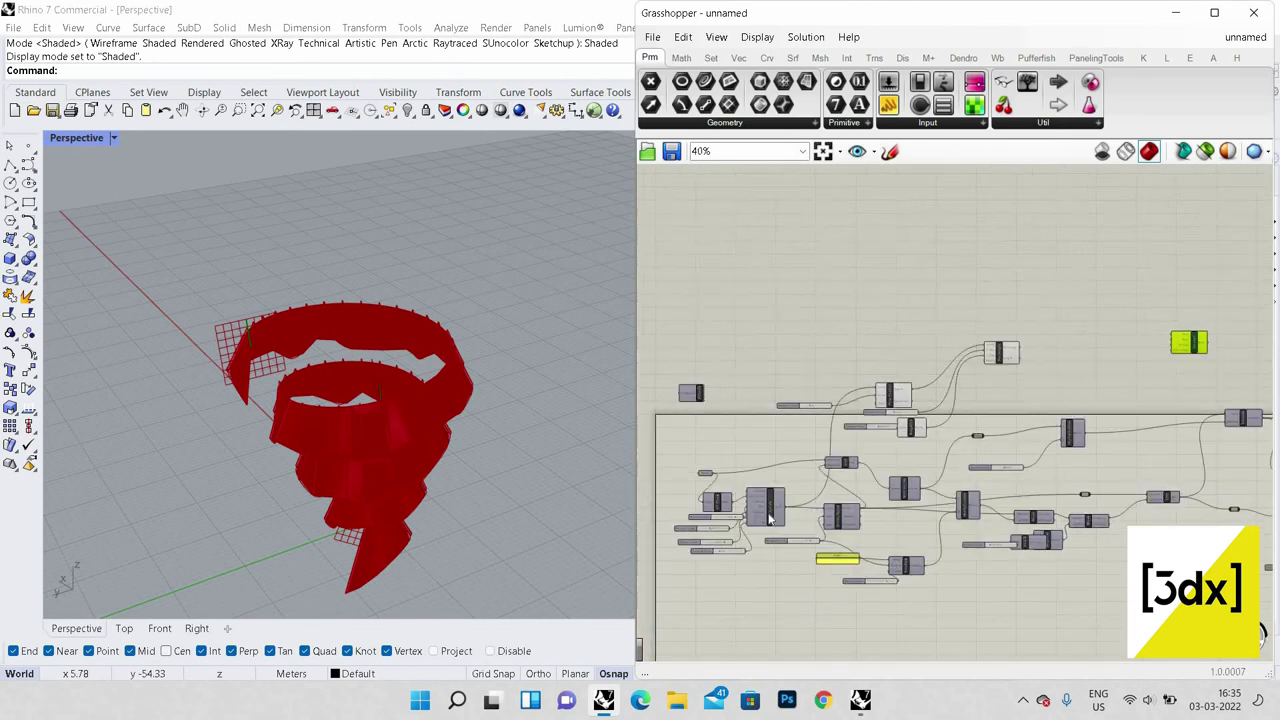
{"action": "scroll", "coordinate": [768, 518], "scroll_direction": "up", "scroll_amount": 2}
{"action": "left_click", "coordinate": [768, 518]}
{"action": "scroll", "coordinate": [776, 515], "scroll_direction": "down", "scroll_amount": 3}
{"action": "scroll", "coordinate": [778, 516], "scroll_direction": "up", "scroll_amount": 2}
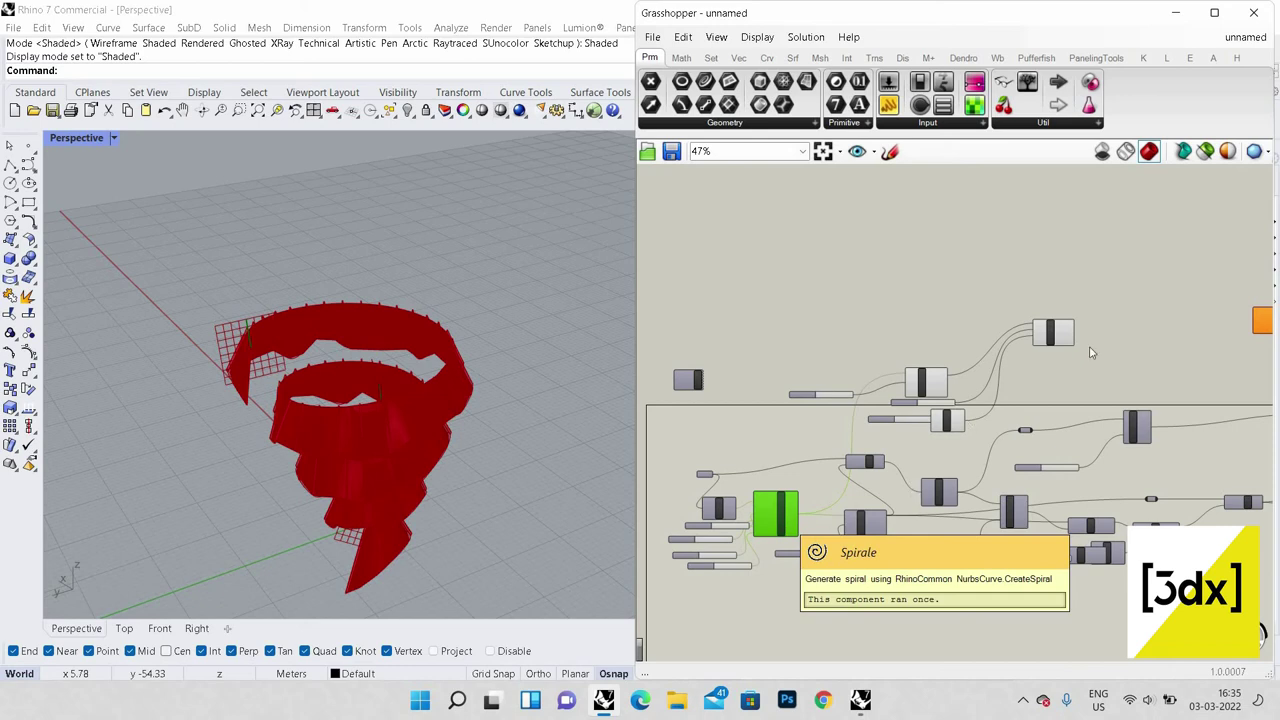
Step: Add an Offset Curve component between the Rectangle and Sweep2 components, slightly below them
{"action": "scroll", "coordinate": [1147, 352], "scroll_direction": "up", "scroll_amount": 3}
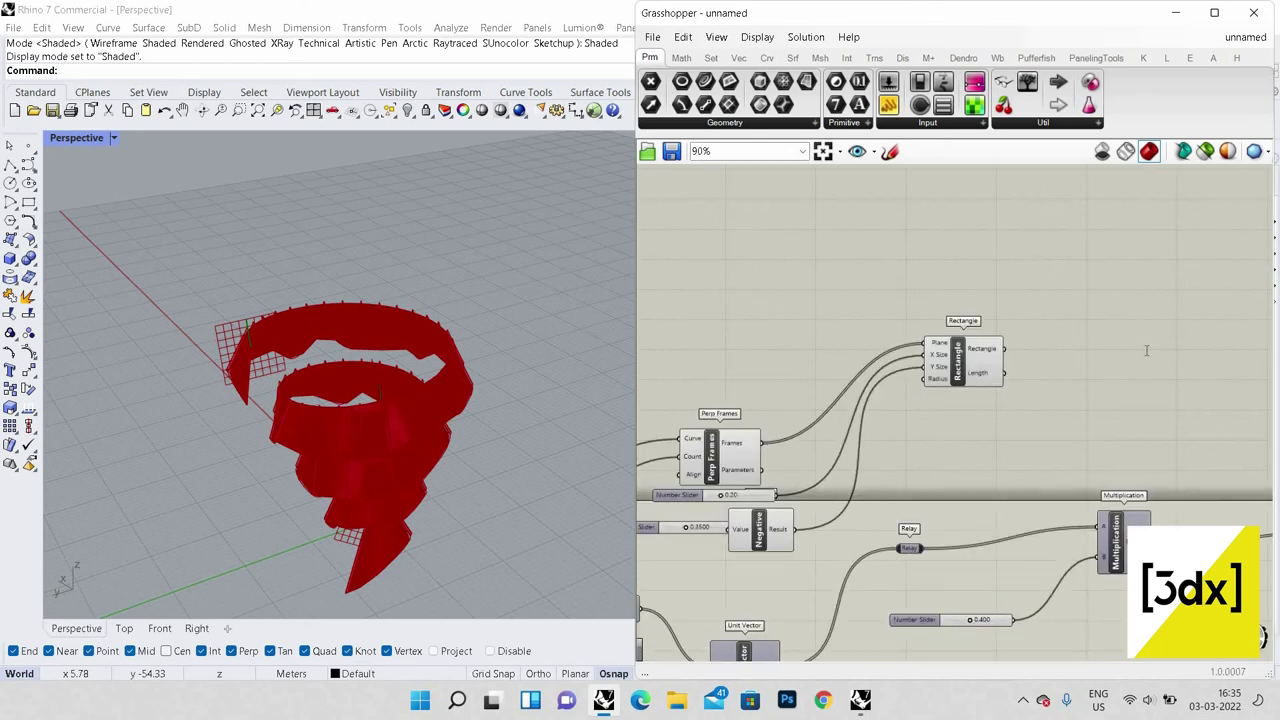
{"action": "double_click", "coordinate": [1147, 350]}
{"action": "type", "text": "offset"}
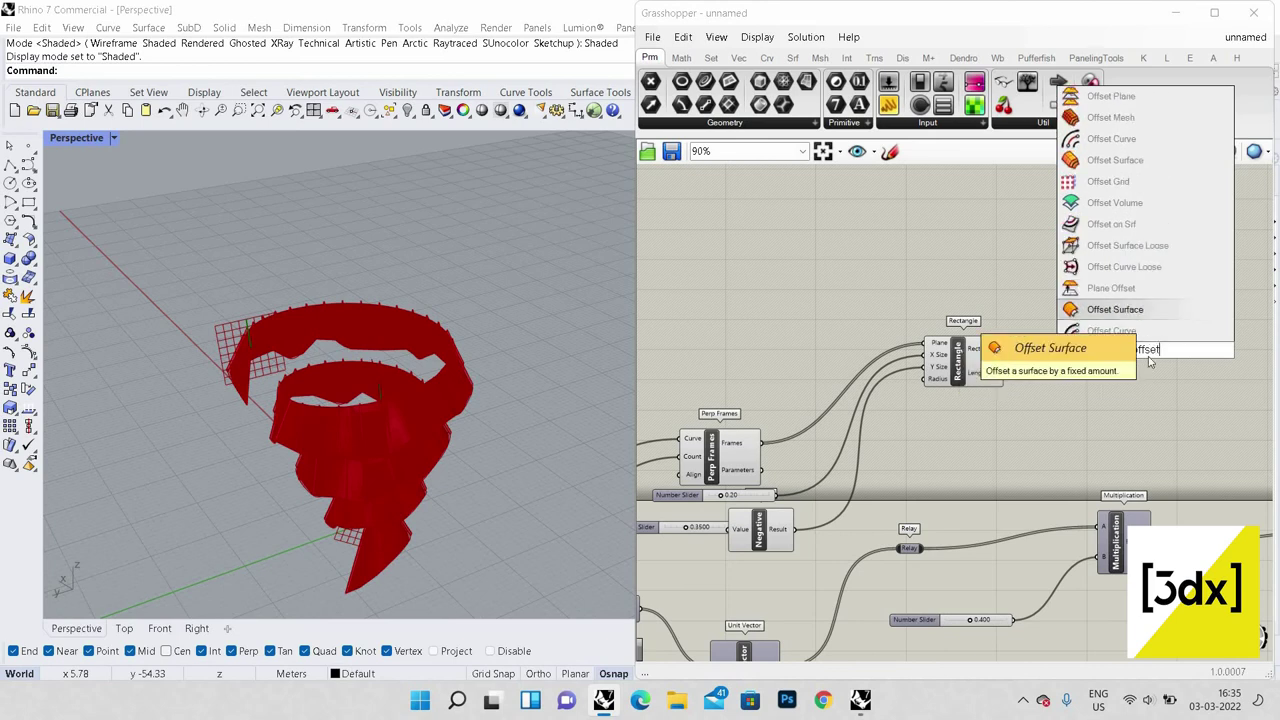
{"action": "left_click", "coordinate": [1148, 332]}
{"action": "left_click_drag", "start_coordinate": [1148, 345], "coordinate": [1158, 430]}
{"action": "scroll", "coordinate": [1074, 383], "scroll_direction": "up", "scroll_amount": 1}
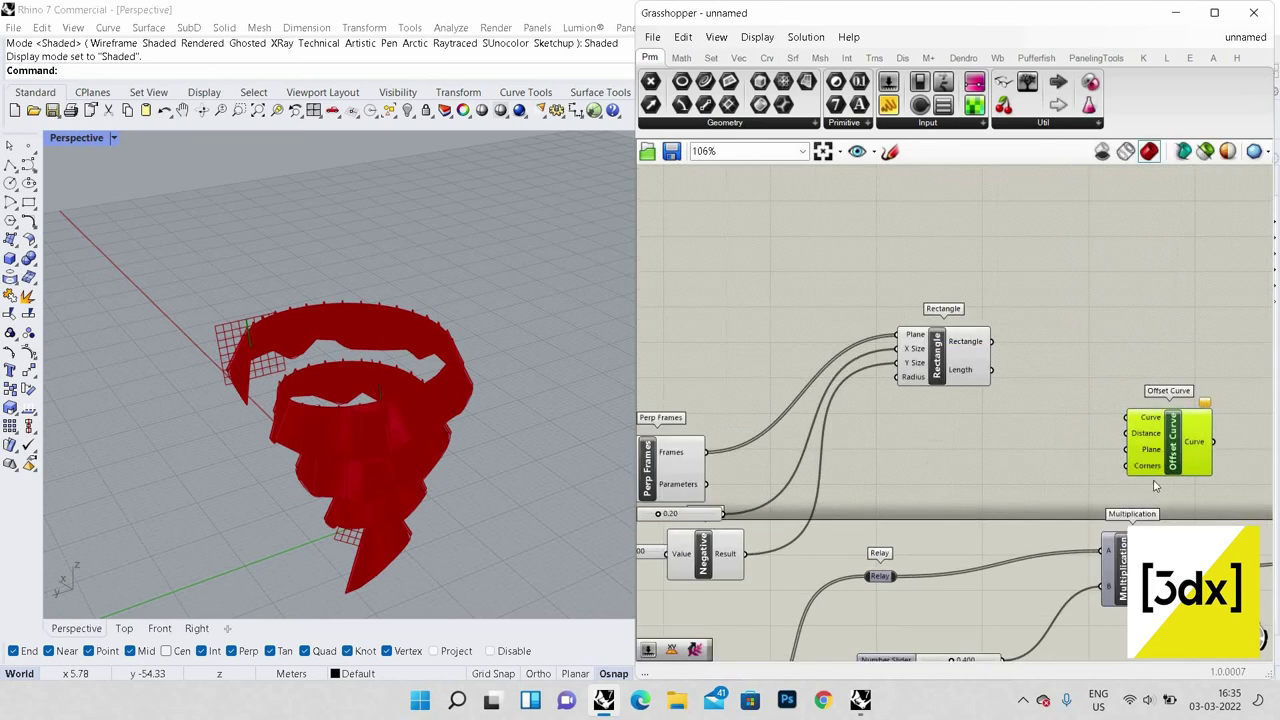
Step: Connect the Spirale curve to Offset Curve's Curve input and the 0.20 slider to its Distance input
{"action": "scroll", "coordinate": [1130, 465], "scroll_direction": "down", "scroll_amount": 3}
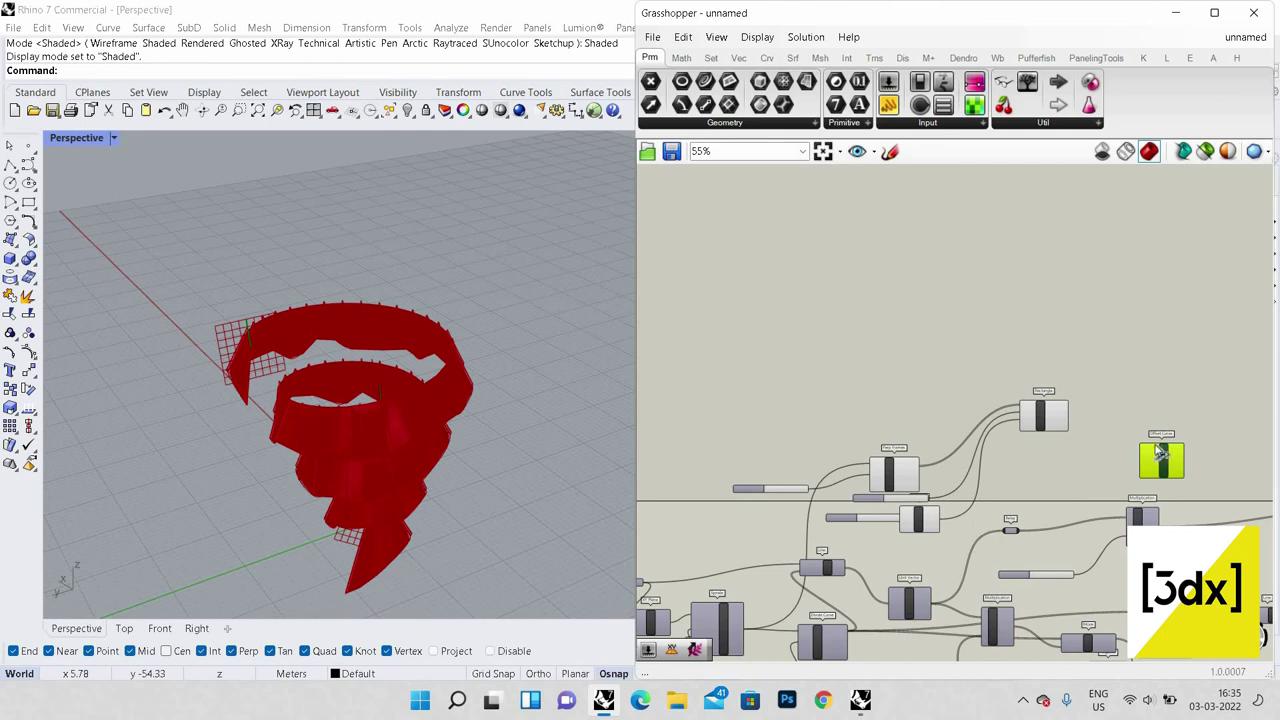
{"action": "scroll", "coordinate": [1127, 462], "scroll_direction": "up", "scroll_amount": 5}
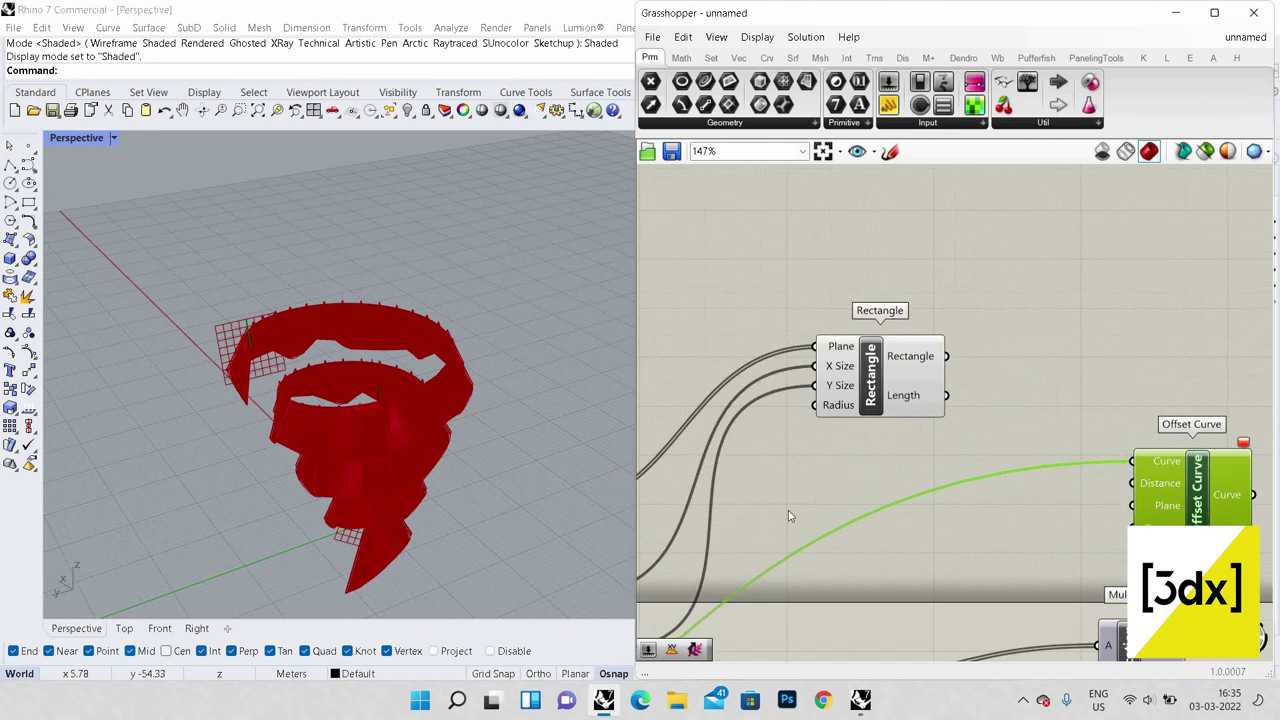
{"action": "scroll", "coordinate": [788, 515], "scroll_direction": "down", "scroll_amount": 2}
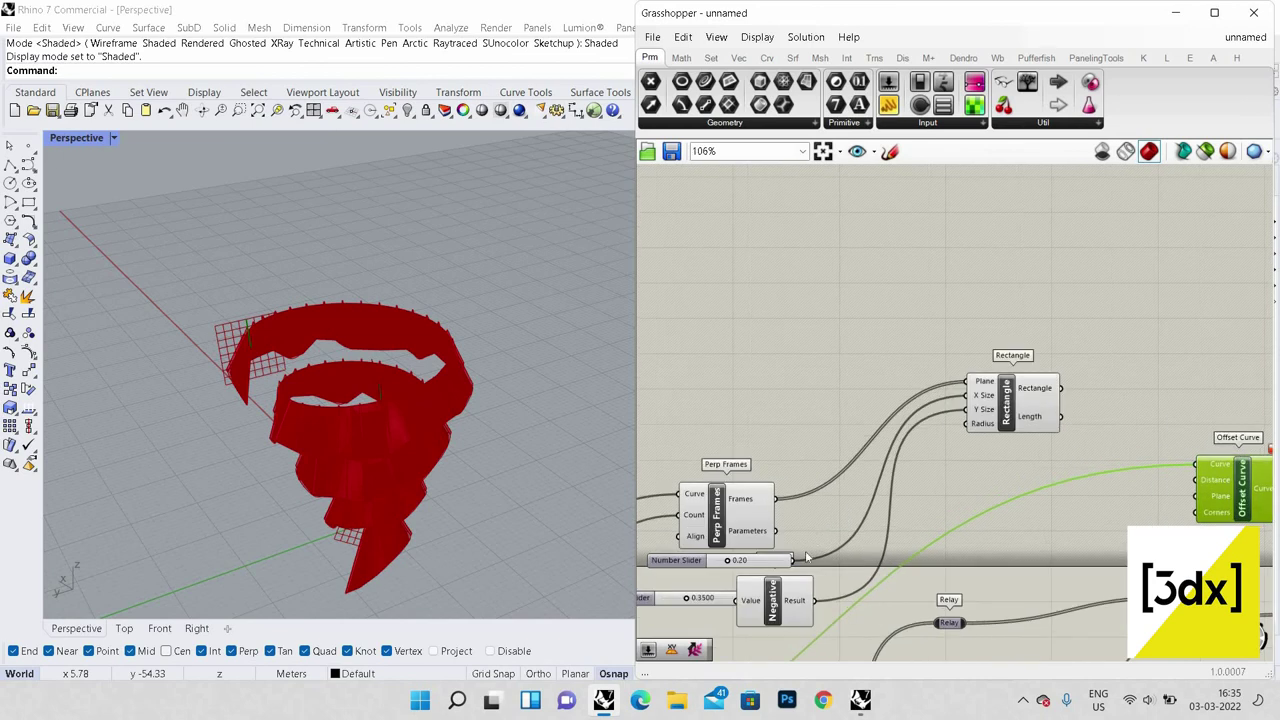
{"action": "left_click_drag", "start_coordinate": [794, 562], "coordinate": [1195, 480]}
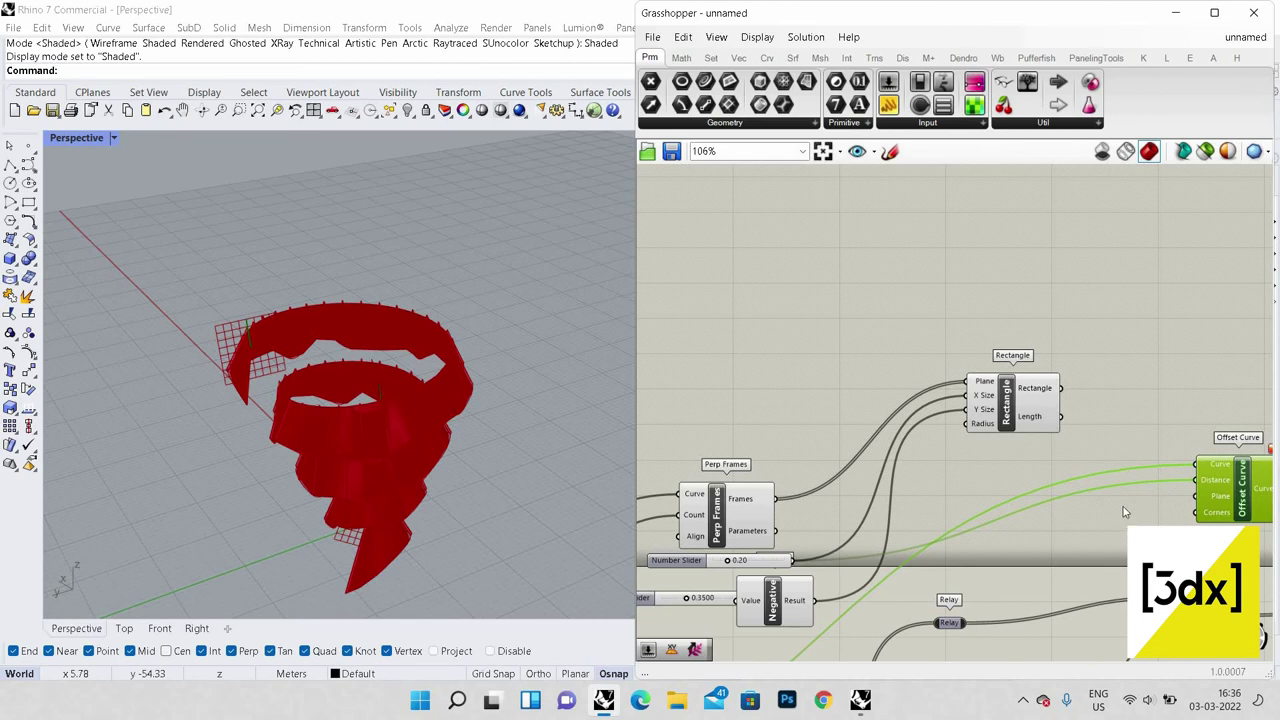
Step: Add an XY Plane component and connect its Plane output to Offset Curve's Plane input
{"action": "scroll", "coordinate": [1042, 537], "scroll_direction": "up", "scroll_amount": 3}
{"action": "double_click", "coordinate": [1042, 537]}
{"action": "type", "text": "xy"}
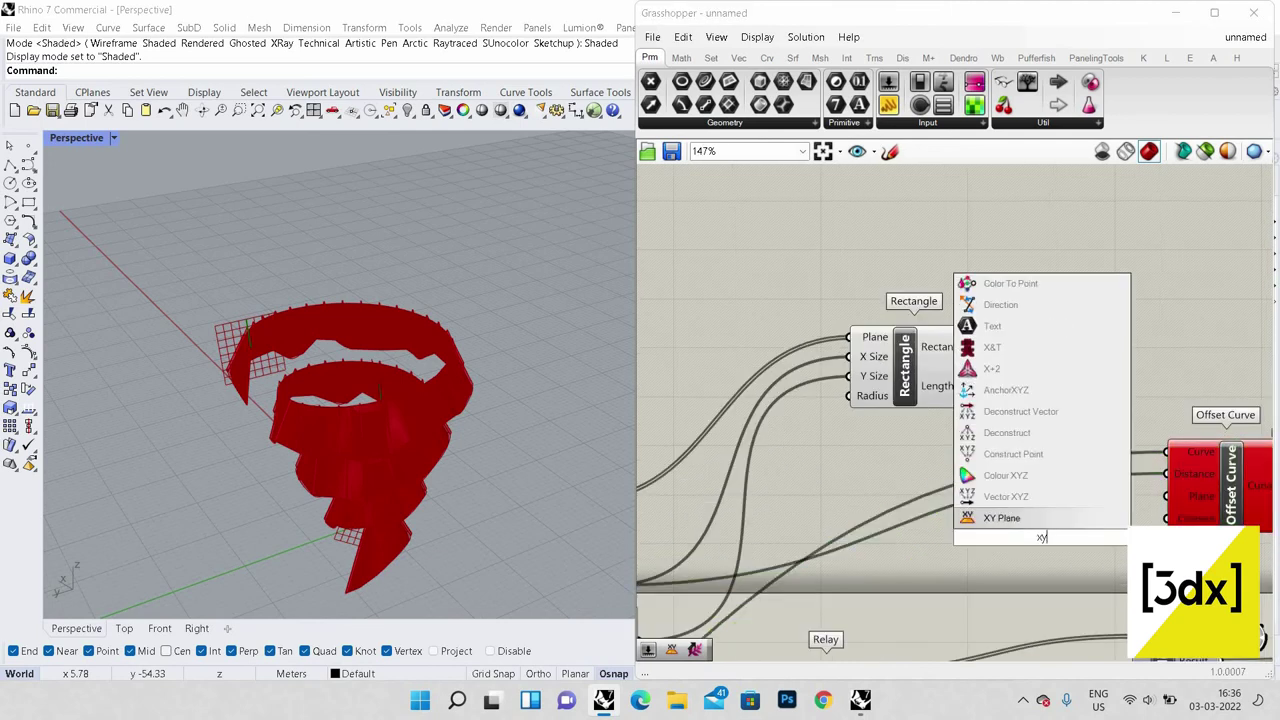
{"action": "left_click", "coordinate": [1061, 527]}
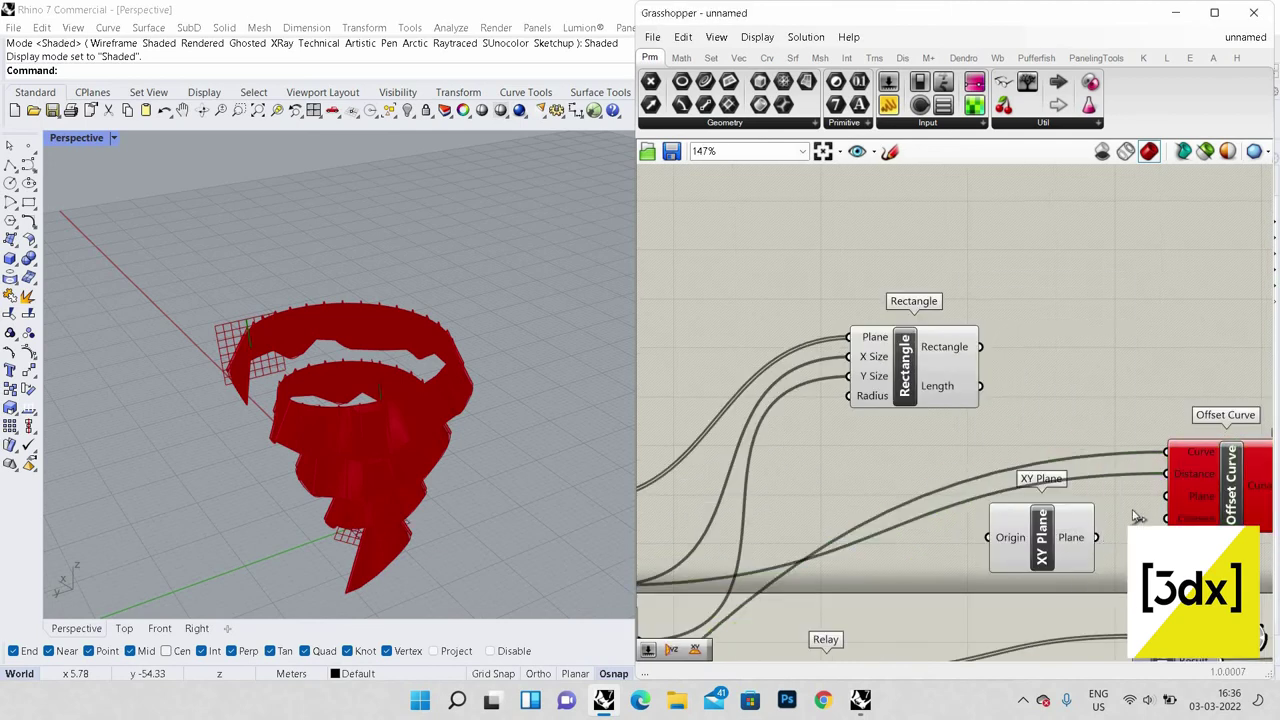
{"action": "left_click_drag", "start_coordinate": [1164, 498], "coordinate": [1096, 537]}
{"action": "scroll", "coordinate": [1138, 504], "scroll_direction": "down", "scroll_amount": 2}
{"action": "right_click_drag", "start_coordinate": [1138, 504], "coordinate": [1000, 518]}
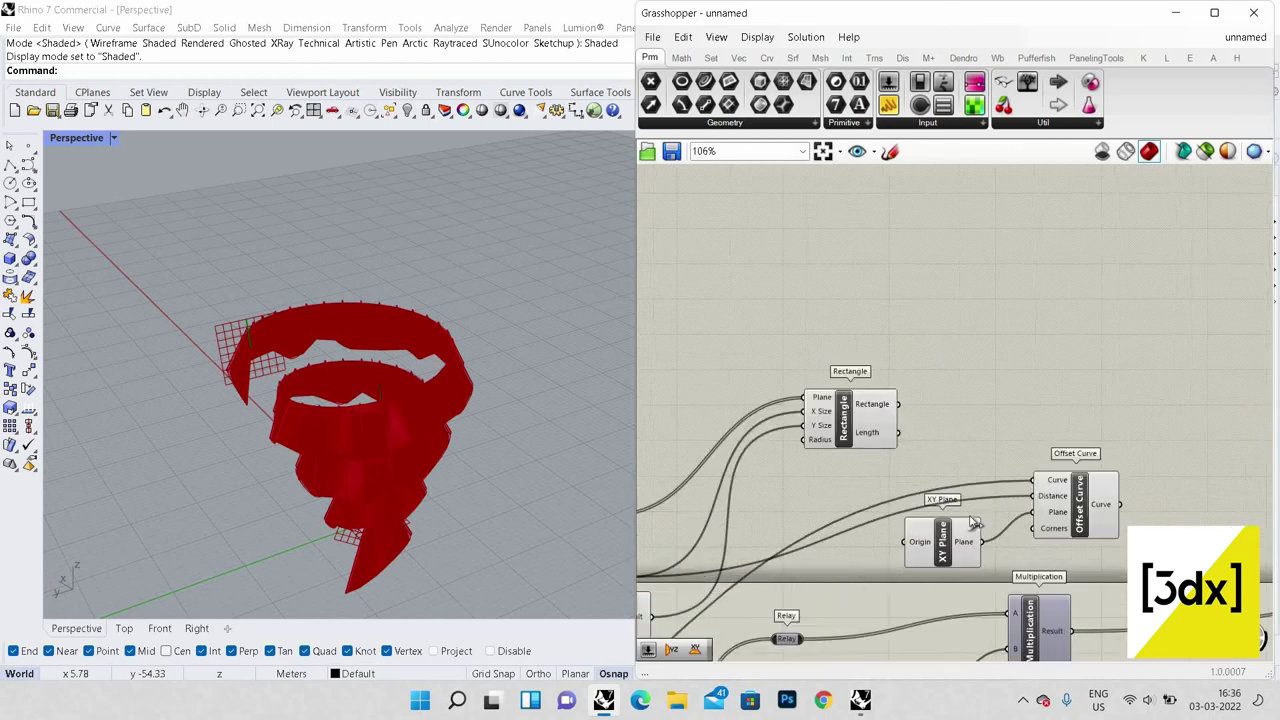
Step: Examine the offset spiral curve along the top edge of the truss surface in the Perspective viewport
{"action": "scroll", "coordinate": [980, 520], "scroll_direction": "up", "scroll_amount": 2}
{"action": "scroll", "coordinate": [561, 399], "scroll_direction": "up", "scroll_amount": 5}
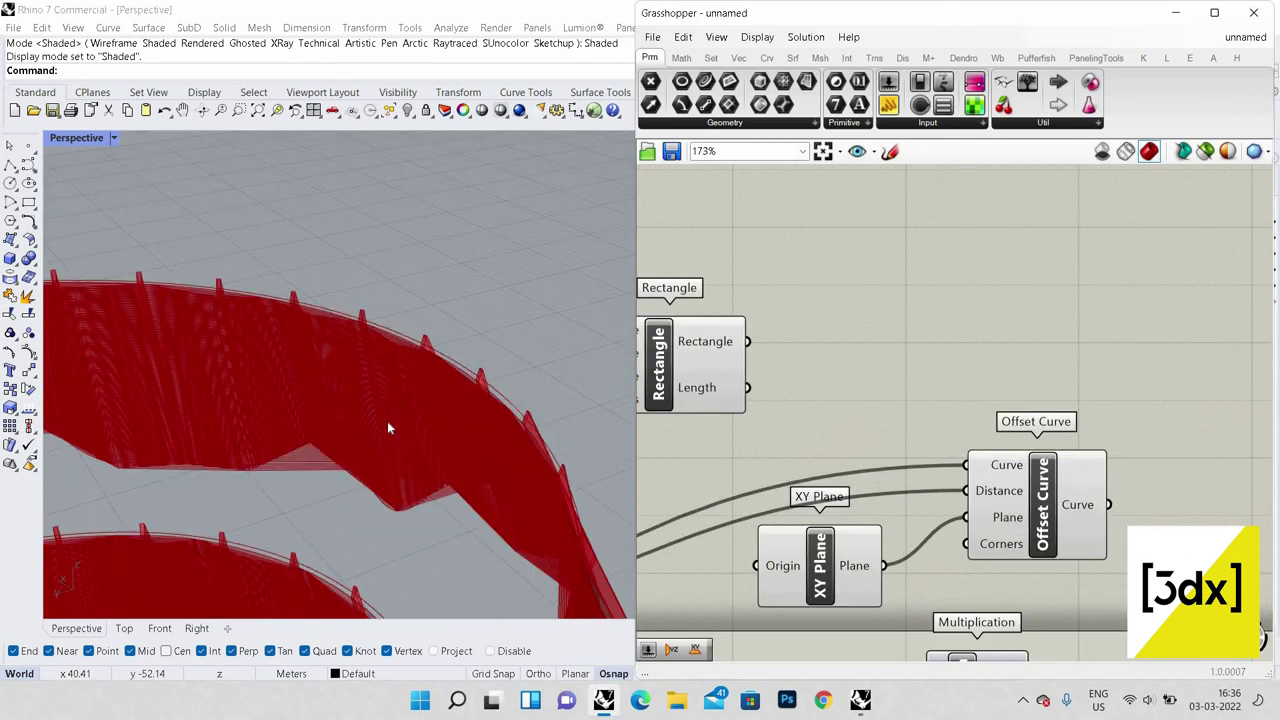
{"action": "scroll", "coordinate": [387, 428], "scroll_direction": "up", "scroll_amount": 5}
{"action": "scroll", "coordinate": [428, 327], "scroll_direction": "down", "scroll_amount": 5}
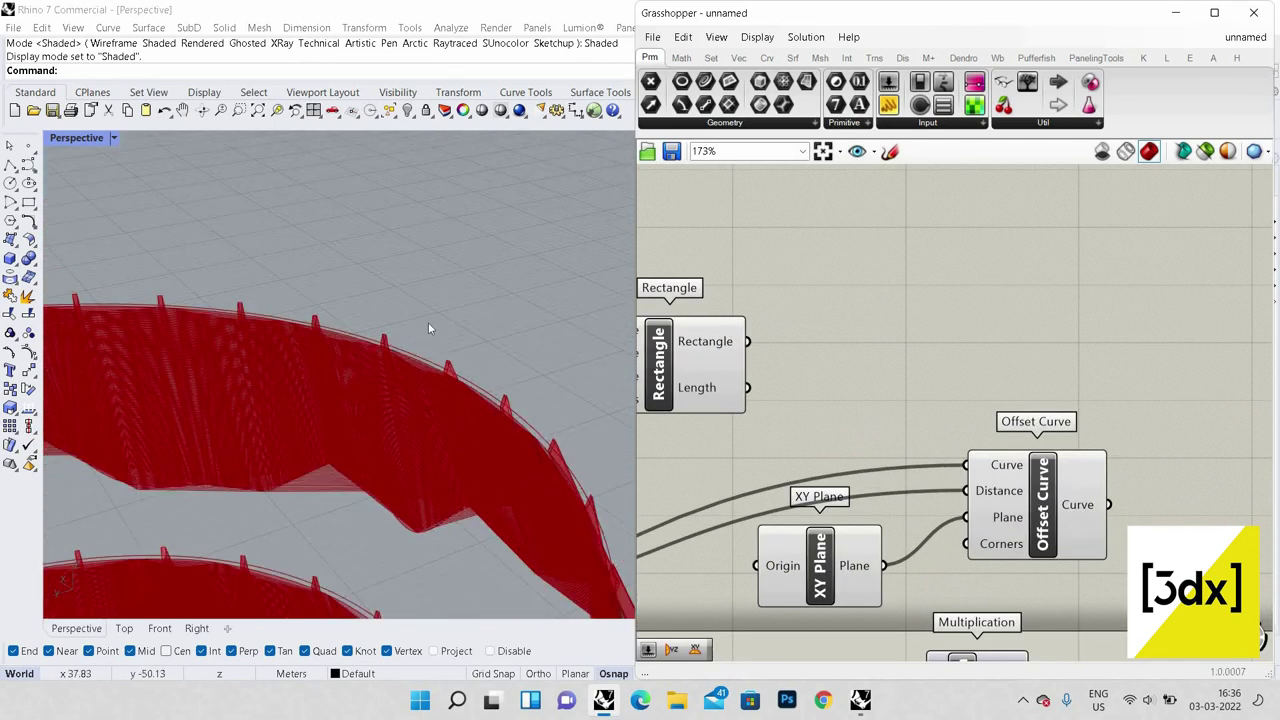
{"action": "scroll", "coordinate": [326, 491], "scroll_direction": "down", "scroll_amount": 5}
{"action": "scroll", "coordinate": [300, 415], "scroll_direction": "up", "scroll_amount": 5}
{"action": "scroll", "coordinate": [254, 417], "scroll_direction": "down", "scroll_amount": 5}
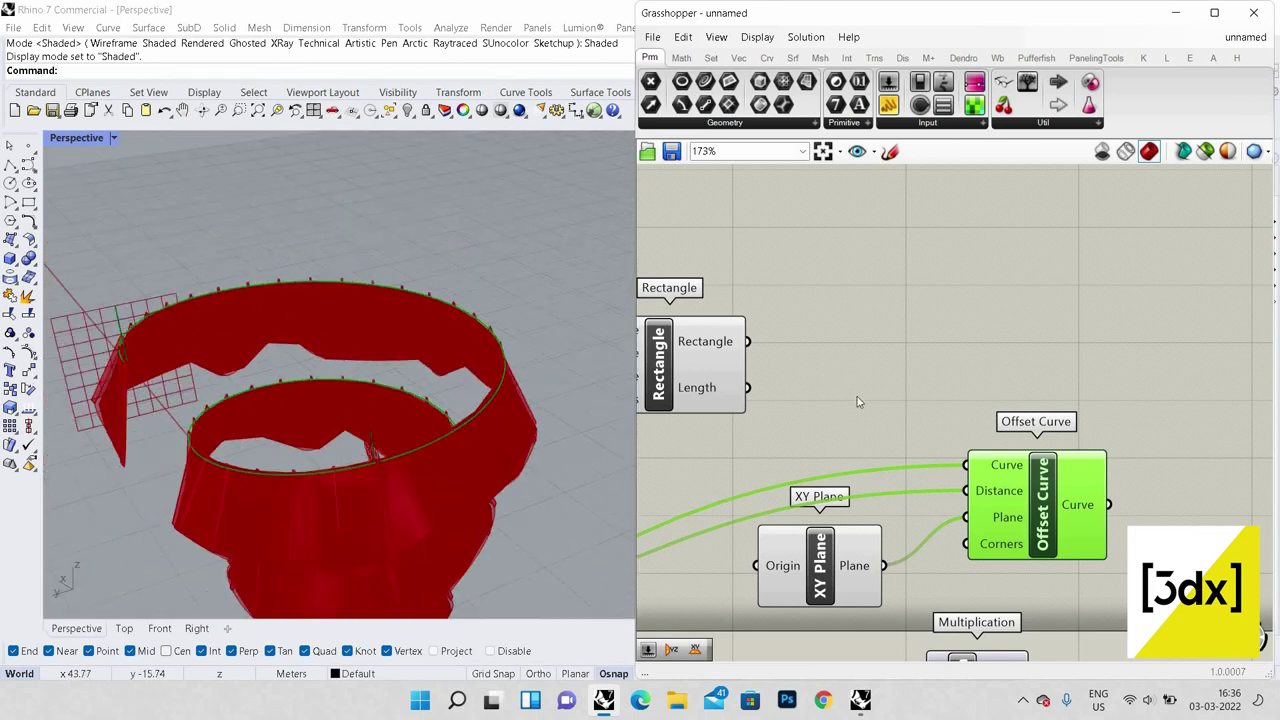
{"action": "left_click", "coordinate": [946, 405]}
Step: Connect the Offset Curve output to Sweep2's Rail 1 input and the Spirale curve to Rail 2
{"action": "scroll", "coordinate": [968, 384], "scroll_direction": "down", "scroll_amount": 4}
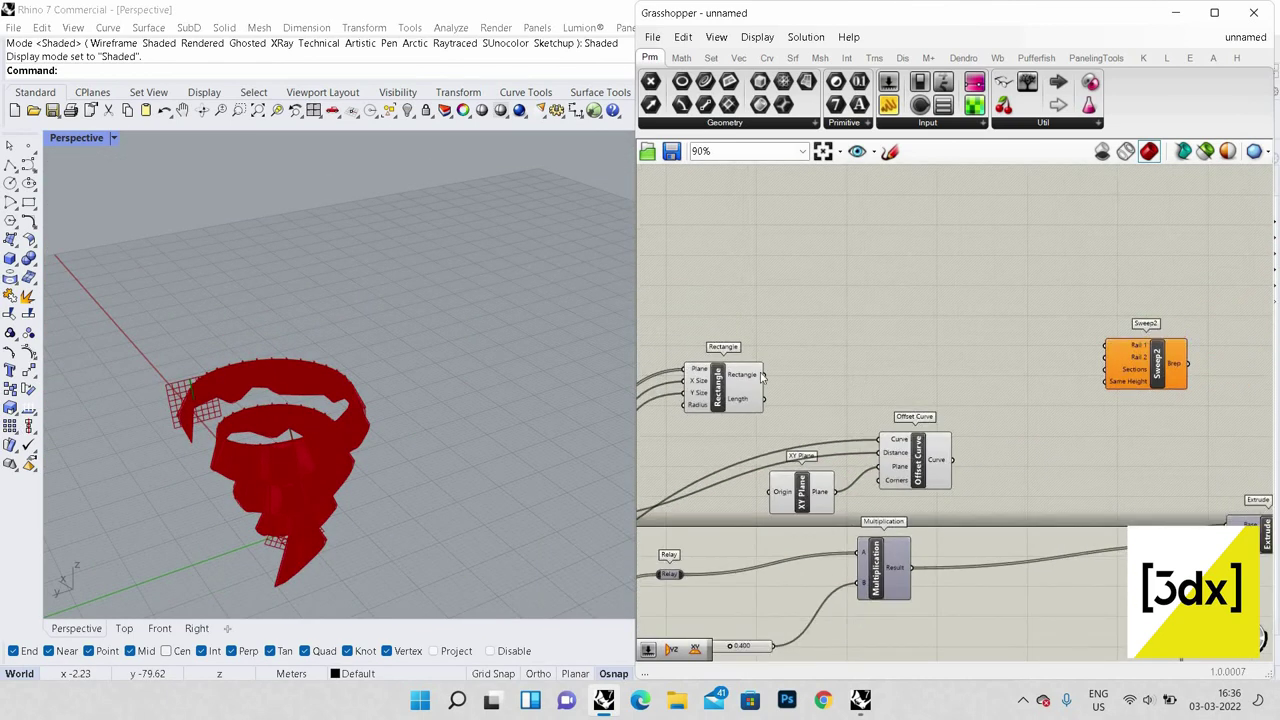
{"action": "left_click_drag", "start_coordinate": [953, 460], "coordinate": [1160, 352]}
{"action": "scroll", "coordinate": [1095, 502], "scroll_direction": "down", "scroll_amount": 4}
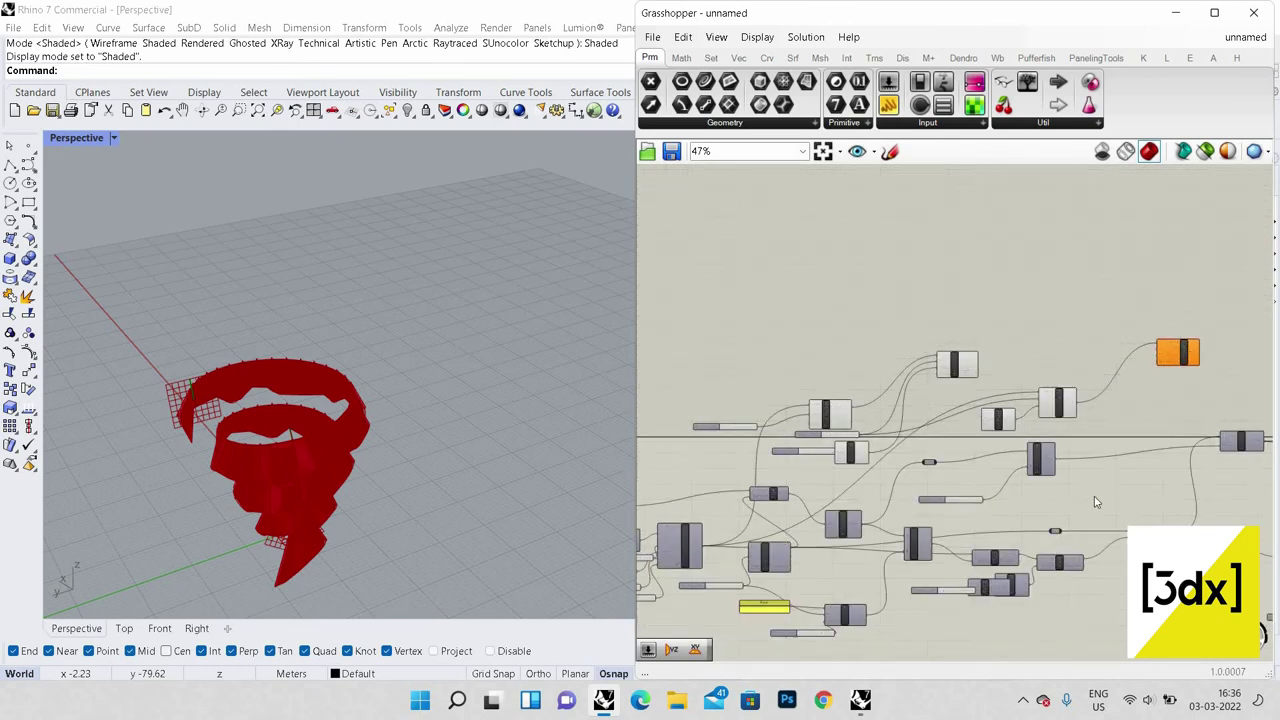
{"action": "scroll", "coordinate": [778, 556], "scroll_direction": "up", "scroll_amount": 4}
{"action": "scroll", "coordinate": [755, 561], "scroll_direction": "down", "scroll_amount": 3}
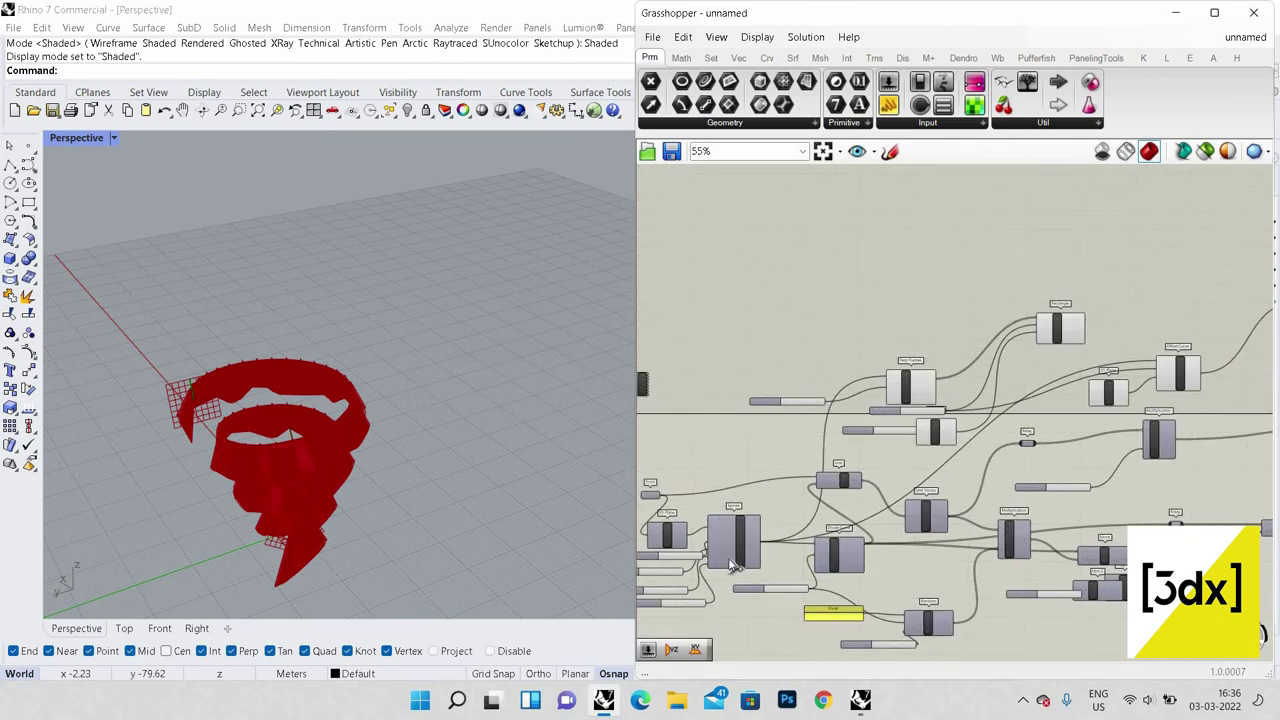
{"action": "scroll", "coordinate": [1058, 432], "scroll_direction": "up", "scroll_amount": 5}
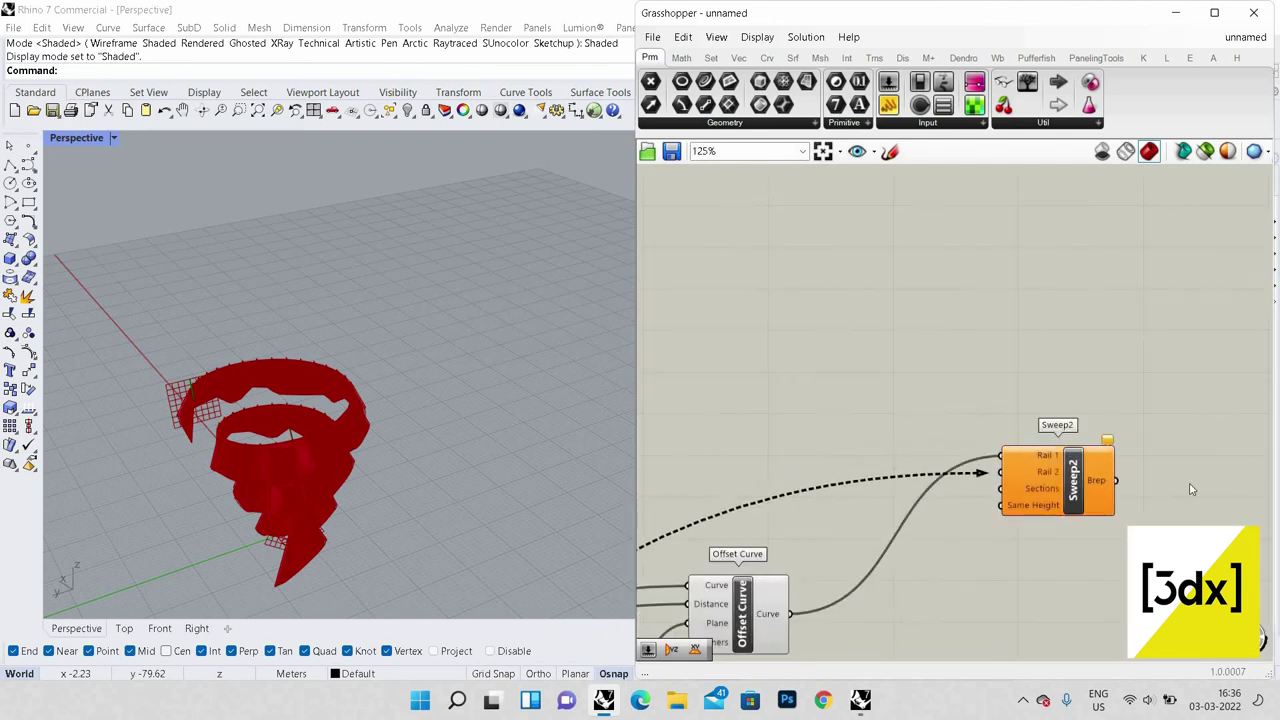
Step: Connect the Rectangle output to Sweep2's Rail 2 and Sections inputs
{"action": "scroll", "coordinate": [718, 510], "scroll_direction": "down", "scroll_amount": 1}
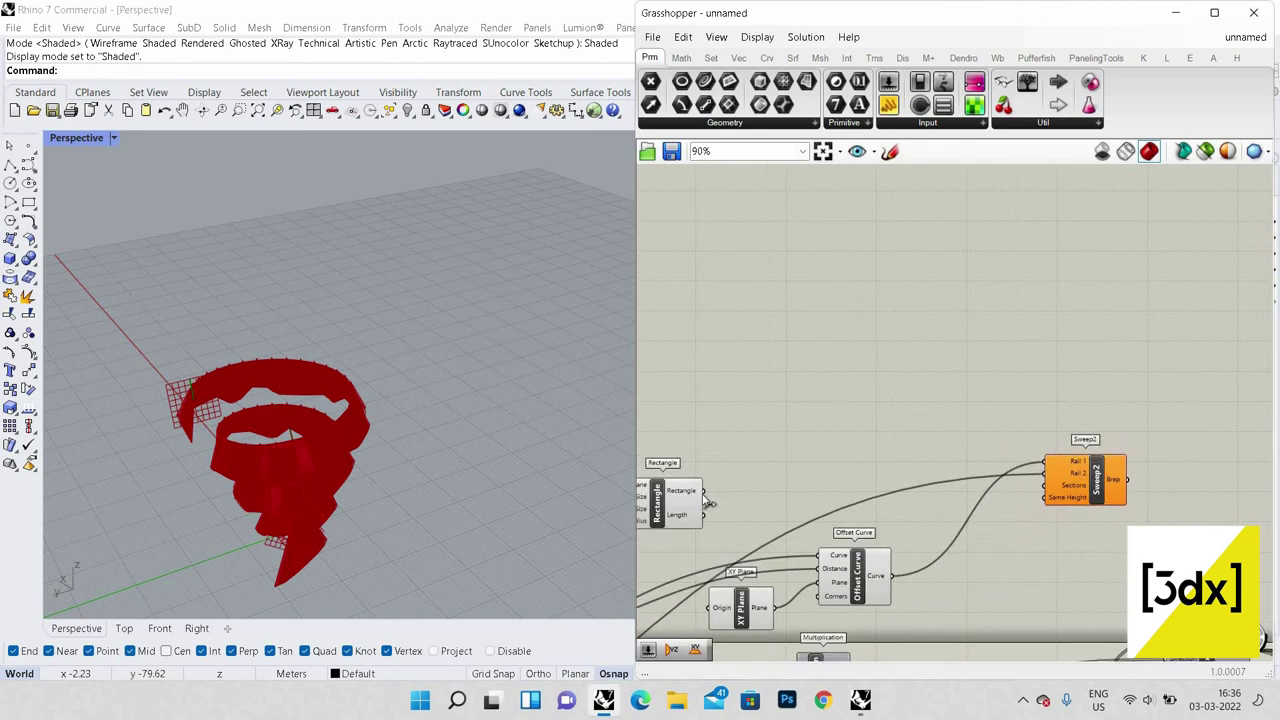
{"action": "left_click_drag", "start_coordinate": [708, 492], "coordinate": [1047, 473]}
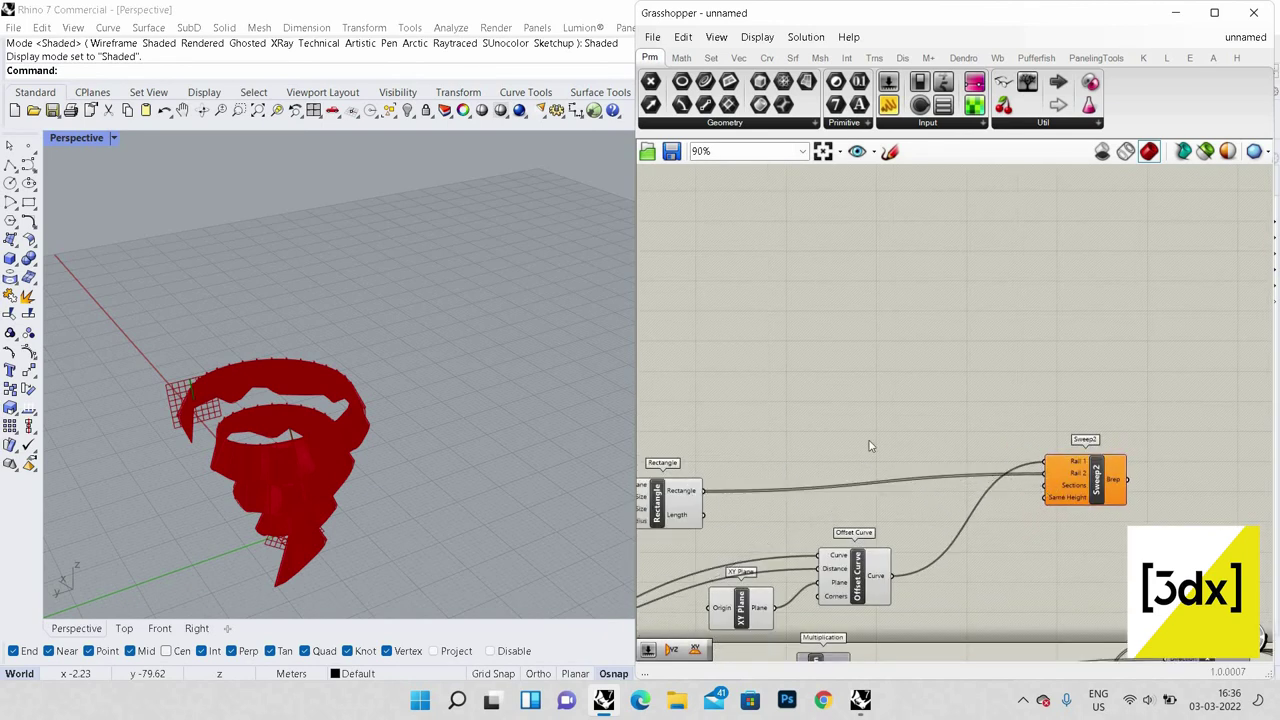
{"action": "scroll", "coordinate": [303, 383], "scroll_direction": "up", "scroll_amount": 5}
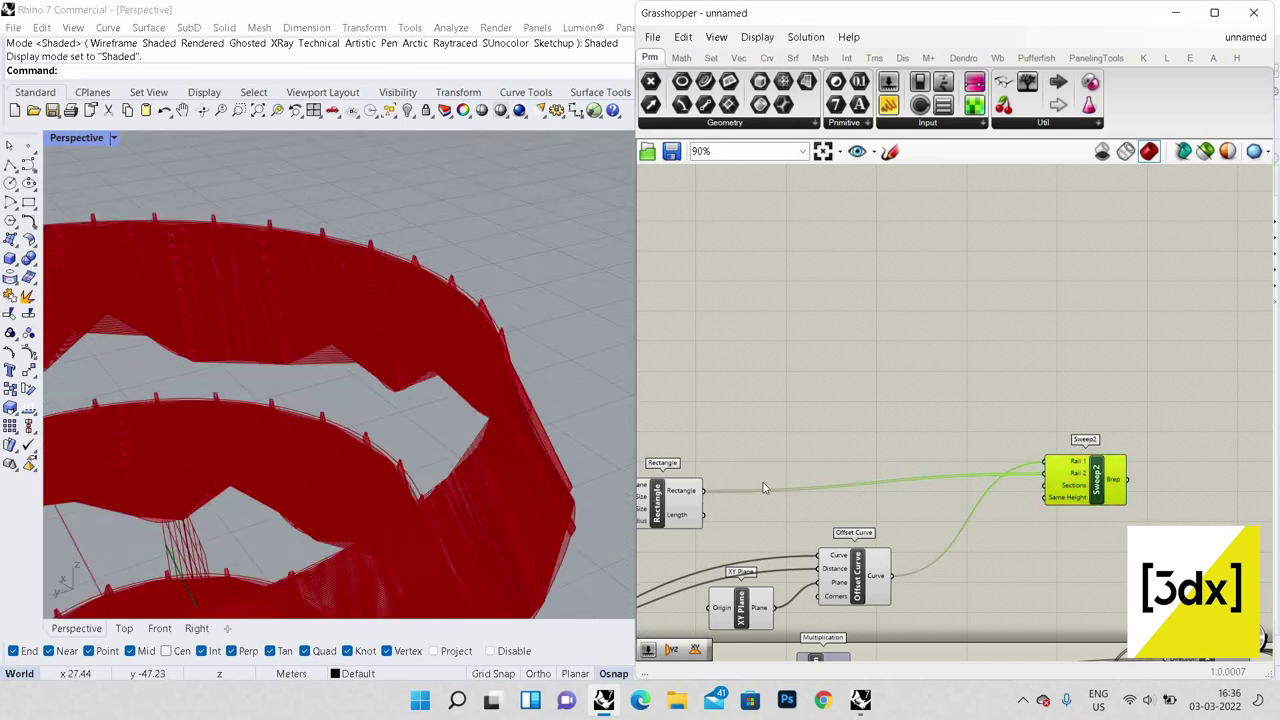
{"action": "left_click_drag", "start_coordinate": [851, 489], "coordinate": [1041, 480]}
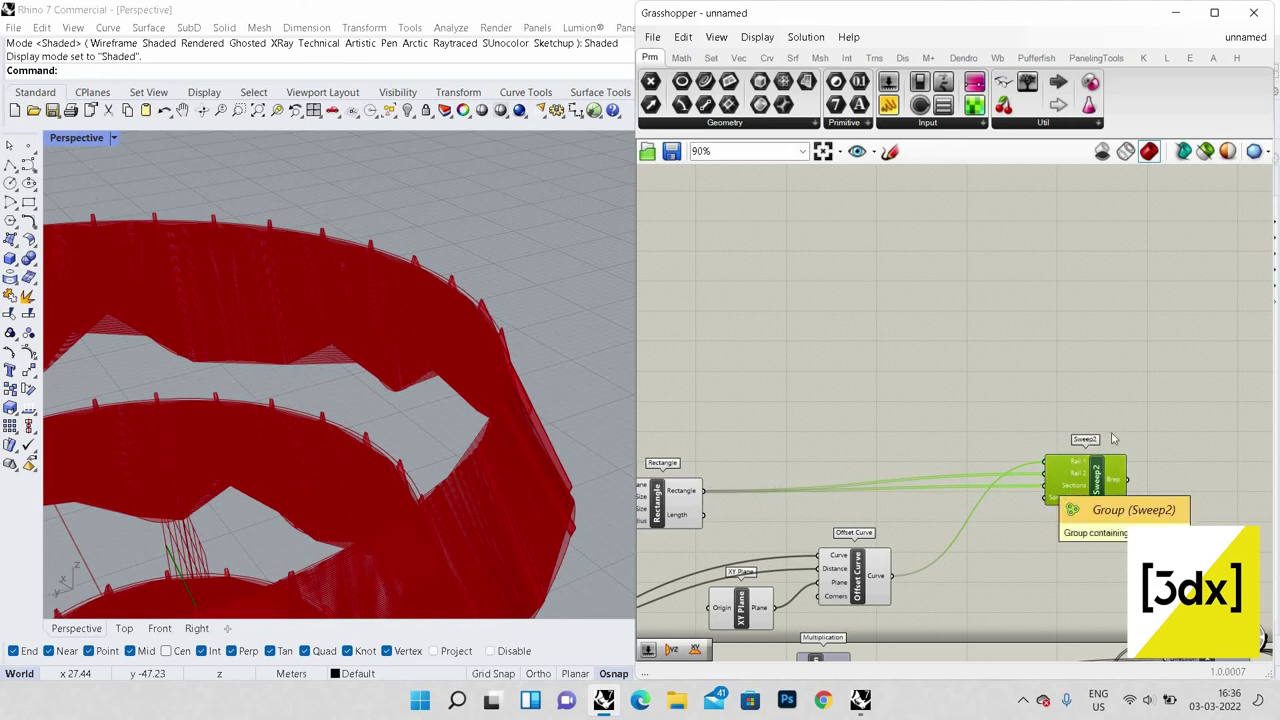
Step: Connect the Spirale curve to Sweep2's Rail 2 input in place of the Rectangle output
{"action": "left_click_drag", "start_coordinate": [1104, 451], "coordinate": [1167, 430]}
{"action": "scroll", "coordinate": [1123, 431], "scroll_direction": "down", "scroll_amount": 1}
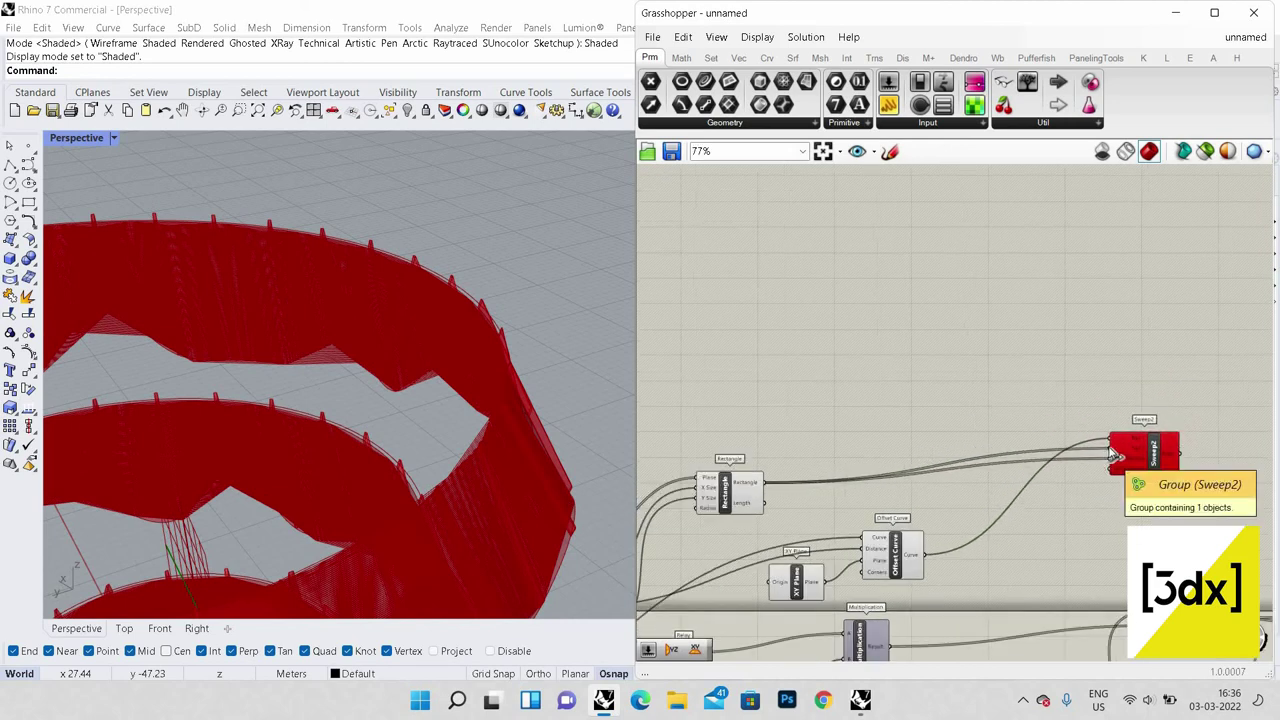
{"action": "scroll", "coordinate": [1021, 445], "scroll_direction": "down", "scroll_amount": 4}
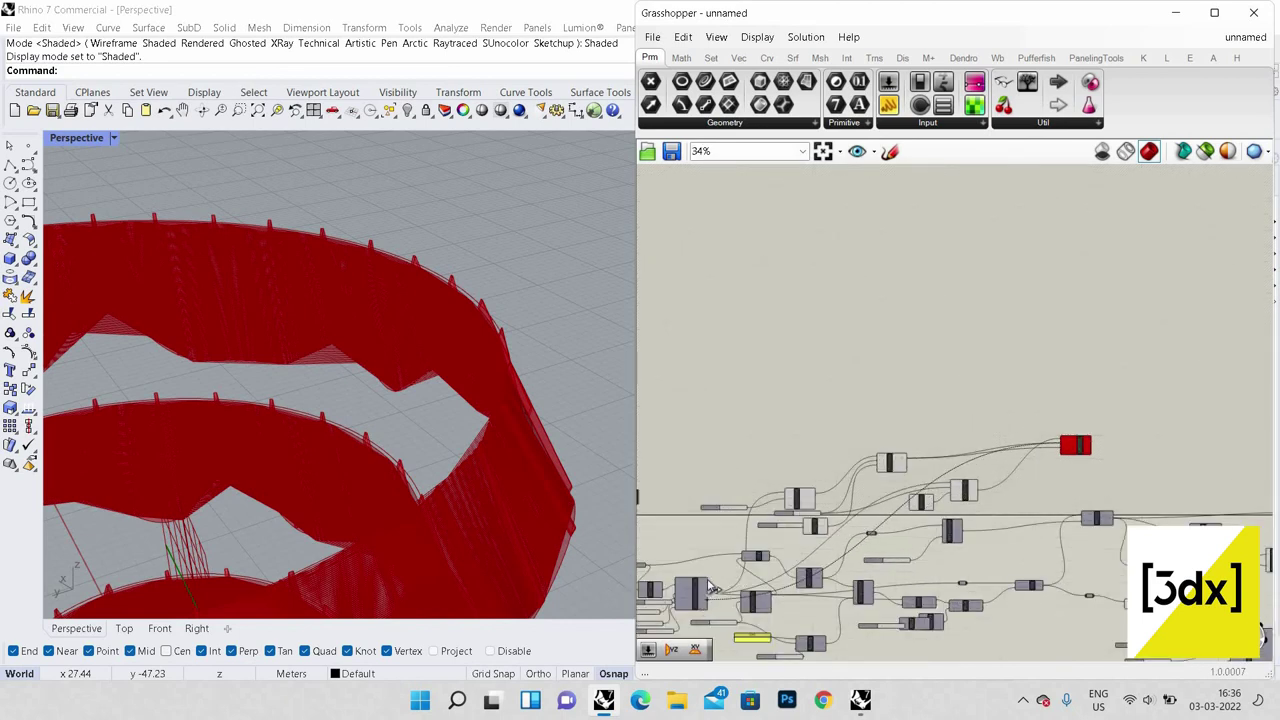
{"action": "scroll", "coordinate": [712, 590], "scroll_direction": "up", "scroll_amount": 4}
{"action": "scroll", "coordinate": [408, 408], "scroll_direction": "up", "scroll_amount": 3}
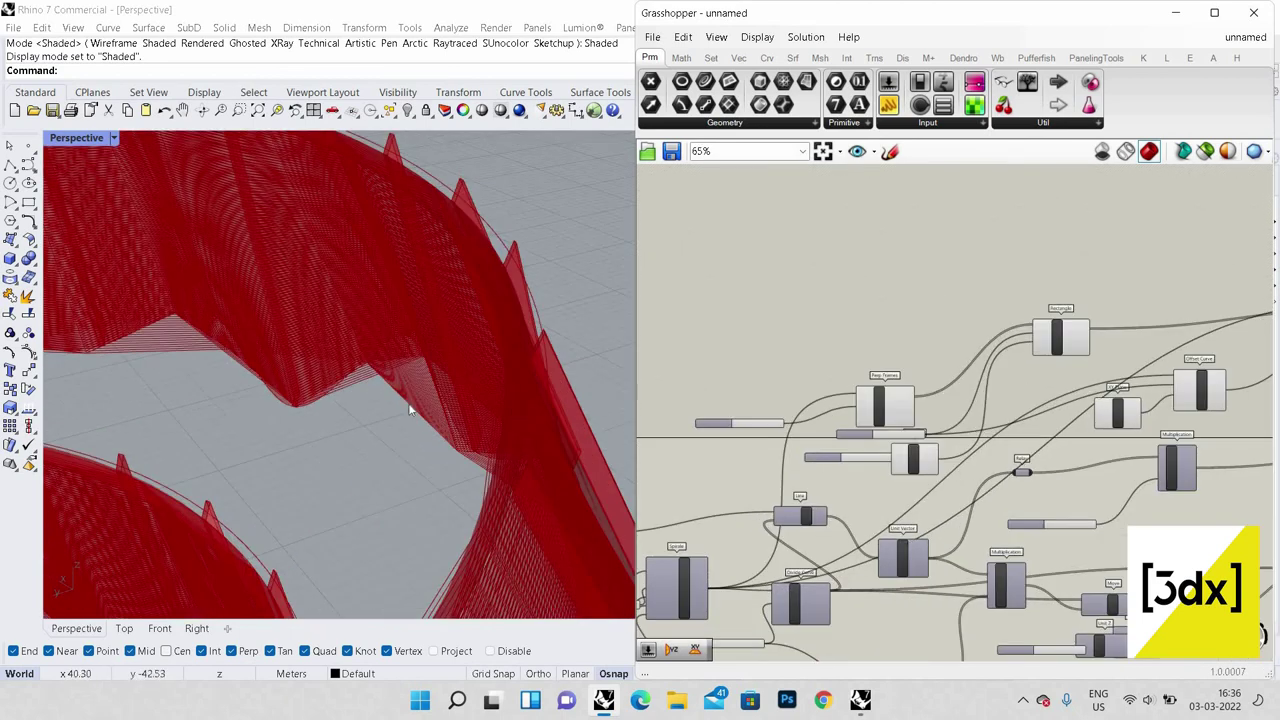
Step: Examine the swept profile along the top edge of the spiral truss in the Perspective viewport
{"action": "scroll", "coordinate": [408, 408], "scroll_direction": "down", "scroll_amount": 5}
{"action": "scroll", "coordinate": [941, 403], "scroll_direction": "down", "scroll_amount": 3}
{"action": "scroll", "coordinate": [941, 403], "scroll_direction": "up", "scroll_amount": 3}
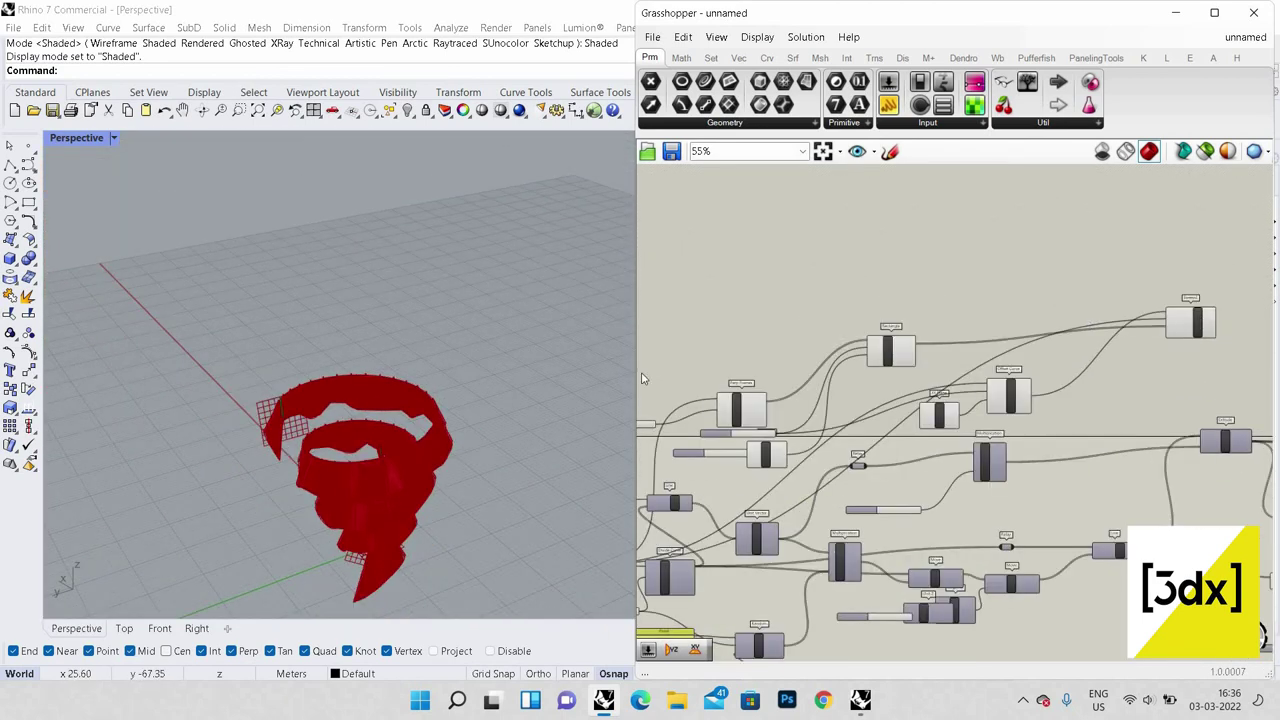
{"action": "scroll", "coordinate": [272, 385], "scroll_direction": "up", "scroll_amount": 6}
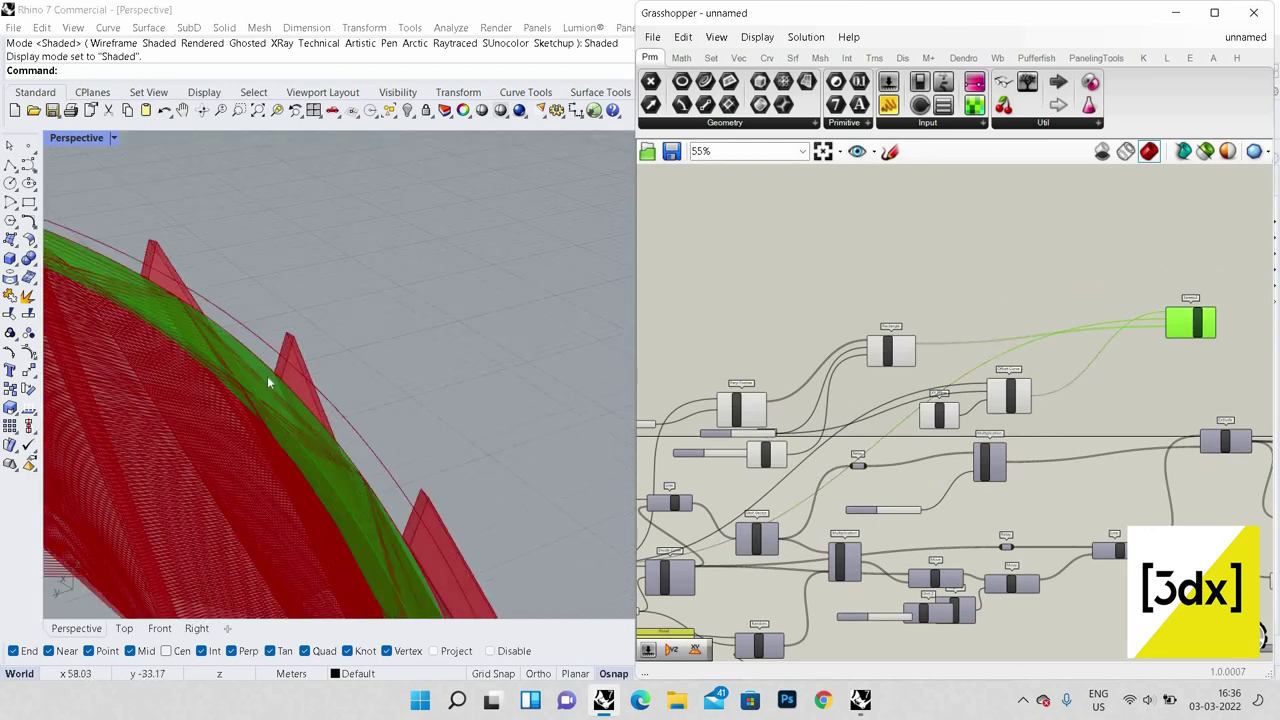
{"action": "scroll", "coordinate": [390, 522], "scroll_direction": "down", "scroll_amount": 5}
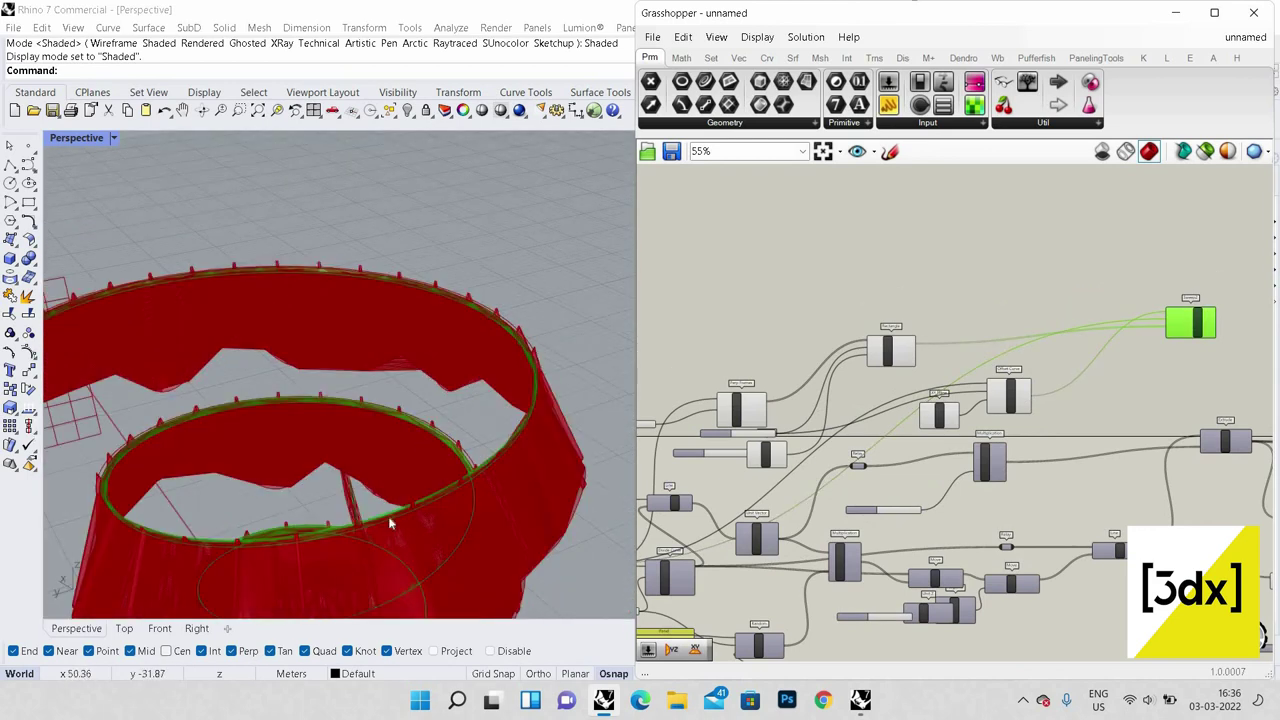
{"action": "scroll", "coordinate": [390, 522], "scroll_direction": "down", "scroll_amount": 4}
{"action": "scroll", "coordinate": [1153, 381], "scroll_direction": "down", "scroll_amount": 1}
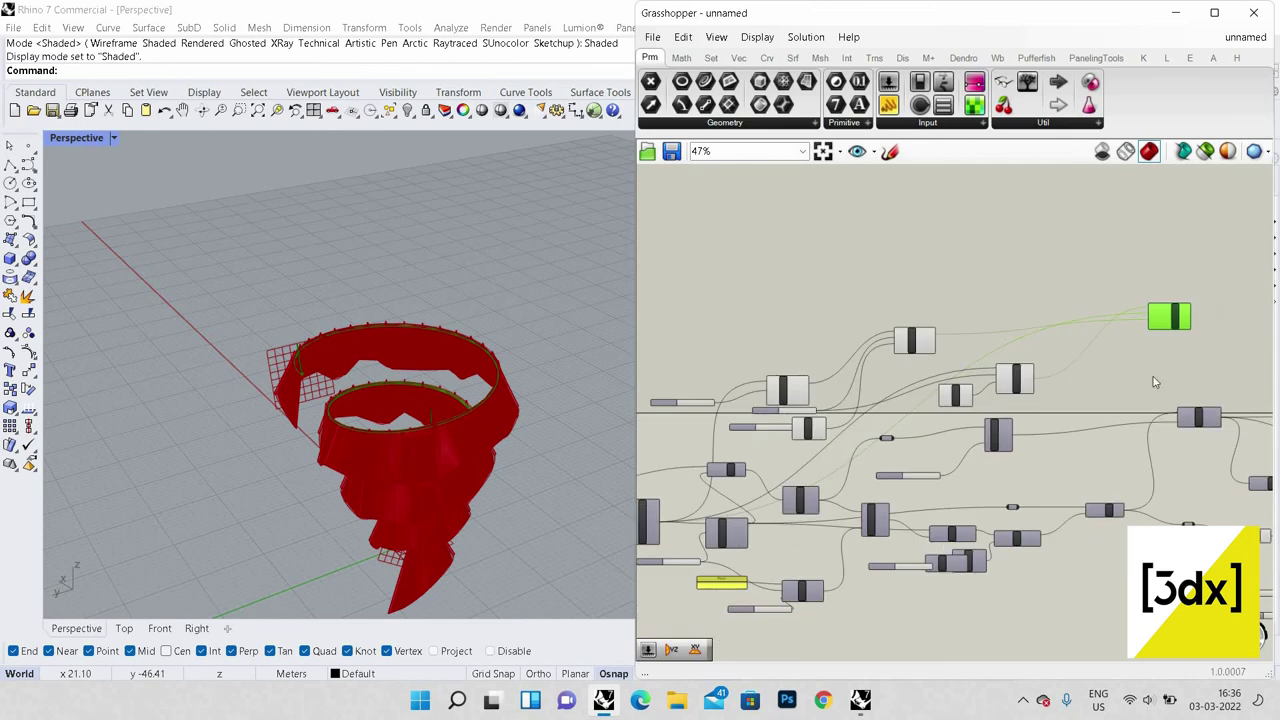
Step: Move Sweep2 to the end of the definition above the Extrude component, and shift Extrude down below it
{"action": "scroll", "coordinate": [1153, 381], "scroll_direction": "down", "scroll_amount": 3}
{"action": "right_click_drag", "start_coordinate": [1153, 381], "coordinate": [791, 365]}
{"action": "scroll", "coordinate": [1045, 400], "scroll_direction": "down", "scroll_amount": 1}
{"action": "scroll", "coordinate": [1025, 356], "scroll_direction": "down", "scroll_amount": 1}
{"action": "scroll", "coordinate": [780, 335], "scroll_direction": "up", "scroll_amount": 4}
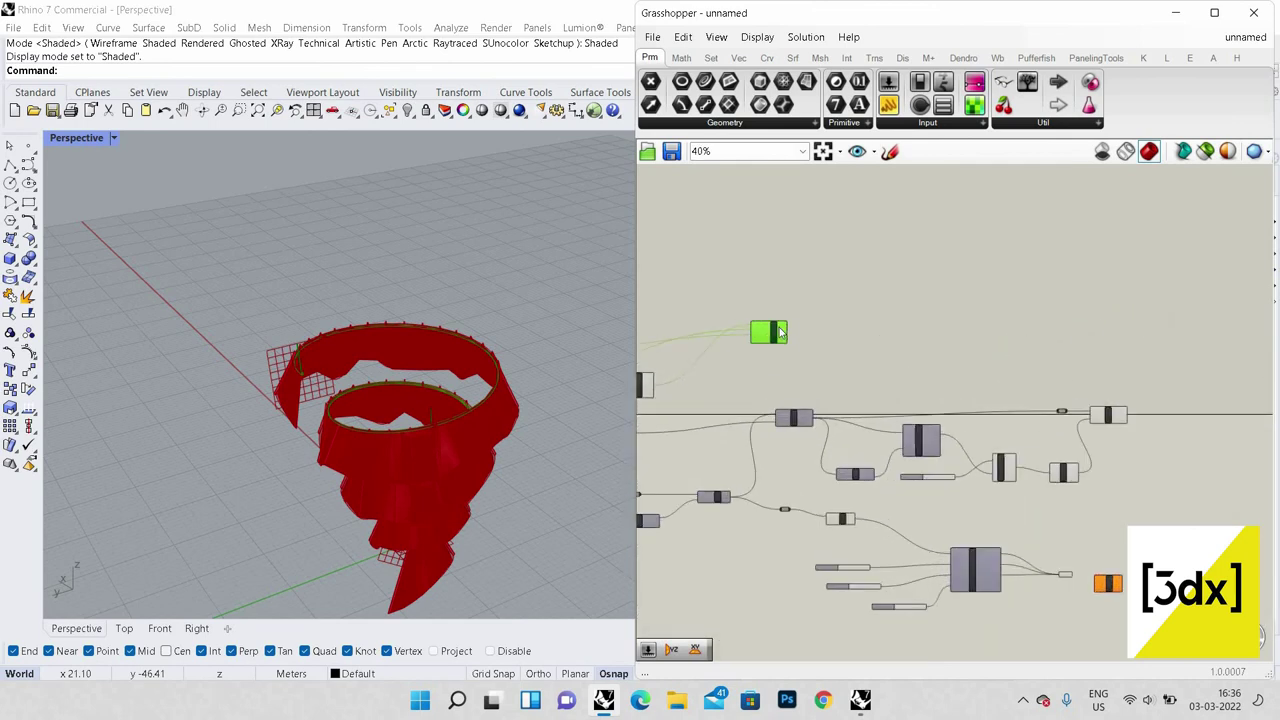
{"action": "left_click_drag", "start_coordinate": [1096, 371], "coordinate": [1130, 430]}
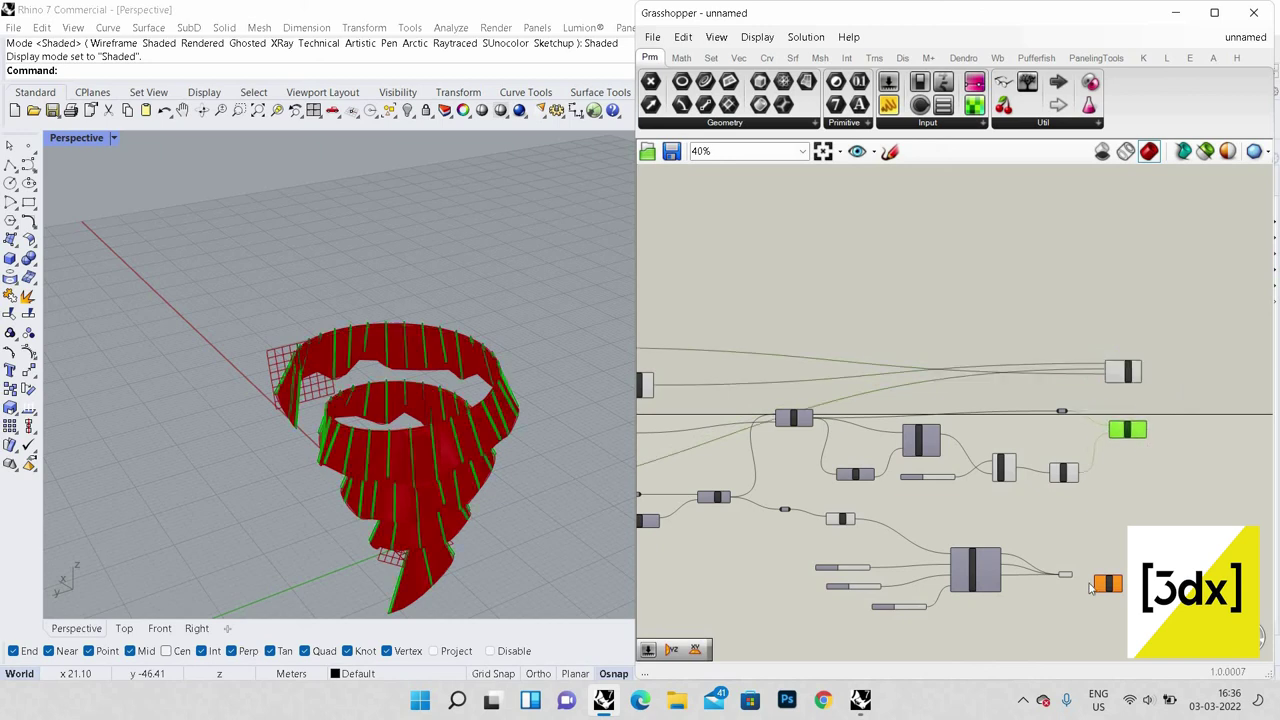
Step: Turn off the preview of all components upstream of Sweep2 and Extrude
{"action": "scroll", "coordinate": [1021, 587], "scroll_direction": "up", "scroll_amount": 5}
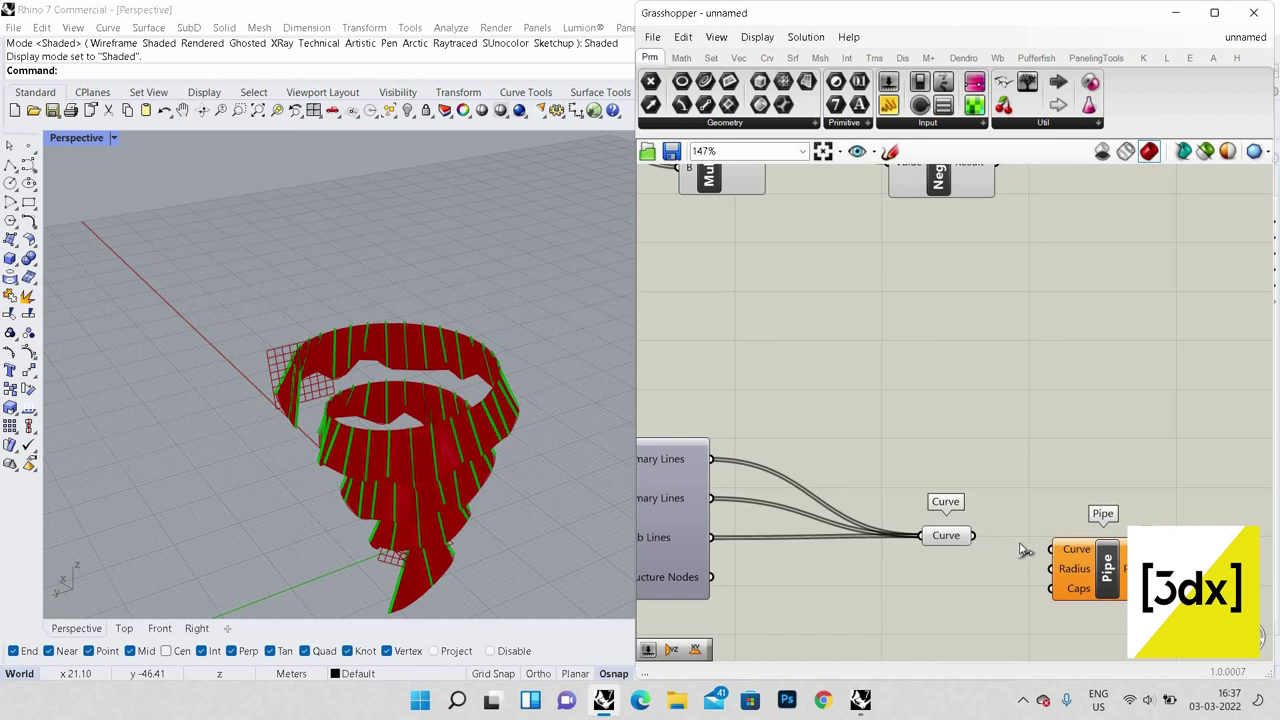
{"action": "left_click_drag", "start_coordinate": [1020, 551], "coordinate": [1067, 503]}
{"action": "scroll", "coordinate": [1066, 488], "scroll_direction": "down", "scroll_amount": 4}
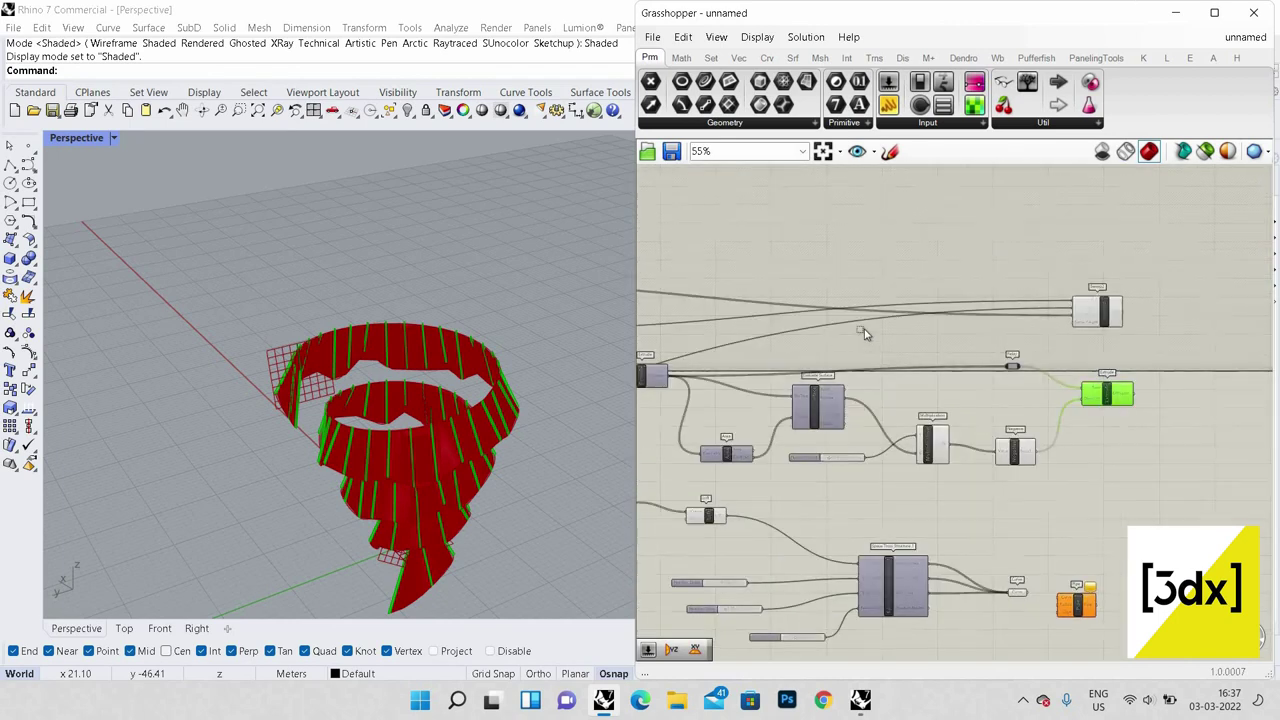
{"action": "left_click_drag", "start_coordinate": [952, 437], "coordinate": [1084, 538]}
{"action": "scroll", "coordinate": [1026, 504], "scroll_direction": "down", "scroll_amount": 5}
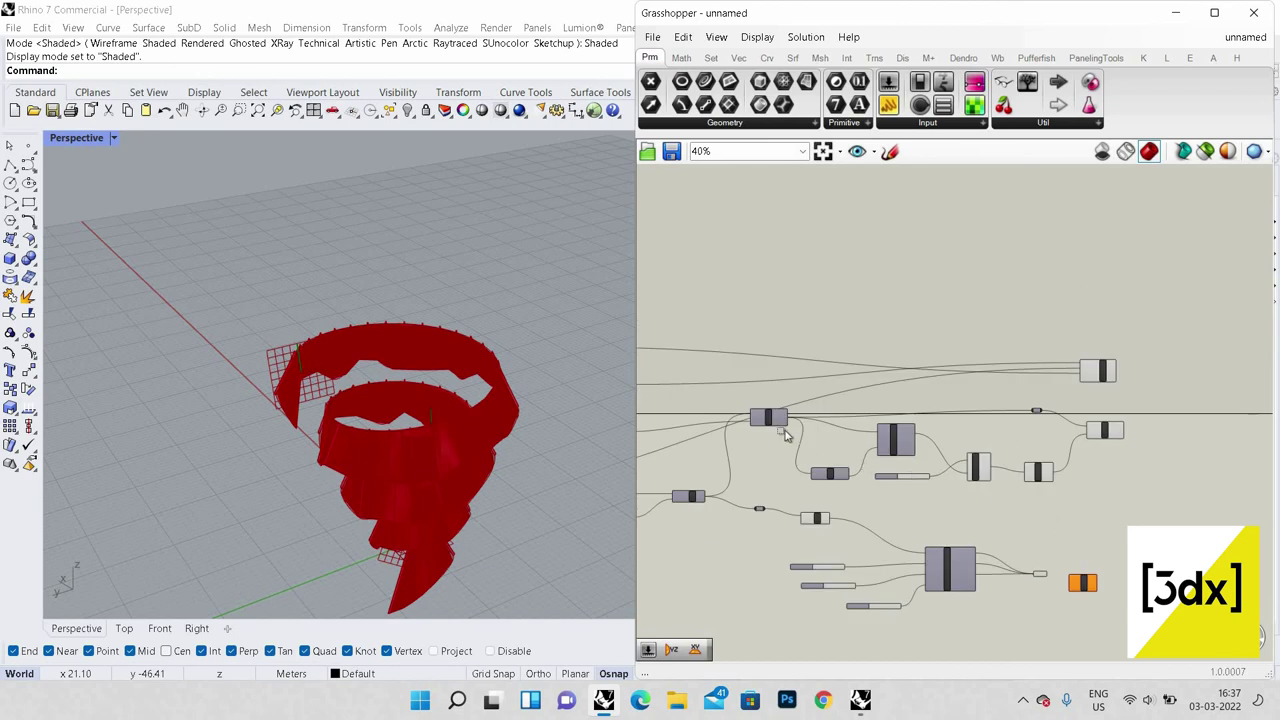
{"action": "left_click_drag", "start_coordinate": [717, 409], "coordinate": [709, 401]}
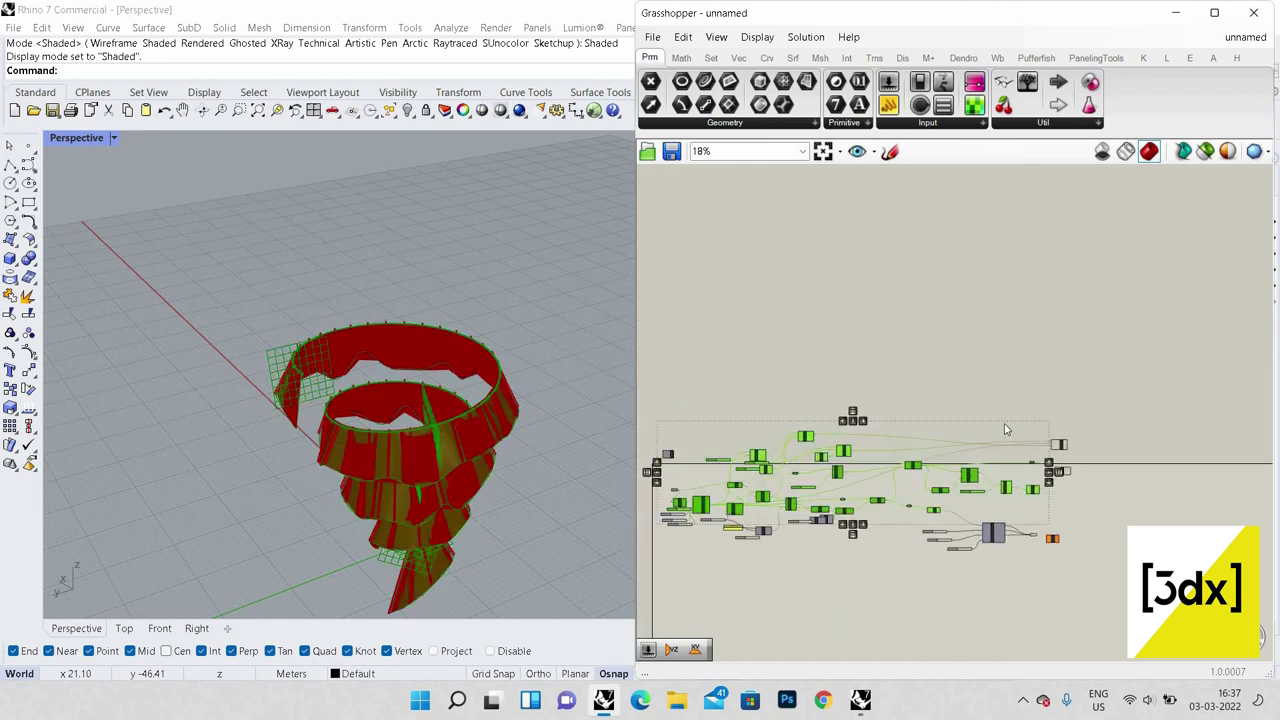
{"action": "scroll", "coordinate": [1039, 442], "scroll_direction": "up", "scroll_amount": 2}
{"action": "right_click", "coordinate": [1052, 454]}
{"action": "left_click", "coordinate": [1060, 452]}
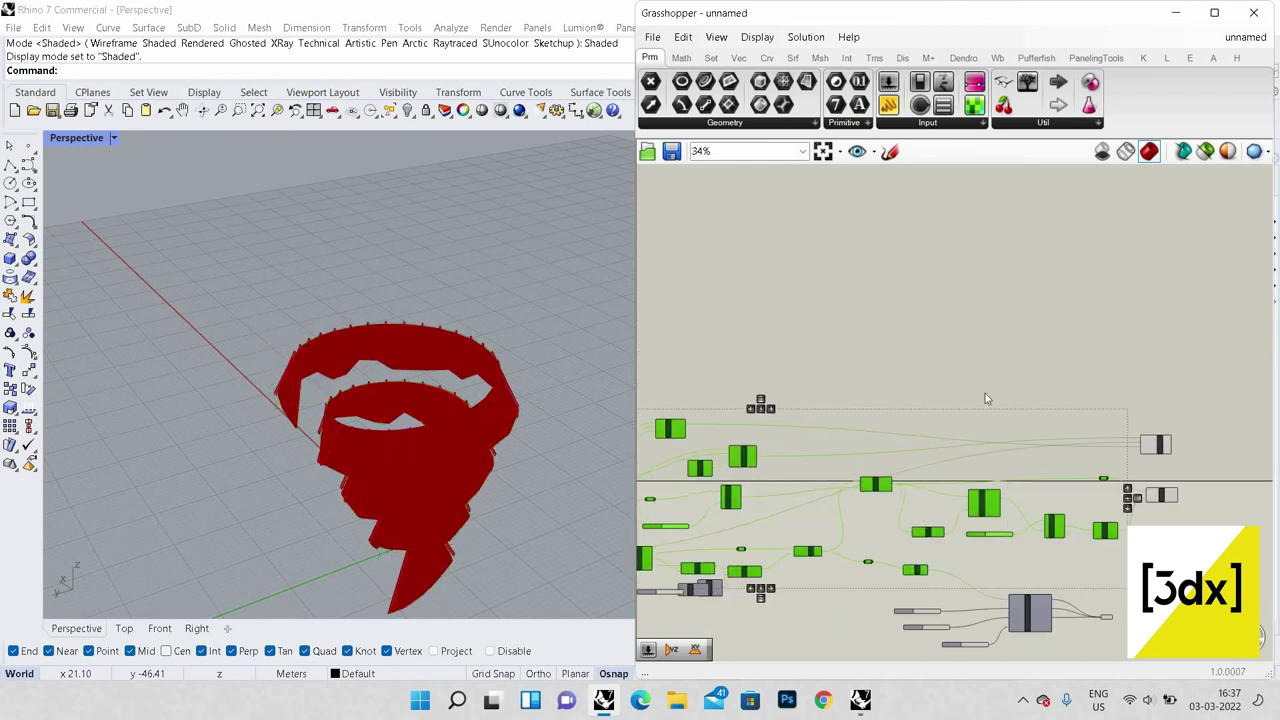
{"action": "left_click", "coordinate": [1080, 518]}
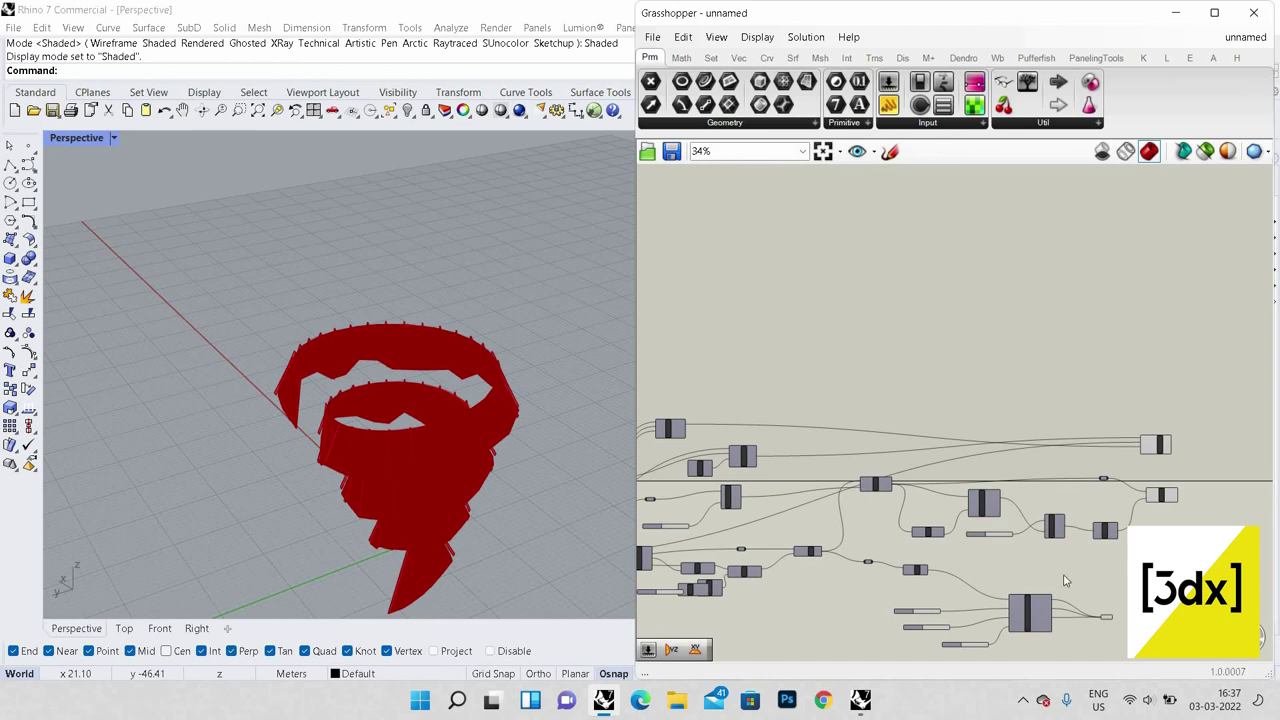
Step: Connect the Curve parameter collecting the Space Truss lines to Pipe's Curve input and inspect the resulting pipes
{"action": "scroll", "coordinate": [1030, 520], "scroll_direction": "up", "scroll_amount": 4}
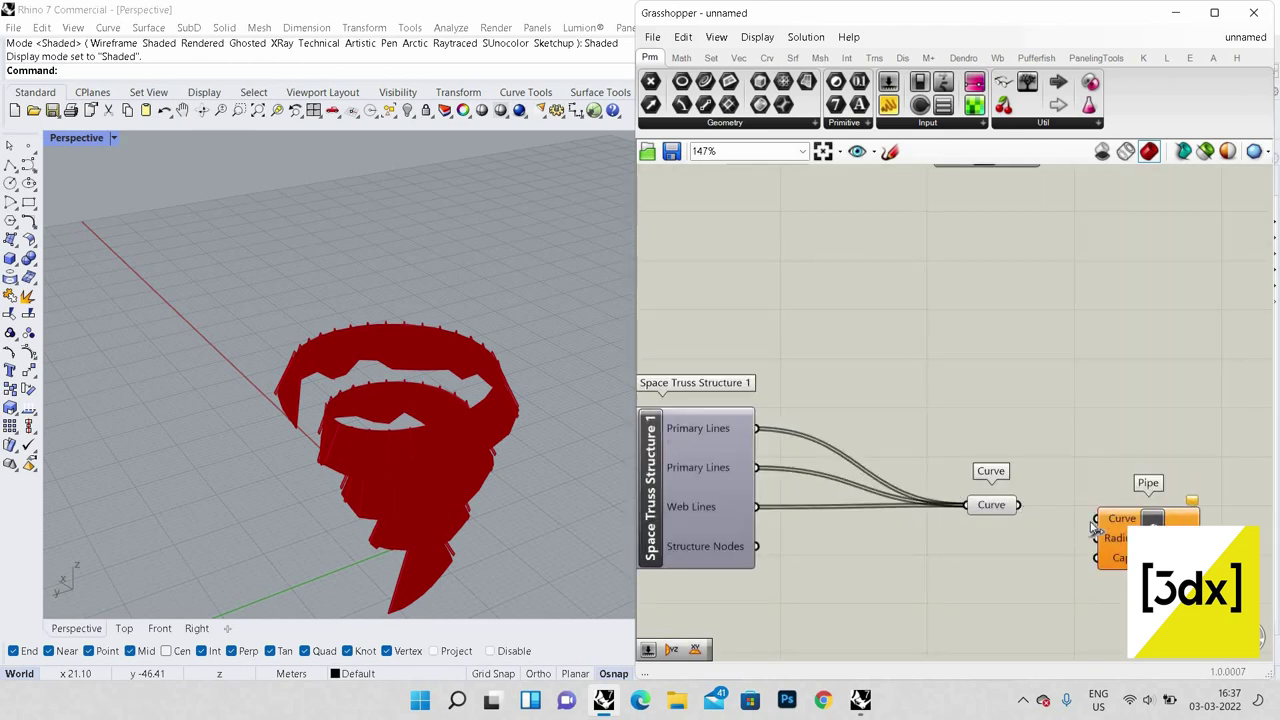
{"action": "left_click_drag", "start_coordinate": [1018, 505], "coordinate": [1097, 519]}
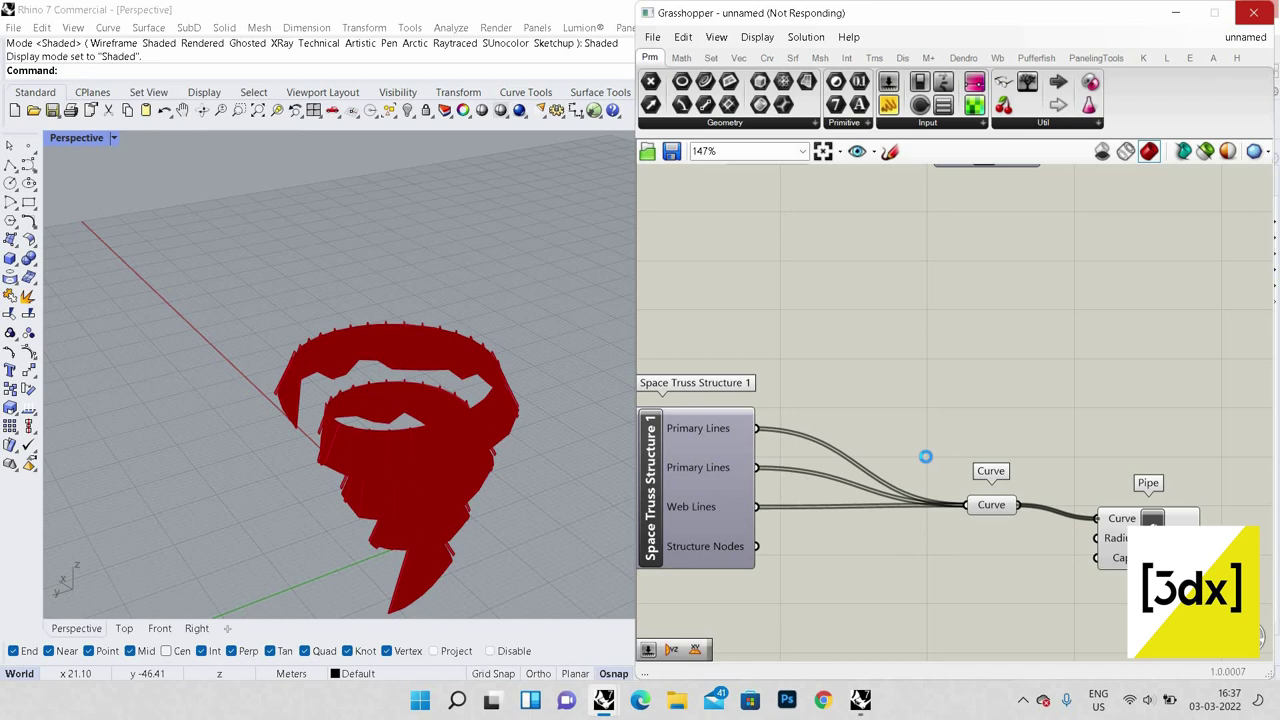
{"action": "scroll", "coordinate": [926, 463], "scroll_direction": "down", "scroll_amount": 1}
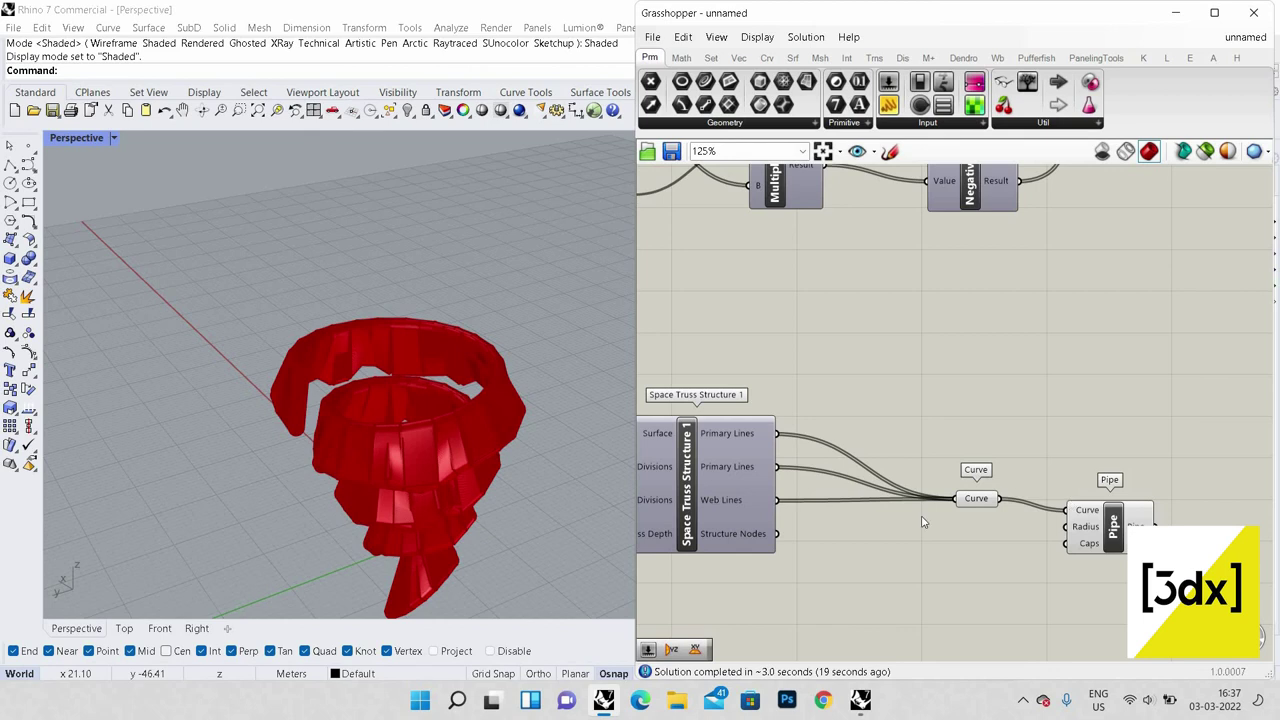
{"action": "scroll", "coordinate": [1069, 500], "scroll_direction": "up", "scroll_amount": 3}
{"action": "scroll", "coordinate": [463, 390], "scroll_direction": "up", "scroll_amount": 5}
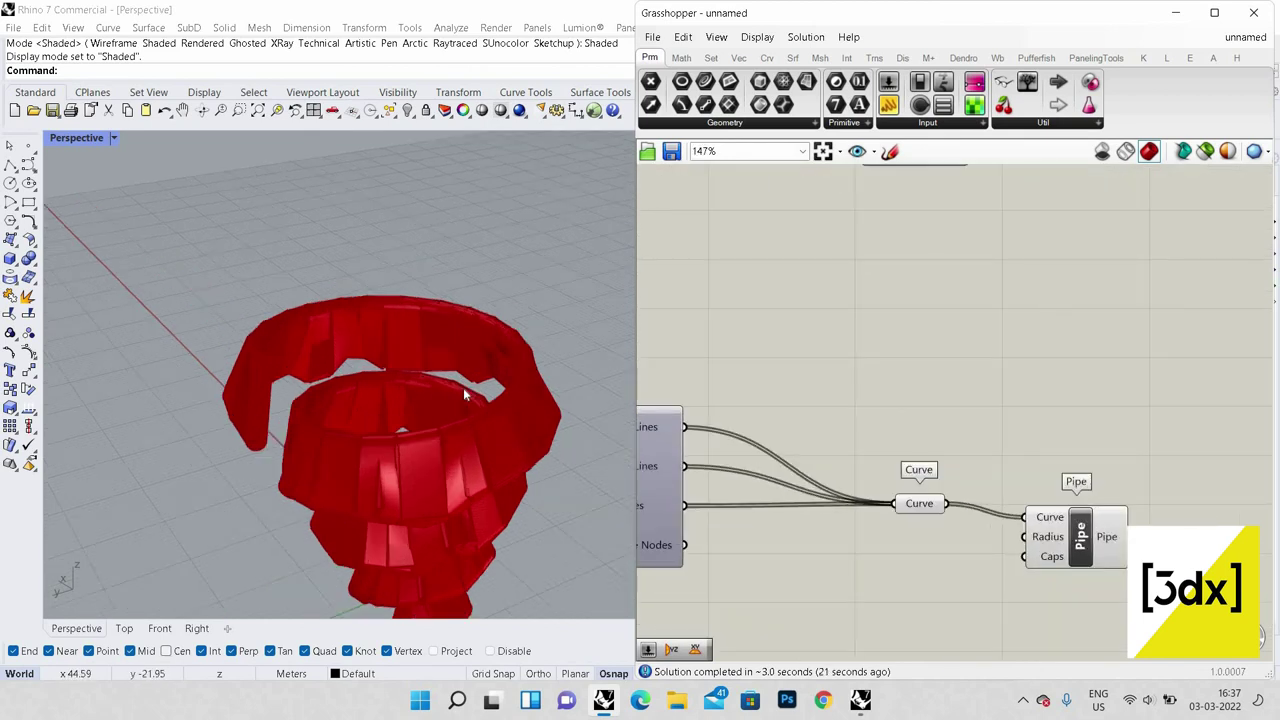
{"action": "scroll", "coordinate": [468, 388], "scroll_direction": "up", "scroll_amount": 3}
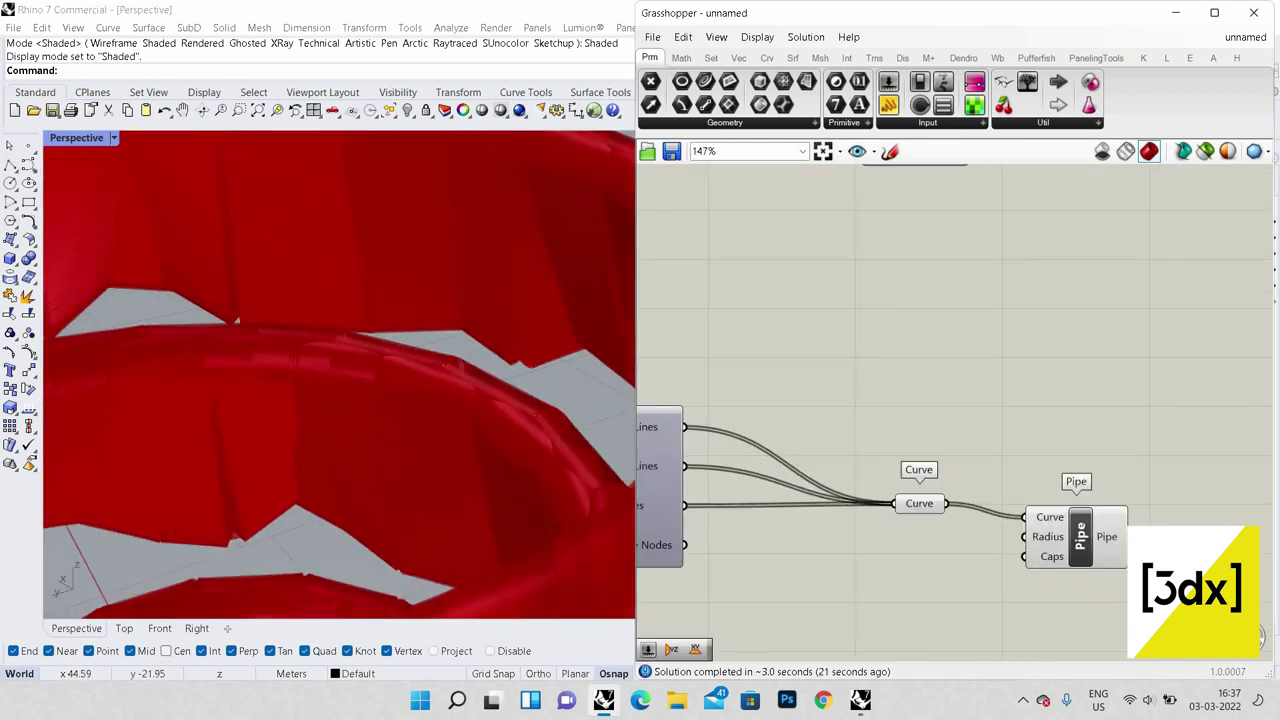
Step: Add a 0.1 number slider wired to Pipe's Radius input, and reopen the Grasshopper editor
{"action": "double_click", "coordinate": [913, 570]}
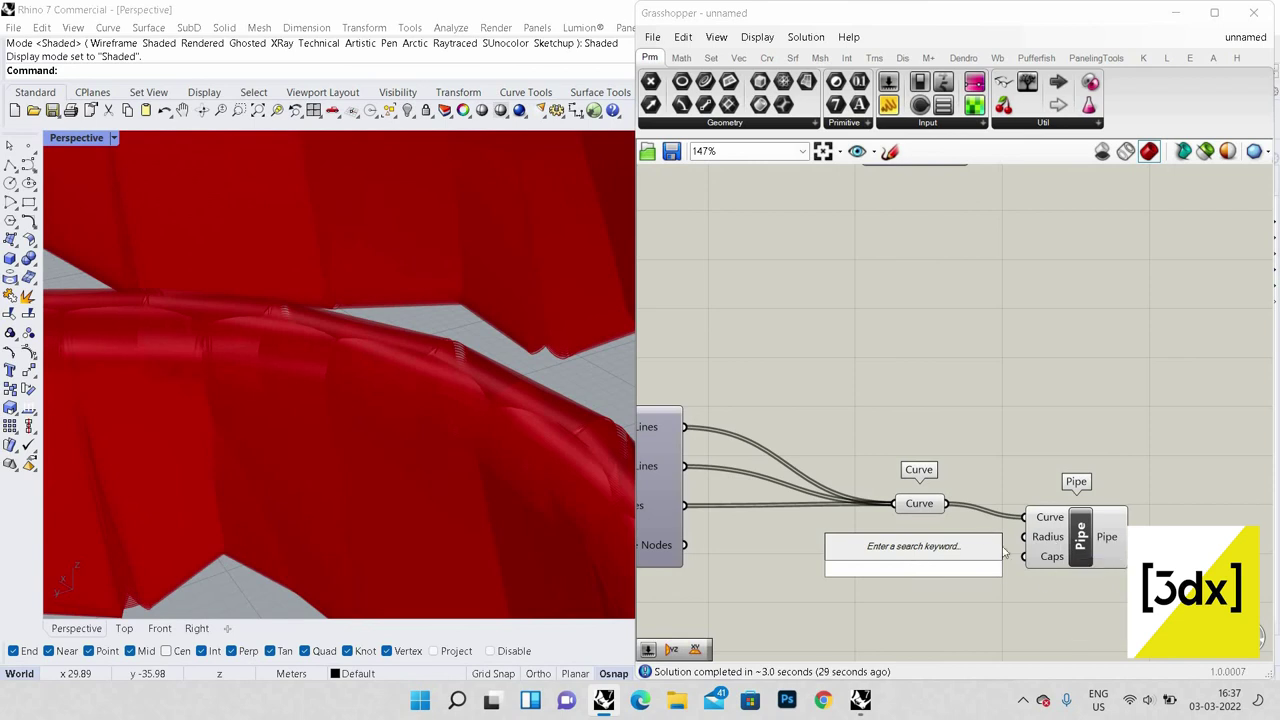
{"action": "type", "text": "0"}
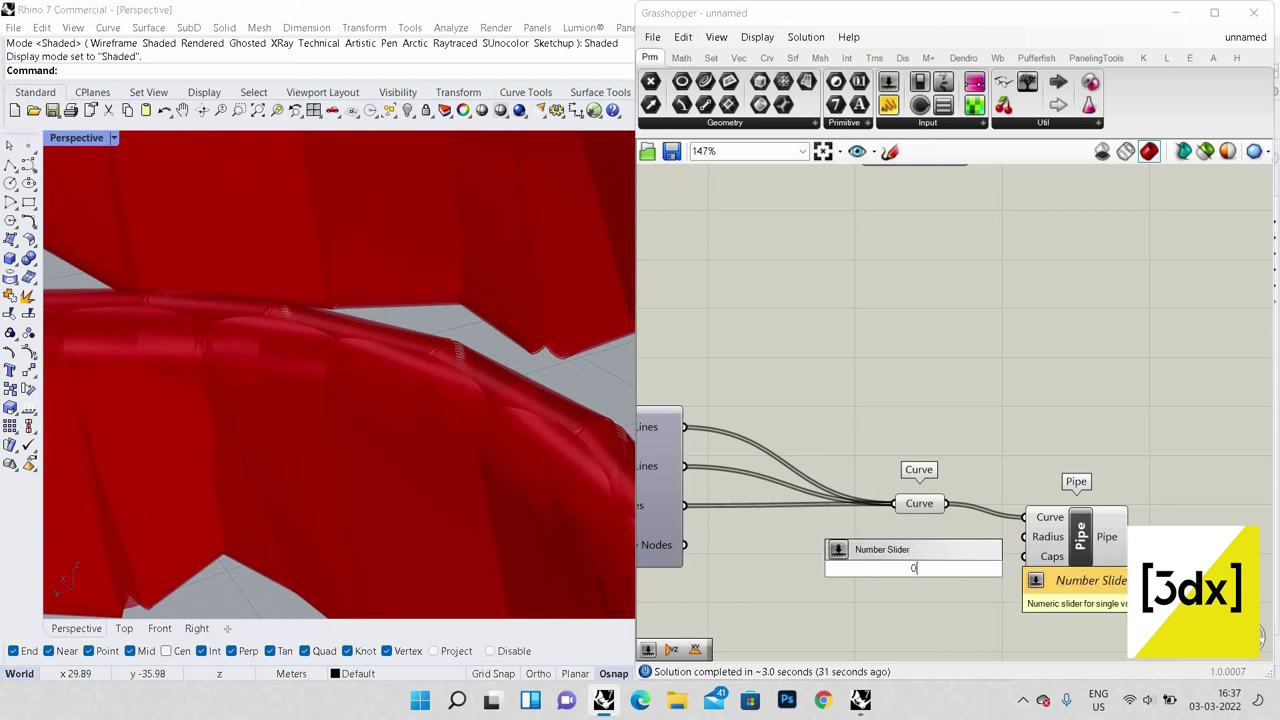
{"action": "type", "text": ".1"}
{"action": "key", "text": "Return"}
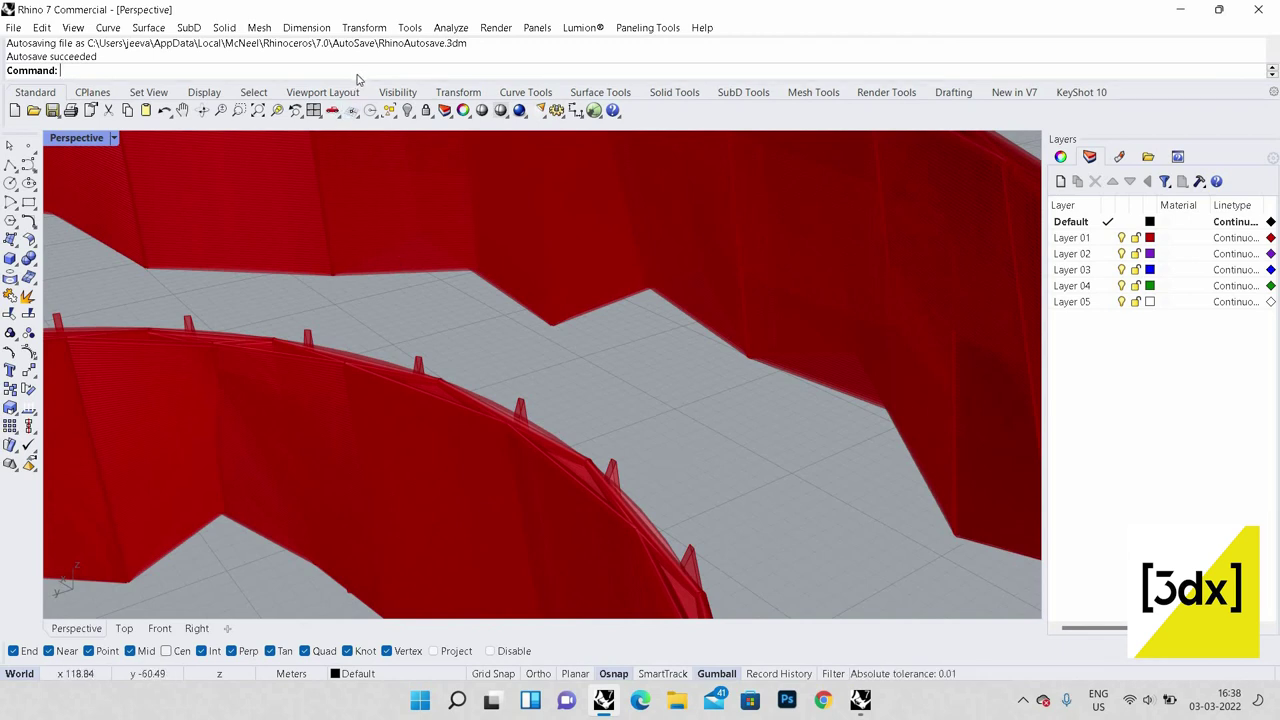
{"action": "type", "text": "Grasshopper"}
{"action": "key", "text": "Return"}
{"action": "key", "text": "Escape"}
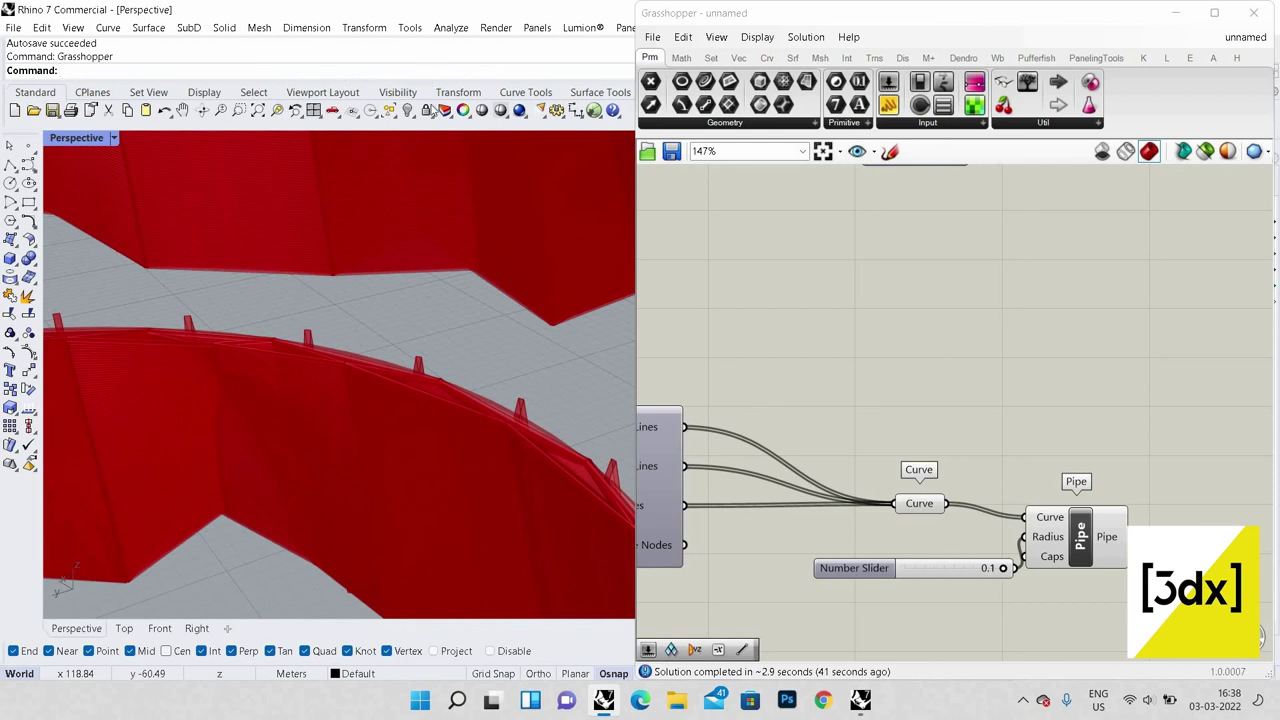
Step: Set the Perspective viewport to Shaded display and examine the piped spiral truss from the side
{"action": "scroll", "coordinate": [482, 330], "scroll_direction": "down", "scroll_amount": 5}
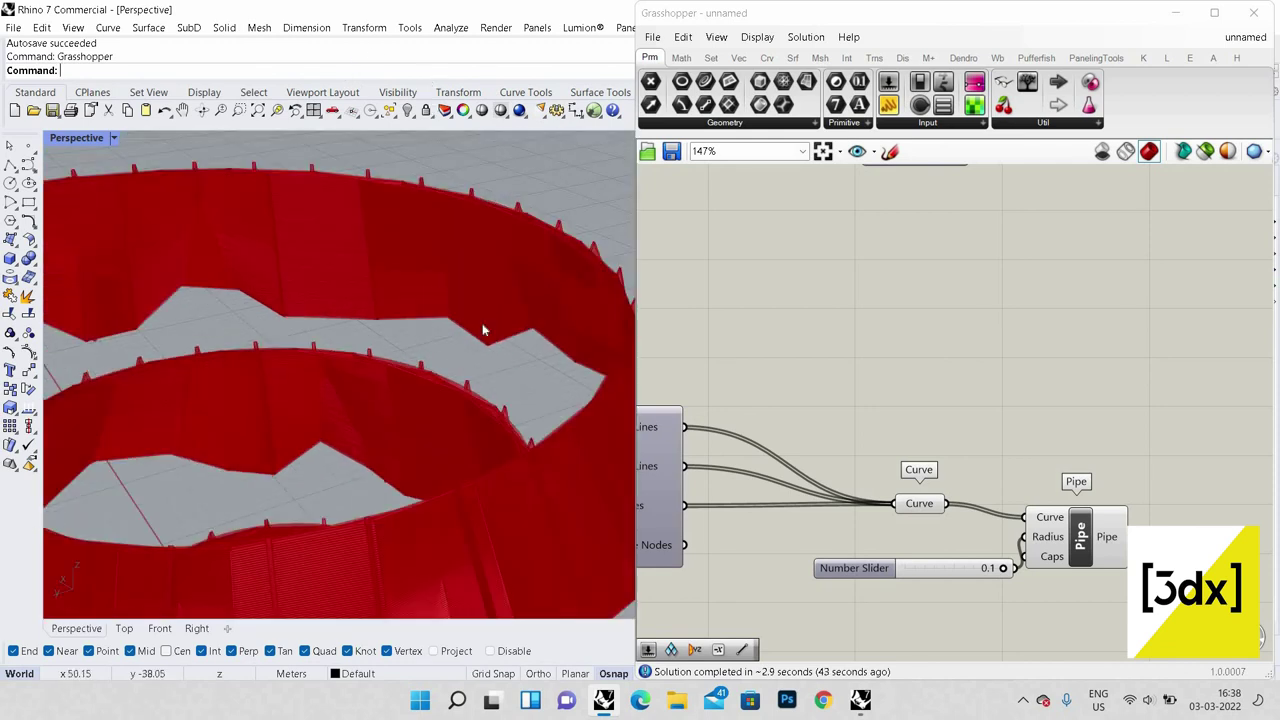
{"action": "mouse_move", "coordinate": [482, 330]}
{"action": "right_mouse_down"}
{"action": "mouse_move", "coordinate": [466, 374]}
{"action": "mouse_move", "coordinate": [486, 335]}
{"action": "mouse_move", "coordinate": [395, 390]}
{"action": "mouse_move", "coordinate": [563, 356]}
{"action": "right_mouse_up"}
{"action": "key", "text": "ctrl+alt+s"}
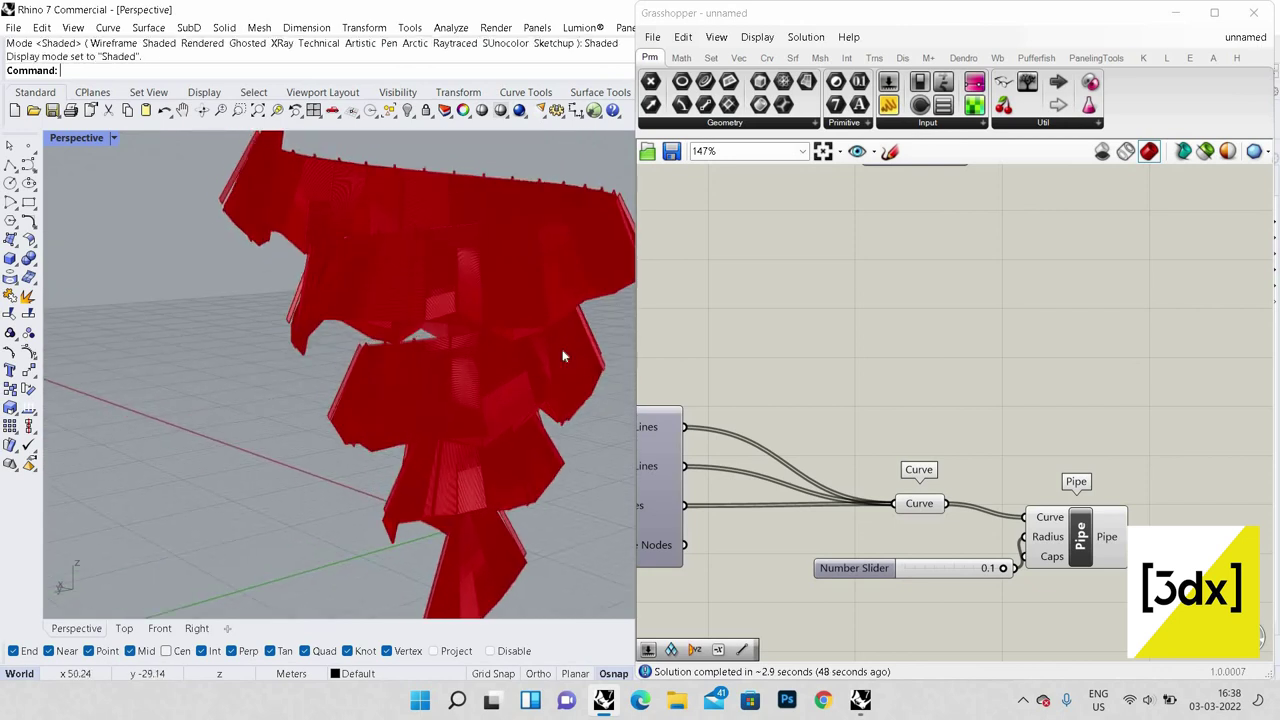
{"action": "scroll", "coordinate": [562, 352], "scroll_direction": "down", "scroll_amount": 5}
{"action": "scroll", "coordinate": [1086, 393], "scroll_direction": "up", "scroll_amount": 5}
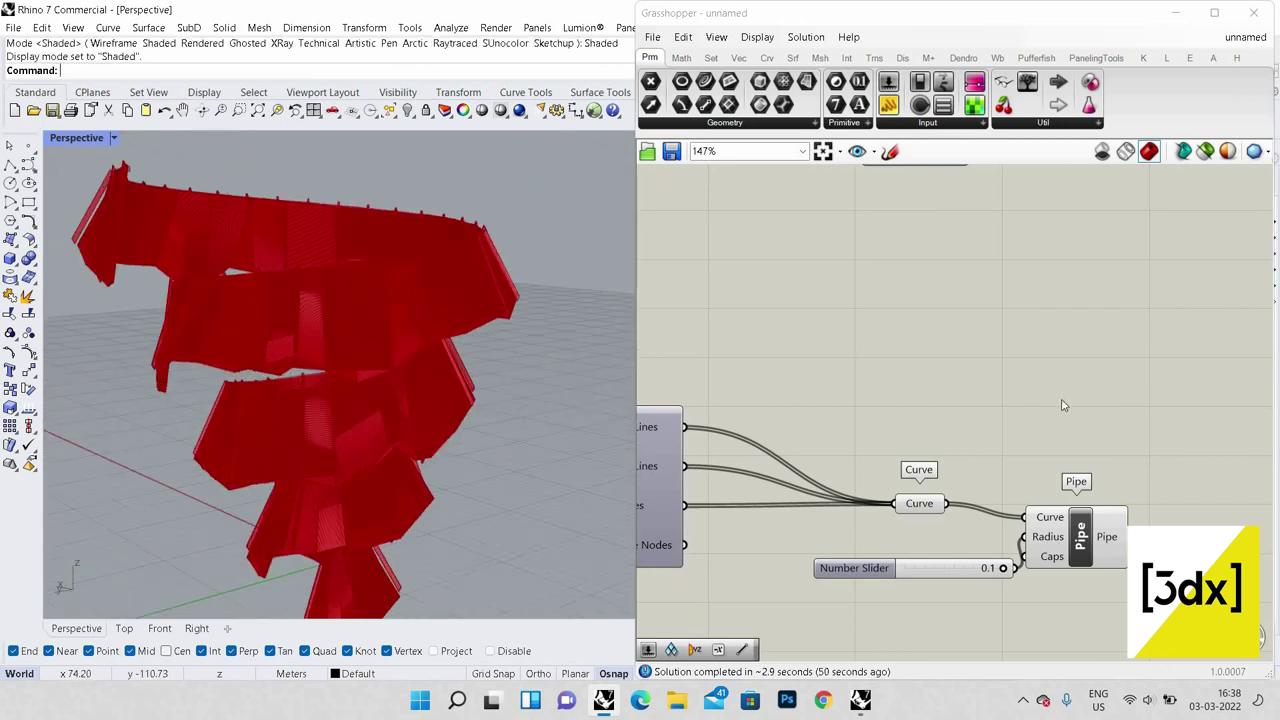
{"action": "scroll", "coordinate": [1063, 401], "scroll_direction": "down", "scroll_amount": 5}
{"action": "scroll", "coordinate": [1063, 401], "scroll_direction": "up", "scroll_amount": 1}
{"action": "scroll", "coordinate": [479, 373], "scroll_direction": "down", "scroll_amount": 3}
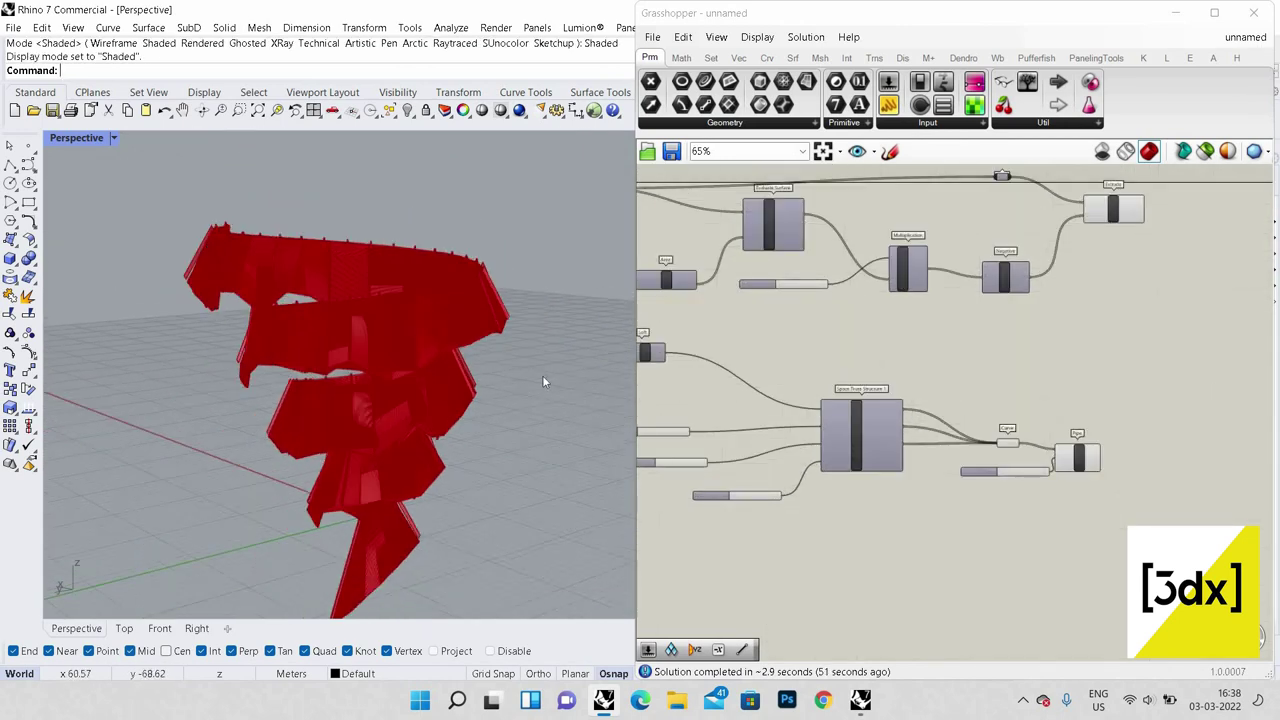
{"action": "scroll", "coordinate": [543, 379], "scroll_direction": "down", "scroll_amount": 1}
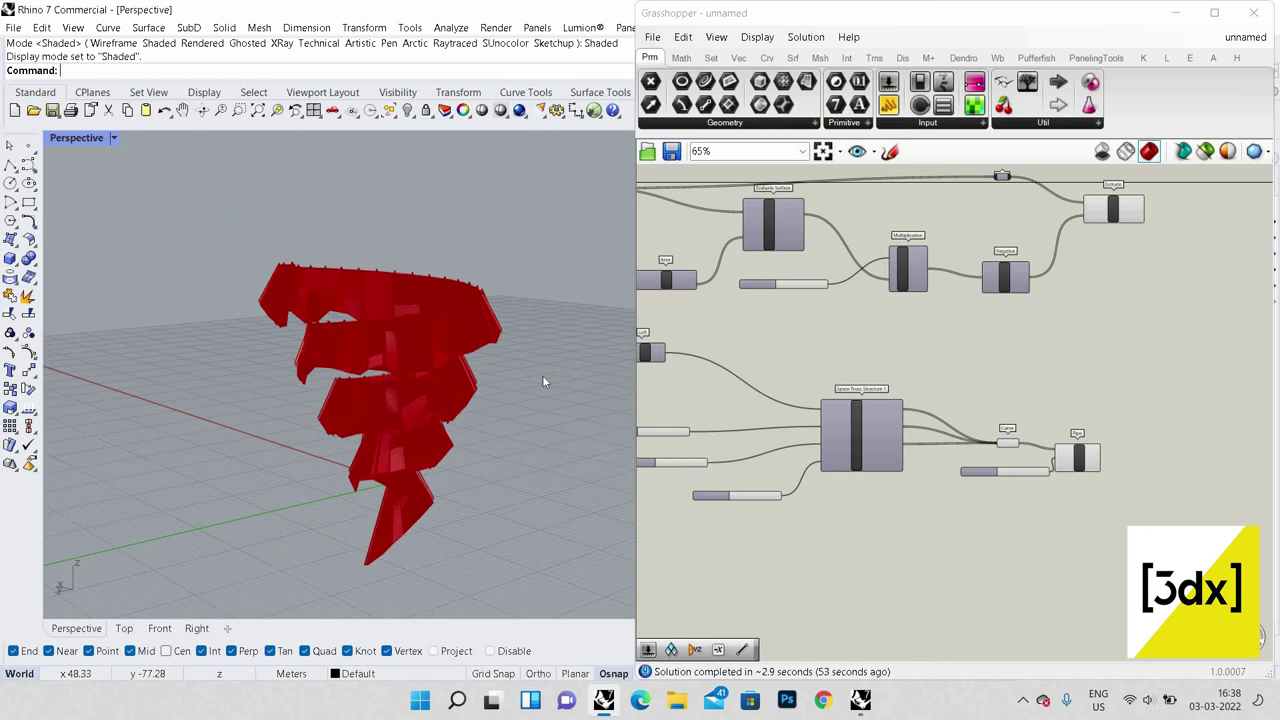